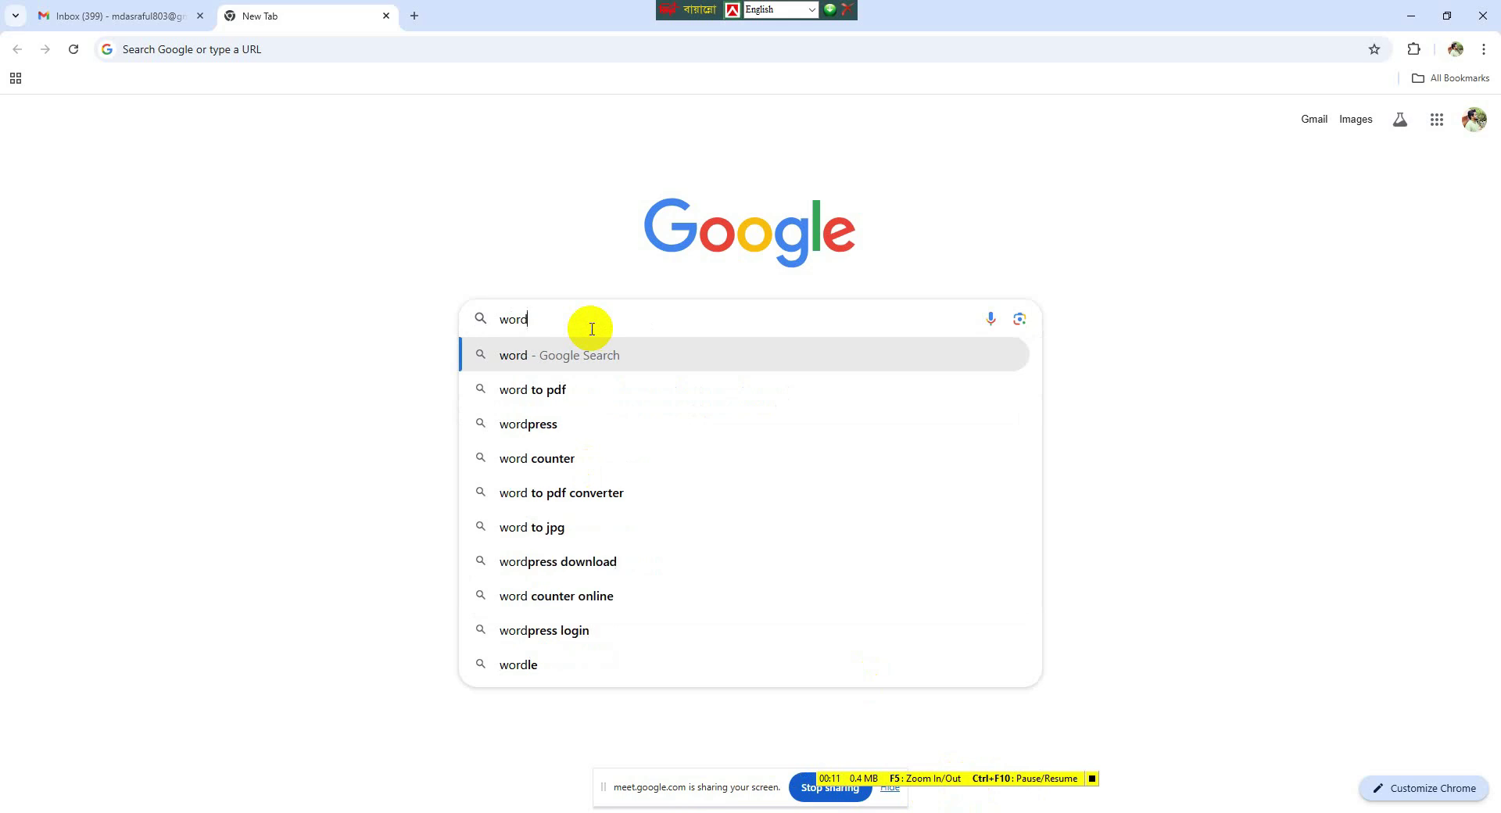
- Open wordpress.com and start a new site, skipping the goals and theme selection
type(".com")
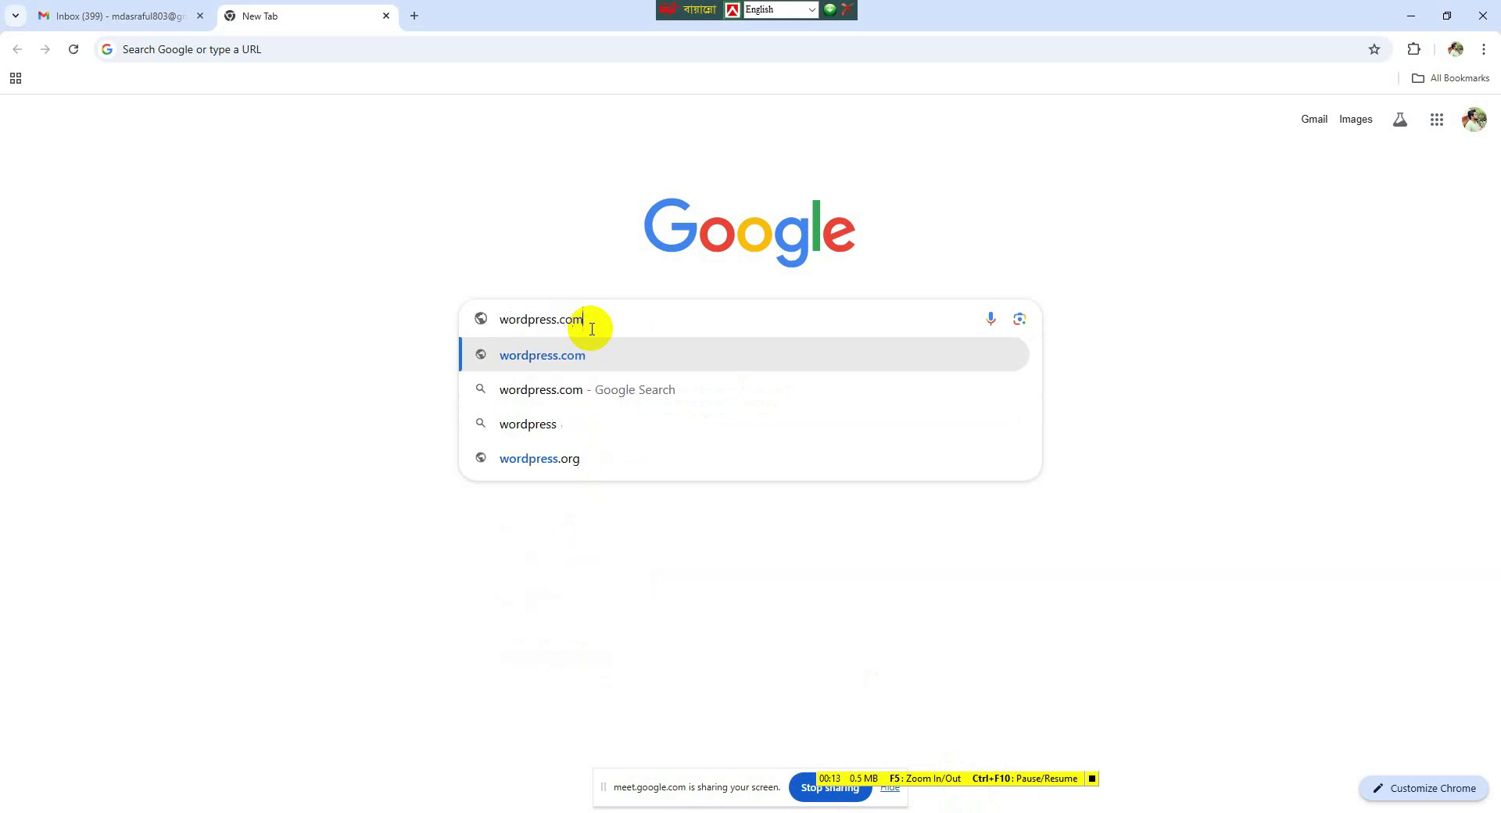
key("Return")
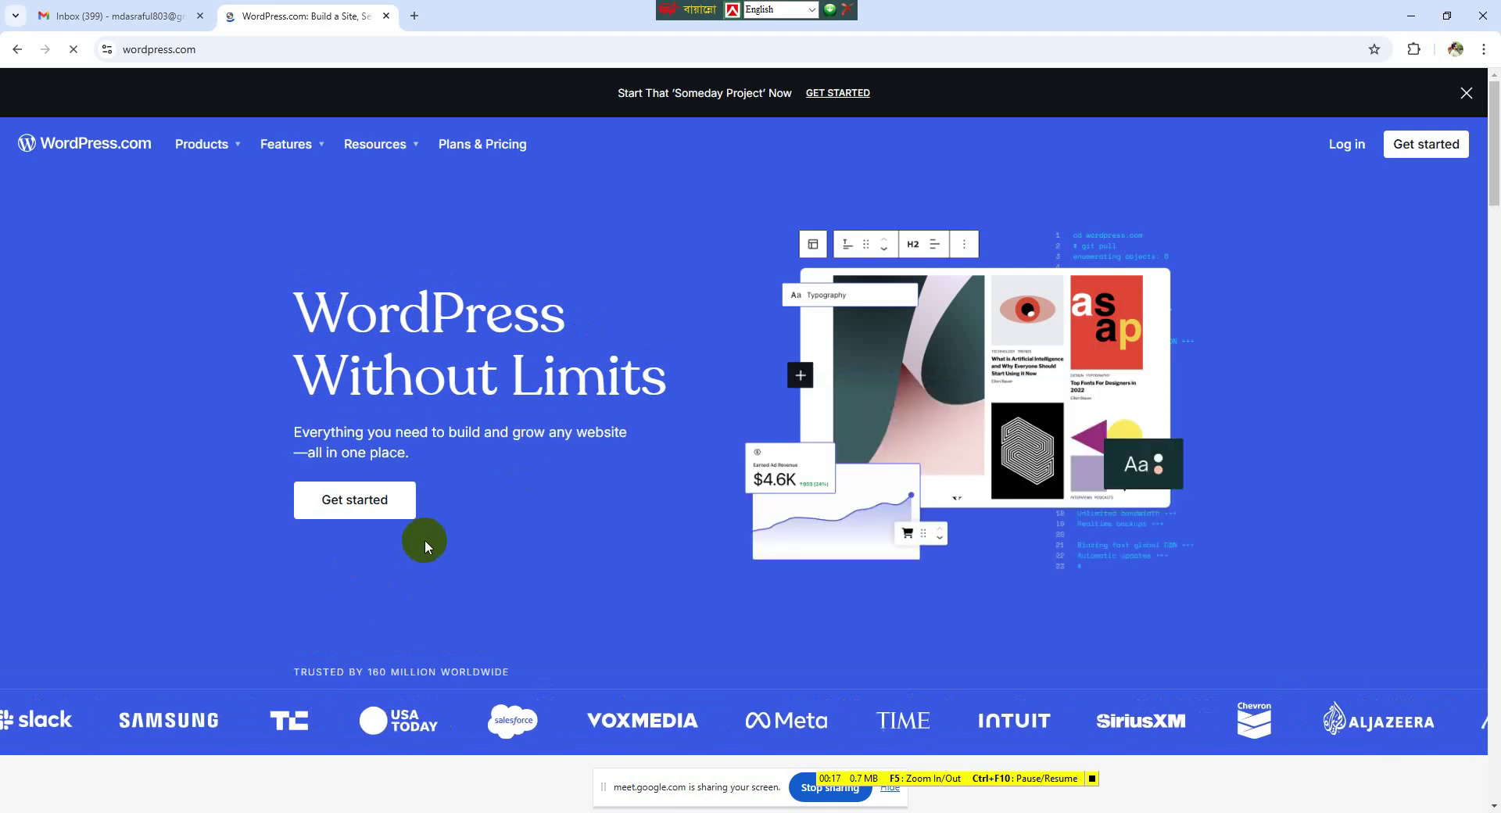
left_click(385, 504)
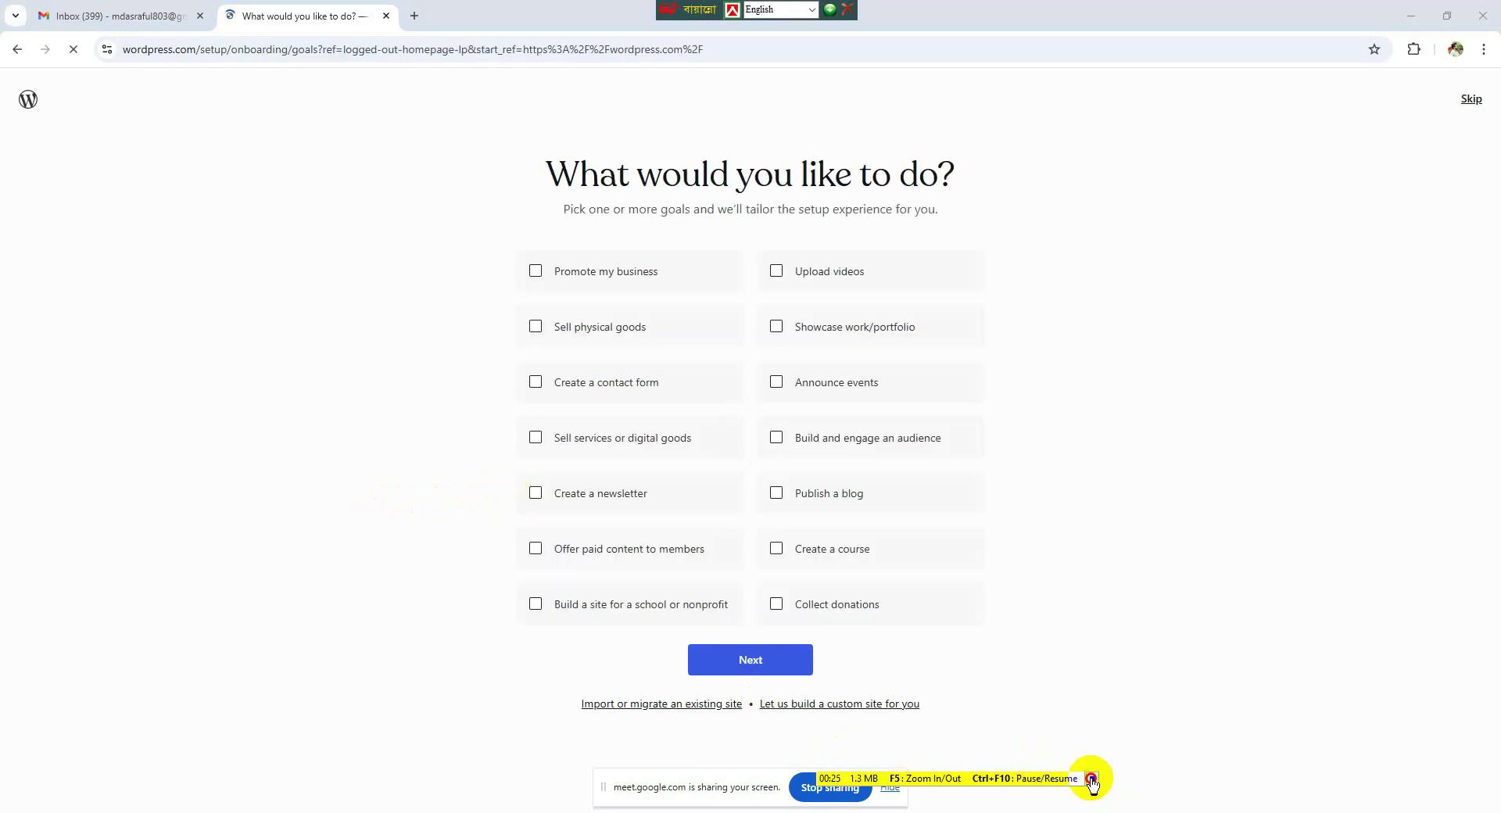
left_click(1471, 98)
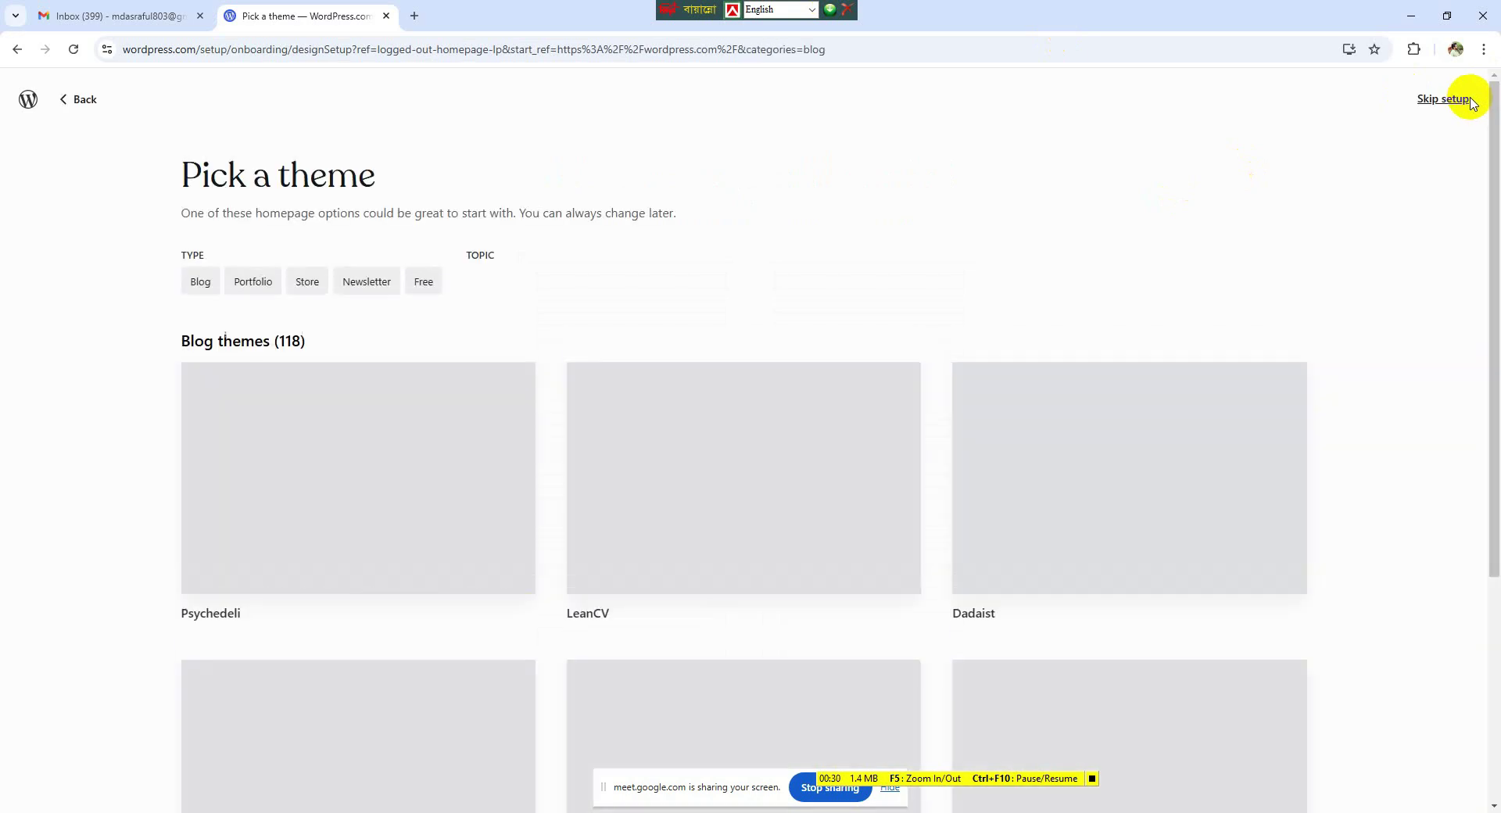
left_click(1455, 99)
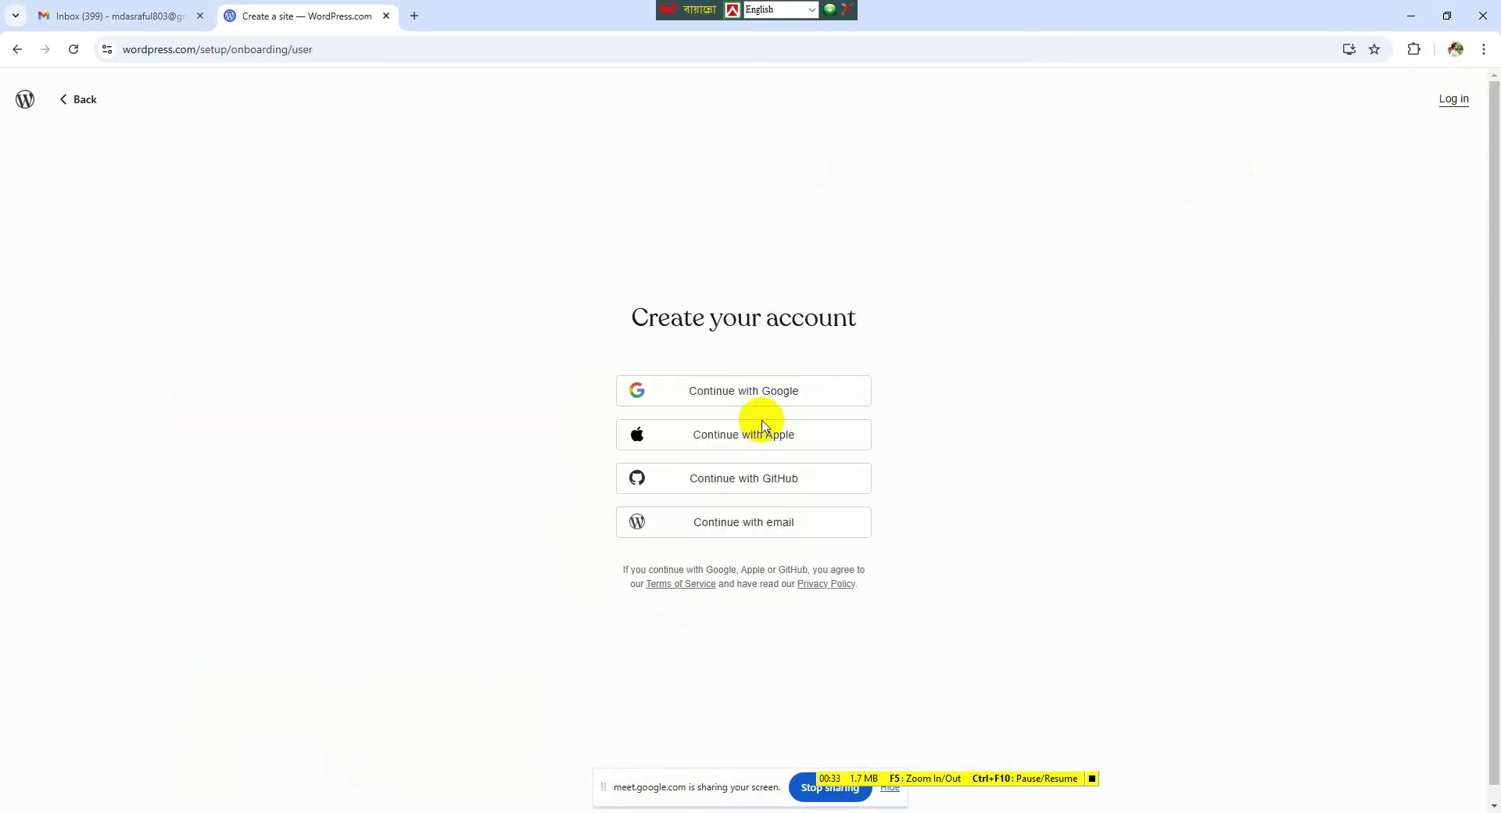
- Create the WordPress.com account by continuing with the existing Google account
left_click(771, 391)
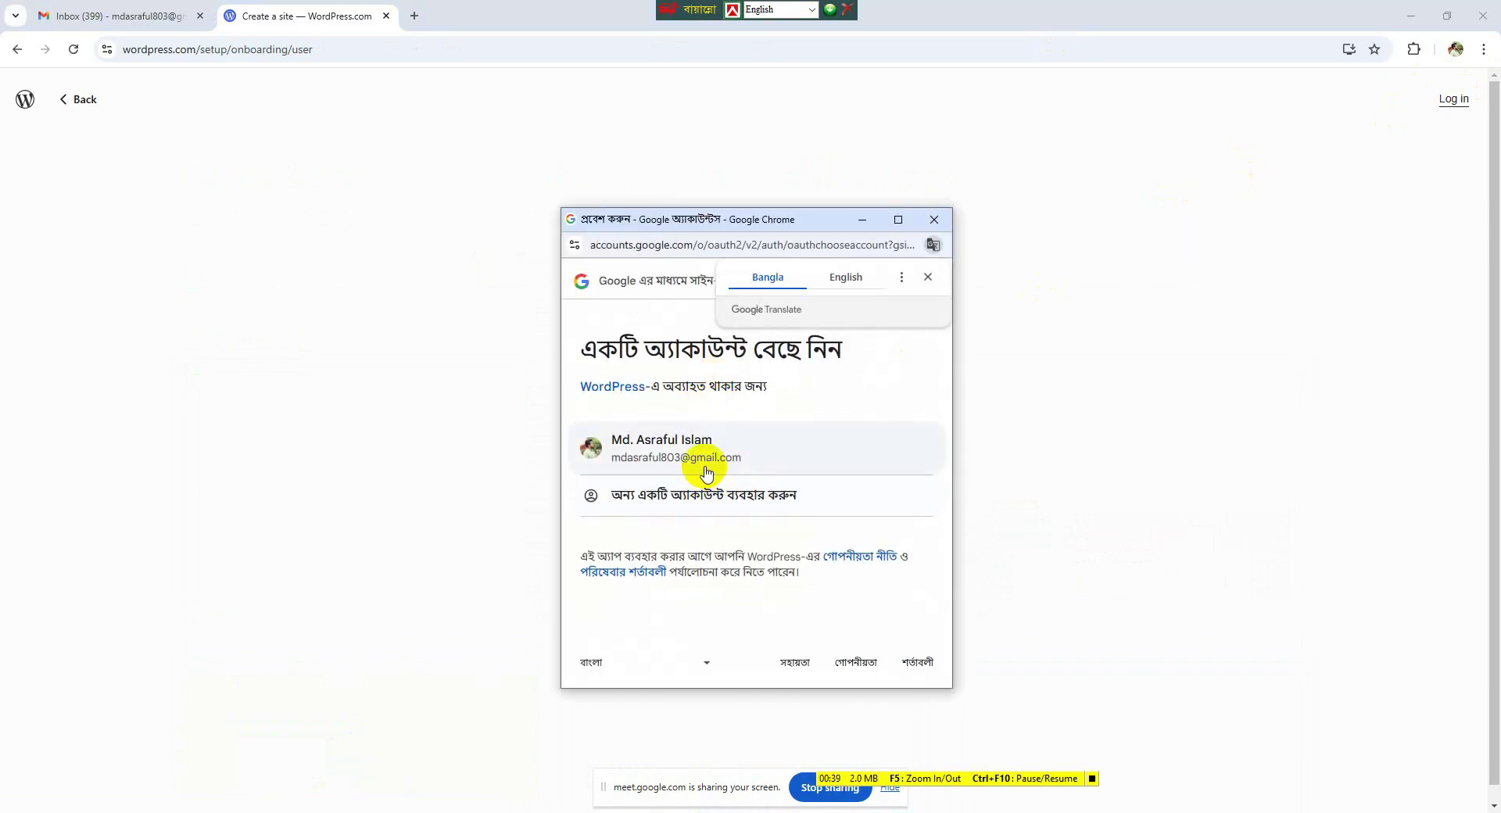
left_click(706, 469)
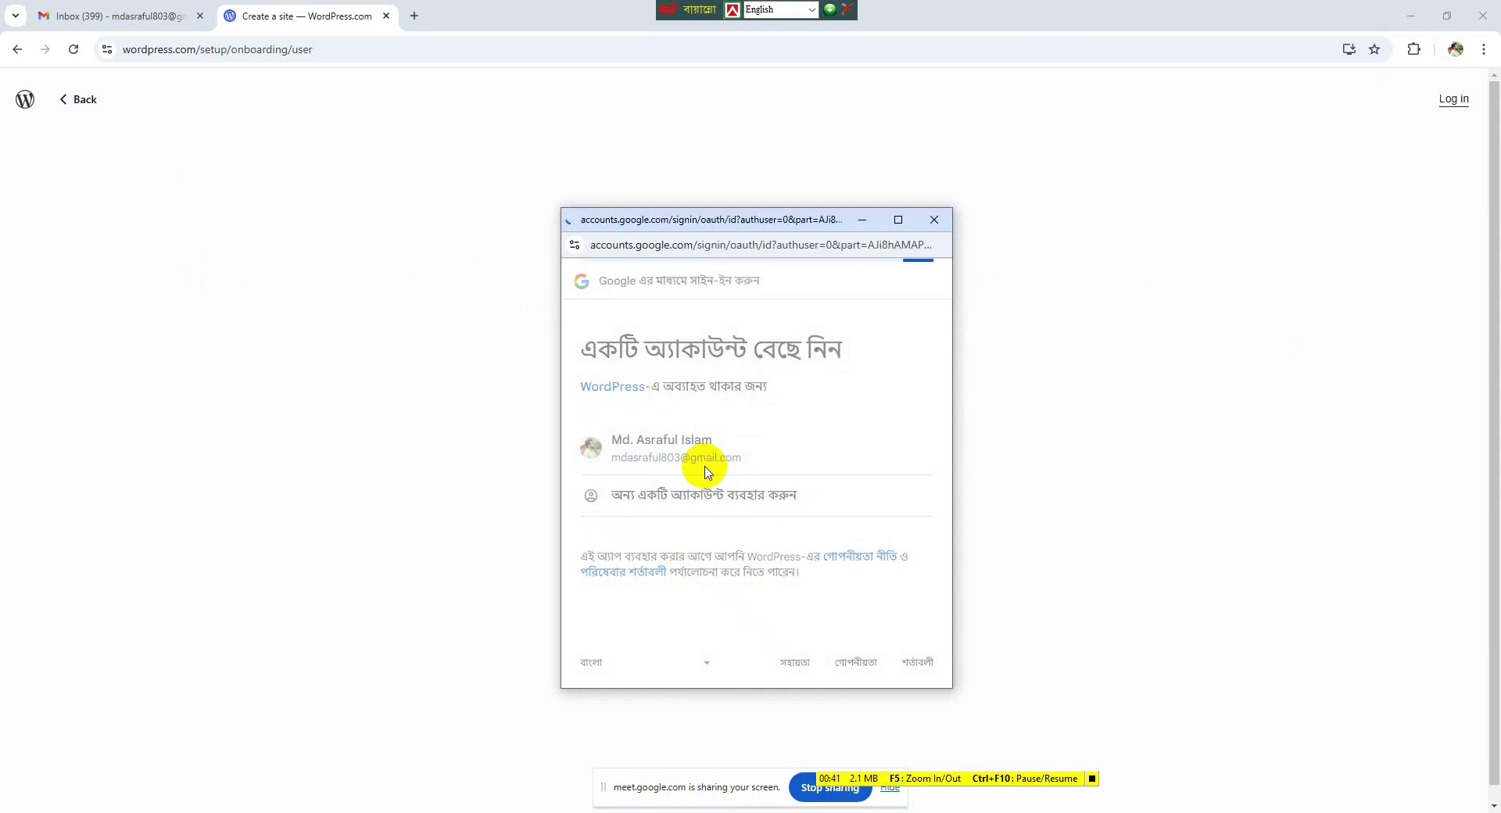
left_click(816, 570)
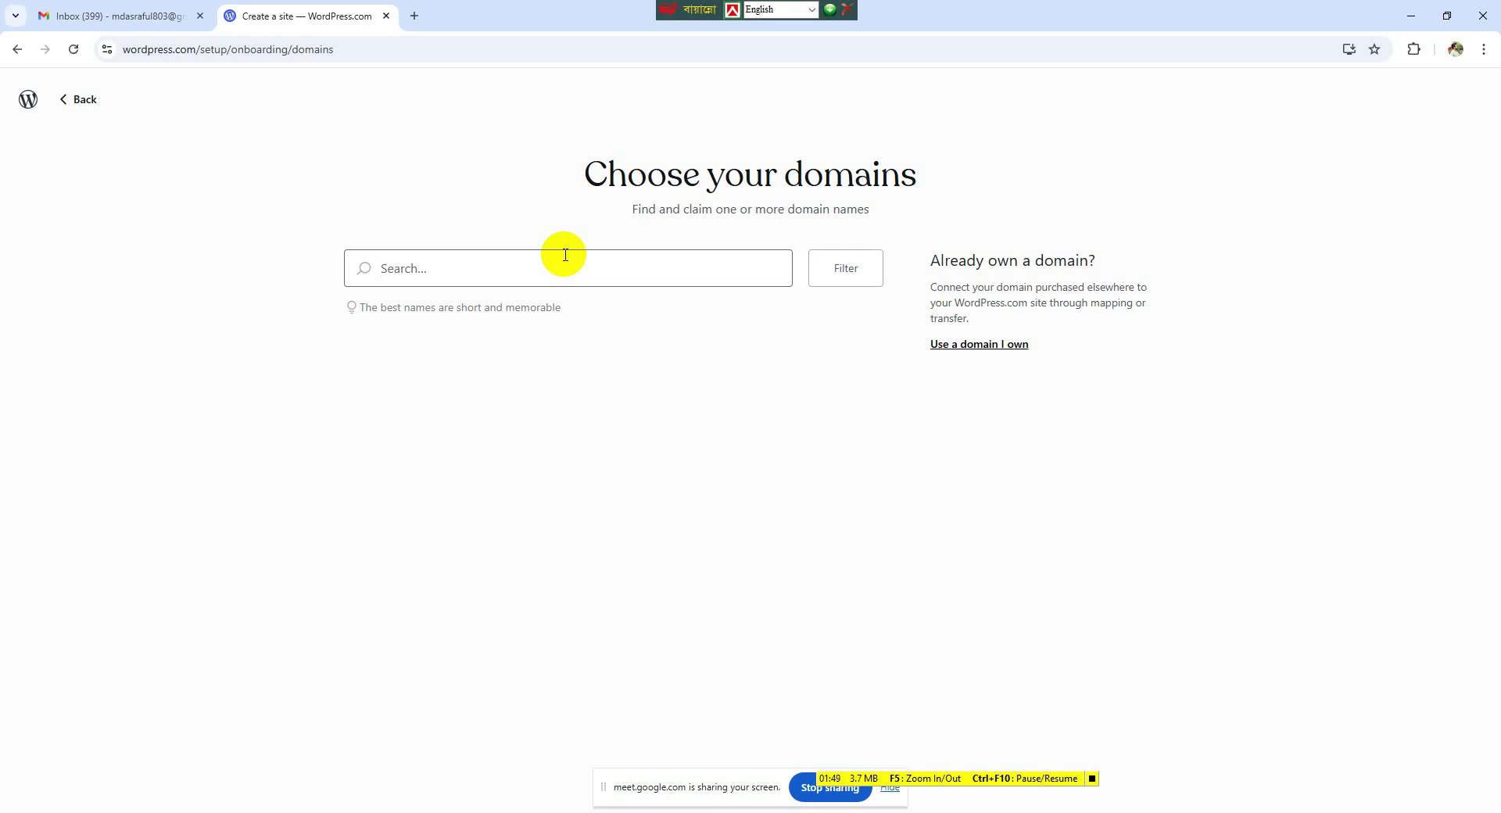
- Search the available domains for digitalmarketing and examine the free wordpress.com address and the paid alternatives
type("digital")
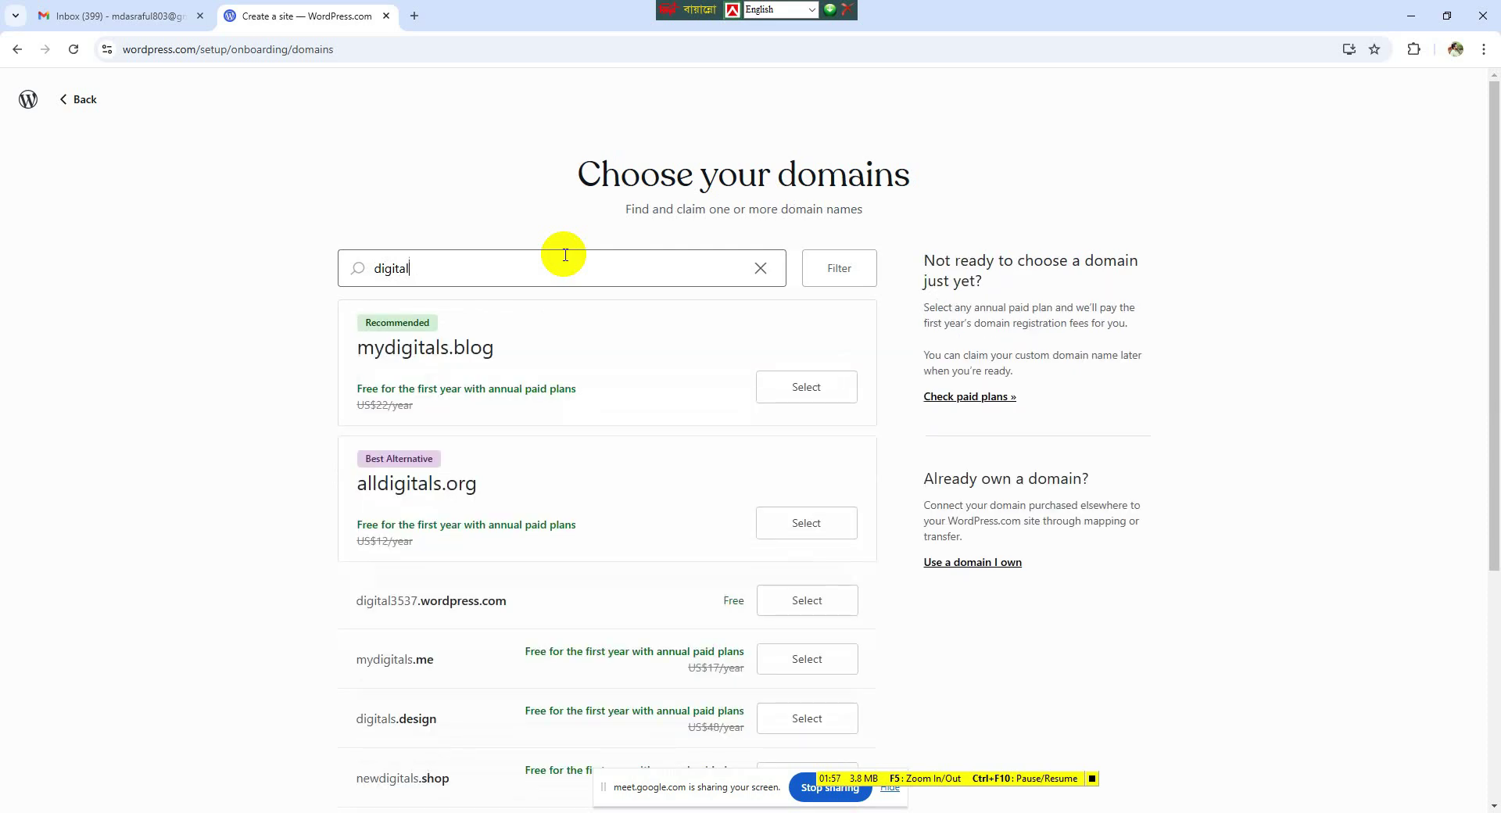
type("marketing")
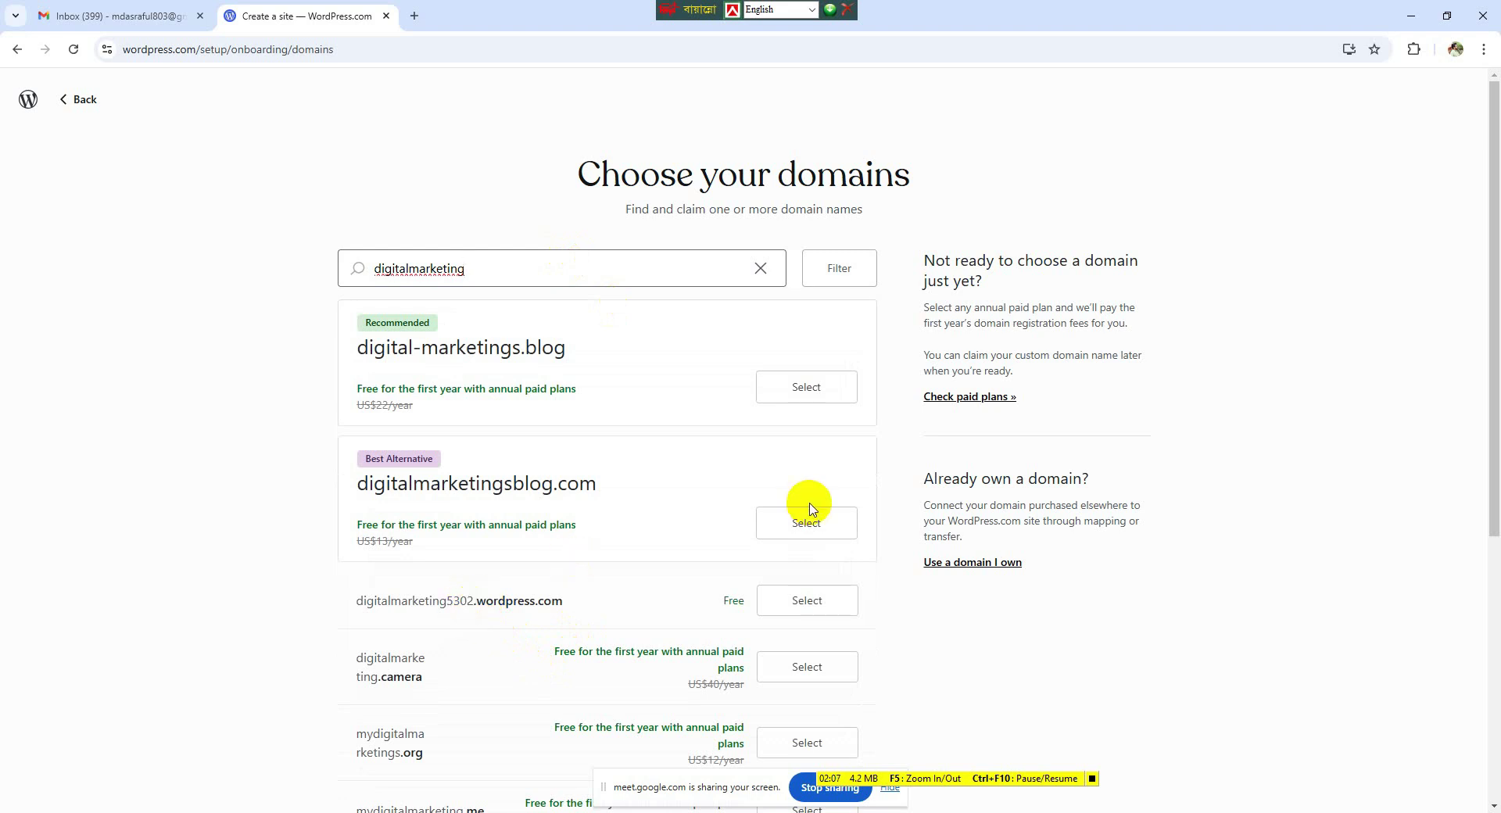
scroll(503, 602, "down", 1)
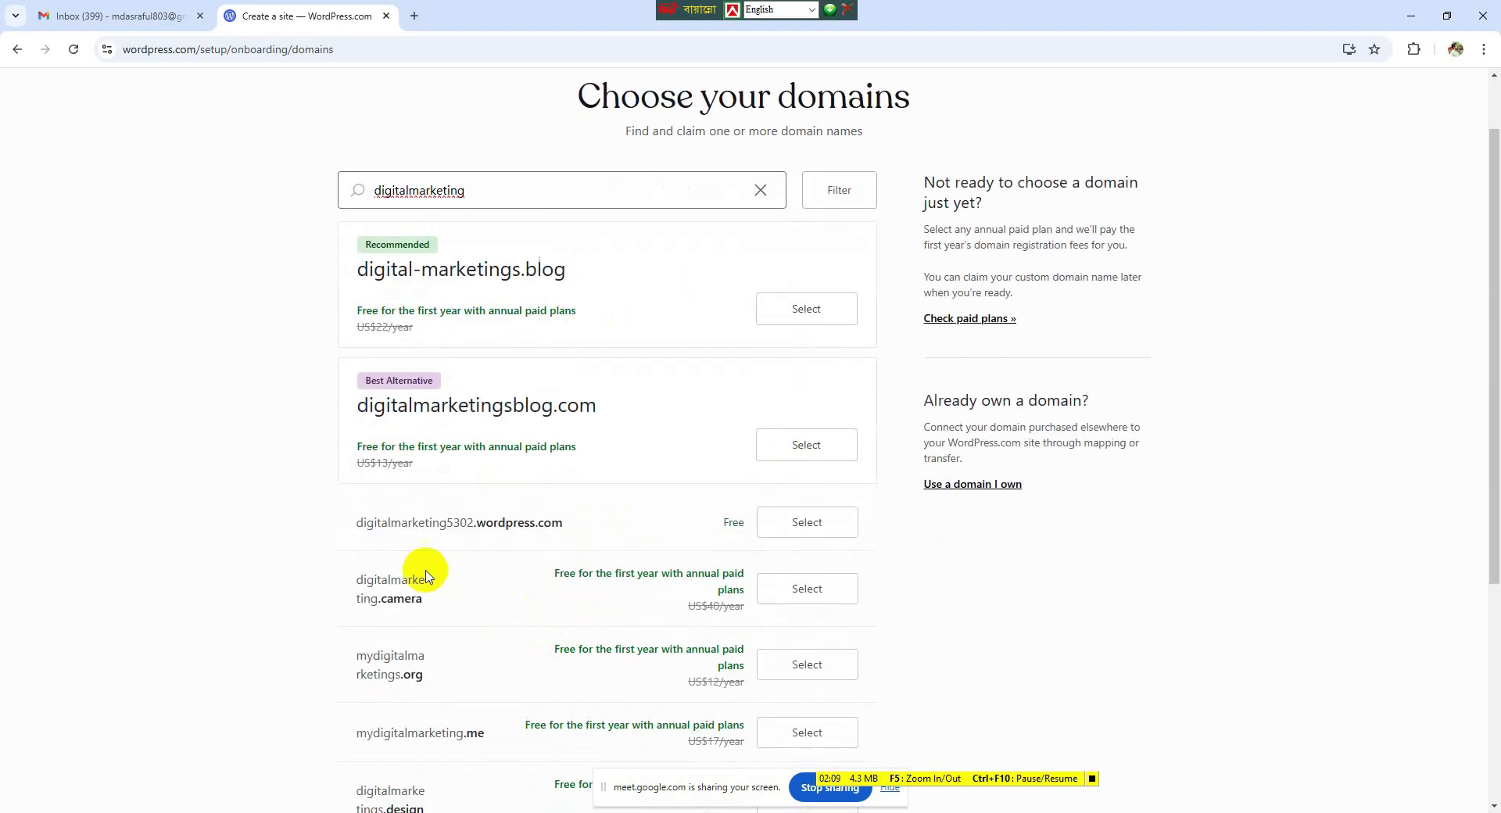
left_click_drag(342, 519, 444, 541)
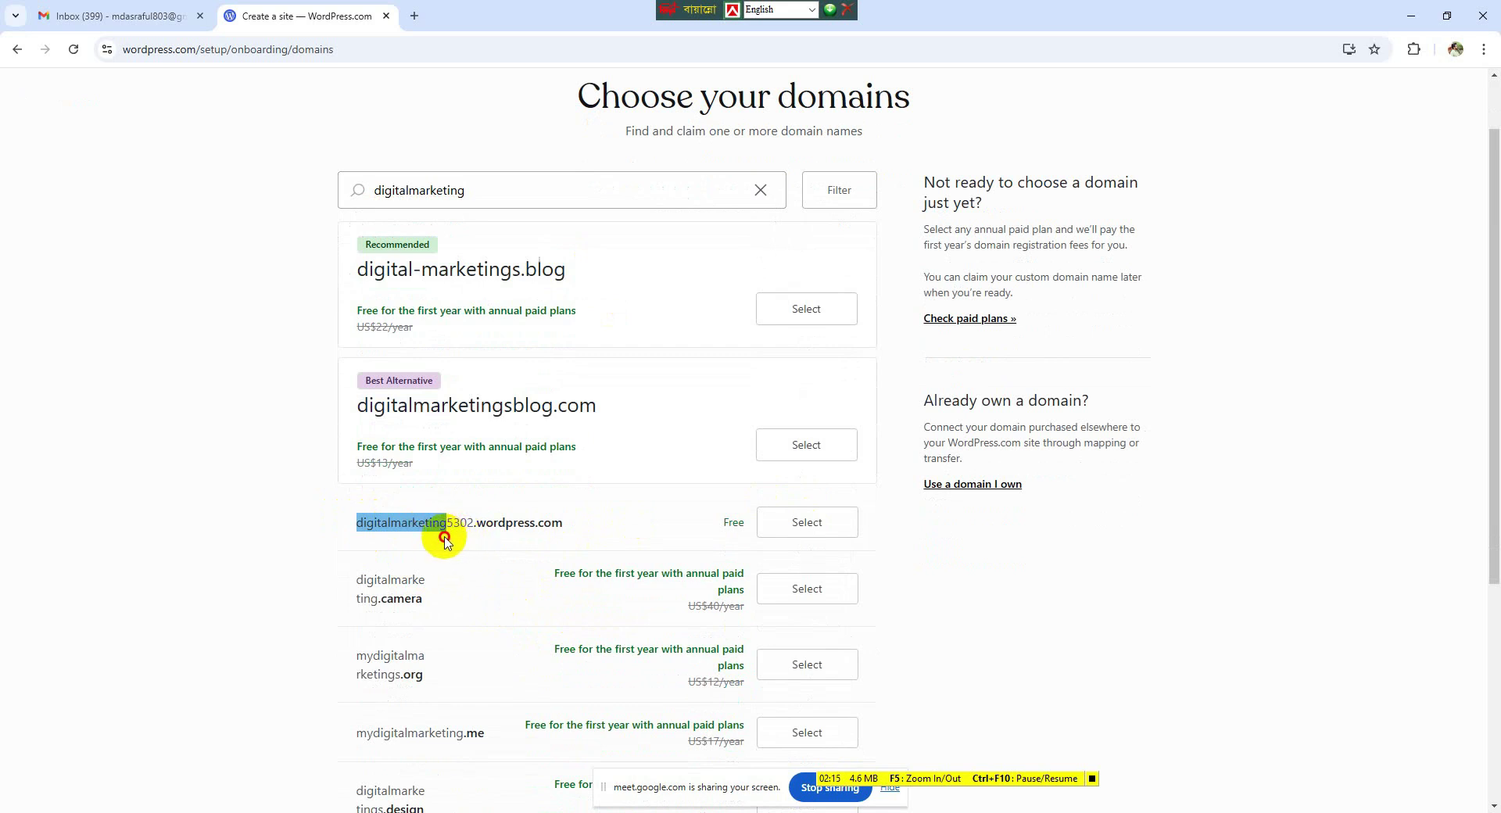
left_click_drag(444, 539, 444, 539)
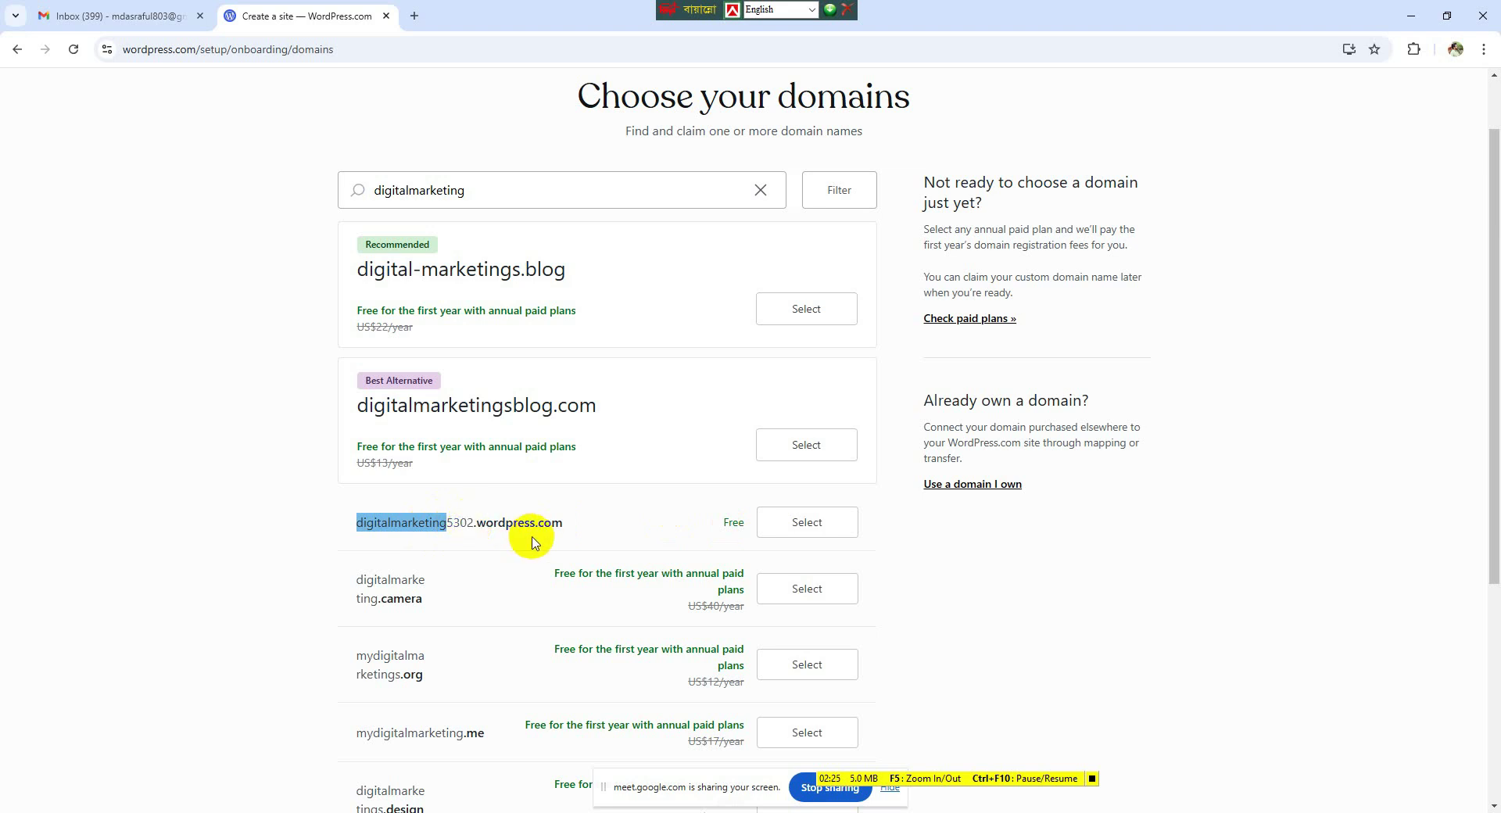
scroll(541, 600, "down", 2)
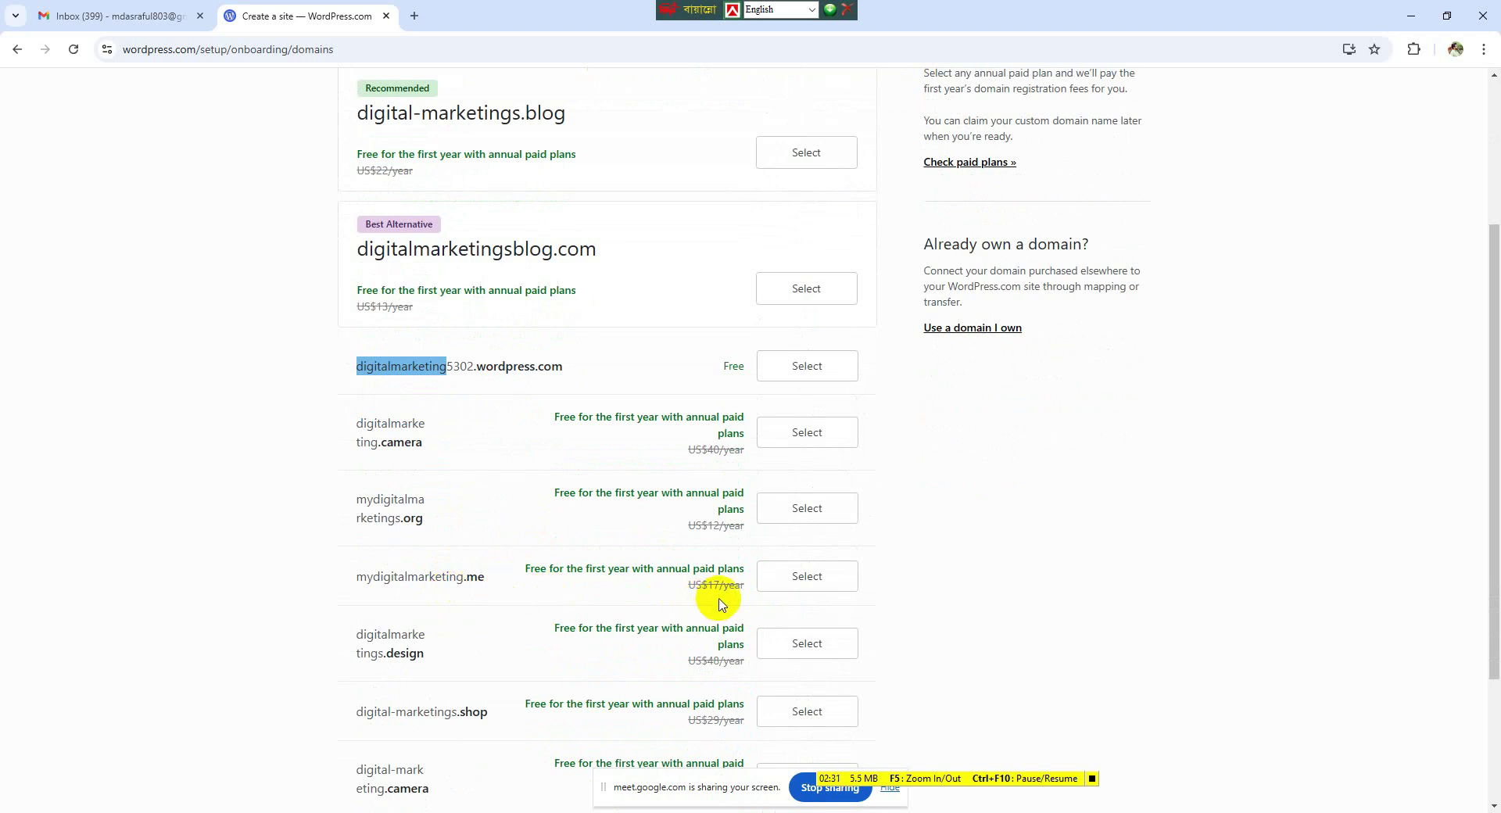
scroll(720, 603, "down", 1)
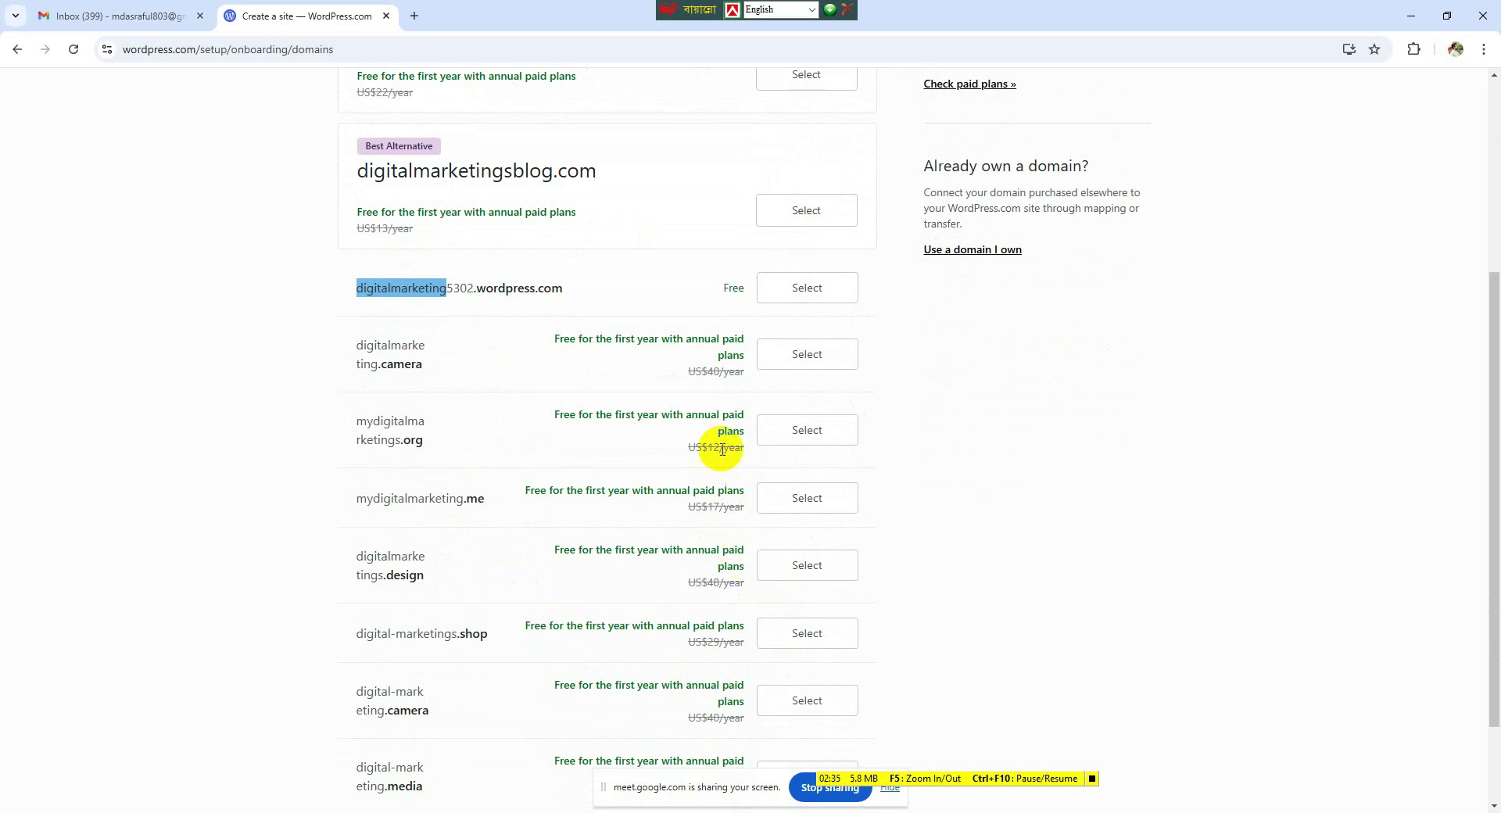
scroll(672, 524, "up", 3)
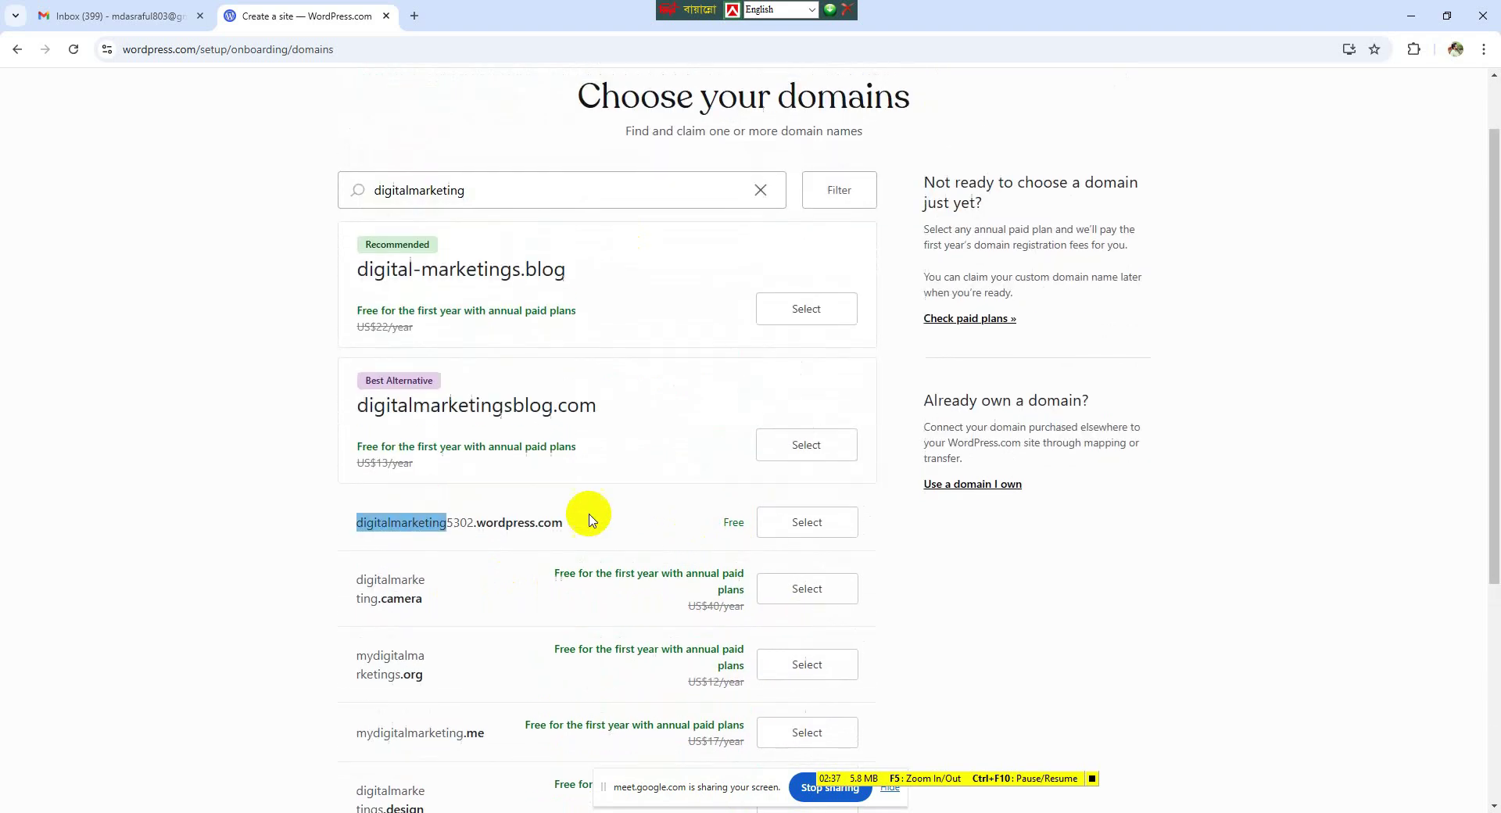
left_click_drag(586, 525, 325, 526)
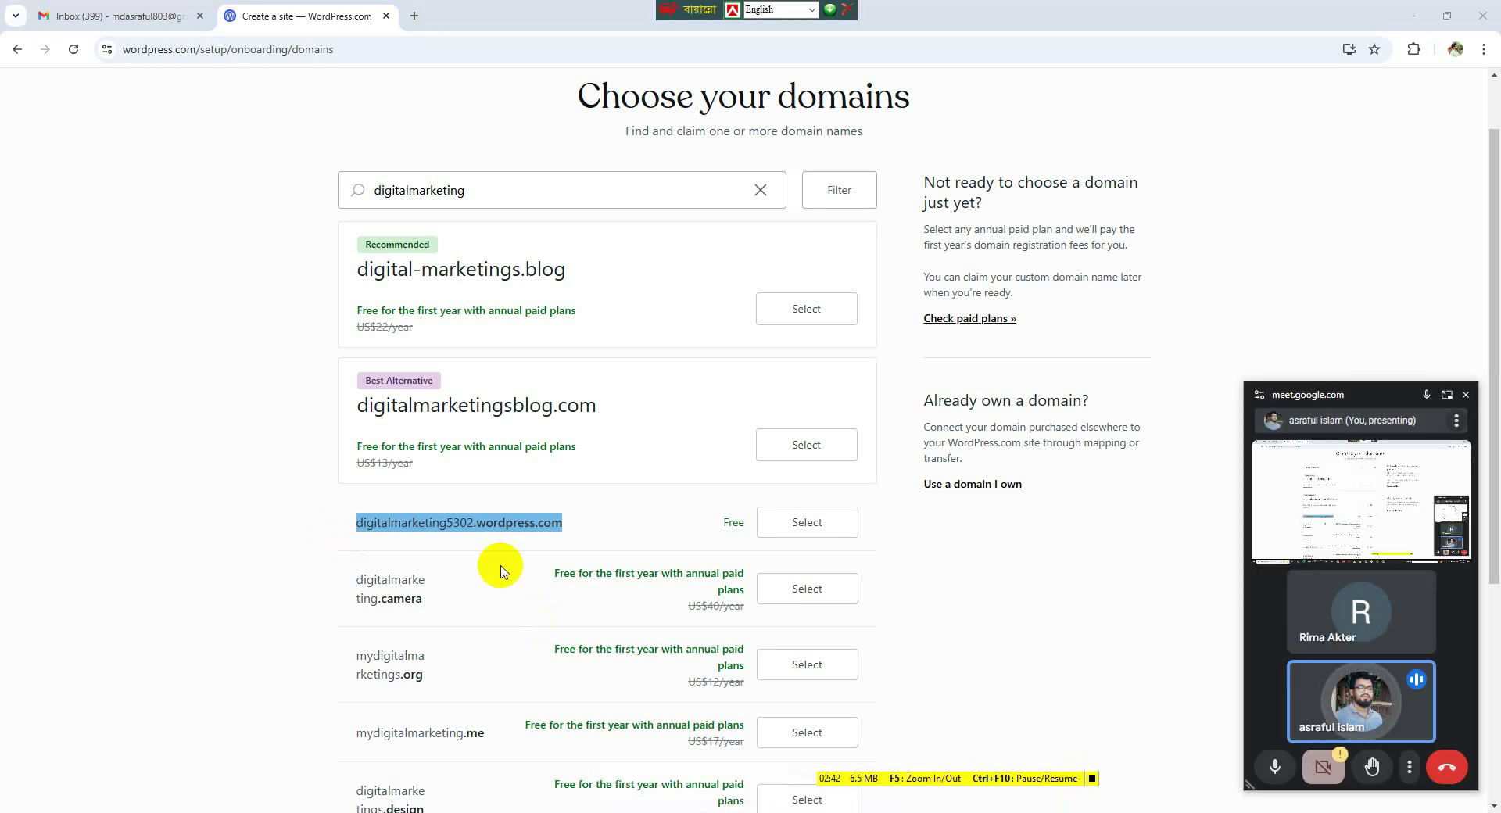
left_click(551, 519)
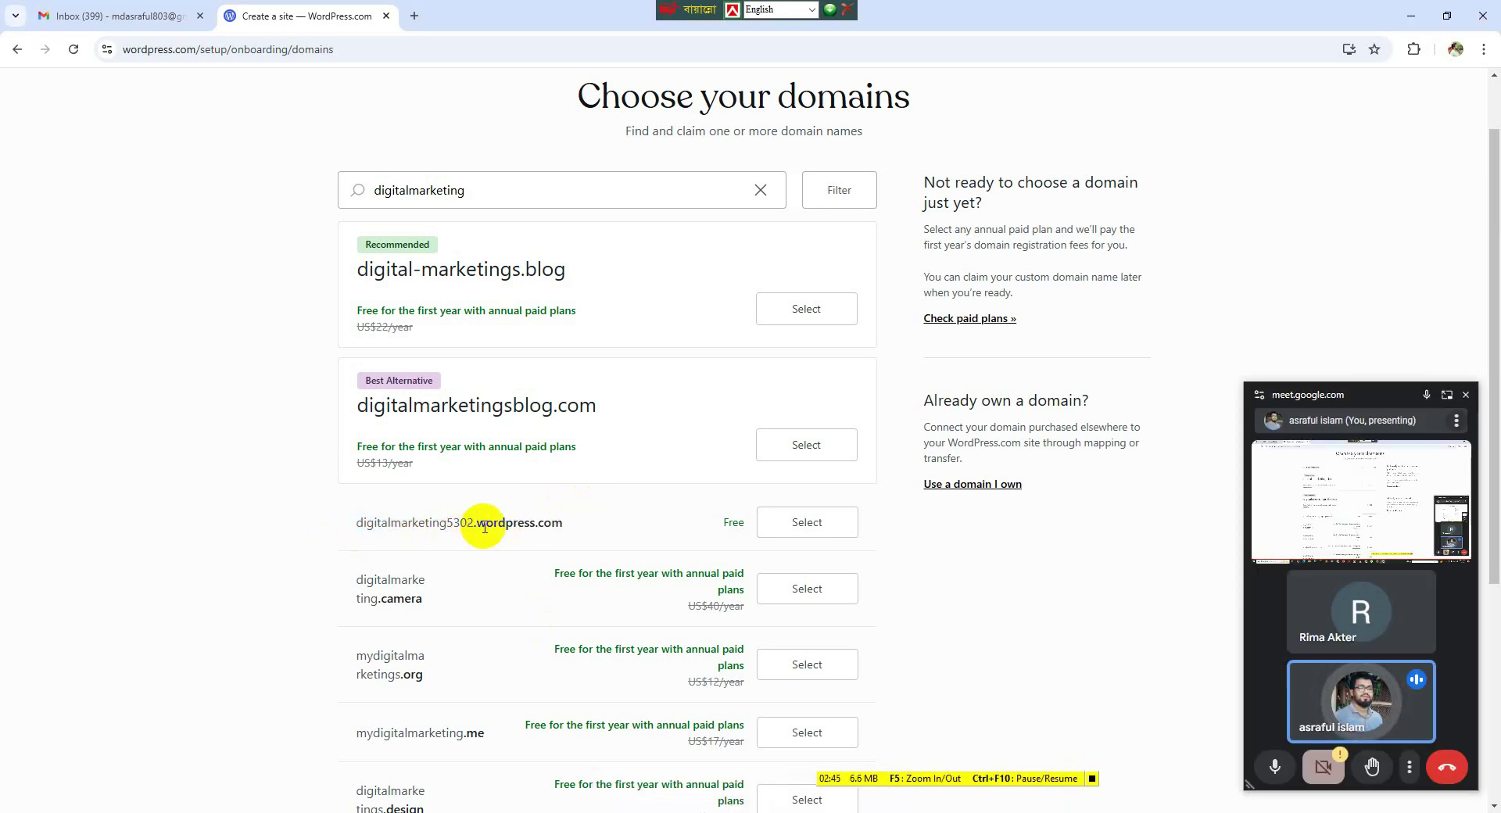
left_click_drag(477, 523, 535, 529)
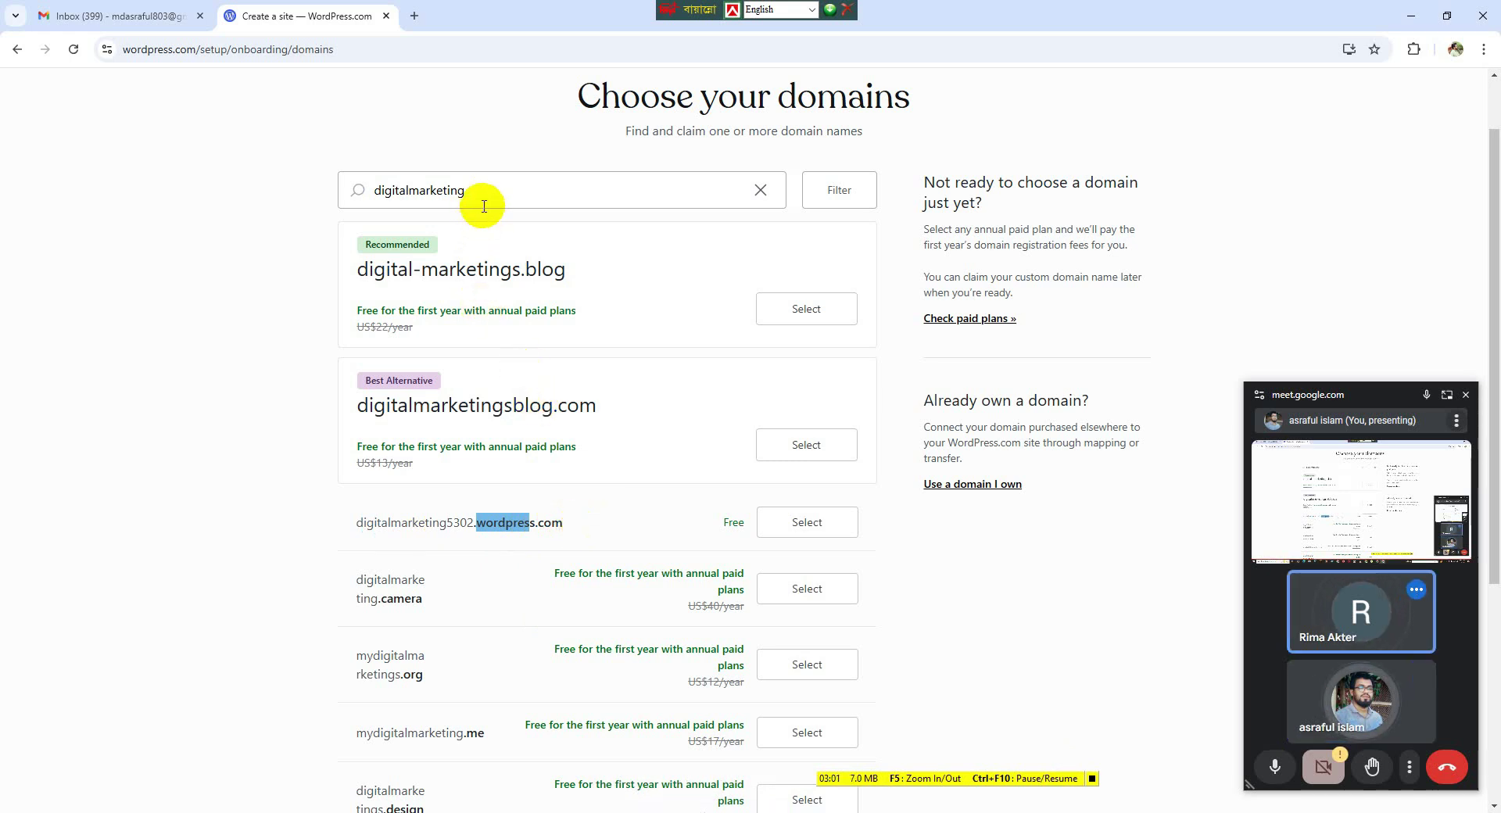
- Replace the domain search term with digitalmarketer to check its free wordpress.com address
left_click_drag(480, 190, 371, 191)
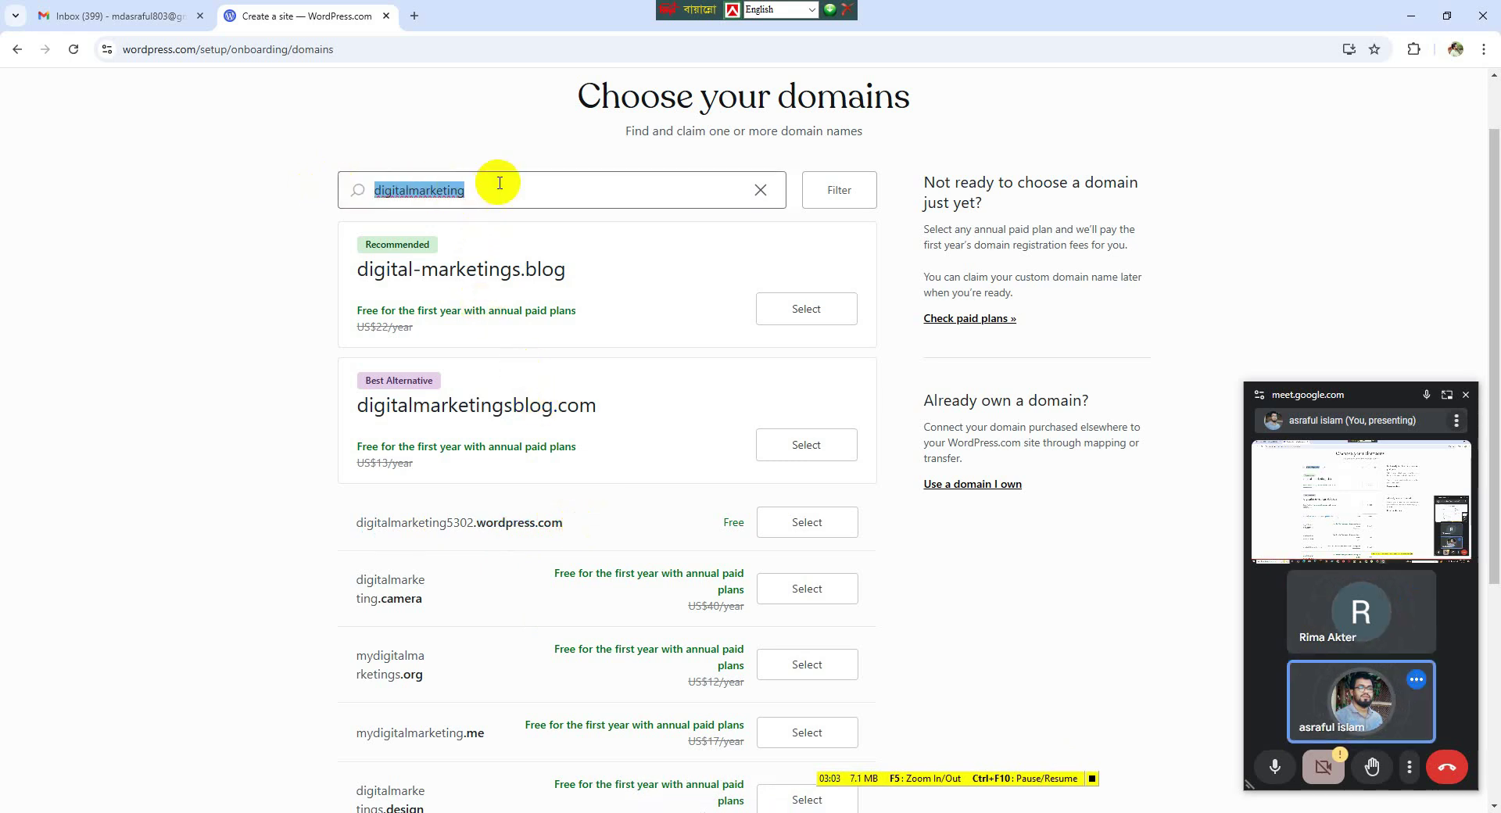
type("digita")
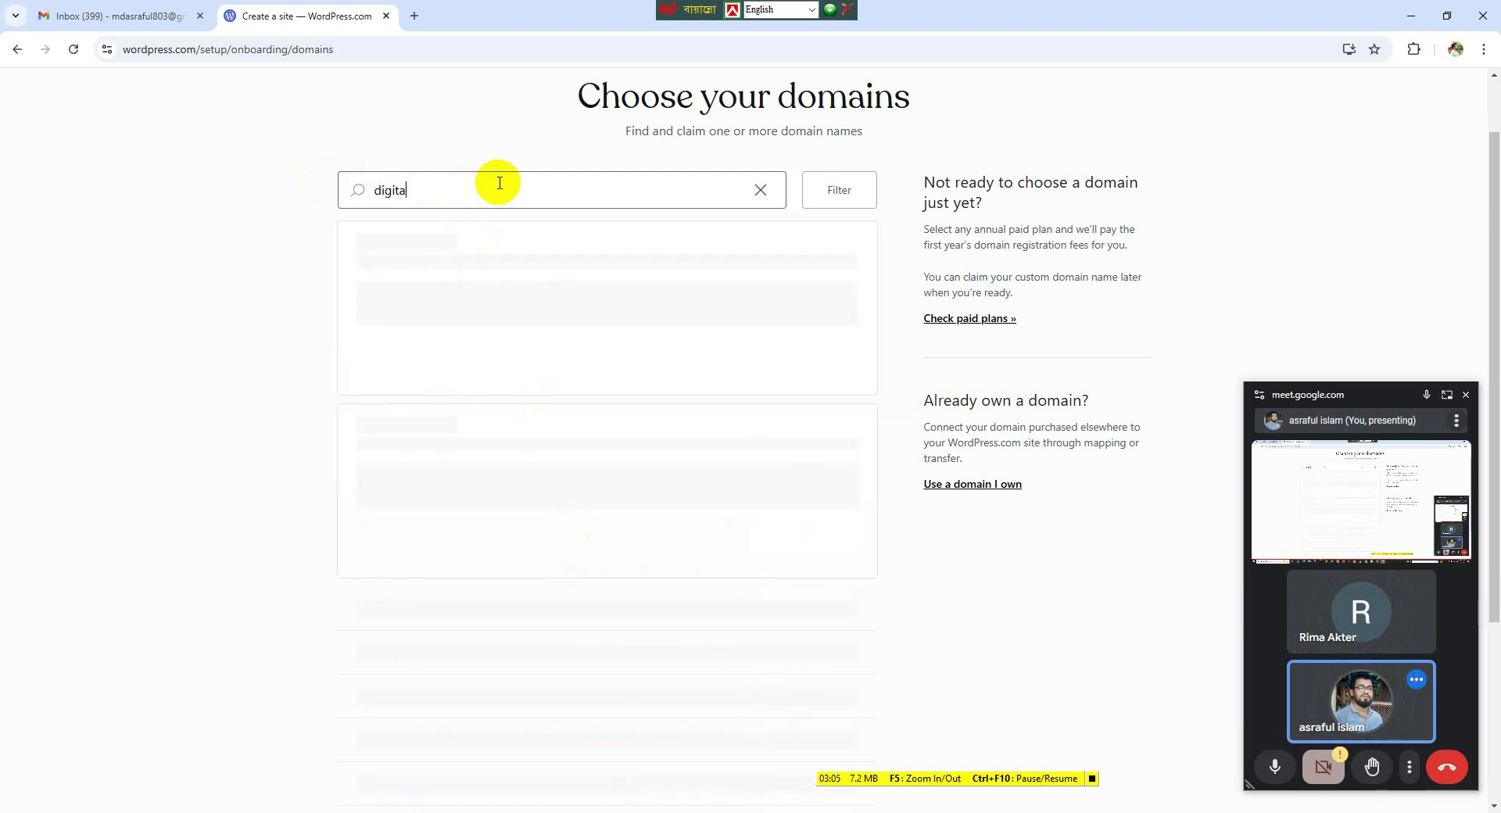
type("lmarketer")
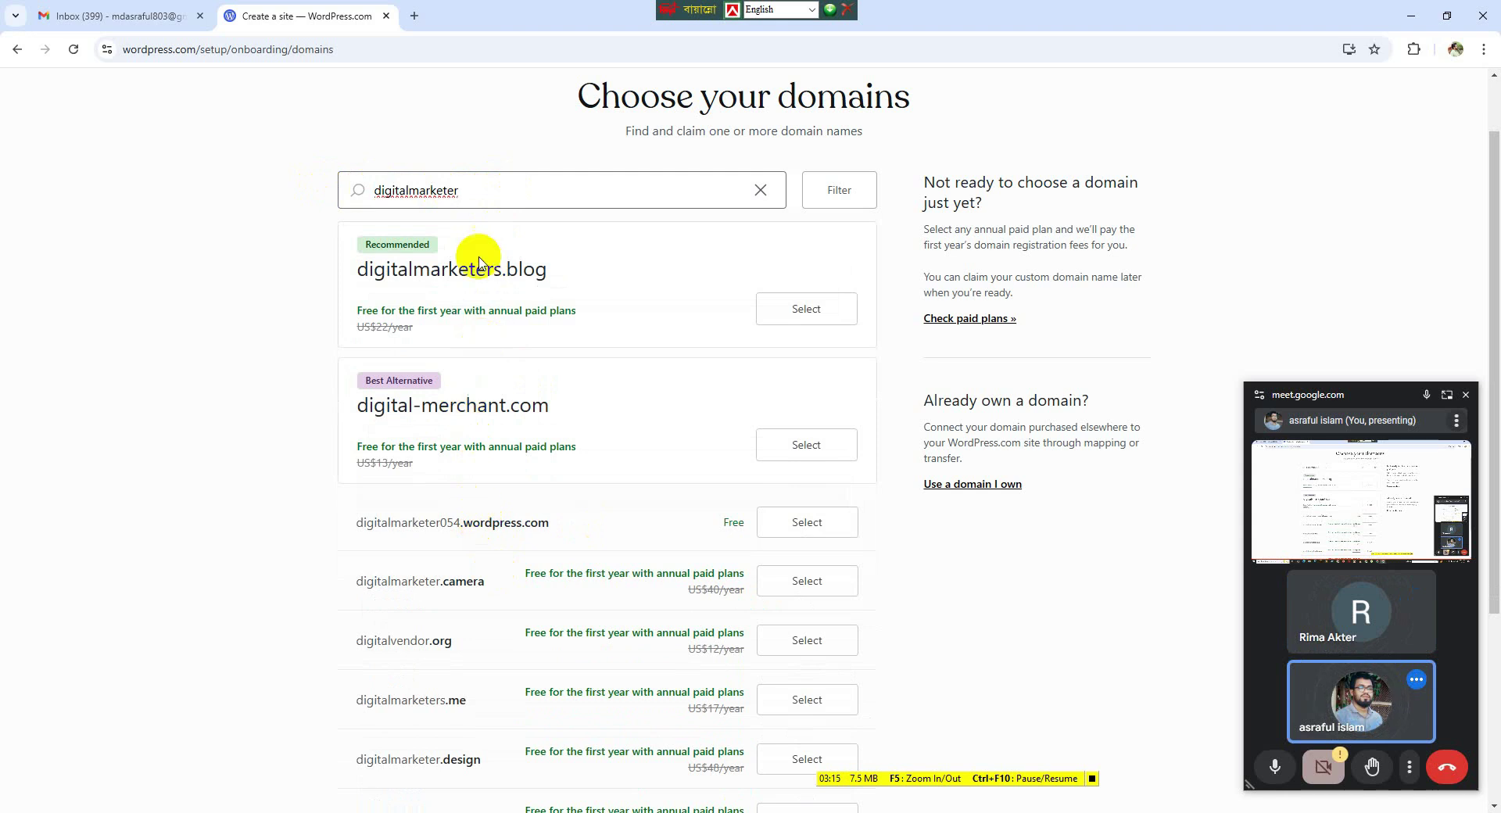
- Search for domains using the site owner's full name, trying the suffix aib and then ai
left_click_drag(485, 188, 345, 194)
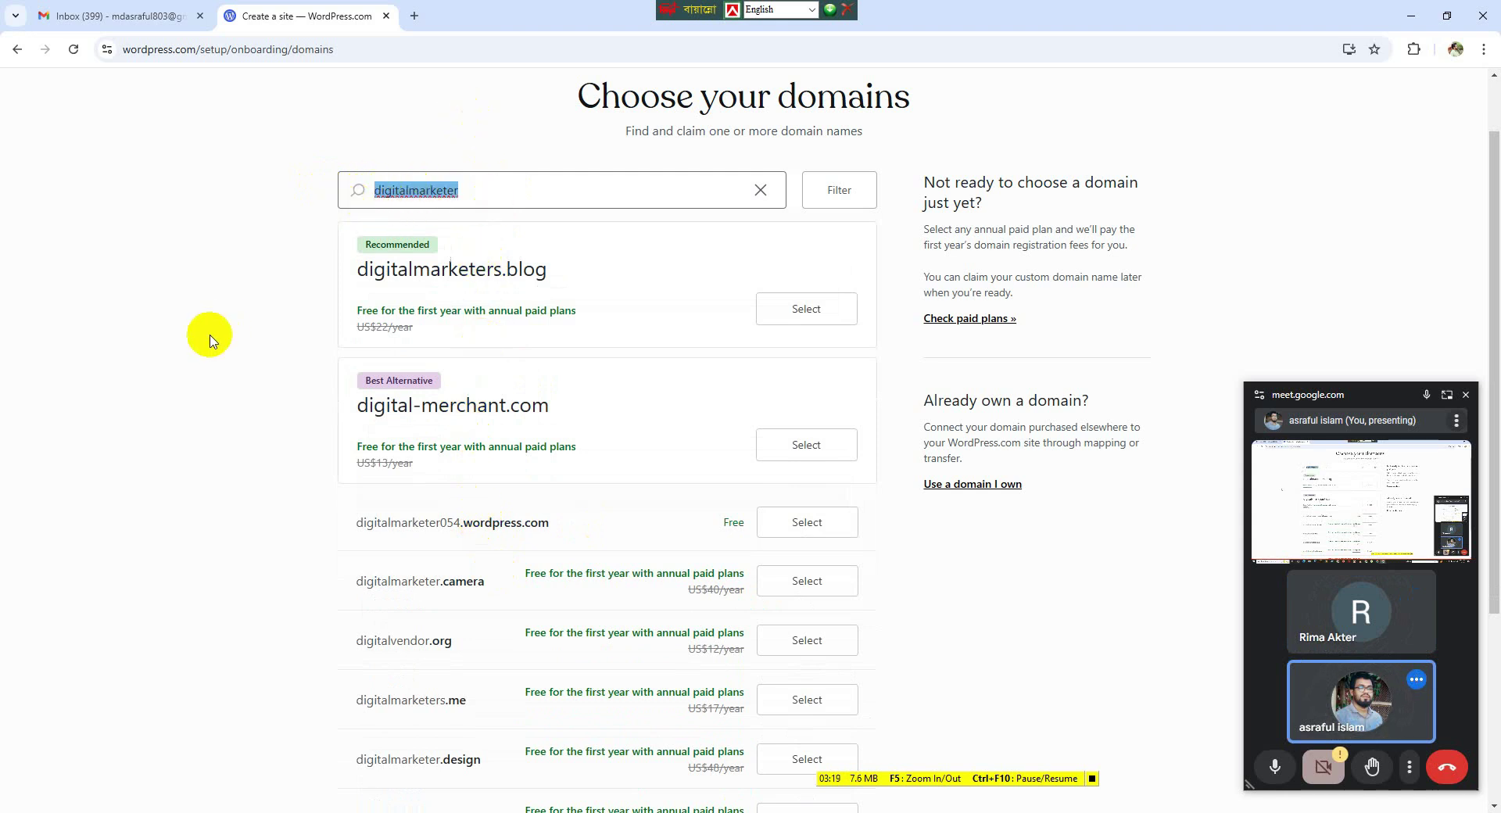
type("asraf")
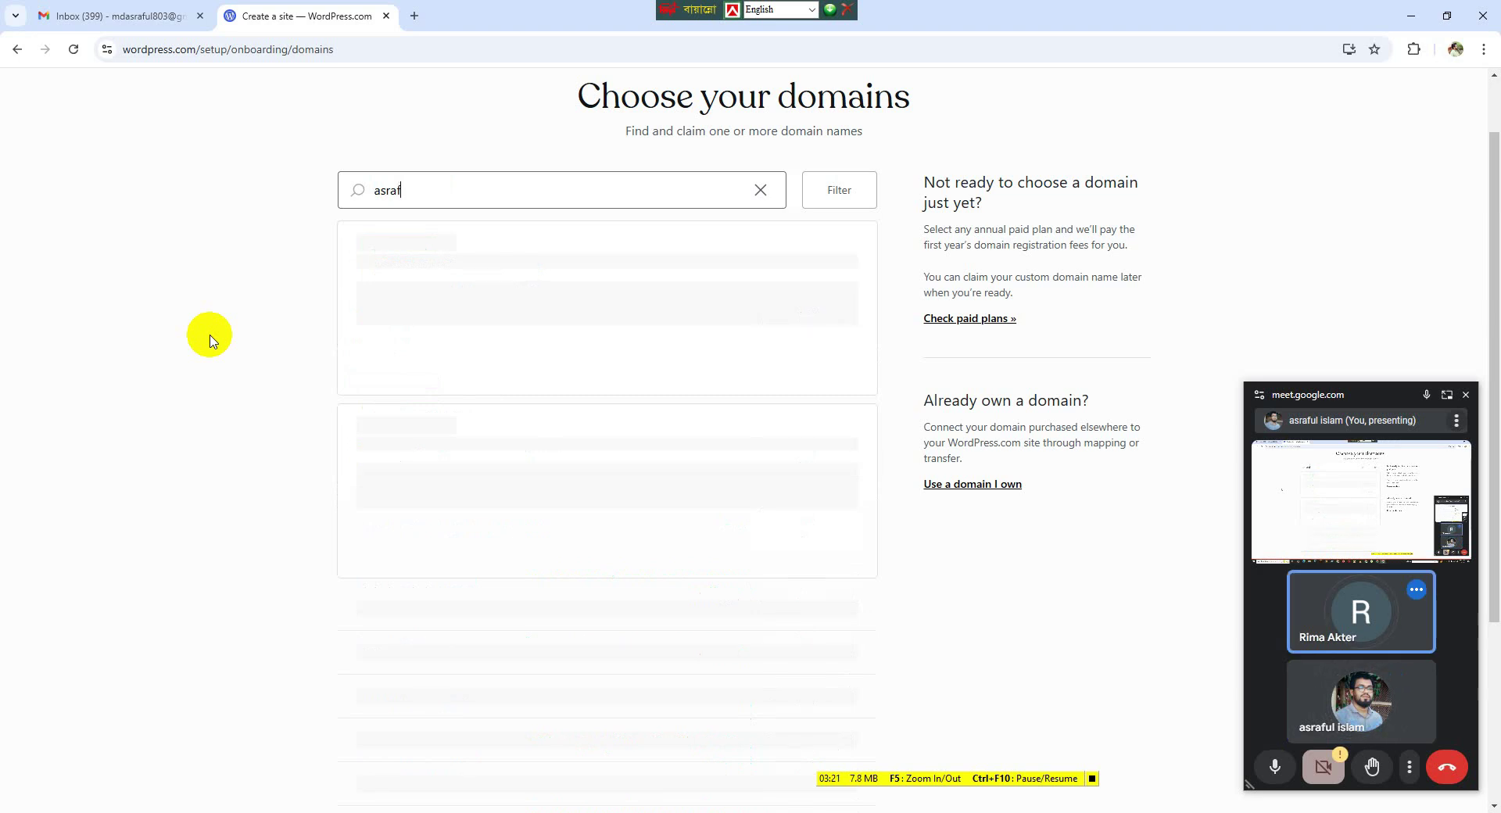
type("ulislam")
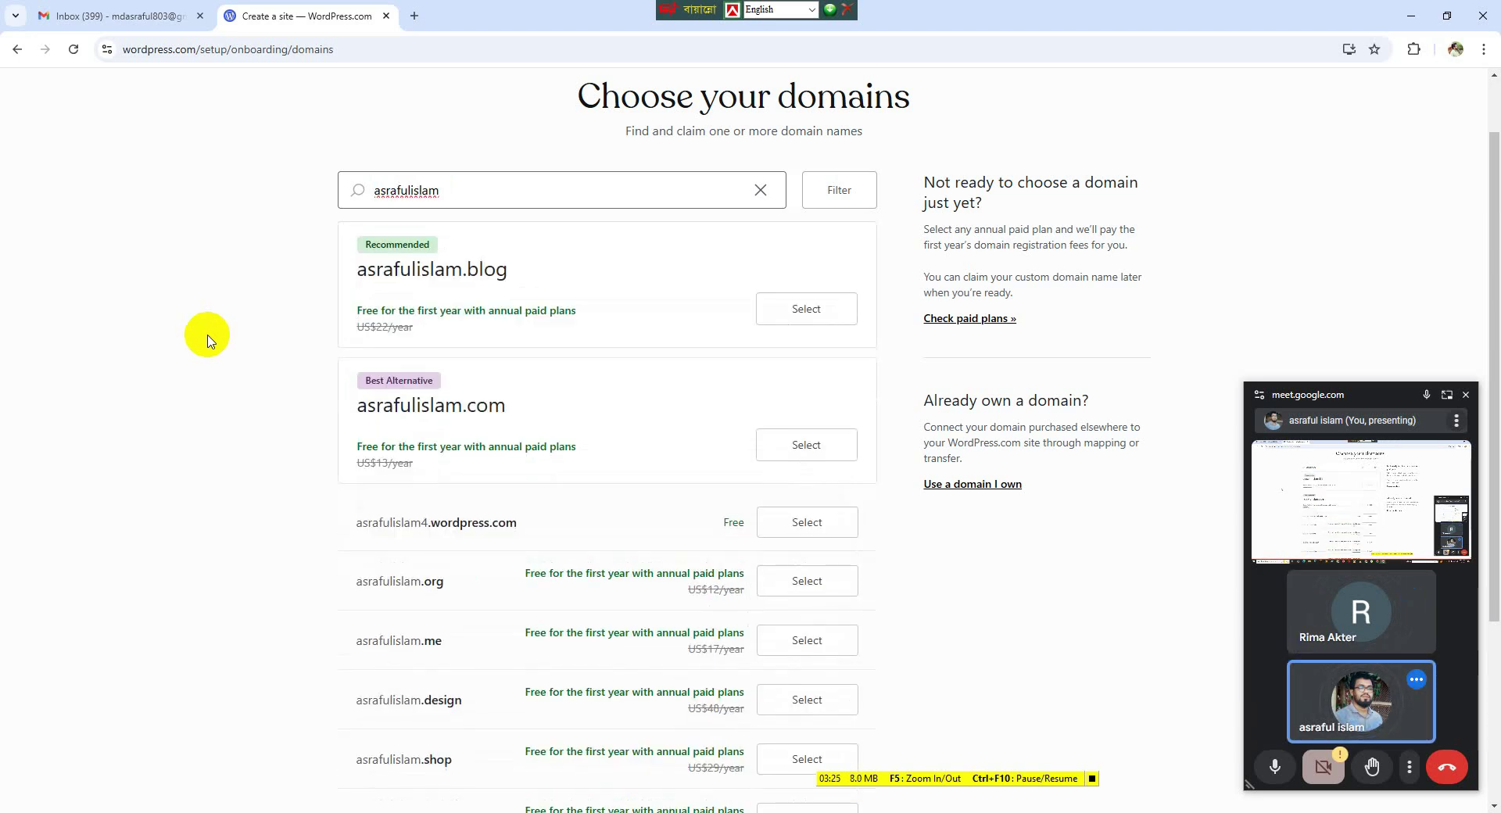
type("aib")
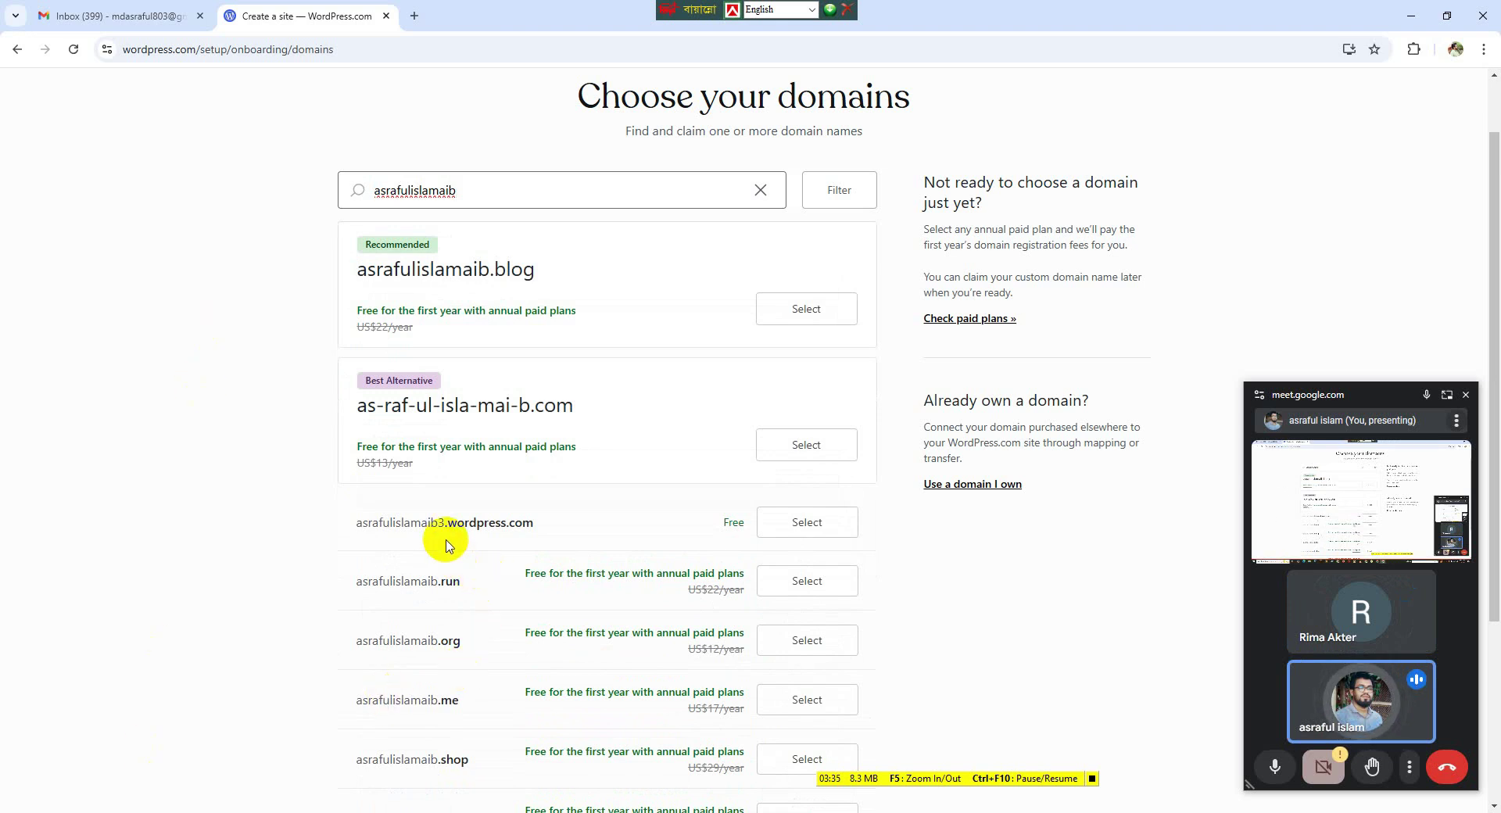
key("BackSpace")
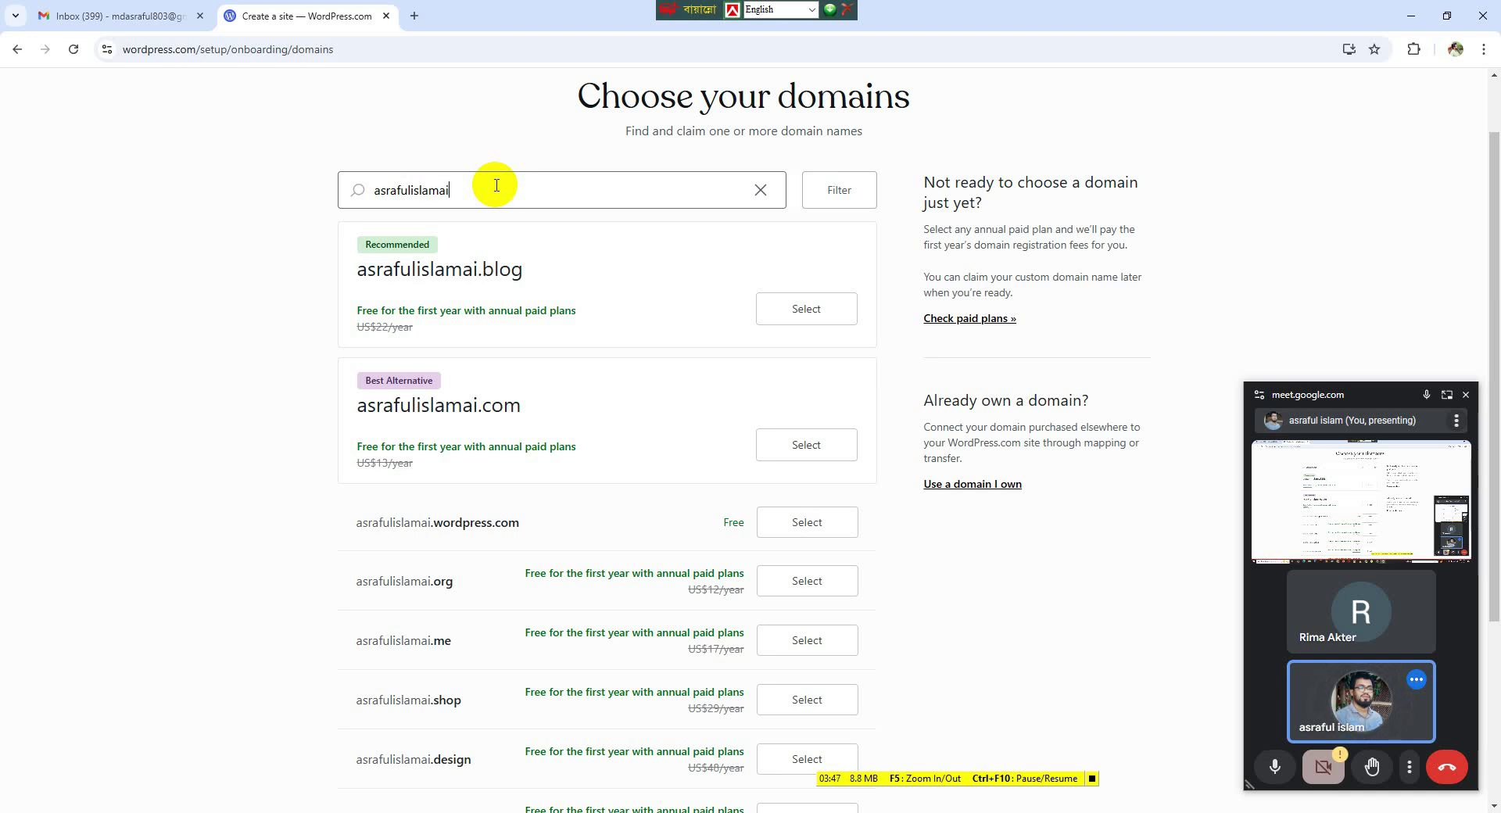
- Search for a domain made of digitalmarketer plus the owner's first name, and select its free wordpress.com address
key("BackSpace")
key("BackSpace")
key("BackSpace")
key("BackSpace")
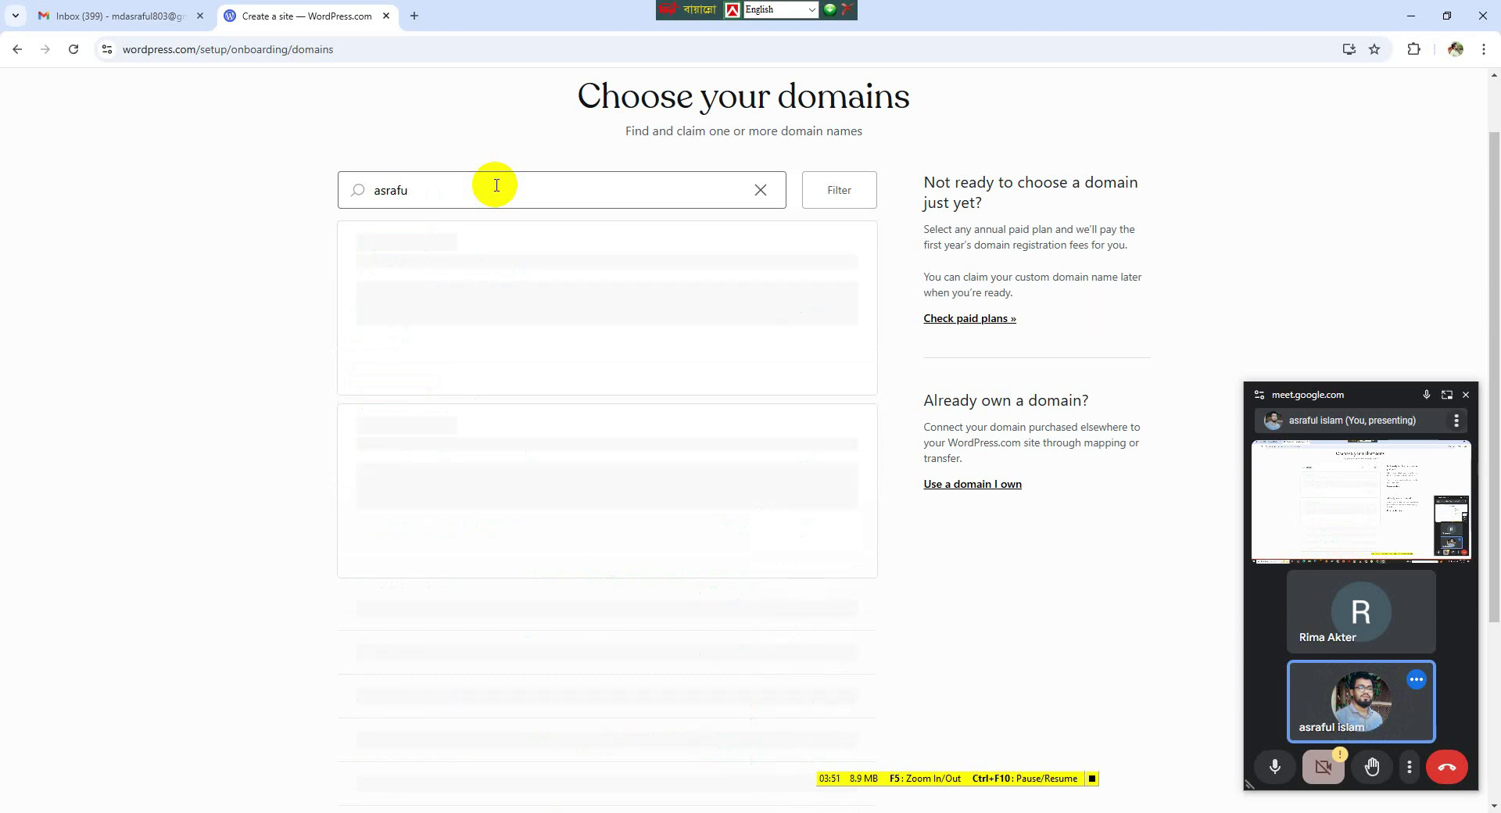
key("BackSpace")
key("BackSpace")
key("BackSpace")
key("BackSpace")
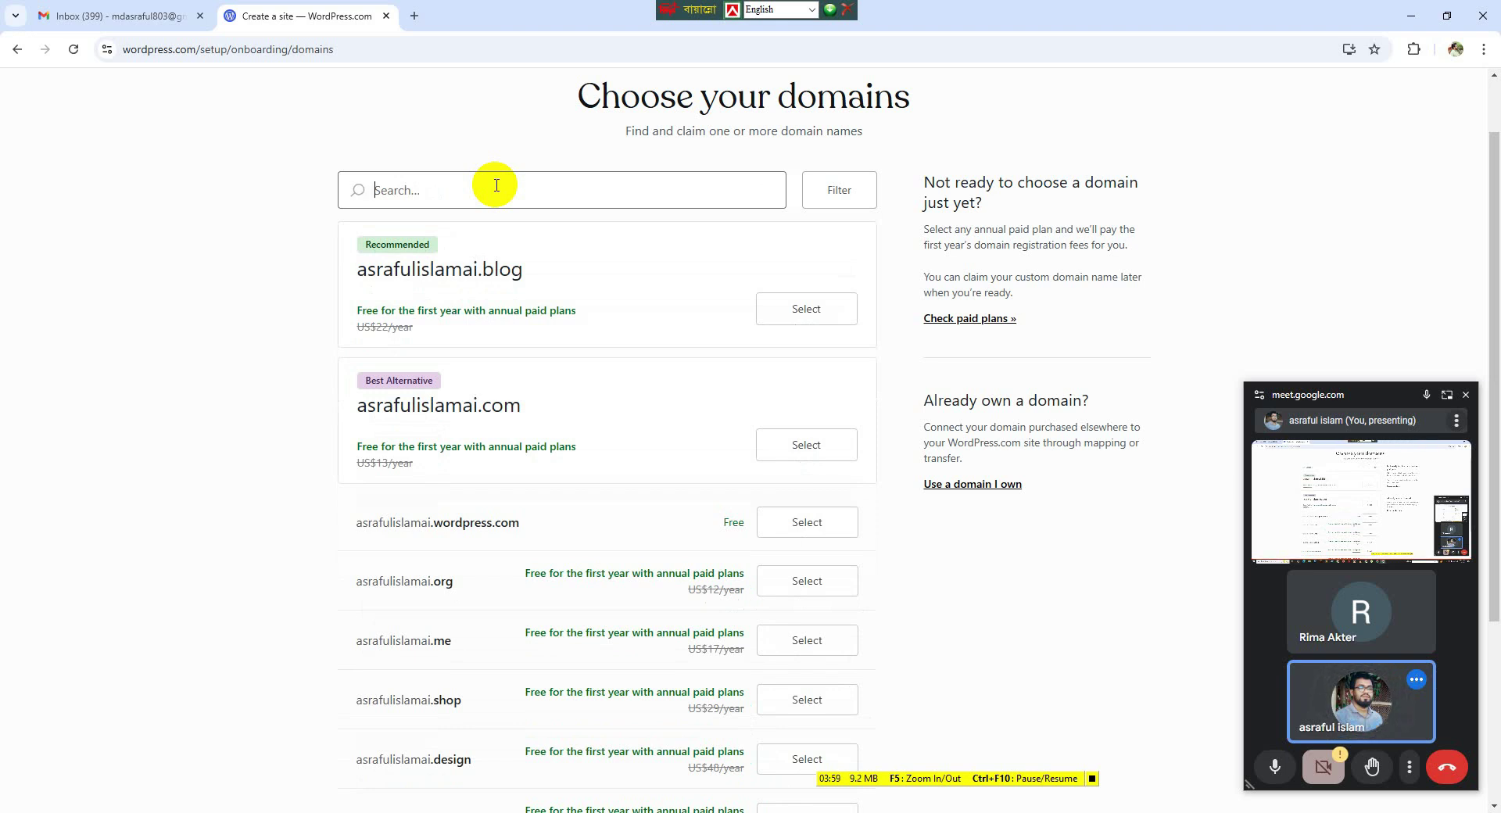
left_click(1093, 780)
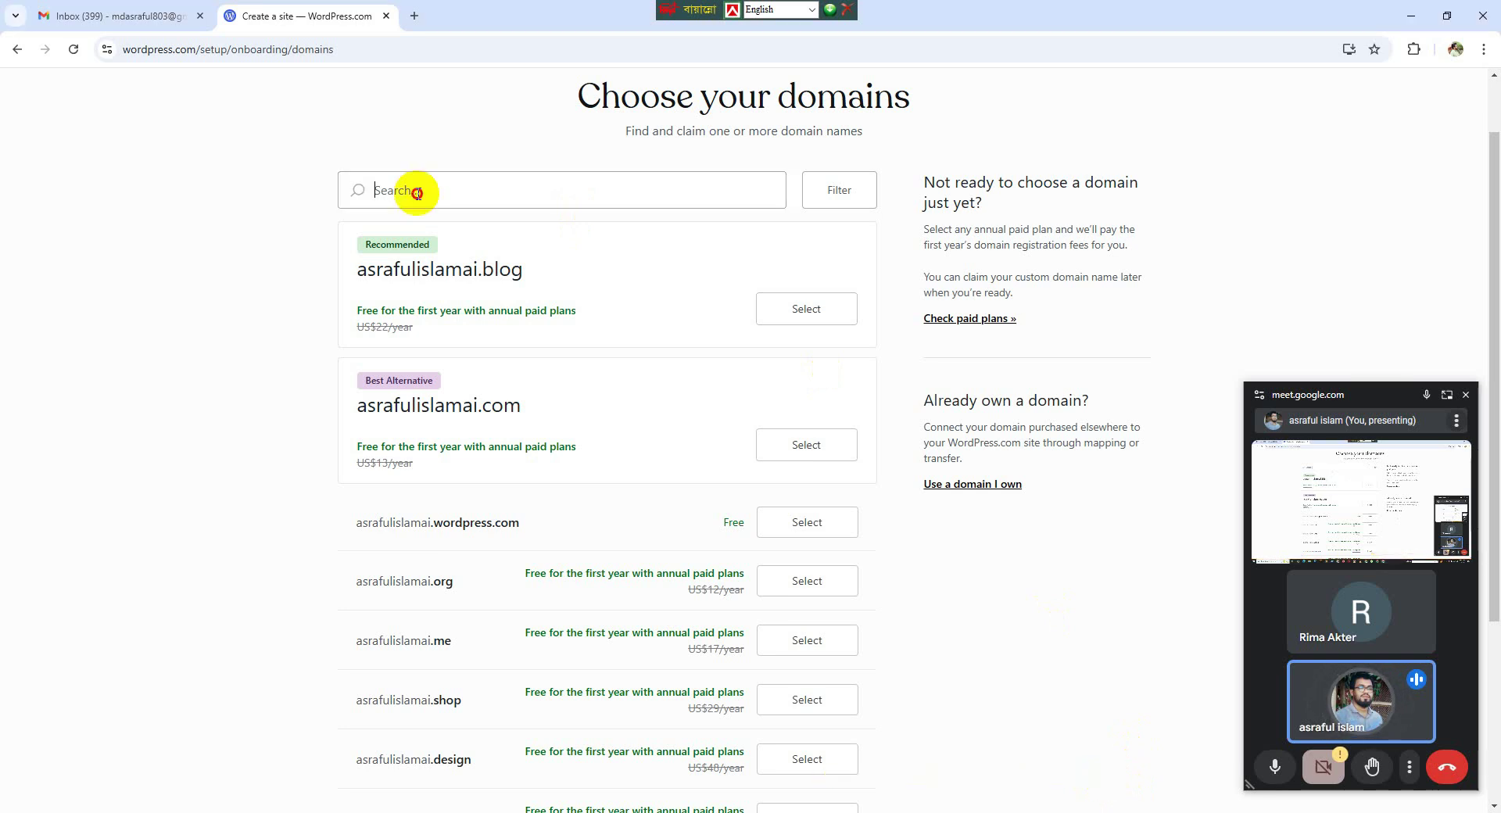
left_click(416, 193)
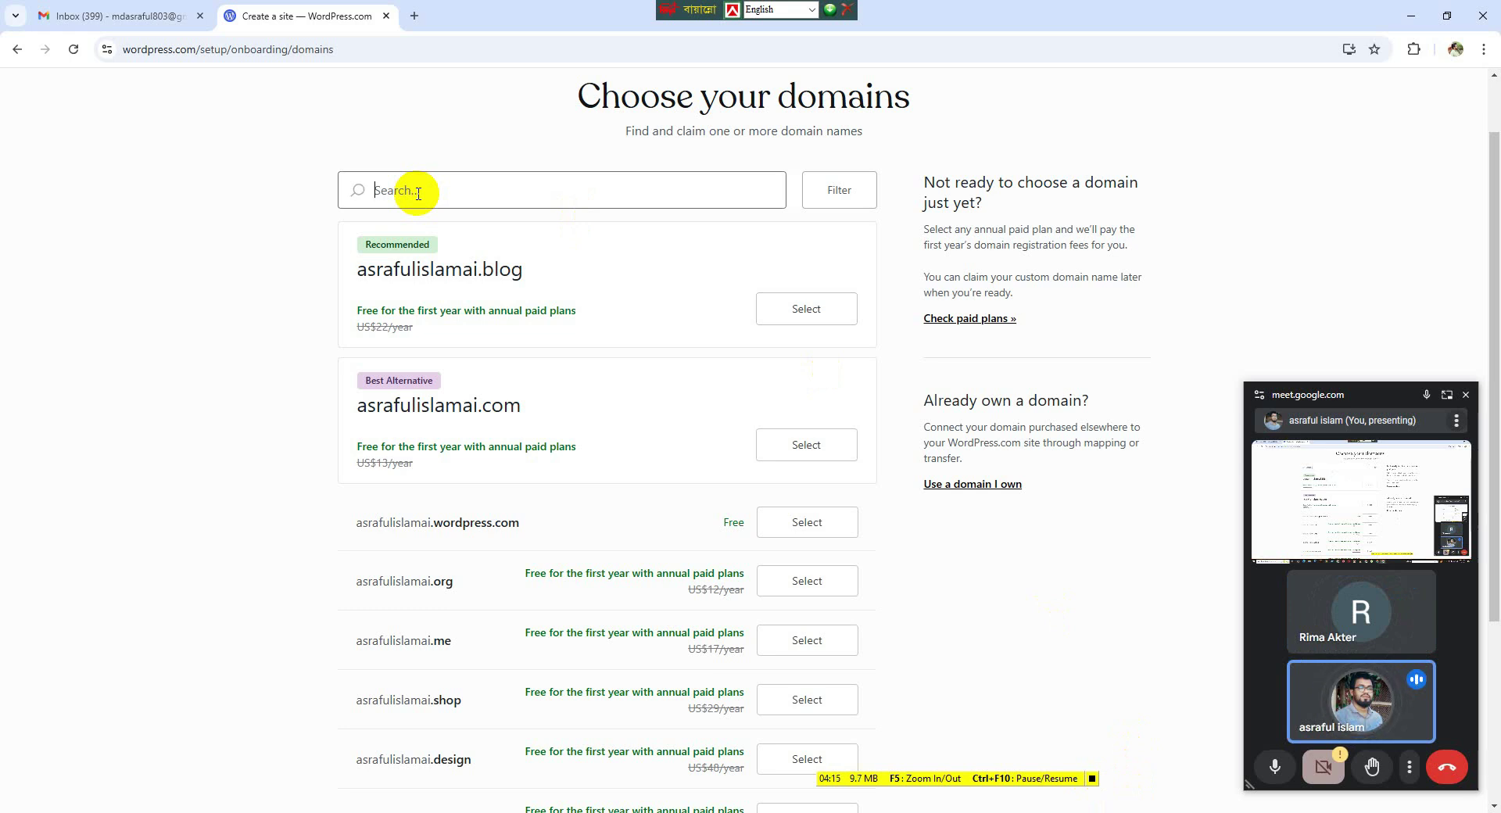
type("dia")
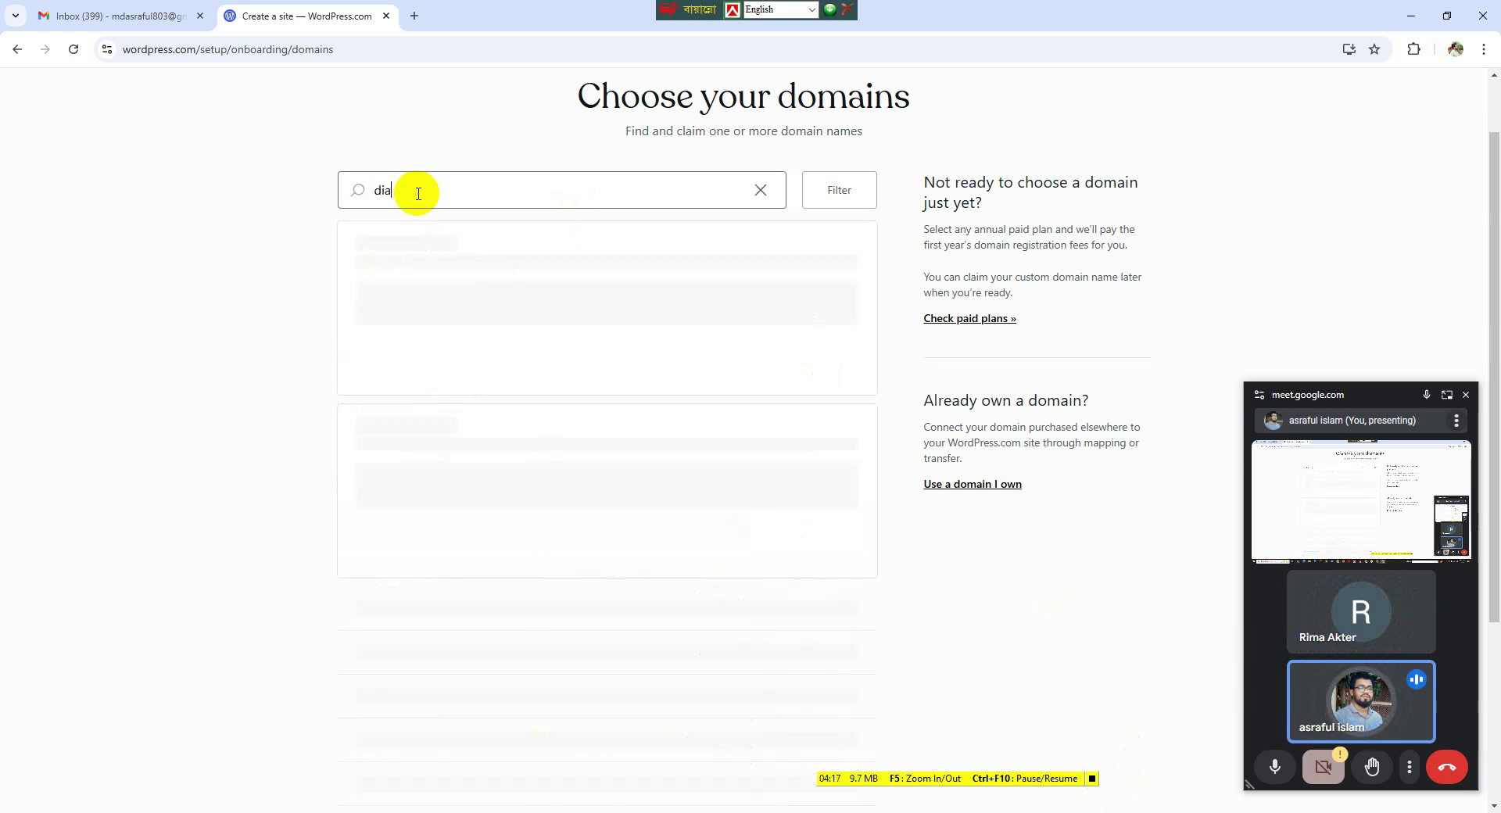
type("gitalmarketerasraf")
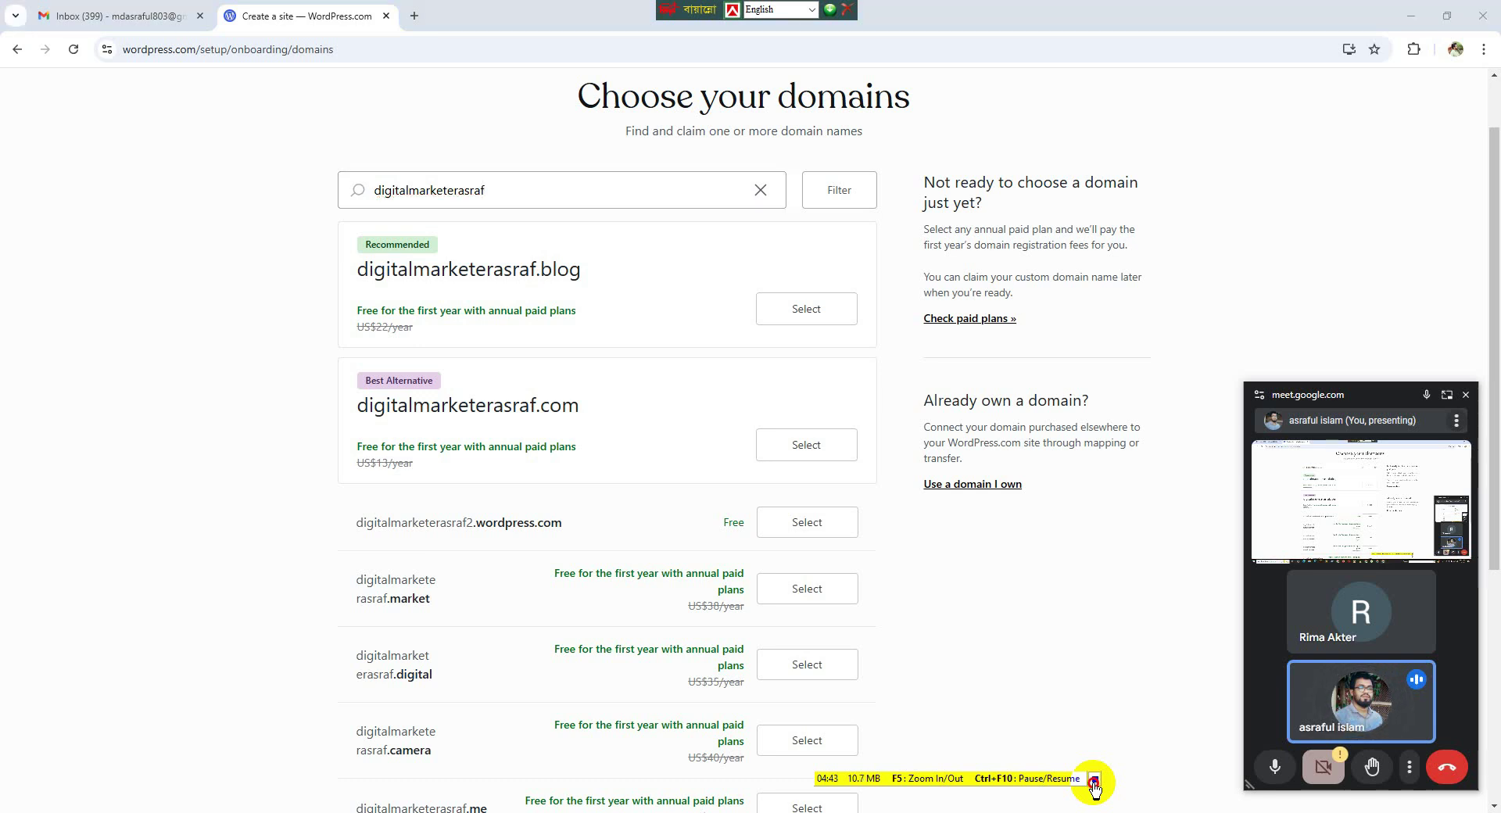
type("ul")
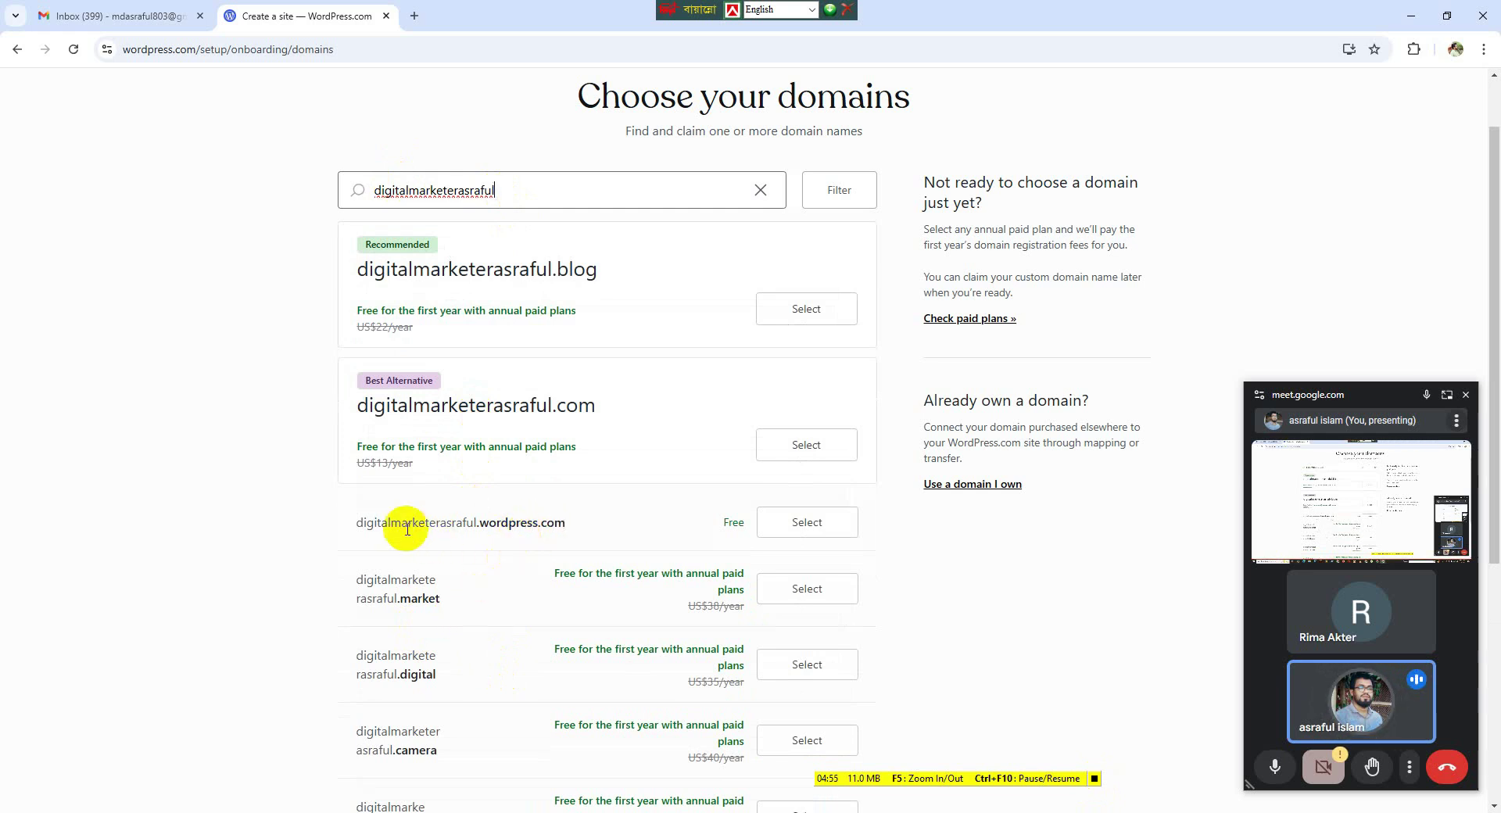
left_click(802, 528)
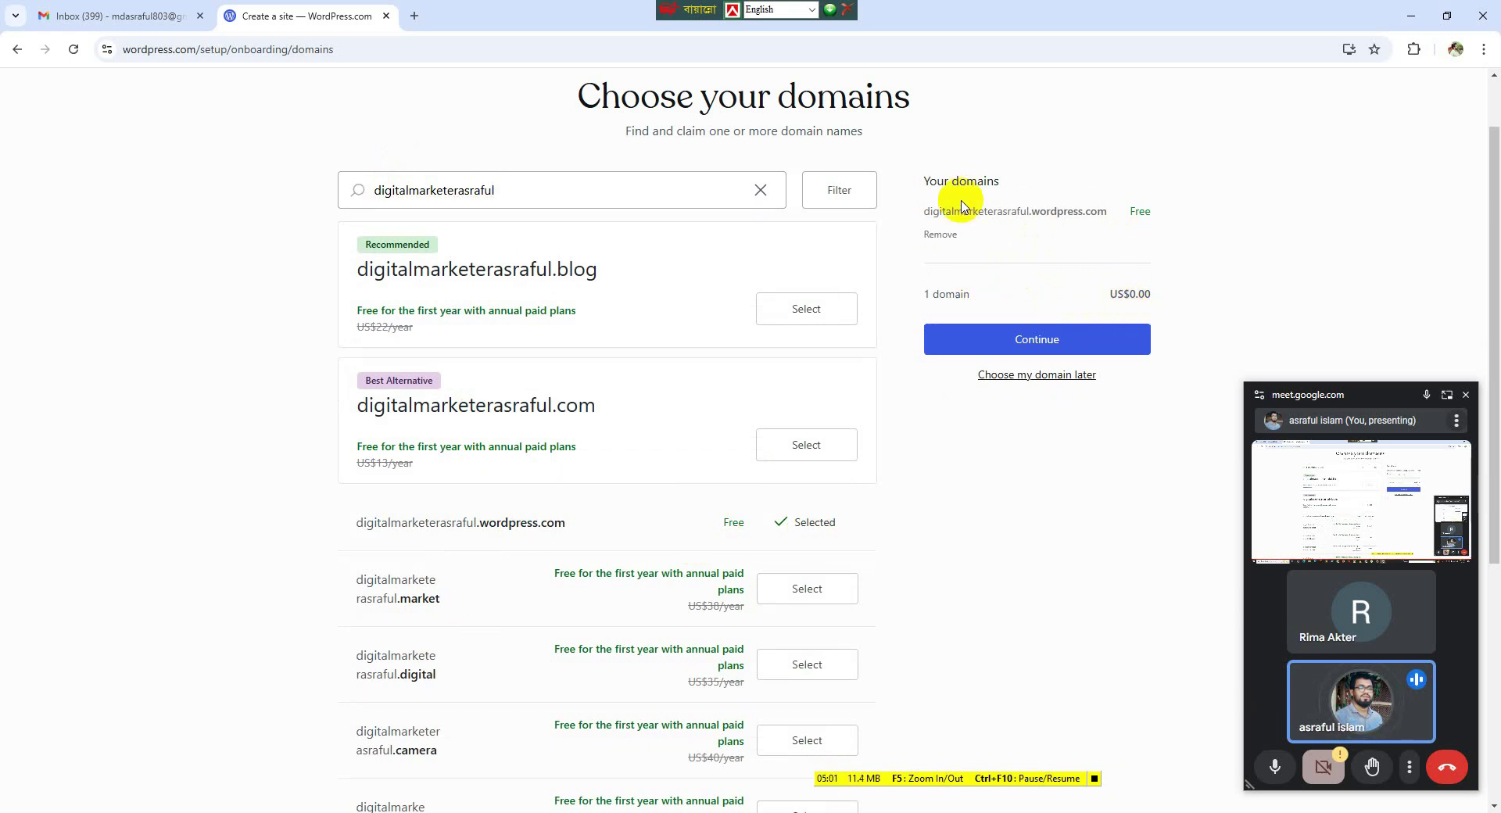
- Continue with the selected free wordpress.com domain and start the site on the Free plan
left_click(1069, 344)
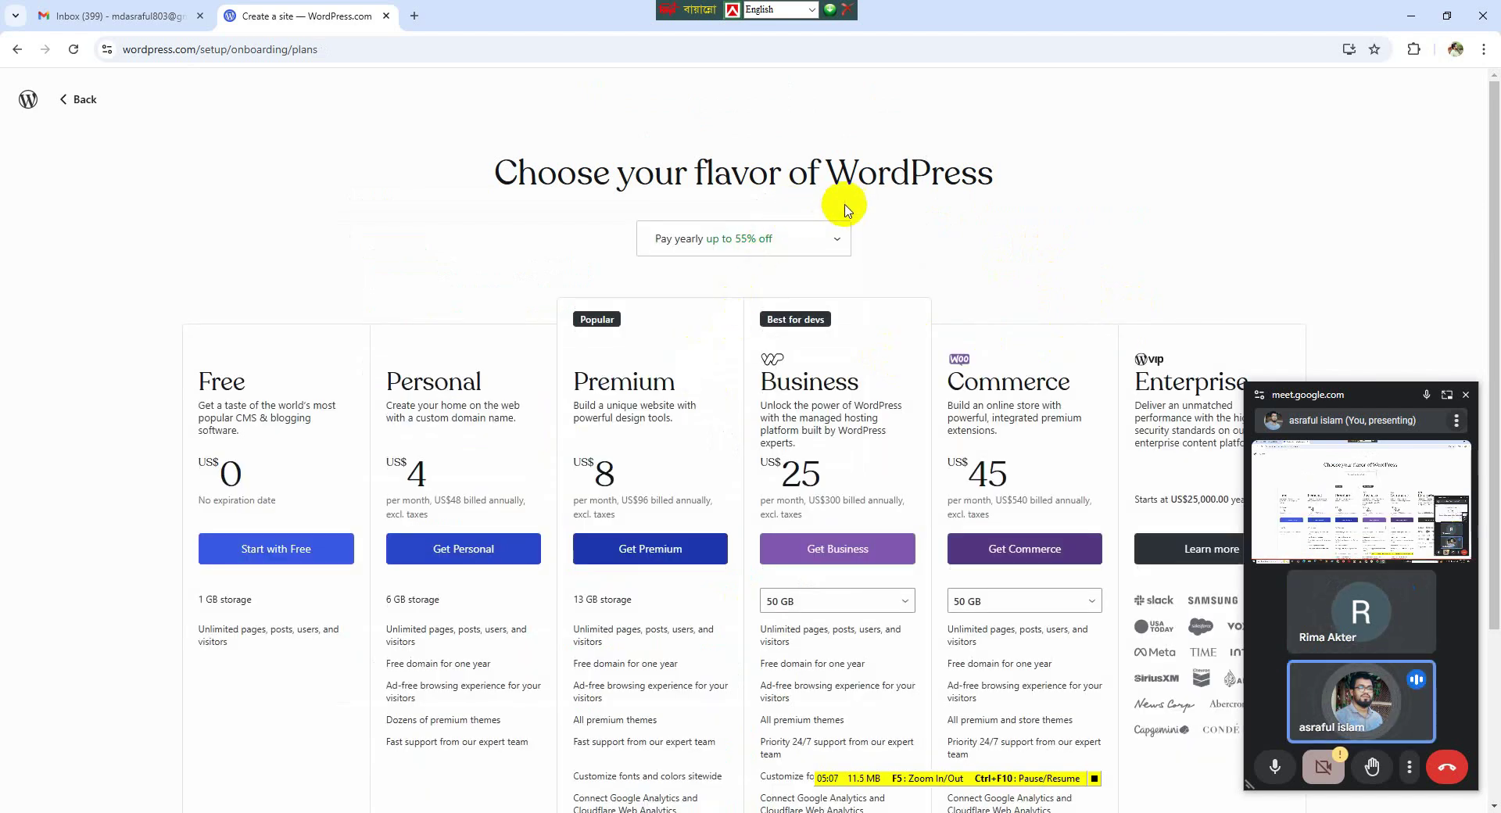
left_click(288, 556)
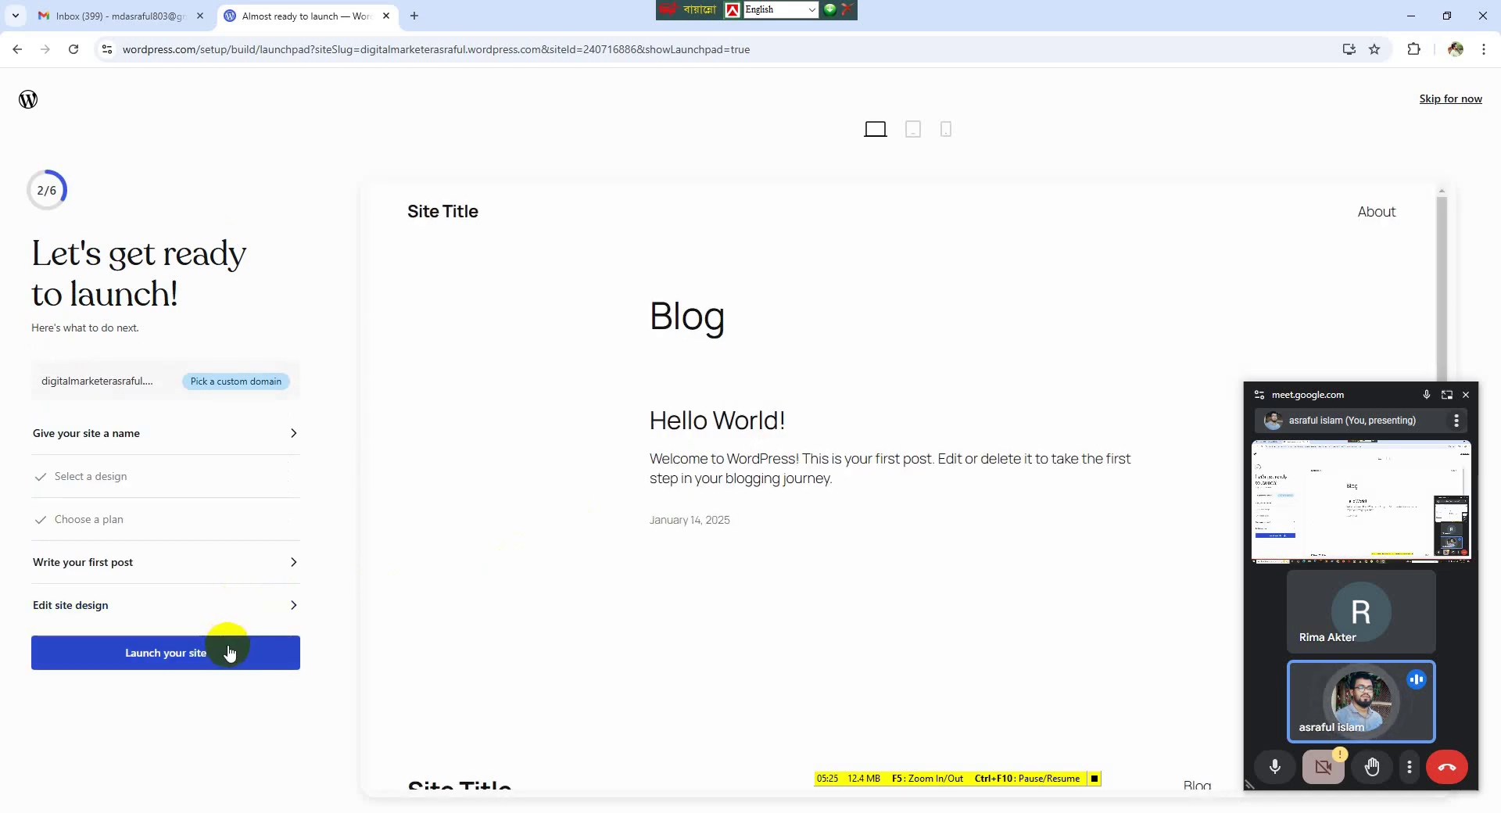
- Look over the site preview, launch the site, and open the live site for viewing
scroll(606, 394, "down", 3)
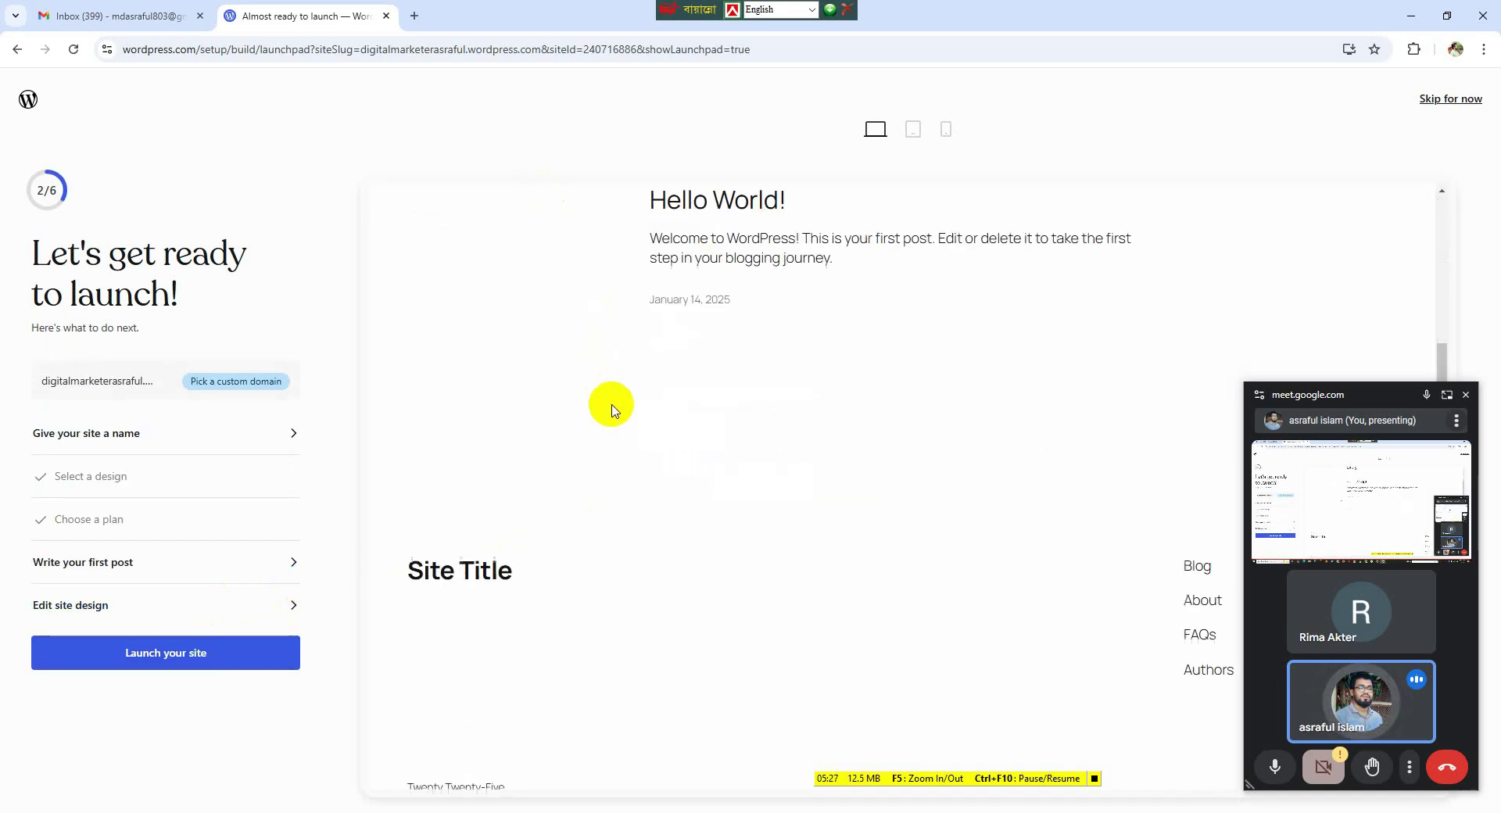
scroll(649, 578, "up", 3)
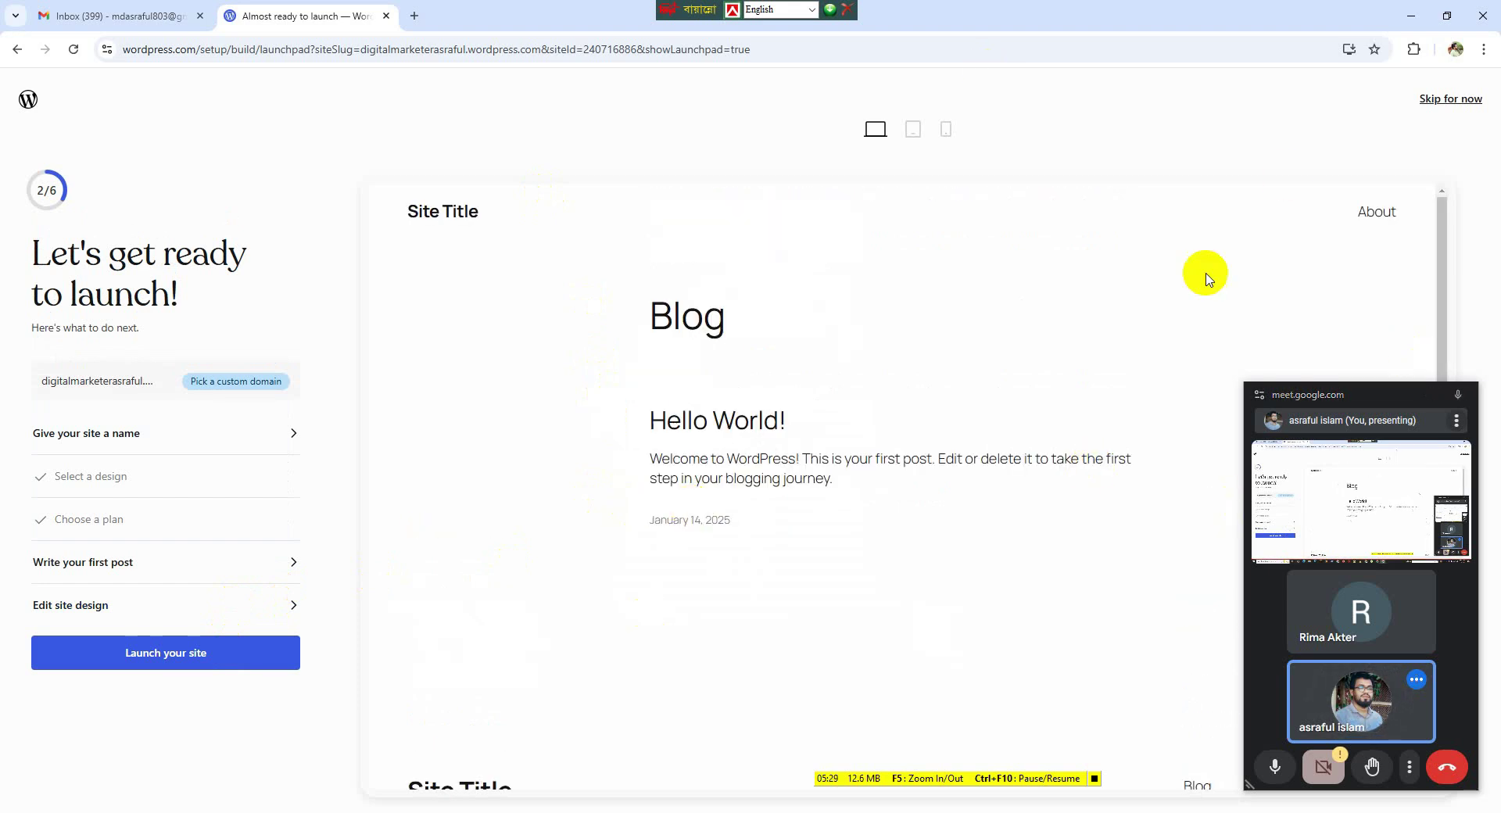
left_click(231, 659)
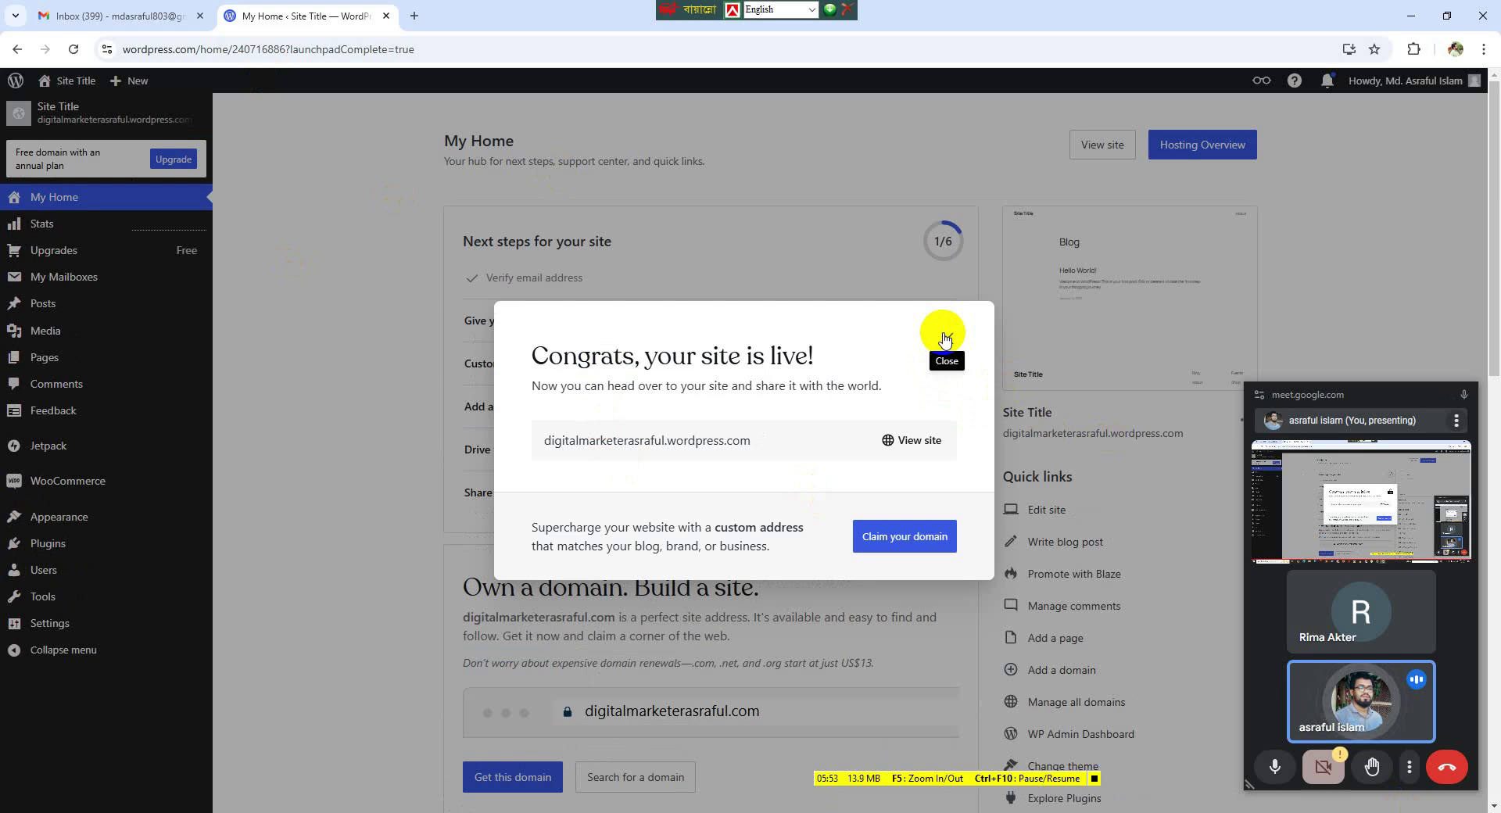
left_click(911, 440)
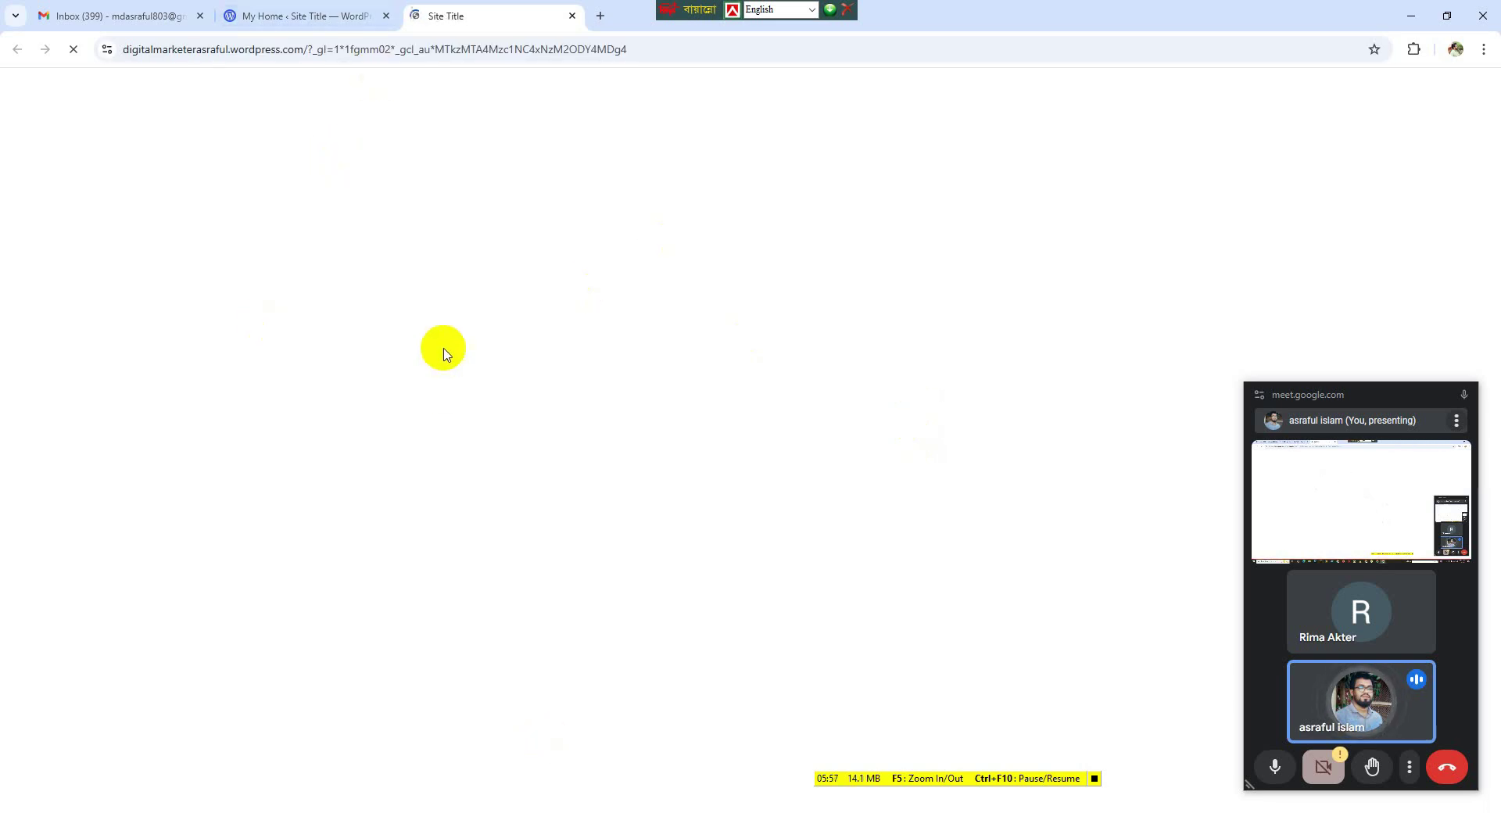
left_click(1455, 49)
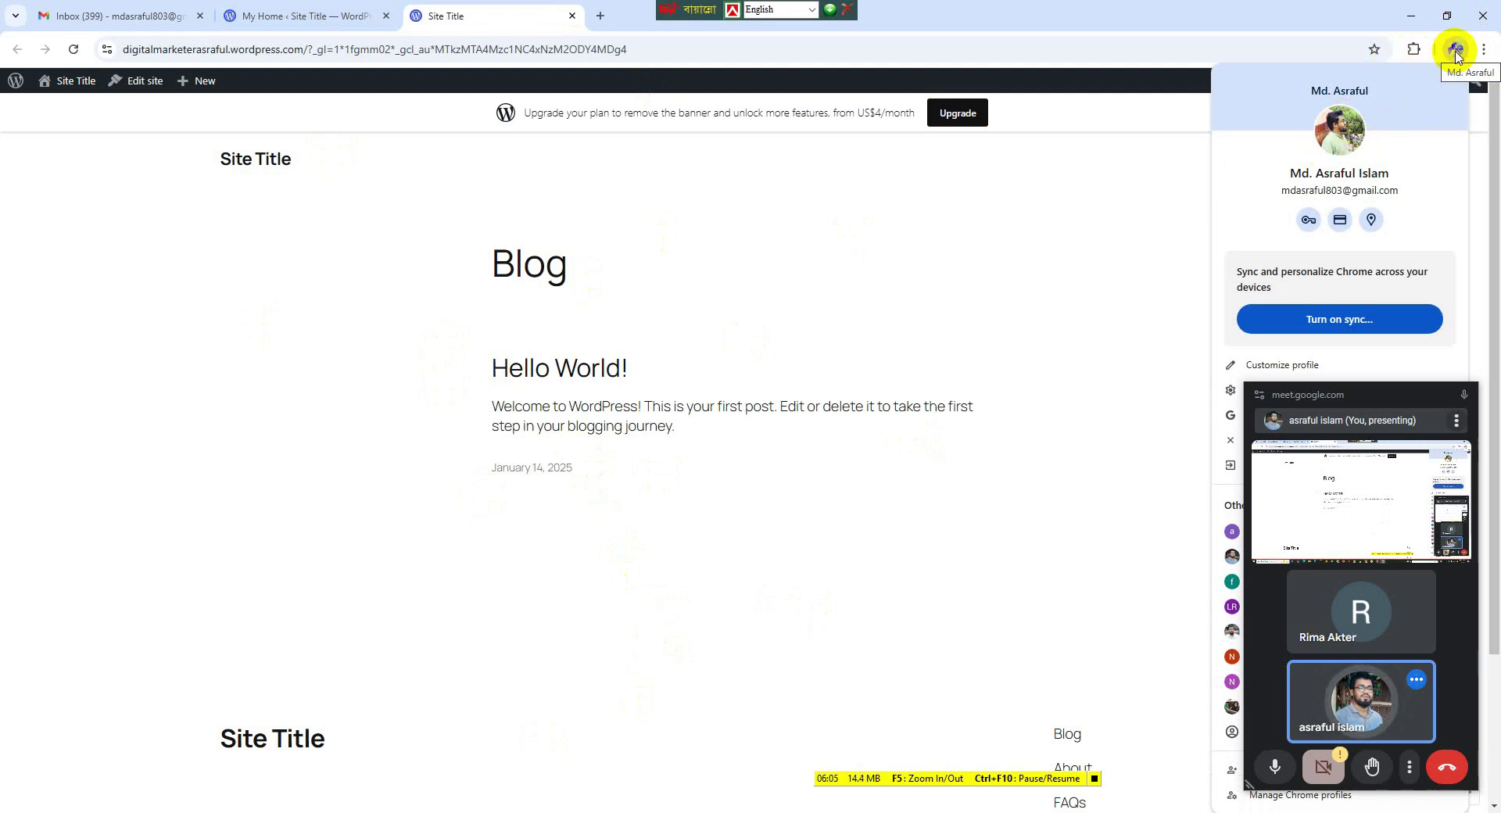
left_click(1456, 51)
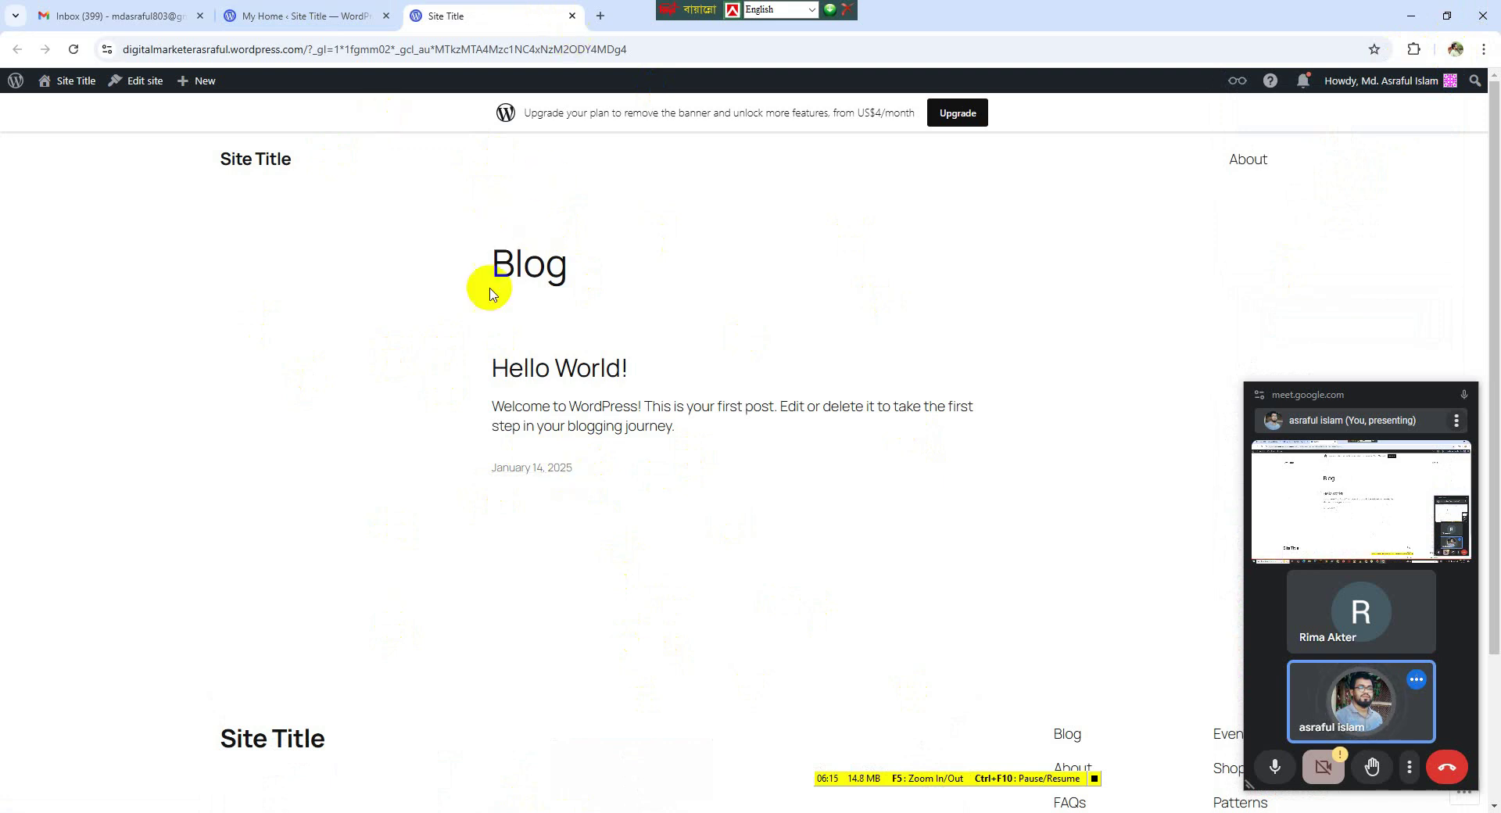
left_click(1484, 50)
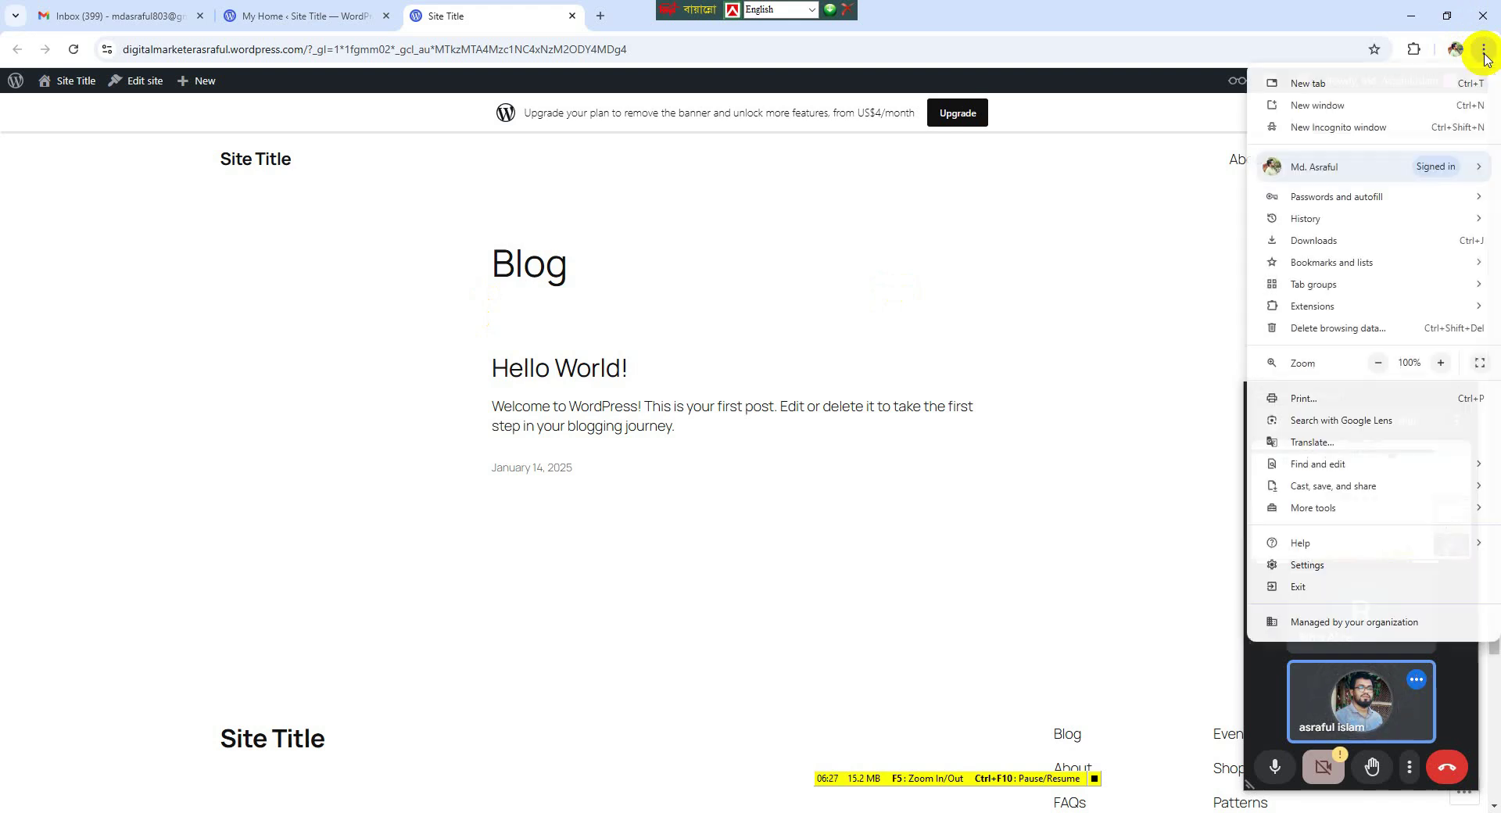
left_click(1326, 125)
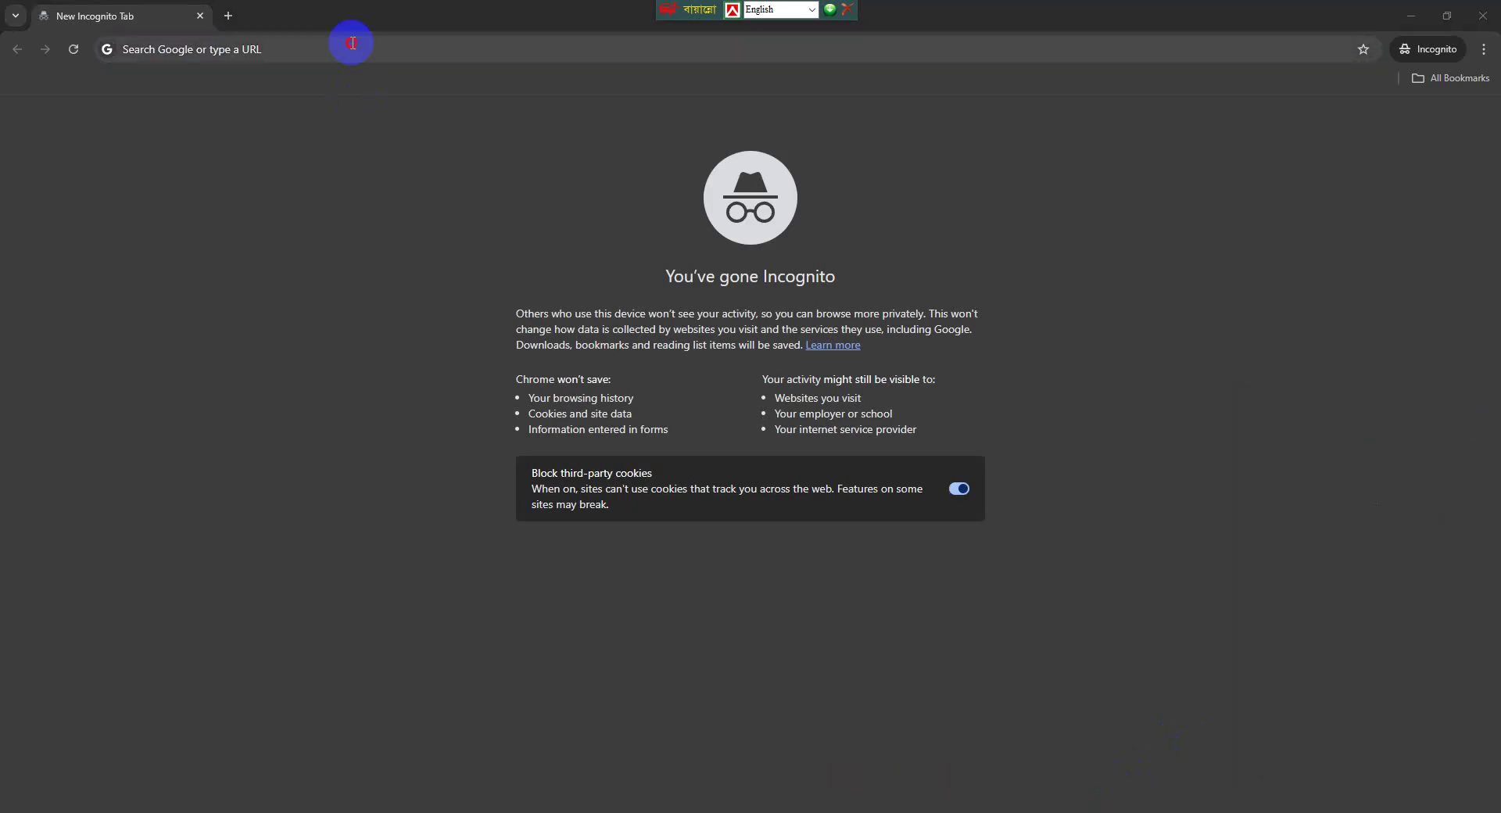
left_click(352, 46)
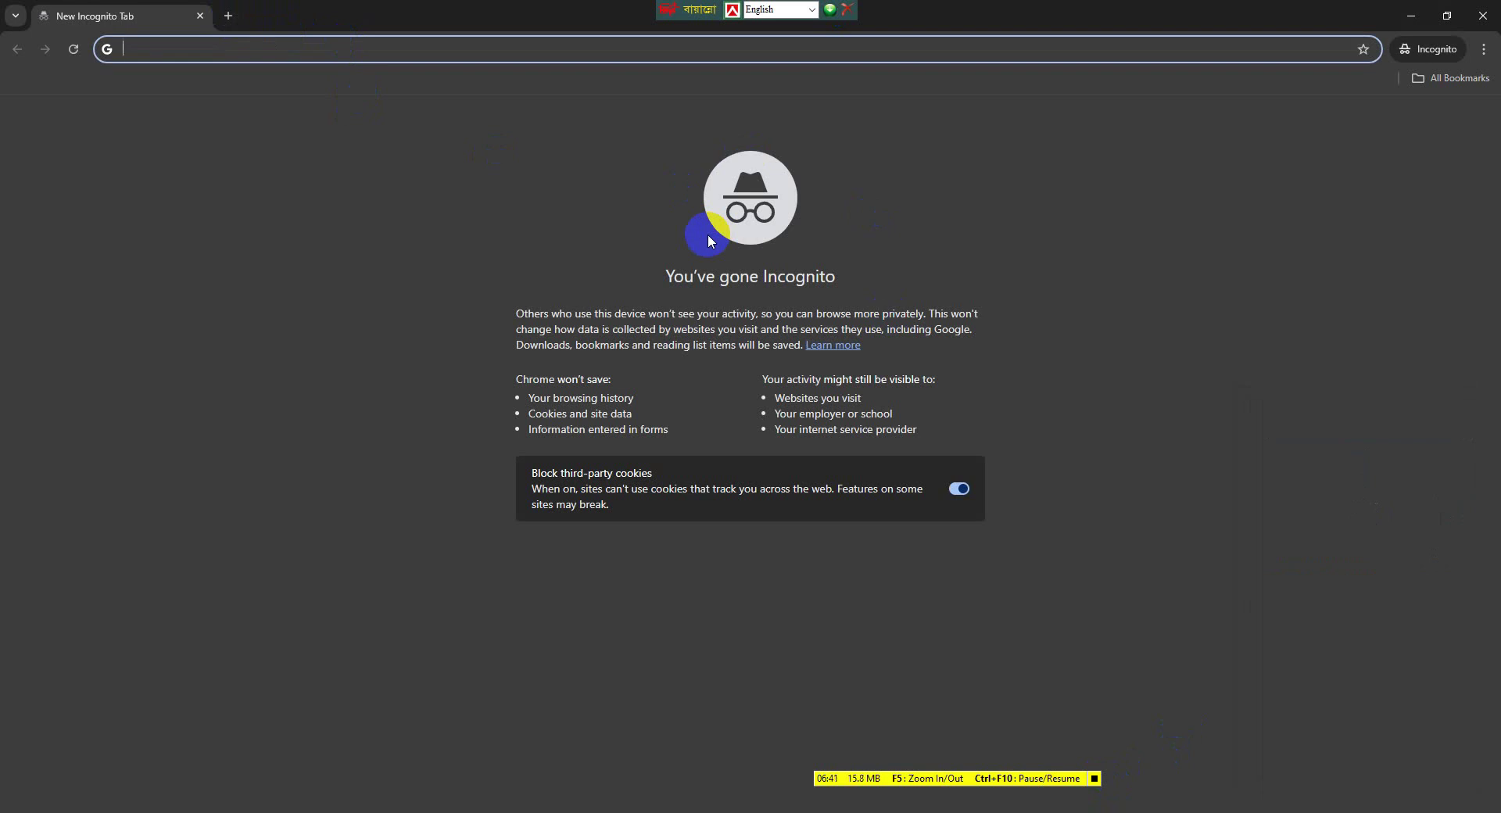
left_click(1483, 16)
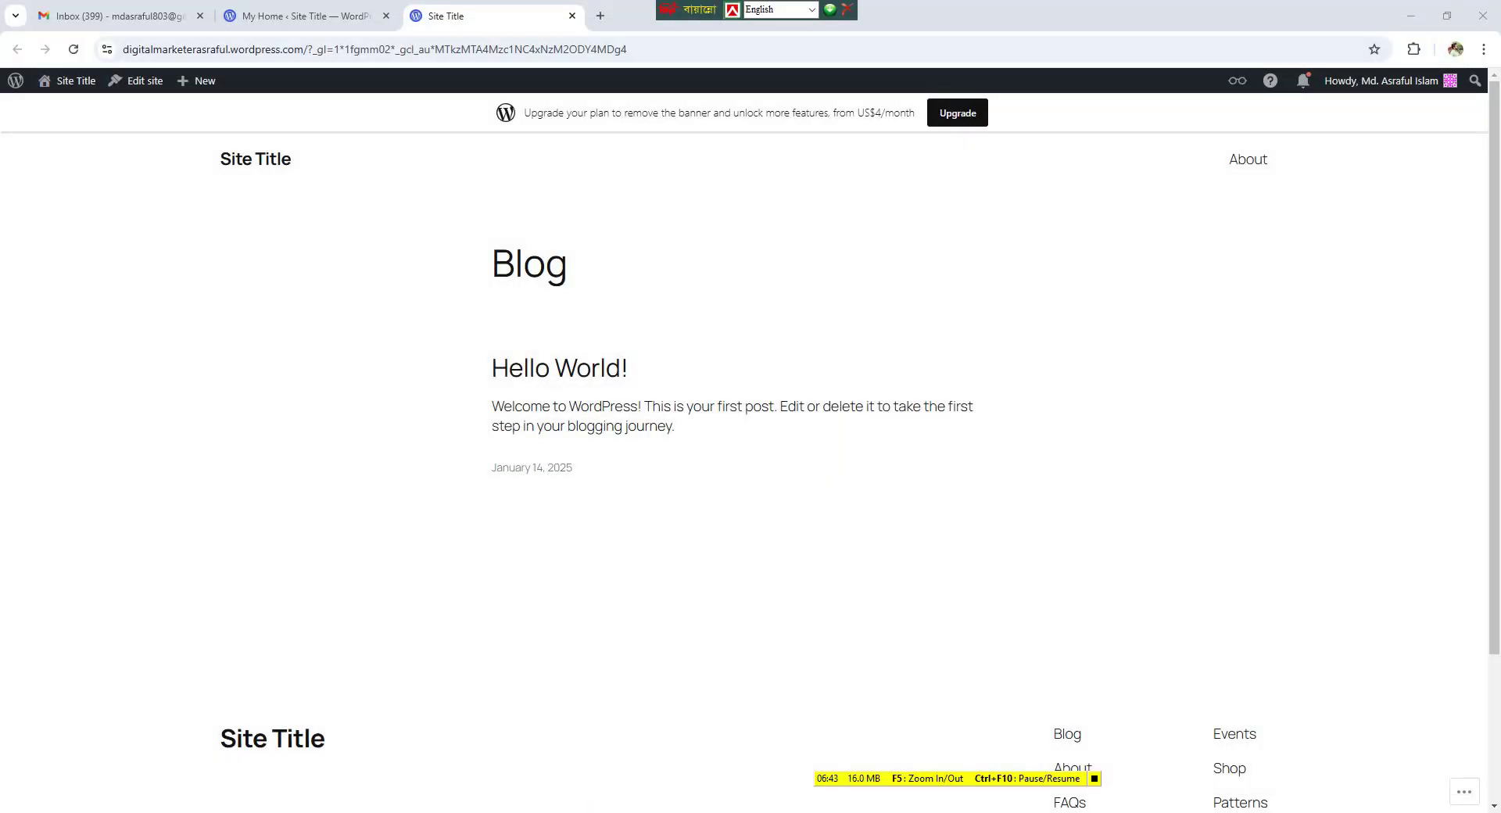
left_click(905, 737)
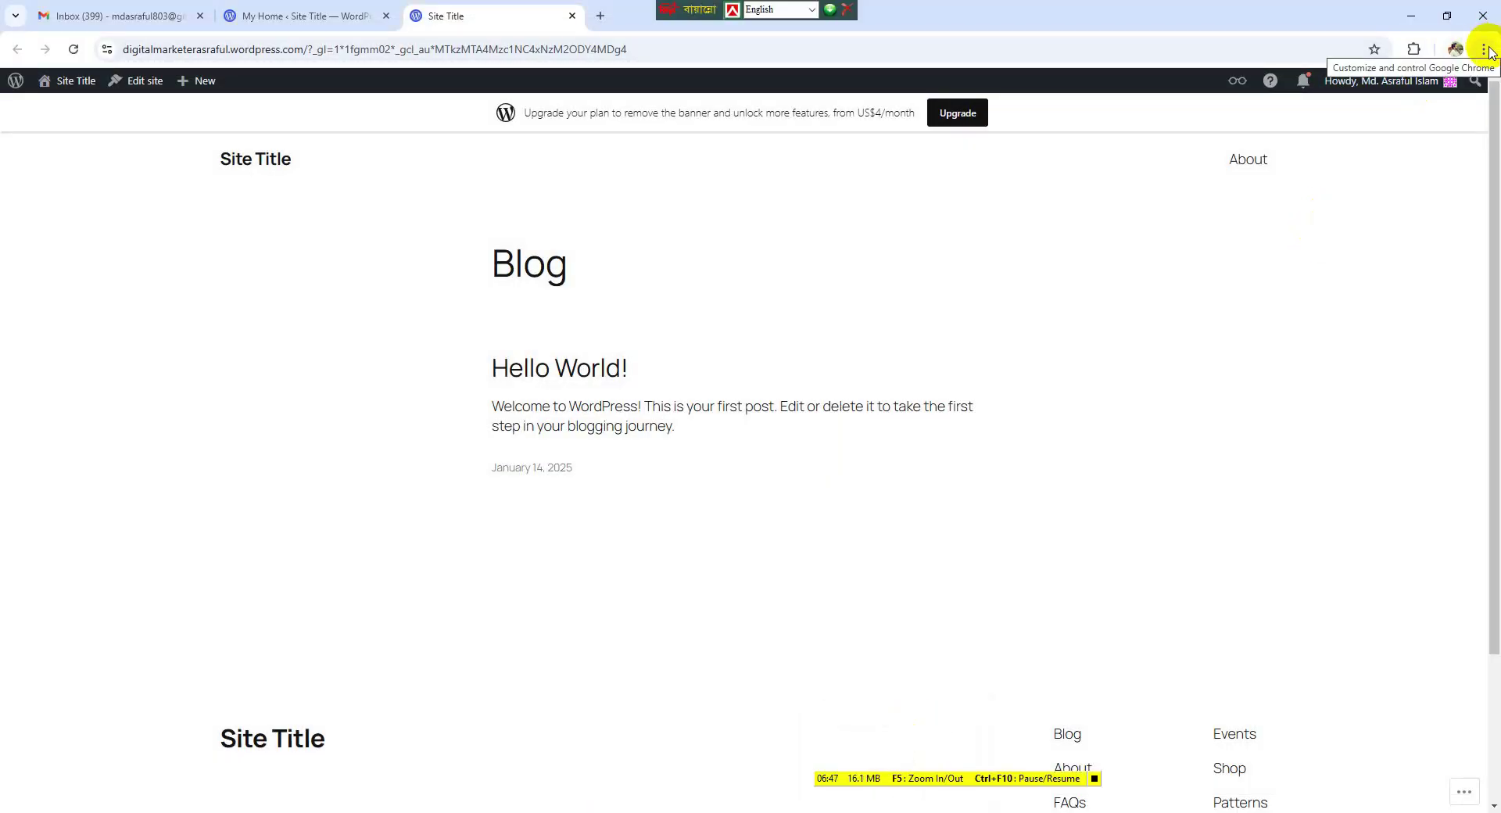
left_click(1486, 50)
left_click(1361, 127)
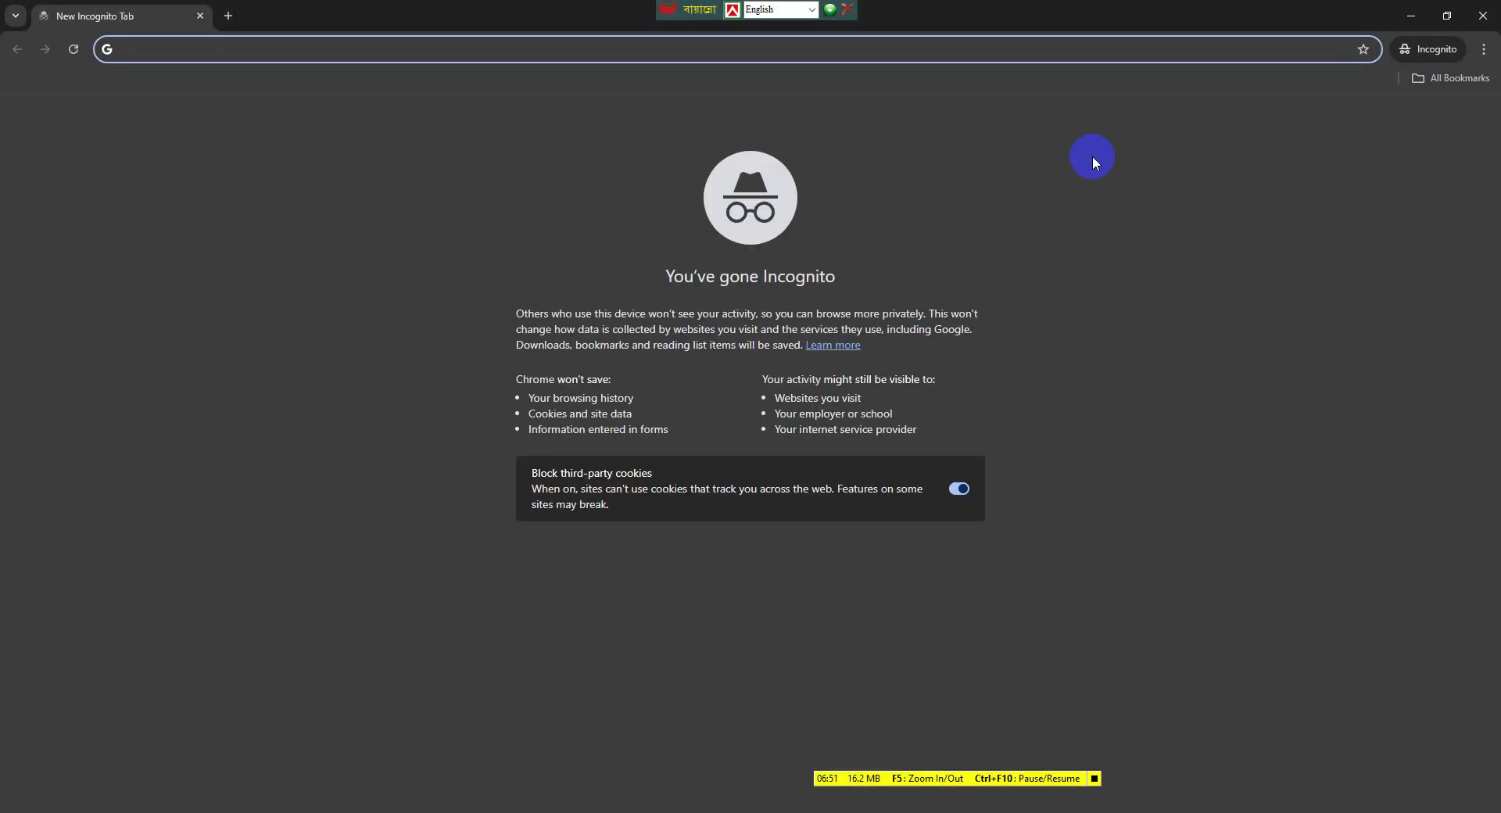
type("www.")
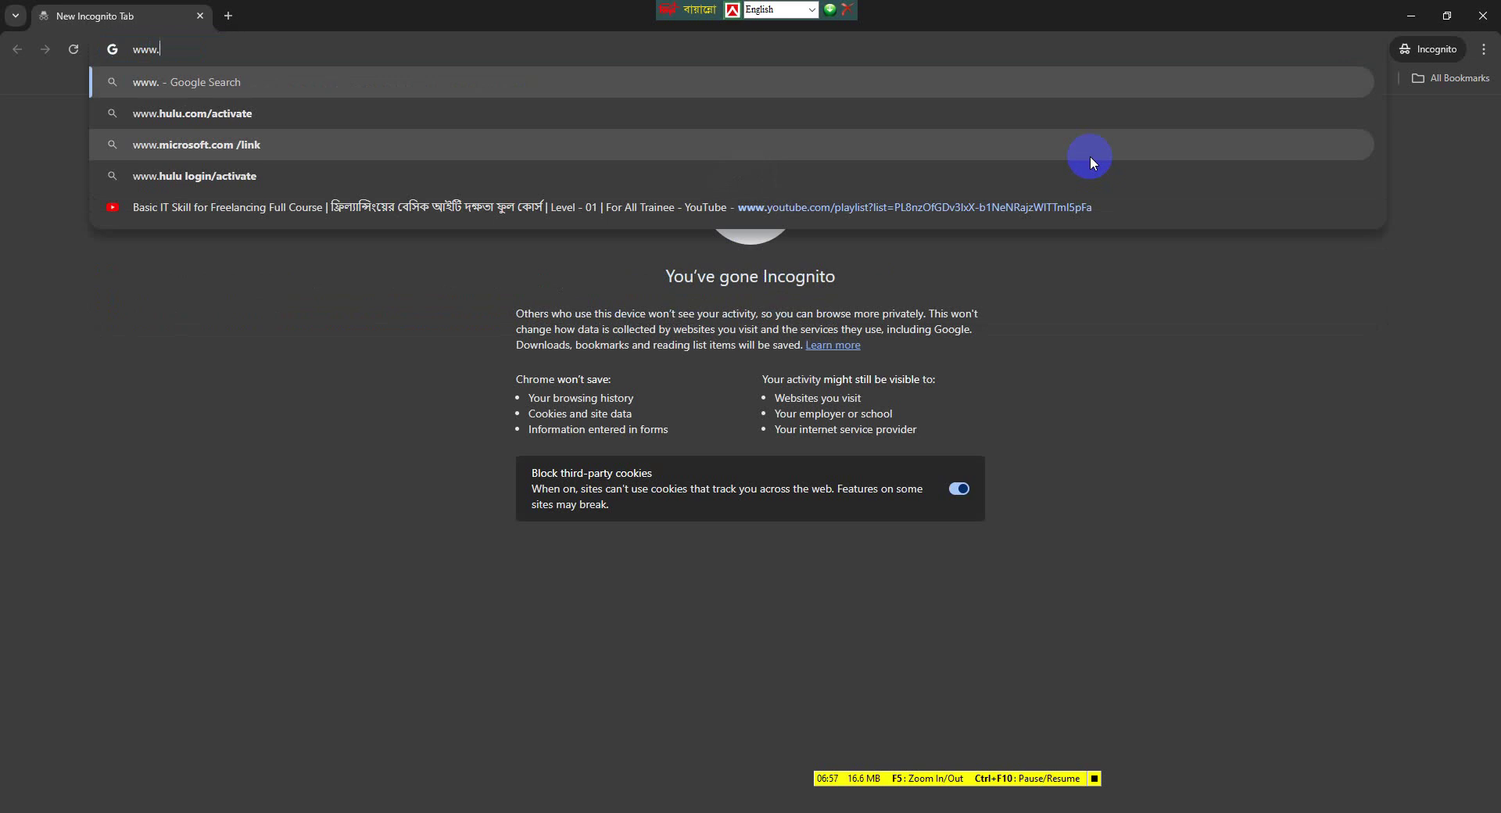
type("digitalmarketerasraful.wordpress")
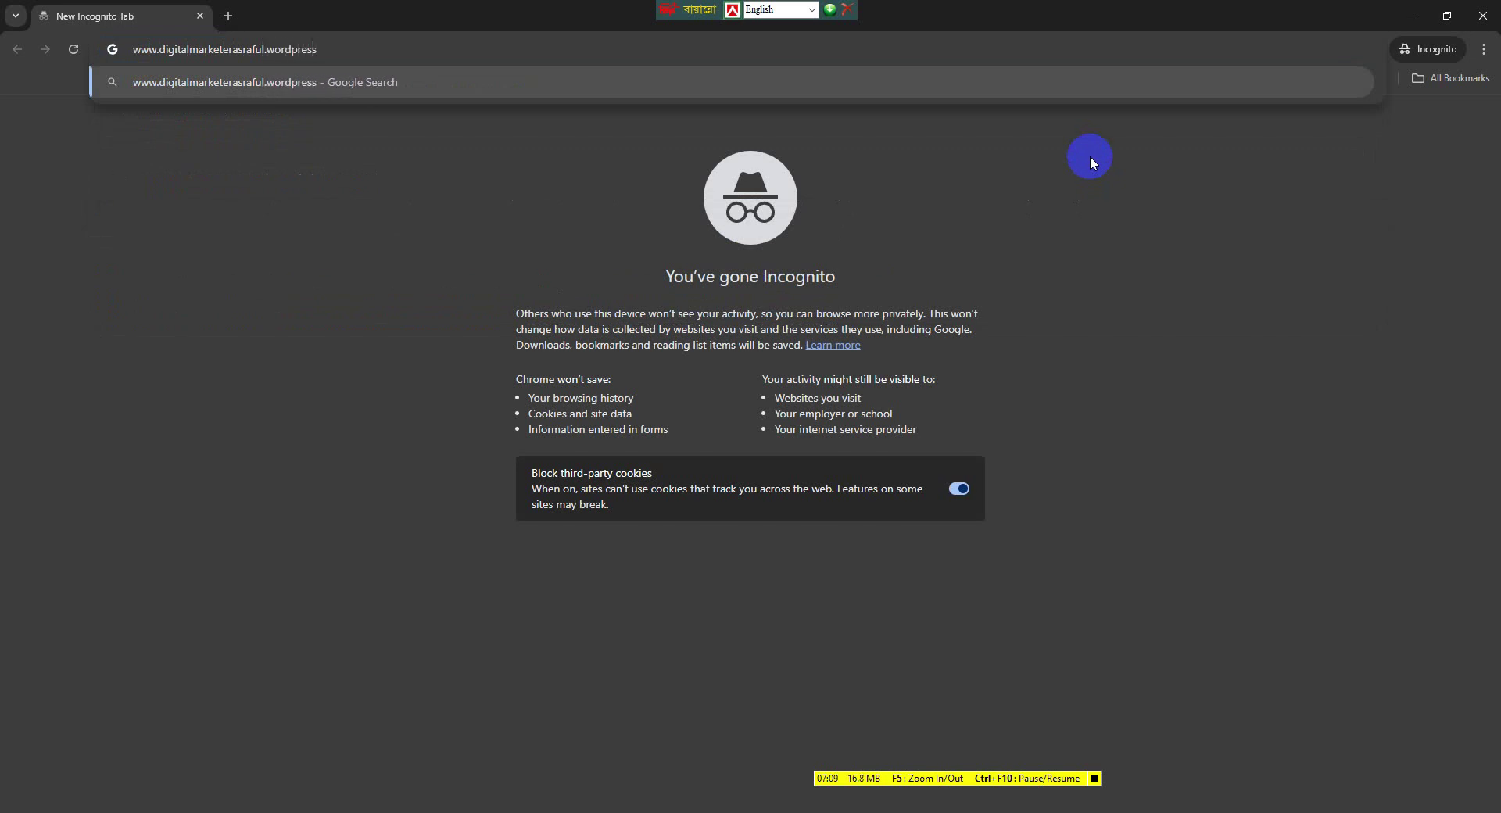
type("com")
key("Return")
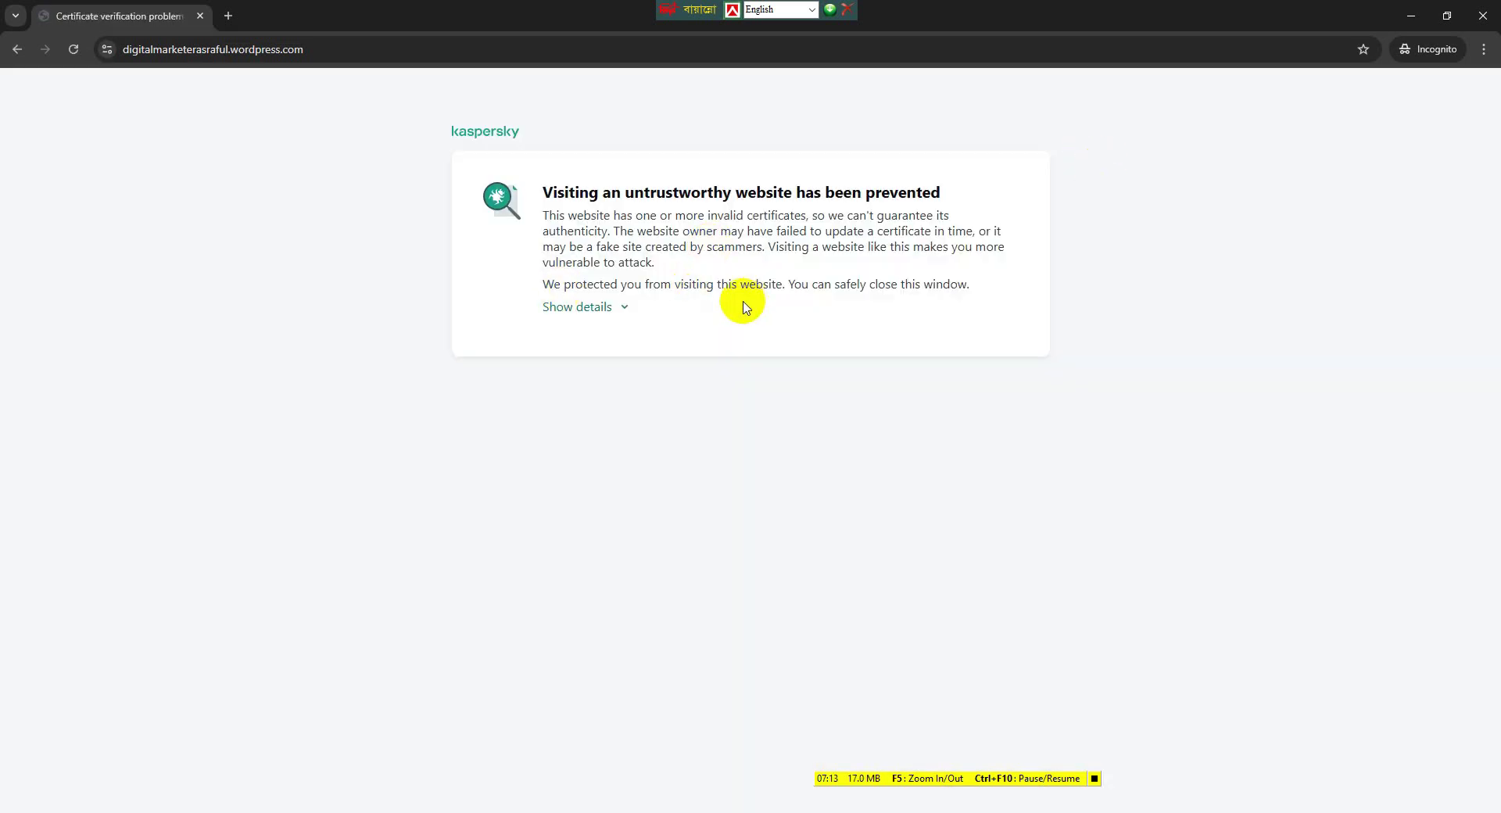
- Continue past the Kaspersky certificate warning, examine the public site down to its footer, and minimize the Incognito window
left_click(618, 311)
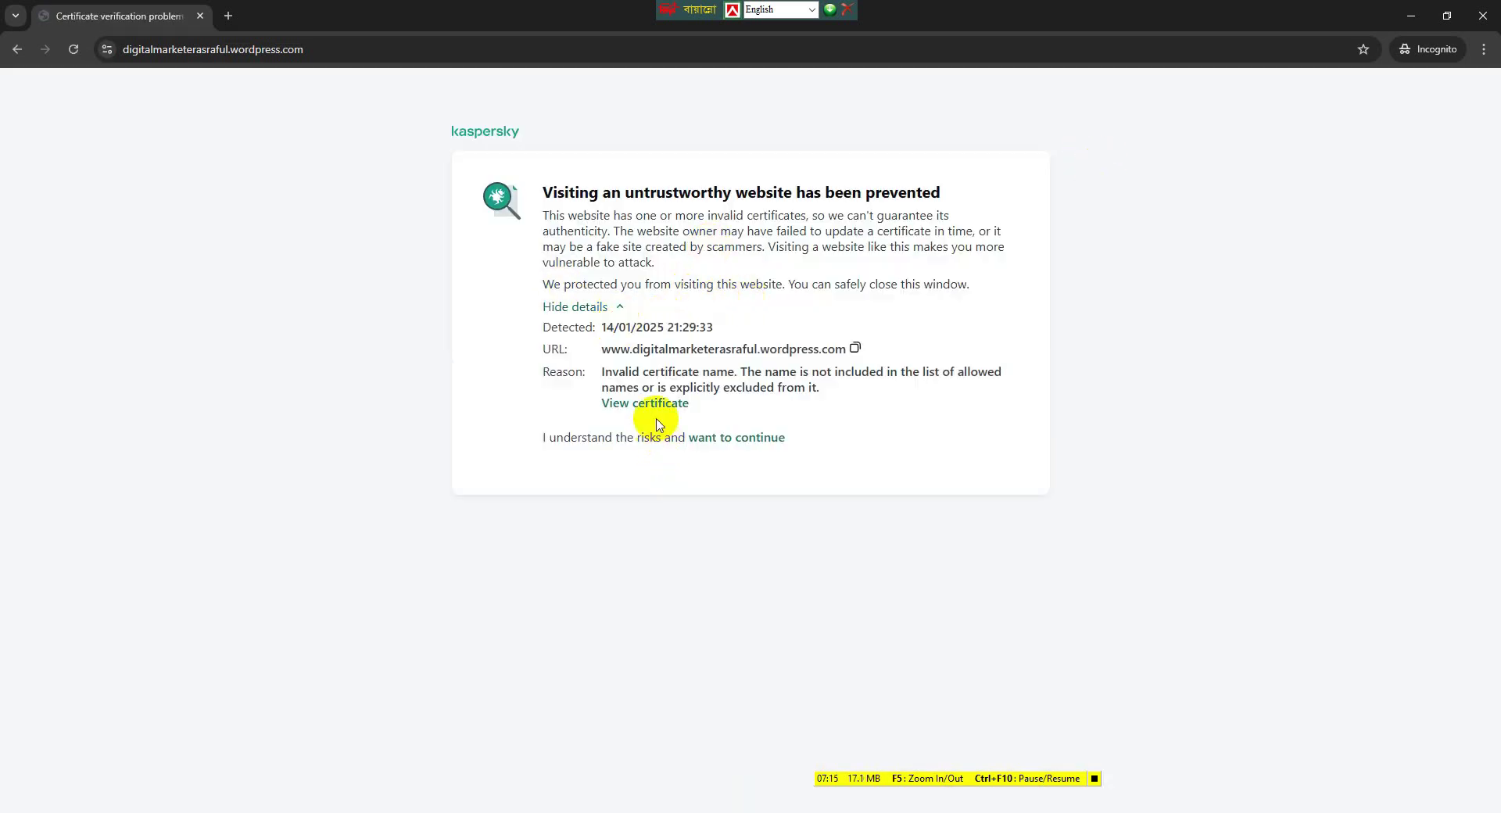
left_click(732, 440)
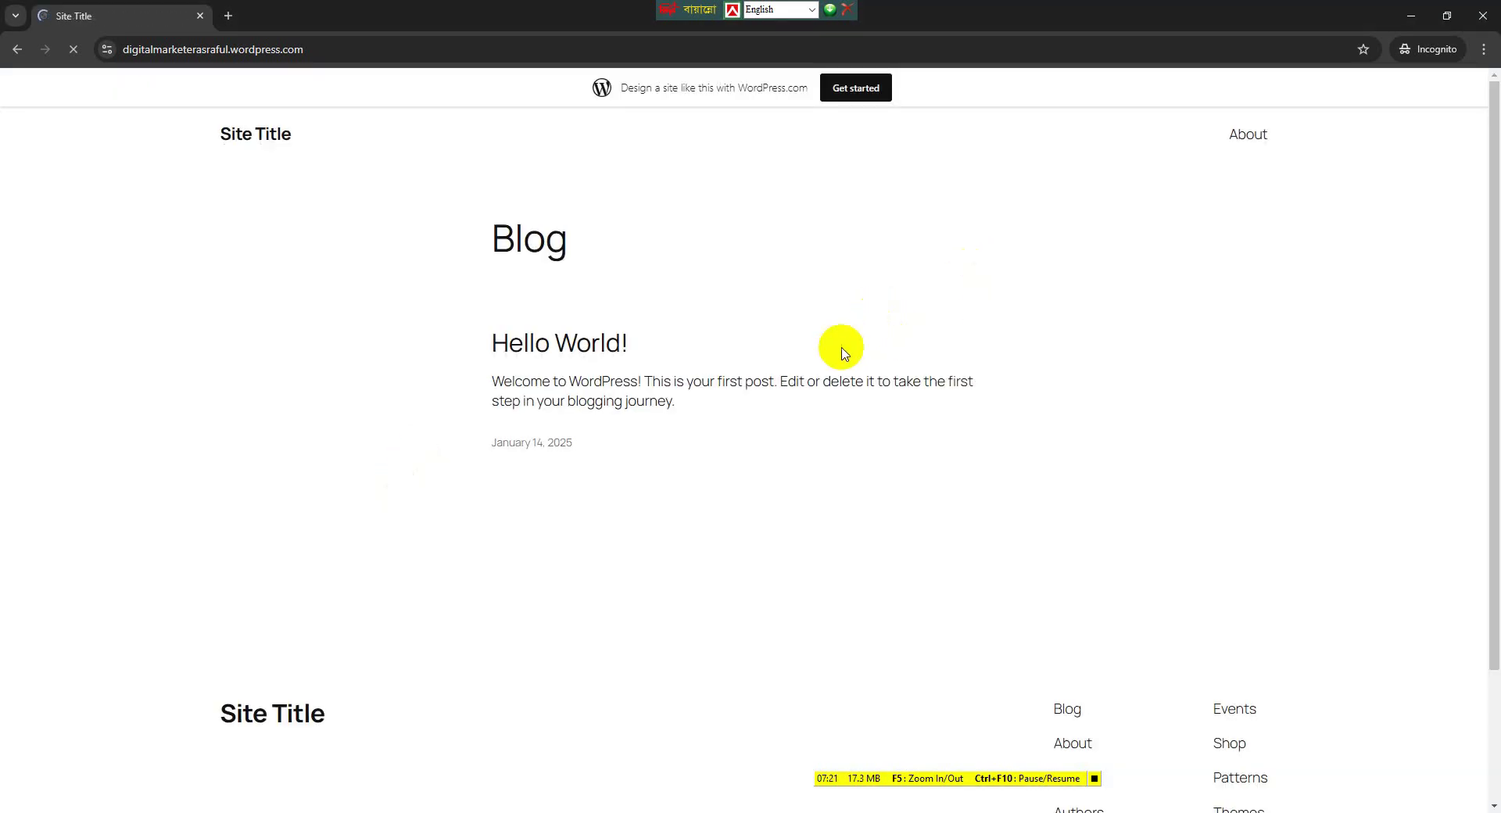
scroll(835, 560, "down", 2)
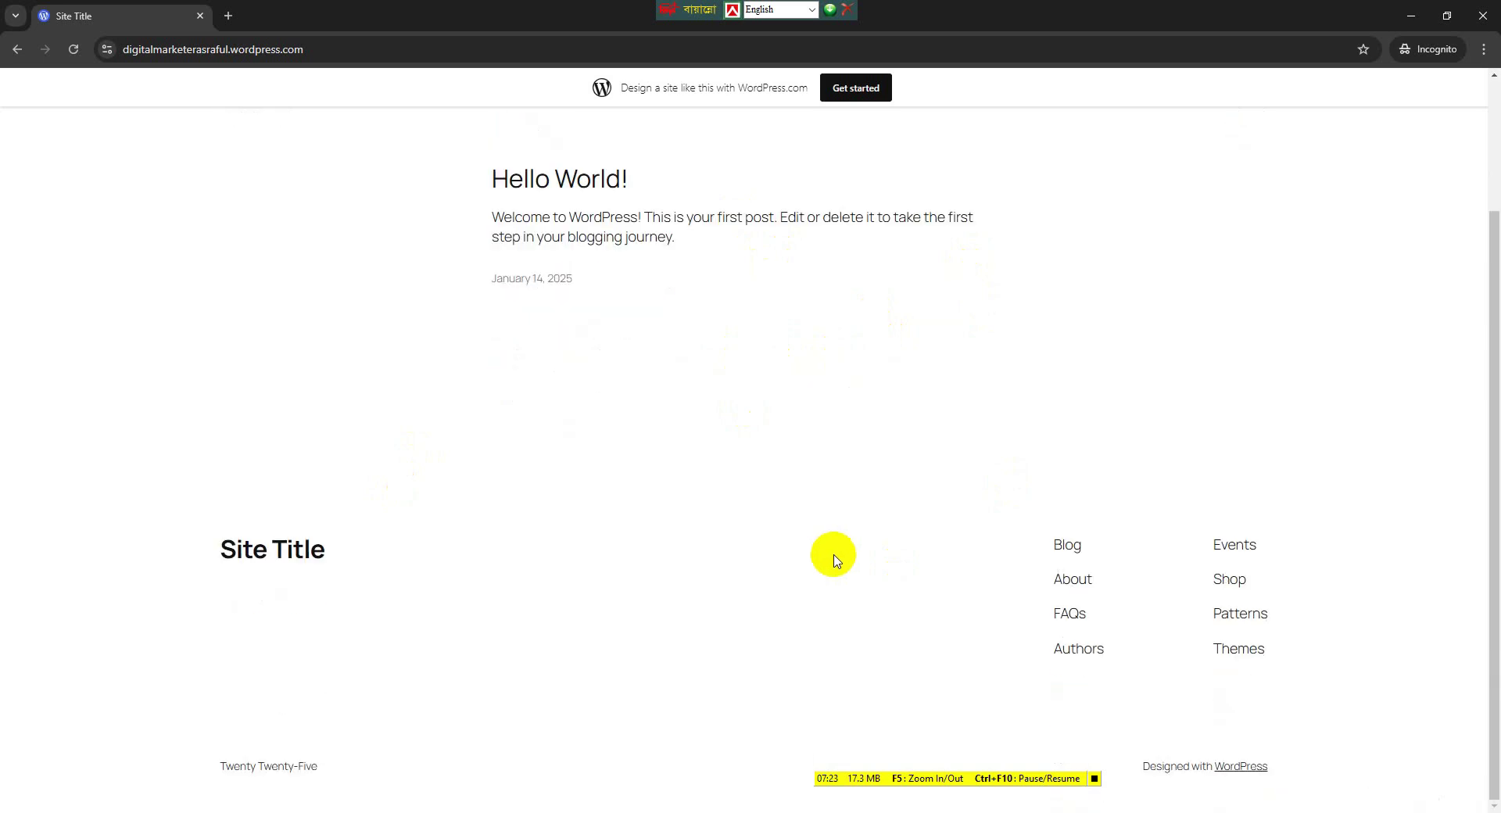
scroll(831, 557, "up", 2)
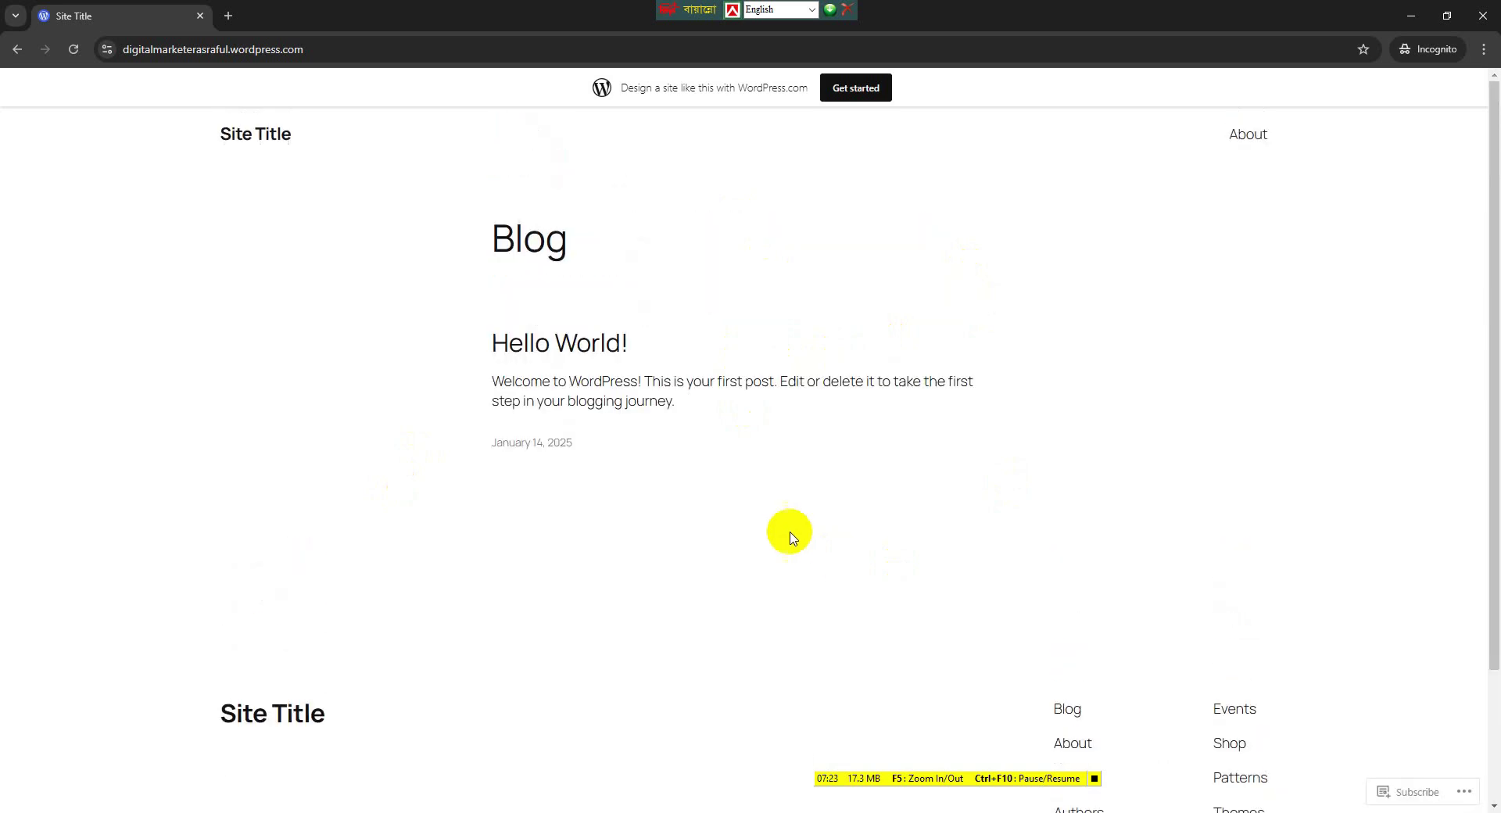
left_click(1405, 10)
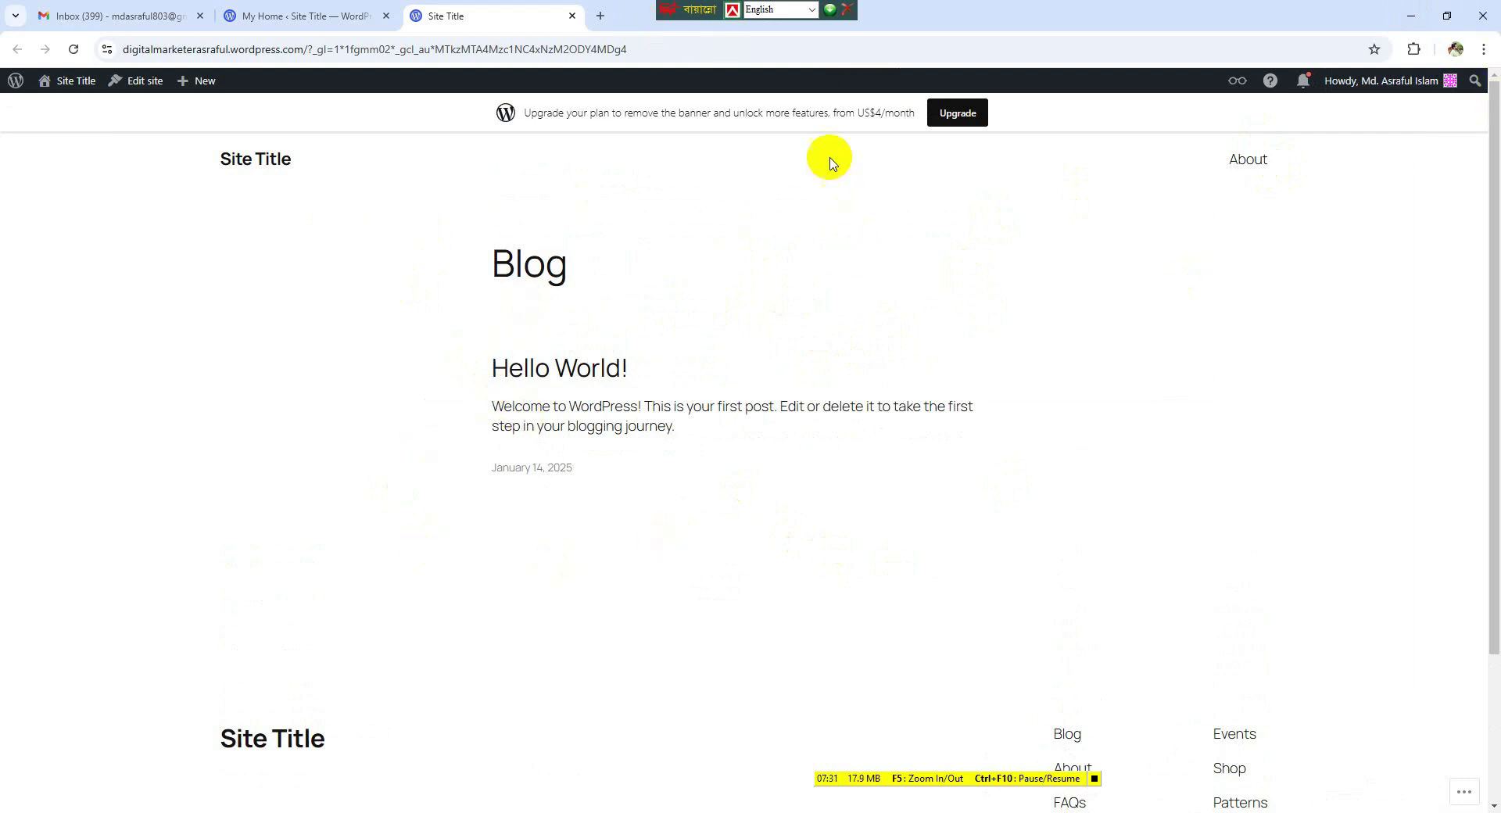
- Open the site editor and replace the header's site title with Digital Marketer followed by the owner's first name
left_click(210, 72)
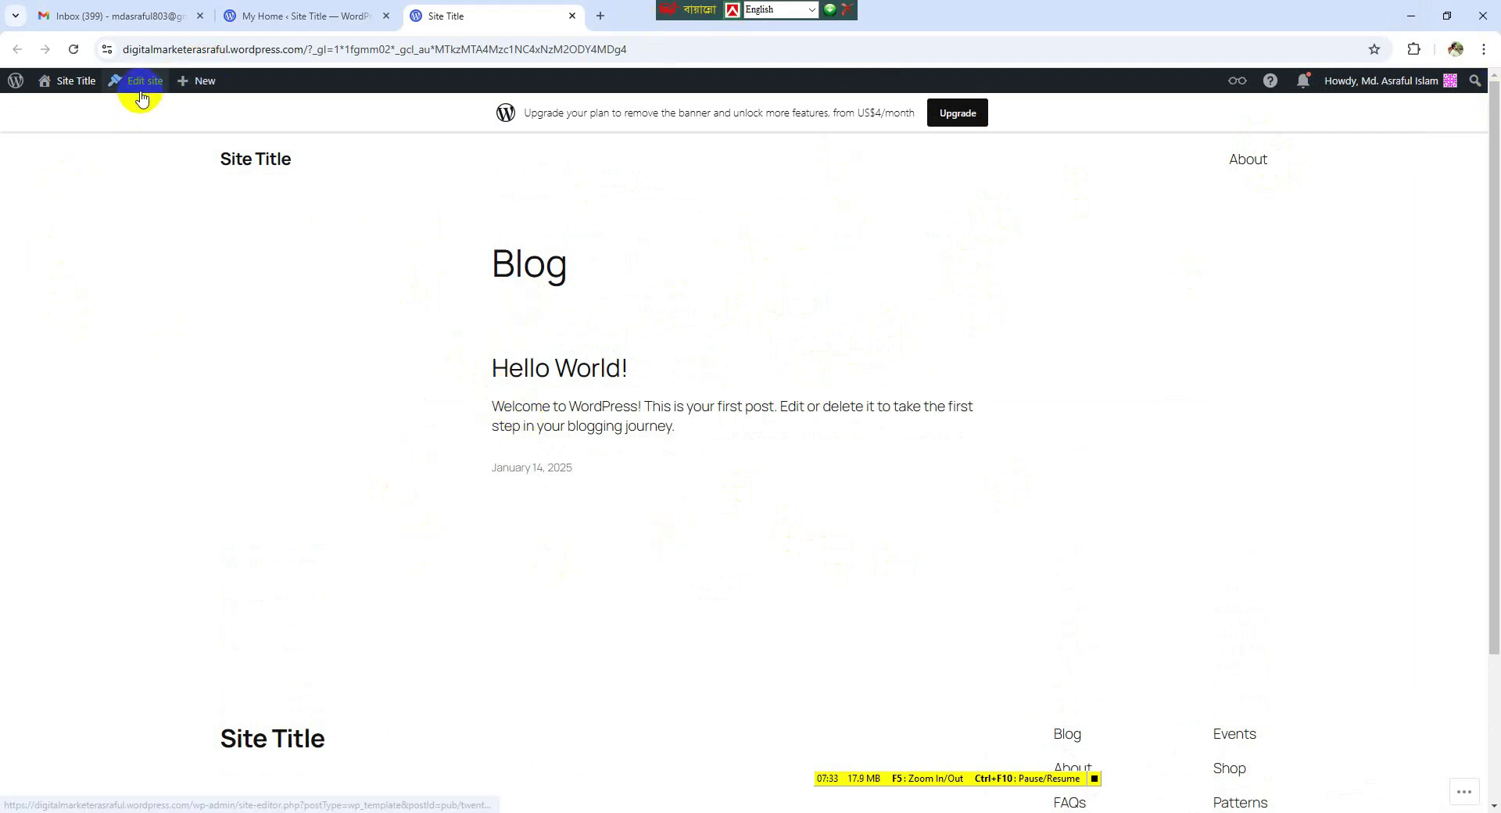
mouse_move(86, 91)
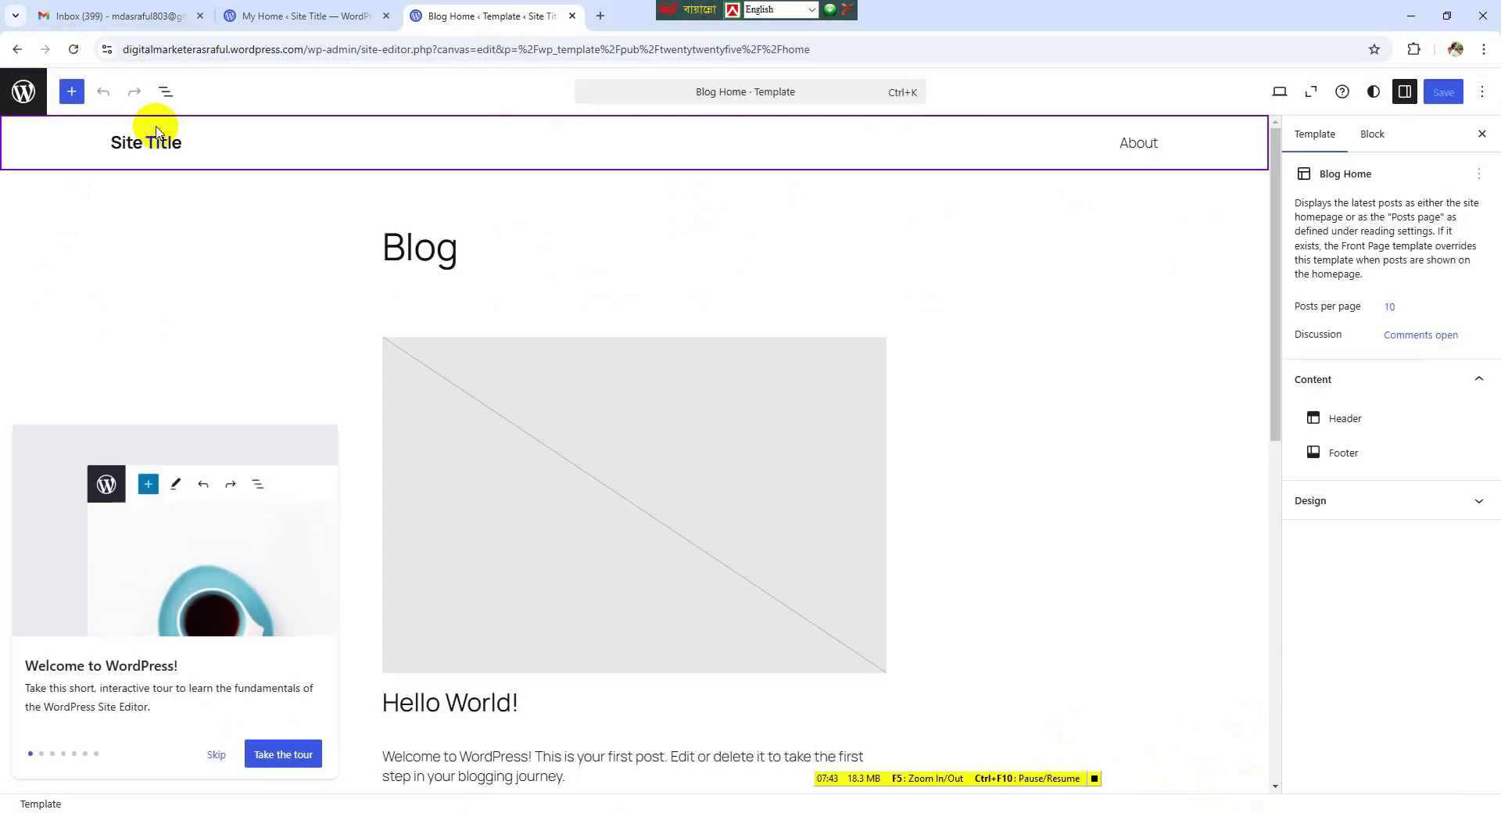
left_click(156, 131)
triple_click(161, 135)
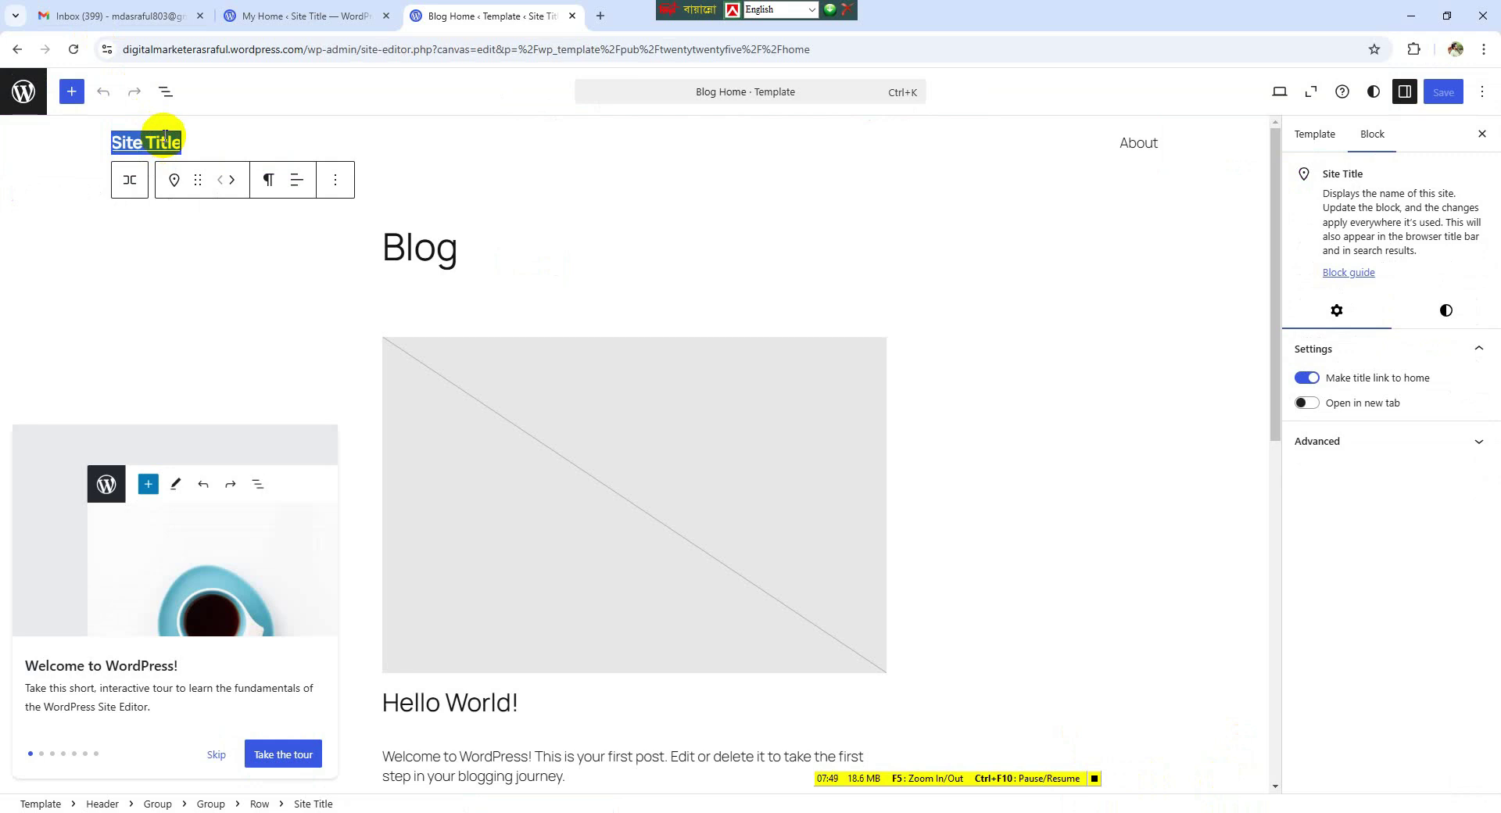
type("Digital Marketer")
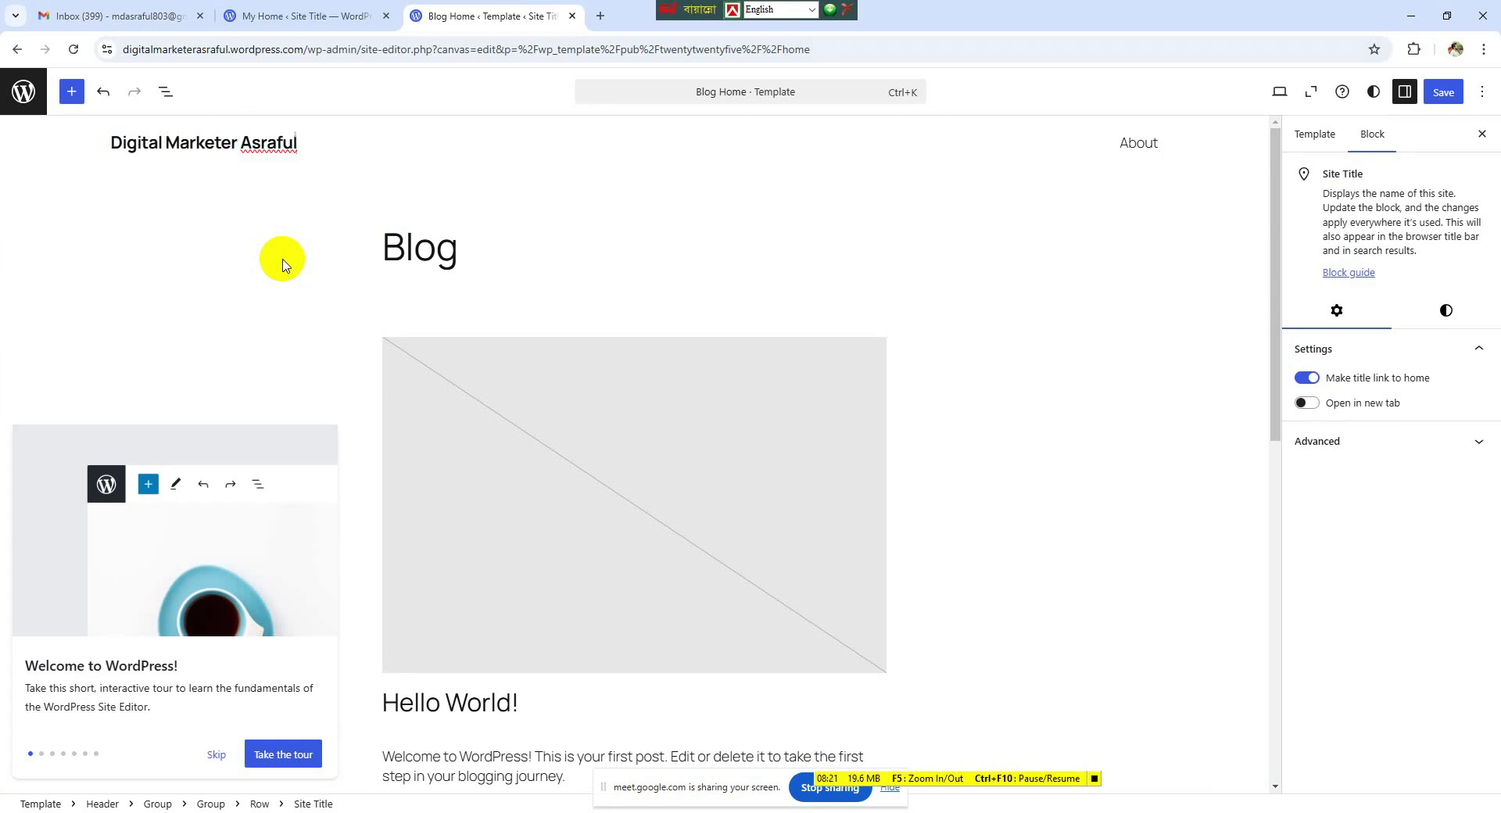
left_click(280, 259)
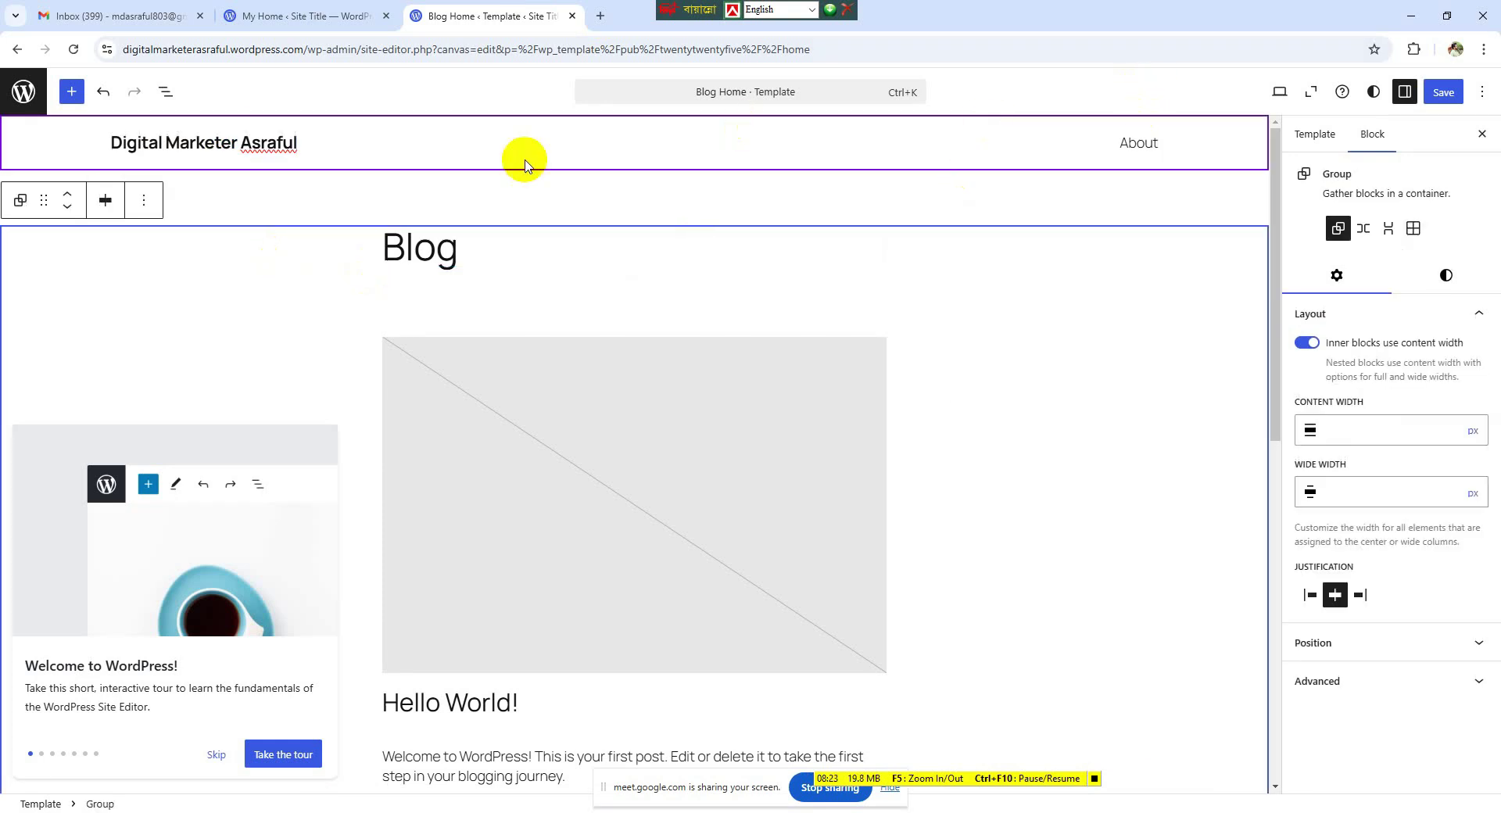
left_click(310, 125)
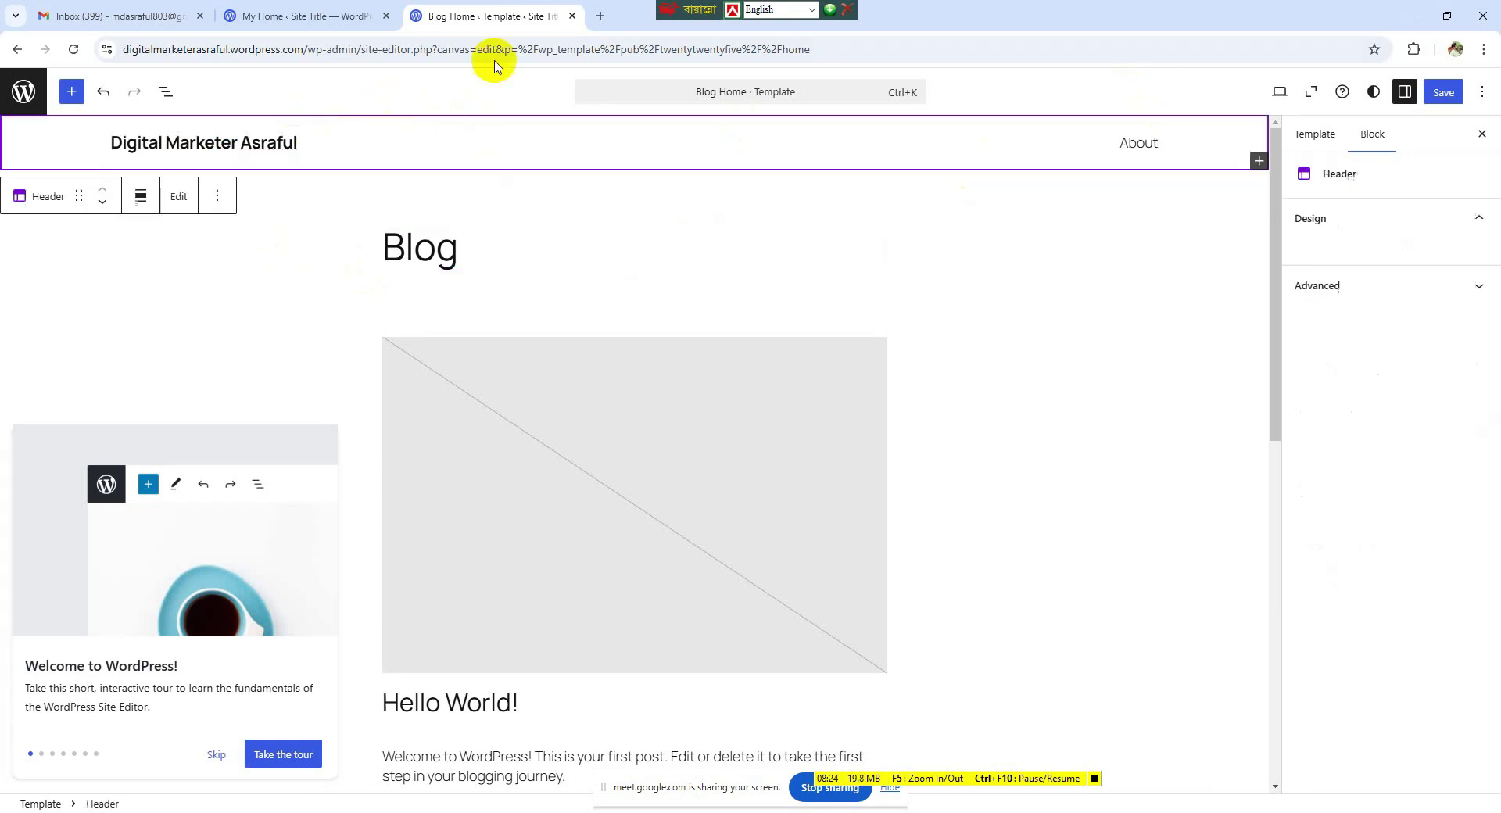
- Save the site title change and look over the Blog Home template
left_click(1443, 93)
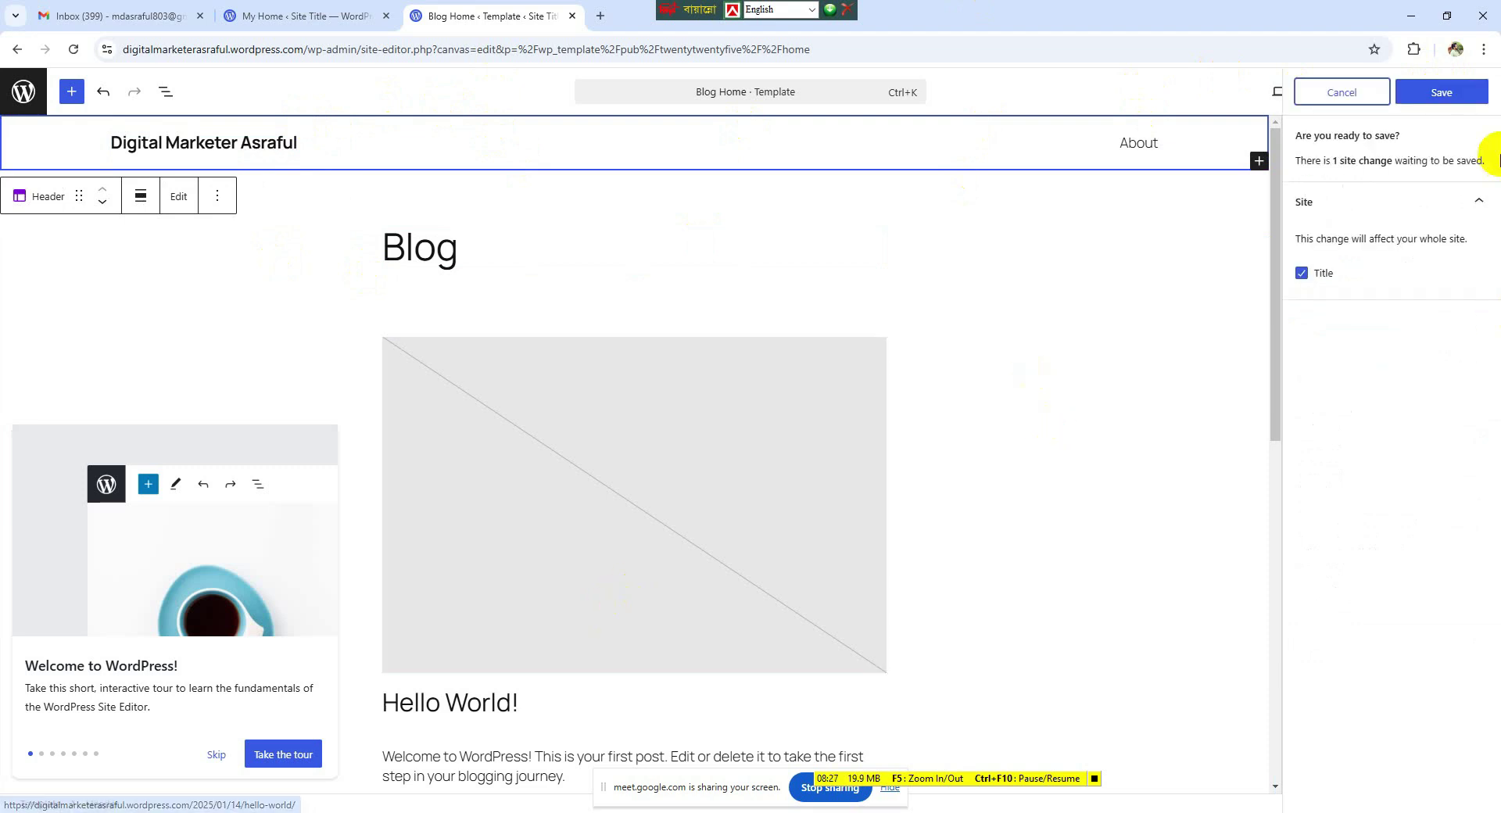
left_click(1439, 90)
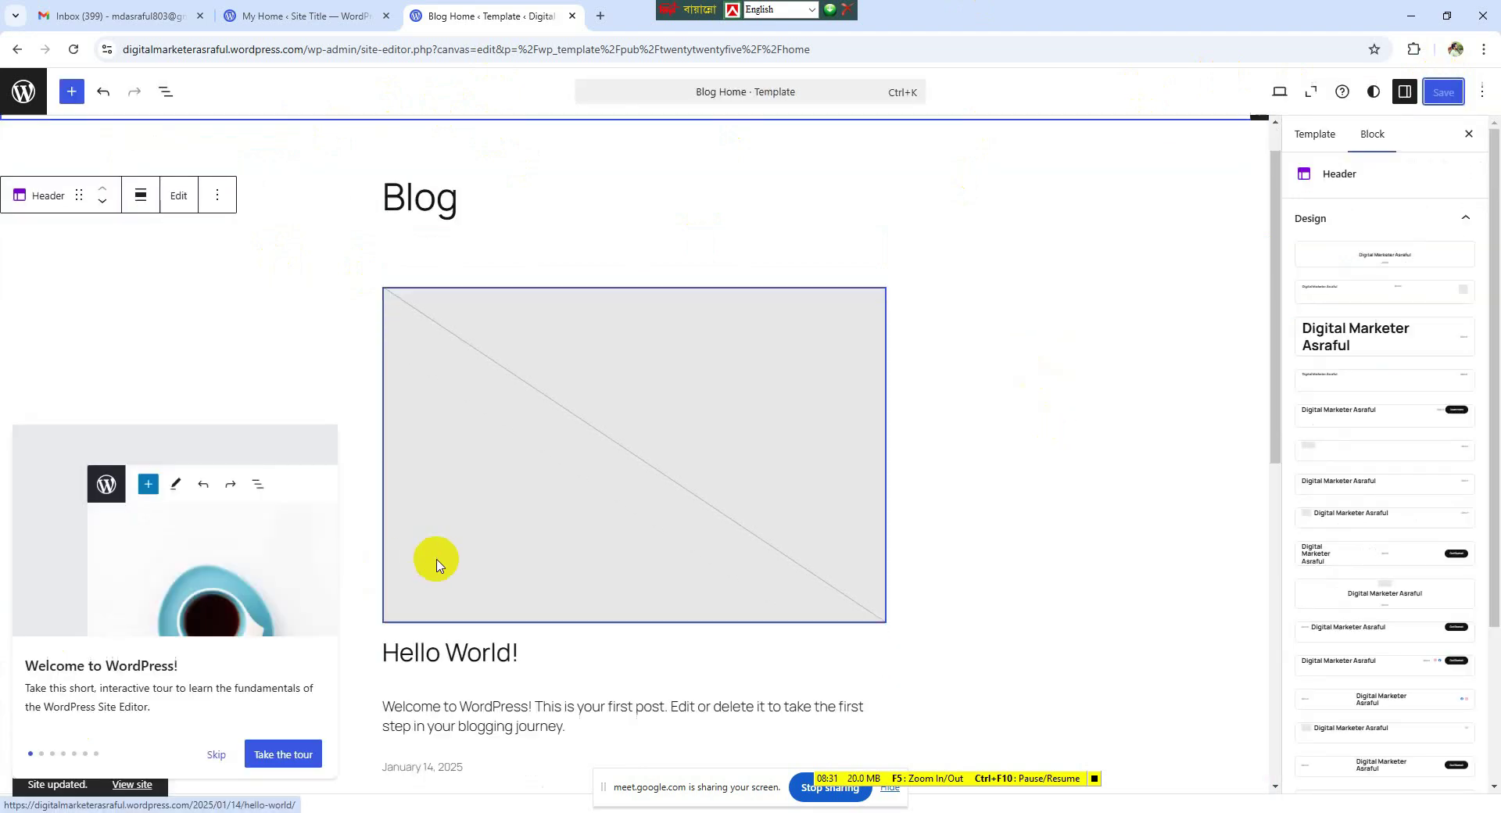
scroll(436, 559, "down", 9)
scroll(436, 561, "up", 10)
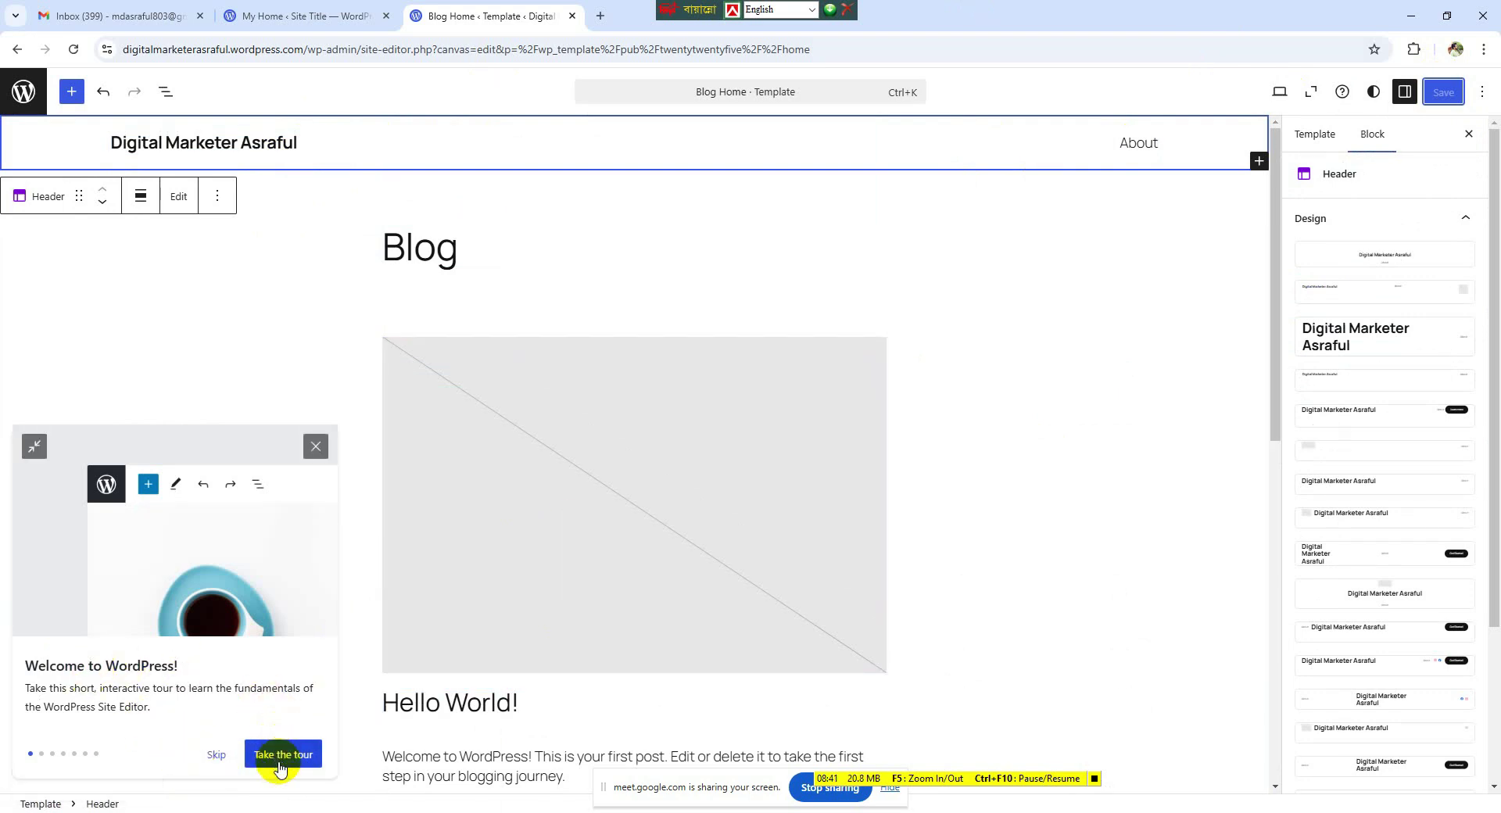
- Go through the Welcome to WordPress editor tour to its end and close it
left_click(1094, 778)
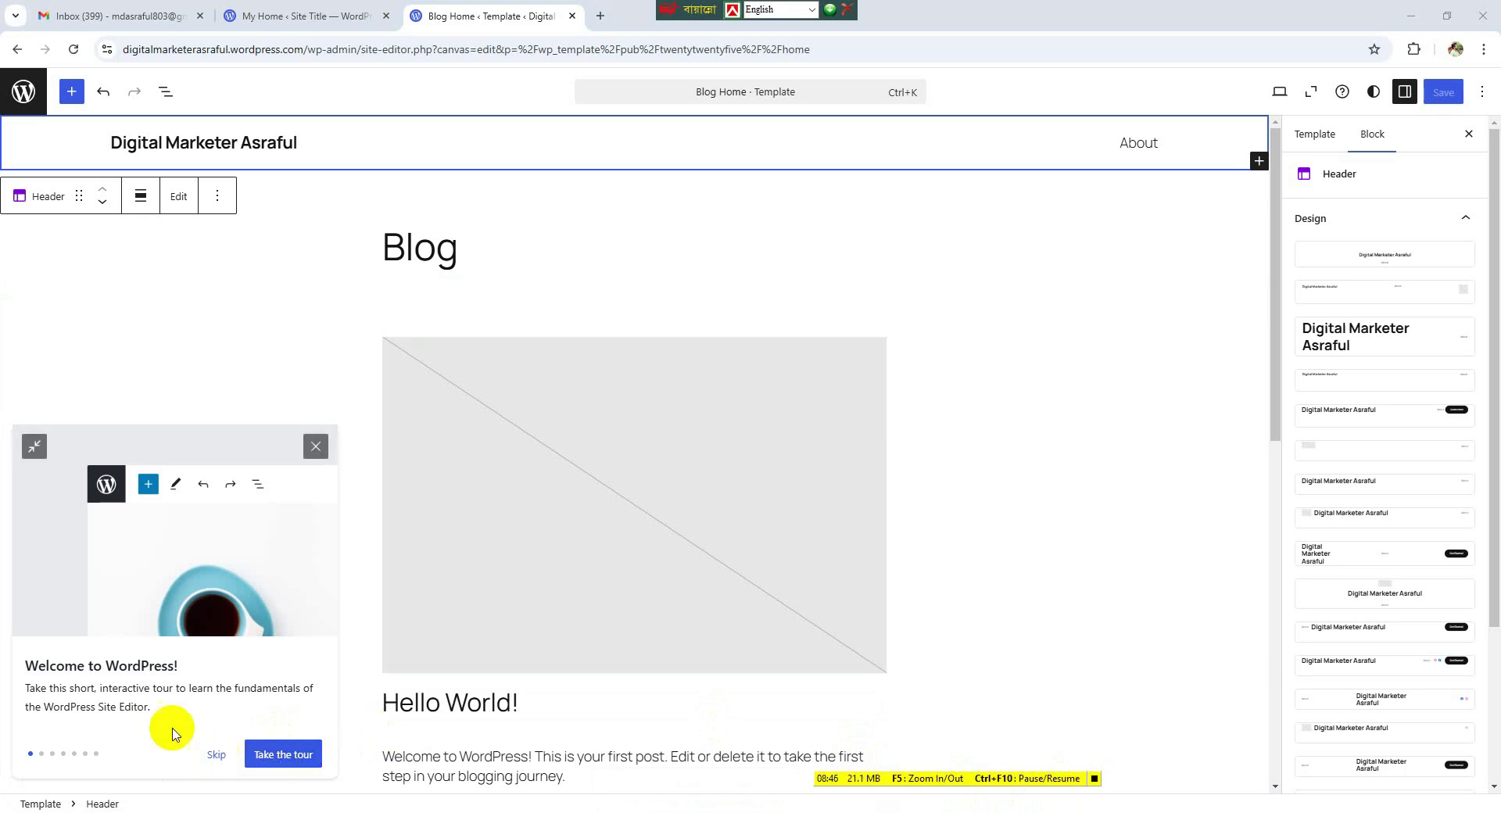
left_click(286, 758)
left_click(288, 760)
left_click(287, 760)
left_click(287, 760)
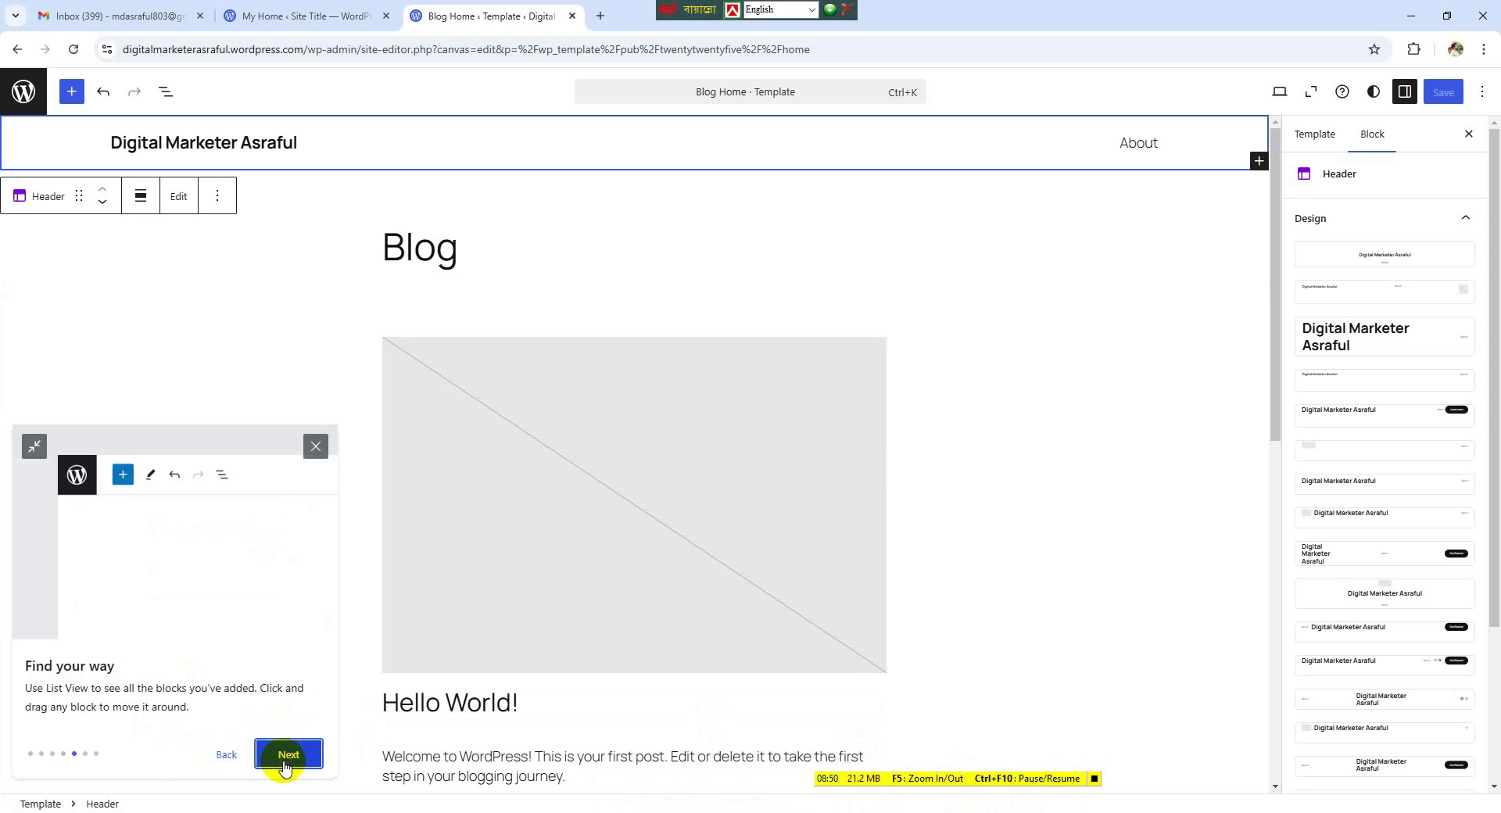
left_click(287, 757)
left_click(287, 756)
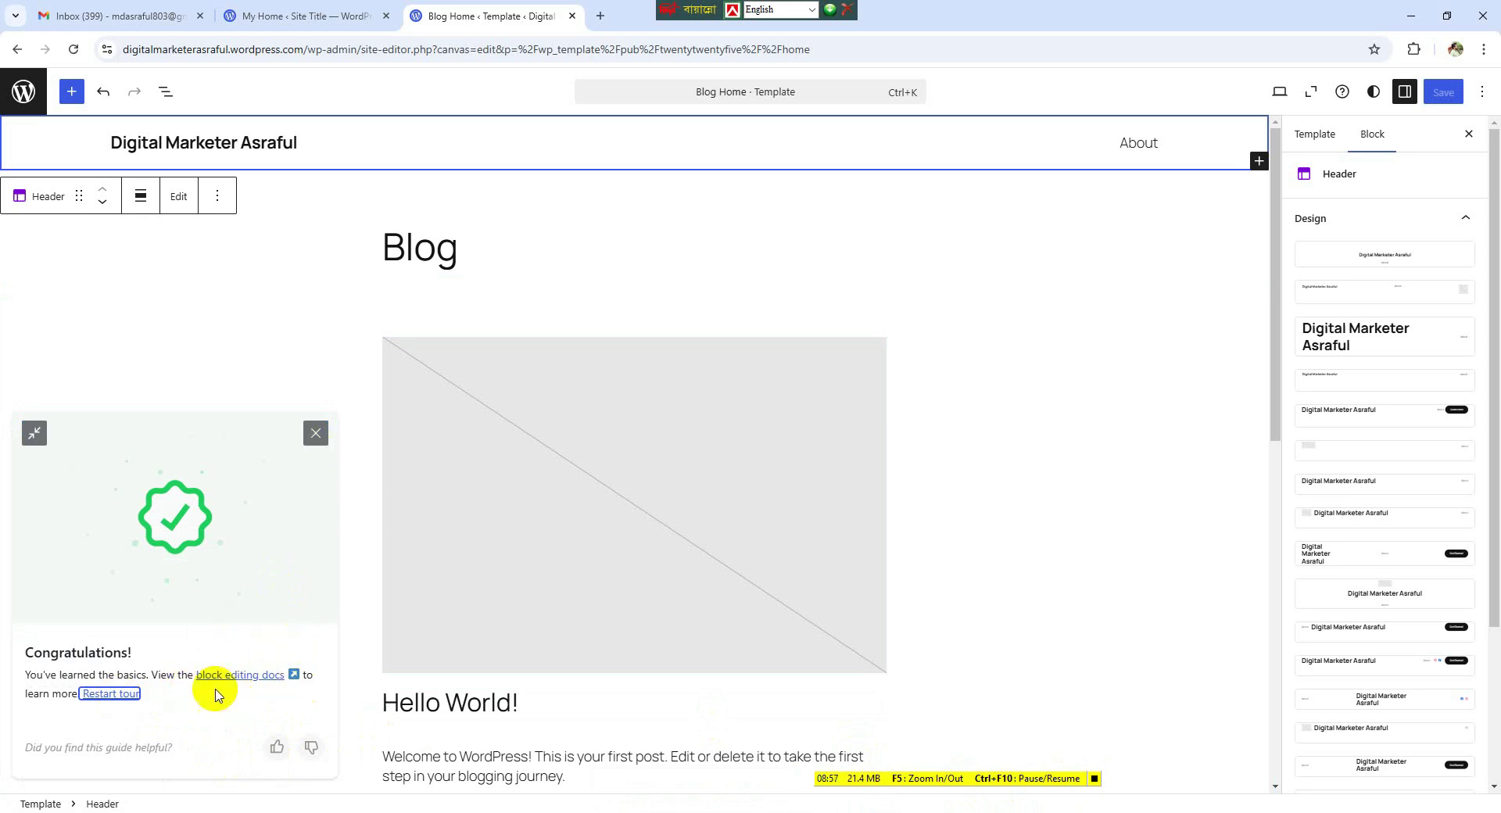
left_click(317, 432)
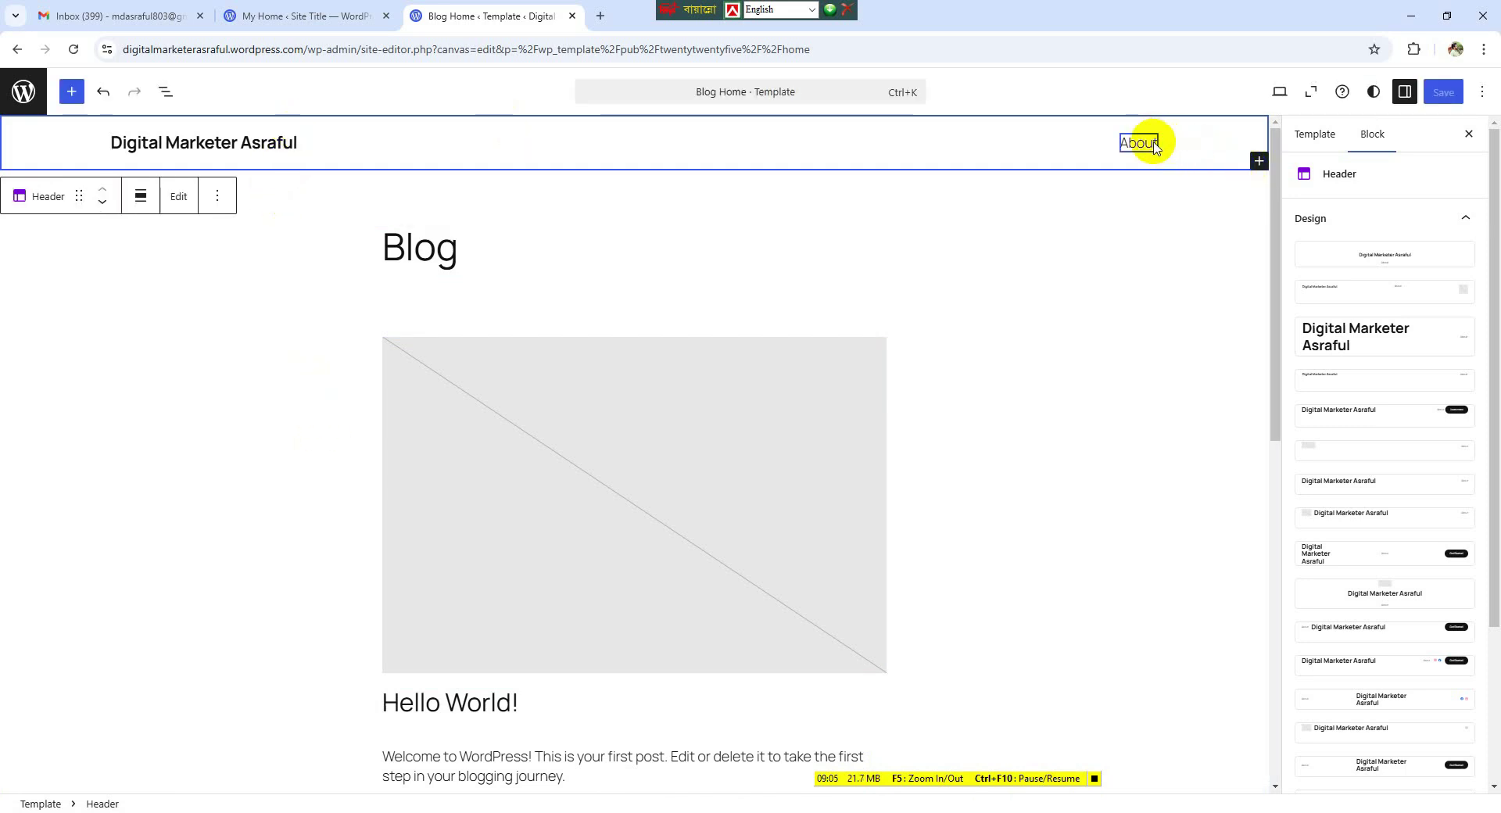
- Look over the Blog Home template and delete the featured image block above the Hello World! post title
scroll(635, 561, "down", 8)
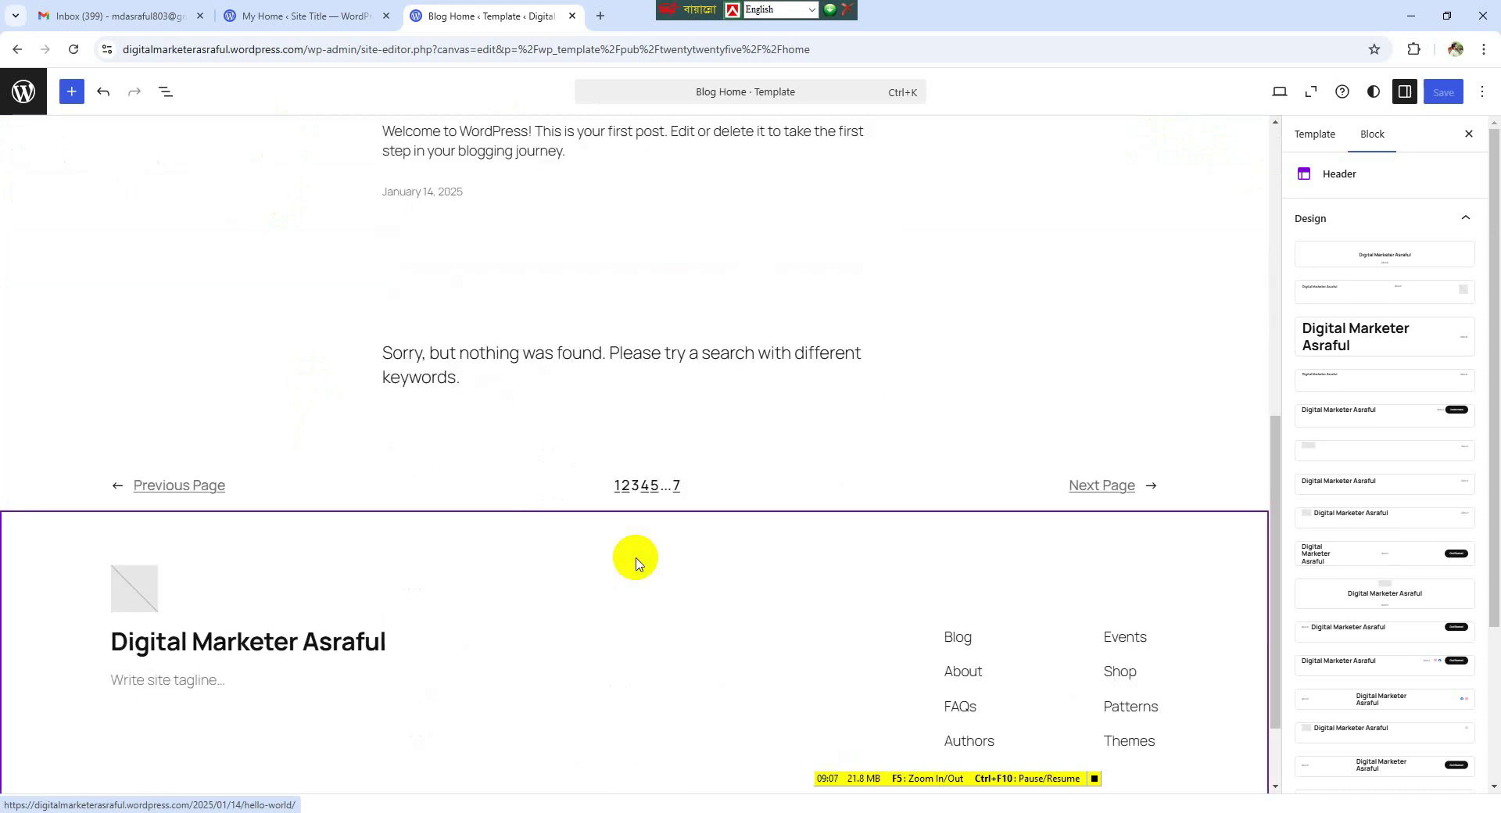
scroll(634, 561, "down", 2)
scroll(630, 563, "up", 7)
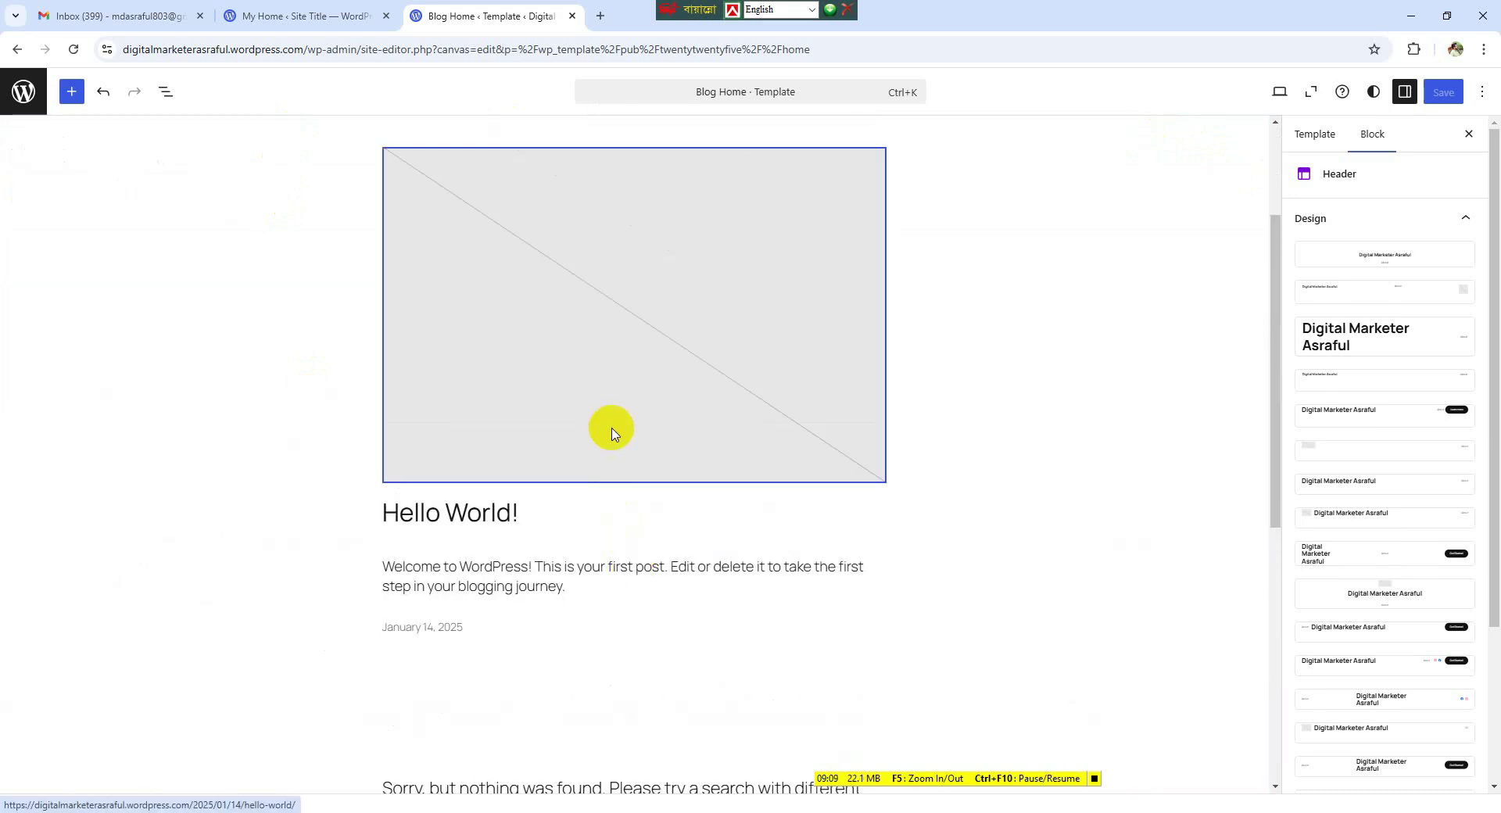
left_click(612, 432)
scroll(611, 432, "up", 2)
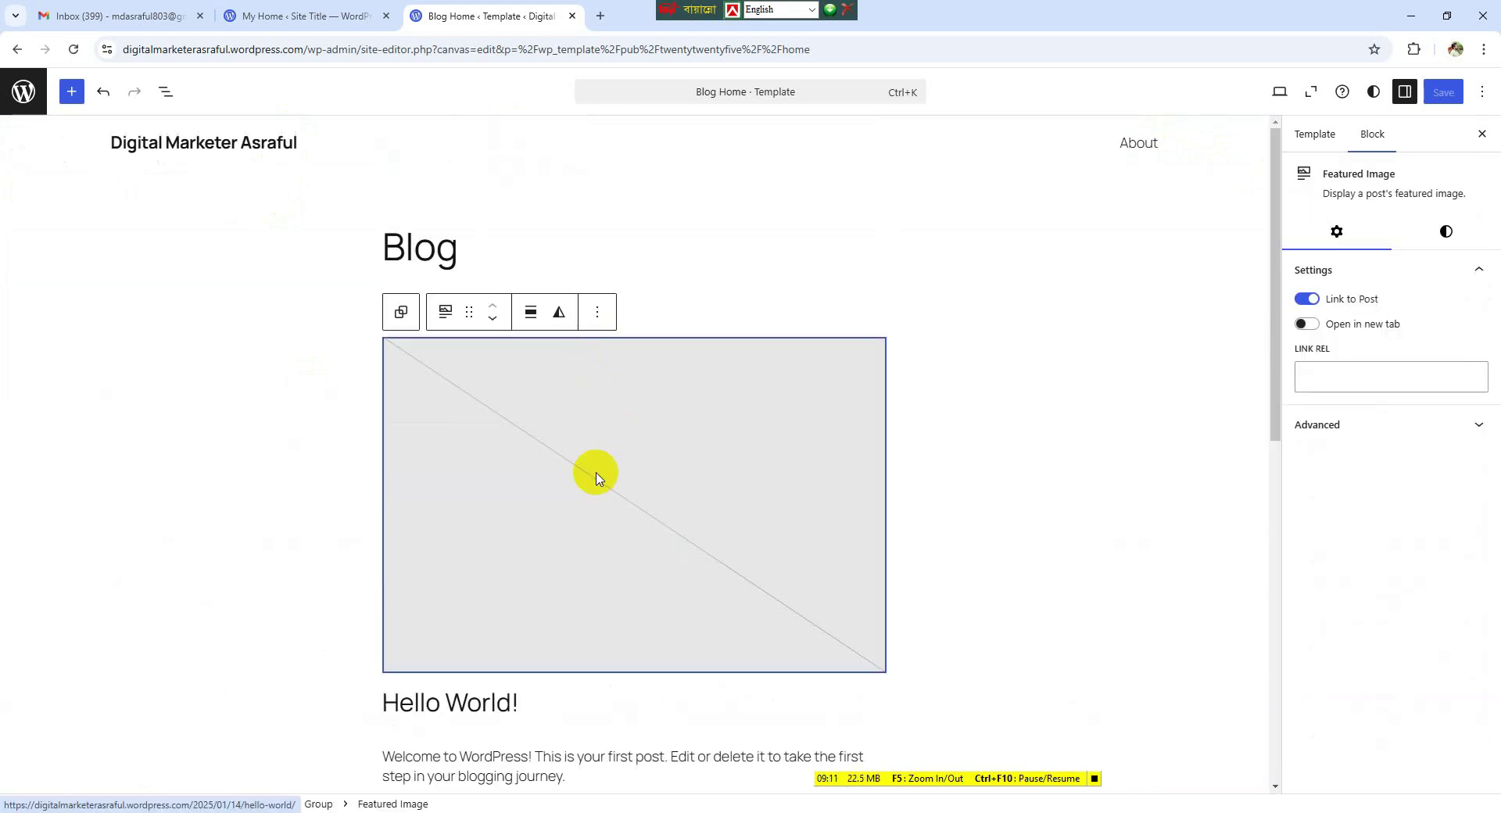
left_click(607, 317)
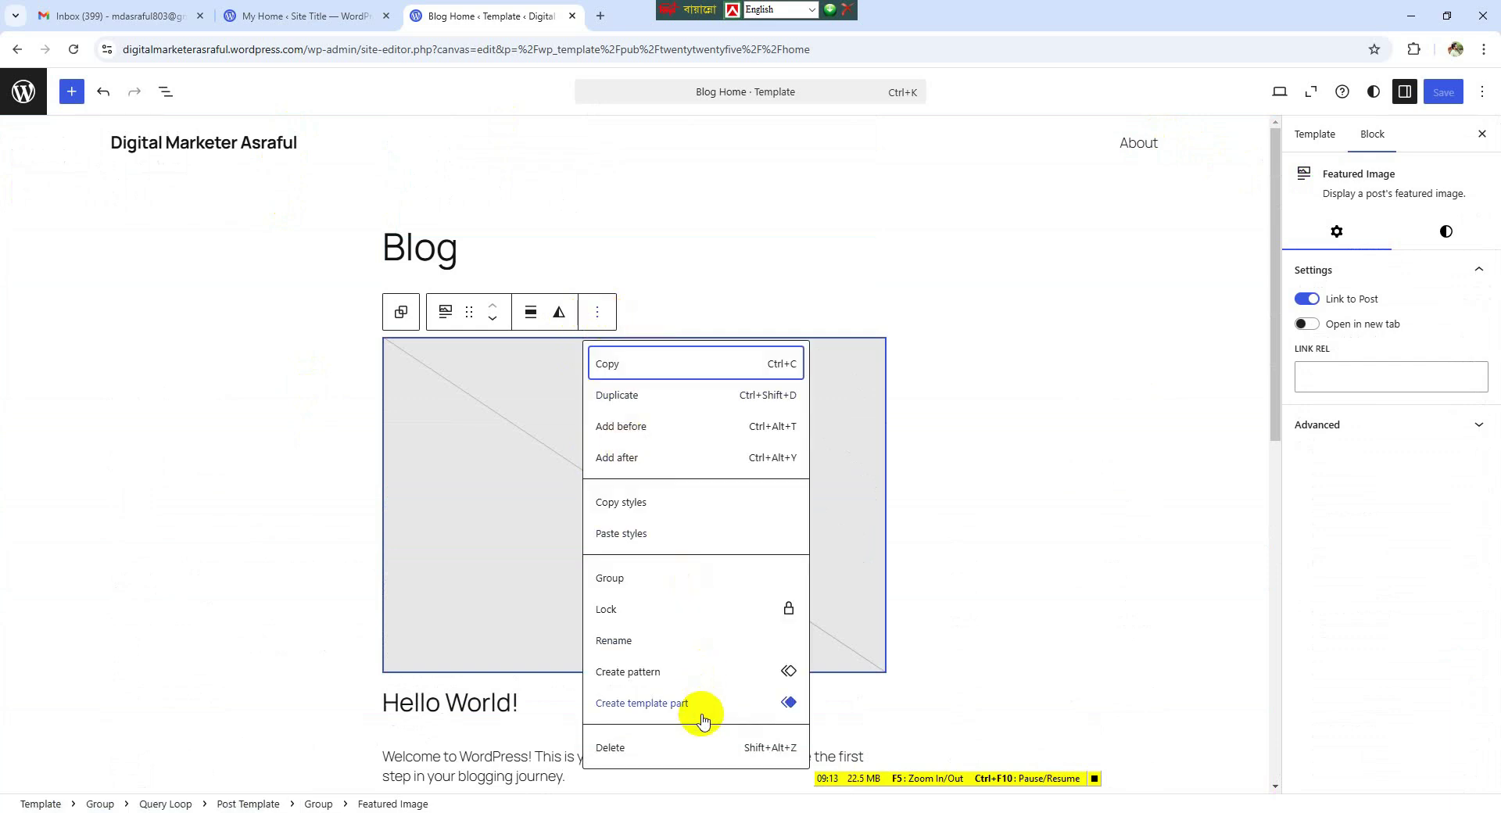
left_click(638, 747)
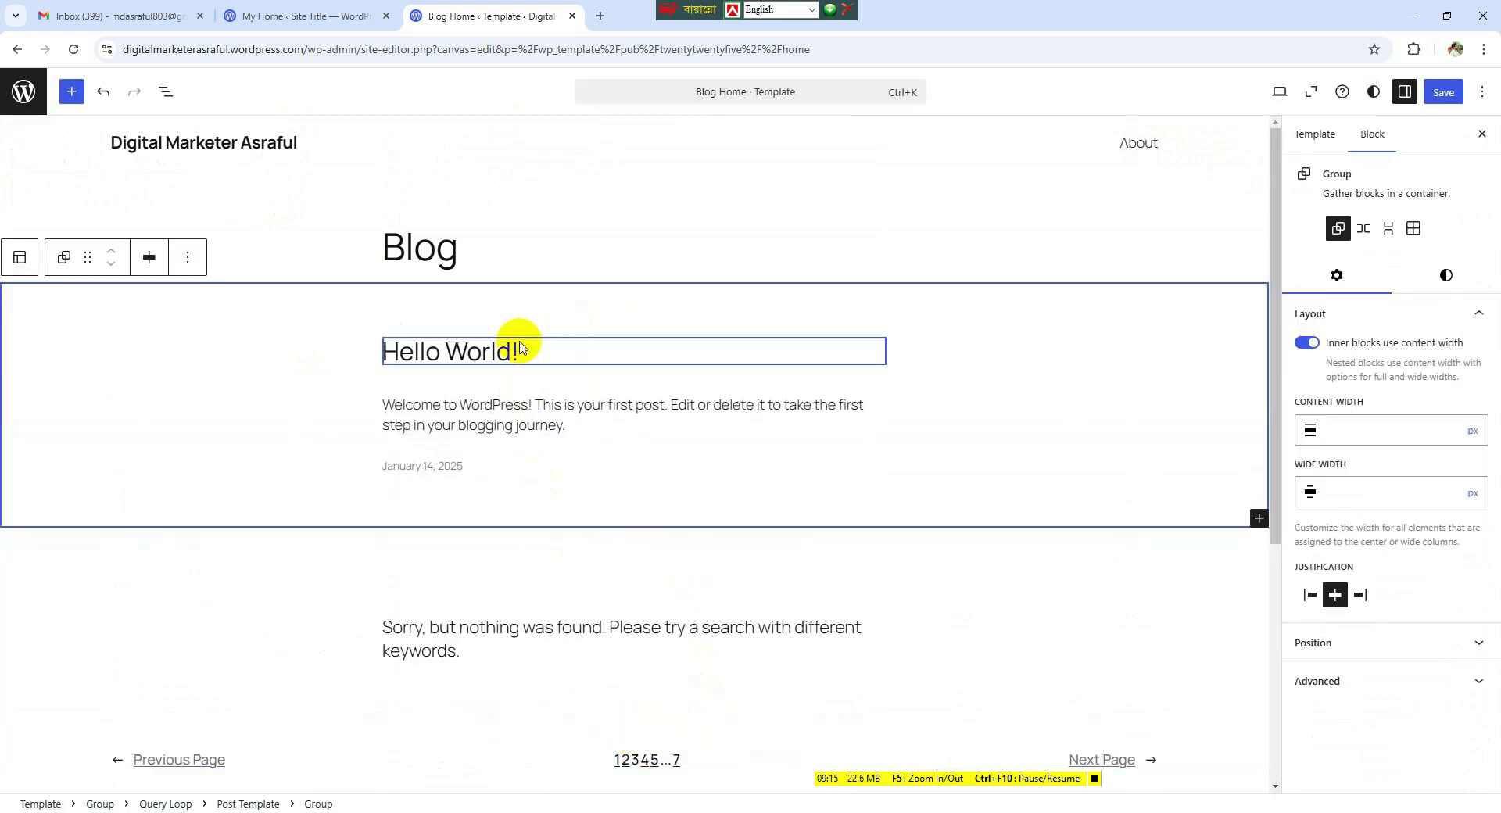
- Delete the group holding the Hello World! post's title, excerpt and date, confirming the deletion, and delete the Blog heading
left_click(188, 256)
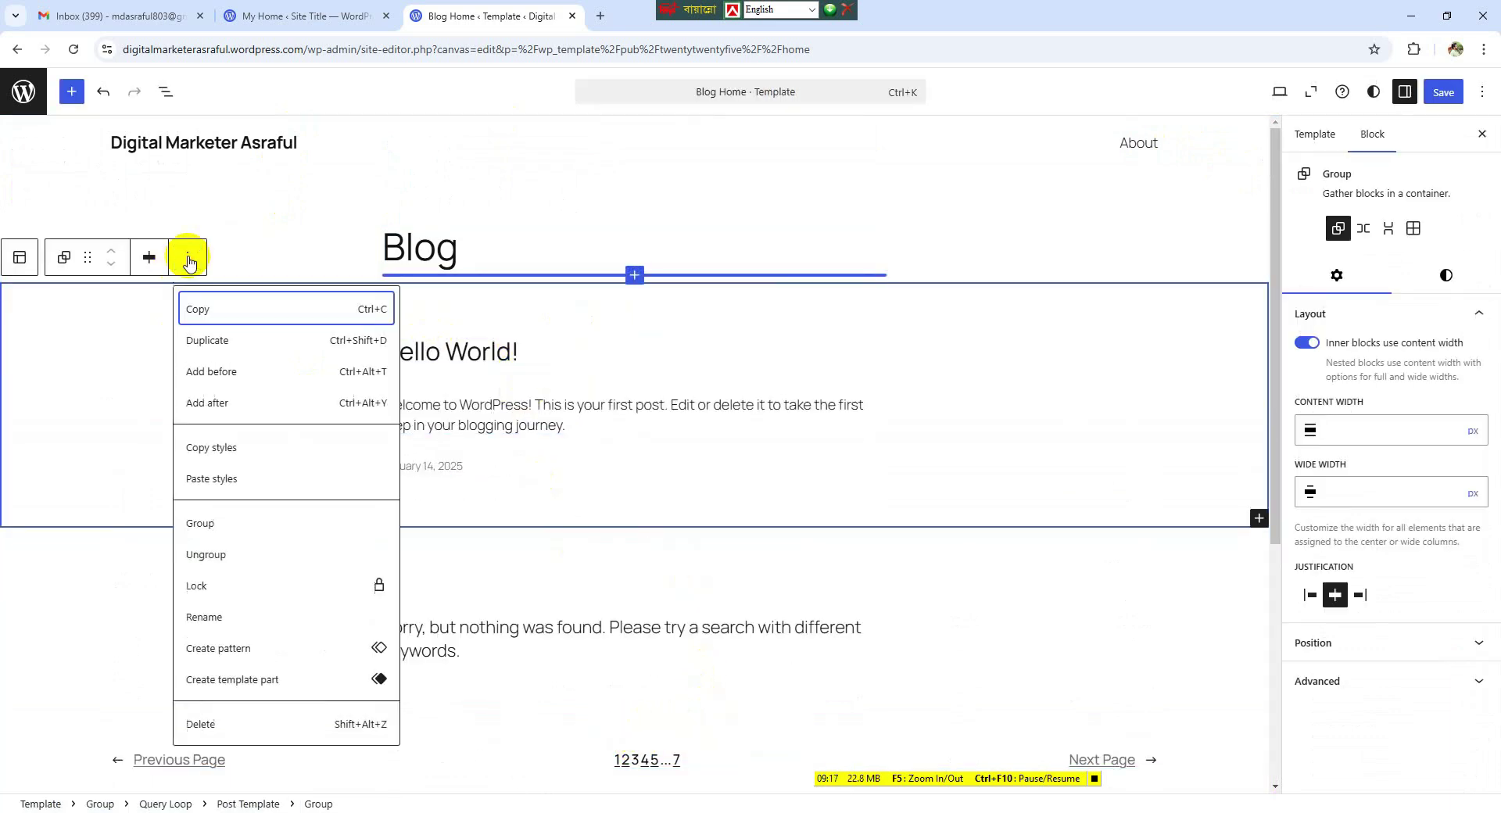
left_click(261, 727)
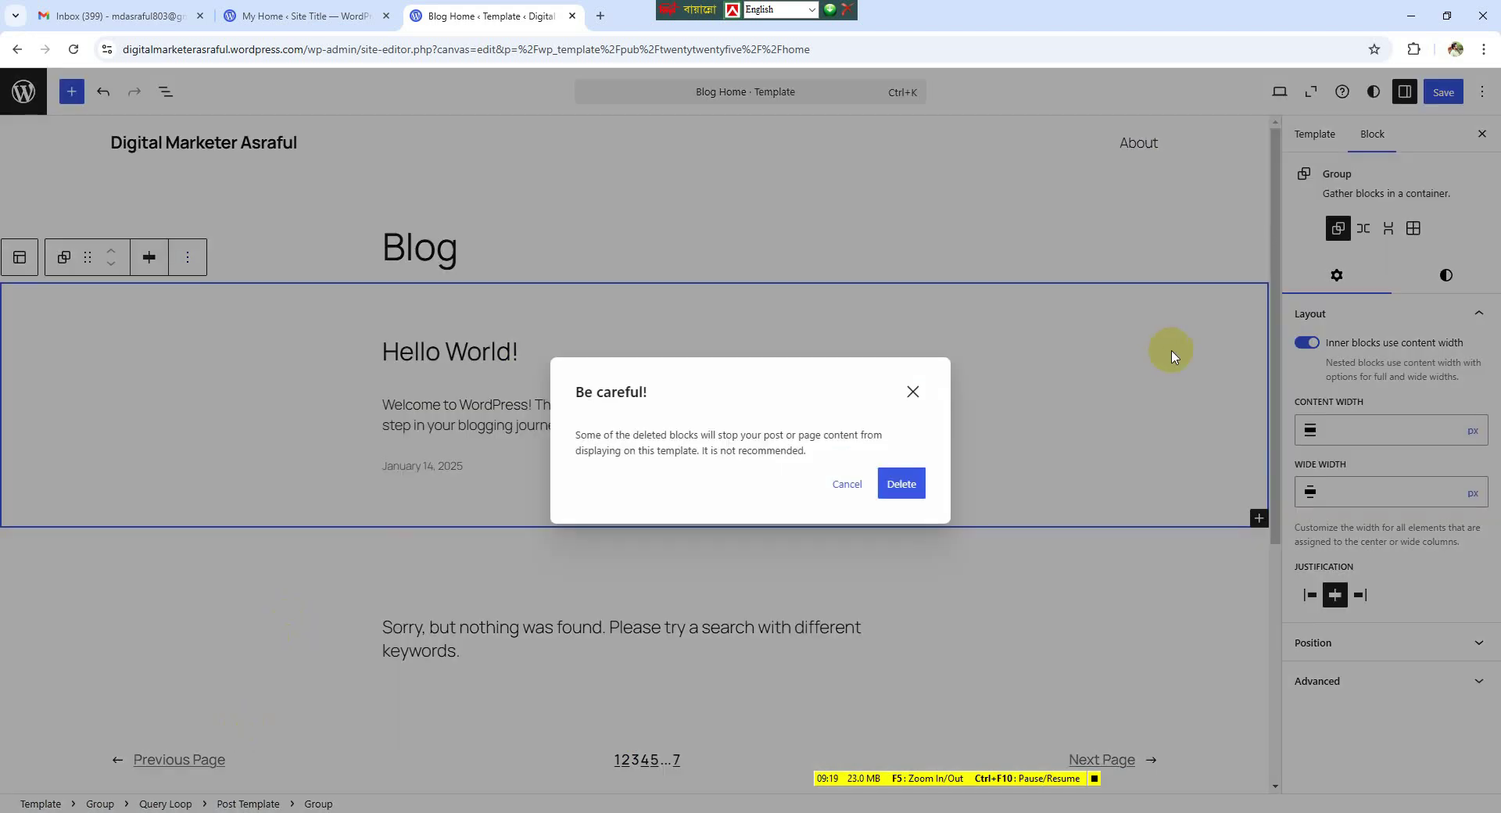
left_click(909, 486)
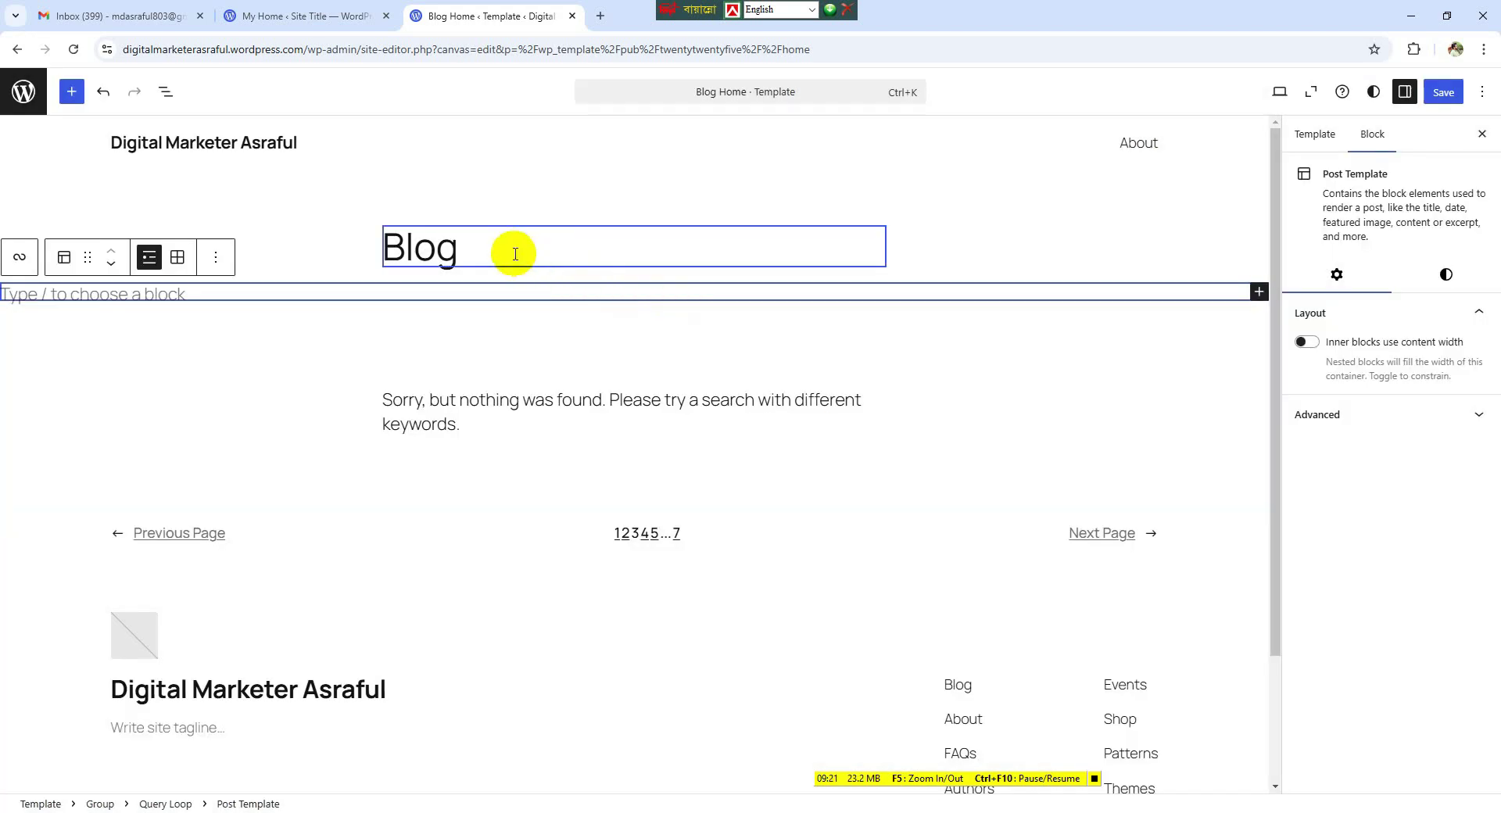
left_click(776, 200)
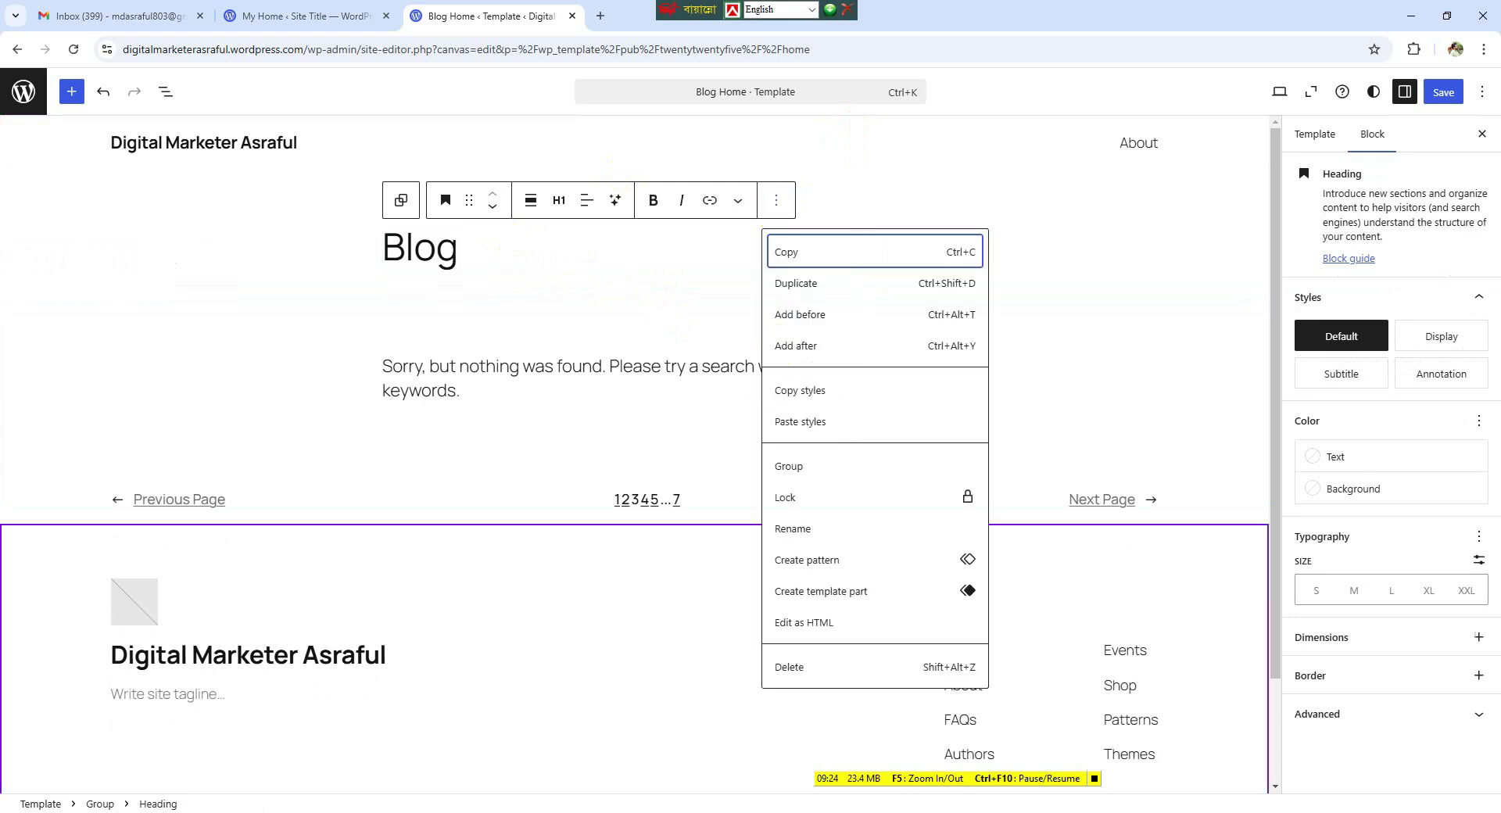
left_click(798, 668)
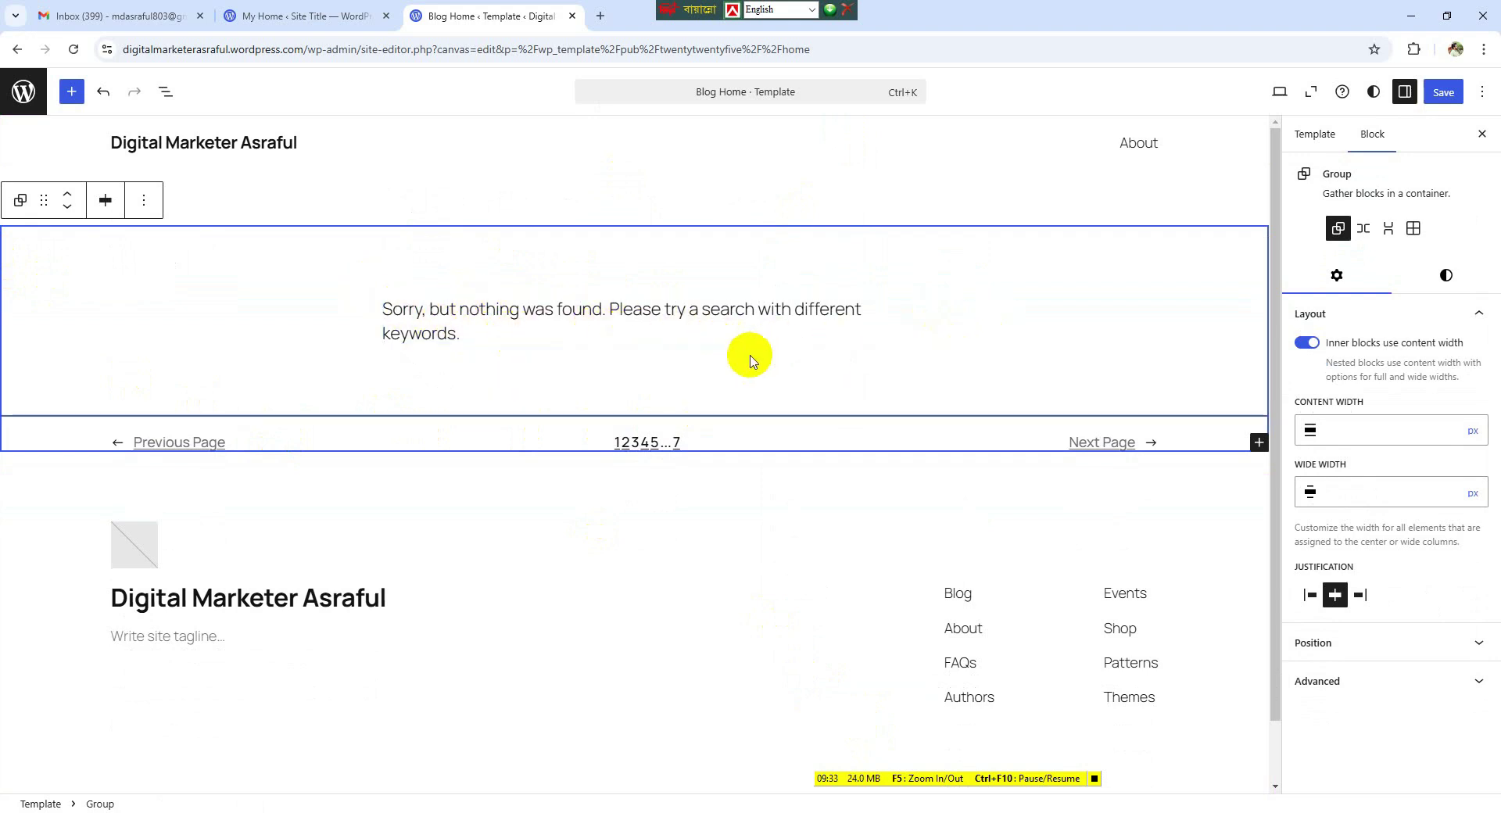
- Delete the group containing the "Sorry, but nothing was found" paragraph
left_click(726, 333)
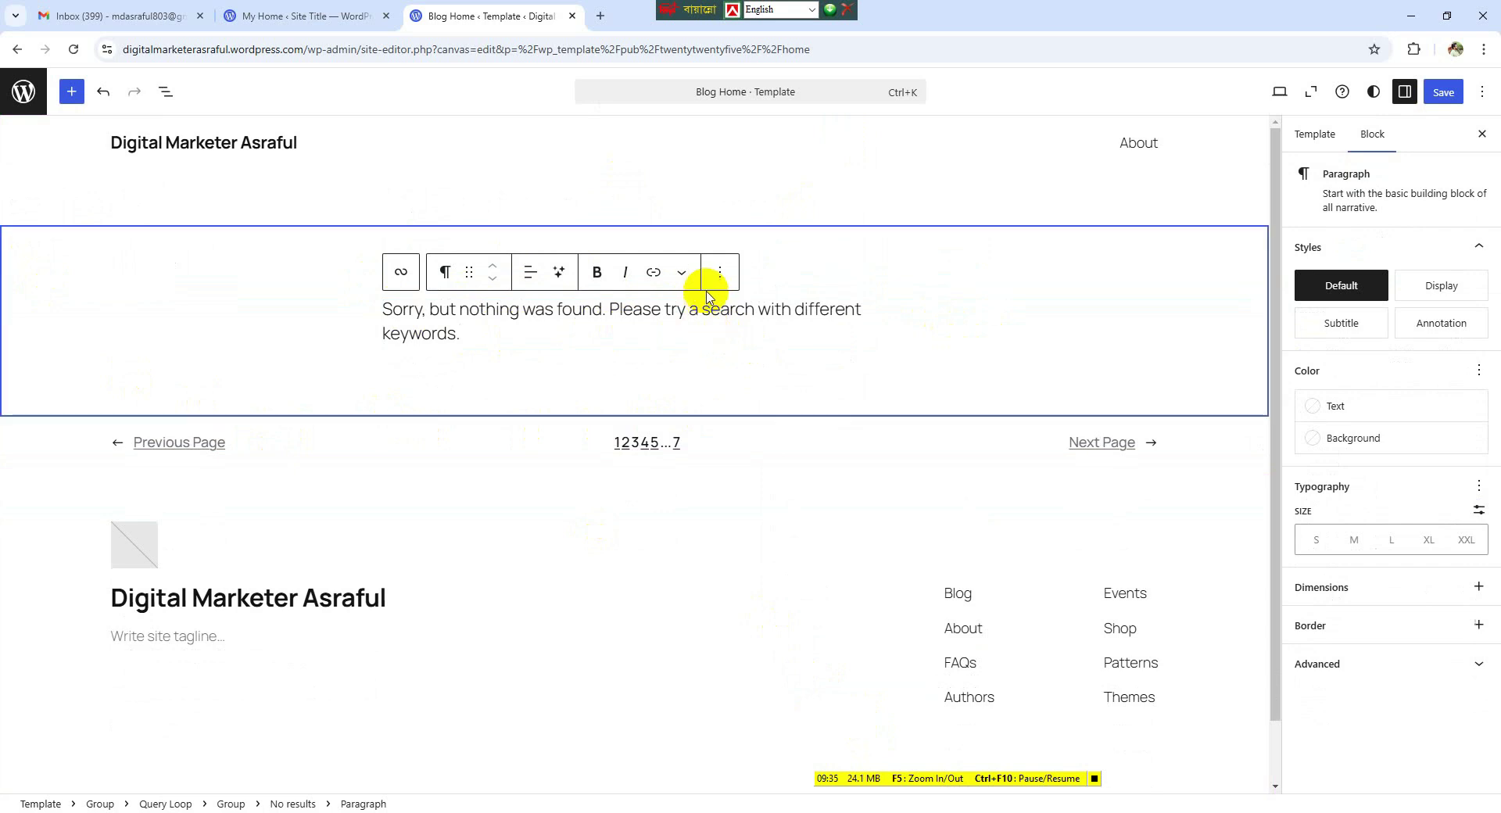
left_click(734, 271)
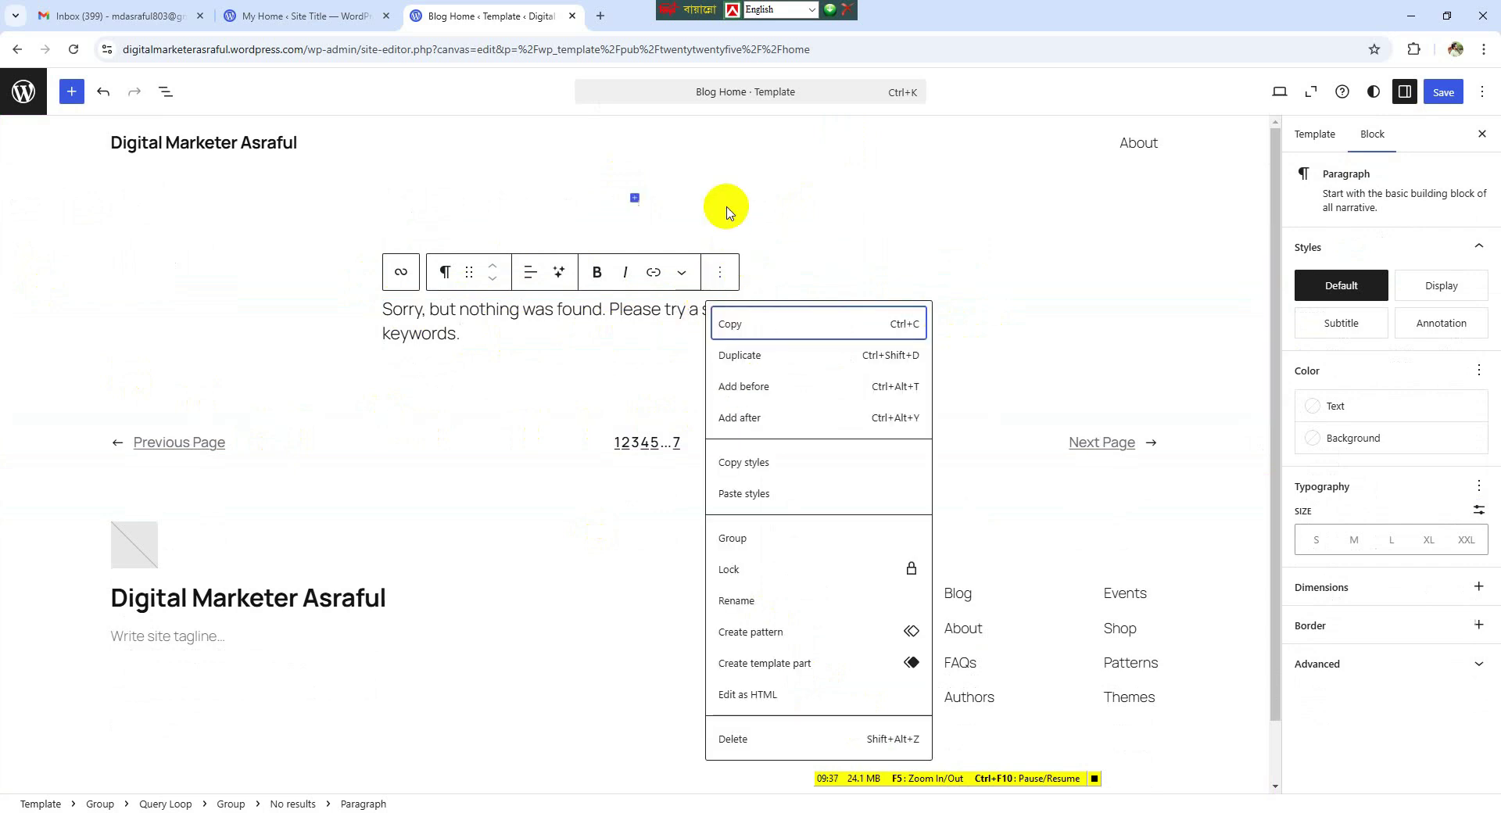
left_click(748, 245)
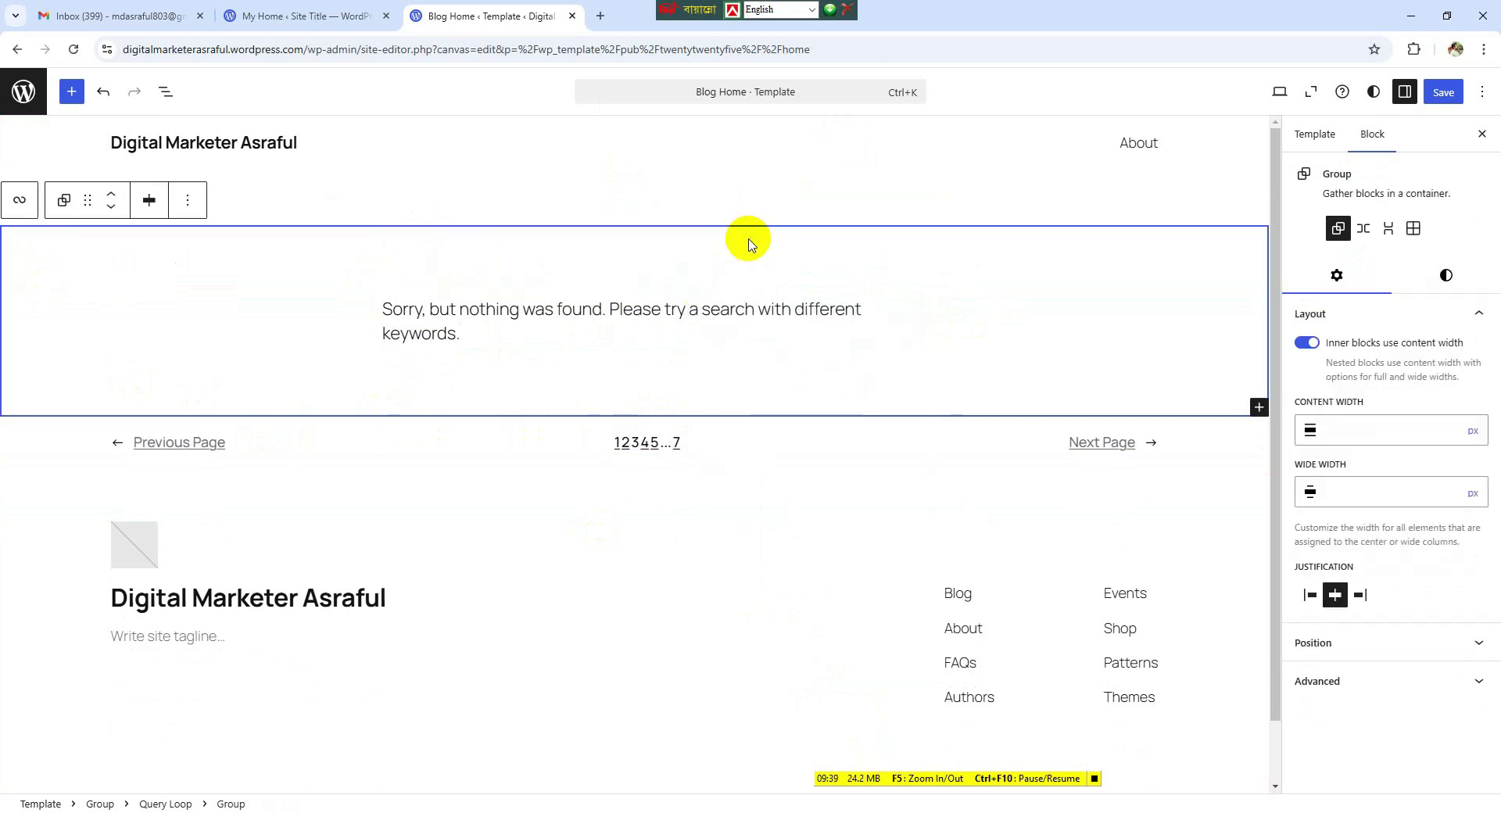
left_click(183, 209)
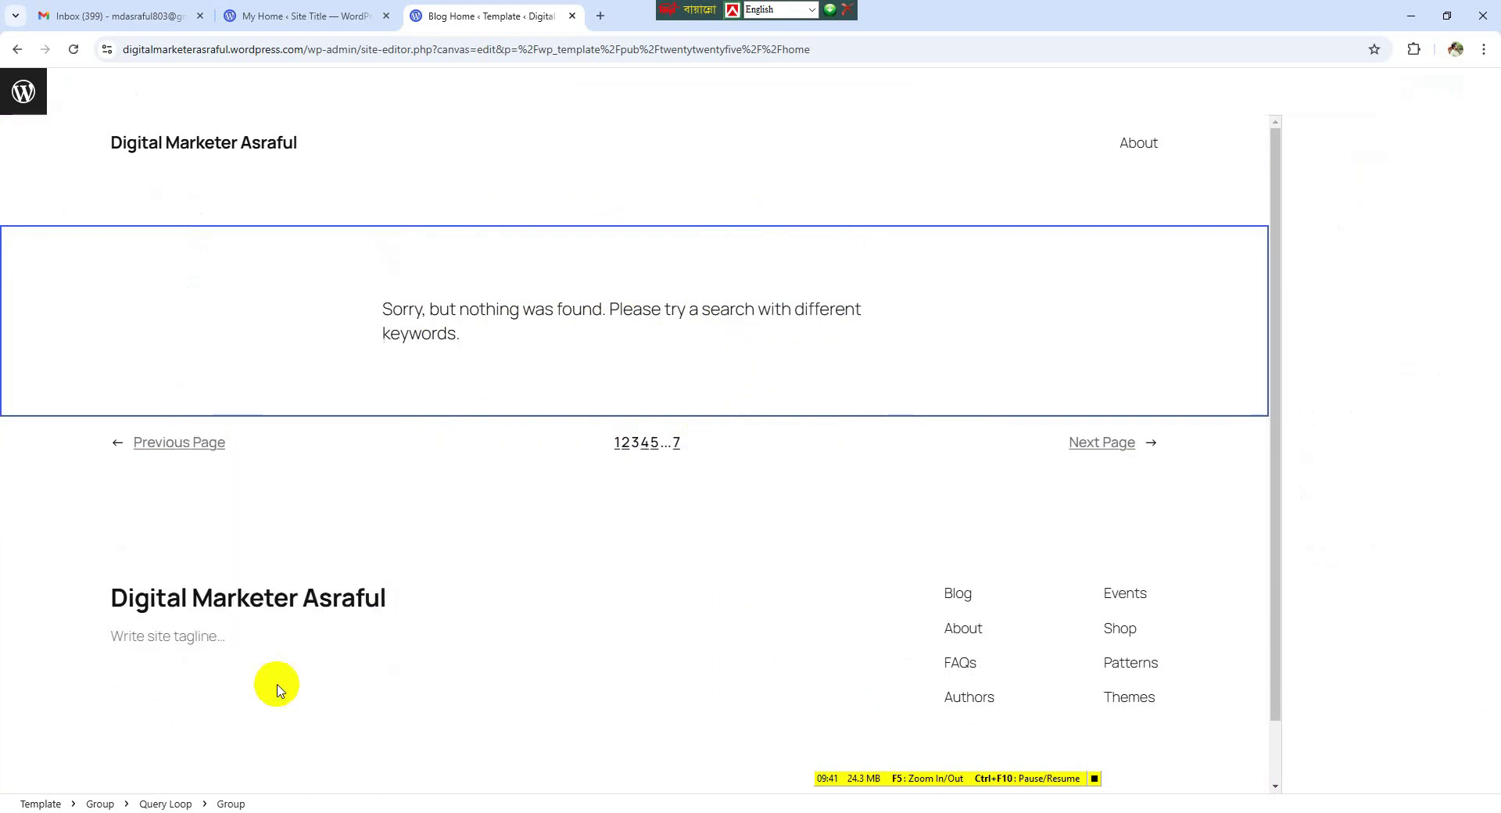
left_click(733, 280)
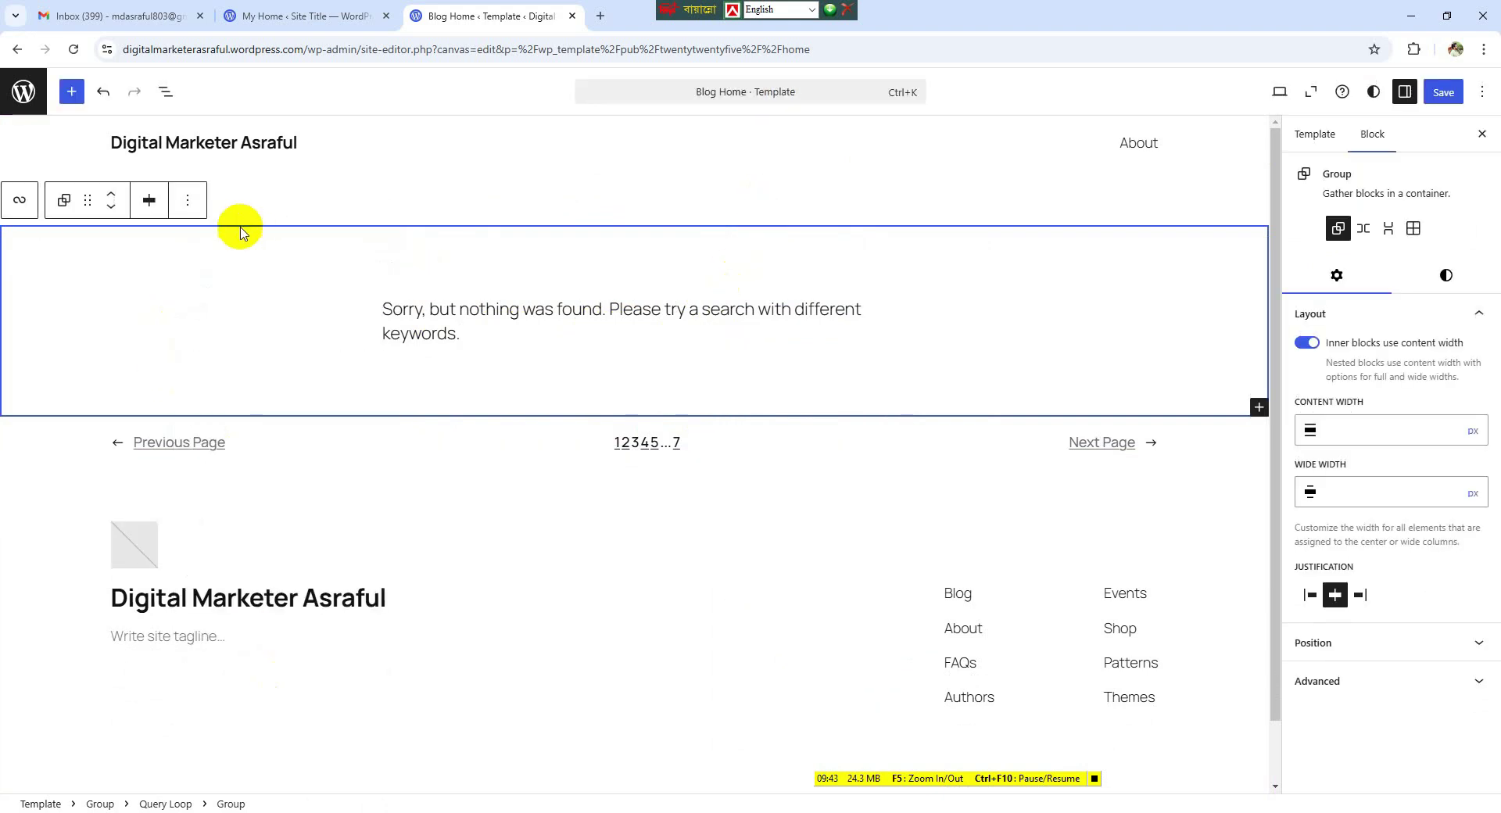
left_click(187, 201)
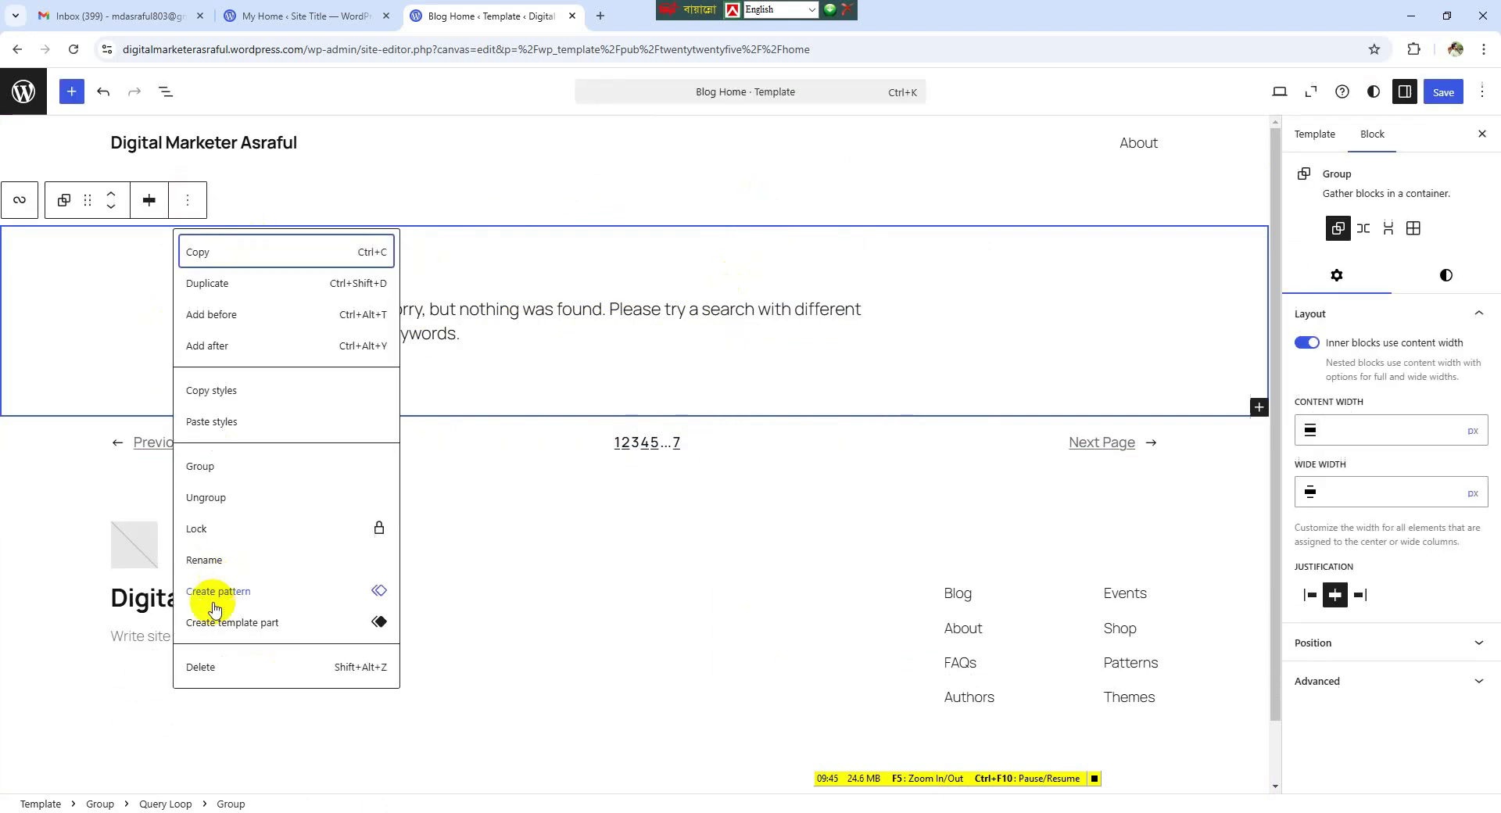
left_click(197, 666)
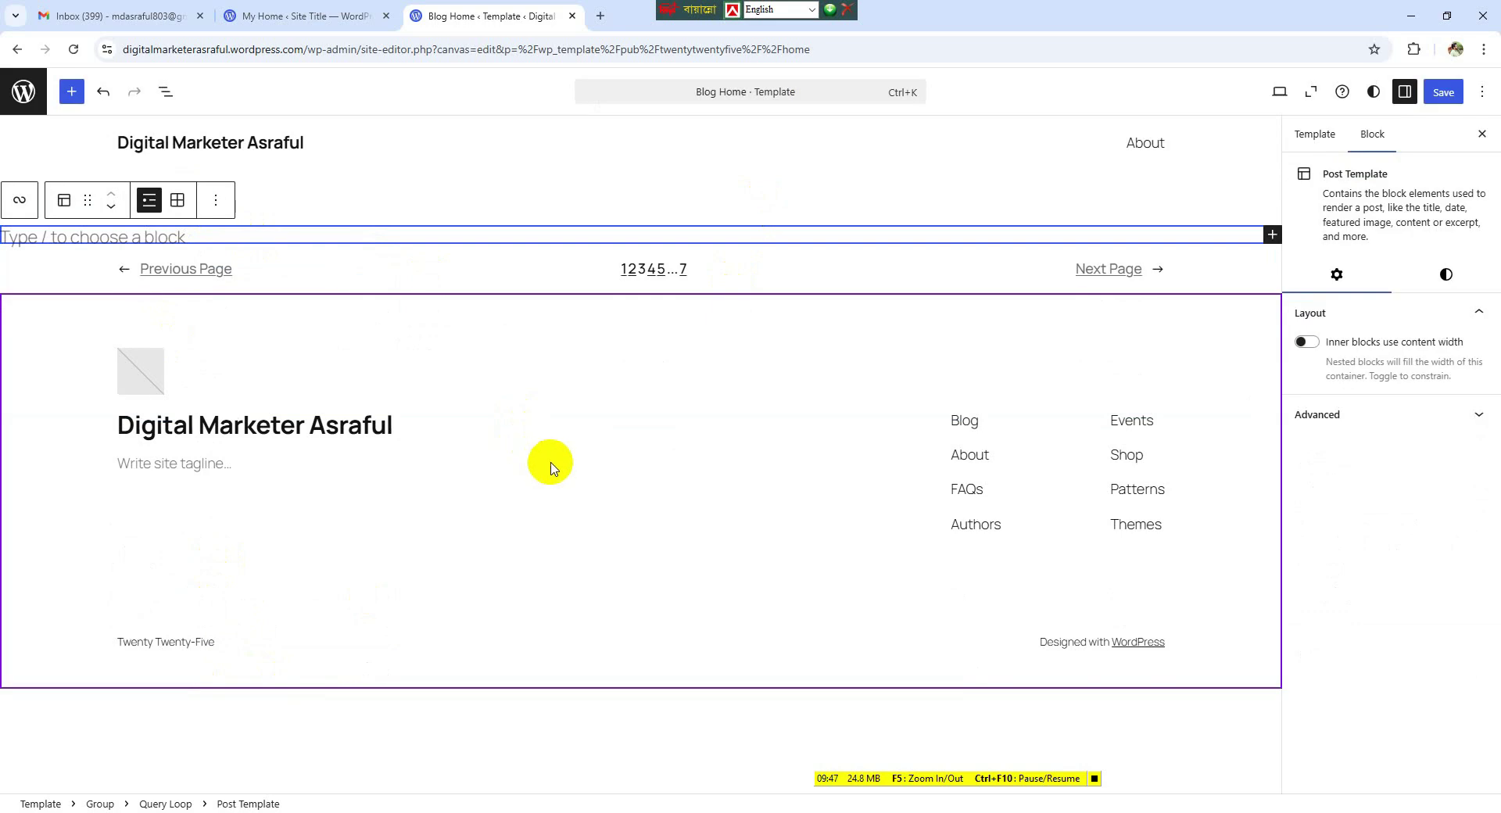
- Try the grid view on the empty Post Template block and return it to list view
left_click(1272, 235)
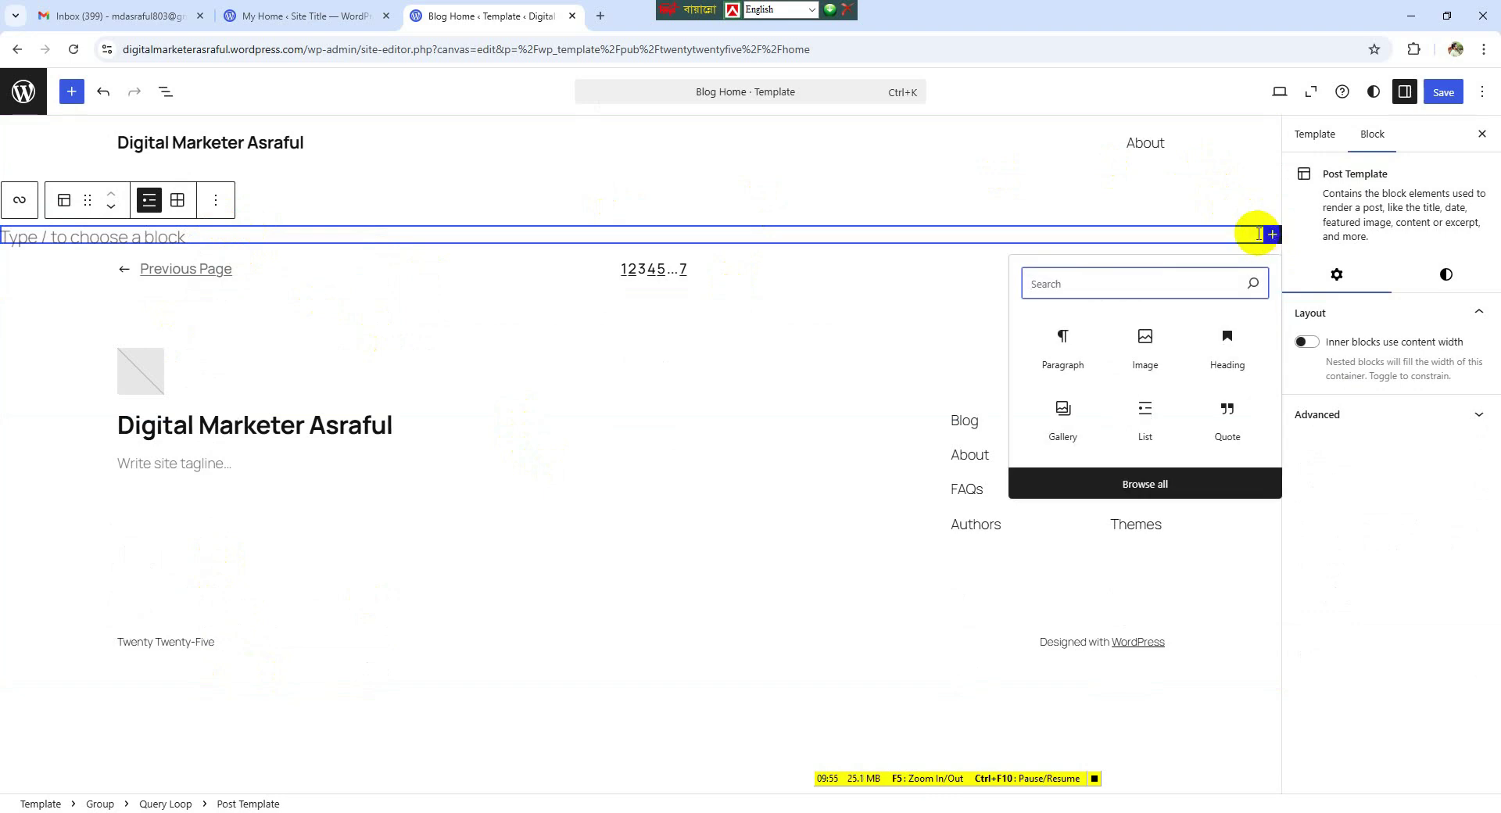
left_click(176, 199)
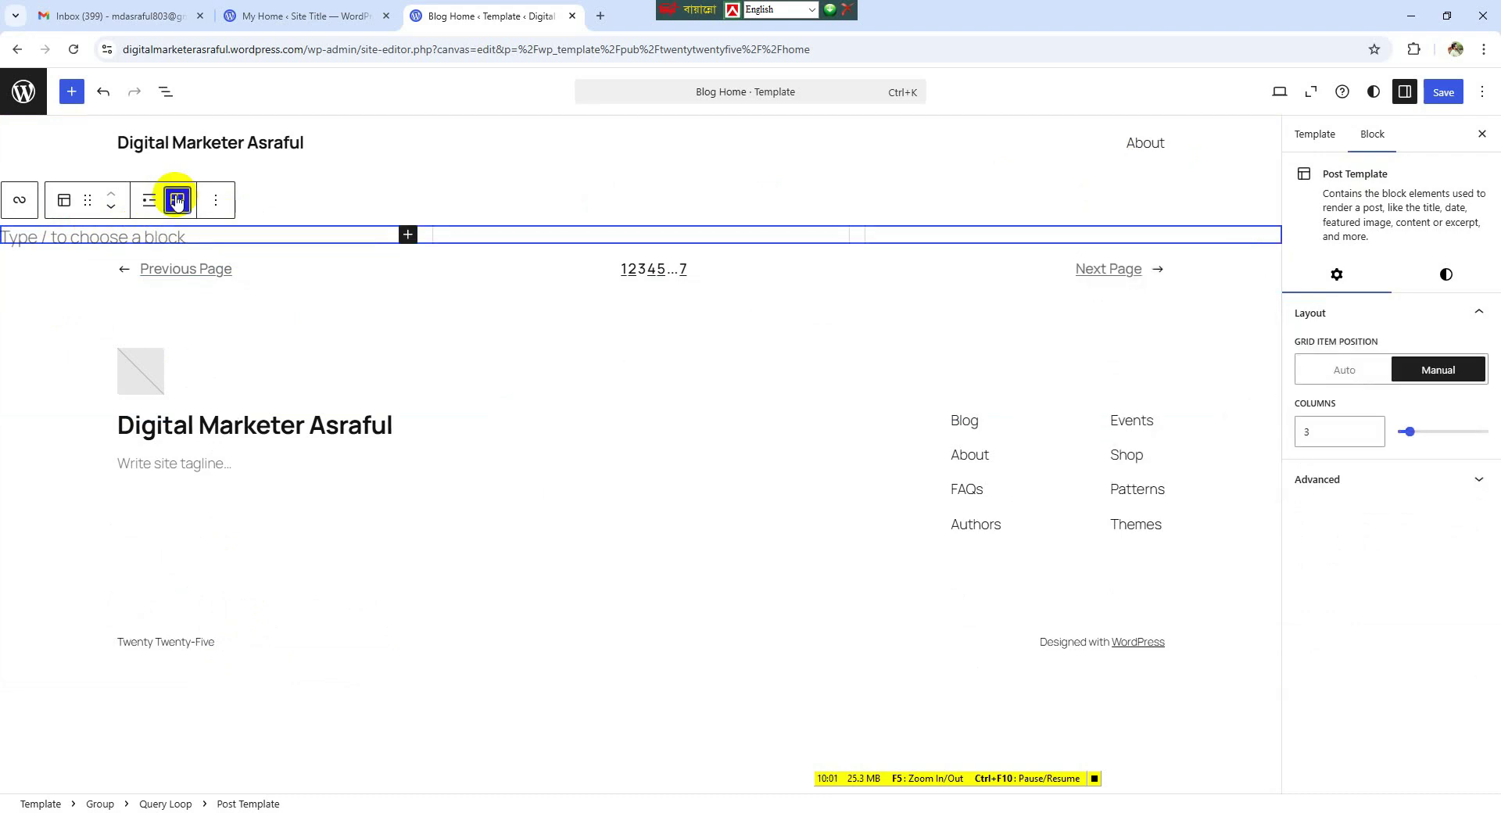
left_click(148, 201)
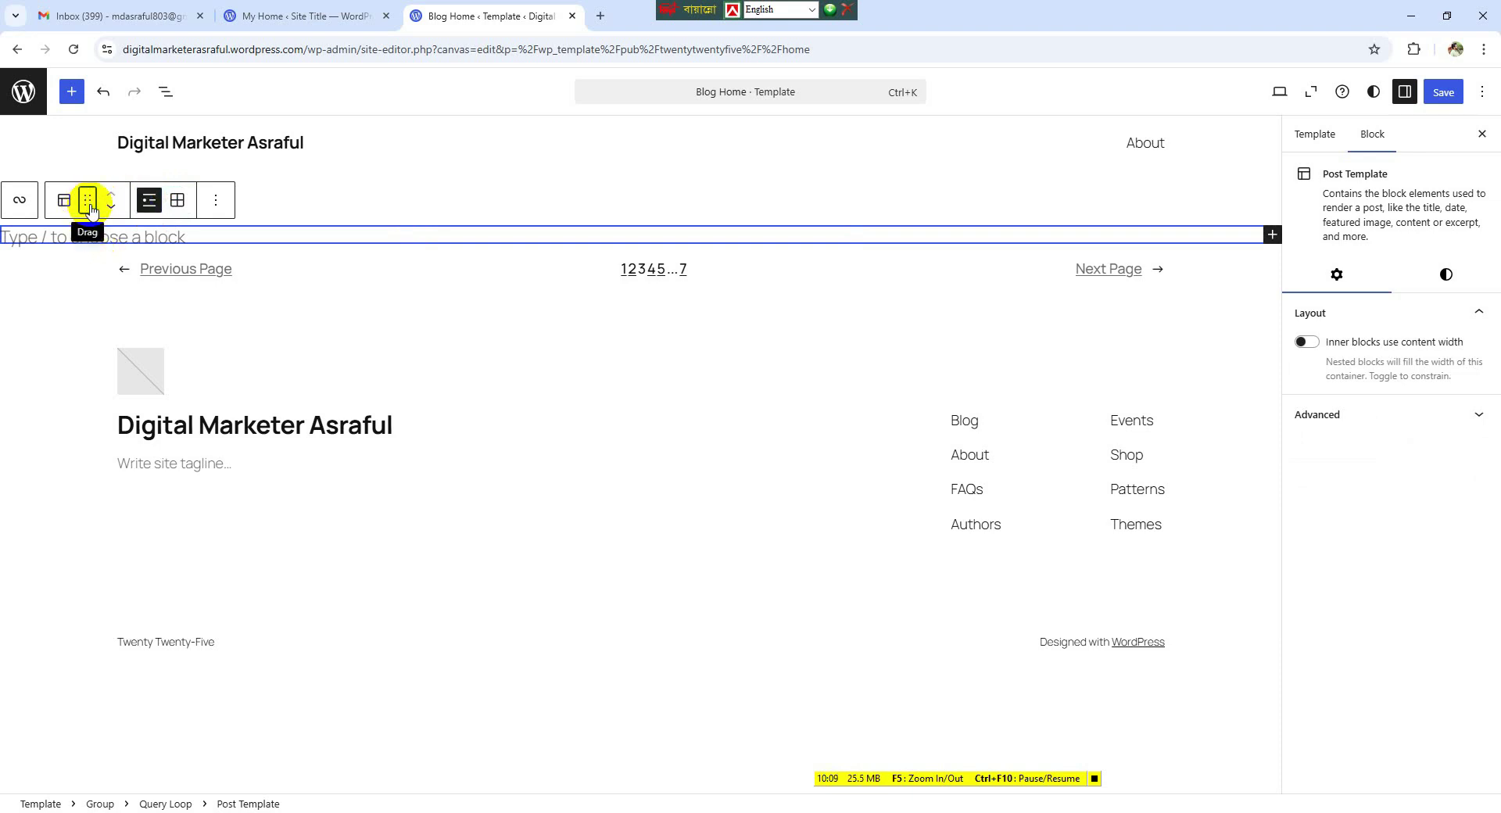
- Add an empty paragraph block before the Post Template and browse the full block library
left_click(215, 202)
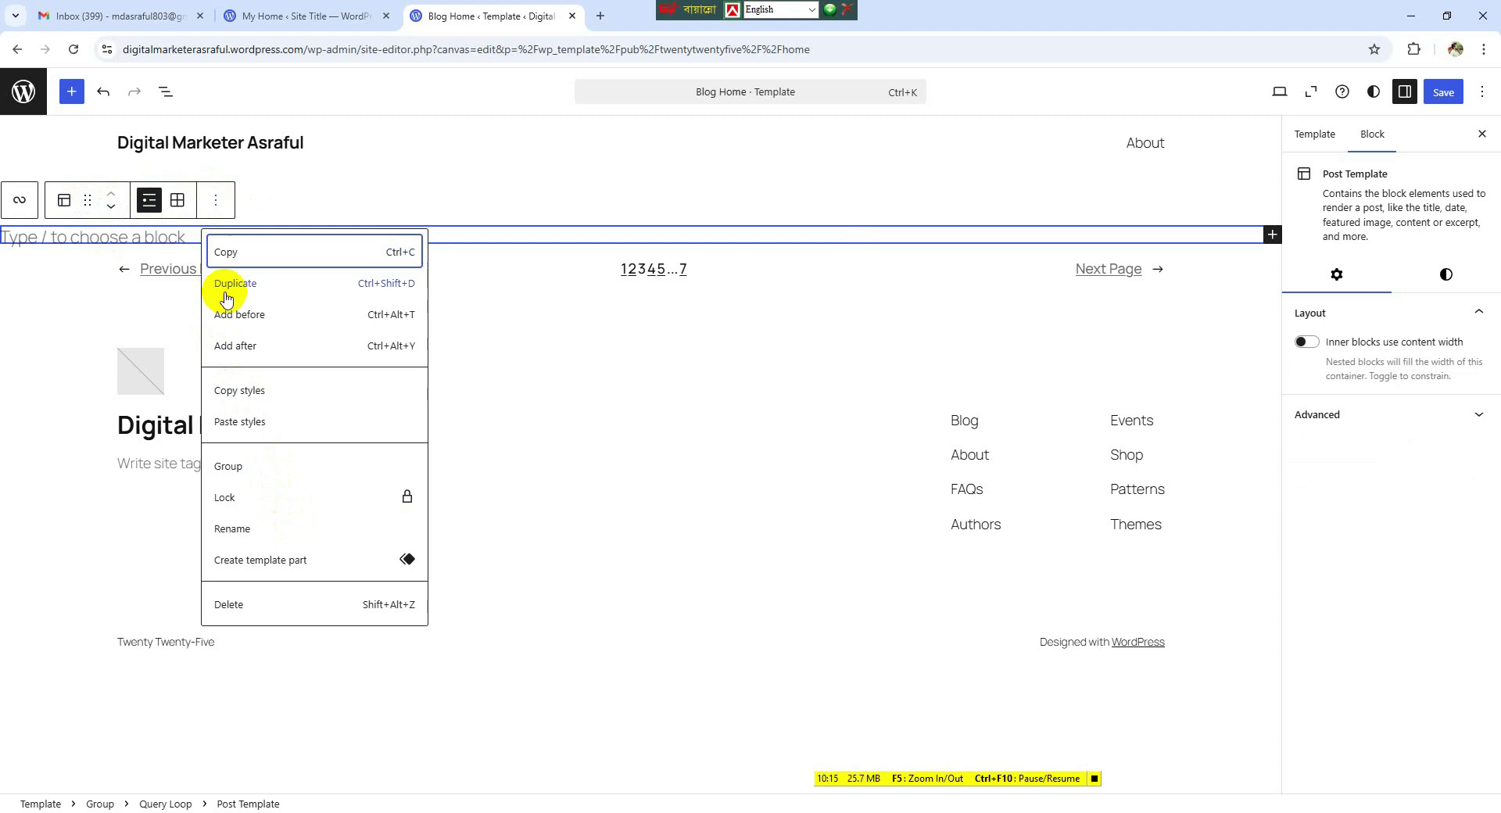
left_click(247, 321)
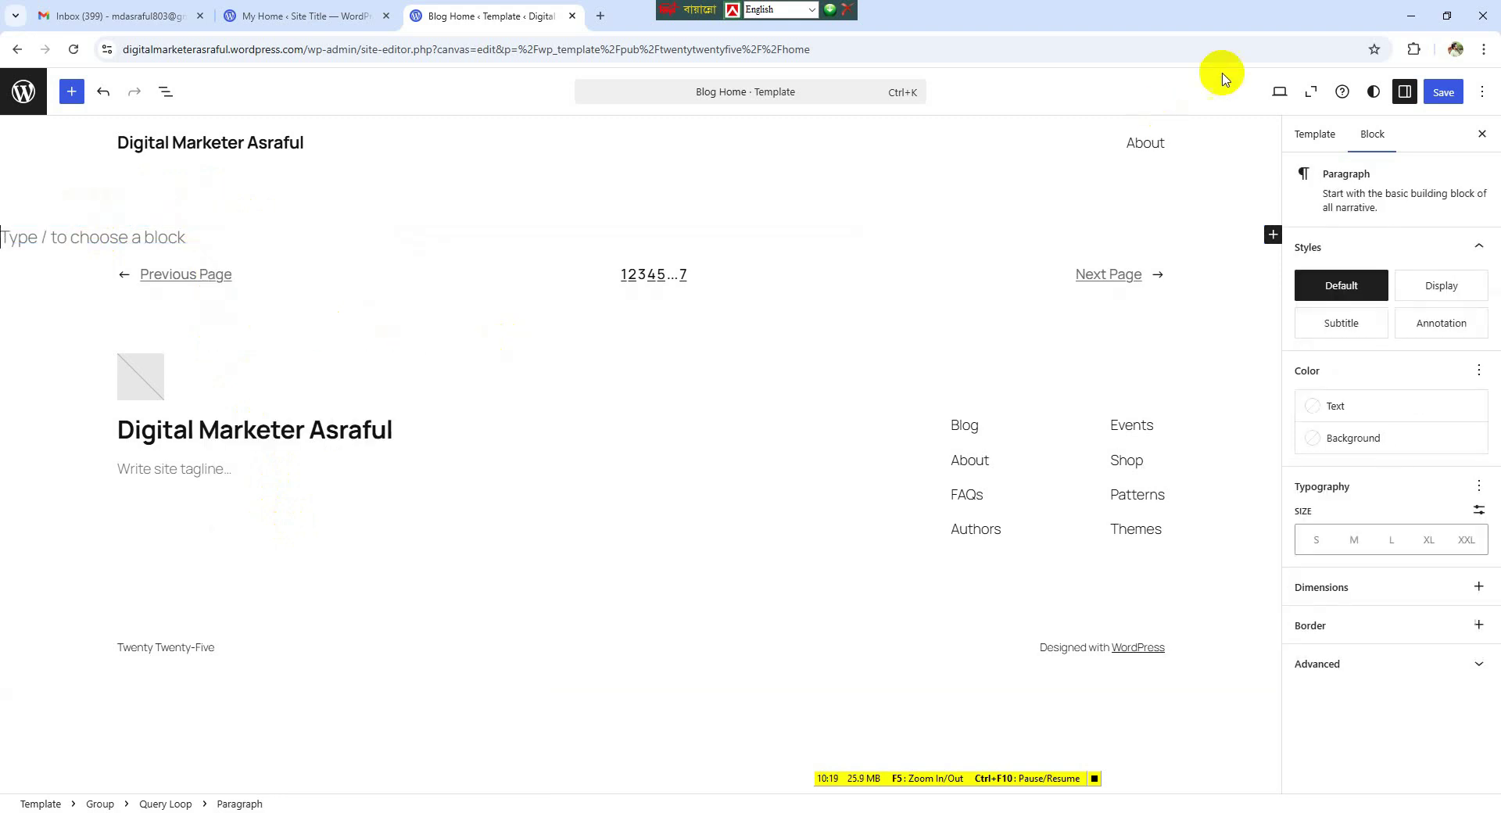
left_click(1273, 233)
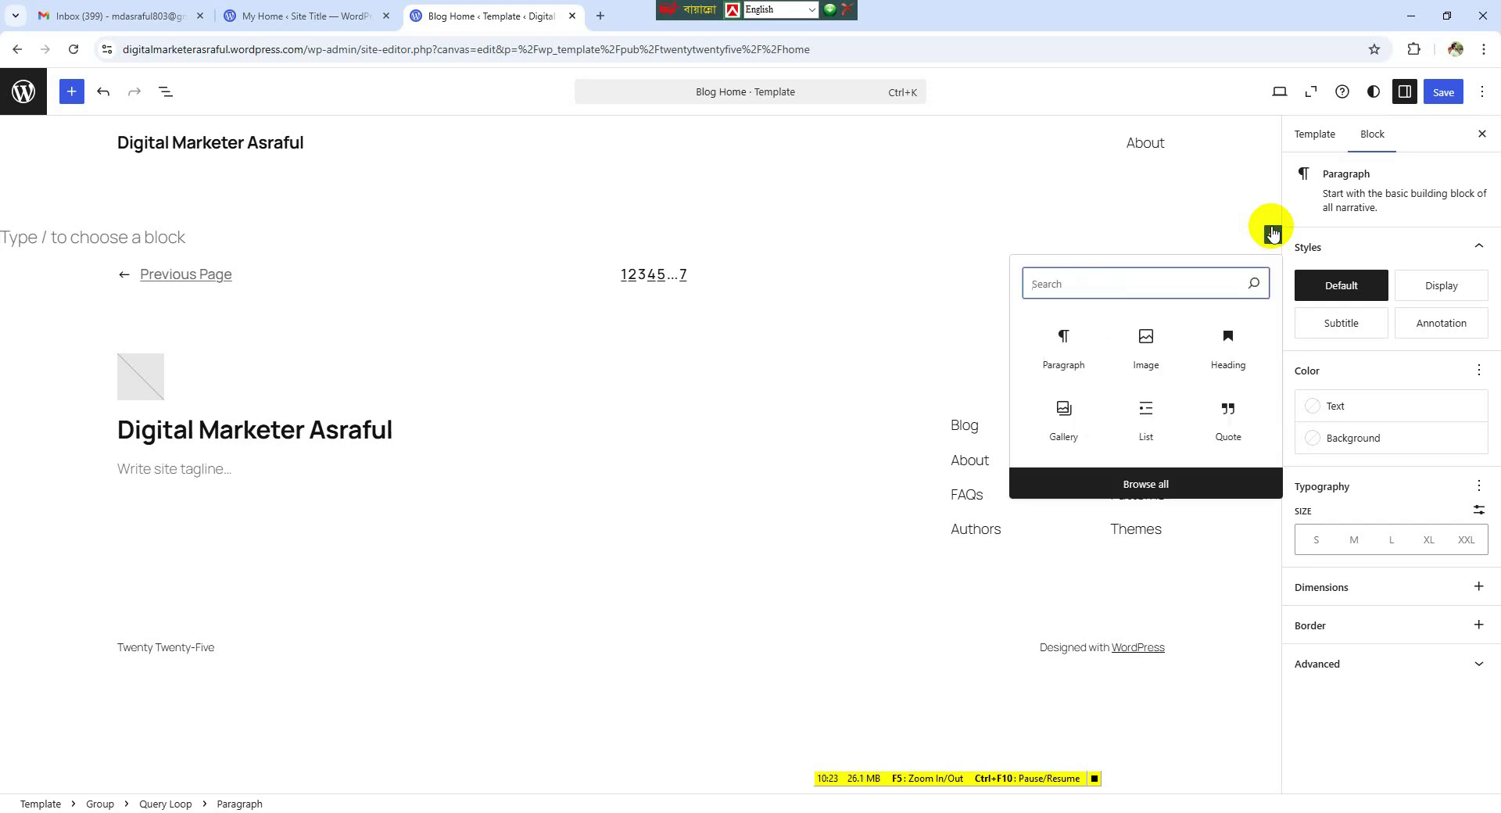
left_click(1141, 485)
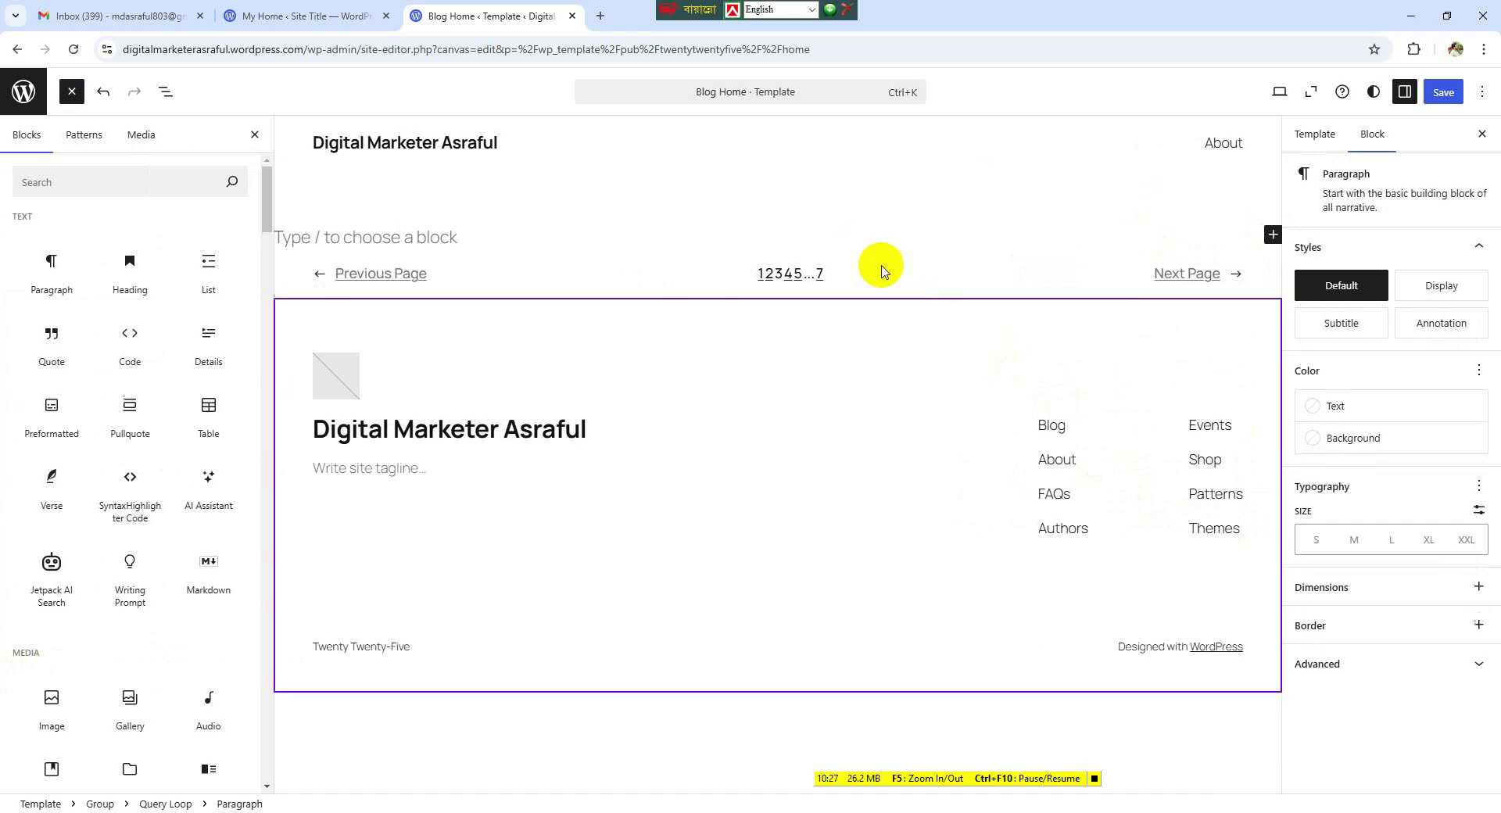
left_click(695, 261)
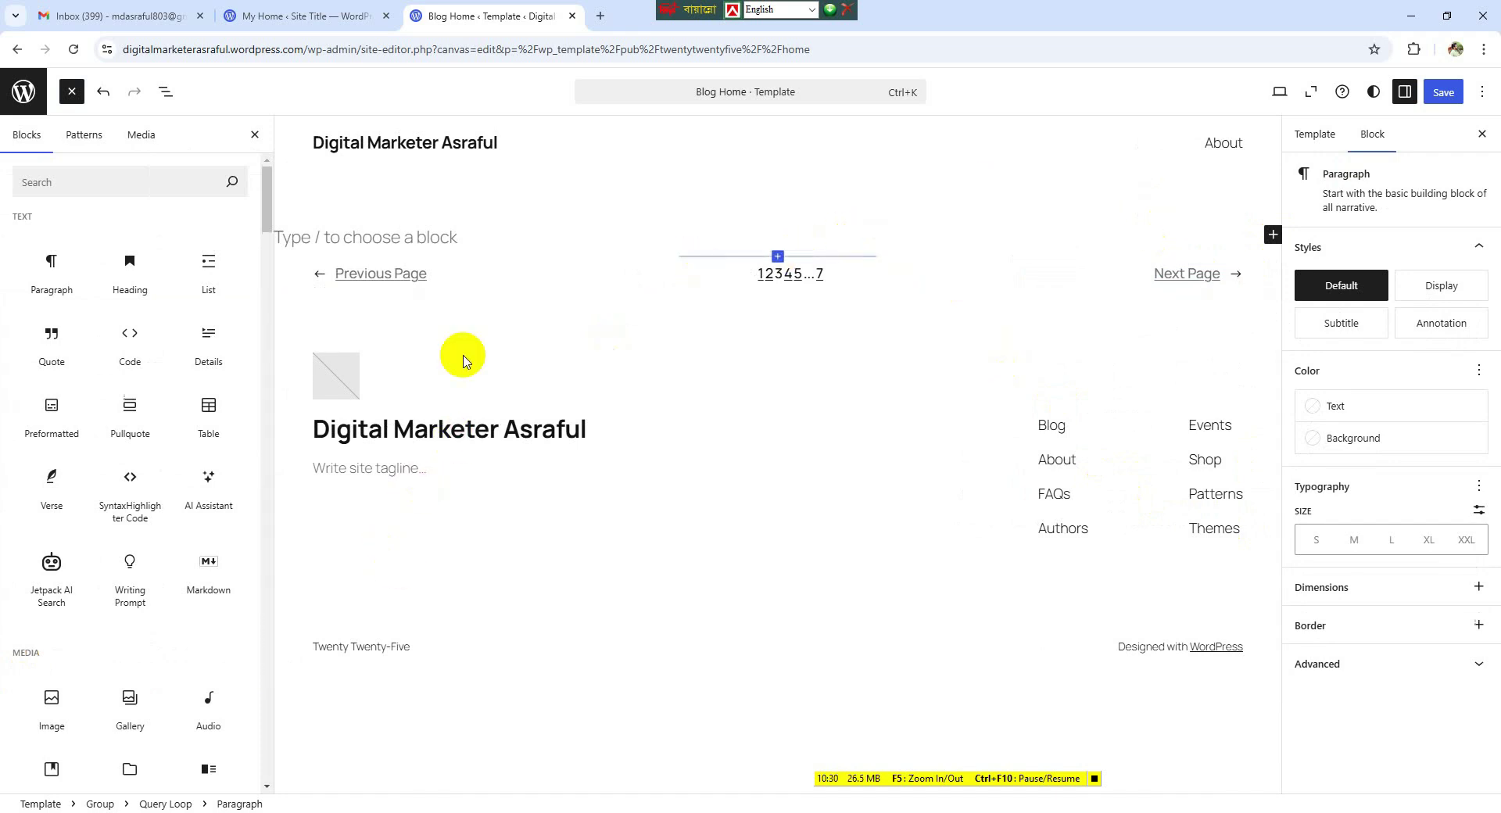
left_click(1094, 780)
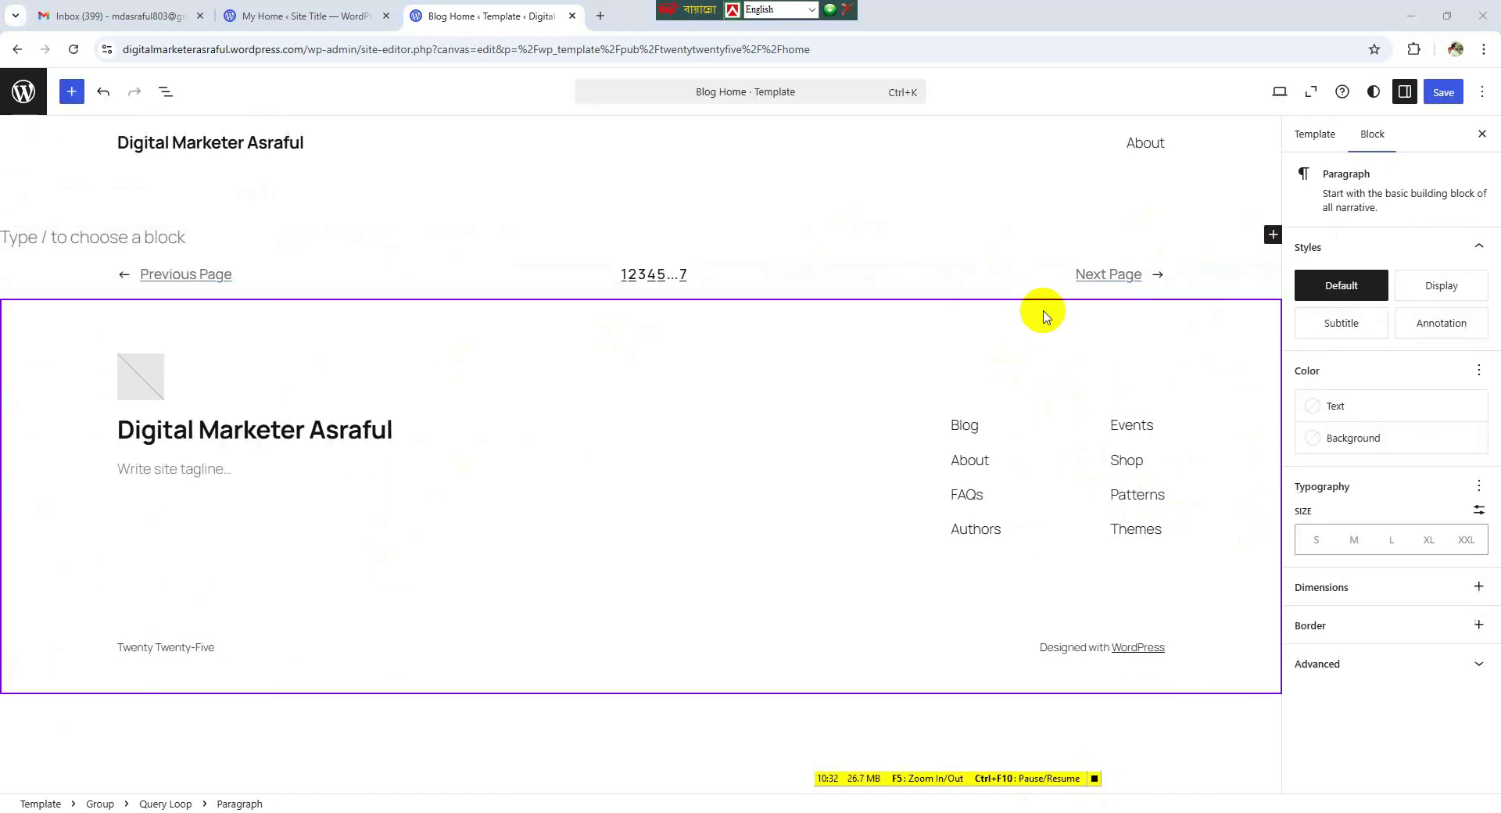
- Insert a Columns block in place of the empty paragraph, using the 66 / 33 layout
left_click(1273, 235)
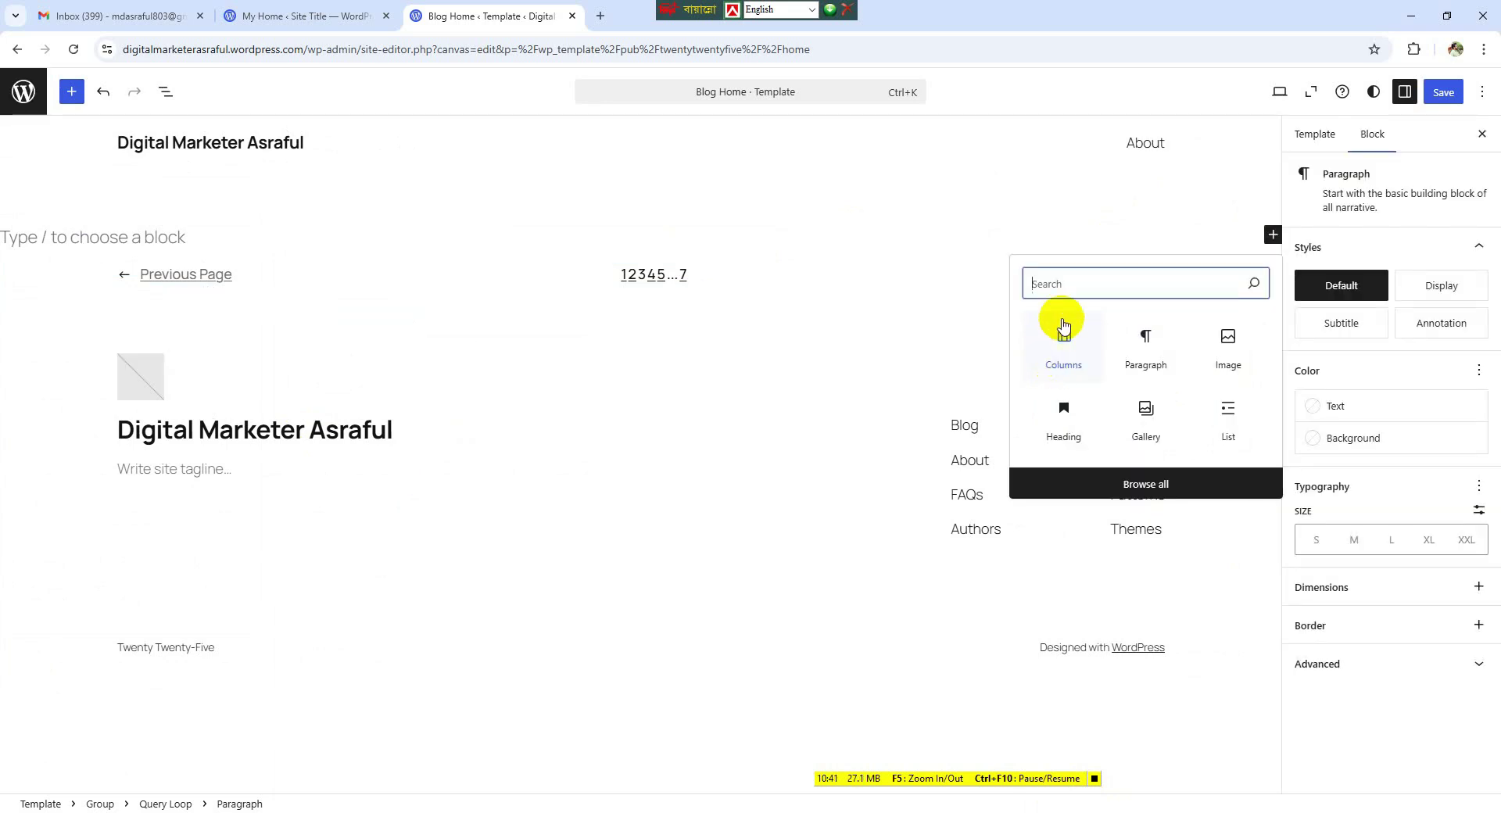
left_click(1065, 344)
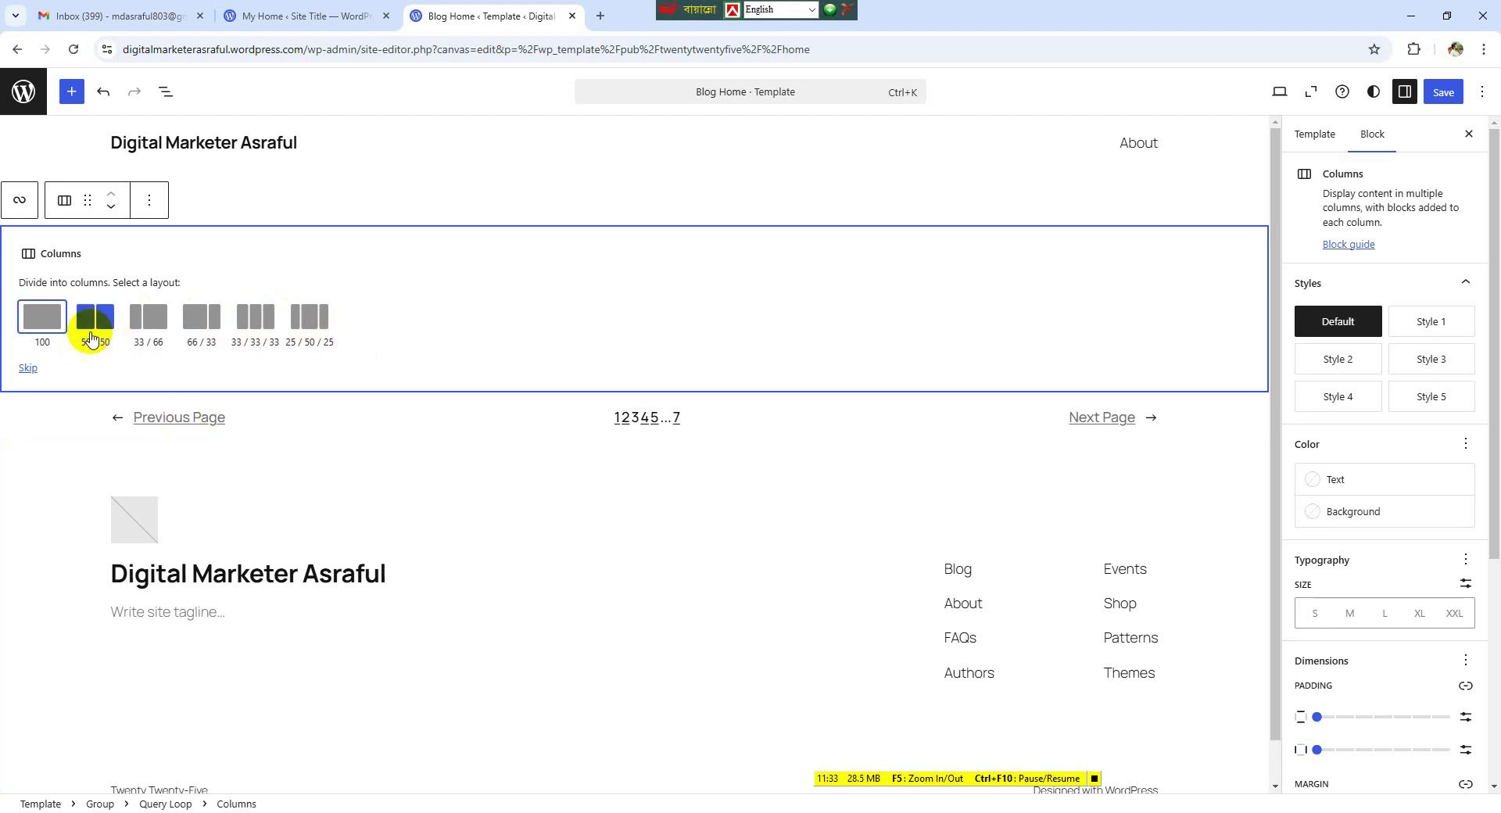
left_click(205, 336)
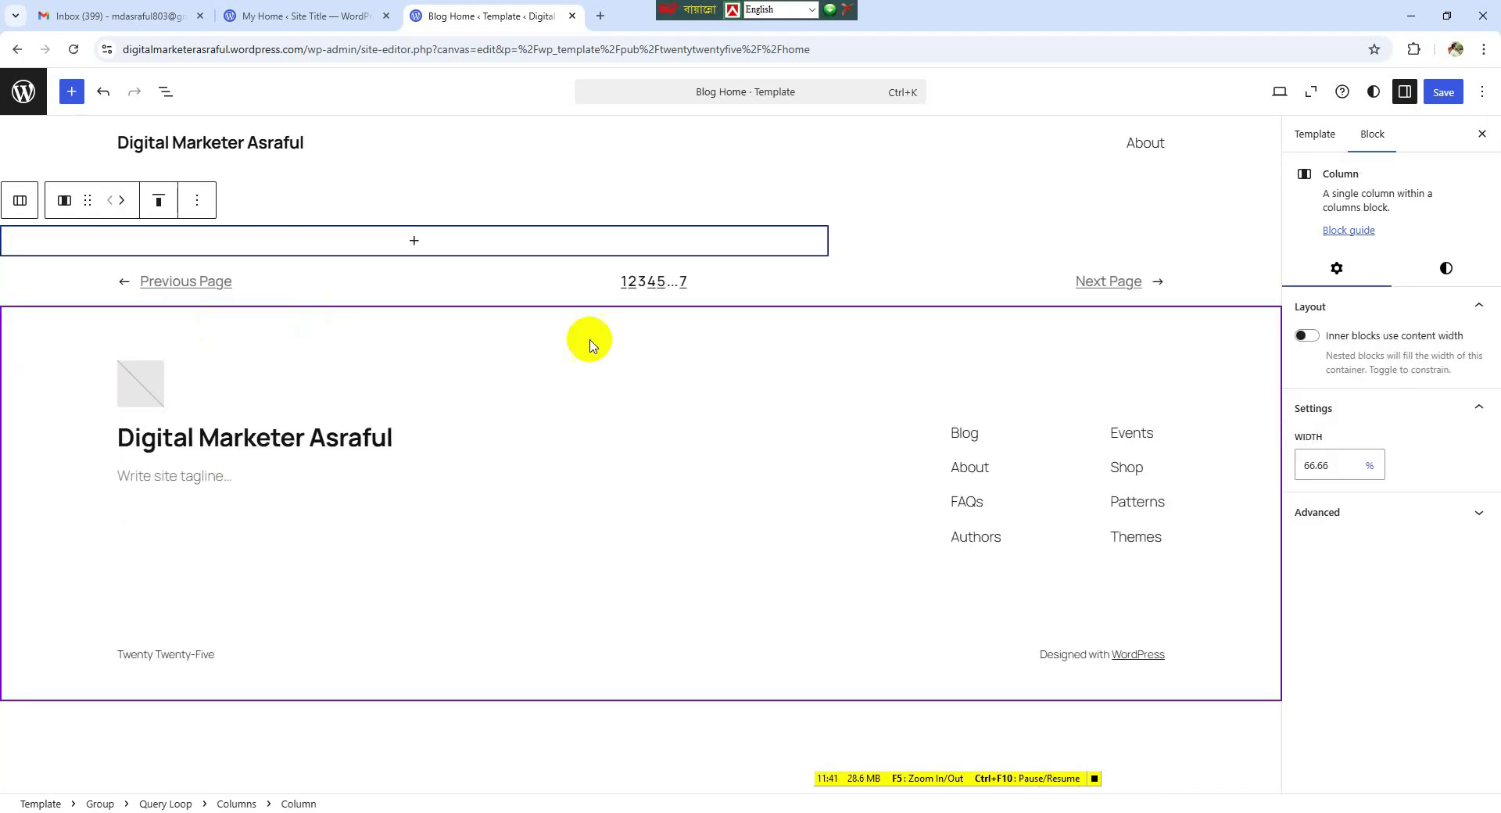
- Add a Heading block with the text "Hi There !" to the wider column and start a new paragraph below it
left_click(415, 243)
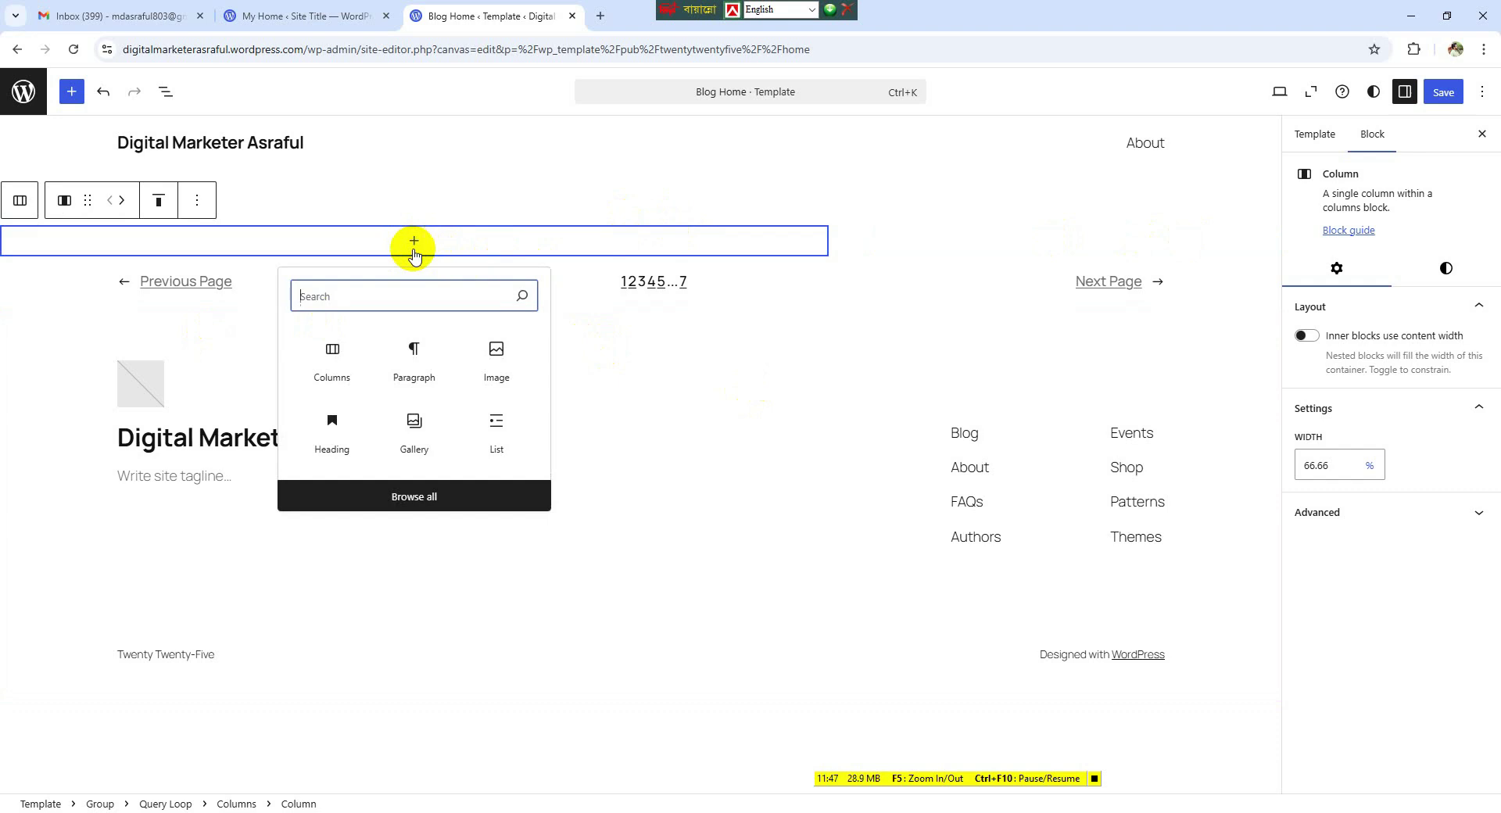
left_click(435, 493)
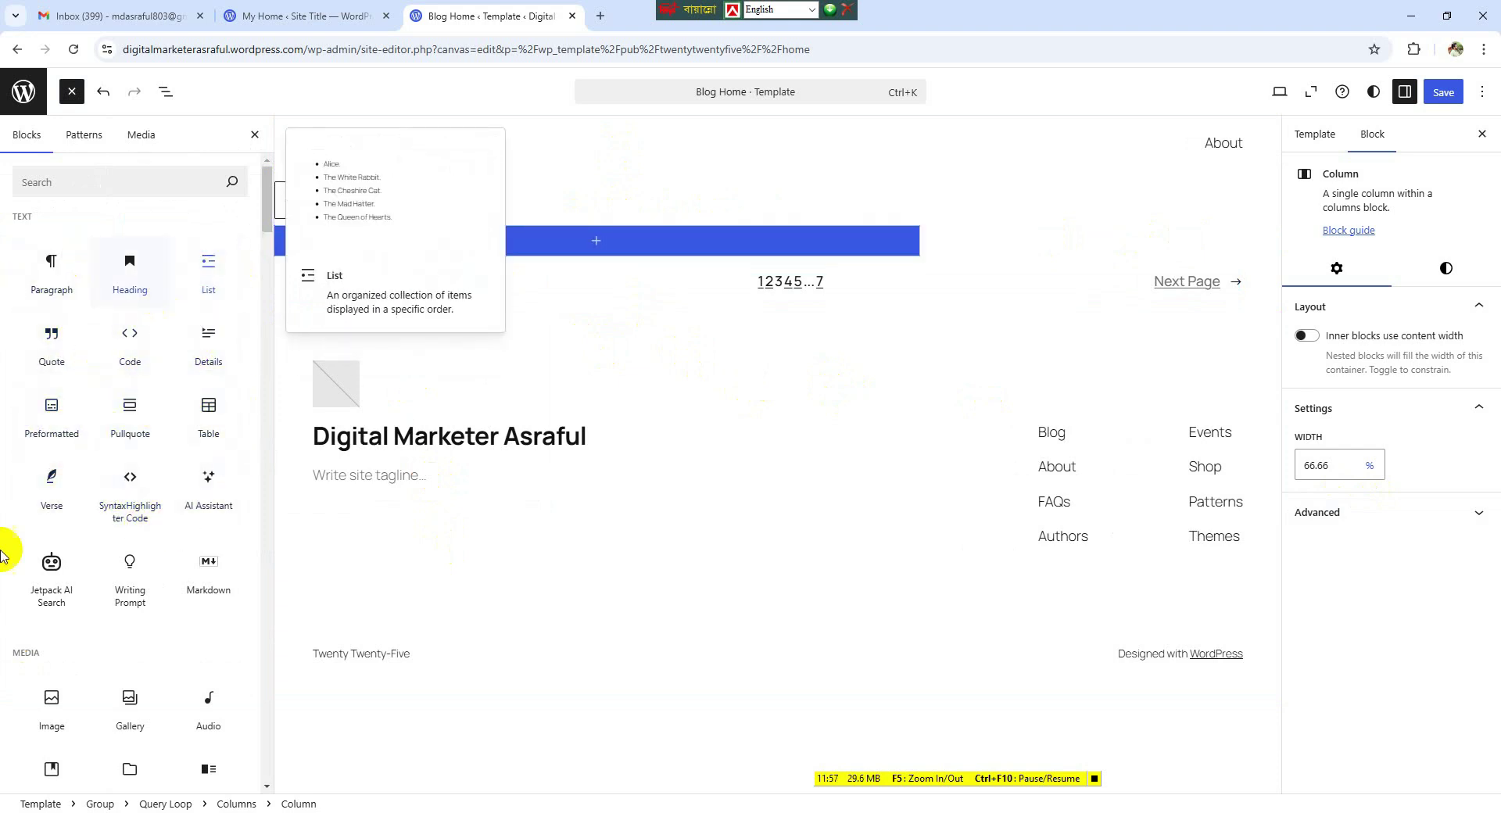
left_click(129, 268)
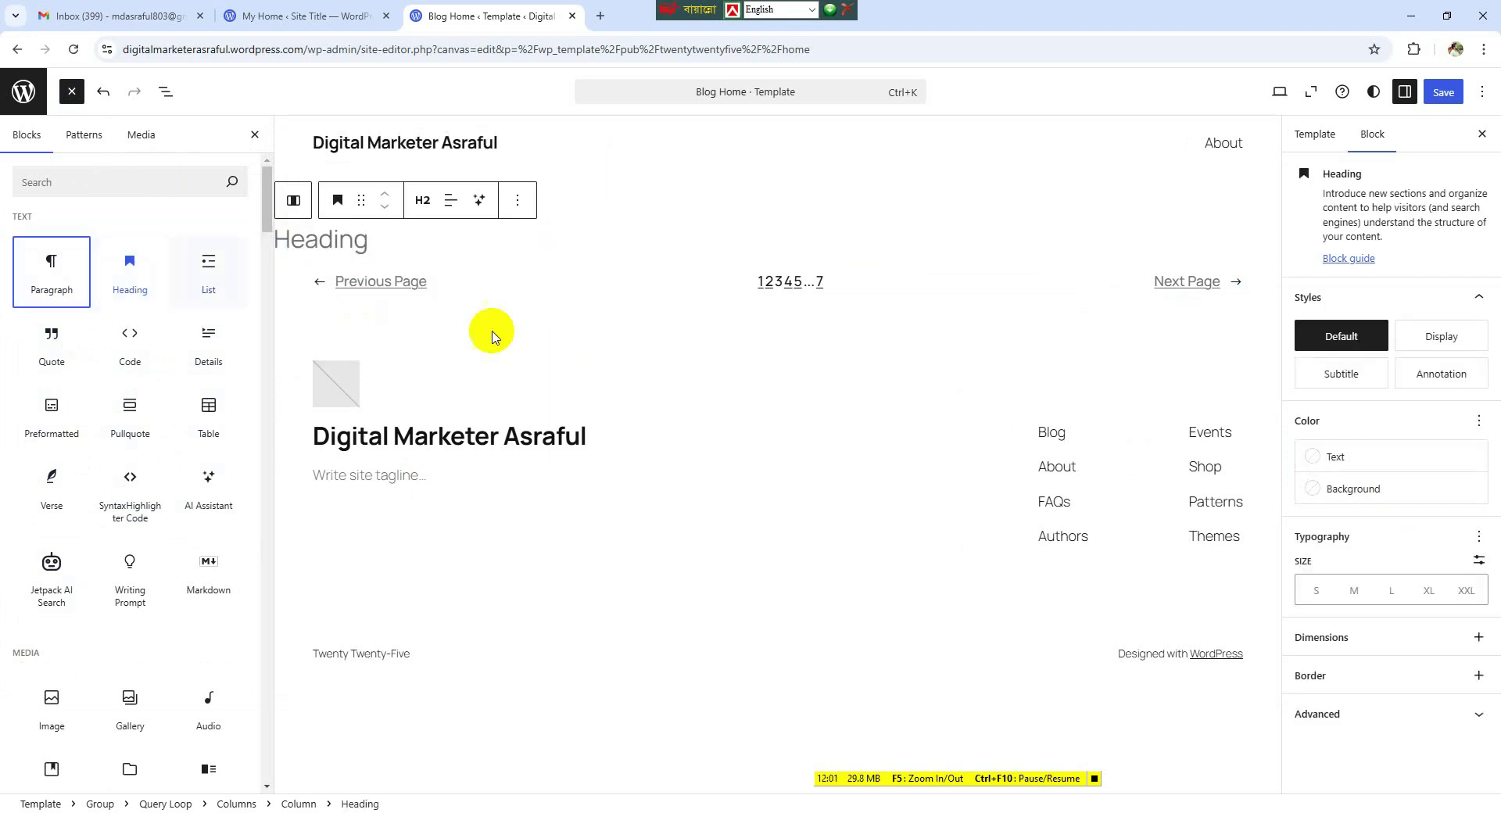
left_click(368, 244)
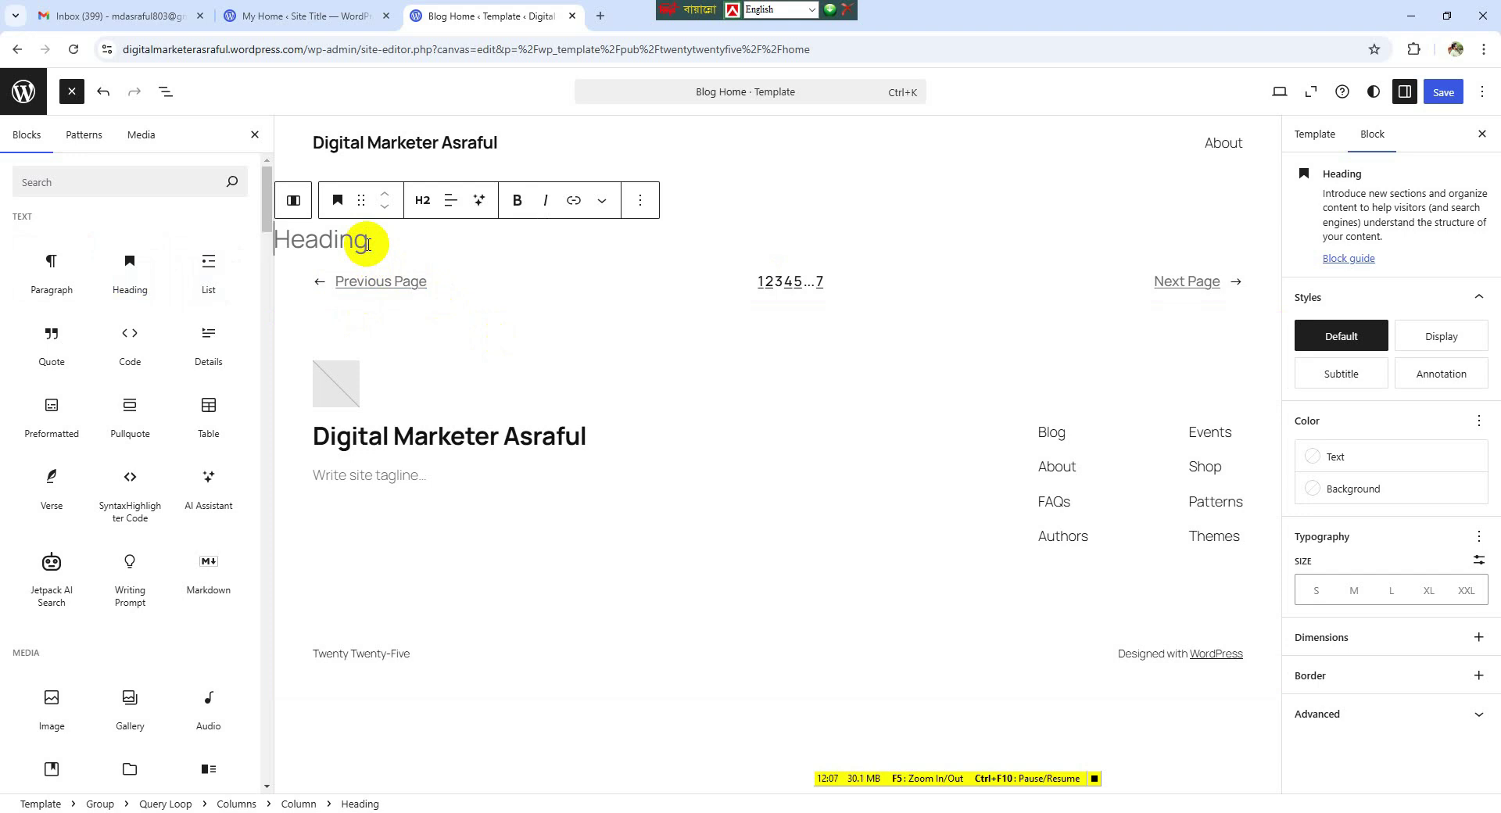
type("H")
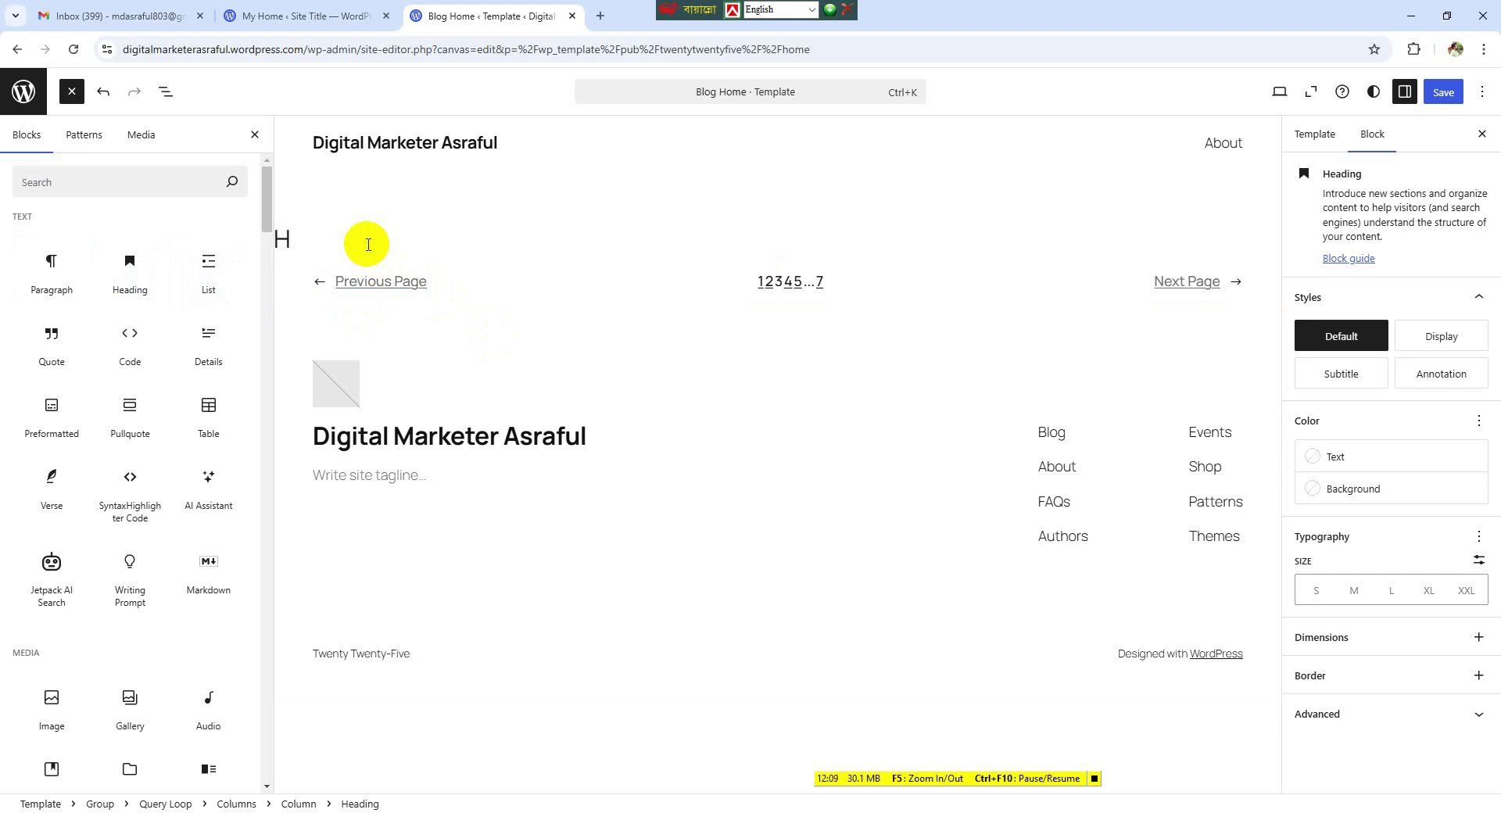
type("i There !")
key("Return")
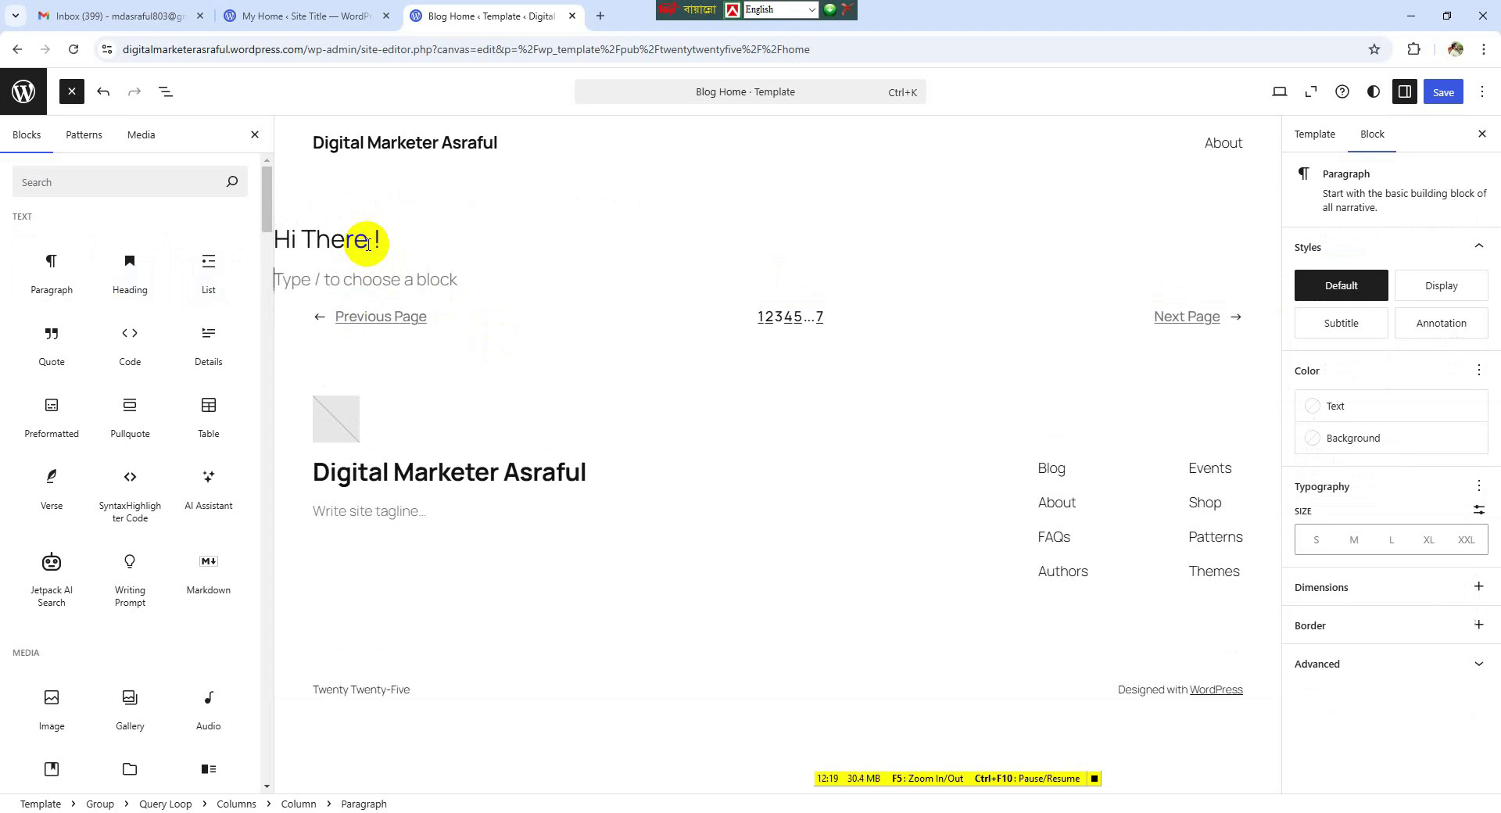
type("I")
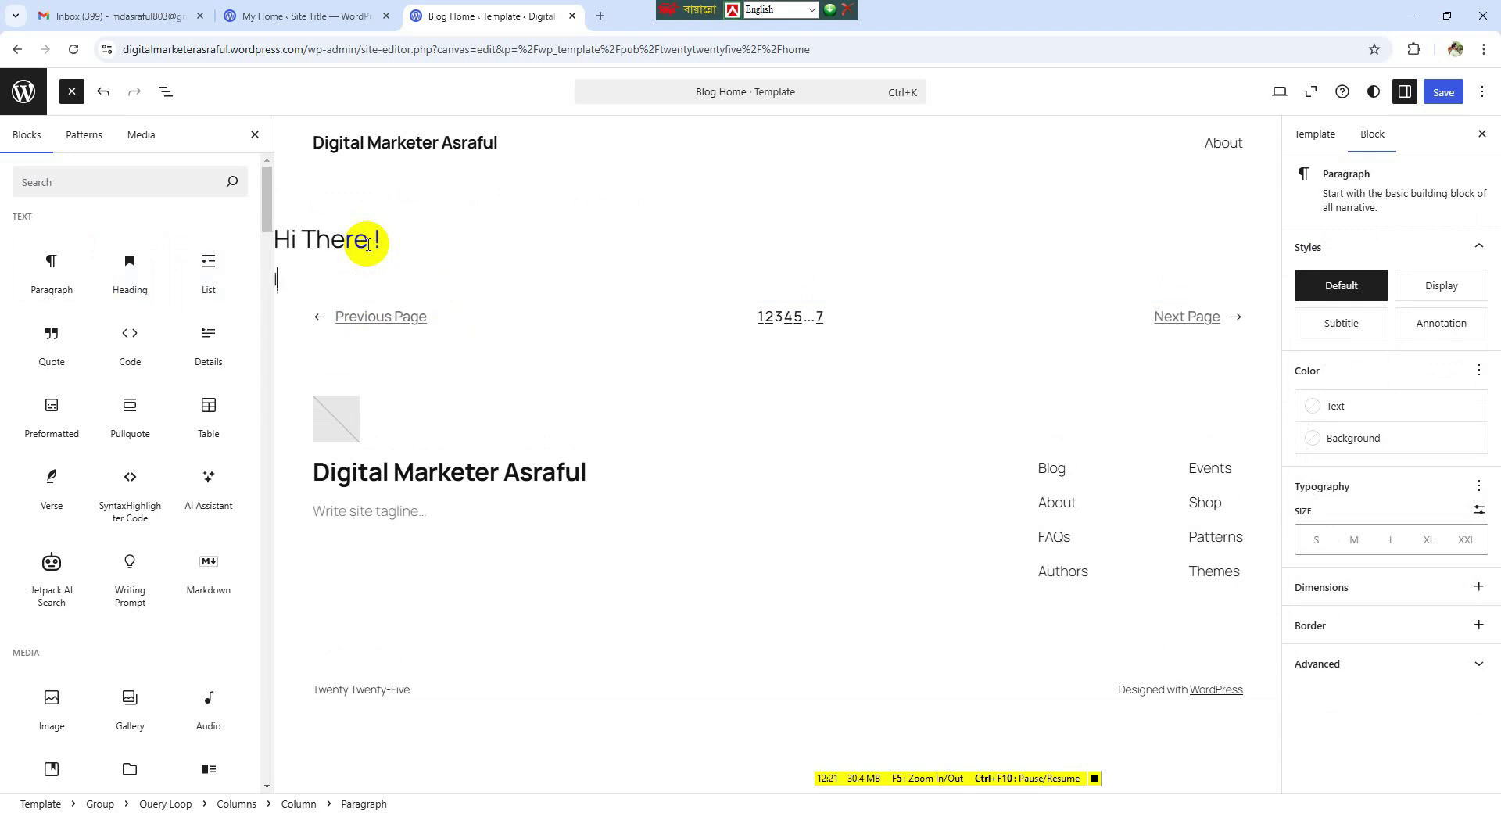
type("'m Asraful Islam")
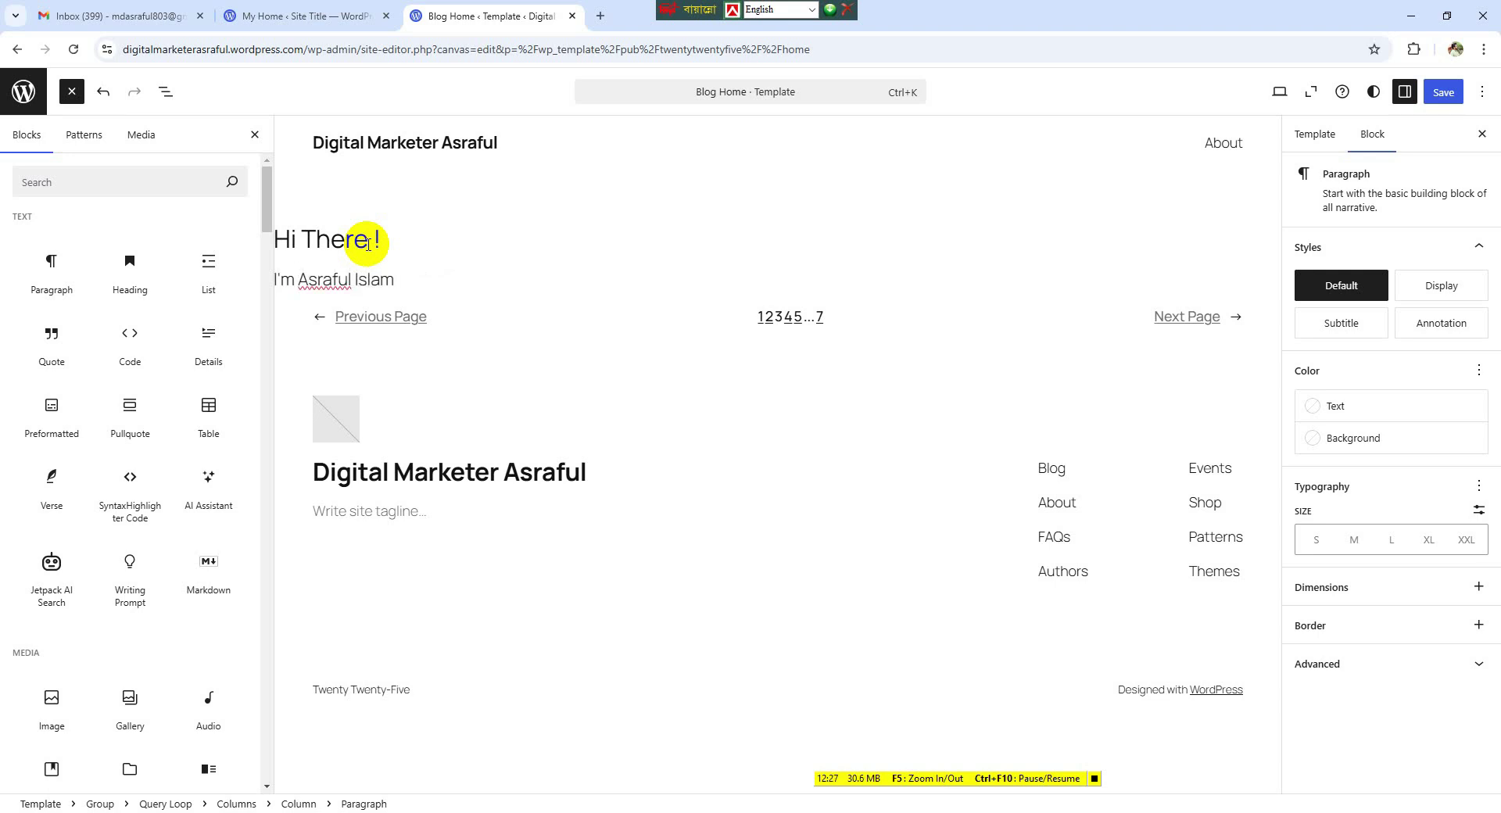
key("BackSpace")
key("BackSpace")
key("BackSpace")
key("BackSpace")
key("BackSpace")
key("BackSpace")
key("BackSpace")
key("BackSpace")
key("BackSpace")
key("BackSpace")
key("BackSpace")
key("BackSpace")
key("BackSpace")
key("BackSpace")
key("BackSpace")
key("BackSpace")
key("BackSpace")
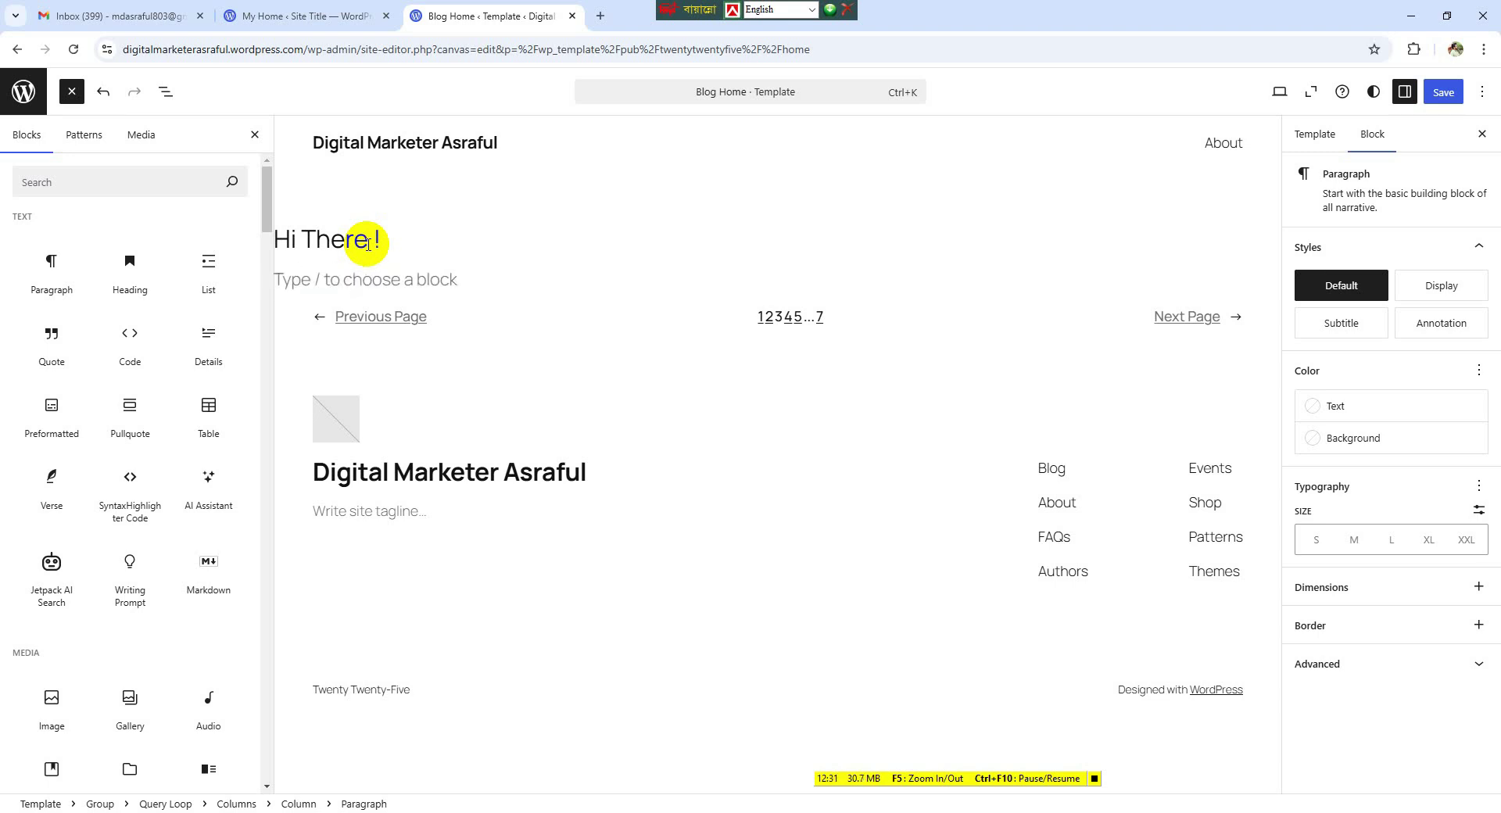
- Add a second Heading block below "Hi There !" in the wider column and enter the site owner's full name
left_click(399, 239)
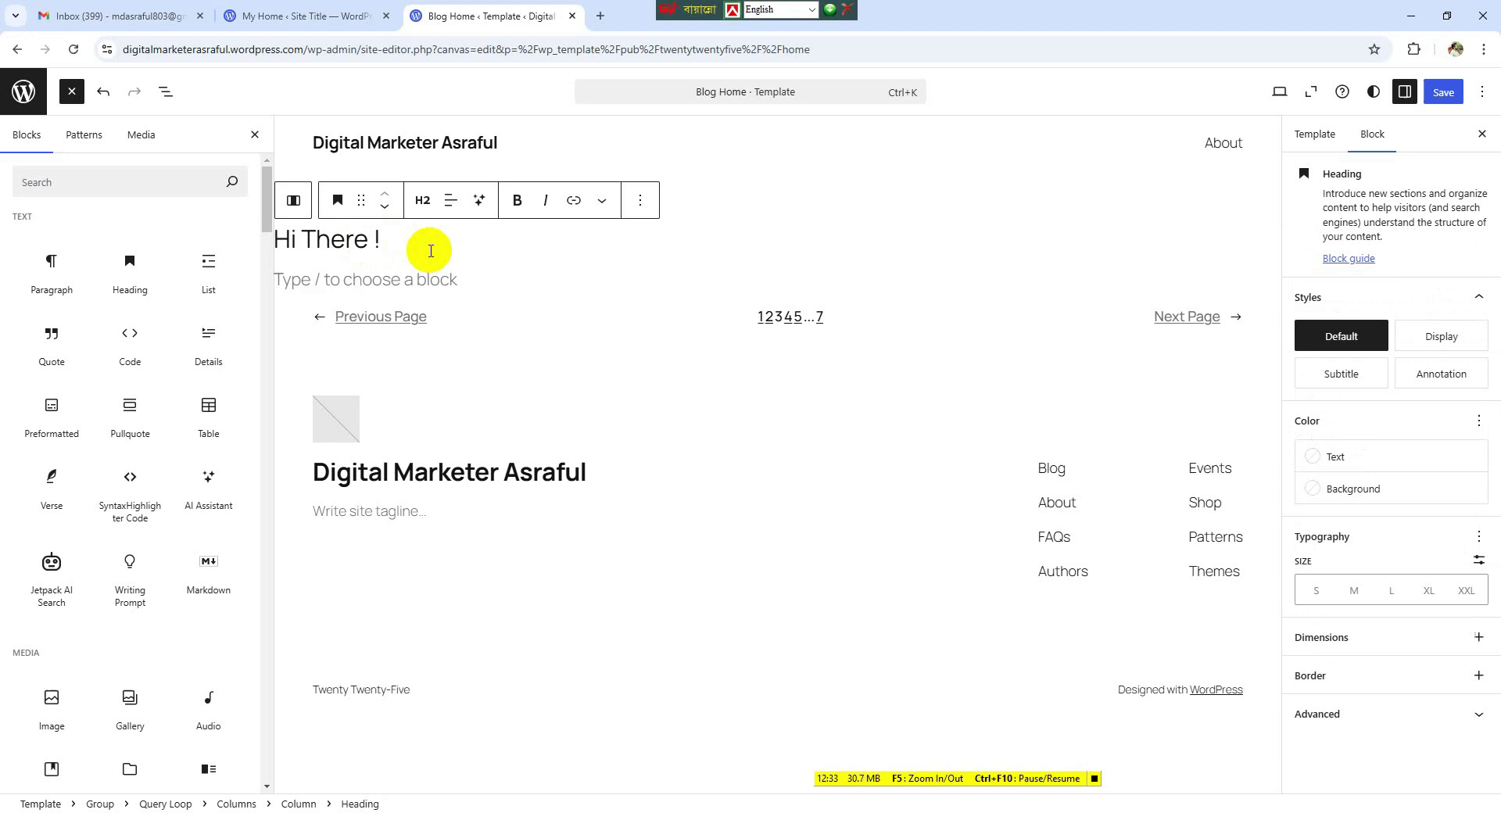
left_click_drag(112, 276, 335, 274)
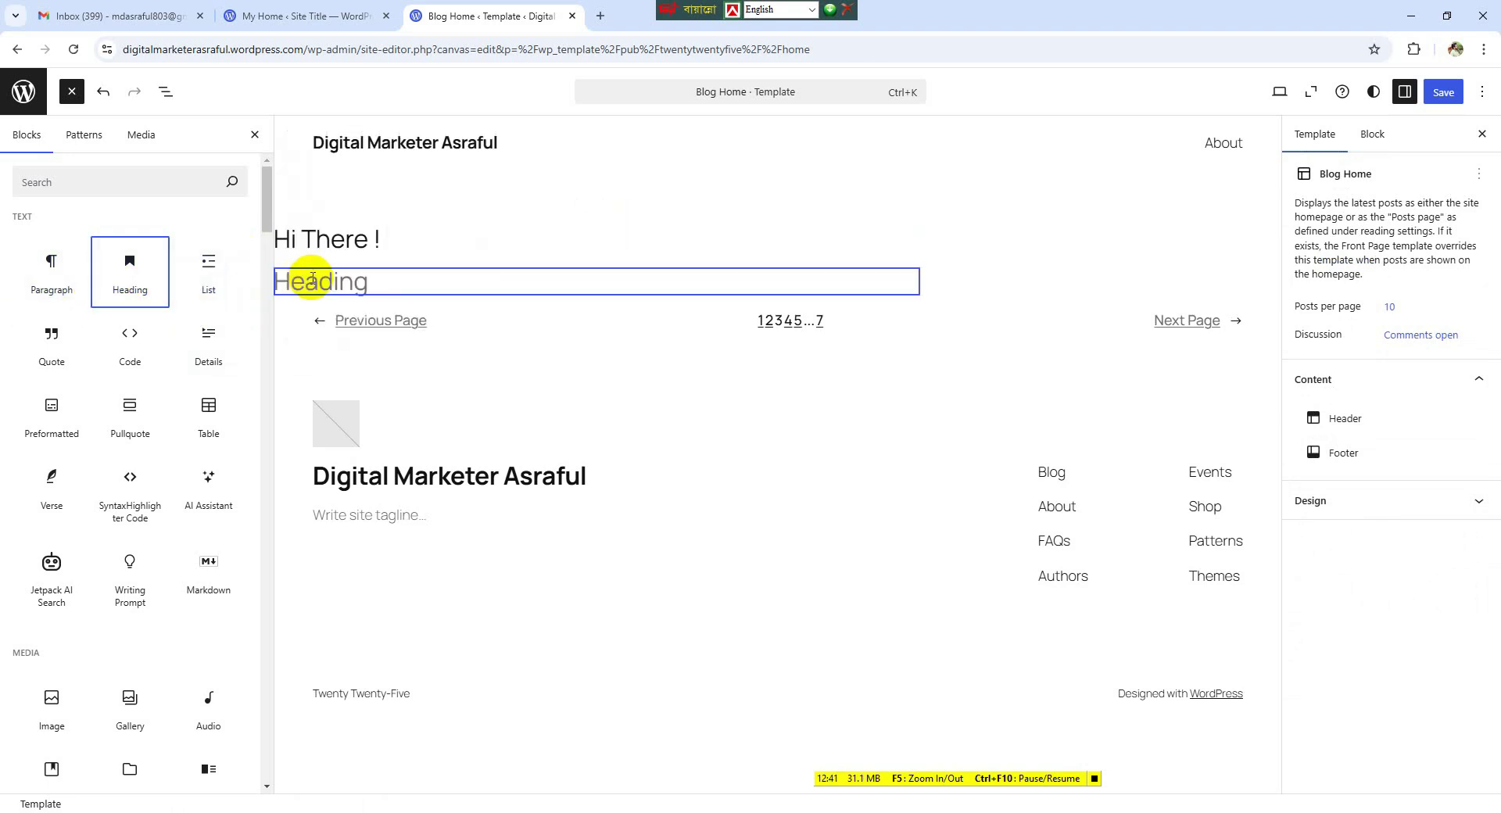
left_click(291, 281)
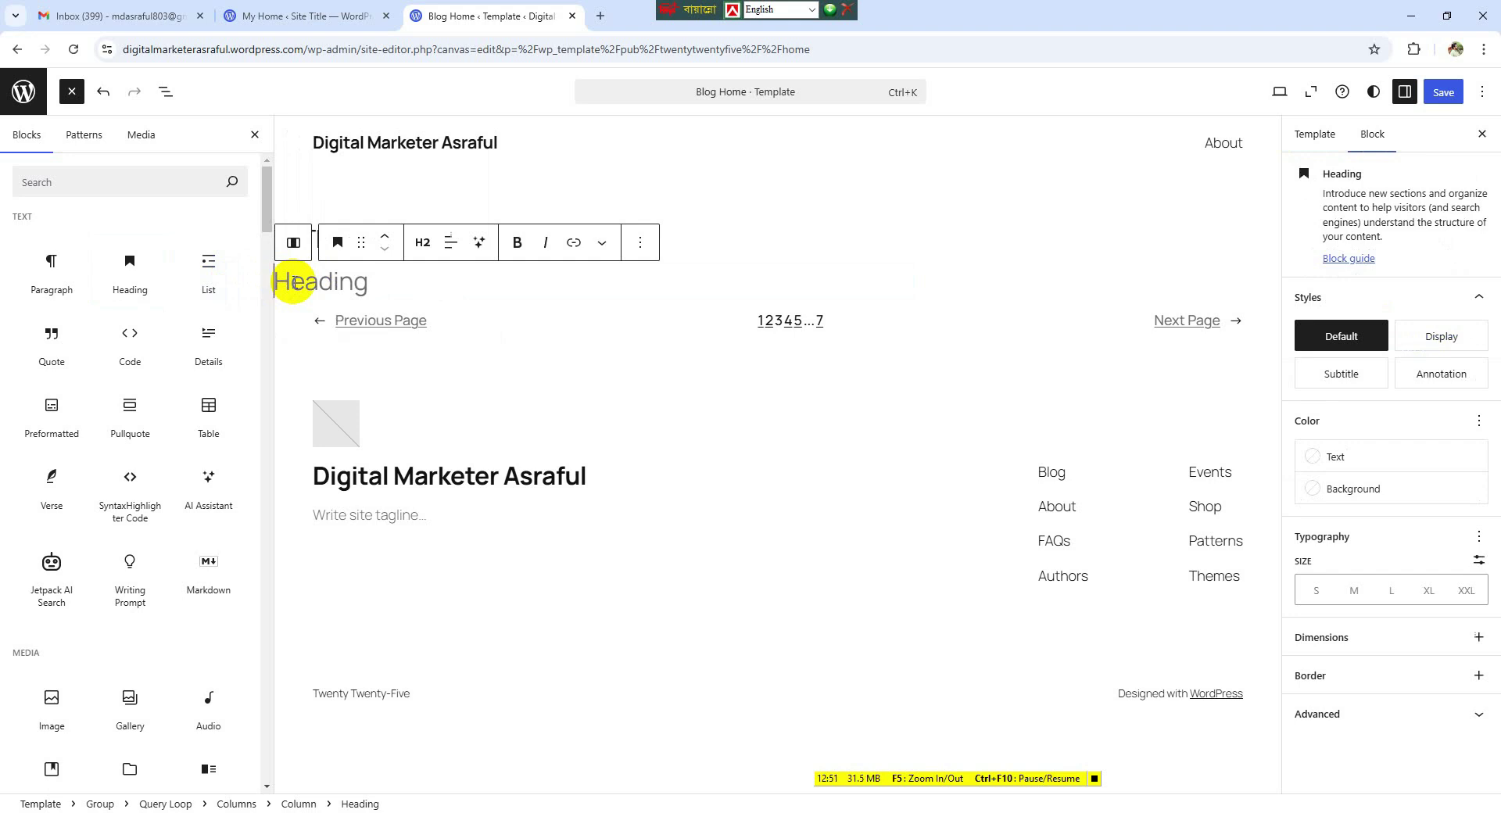
type("Asraful Islam")
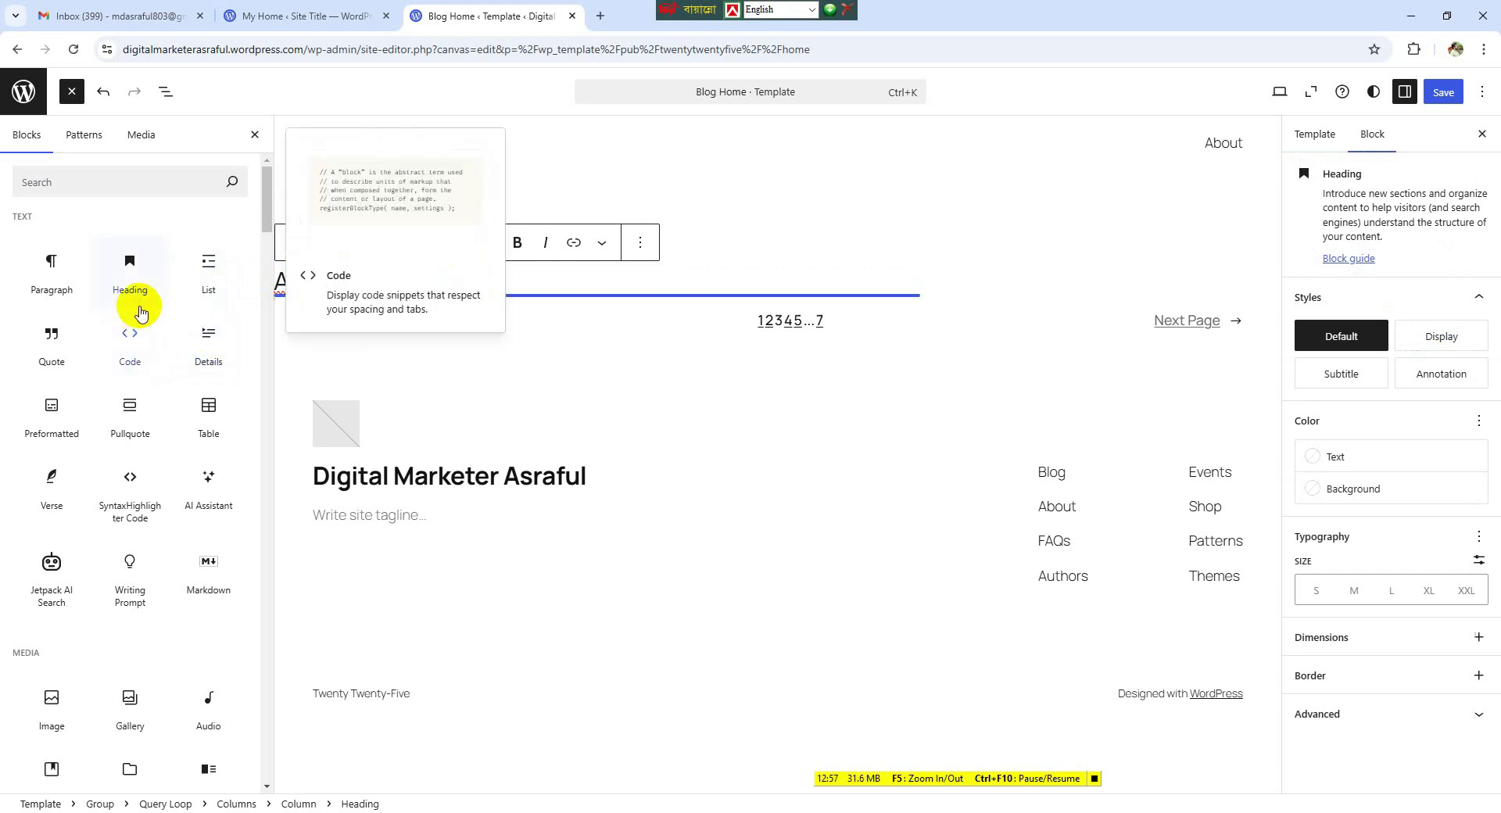
- Add another Heading block directly below the owner's name with the text "Digital Marketer"
left_click_drag(139, 304, 405, 302)
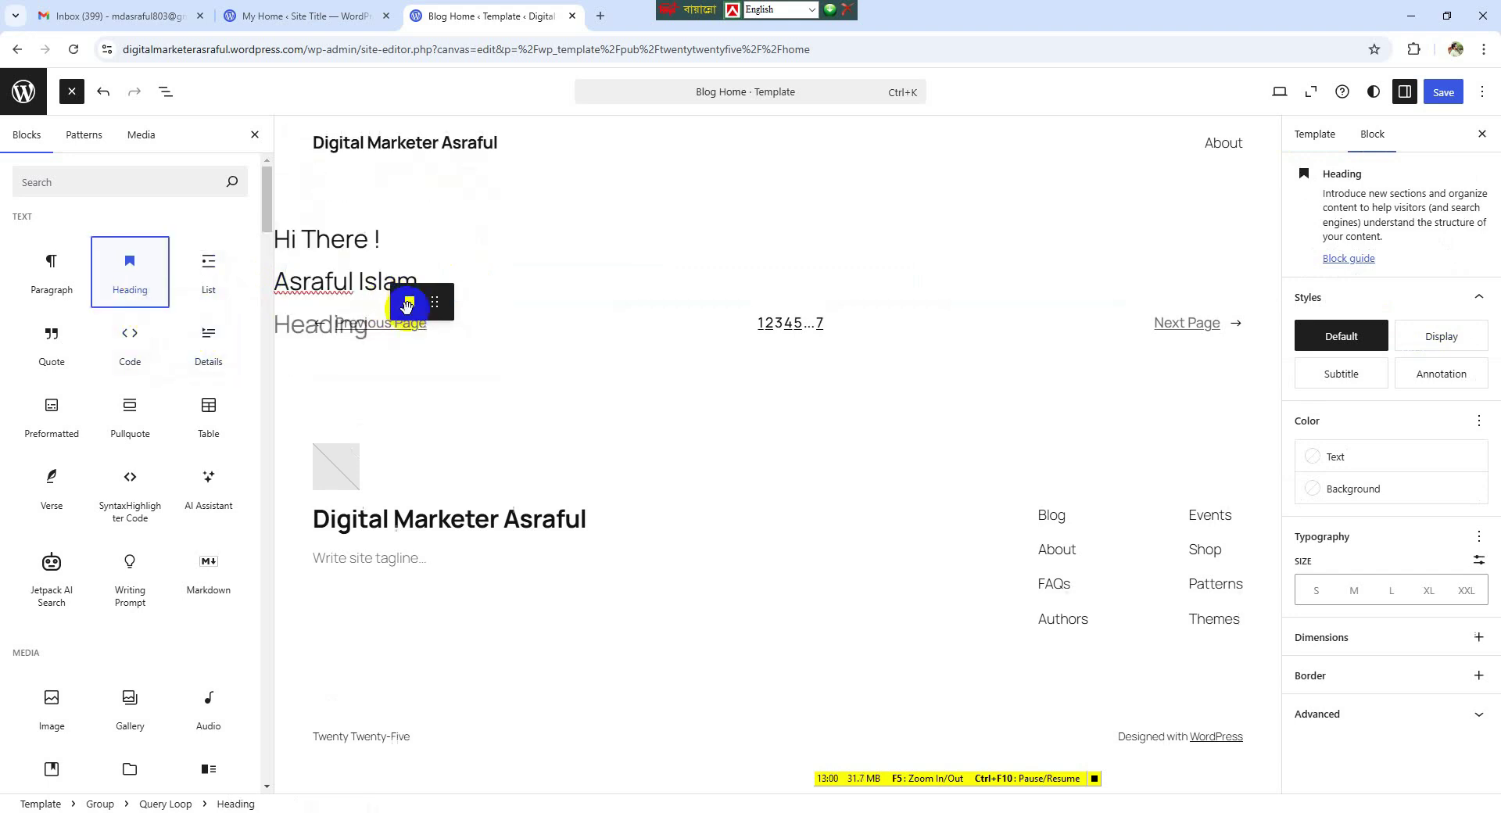
left_click(348, 330)
type("D")
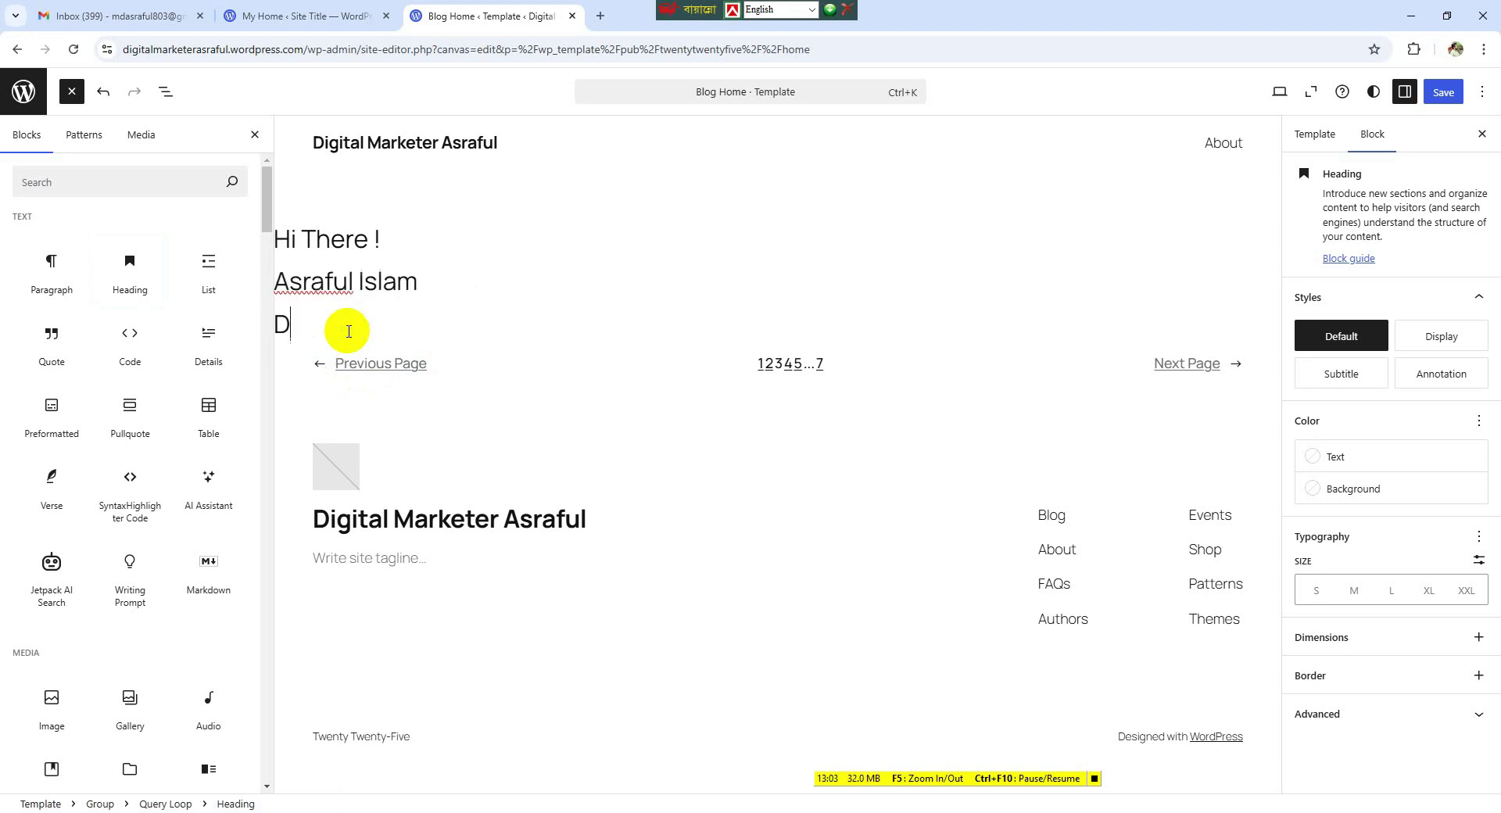
type("igital Marketer")
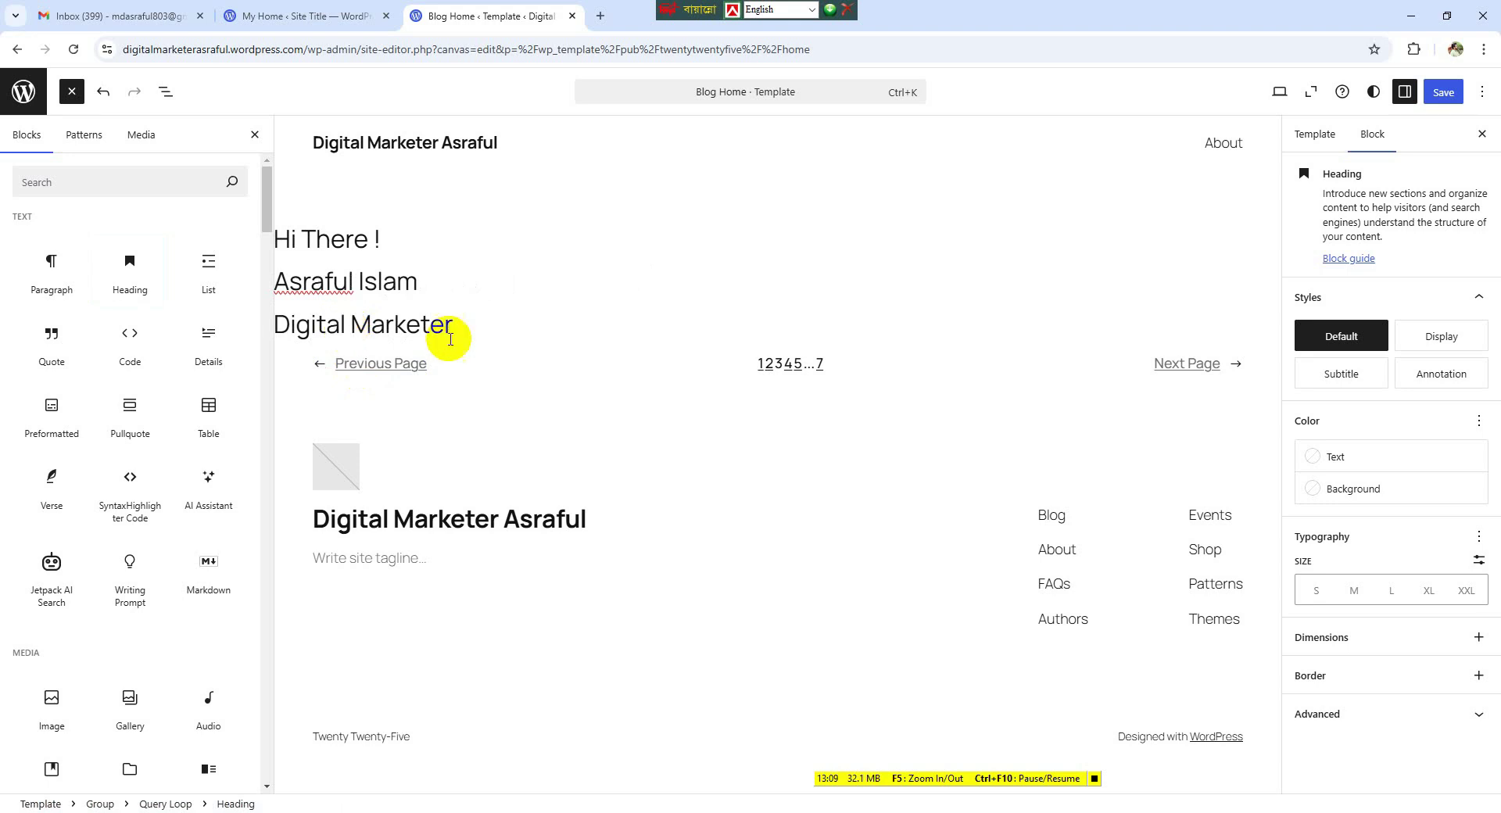
left_click_drag(467, 328, 262, 312)
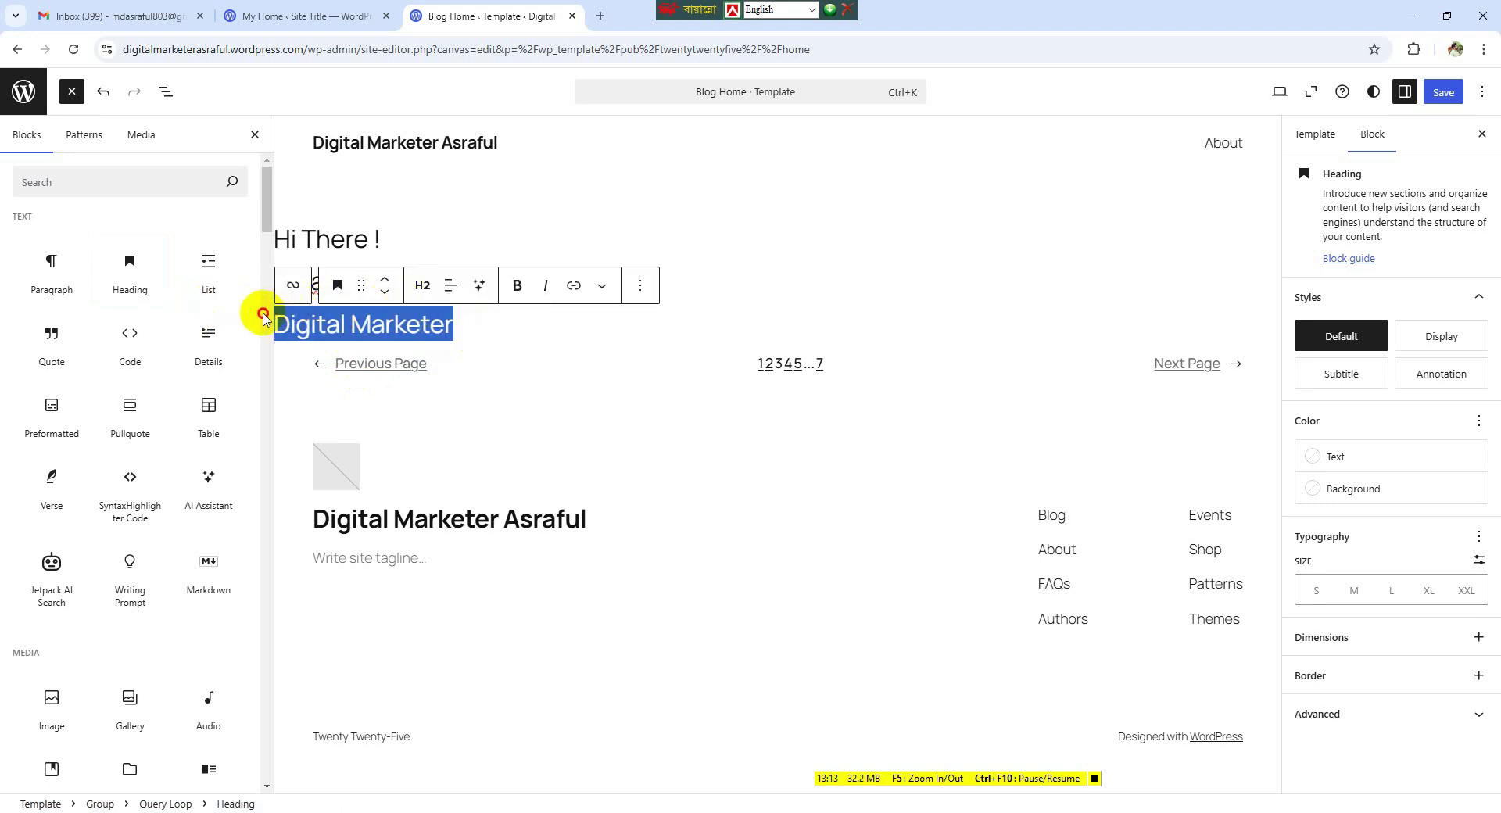
left_click(474, 318)
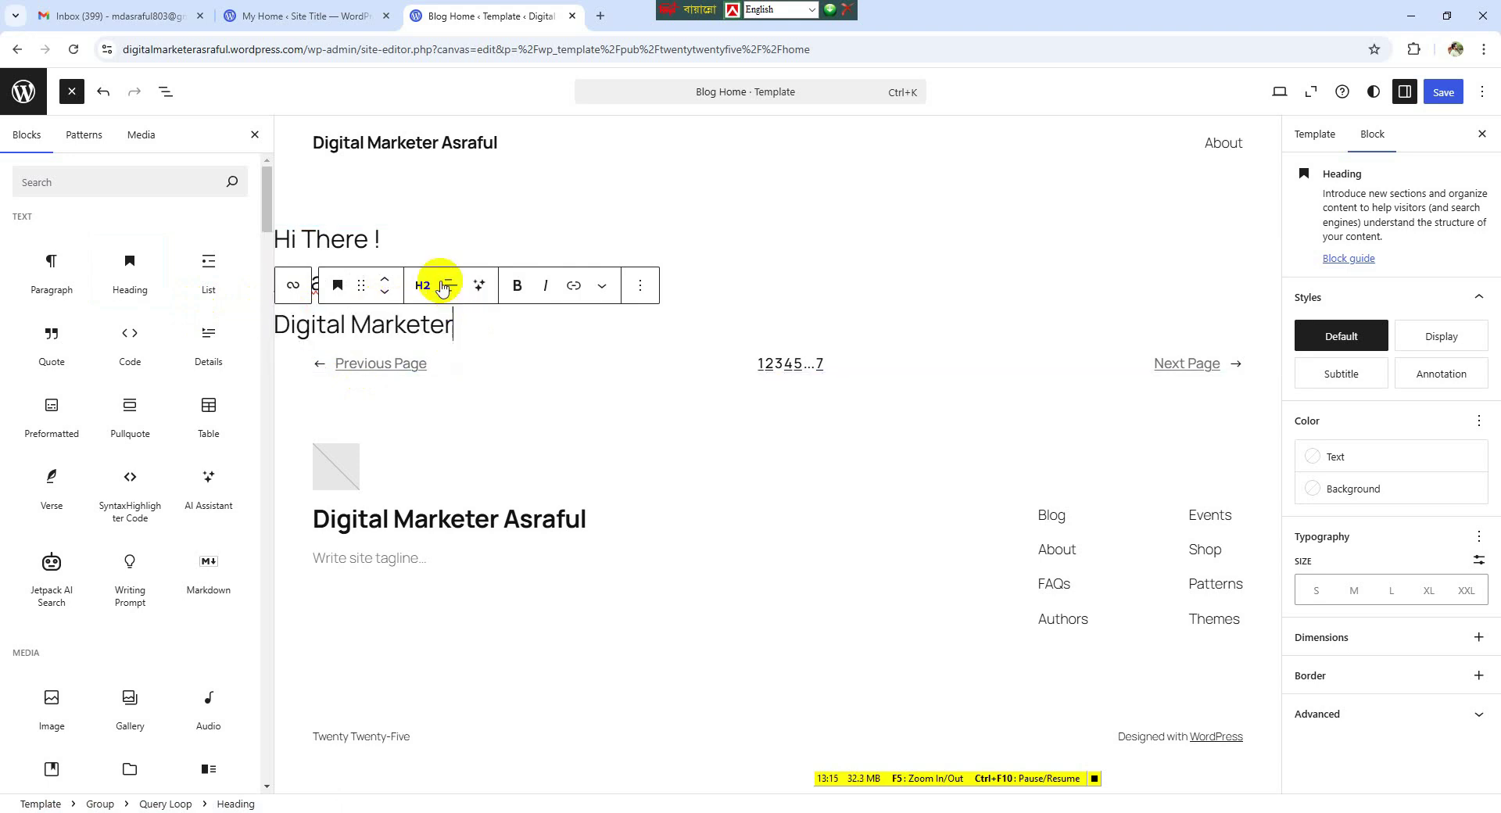
left_click(460, 208)
left_click(460, 208)
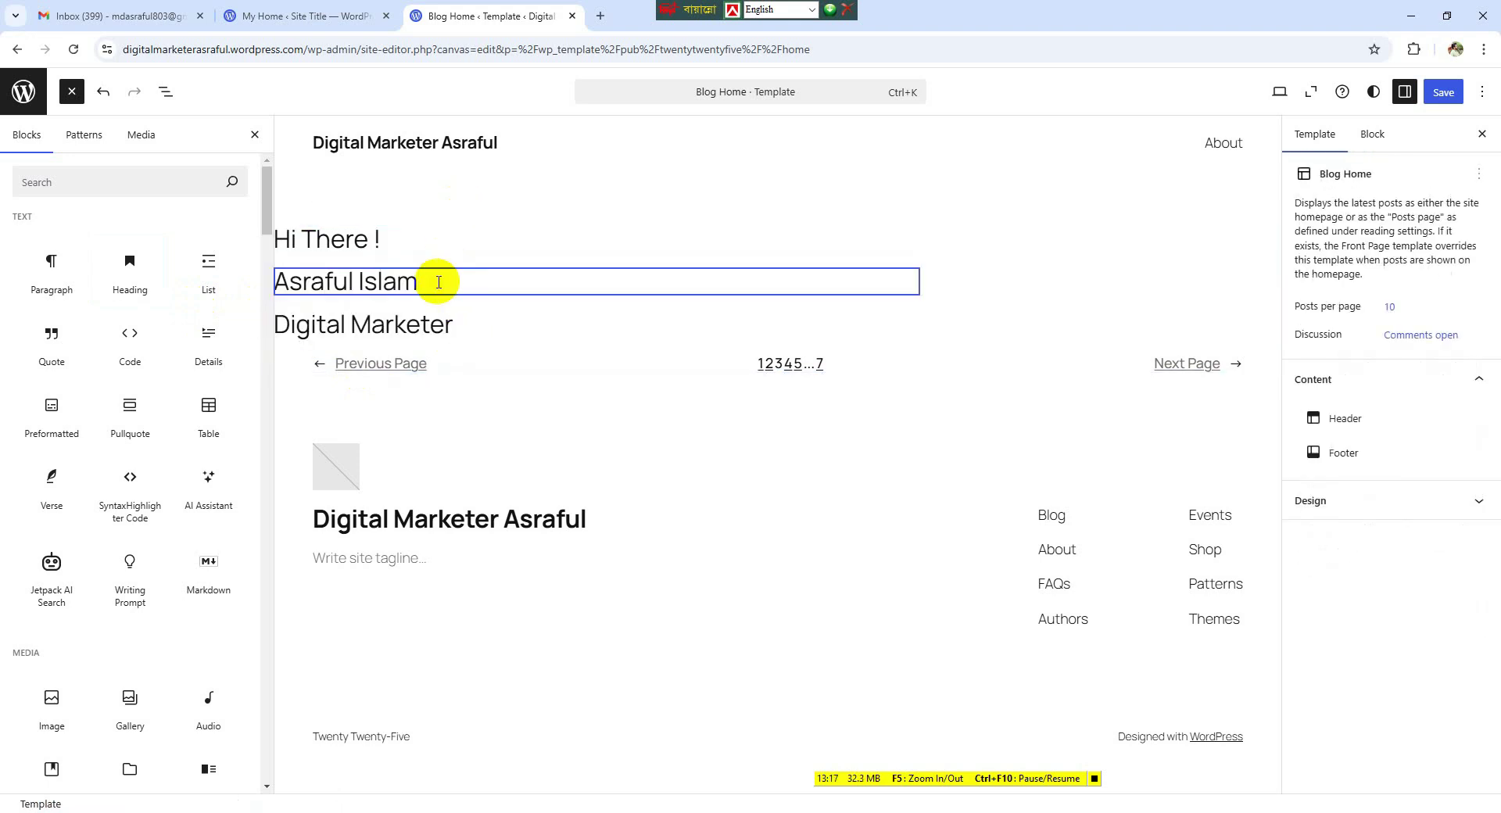
- Change the heading with the owner's name to level Heading 1
left_click(439, 282)
left_click_drag(420, 282, 260, 277)
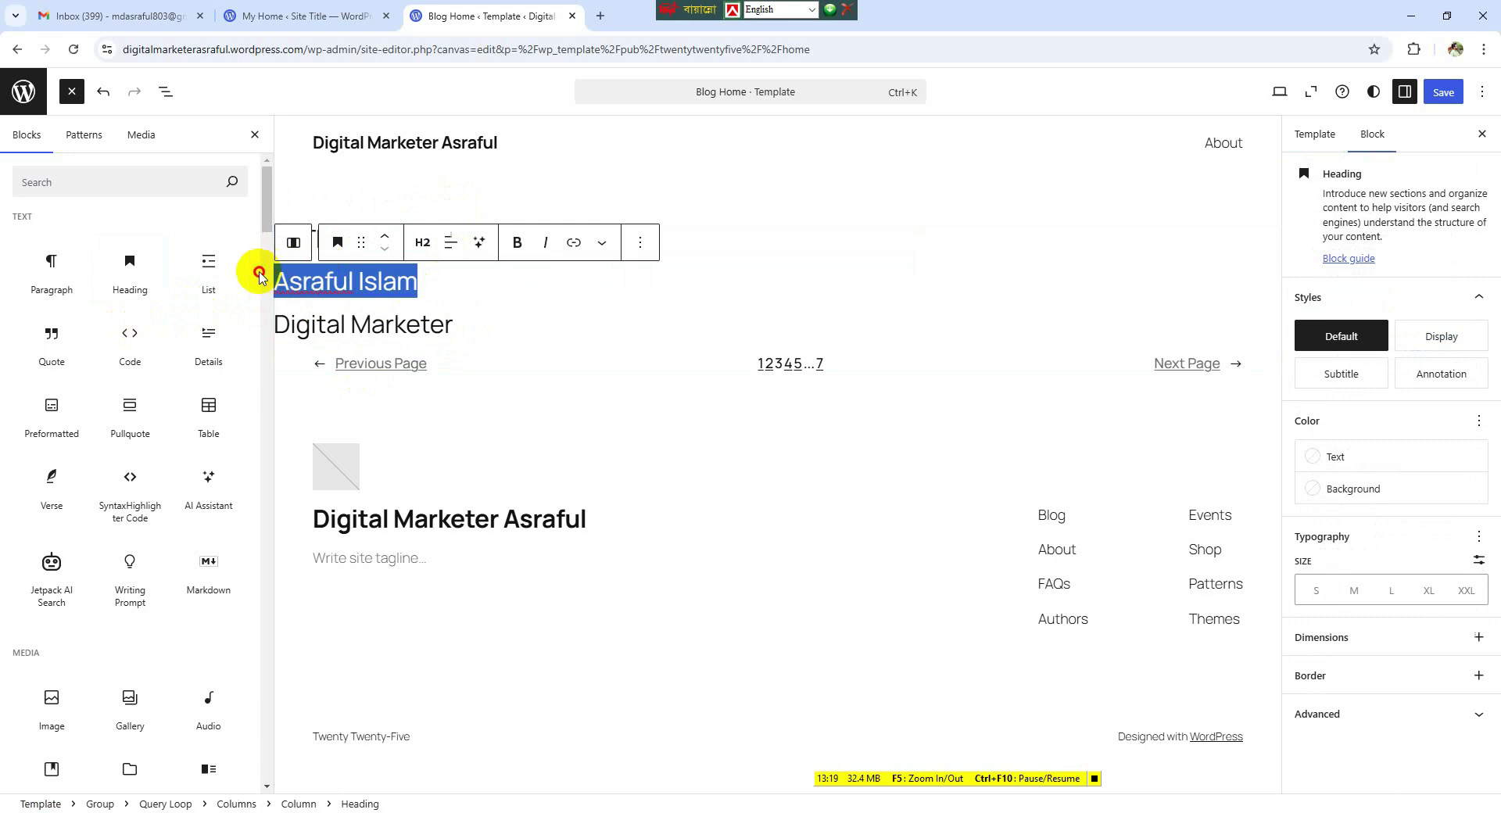
left_click(422, 244)
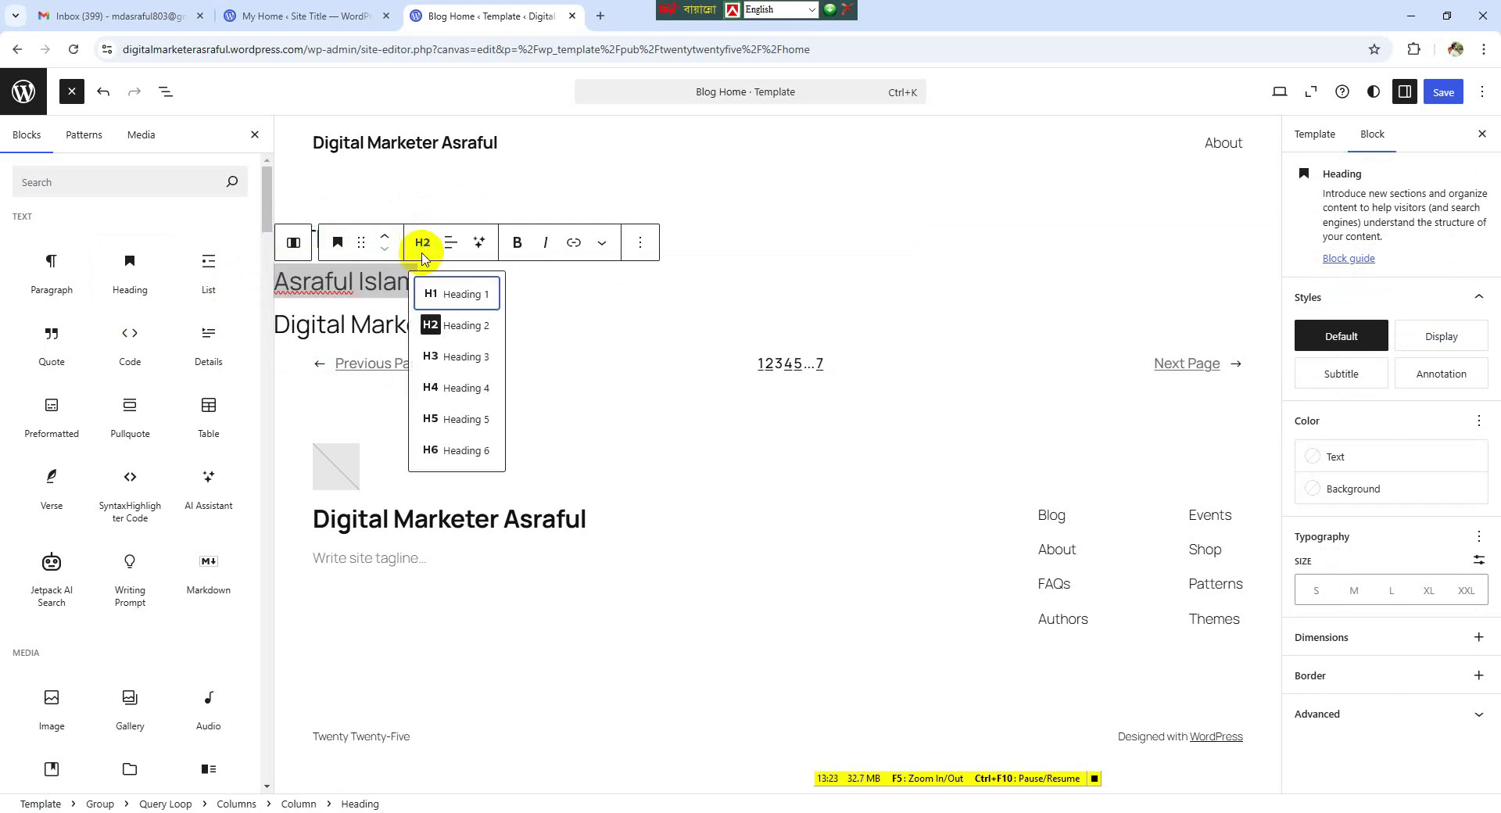
left_click(434, 295)
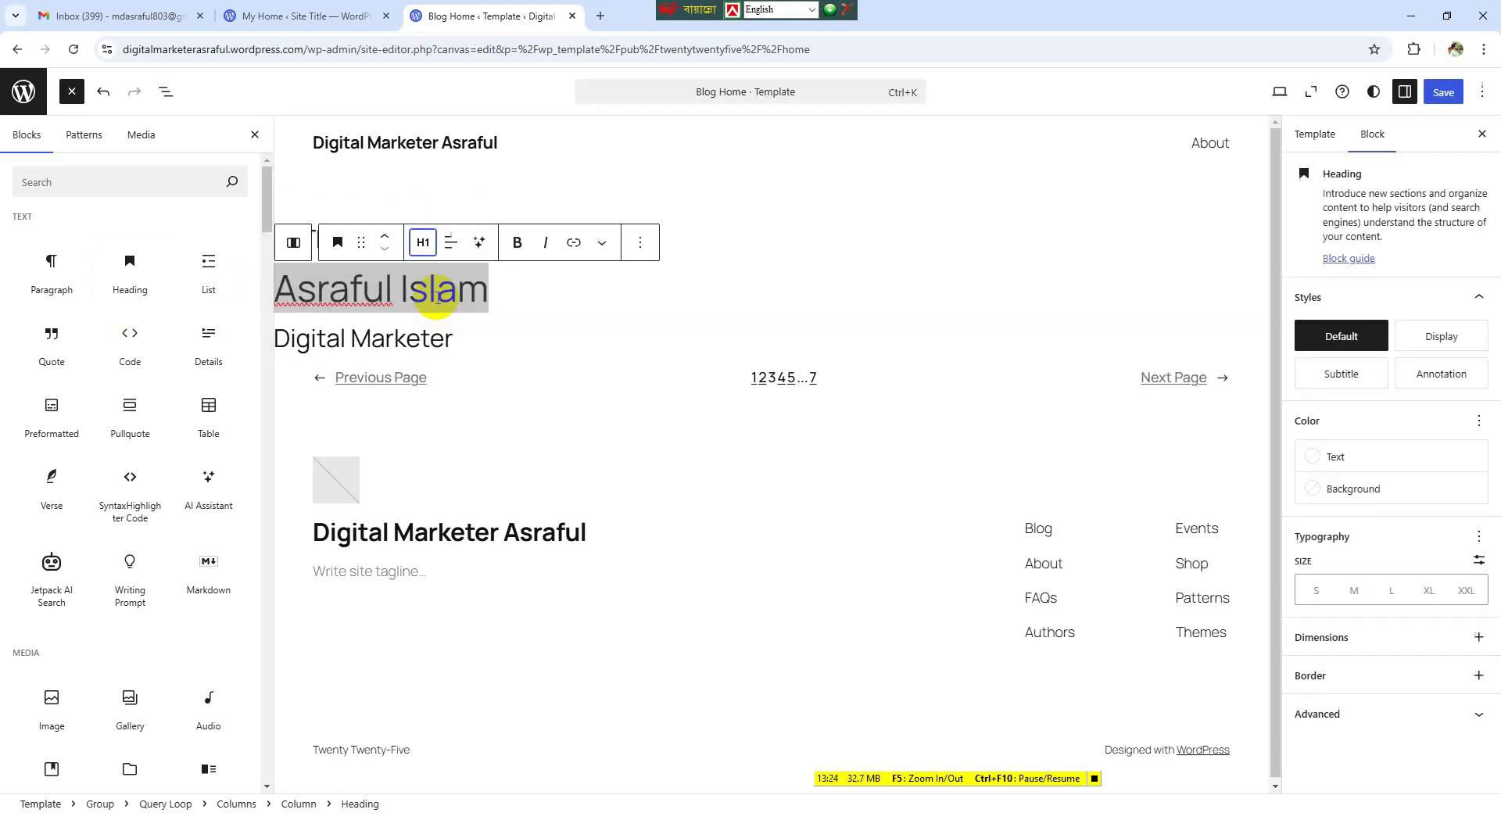
left_click(501, 284)
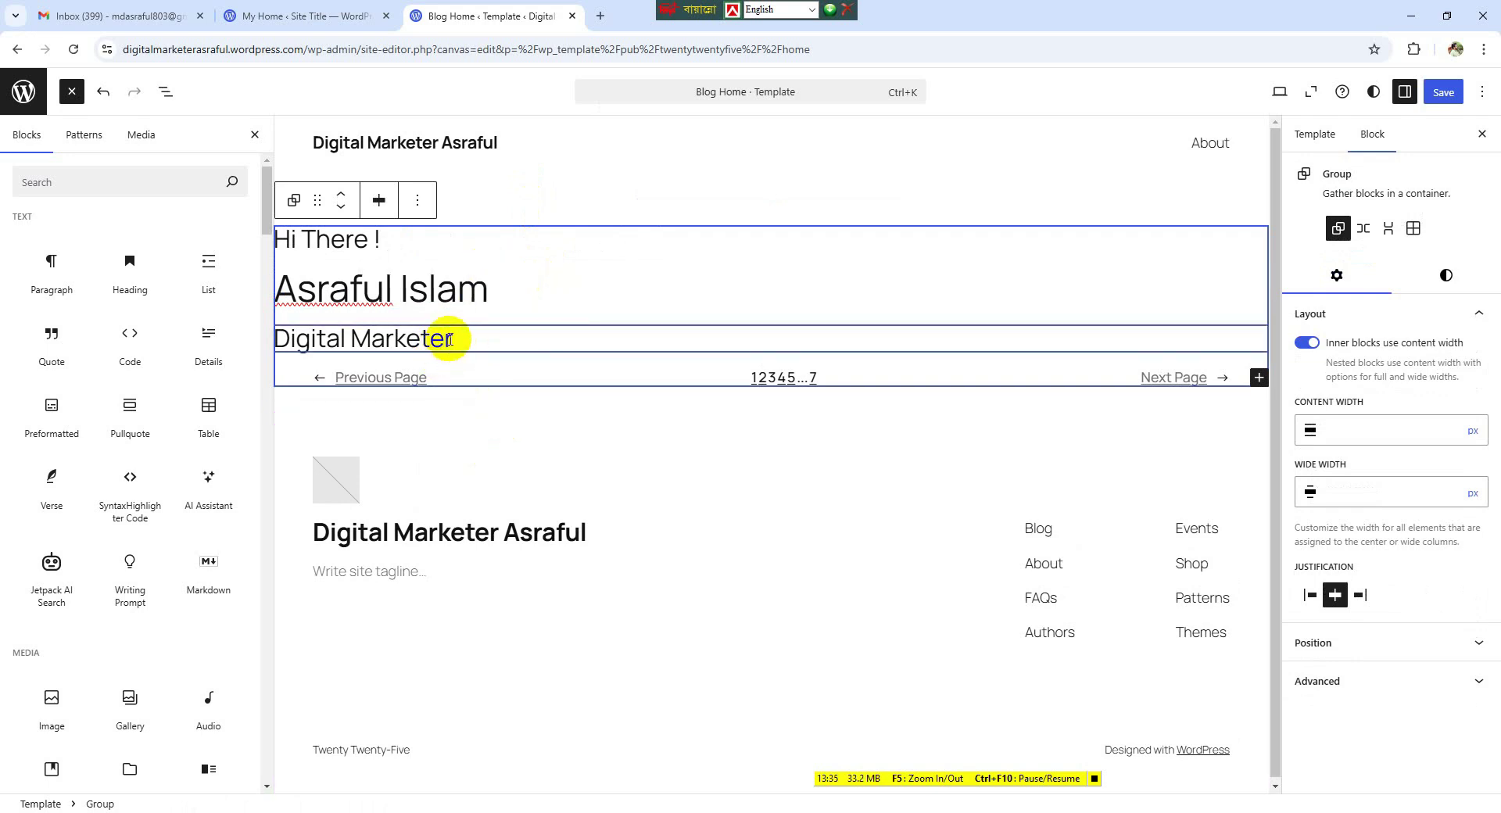
- Add a Paragraph block below the "Digital Marketer" heading reading "I am a professional digital marketer"
left_click_drag(57, 274, 427, 357)
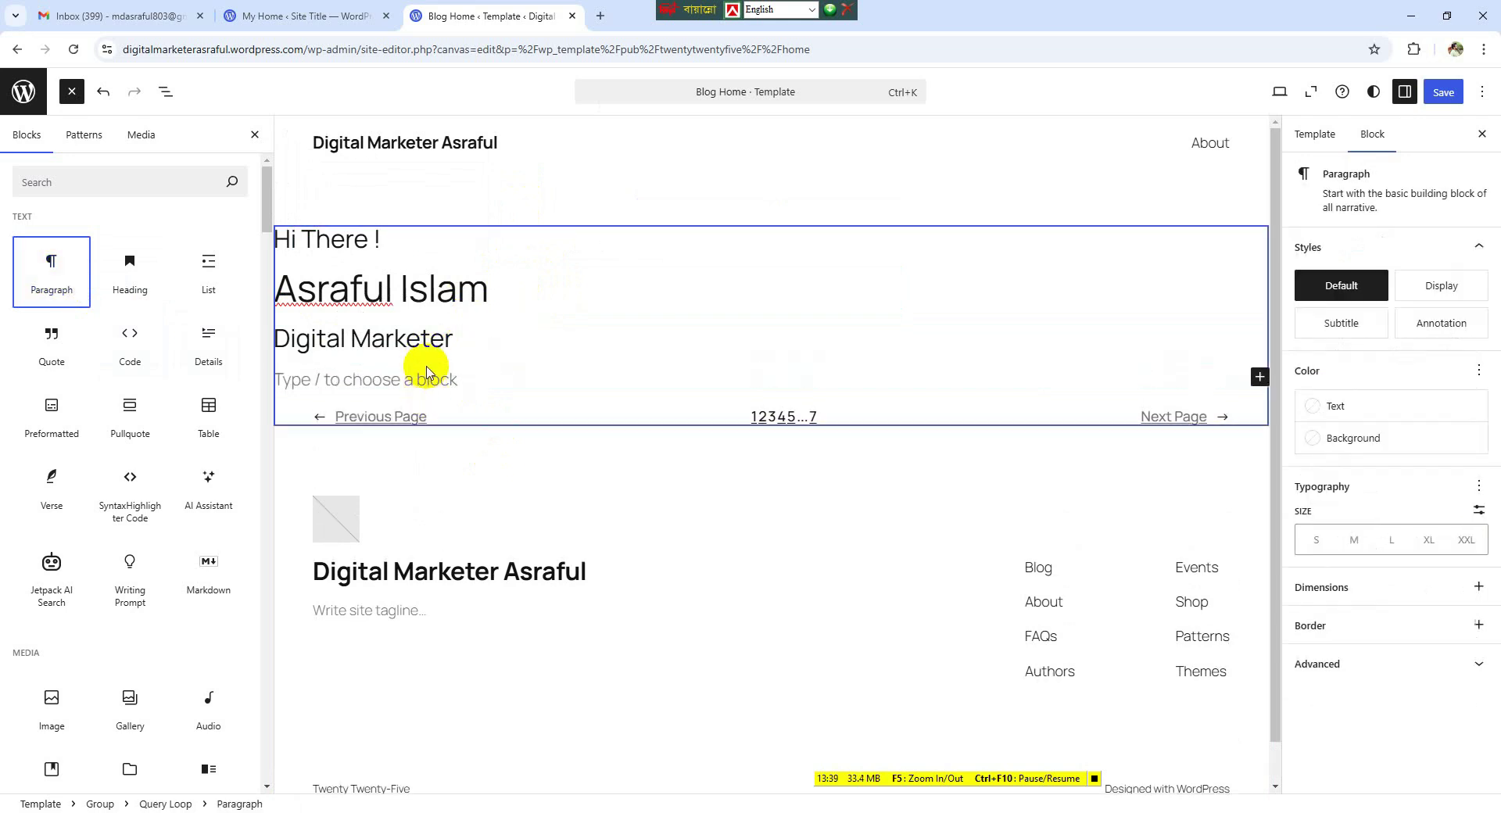
left_click(427, 379)
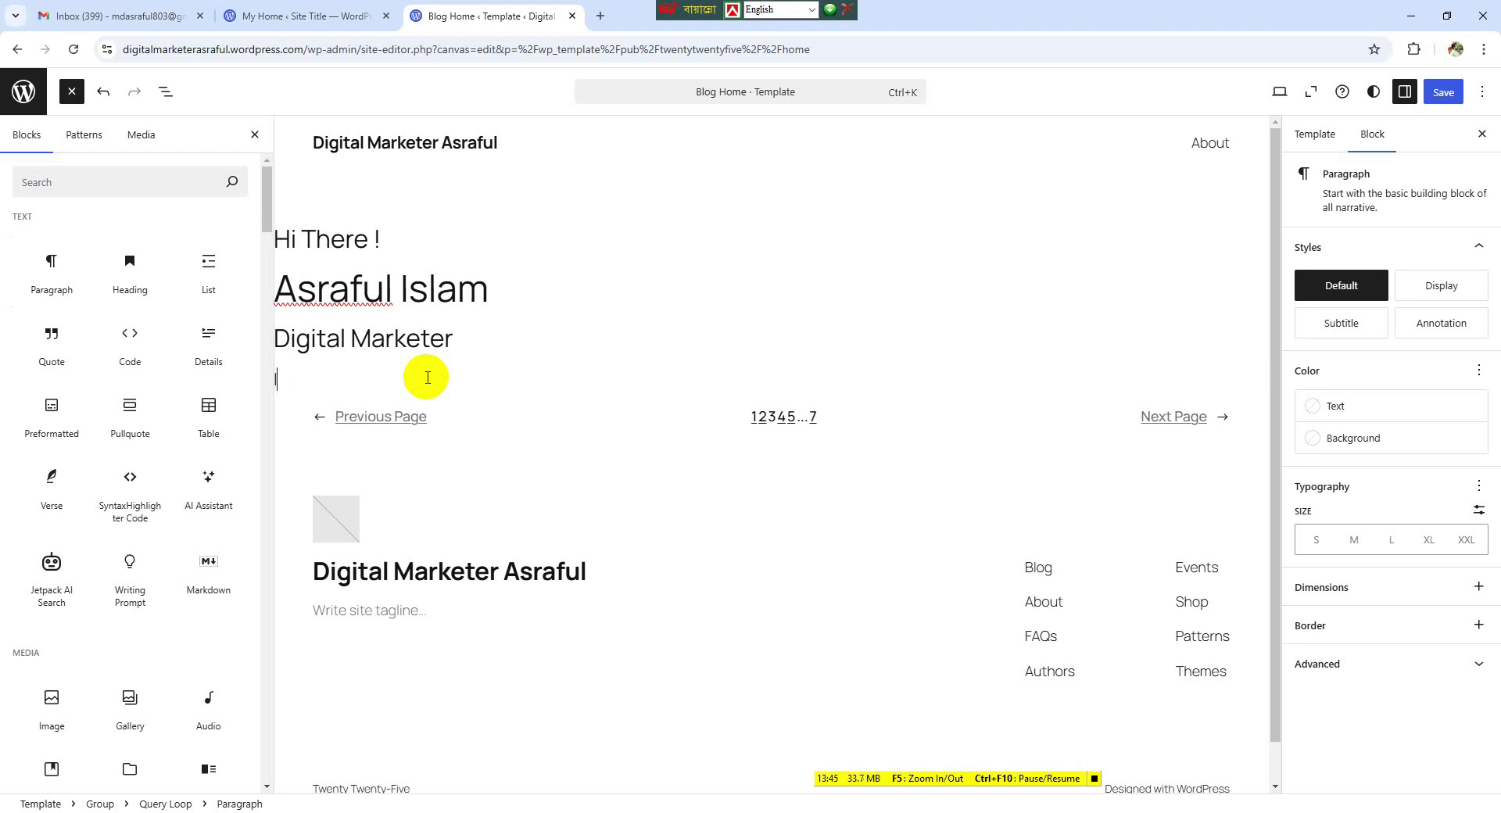
type("am a professional")
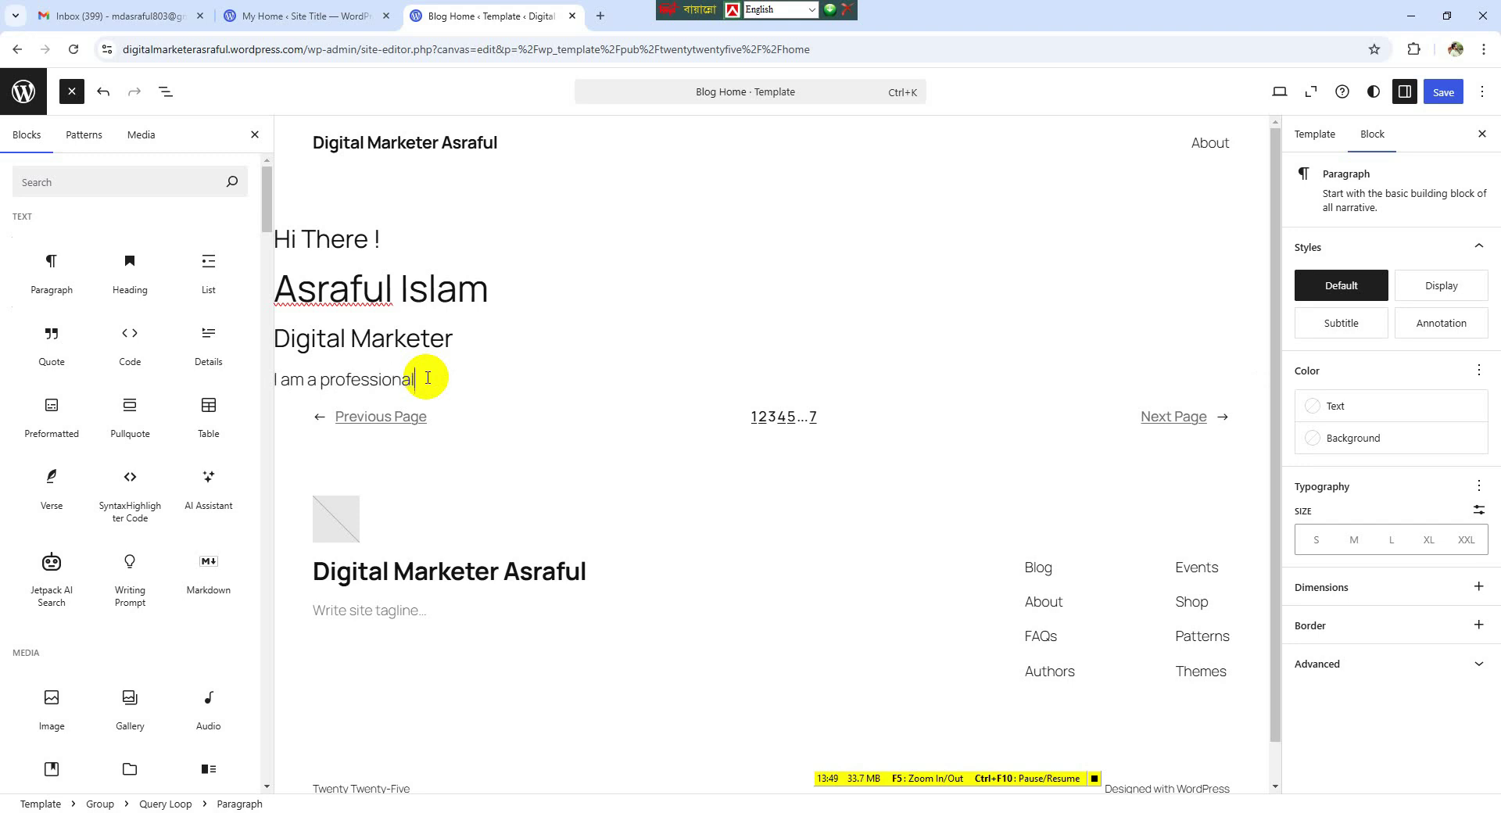
type(" digital marketer")
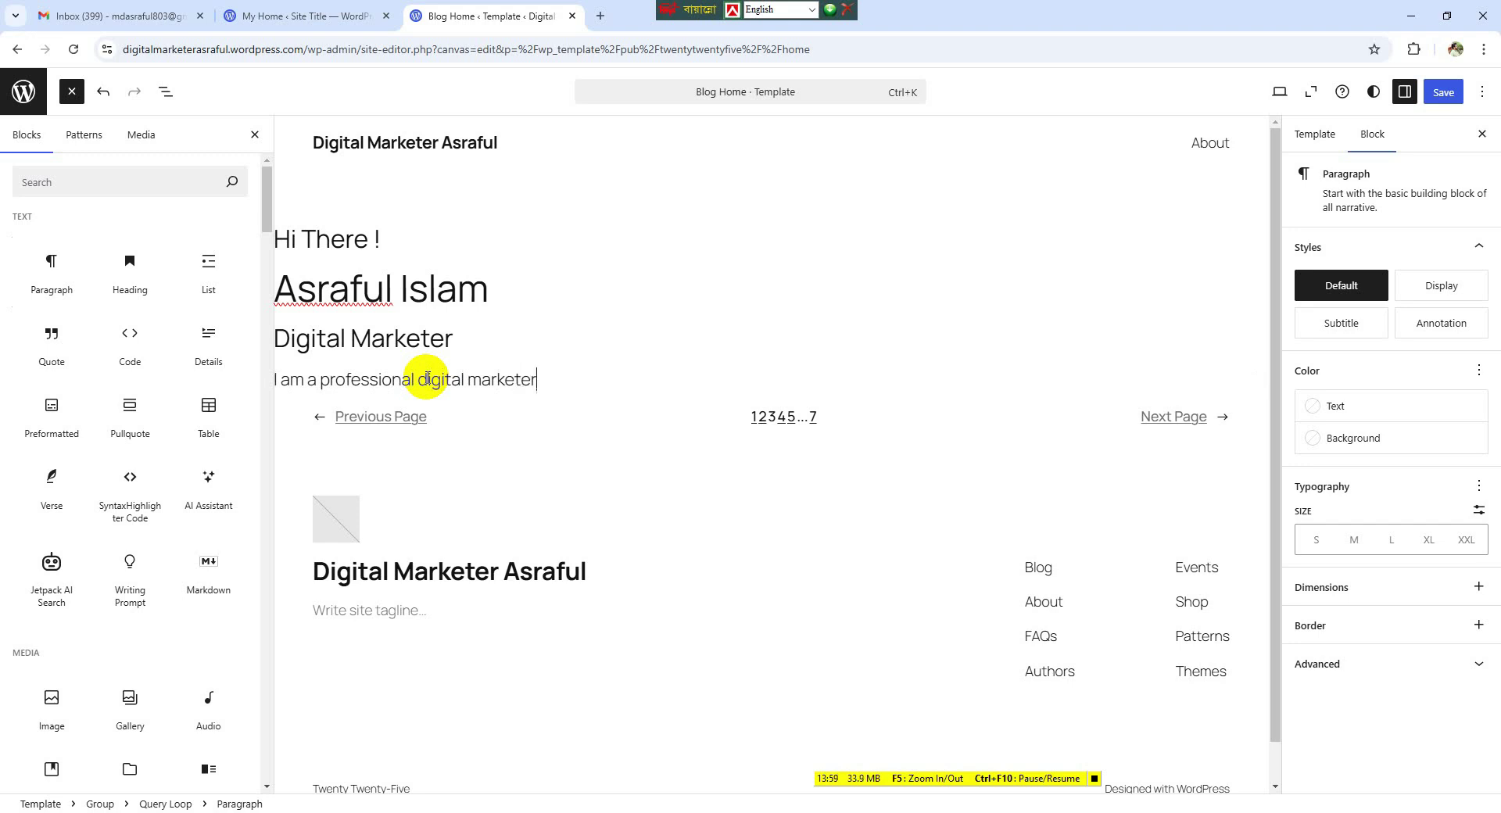
- Continue the introduction paragraph with ". I have almost 2 years experiences in this sector. I have done lots of project on"
type(". I have almost 2 ye")
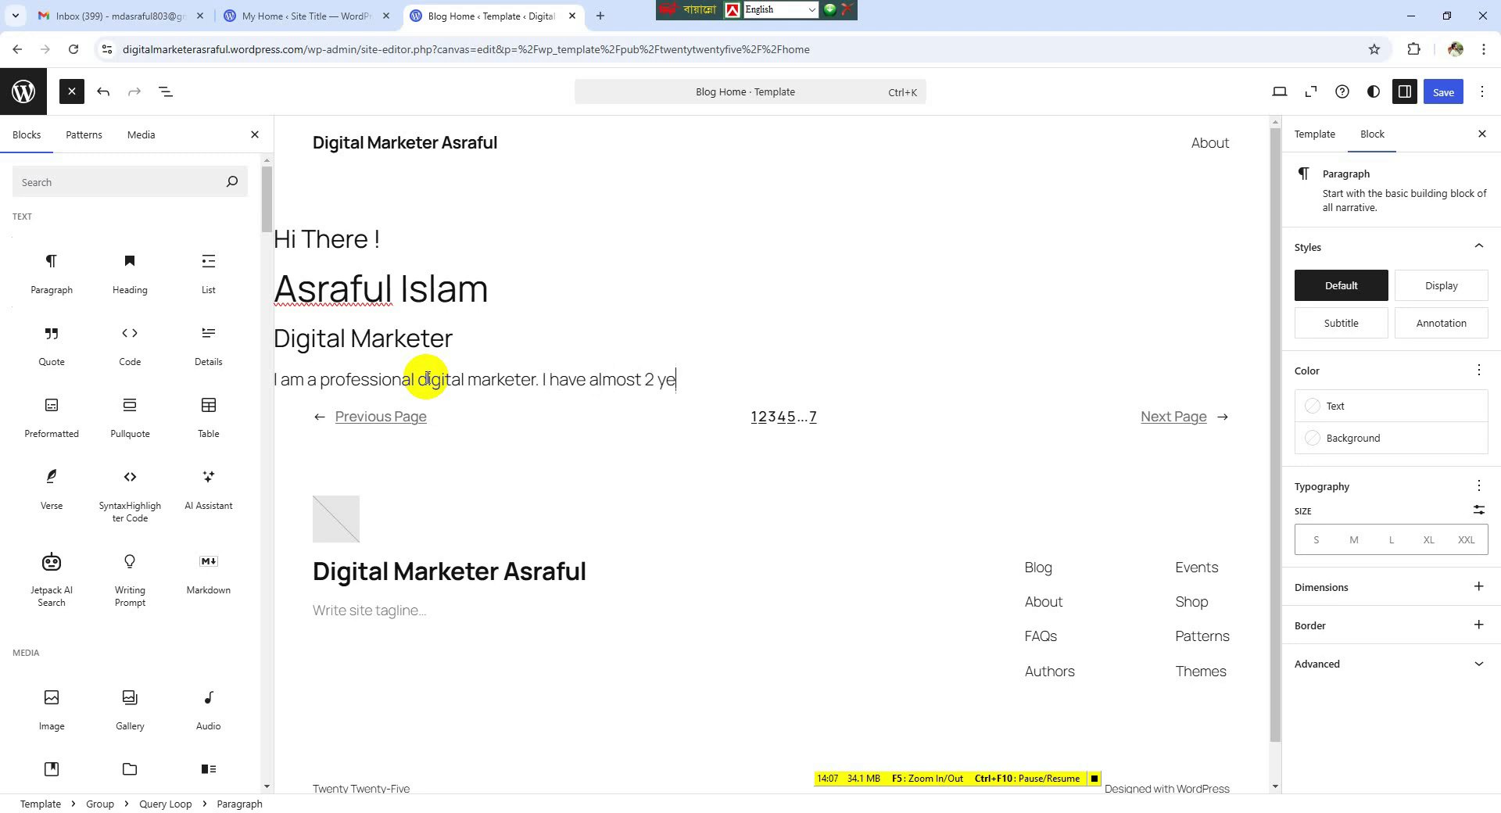
type("ars exper")
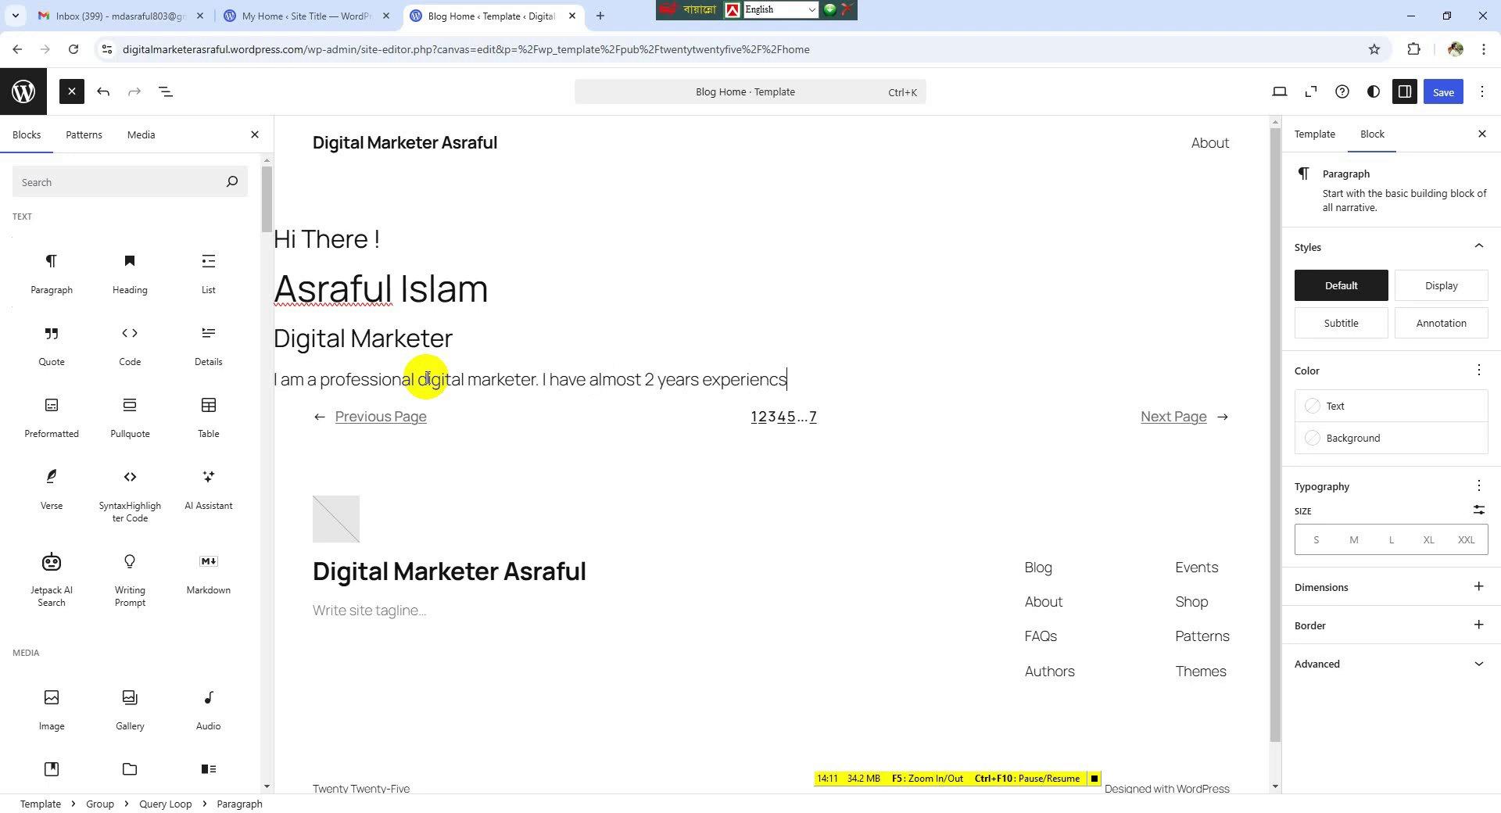
type("iences")
type("in this sector. I h")
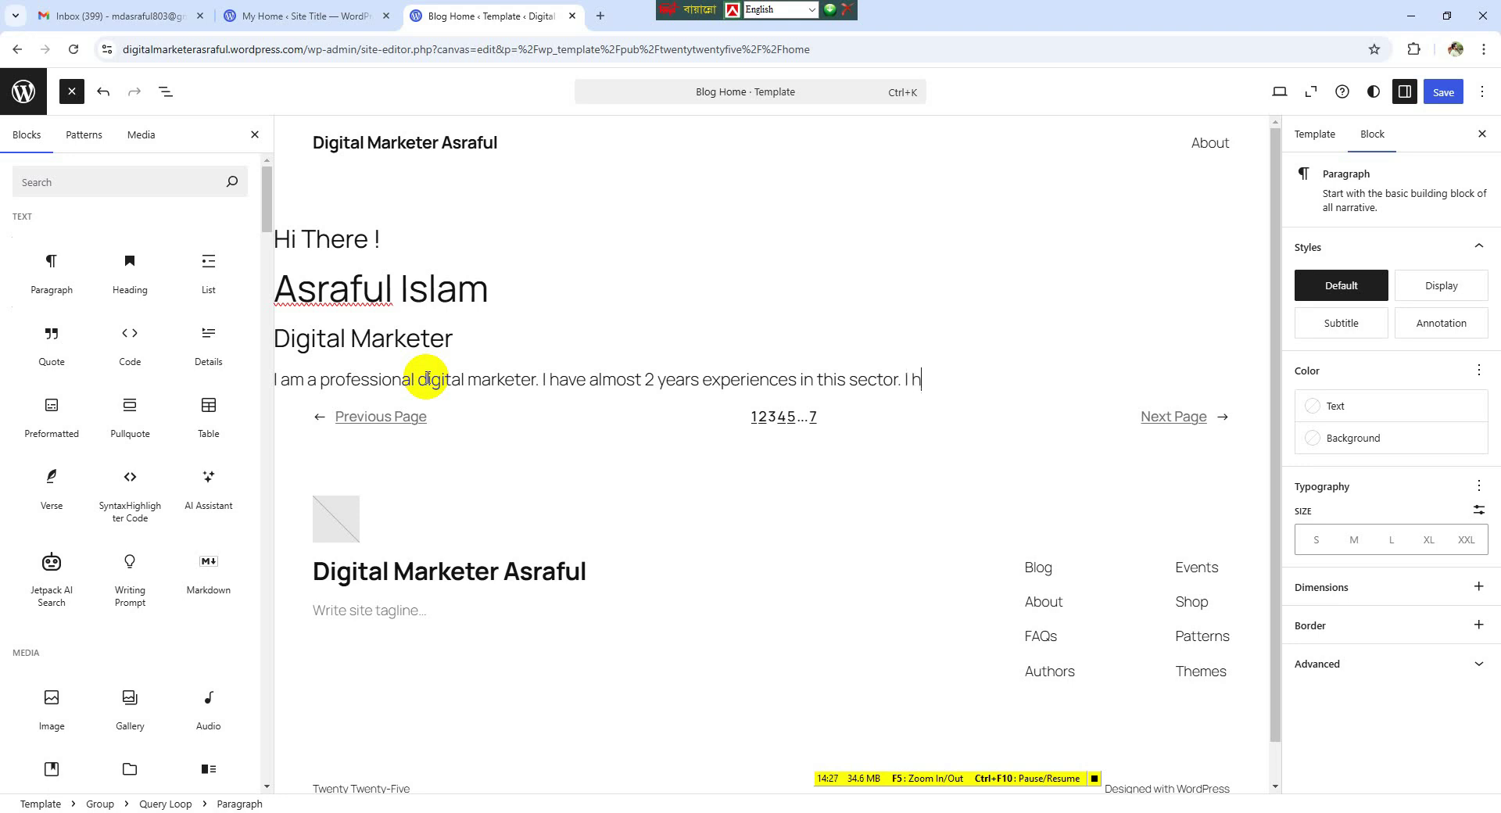
type("done lots of project on")
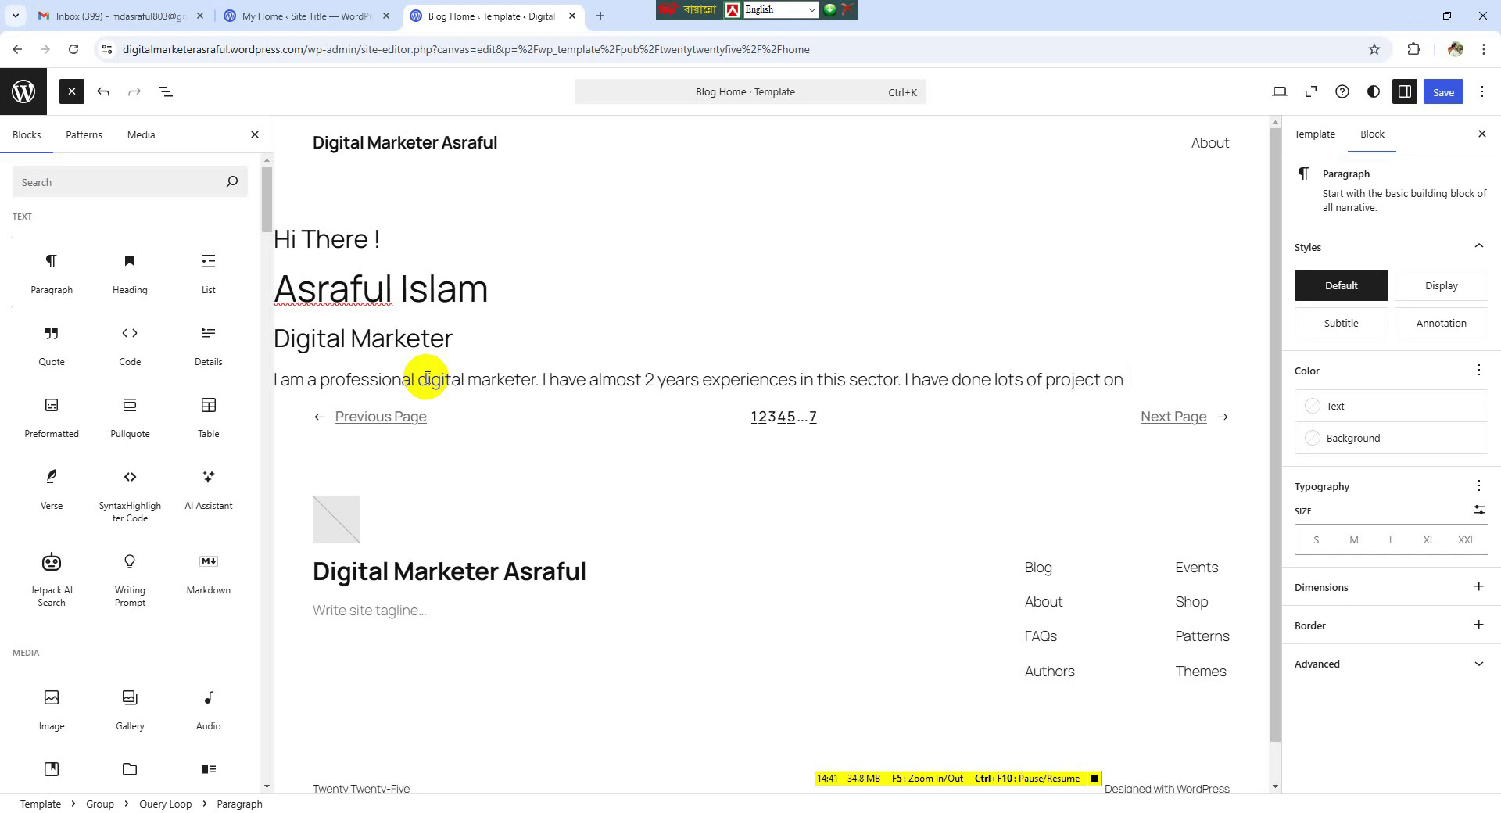
left_click(584, 245)
left_click(962, 252)
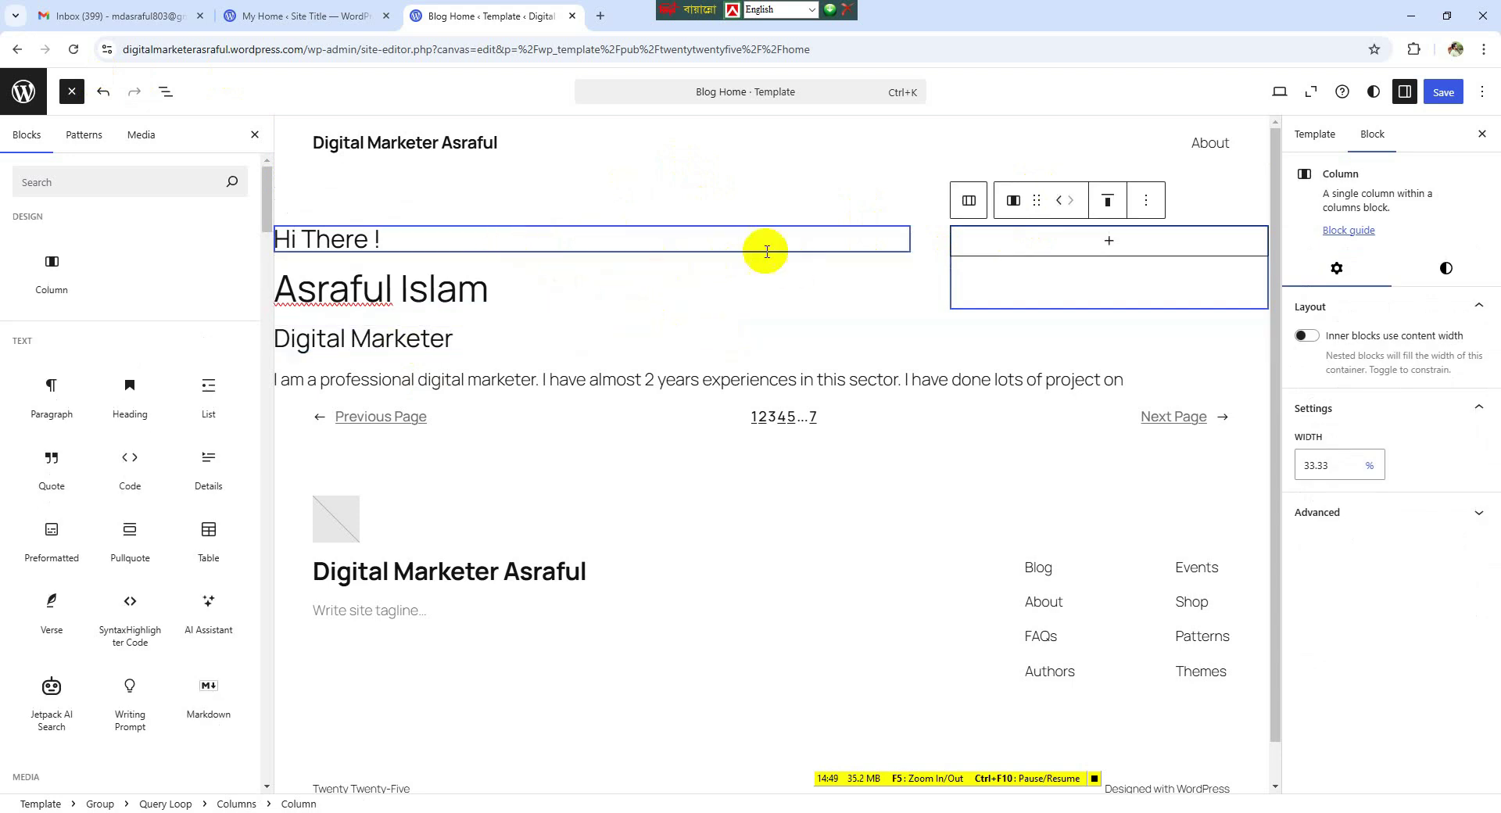
left_click(793, 250)
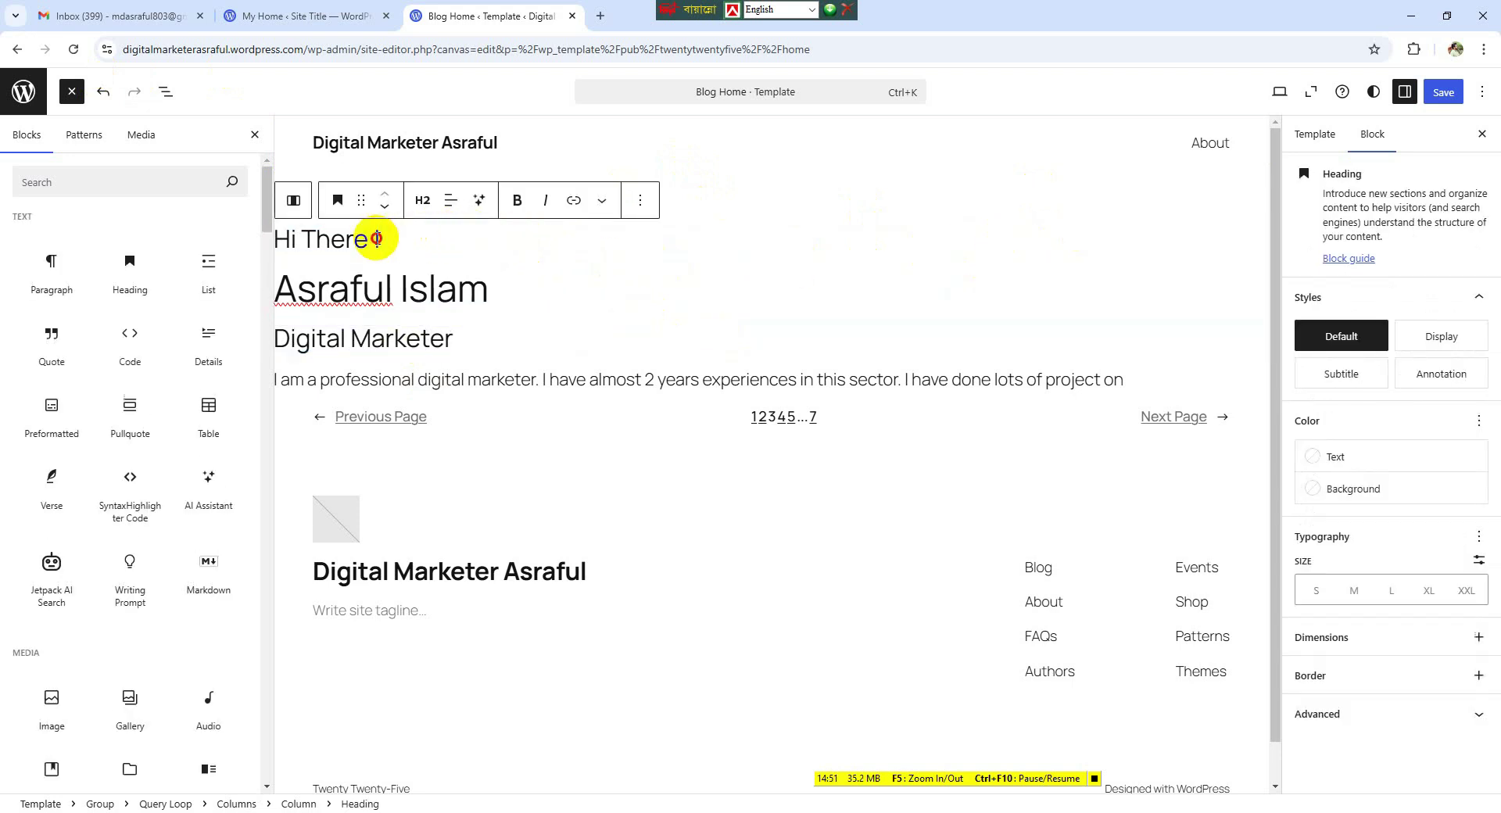
left_click(485, 294)
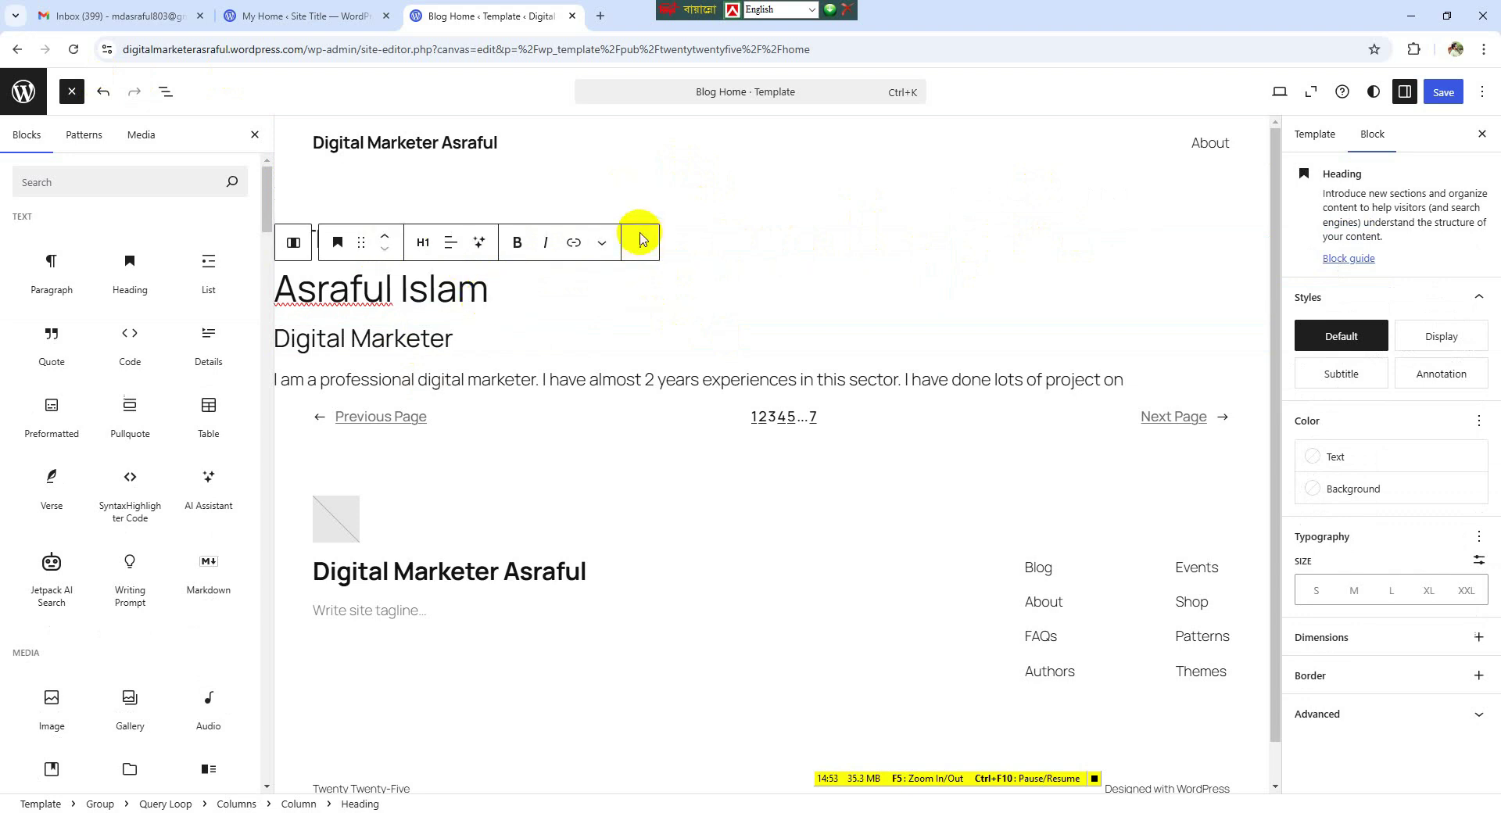
left_click(416, 207)
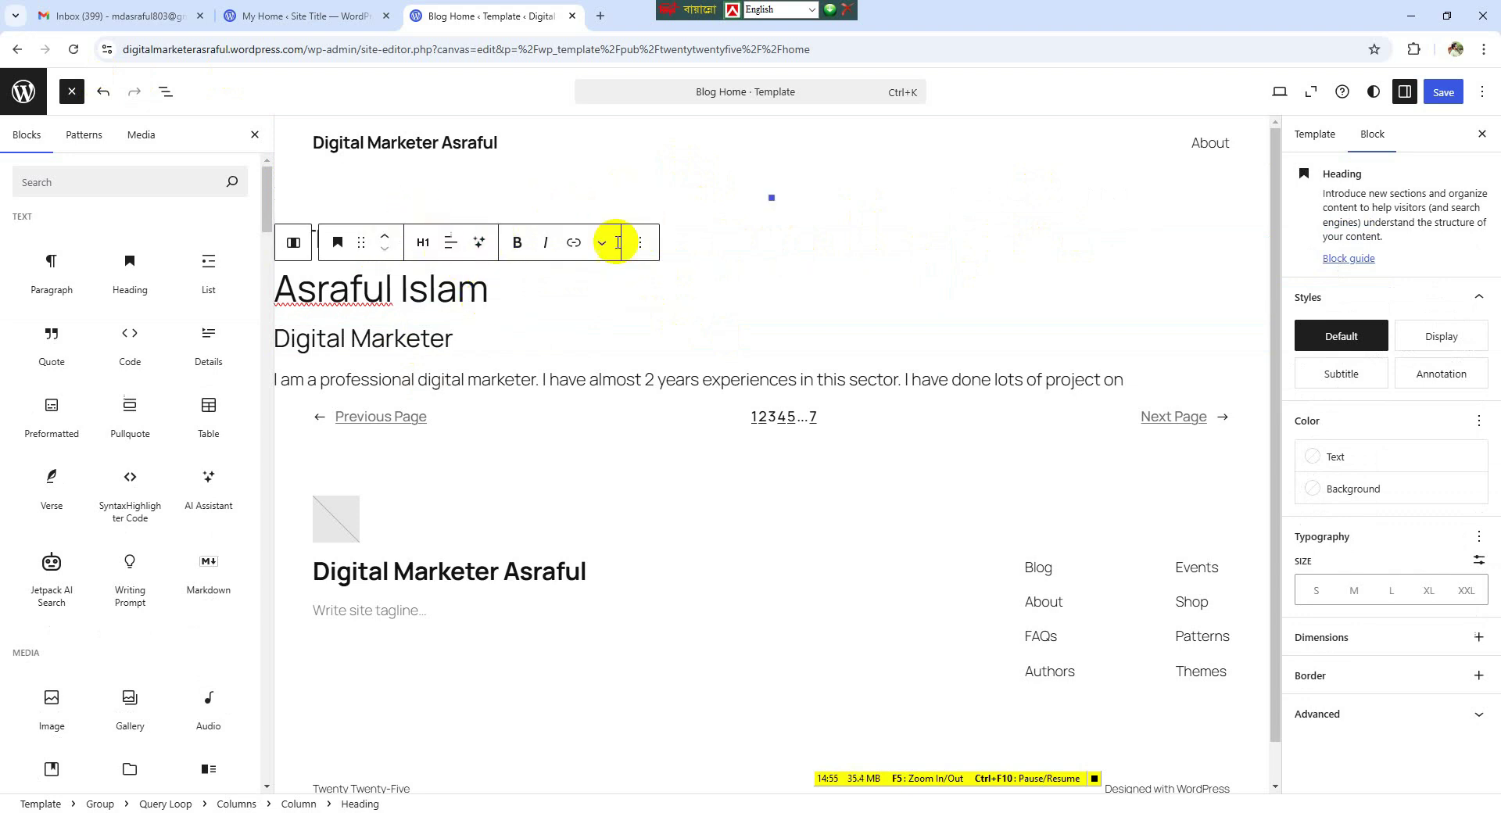
left_click(712, 225)
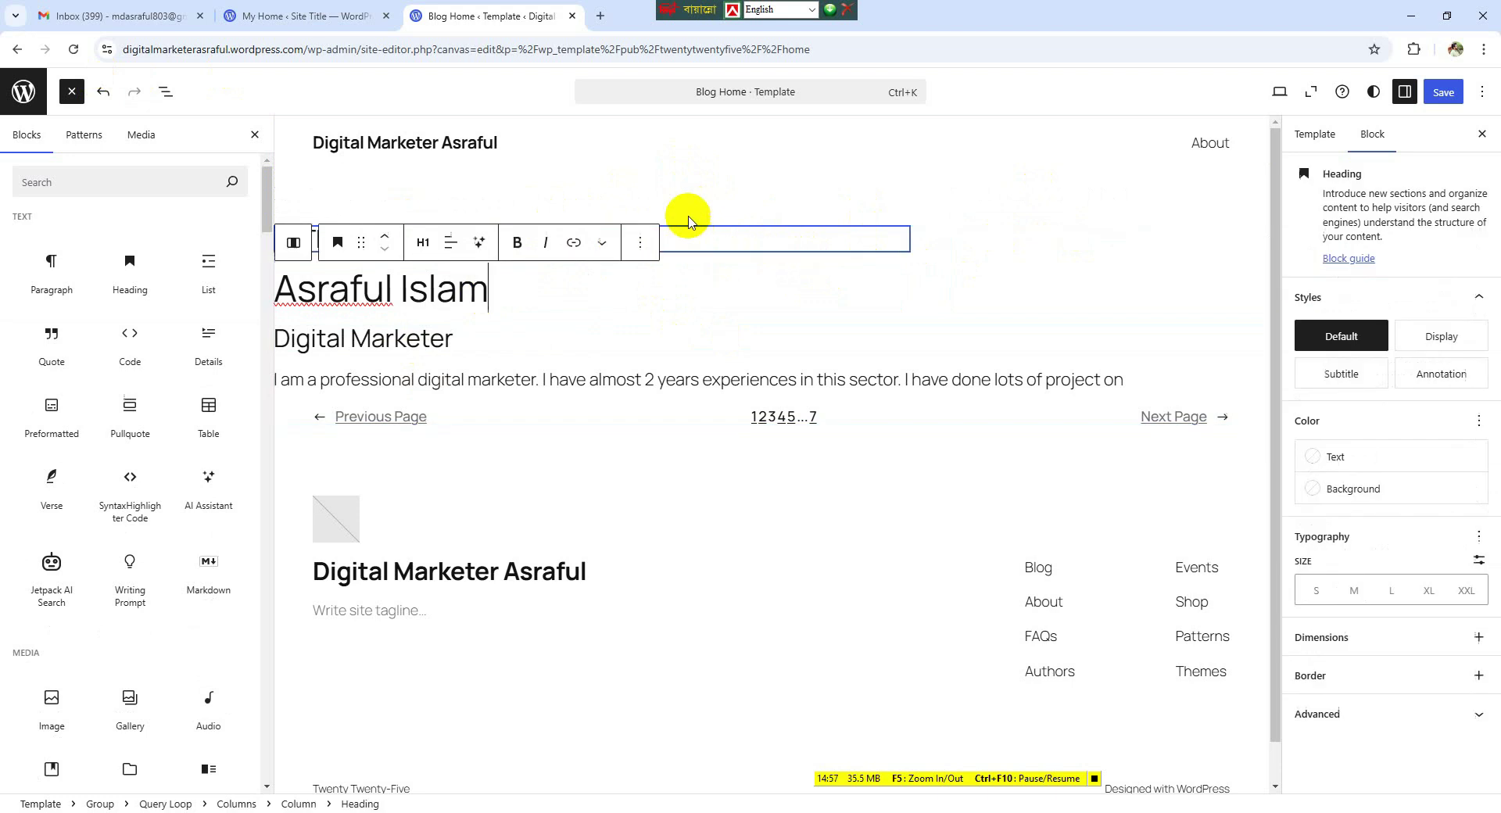
left_click(827, 233)
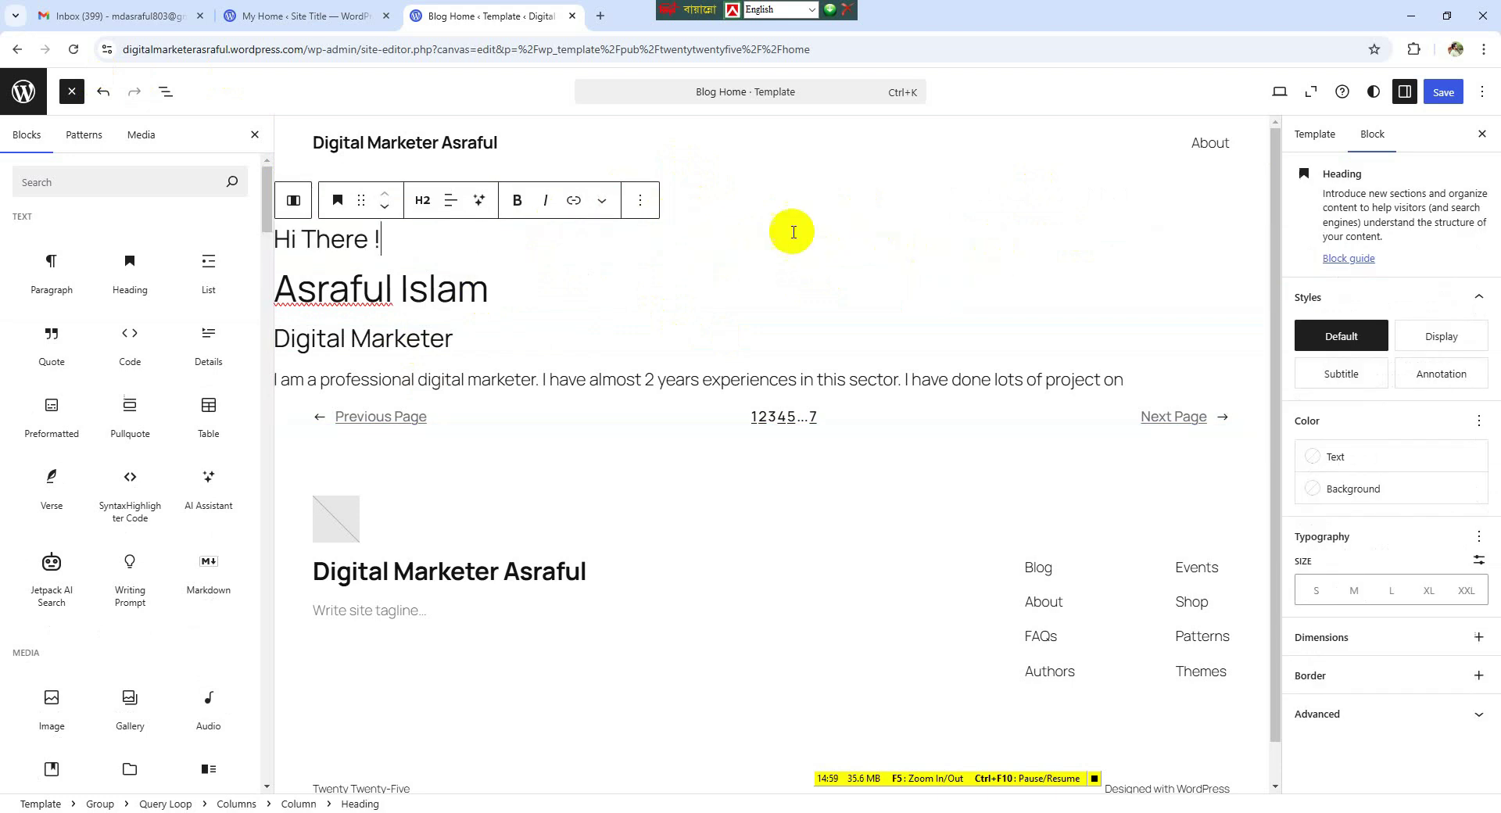
left_click(396, 279)
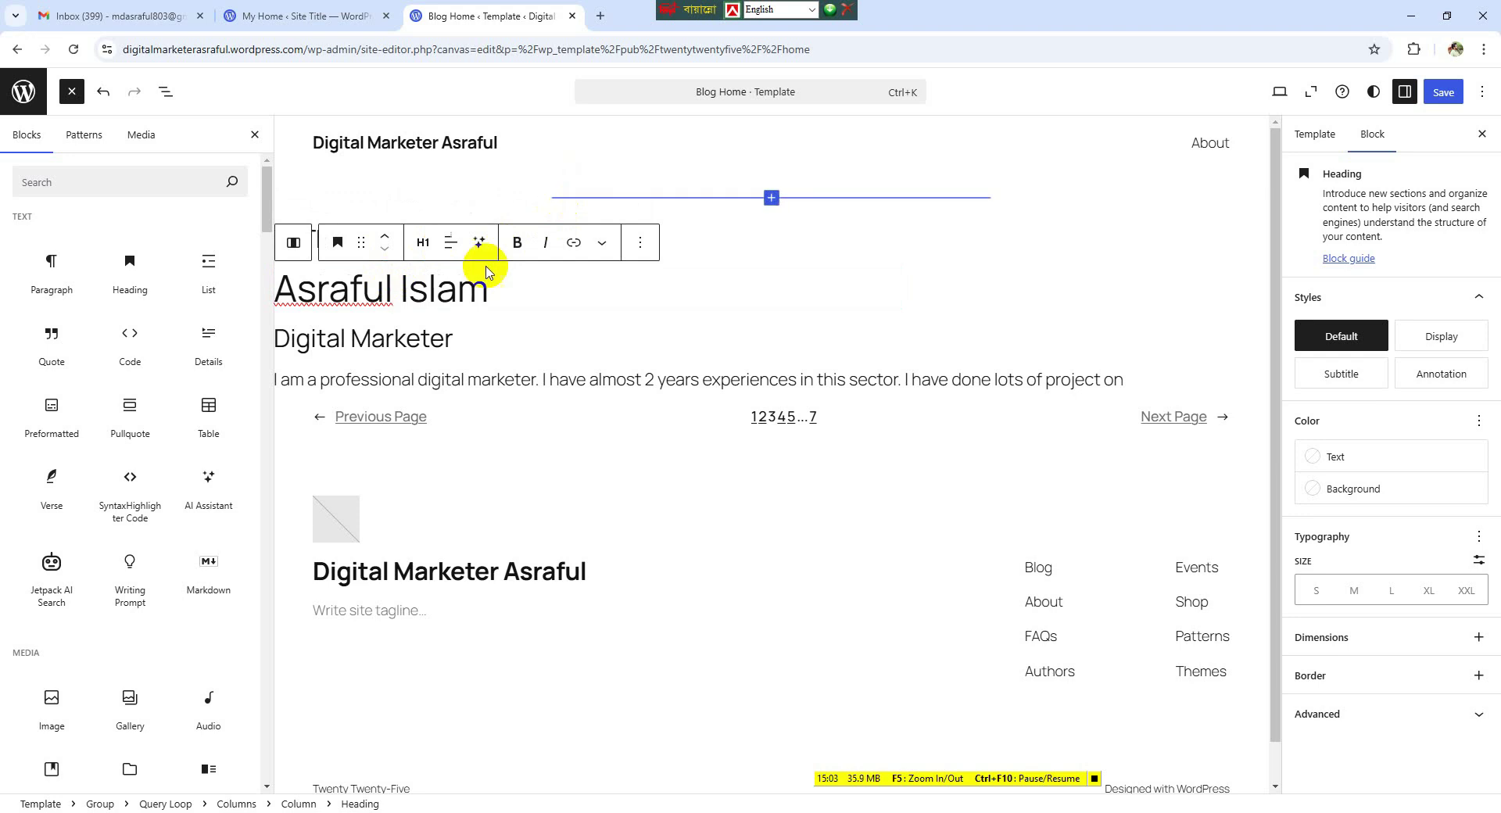
left_click(470, 321)
left_click(472, 291)
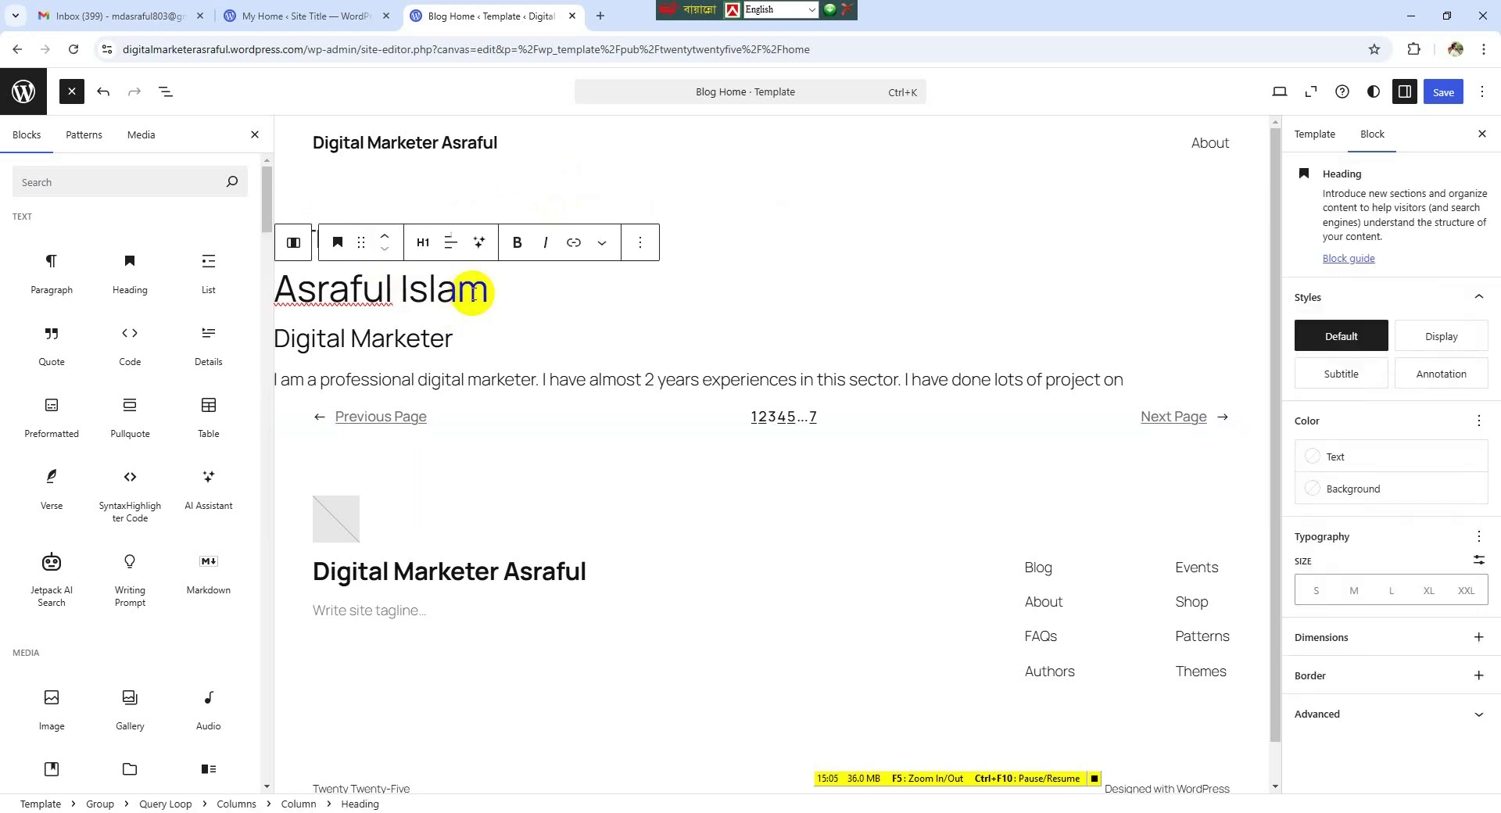
left_click(735, 258)
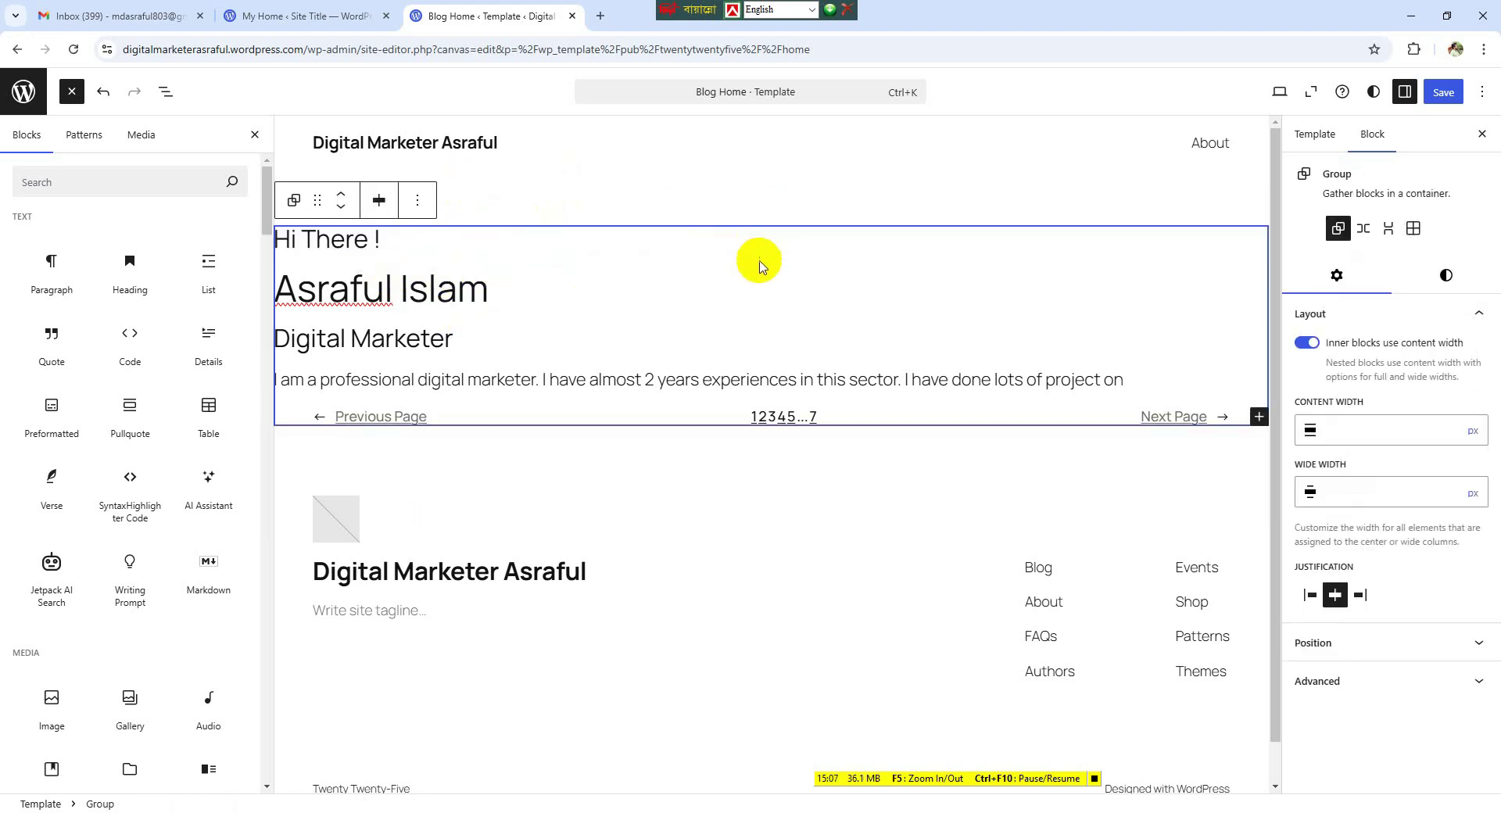
left_click(536, 235)
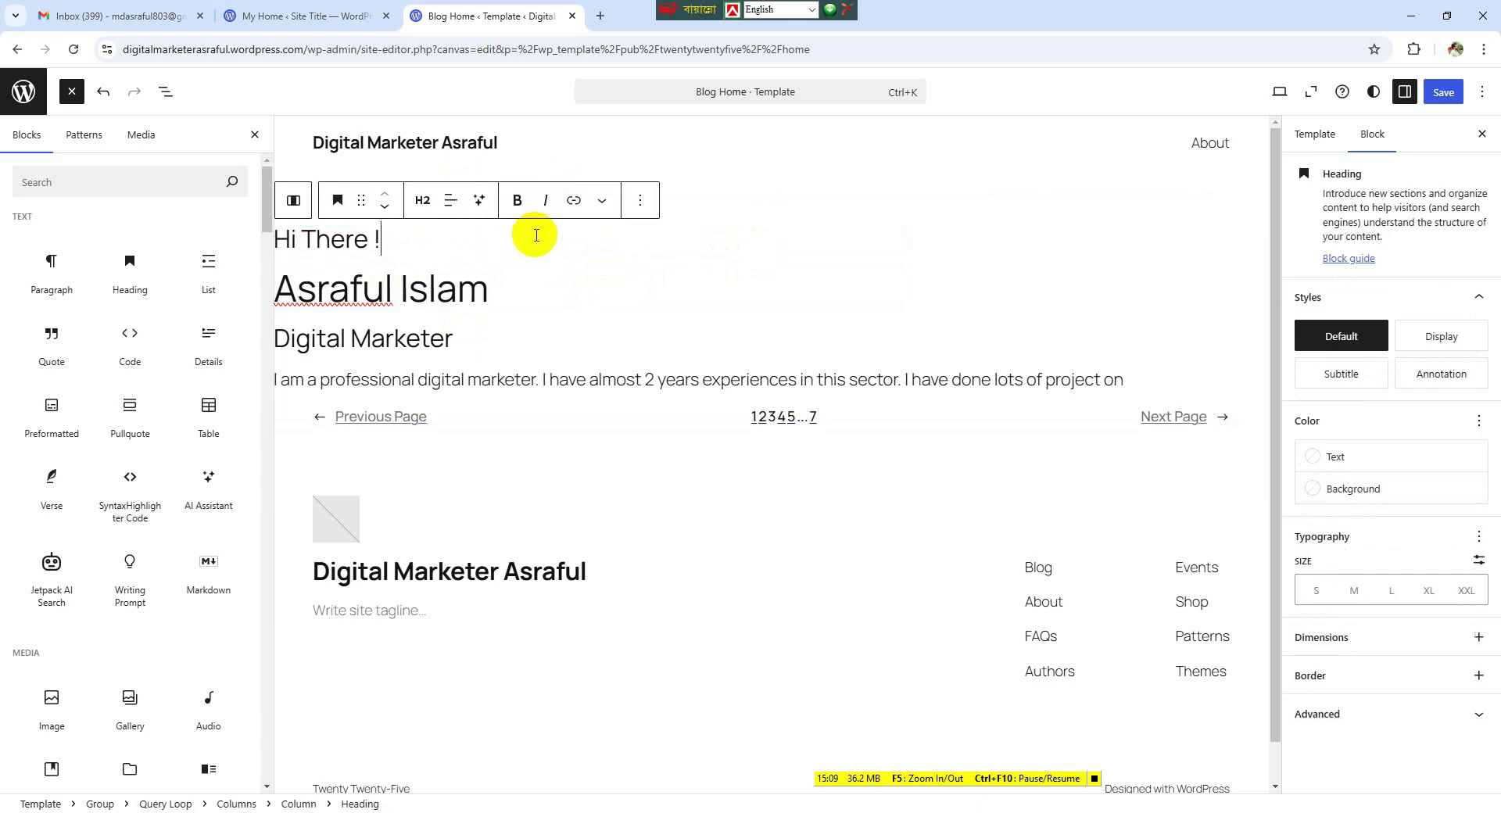
left_click(329, 242)
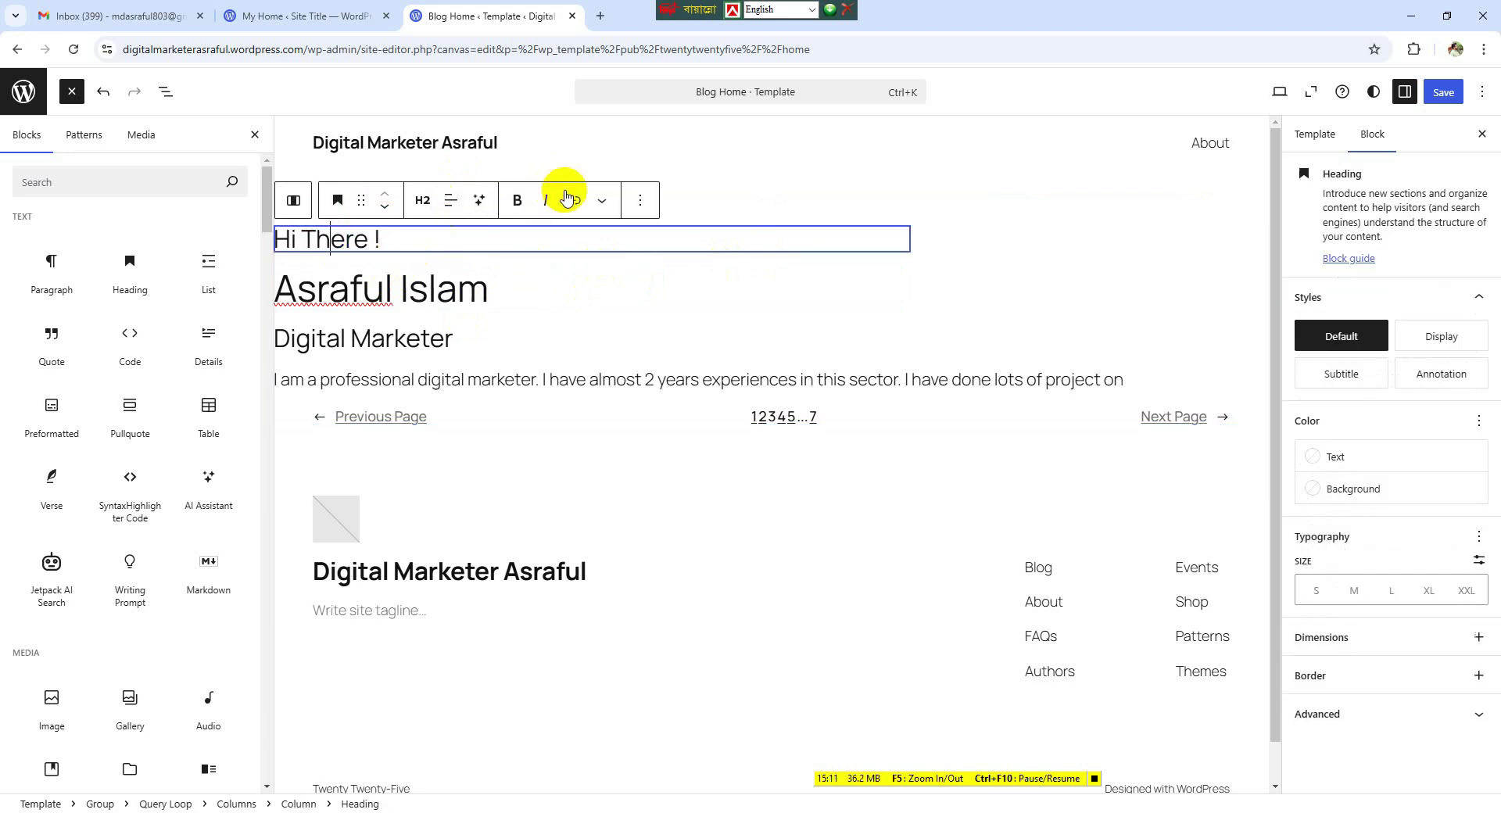
left_click(398, 235)
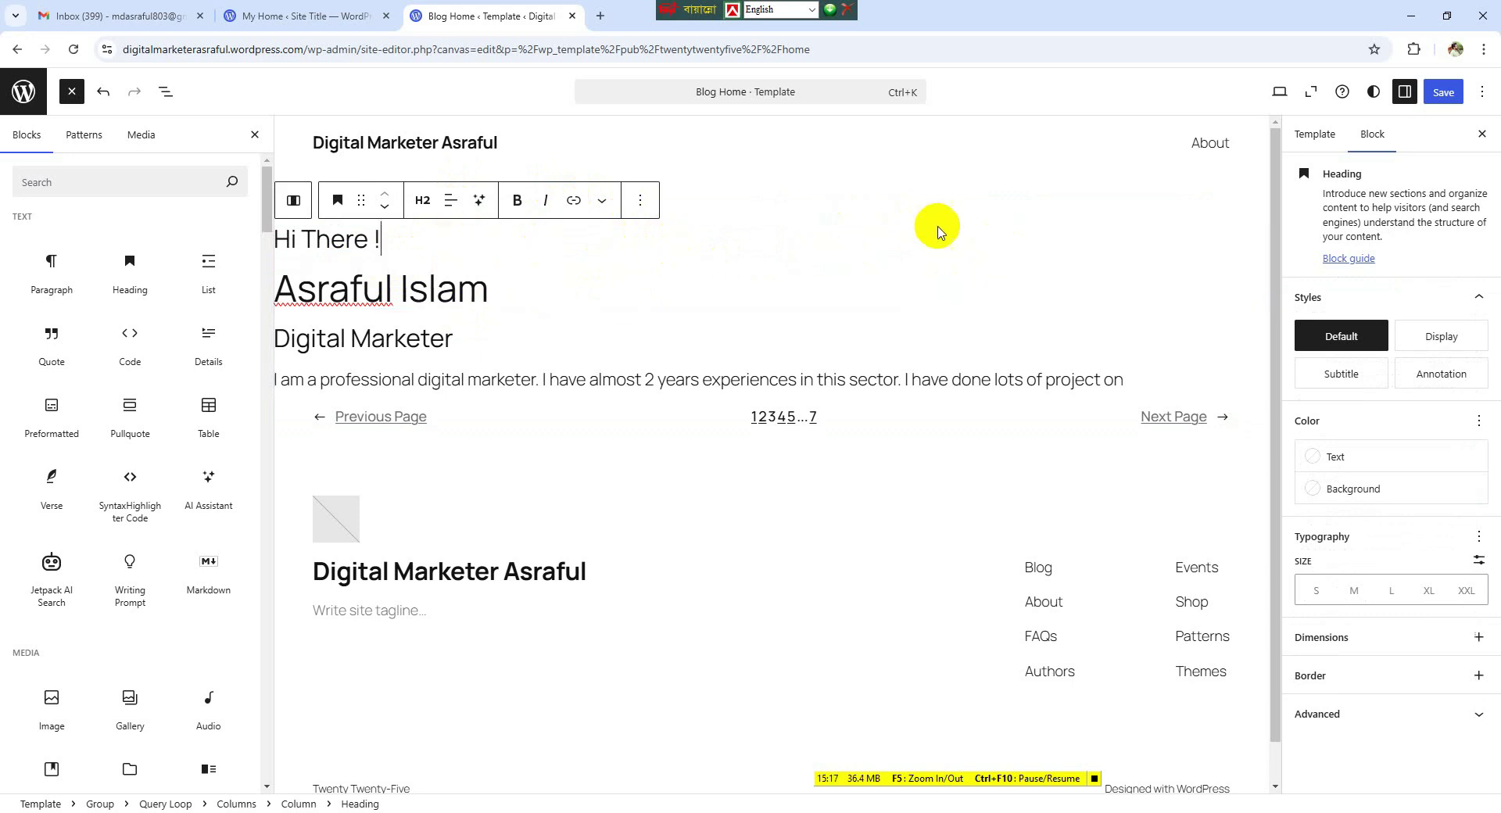
left_click(1026, 296)
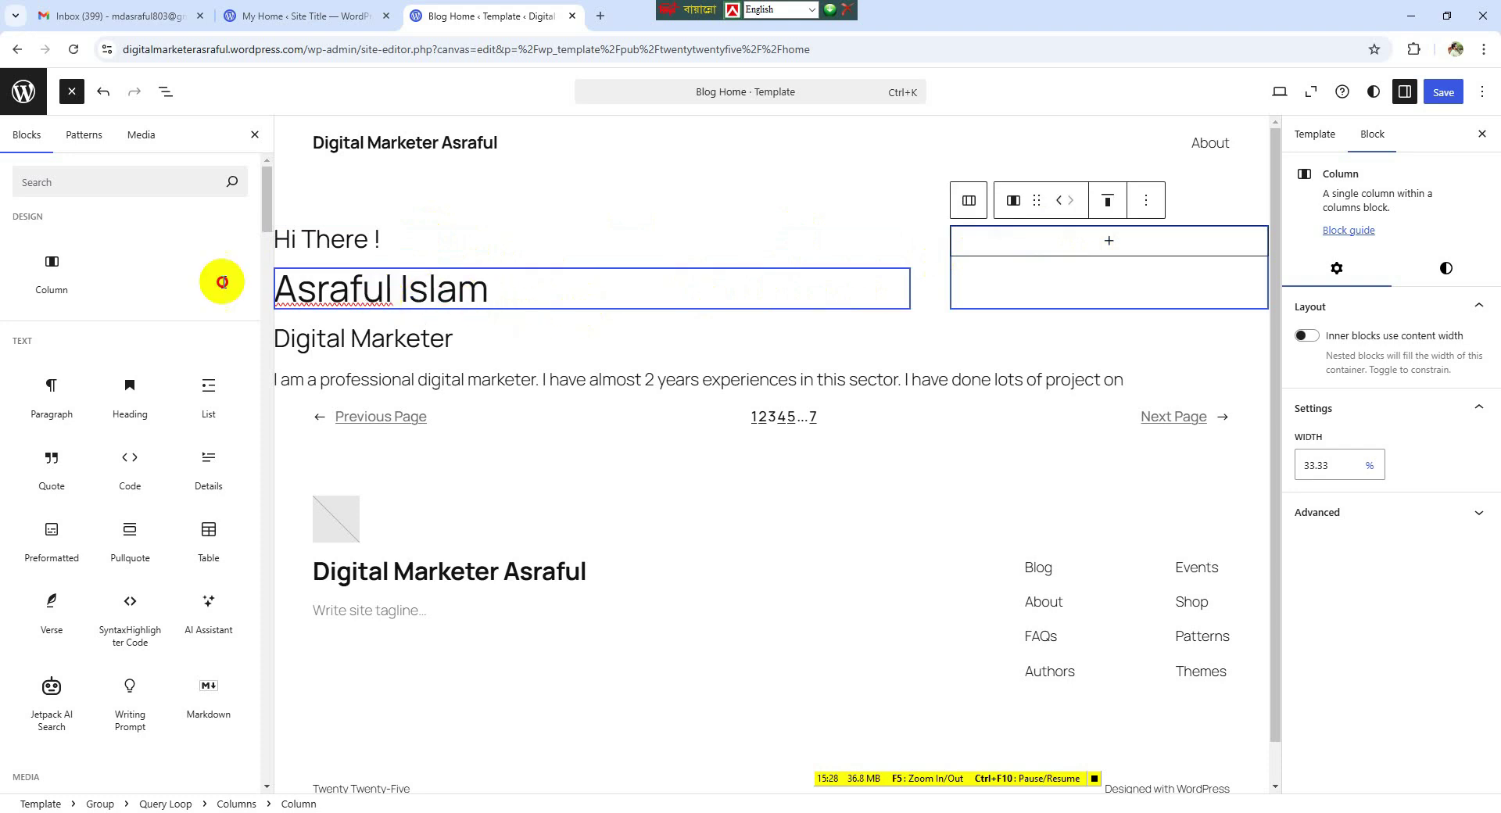
- Move the owner's name from the Heading 1 block into a new paragraph directly below "Hi There !"
triple_click(496, 323)
left_click_drag(497, 323, 277, 302)
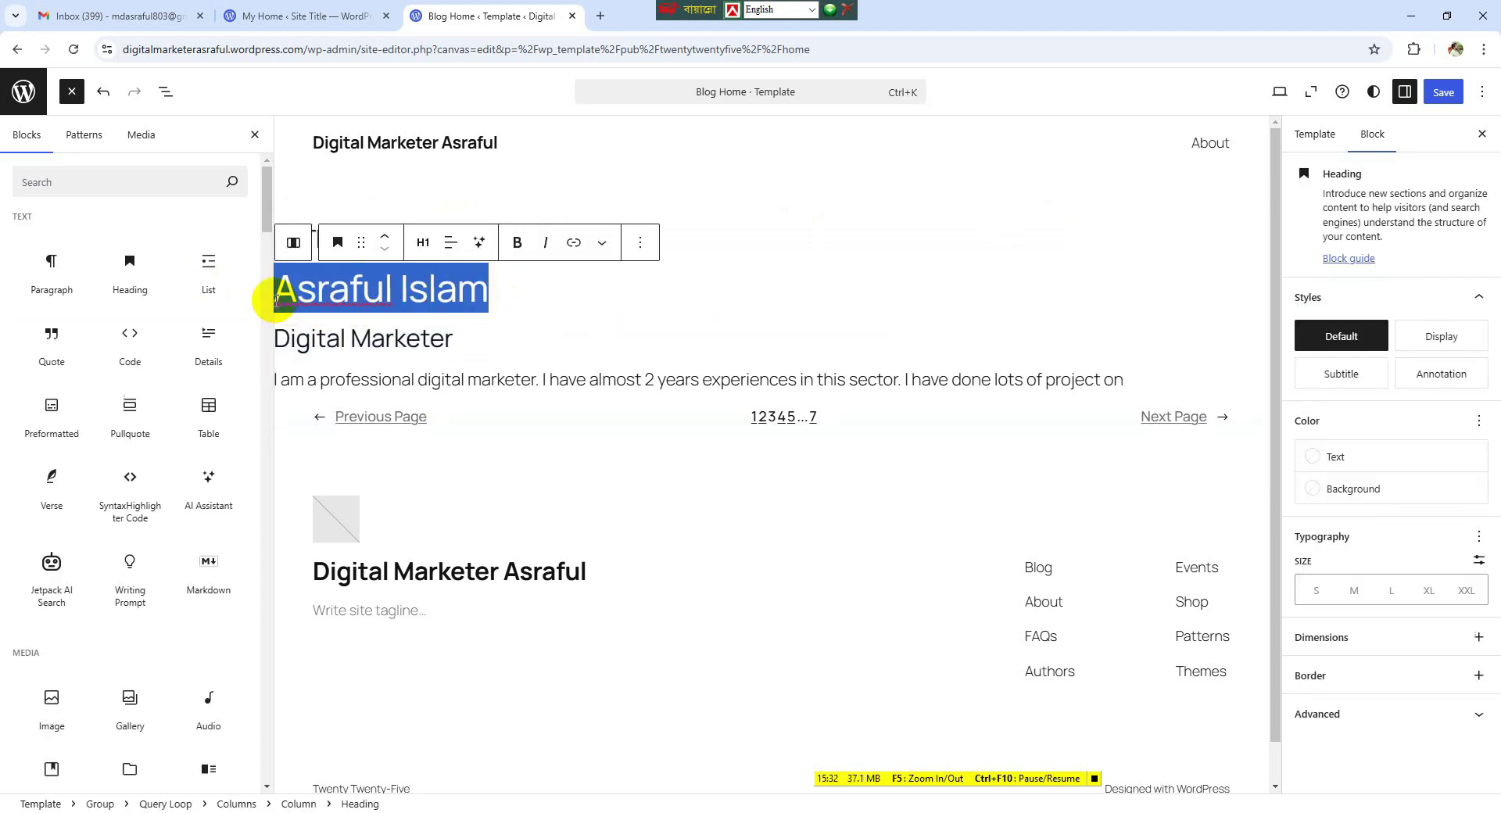
key("BackSpace")
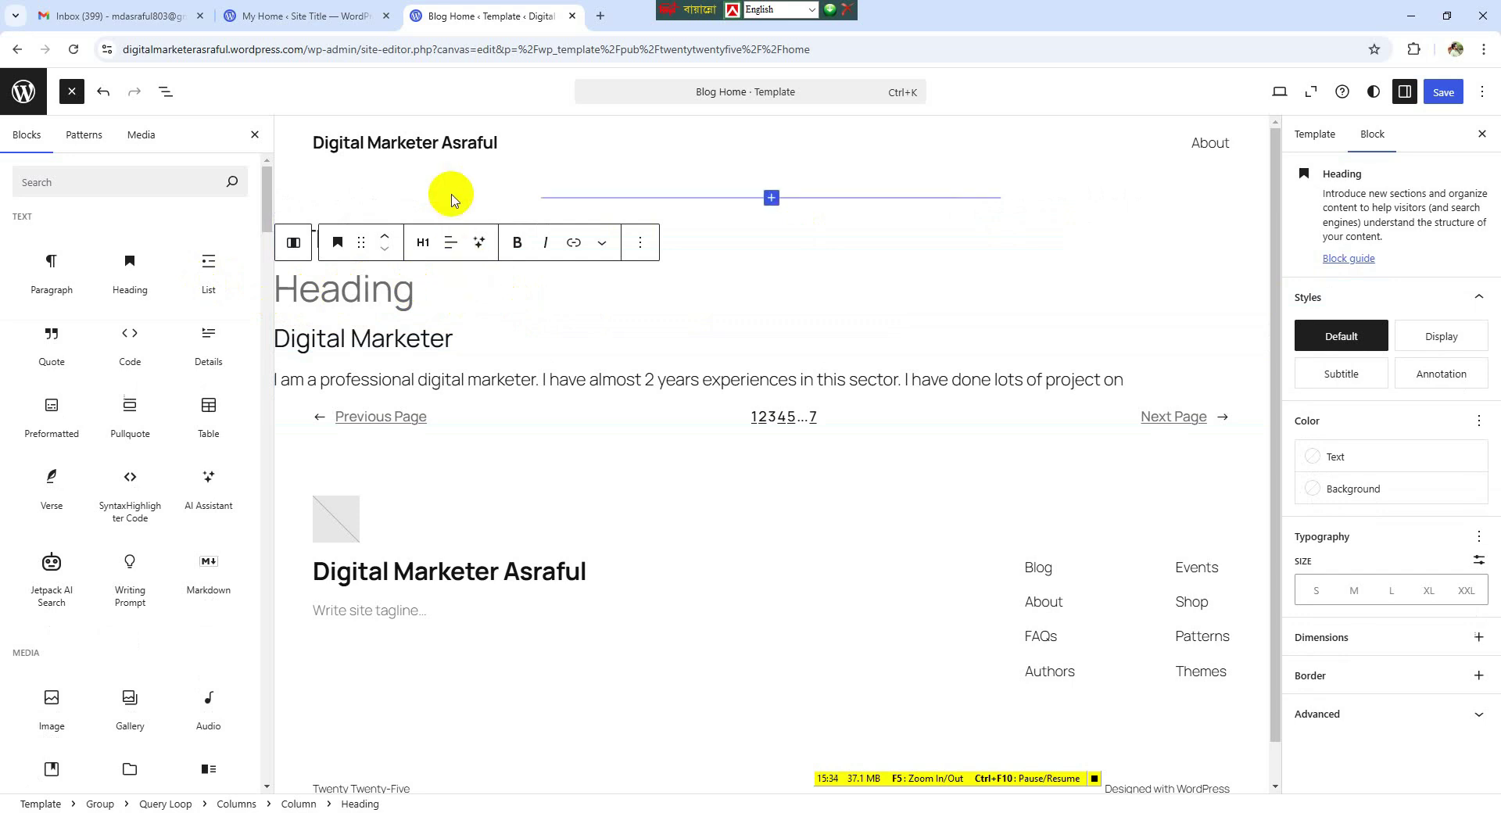
left_click(486, 288)
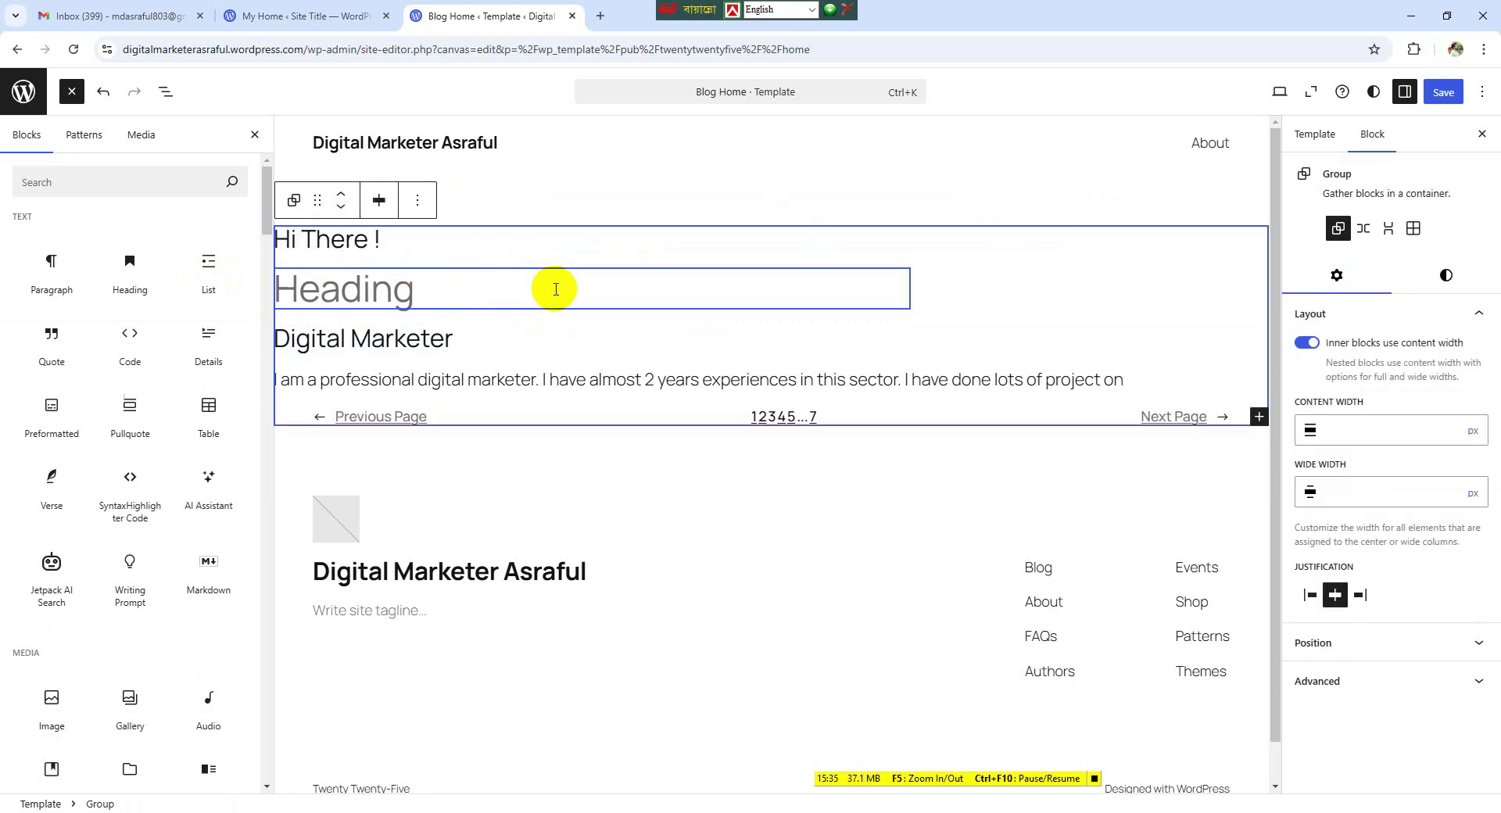
left_click(443, 243)
key("Return")
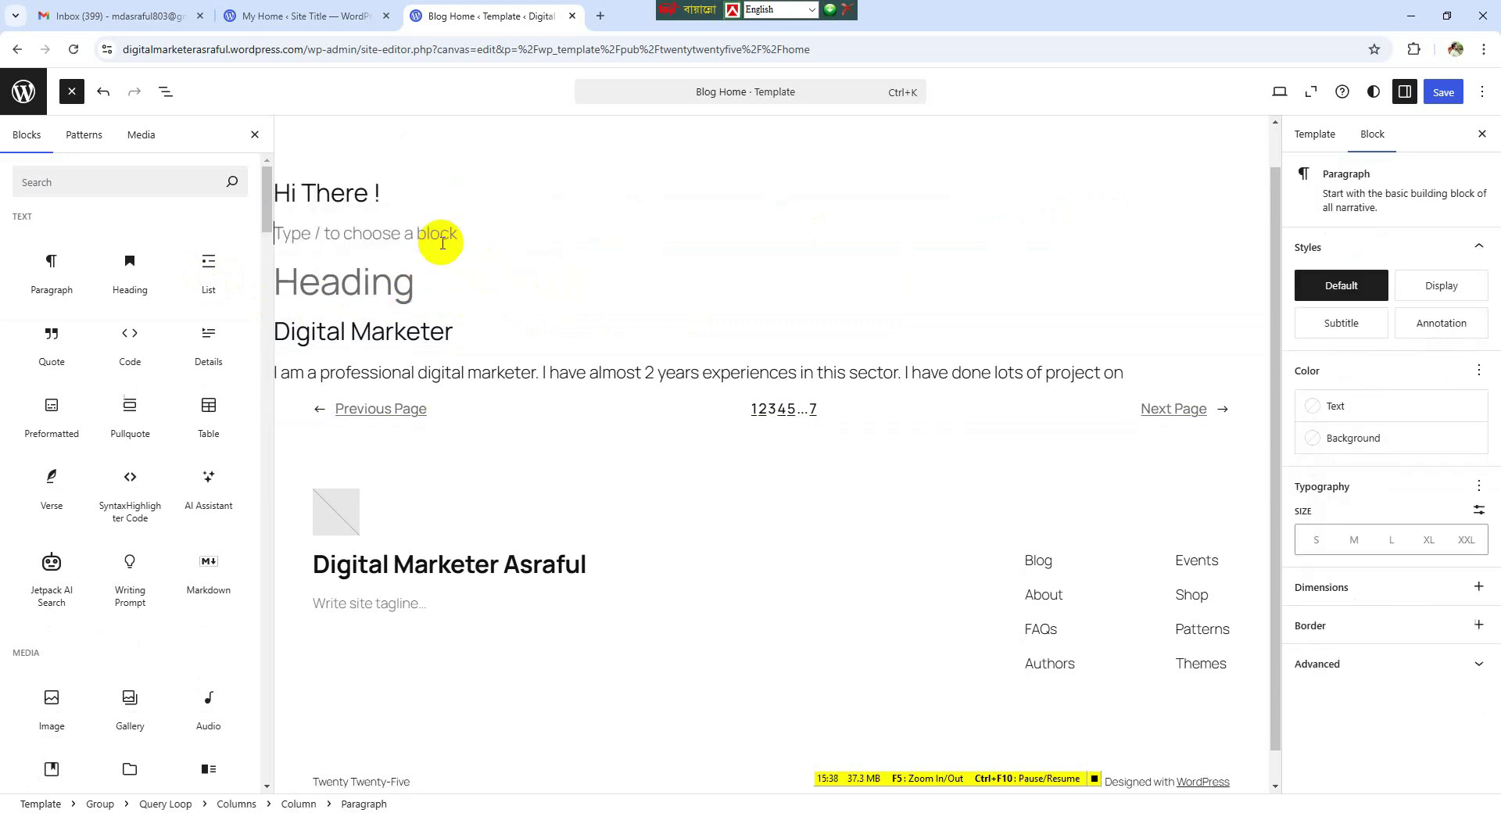
type("Asraful Islam")
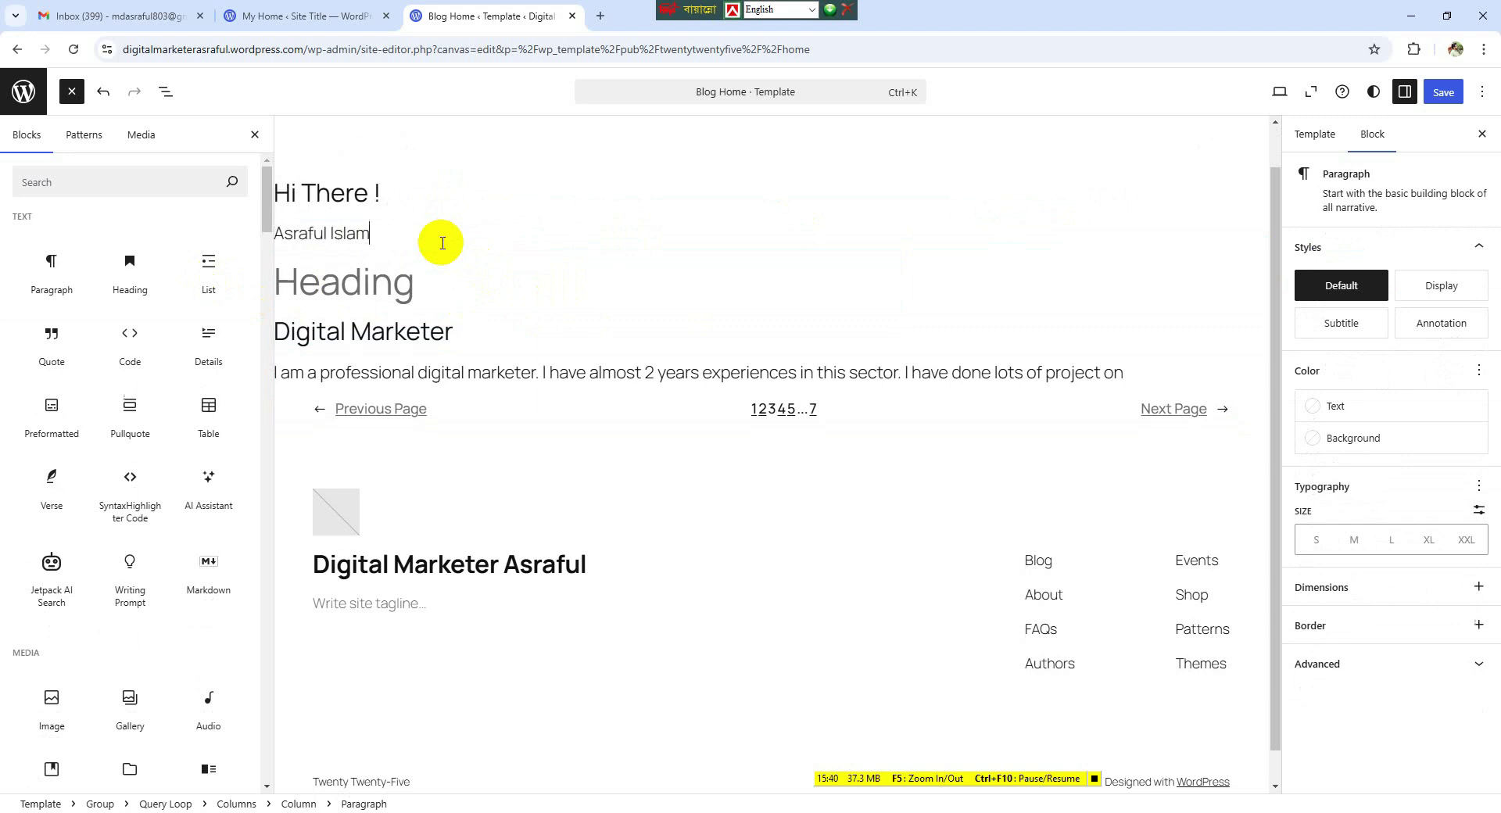
scroll(442, 243, "up", 1)
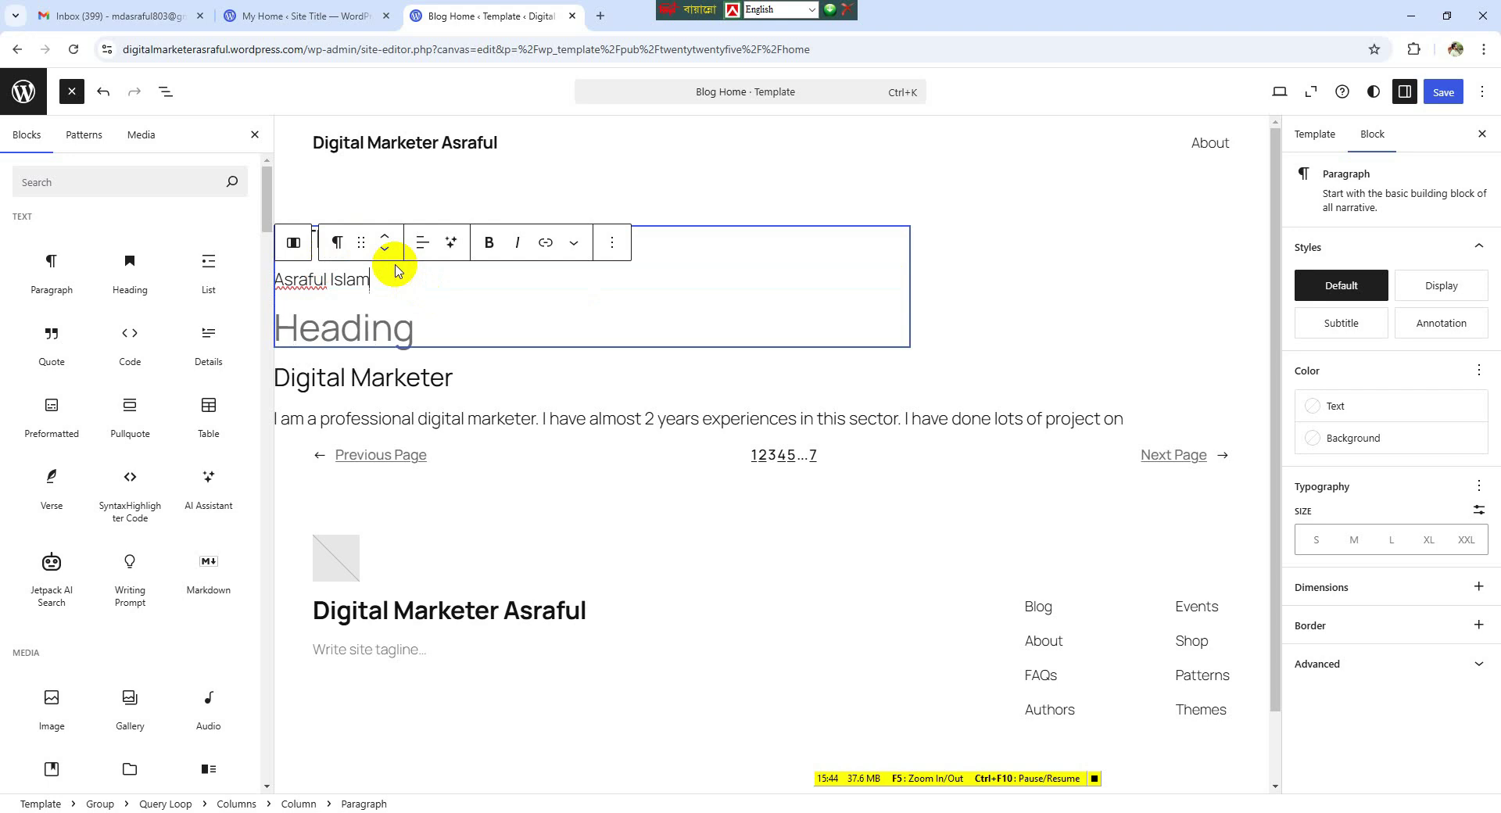
left_click(646, 276)
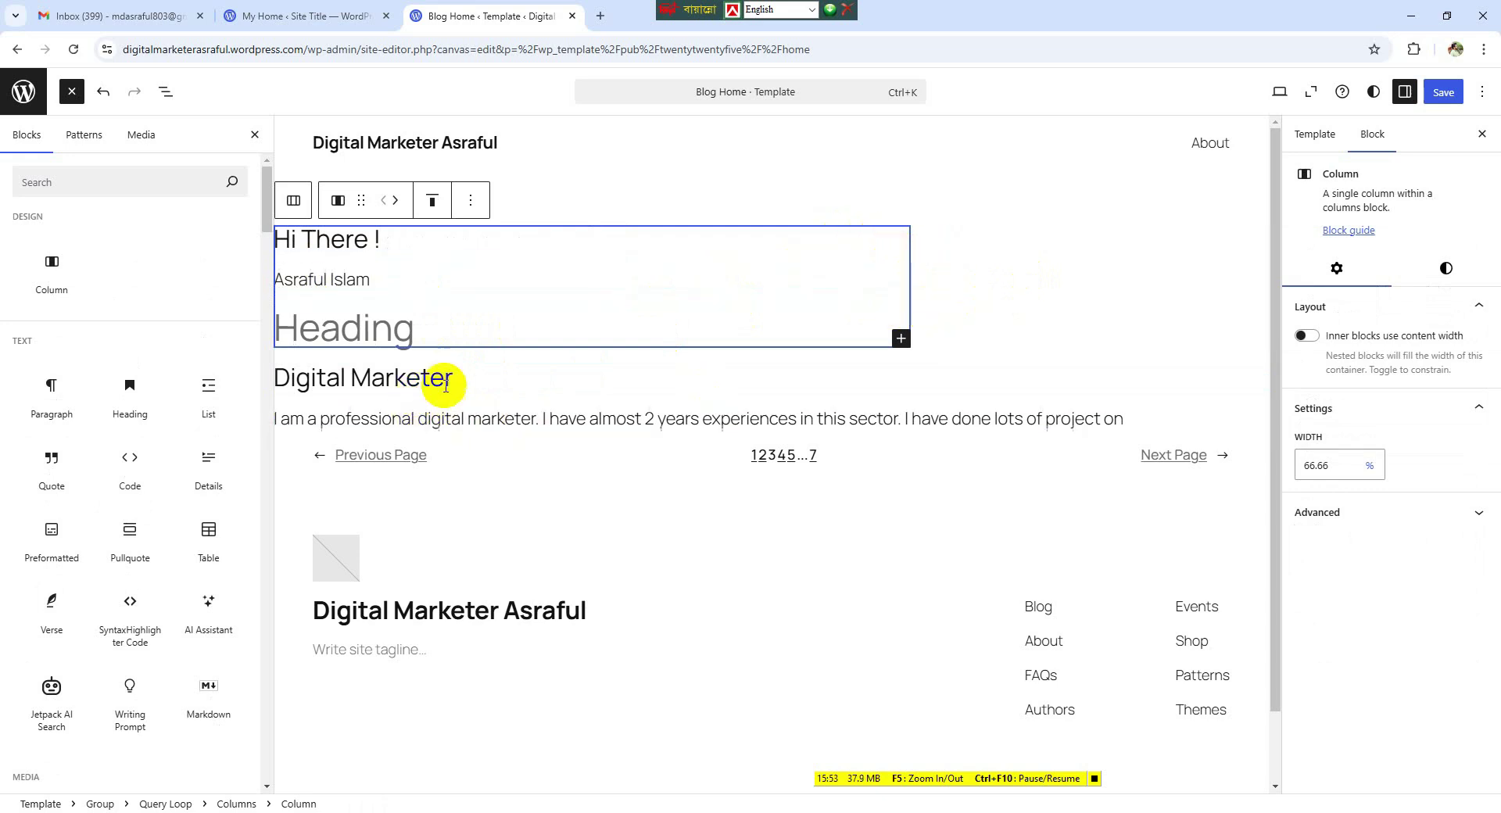
- Move the "Digital Marketer" text from its heading into a new paragraph directly below the owner's name
left_click_drag(453, 378, 245, 379)
key("ctrl+c")
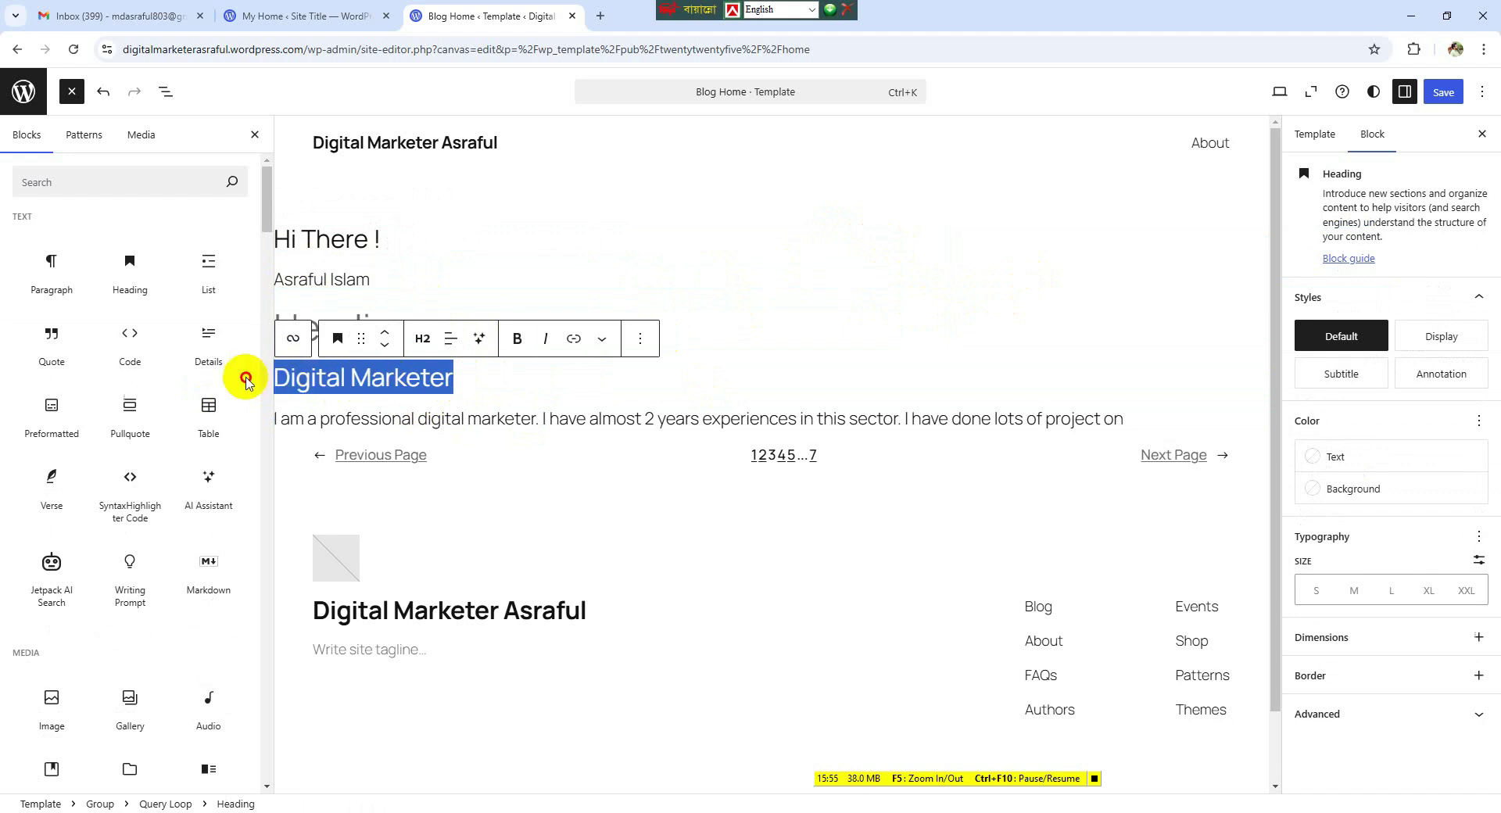
key("BackSpace")
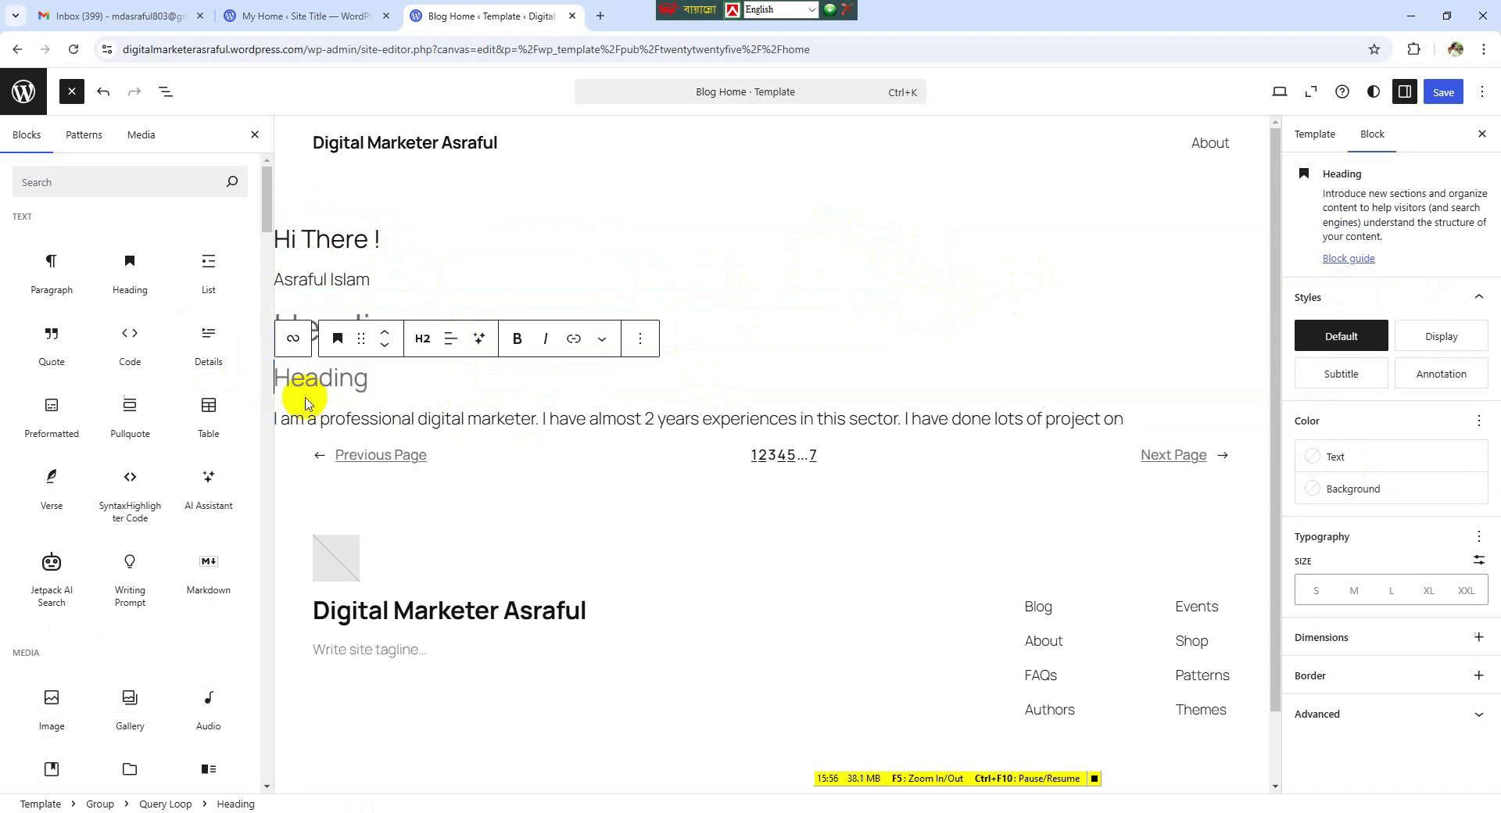
left_click(392, 282)
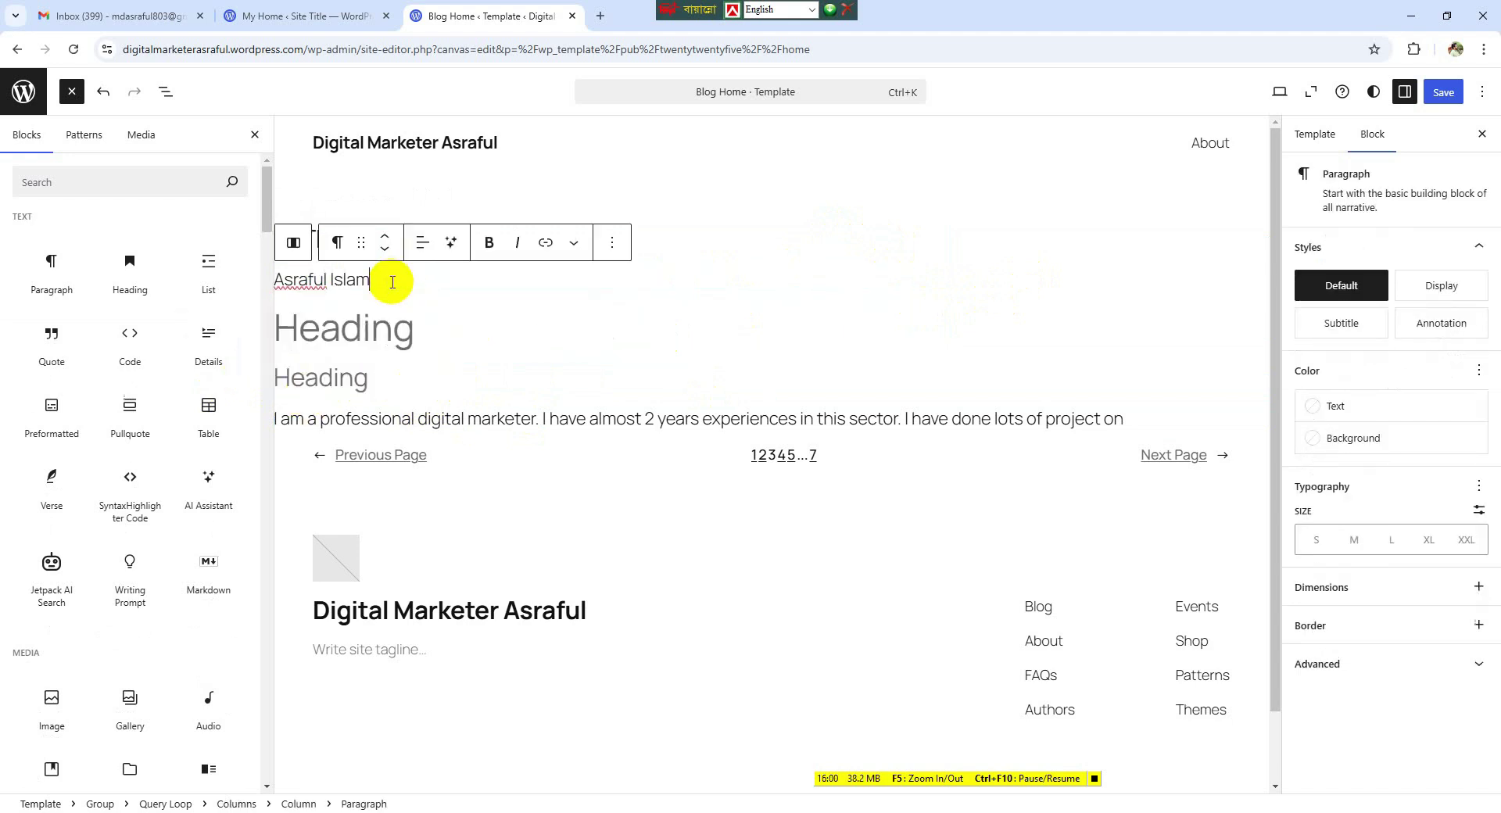
key("Return")
key("ctrl+v")
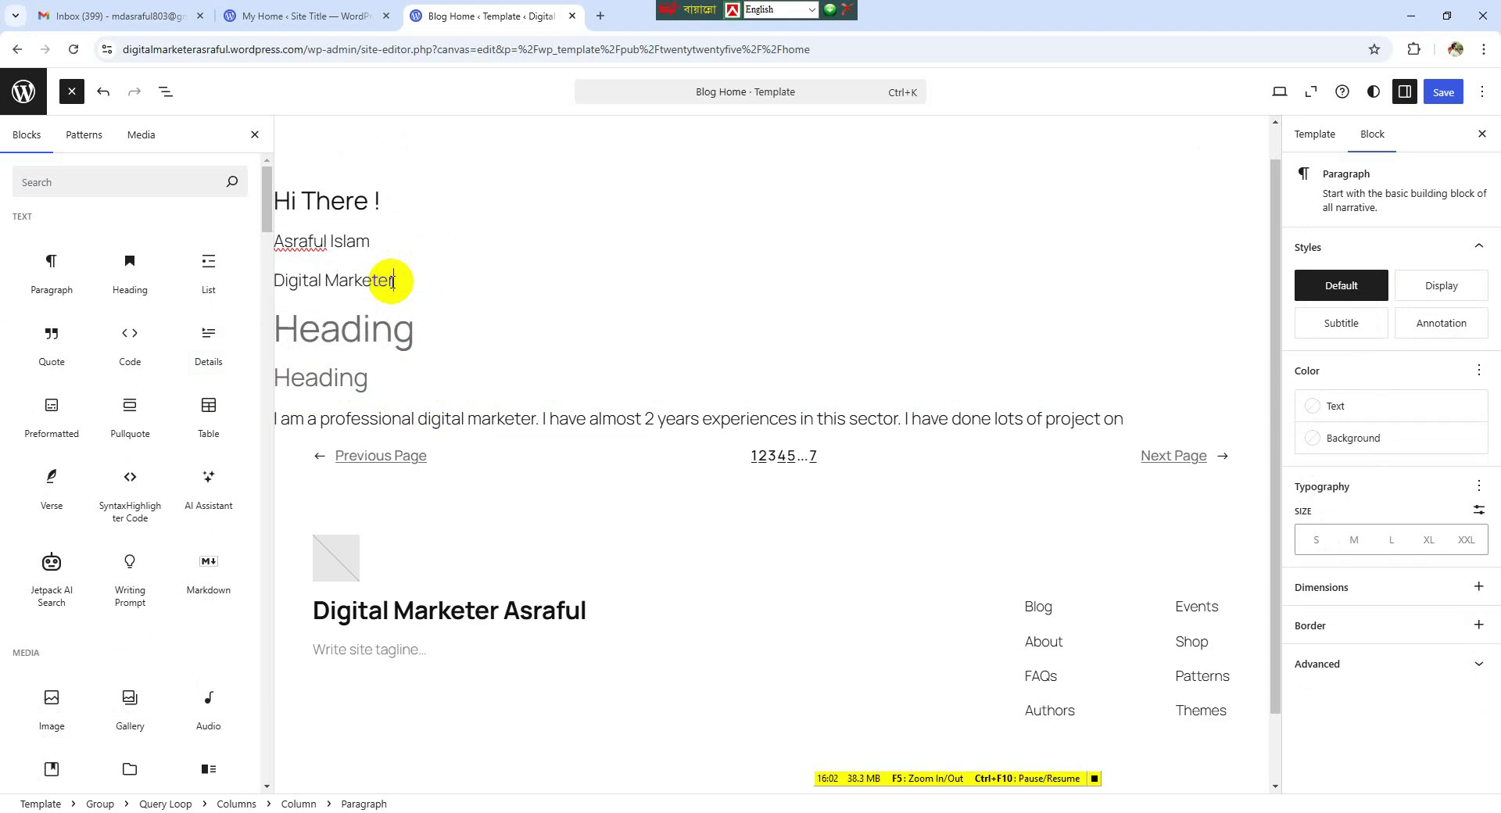
- Move the introduction text starting "I am a professional digital marketer" into a new paragraph below "Digital Marketer" inside the column
triple_click(361, 422)
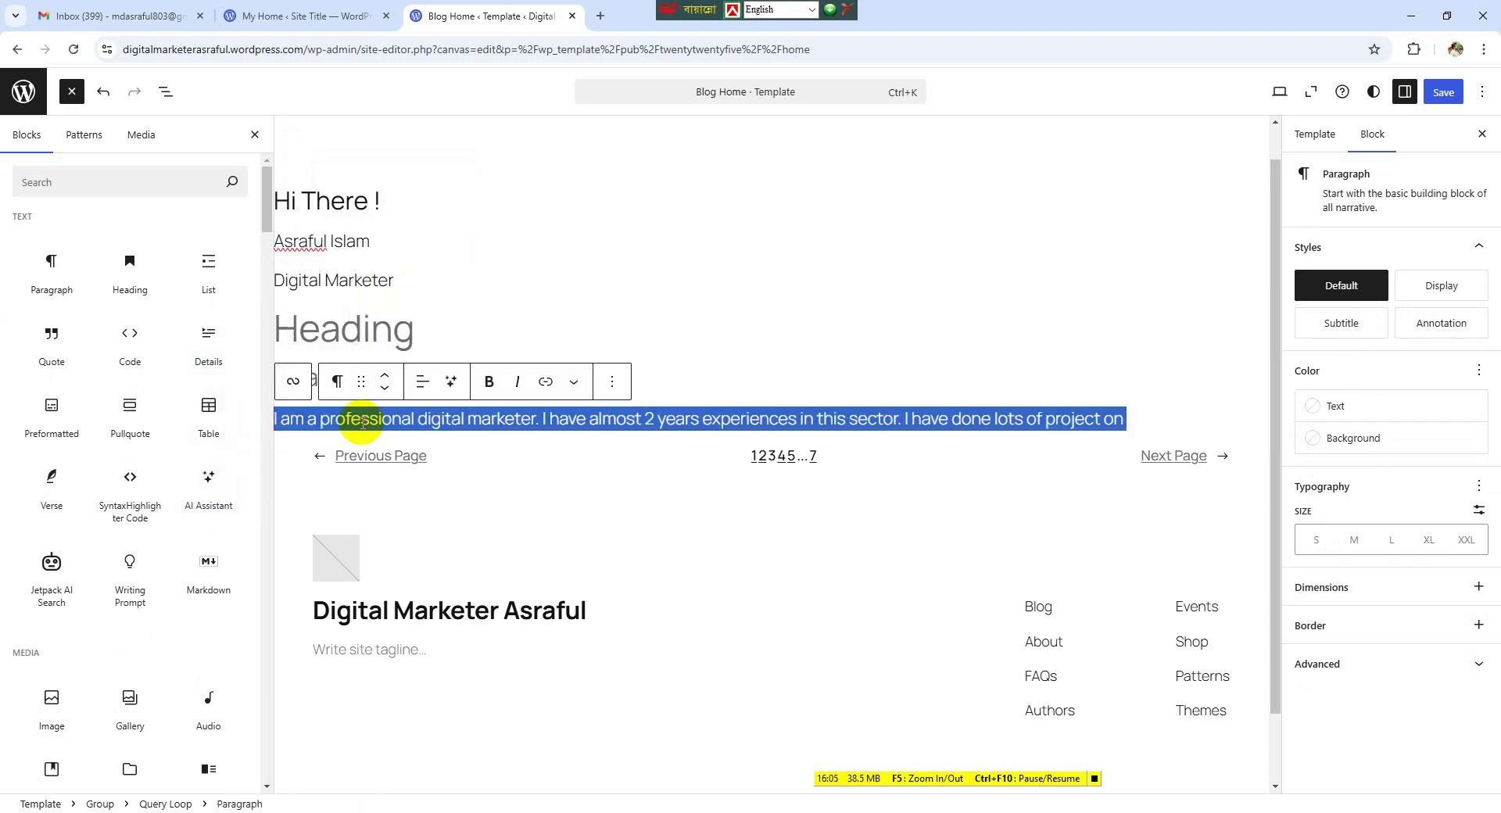
key("BackSpace")
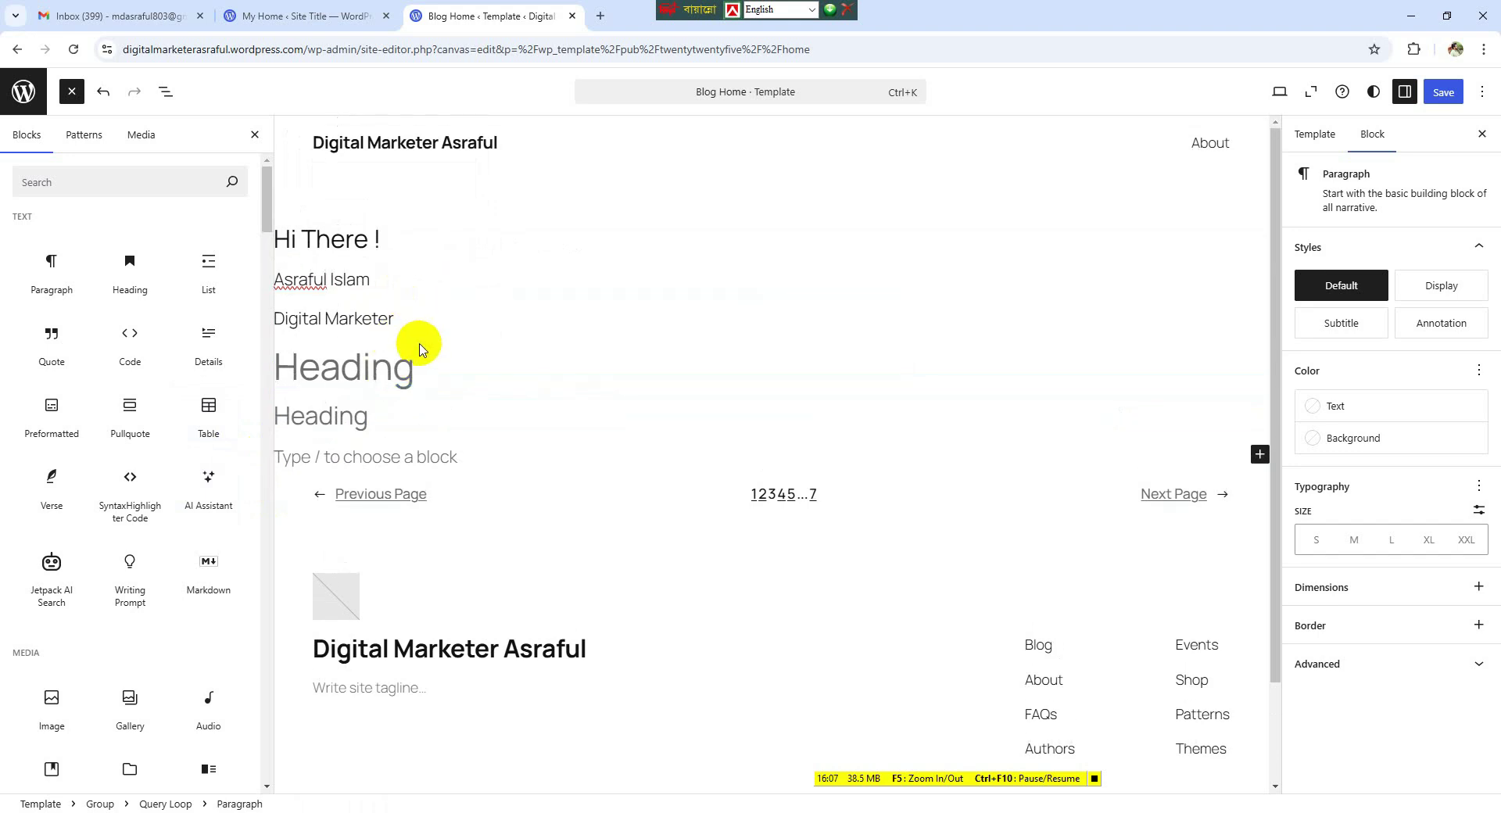
left_click(415, 319)
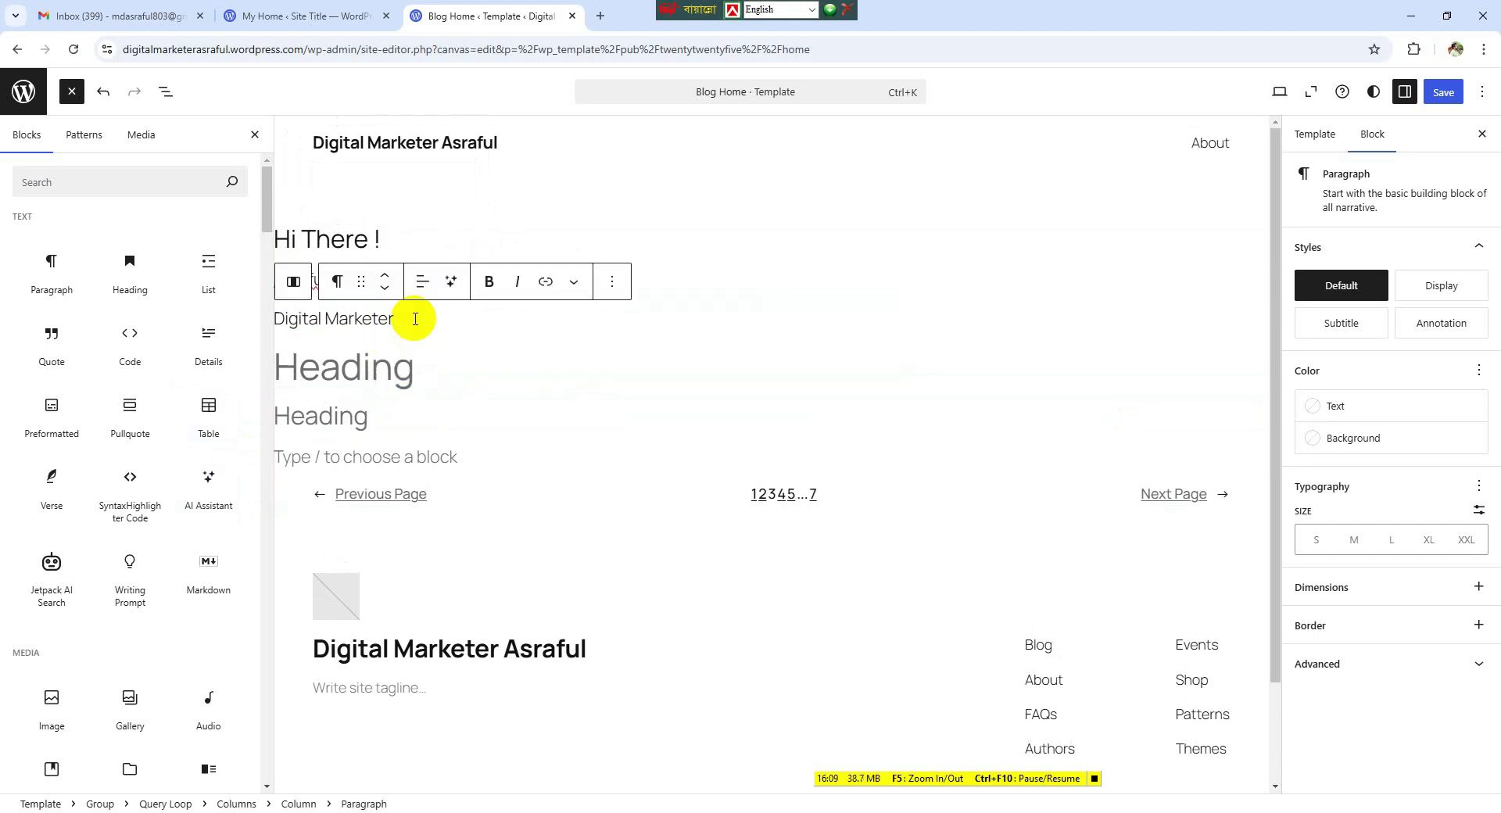
key("Return")
type("I am a professional digital marketer. I have almost 2 years experiences in this sector. I have done lots of project on")
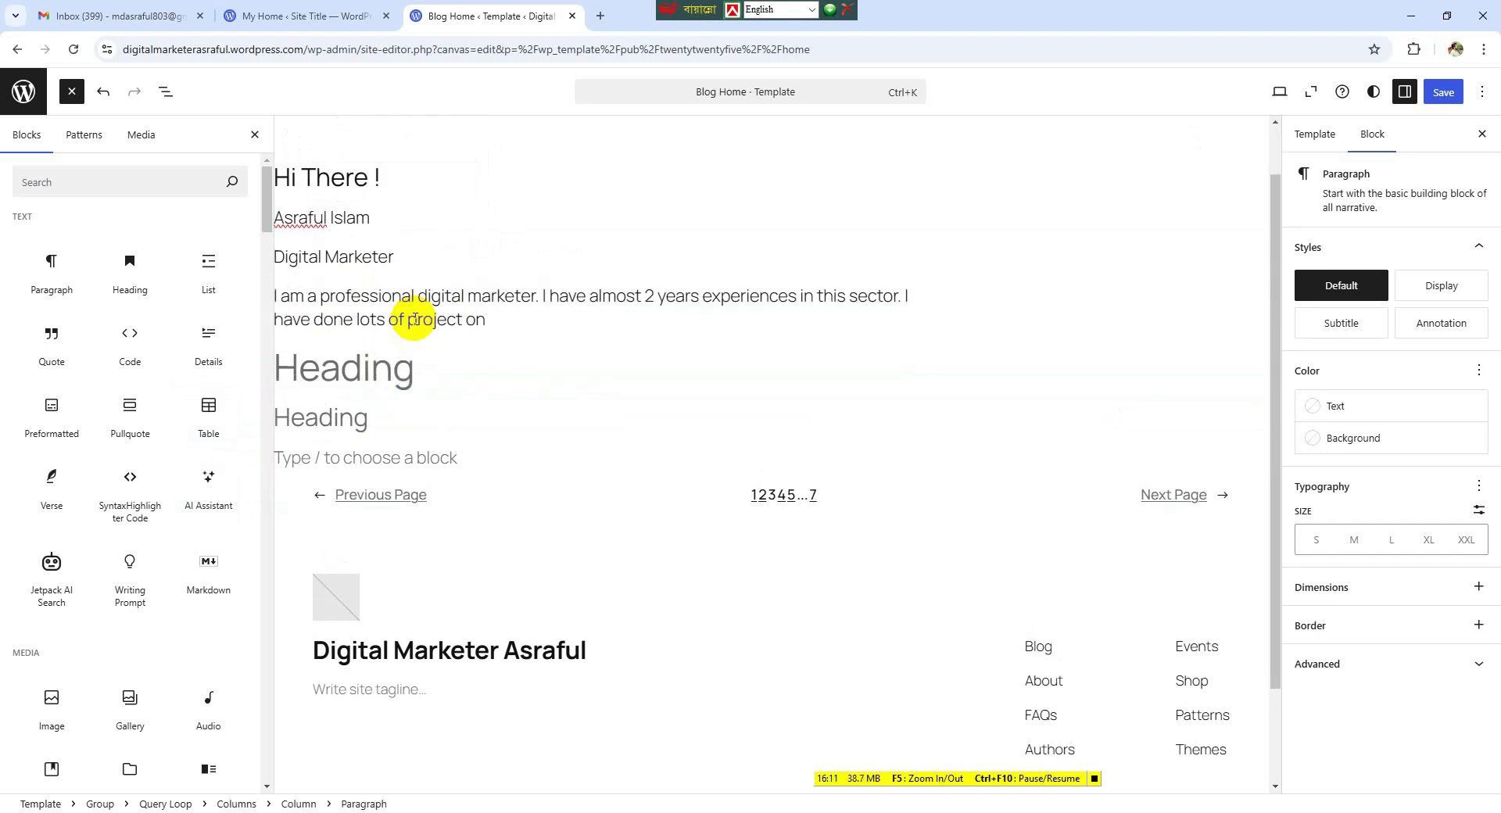
- Delete the empty Heading 2 block located below the columns
left_click(412, 376)
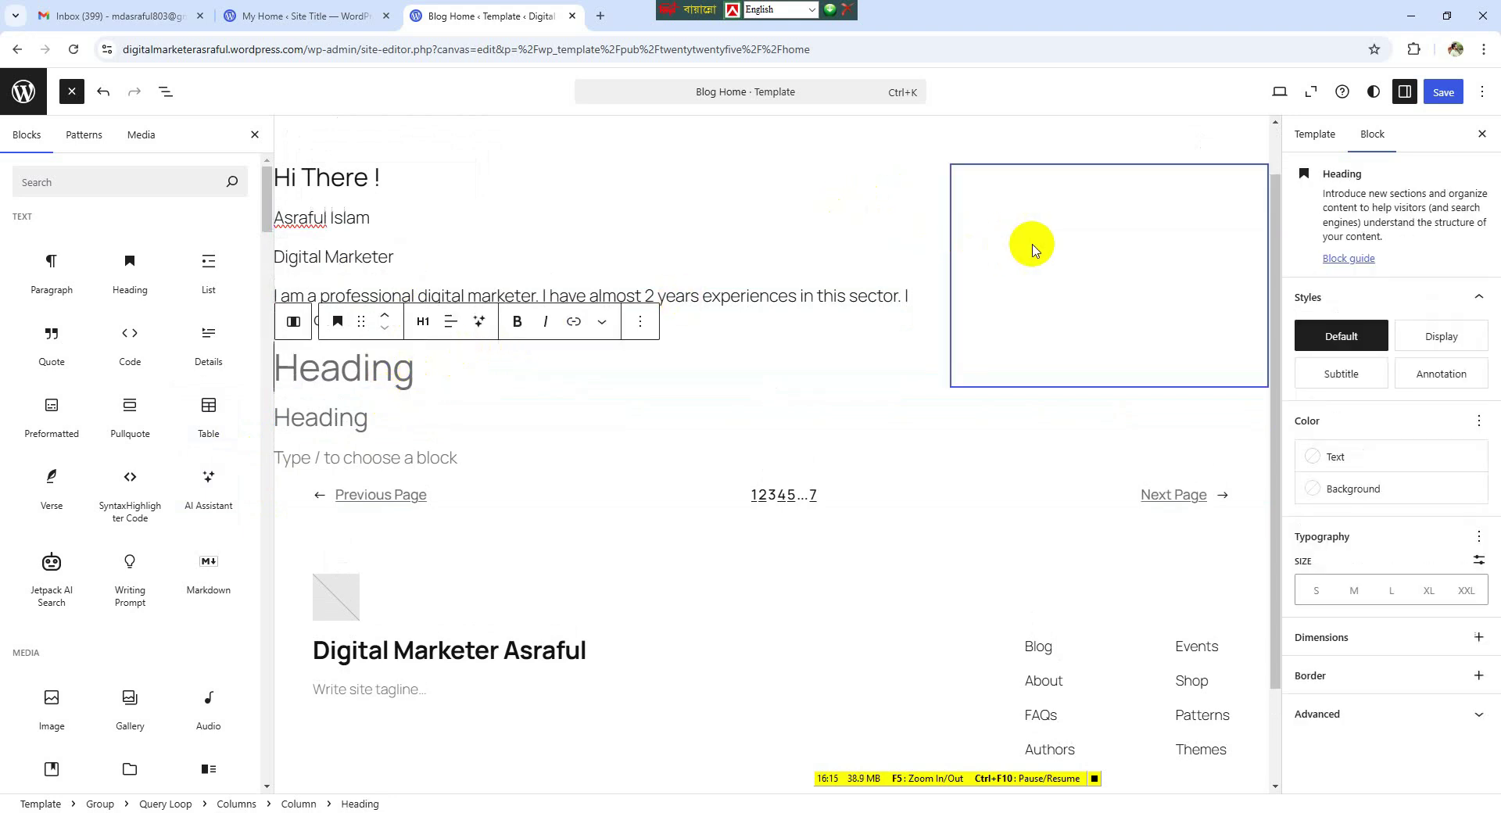
left_click(402, 426)
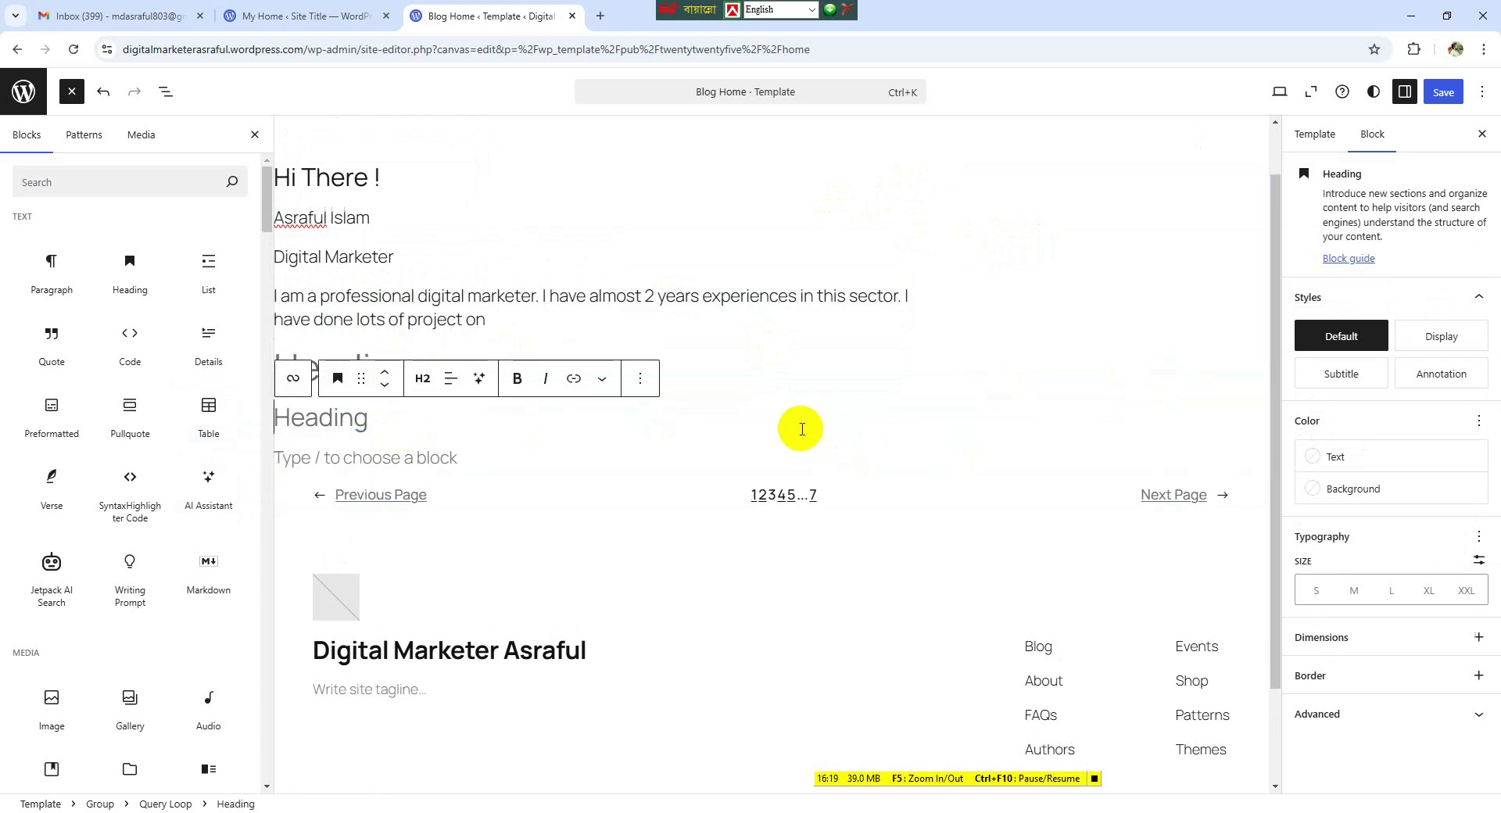
left_click(640, 379)
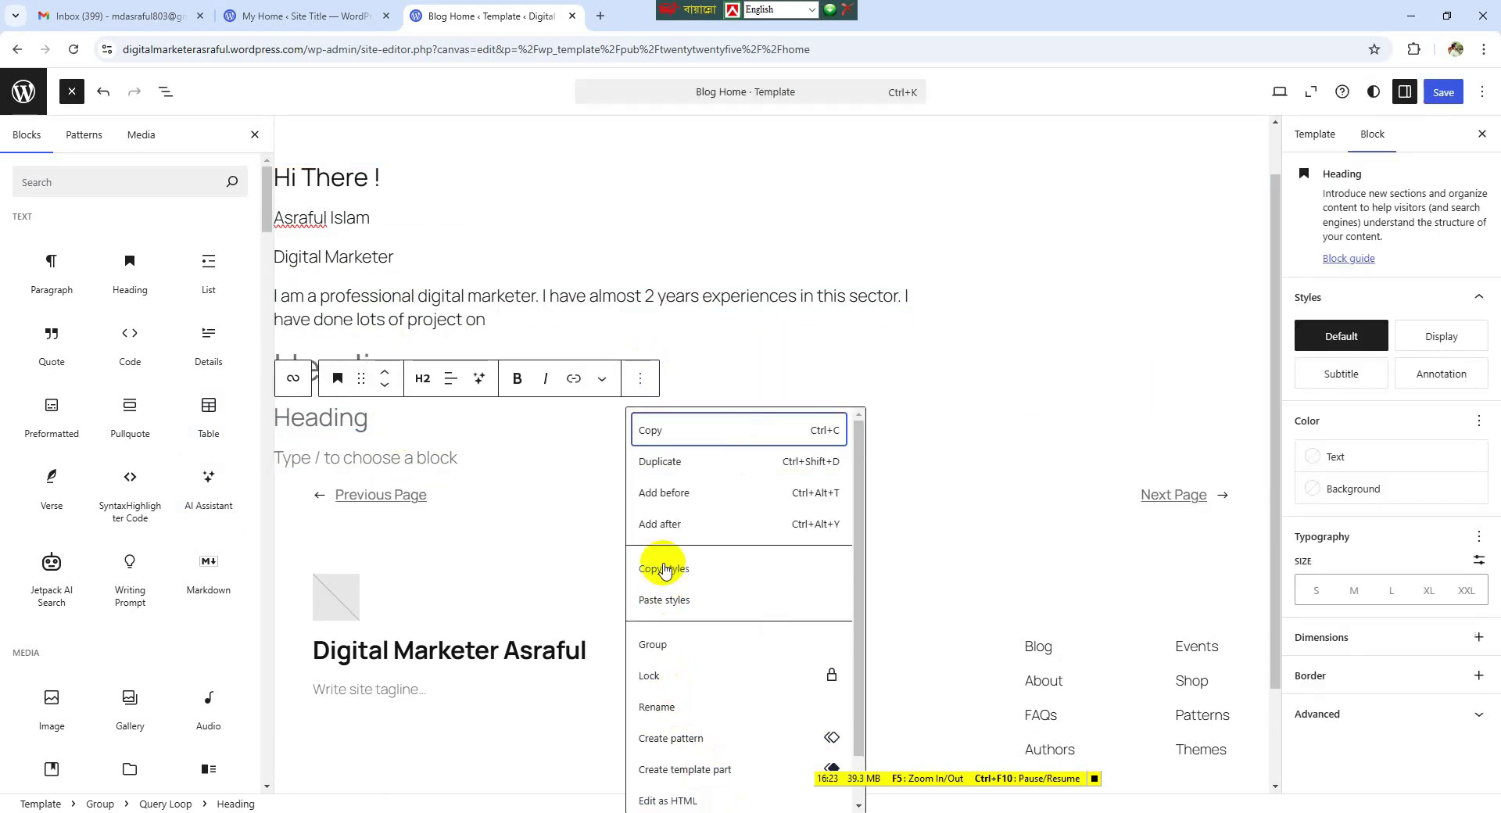
scroll(659, 533, "down", 1)
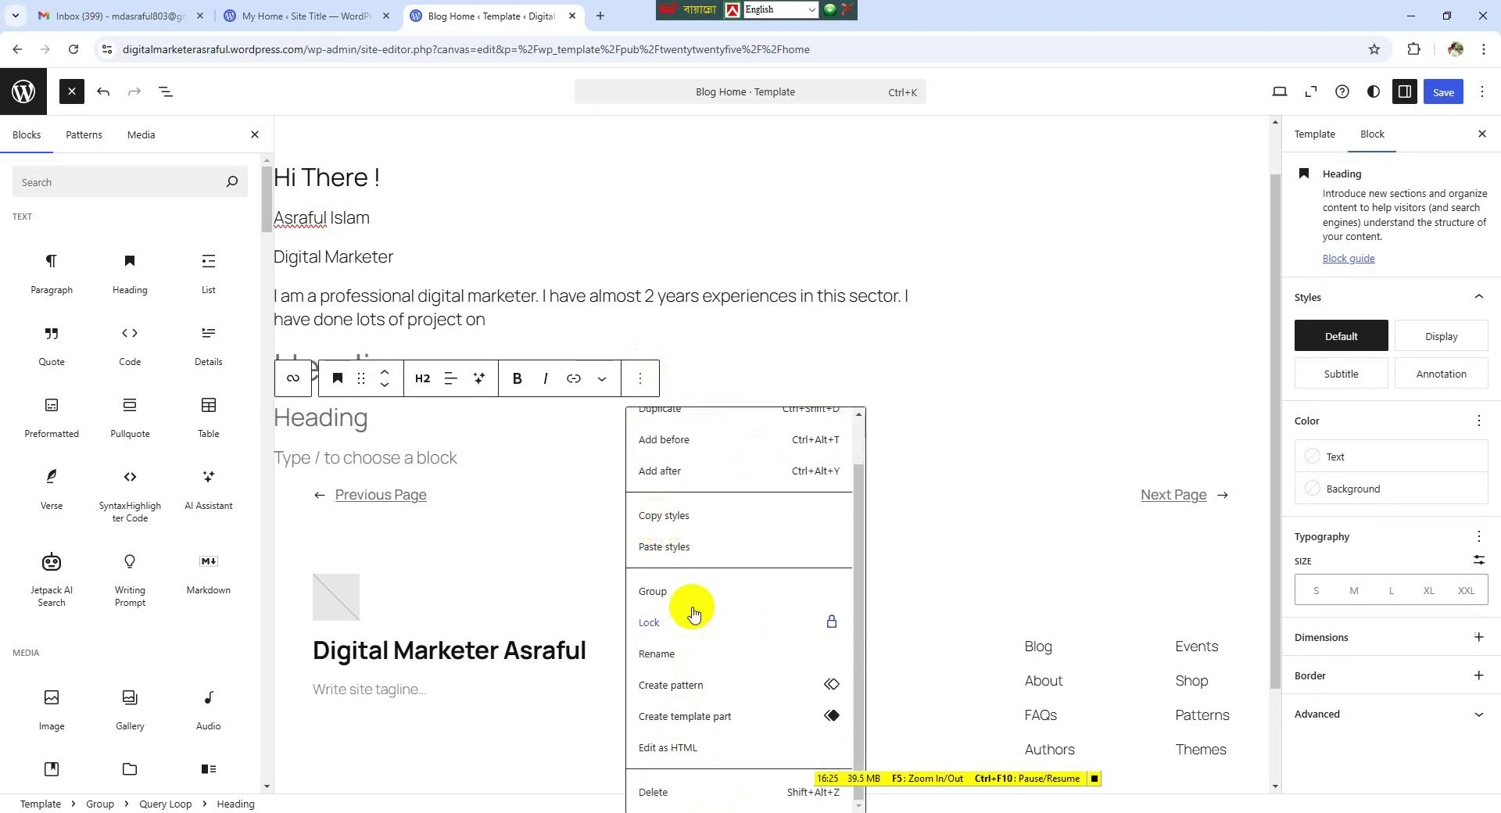
scroll(688, 606, "up", 1)
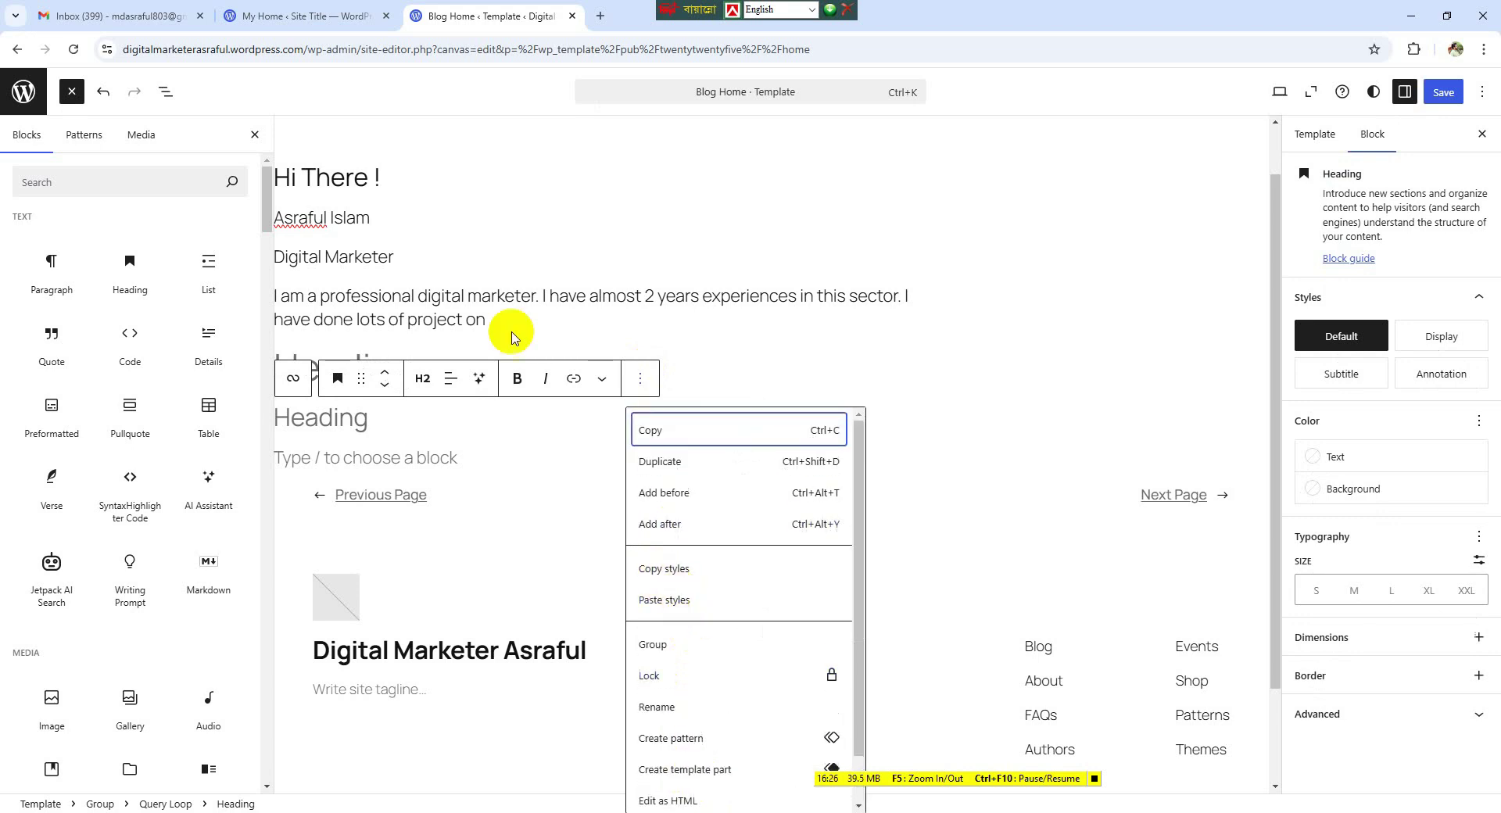
left_click(640, 379)
left_click(640, 378)
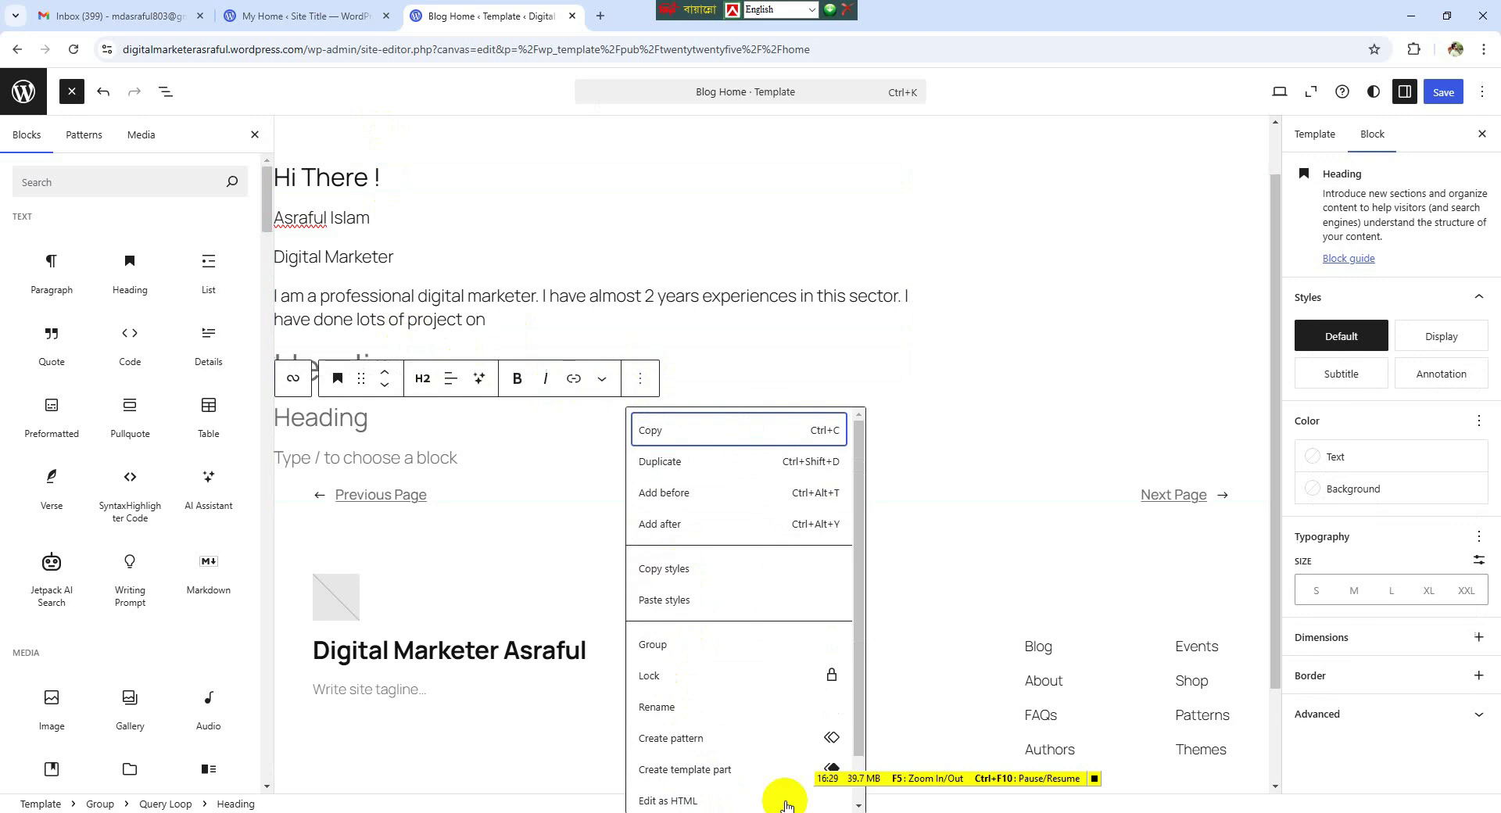
scroll(709, 734, "down", 1)
left_click(665, 790)
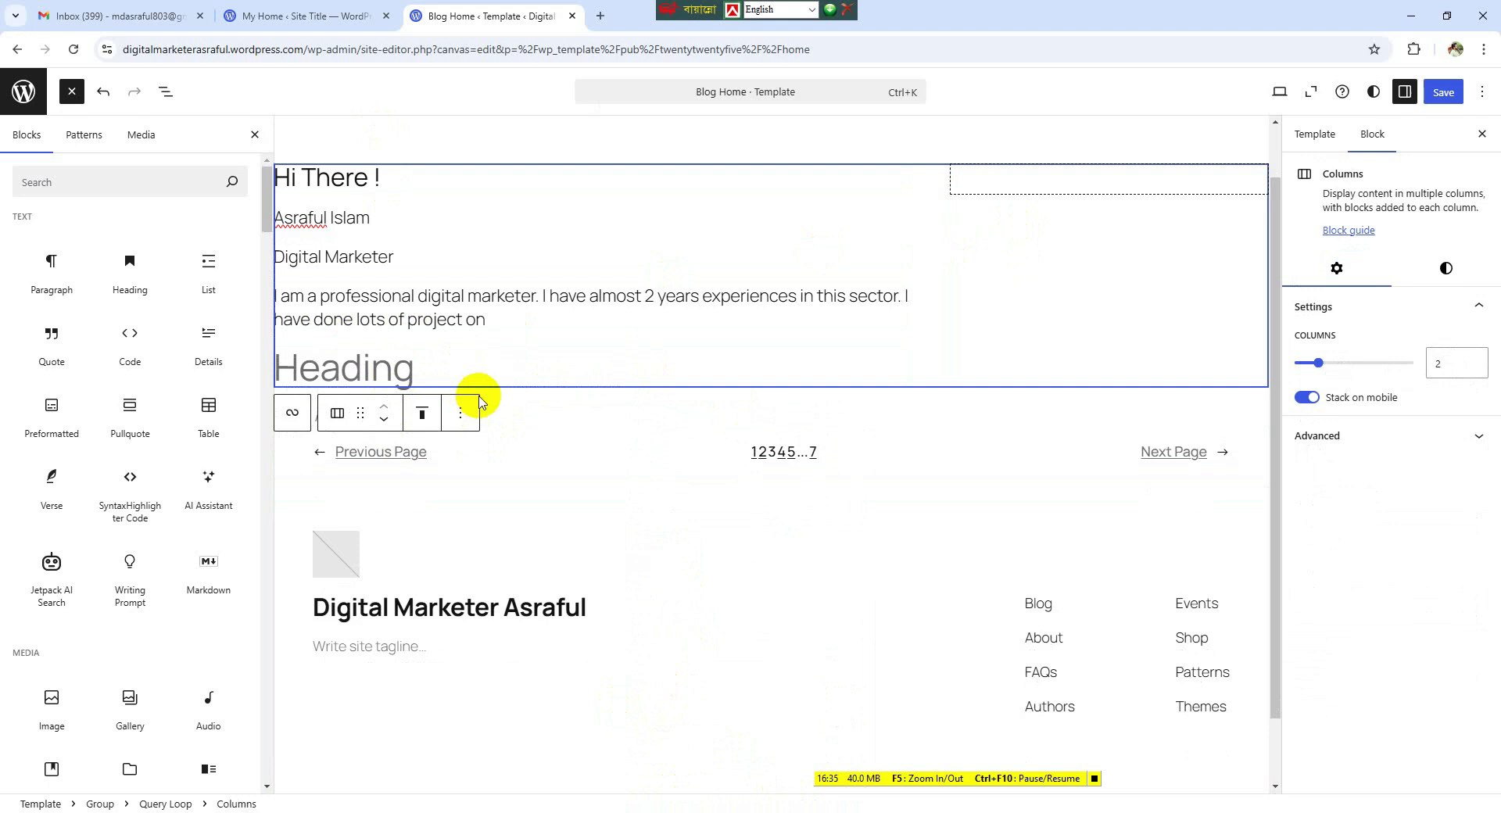
left_click(426, 360)
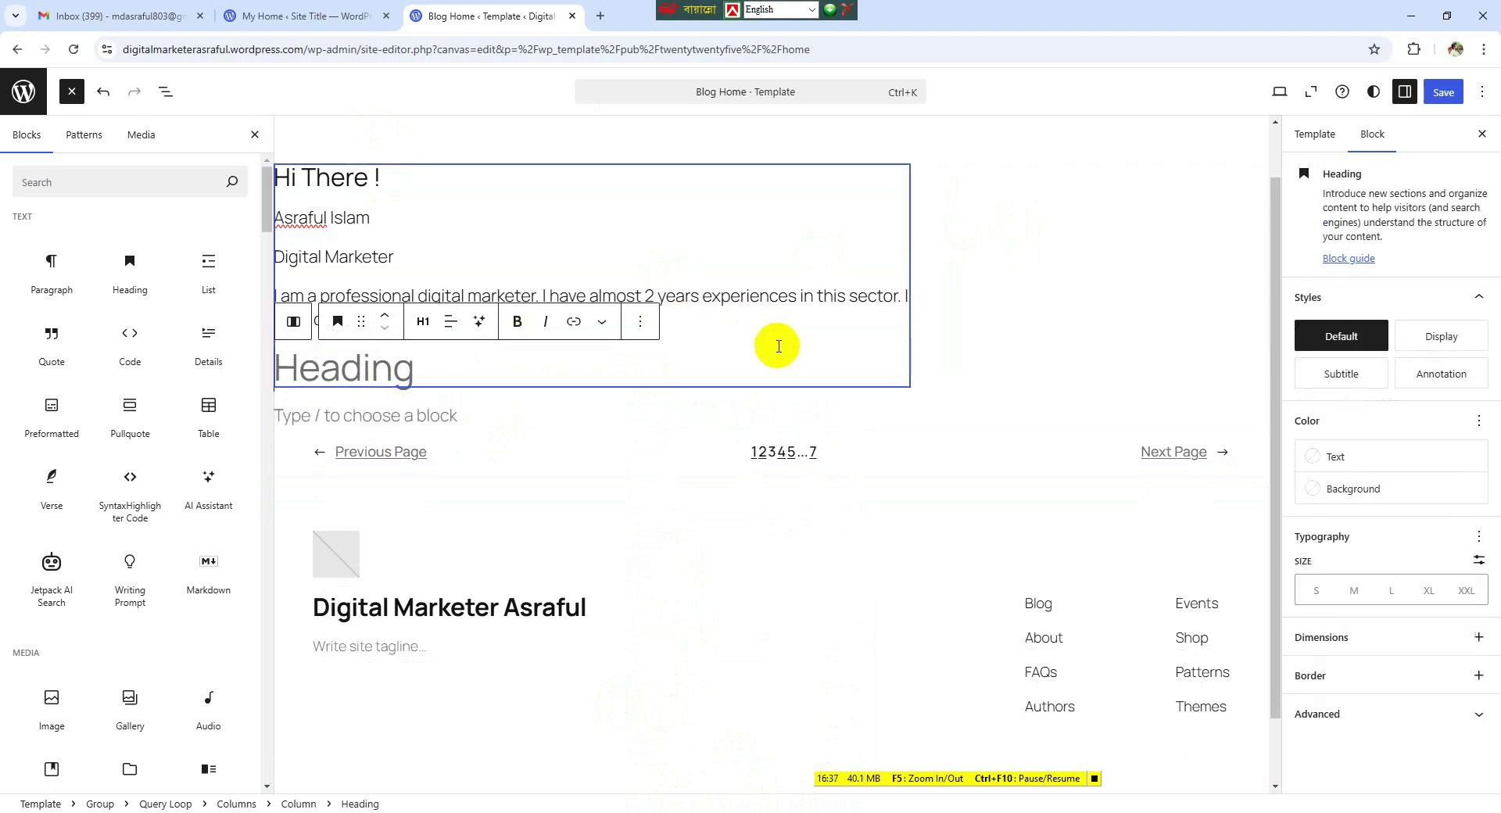
left_click(504, 405)
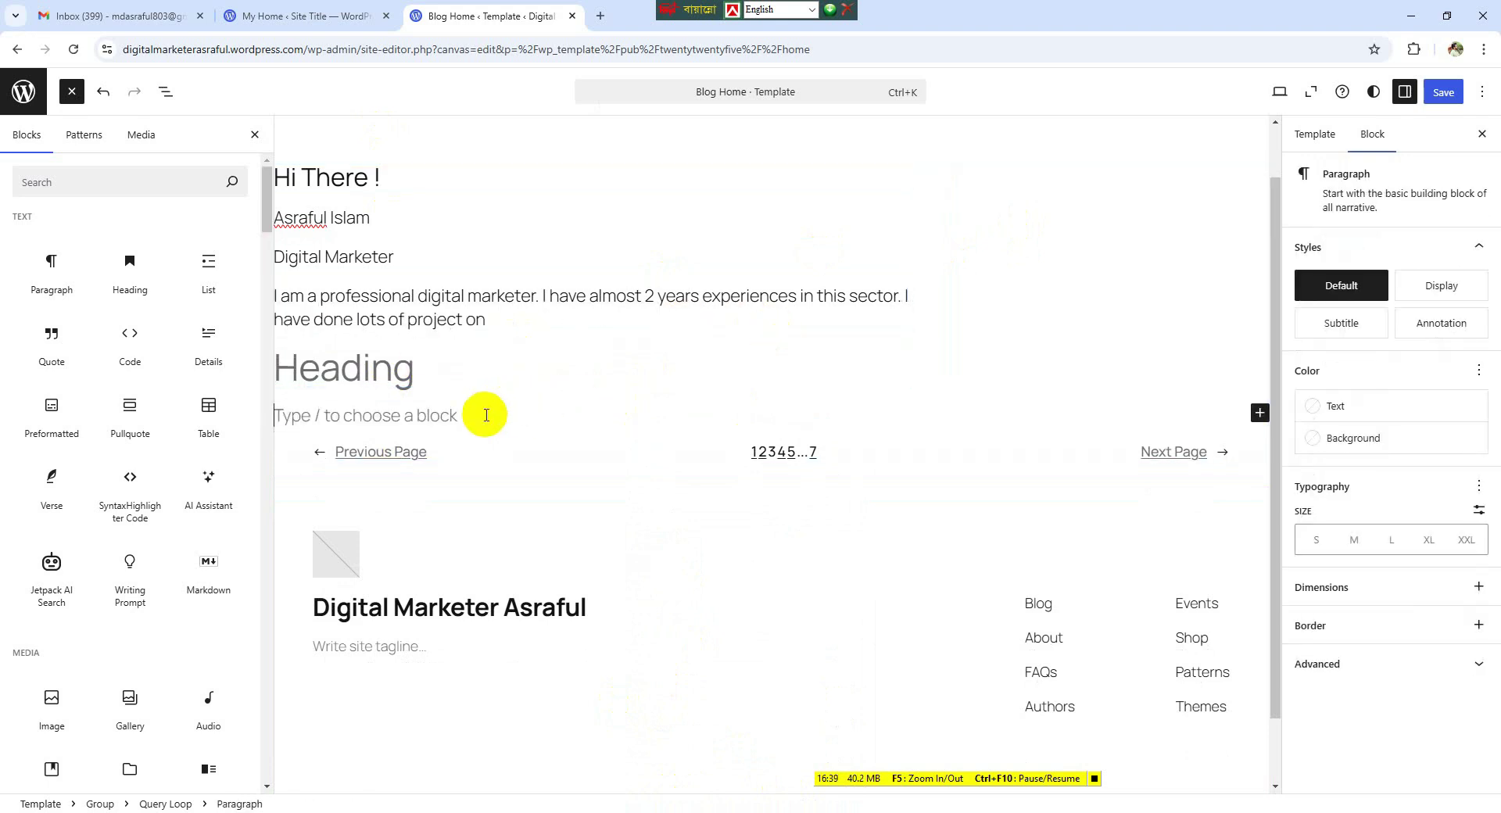
left_click(443, 369)
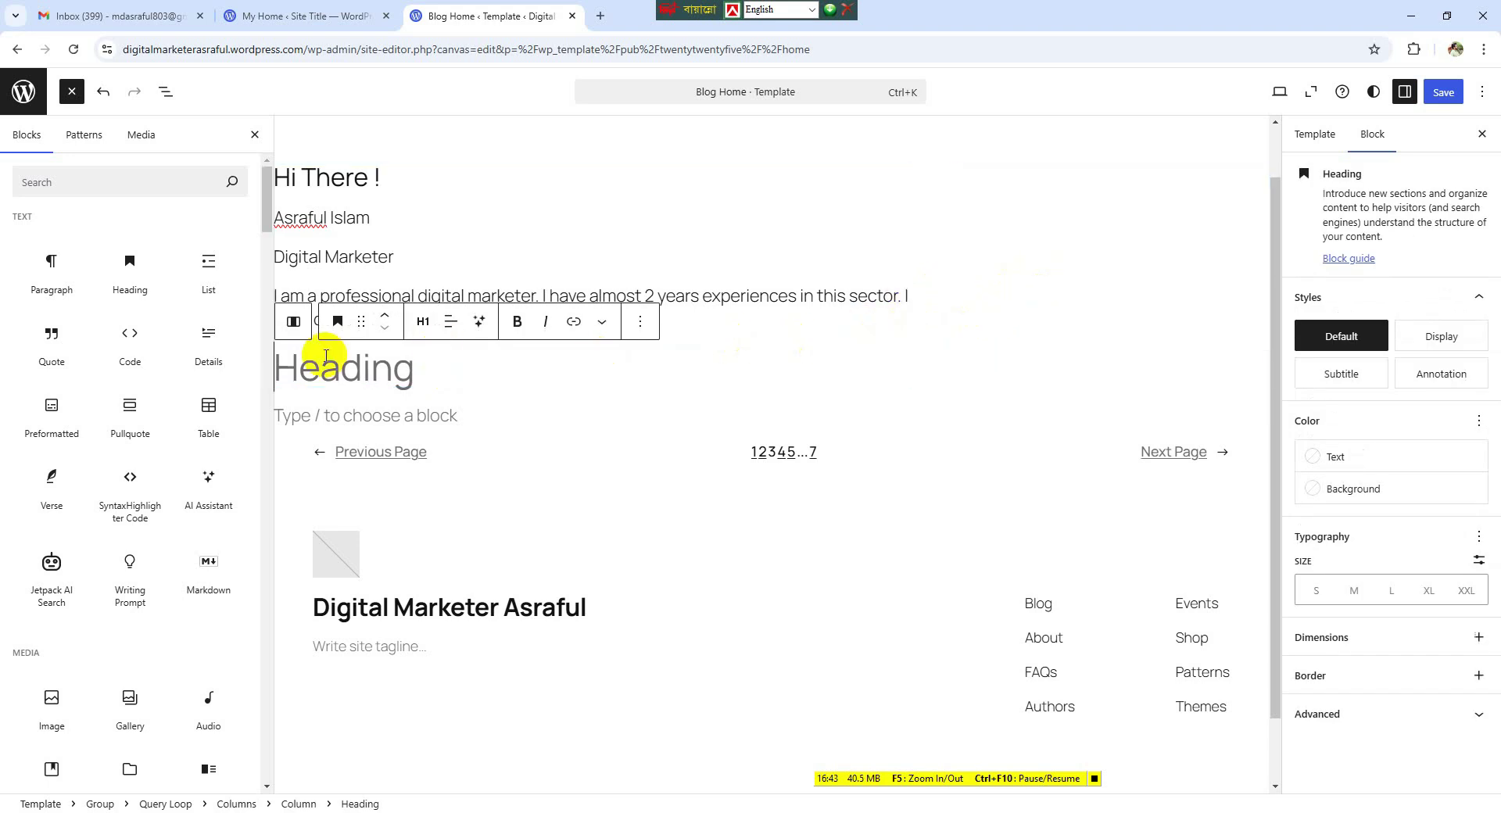
- Make the paragraph with the owner's name bold
left_click(381, 208)
left_click_drag(383, 208, 258, 218)
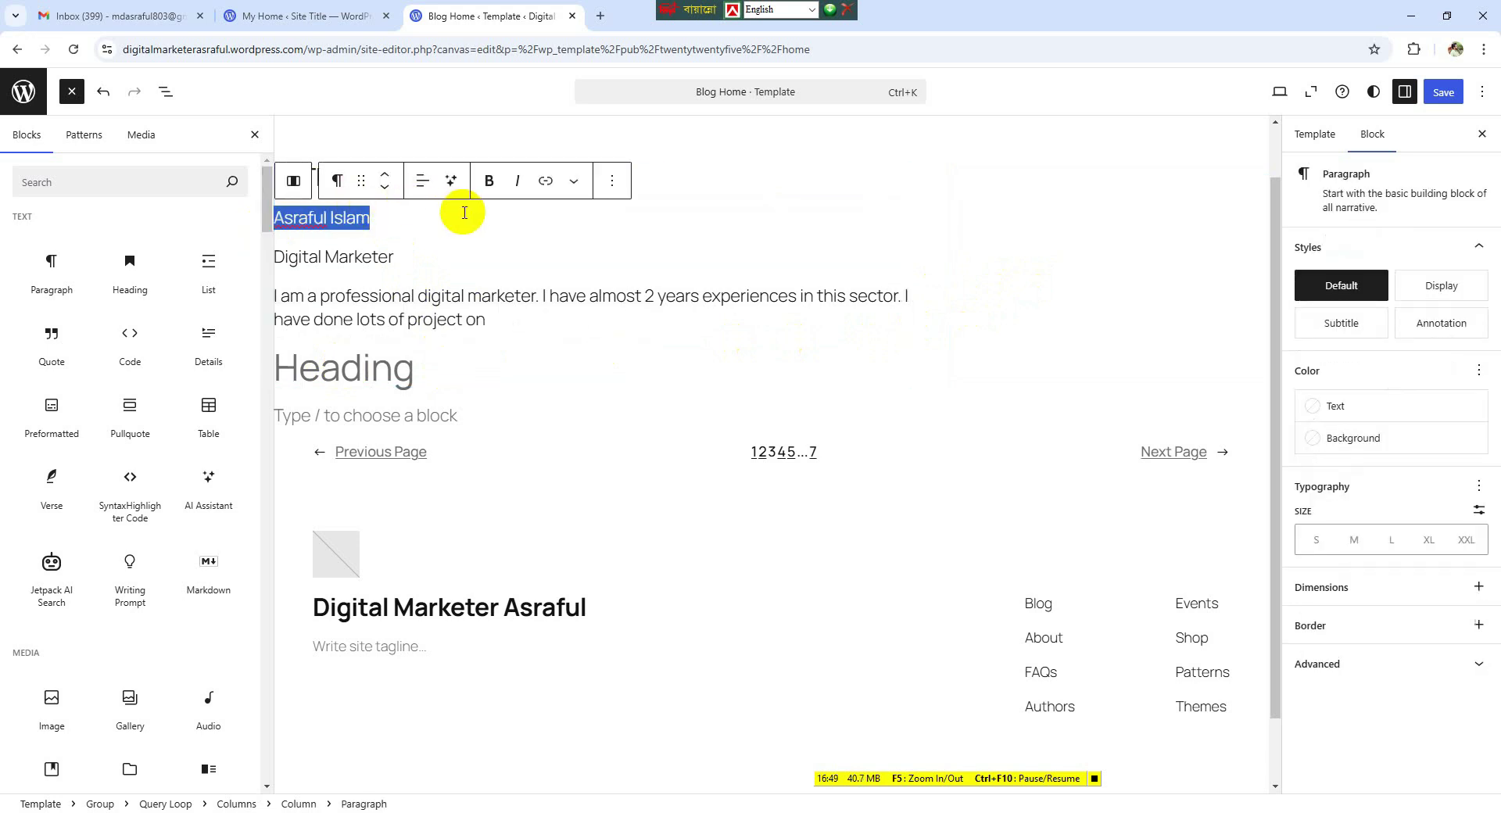
left_click(478, 182)
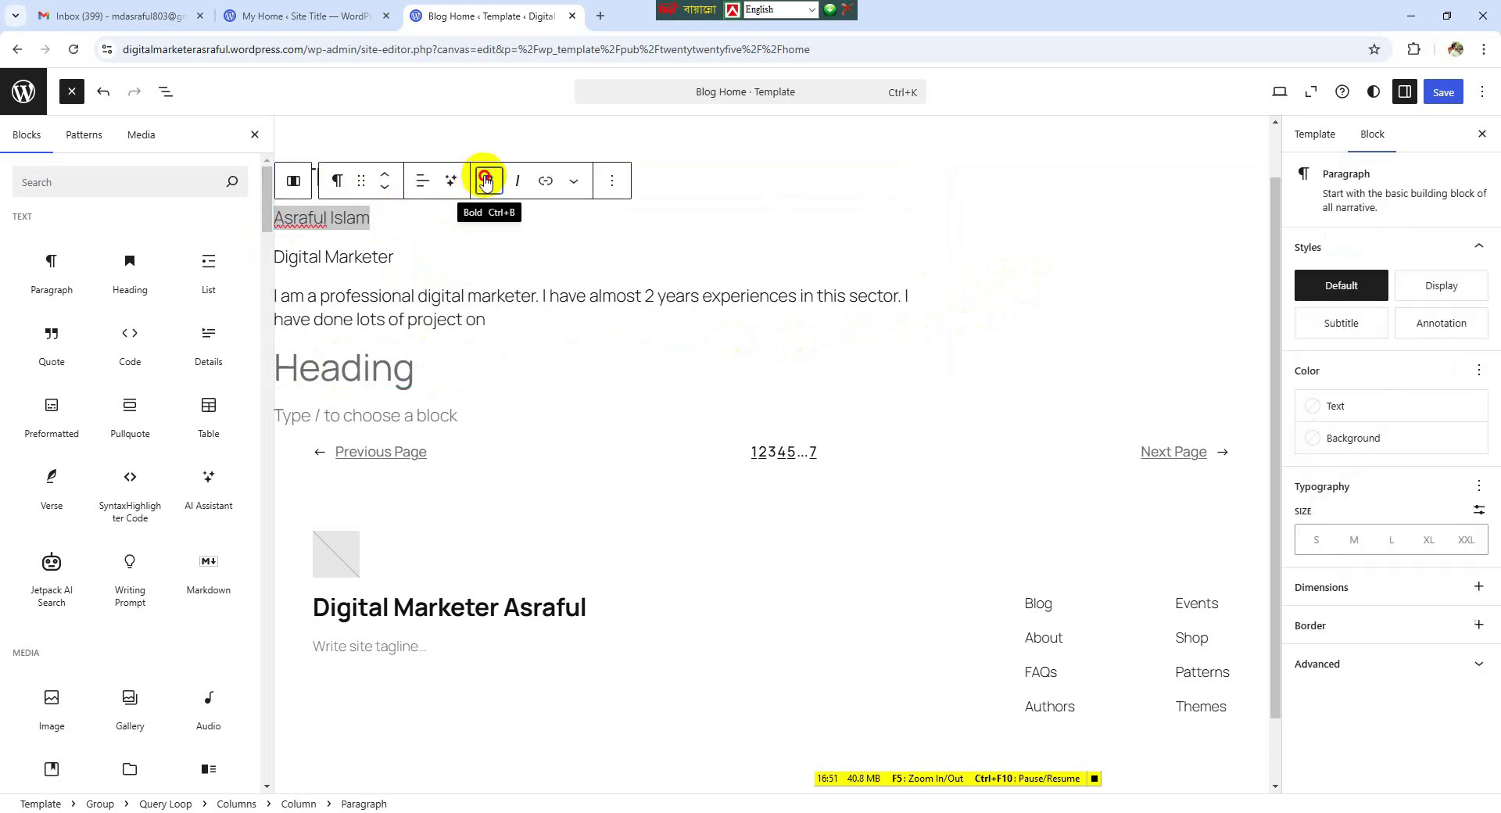
left_click(416, 261)
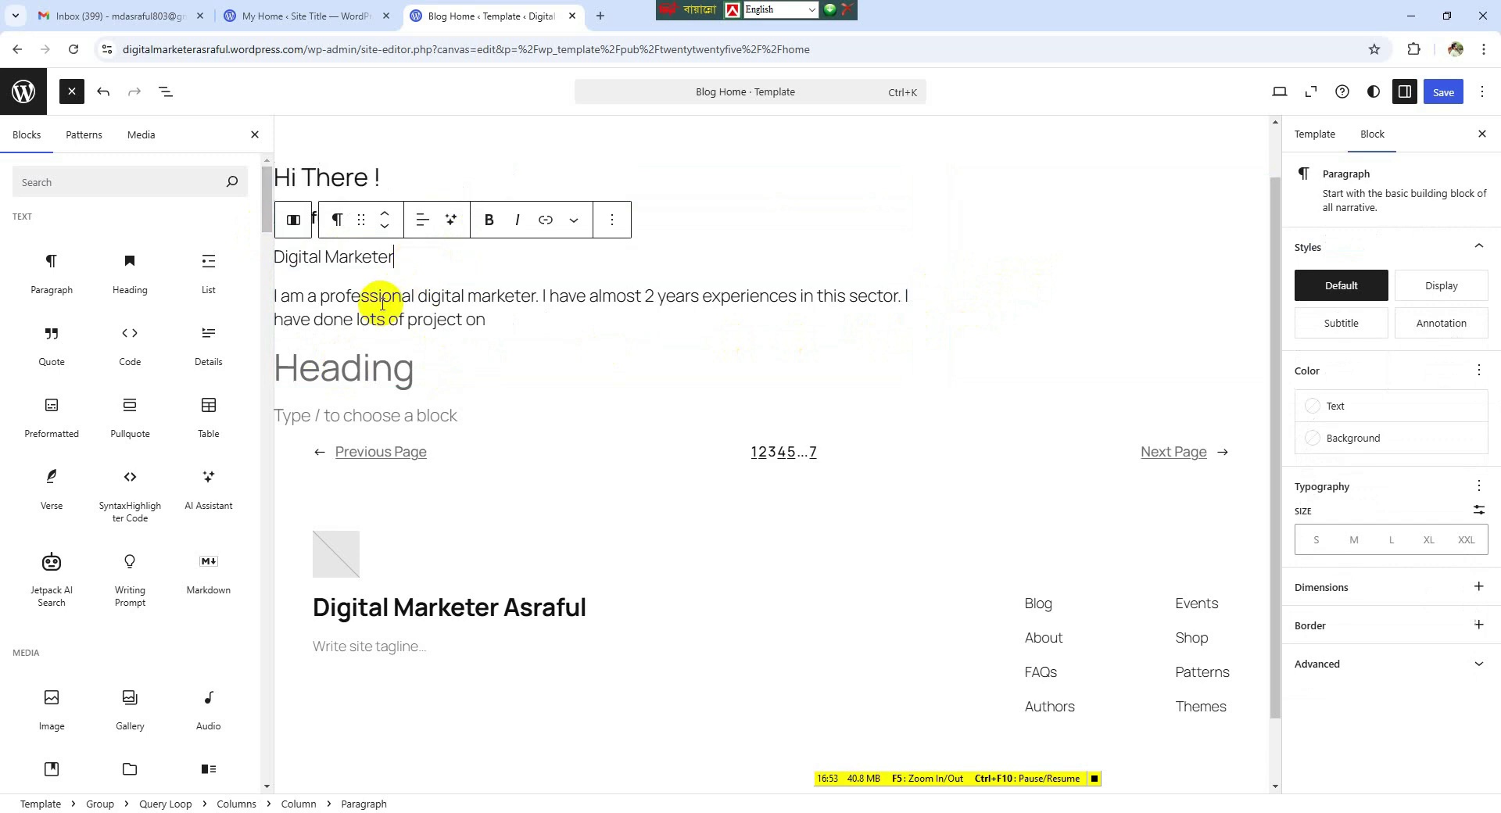
left_click(412, 363)
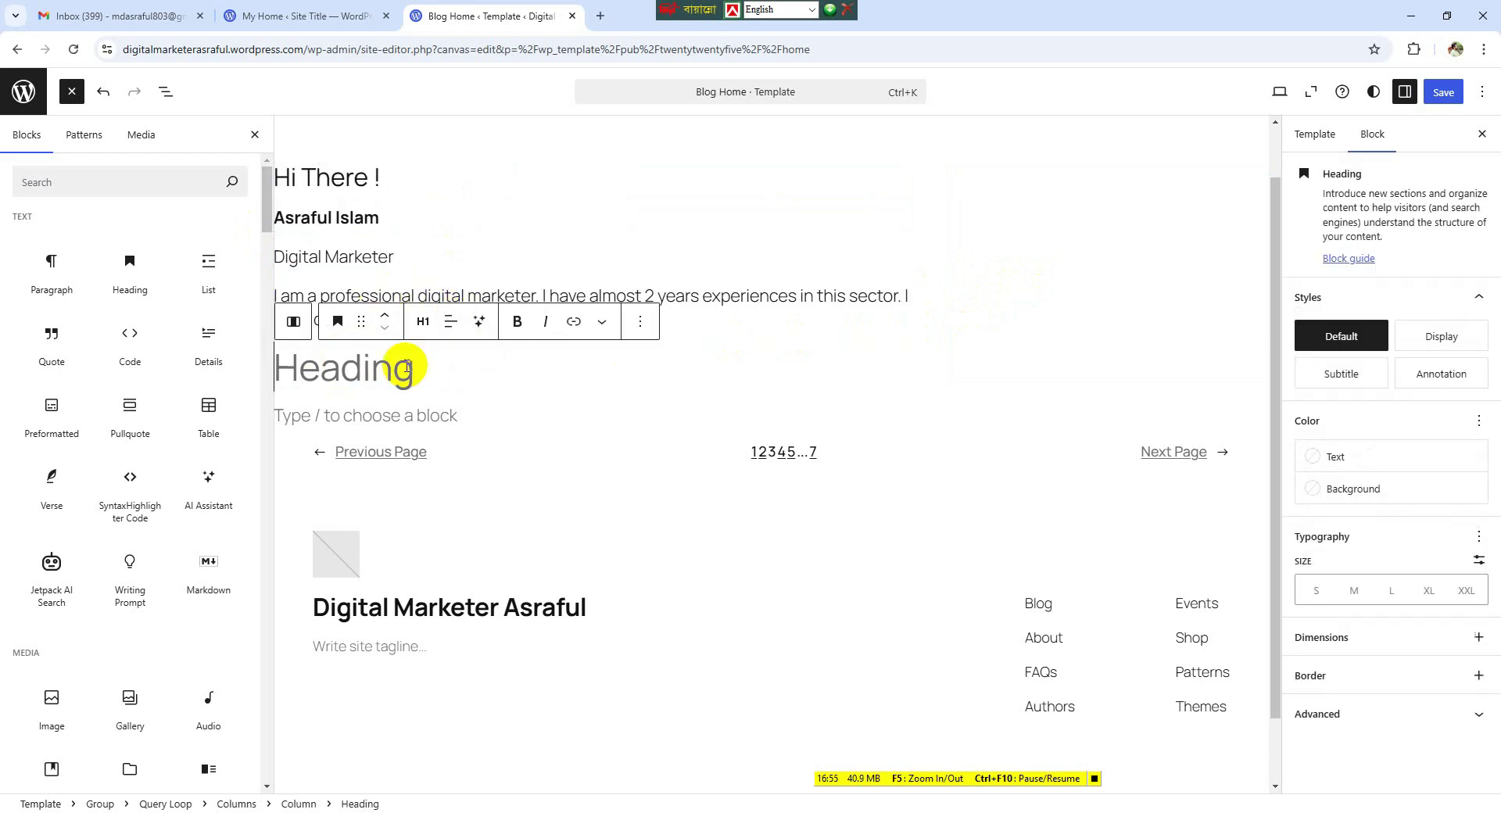
- Complete the introduction paragraph after "project on" with "Digital Marketing. I try my best to do my work perfectly."
left_click(907, 298)
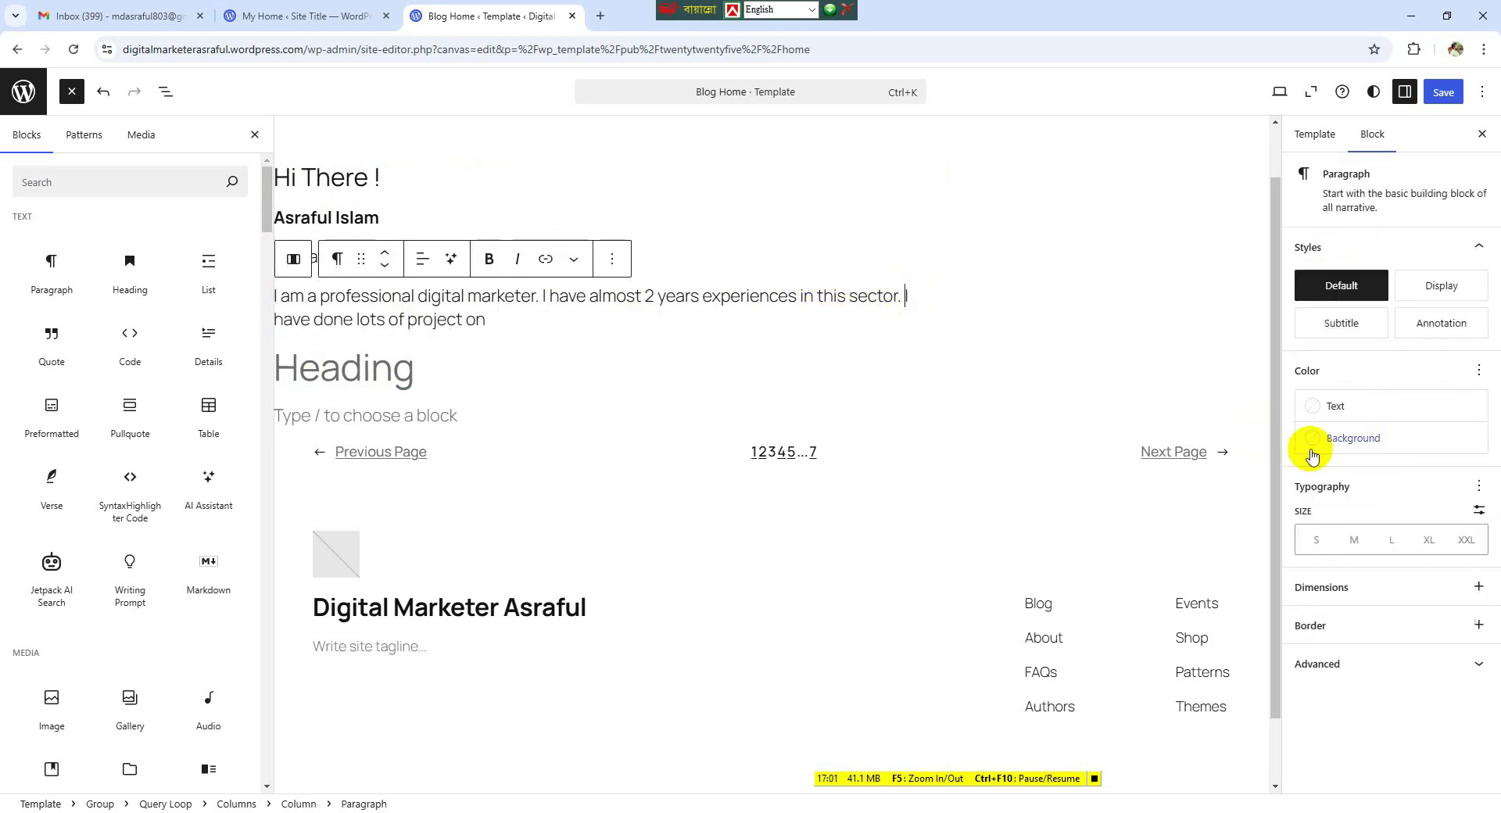
mouse_move(826, 352)
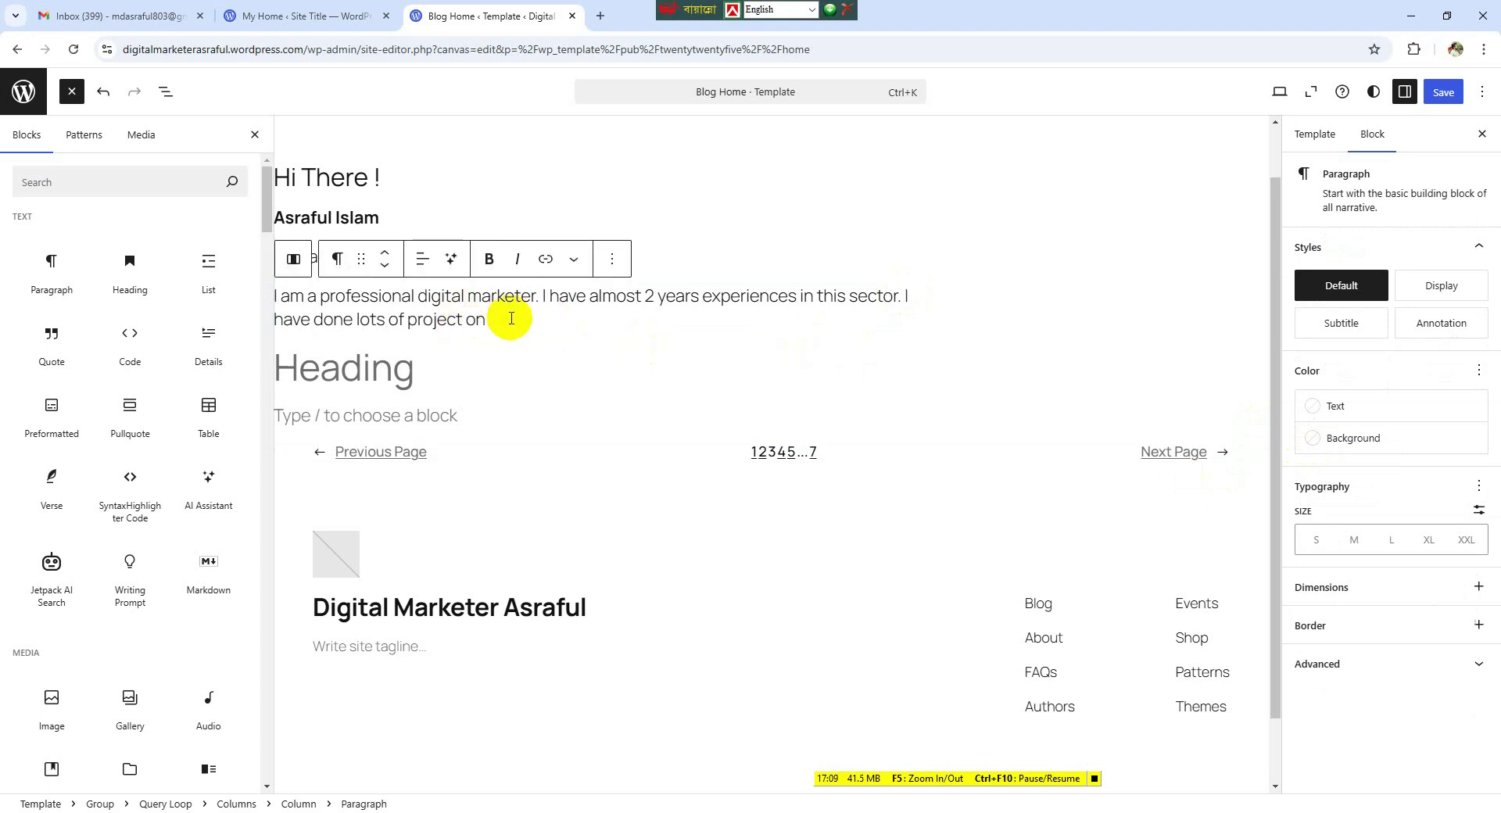
type("D")
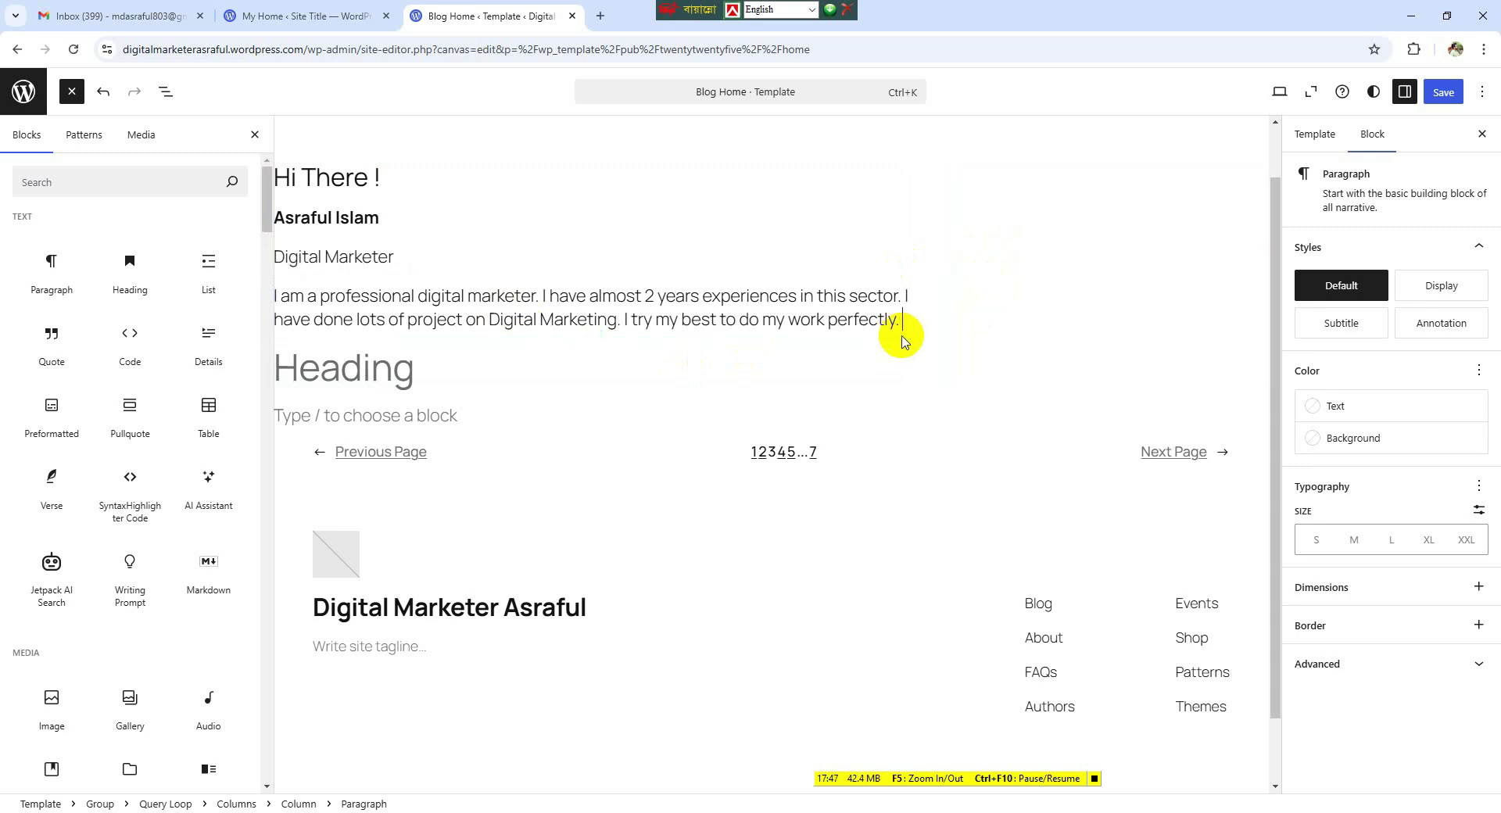
- Add the sentence "Feel free to contact with me" to the end of the introduction paragraph
type("Feel free to contact with me")
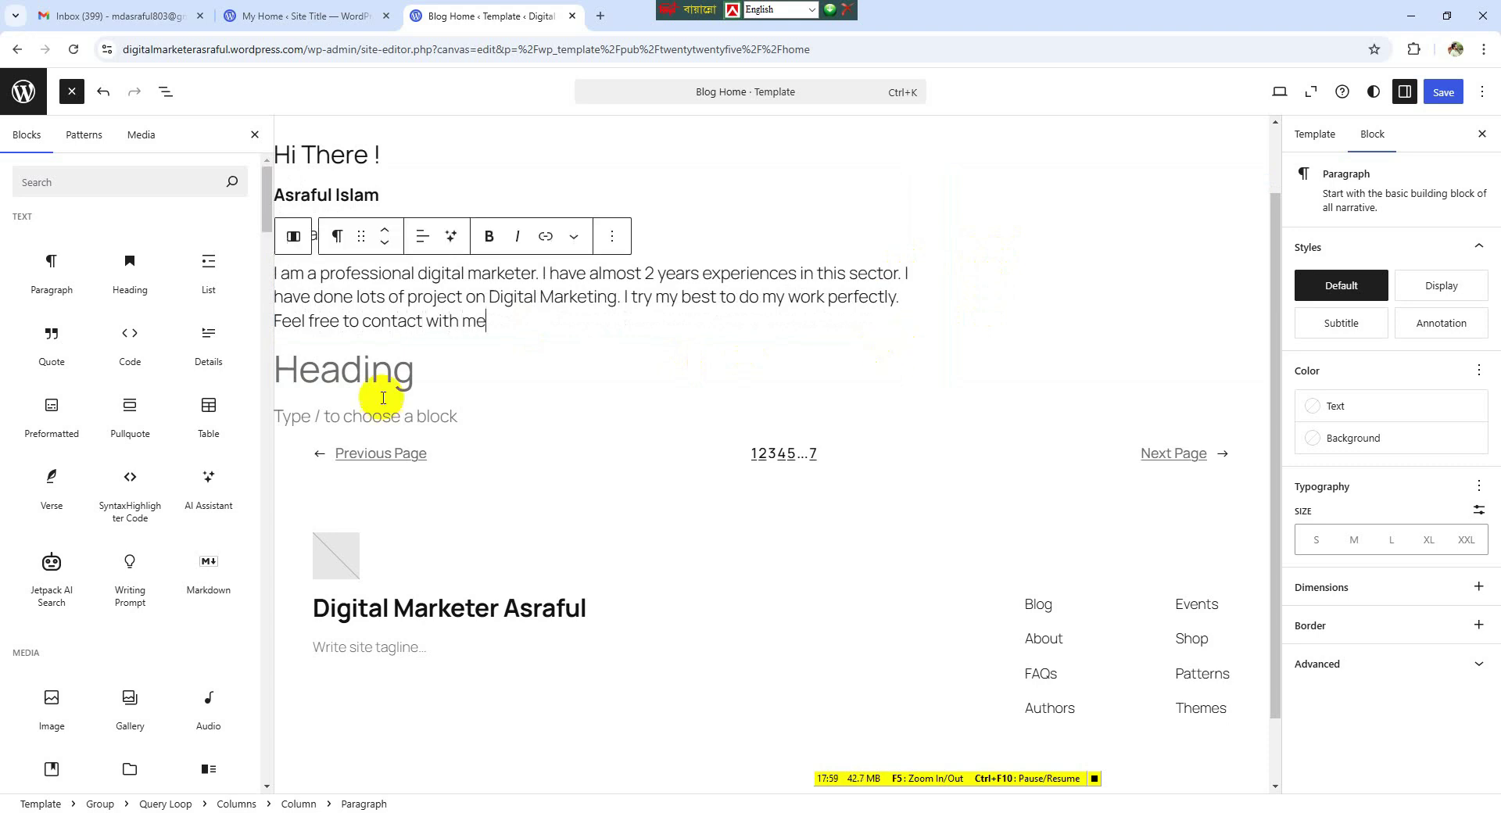
left_click(341, 417)
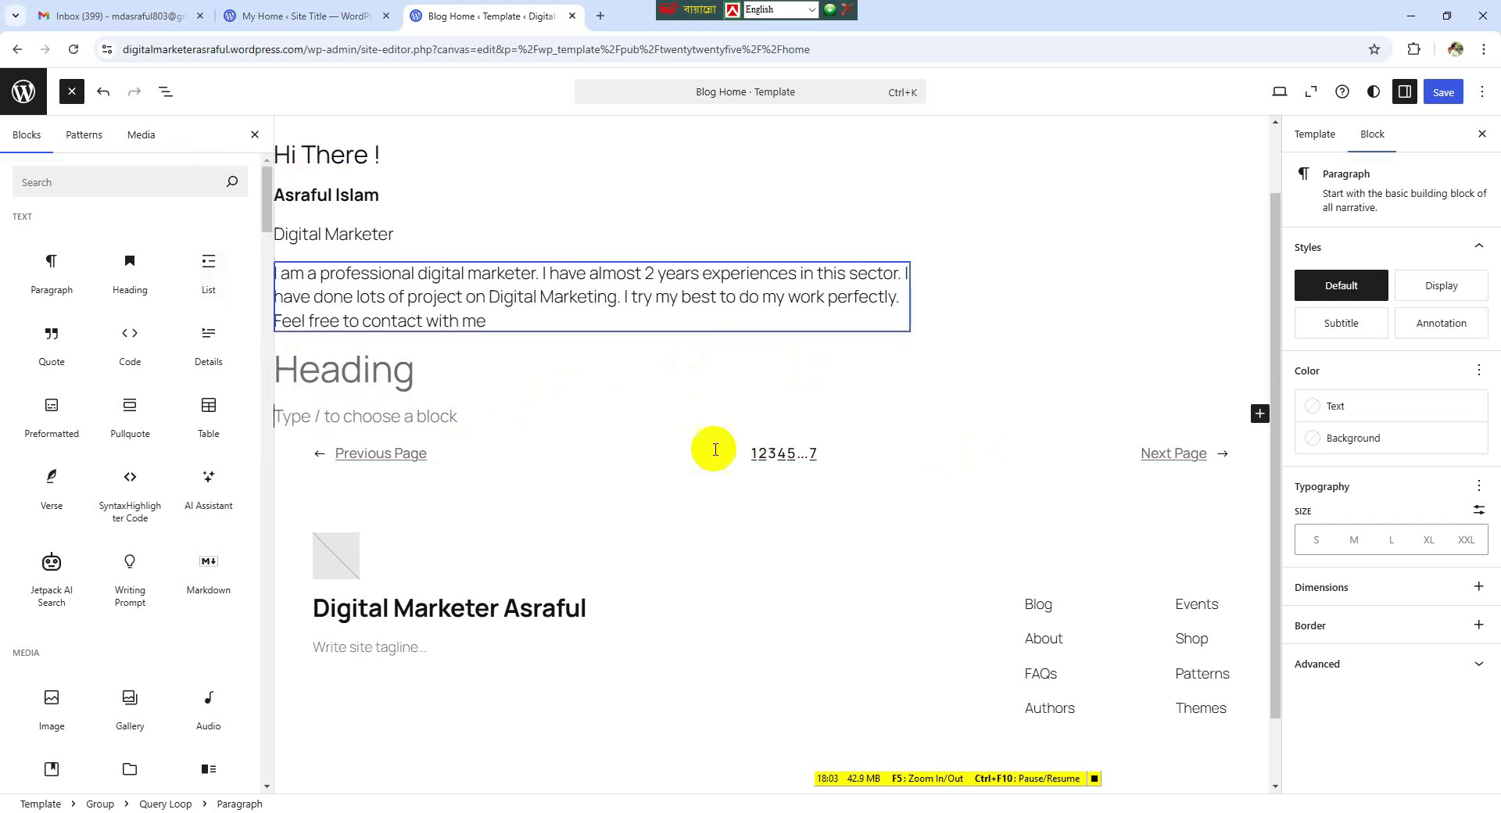
left_click(382, 159)
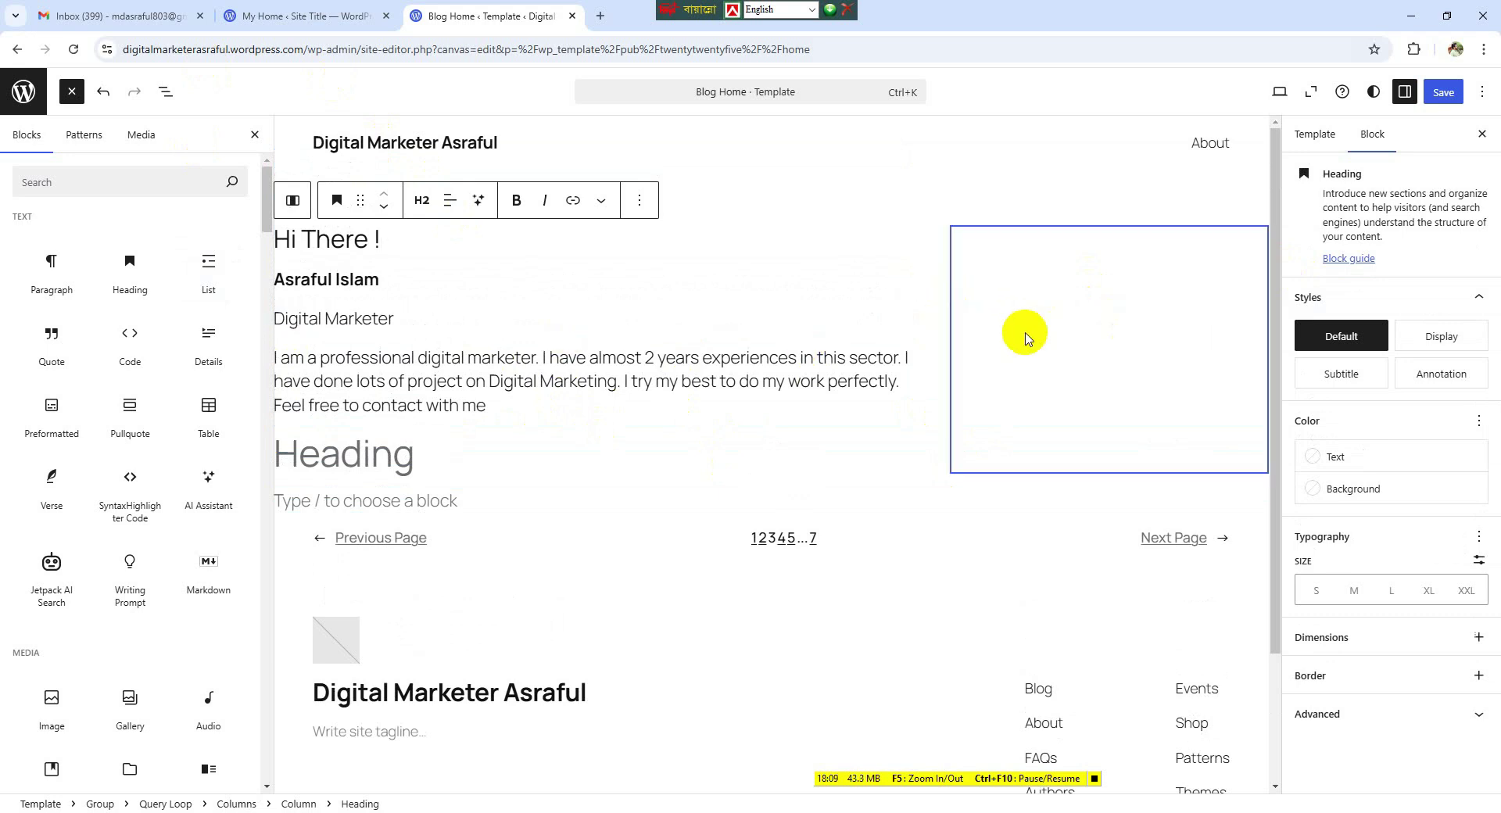
- Try to insert an Image block into the empty column beside the introduction
left_click(1027, 338)
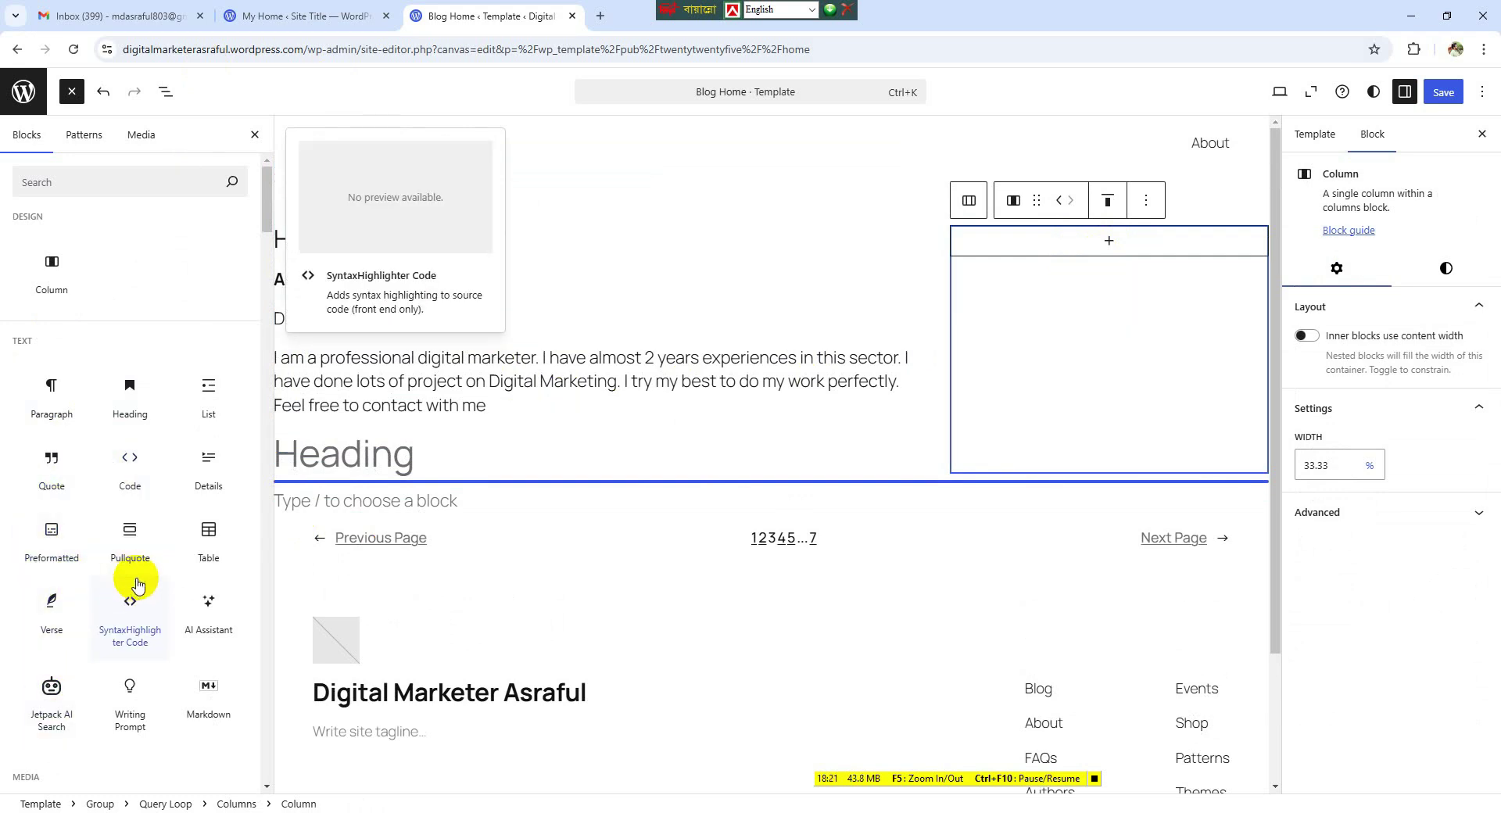
scroll(138, 585, "down", 1)
scroll(138, 584, "down", 2)
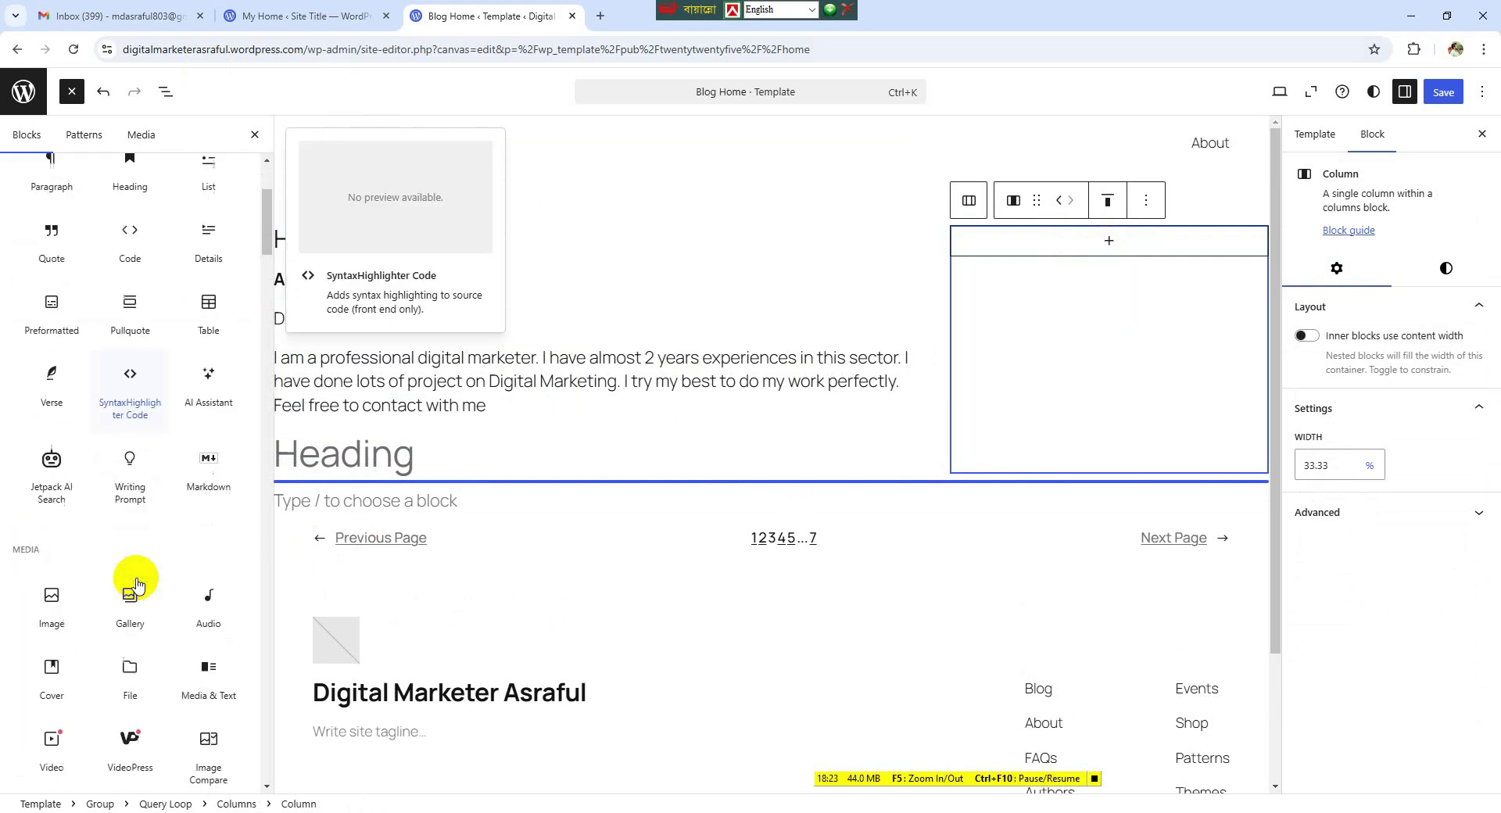
left_click(47, 596)
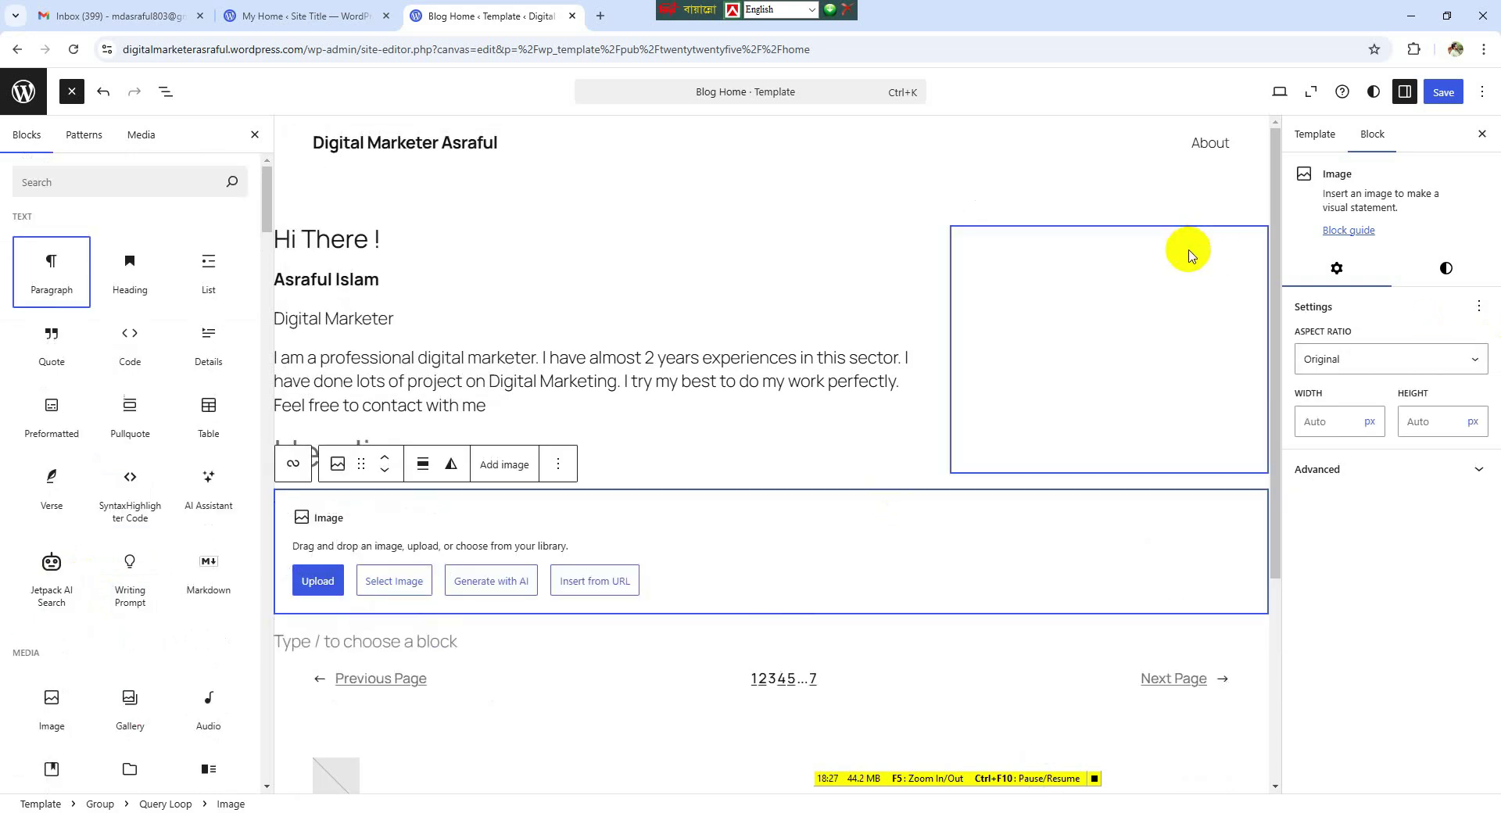
- Place an Image block inside the empty 33.33% column beside the introduction
left_click(1036, 348)
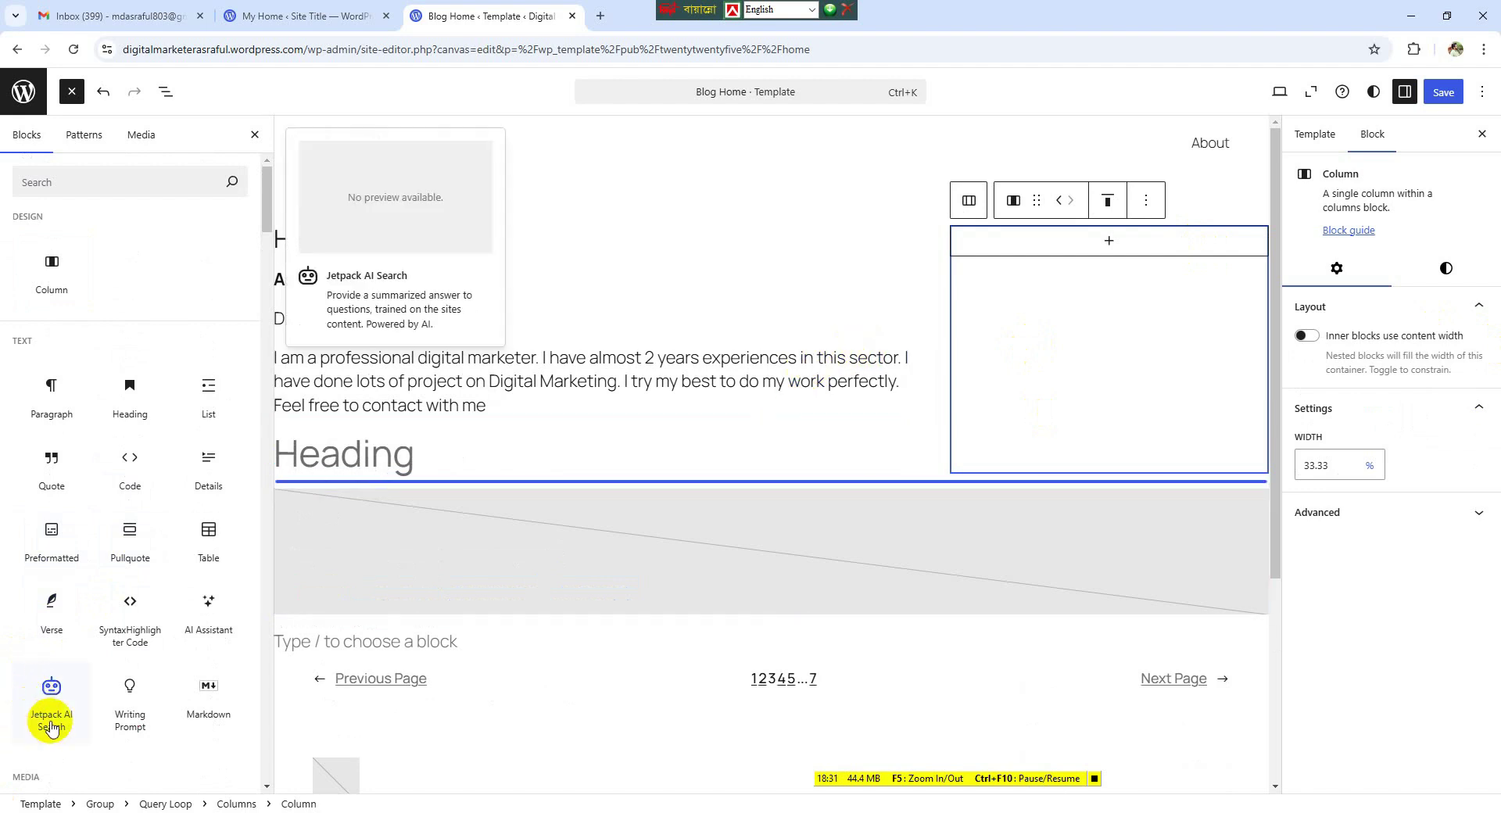
scroll(56, 731, "down", 2)
left_click_drag(50, 679, 1057, 274)
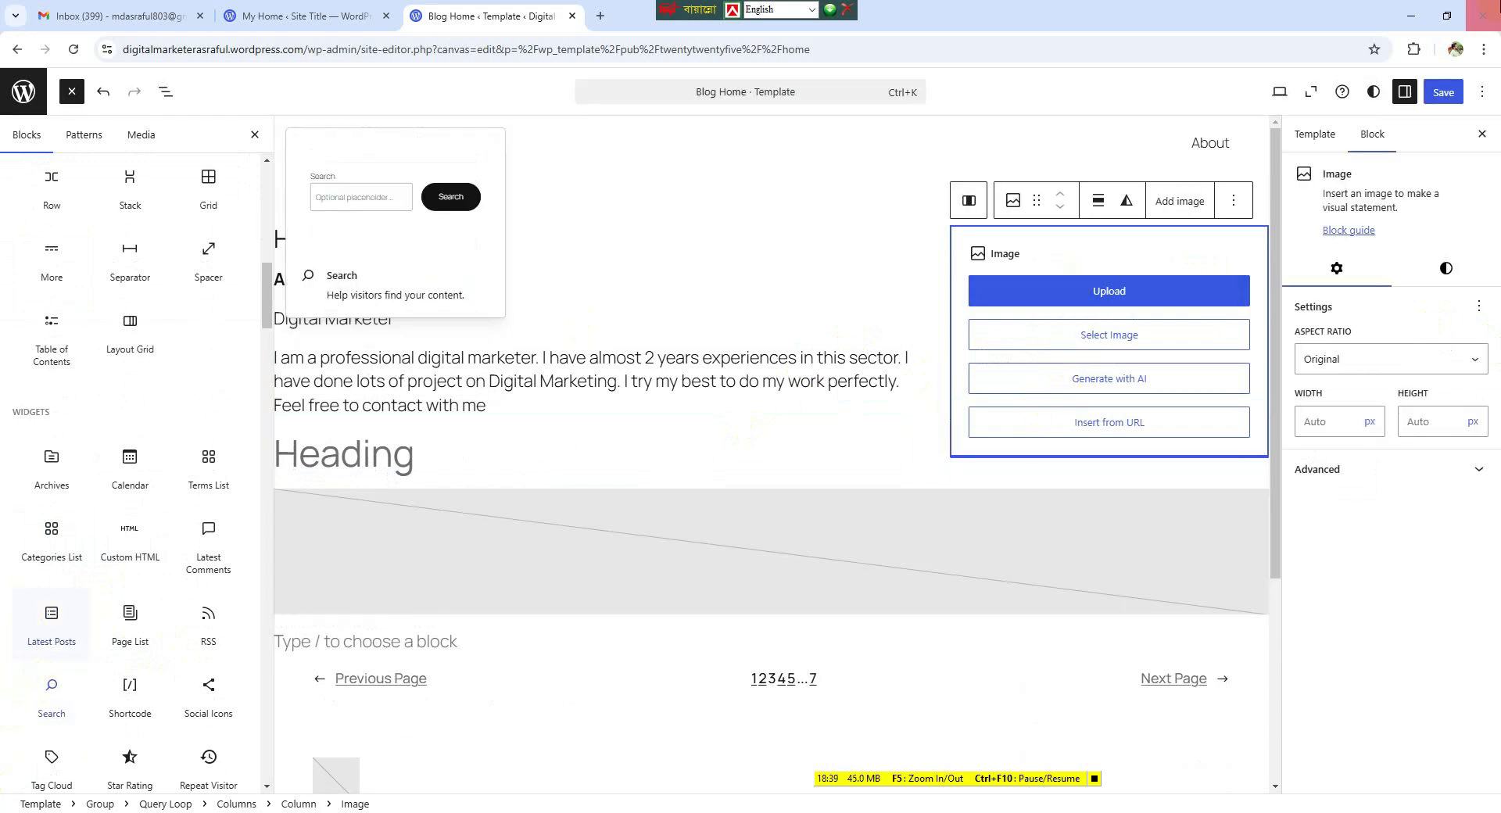
- Upload IMG_20241102_133748_097.jpg from the Downloads folder into the column's Image block
left_click(1180, 297)
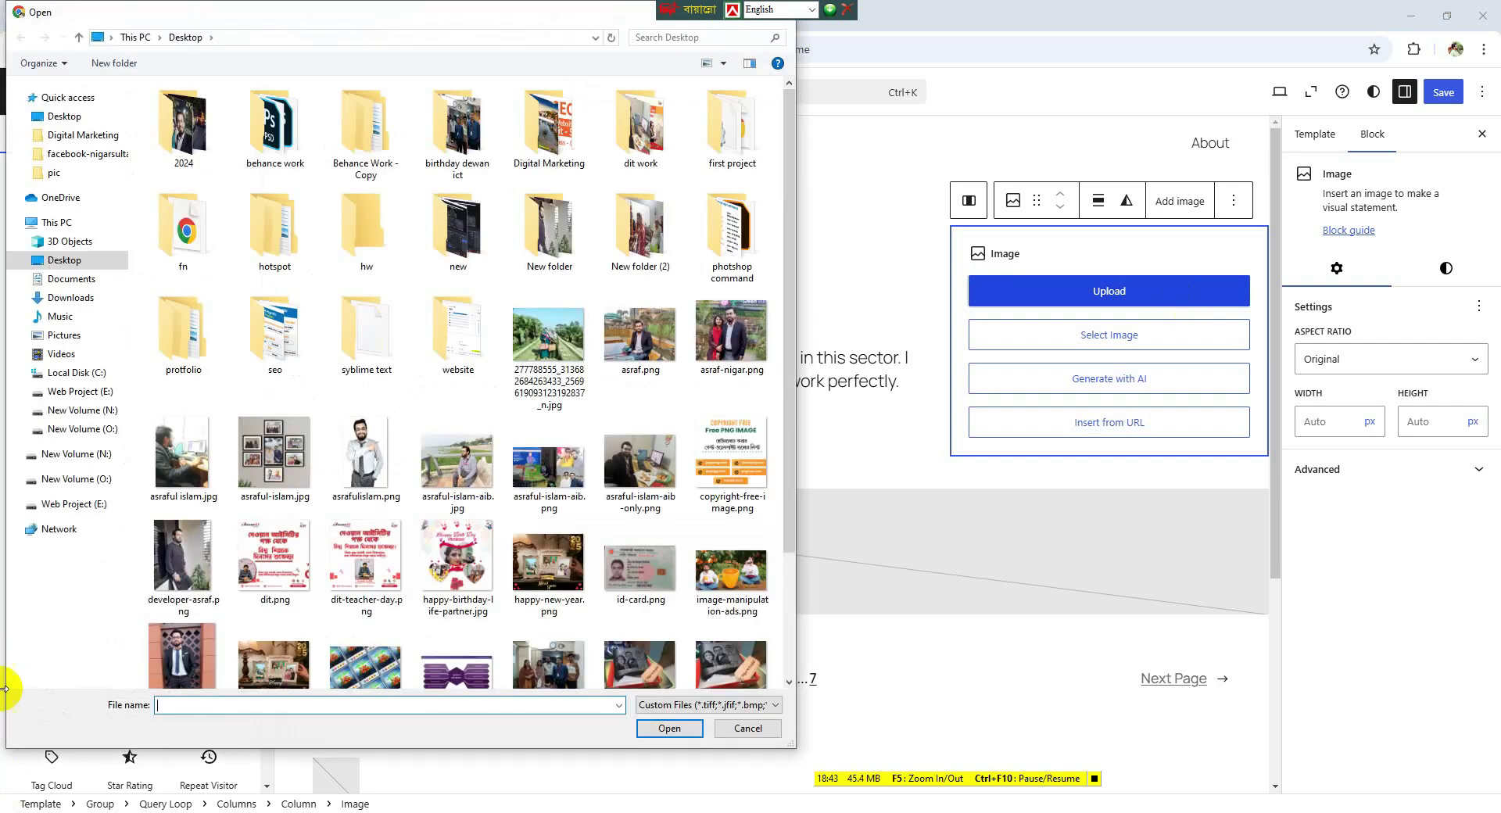
scroll(435, 561, "down", 2)
scroll(426, 555, "up", 2)
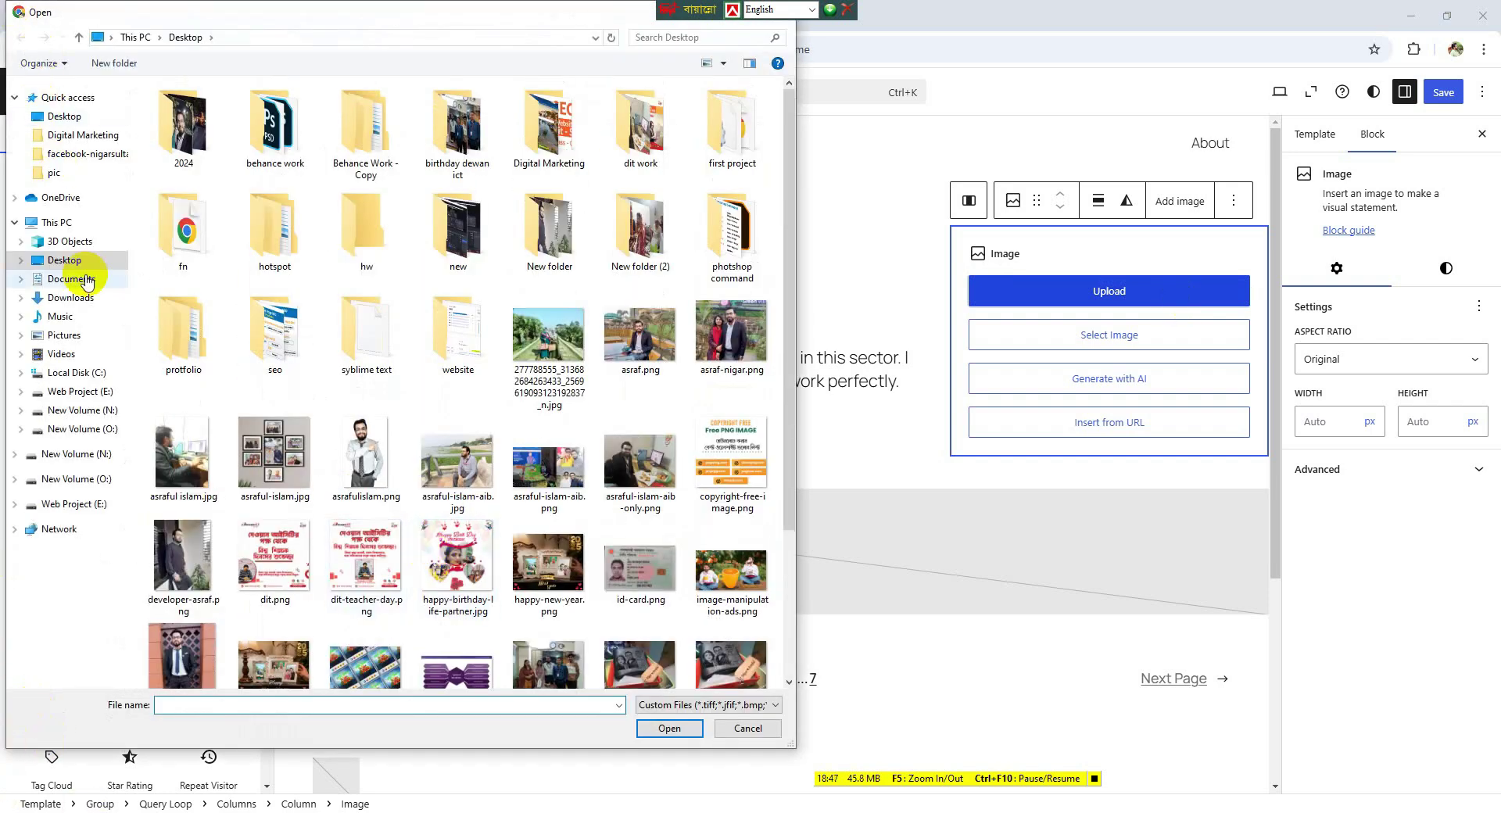
left_click(72, 297)
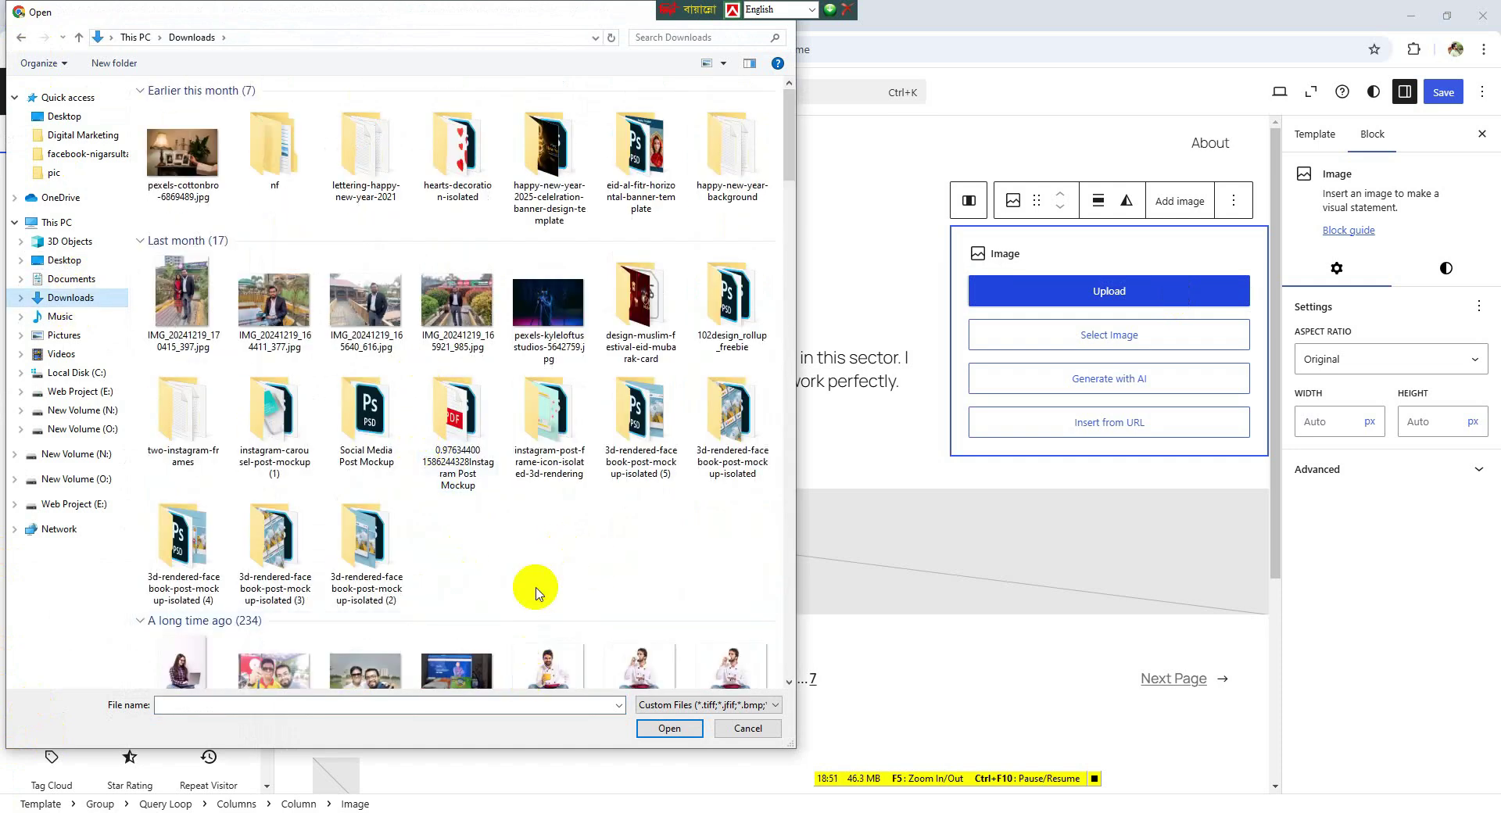
scroll(531, 591, "down", 4)
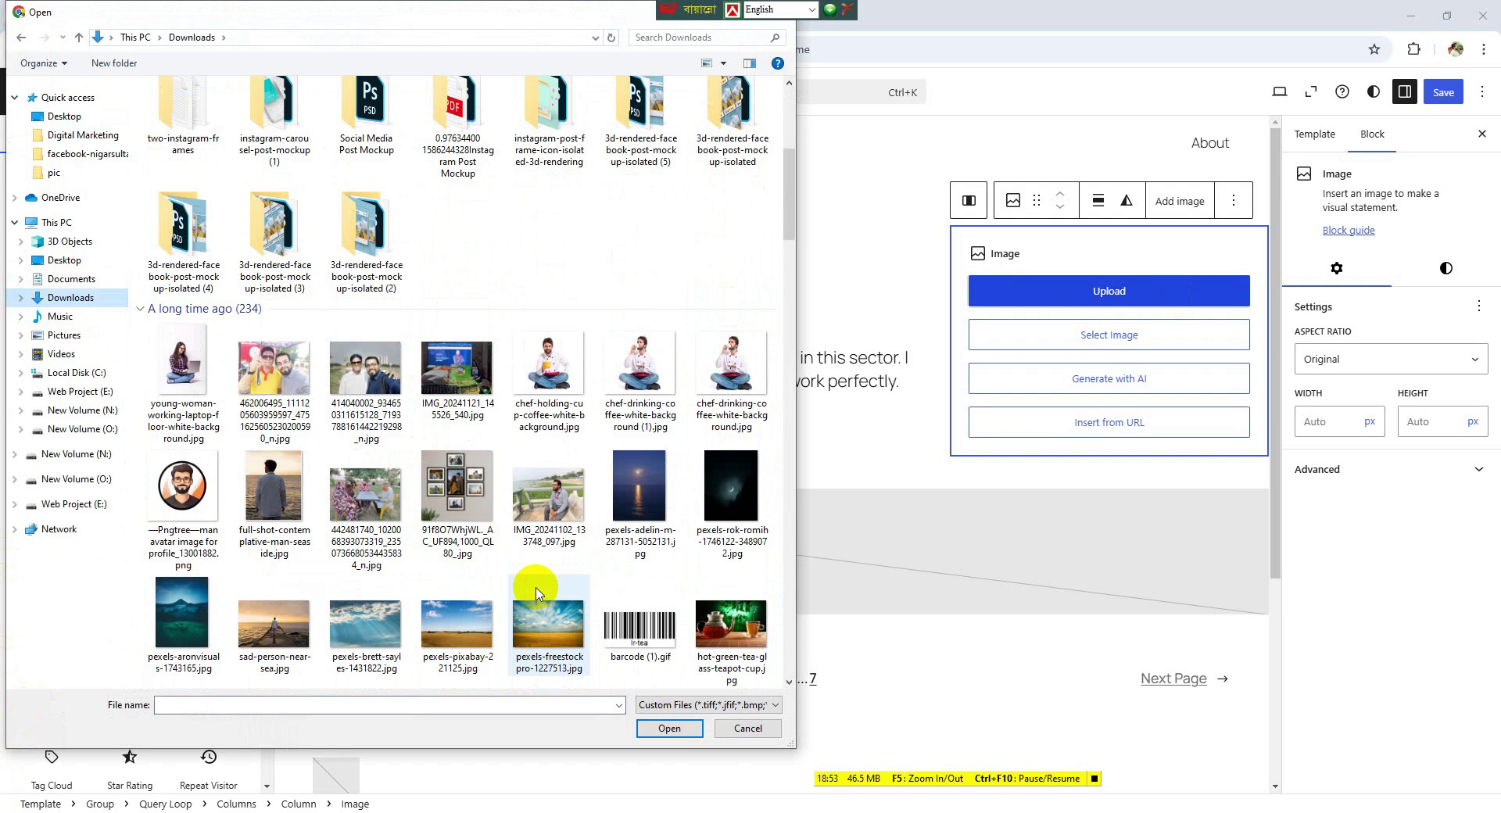
scroll(537, 594, "down", 5)
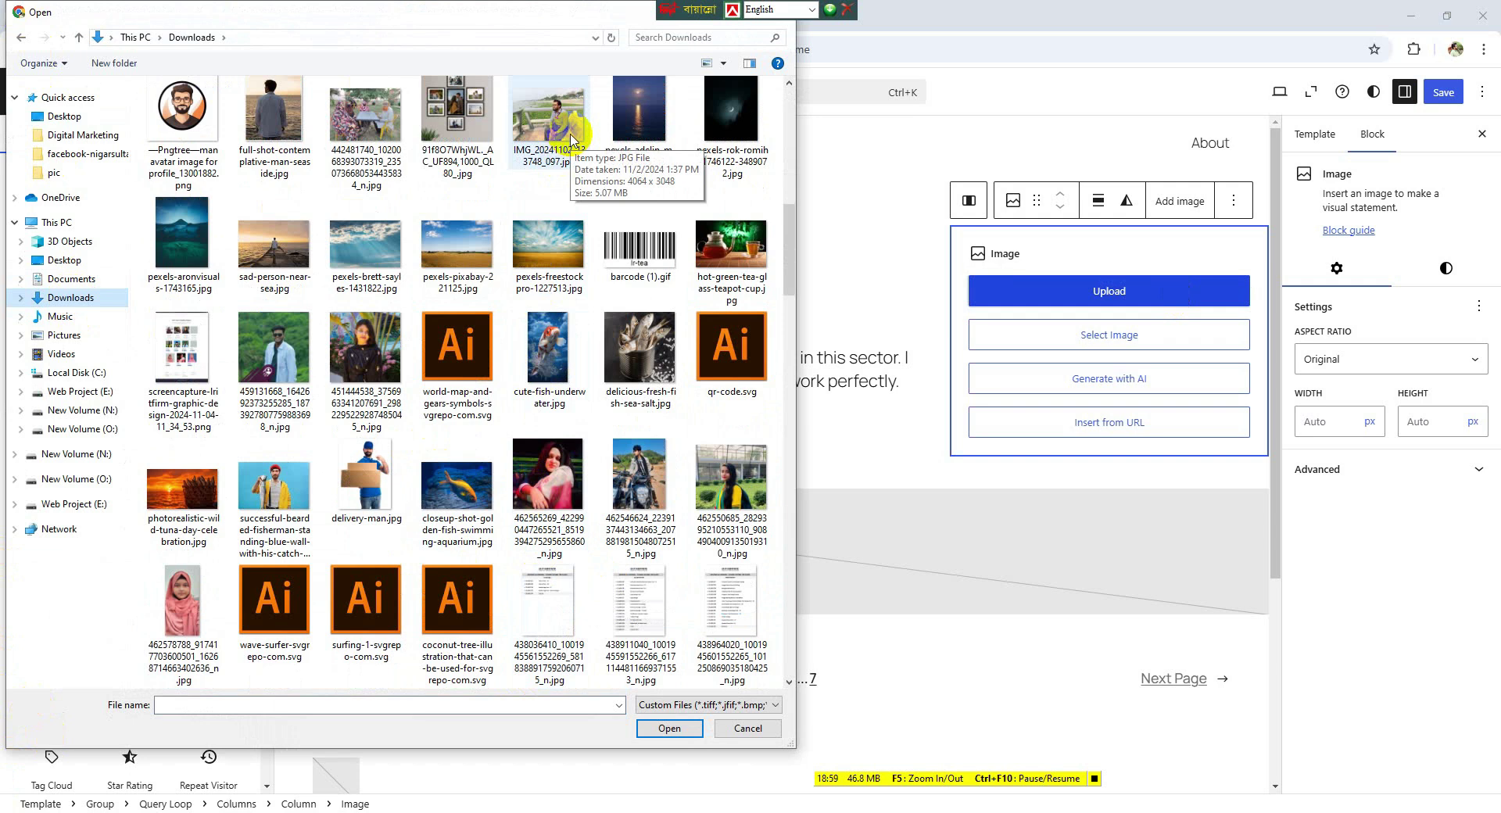
scroll(556, 235, "down", 5)
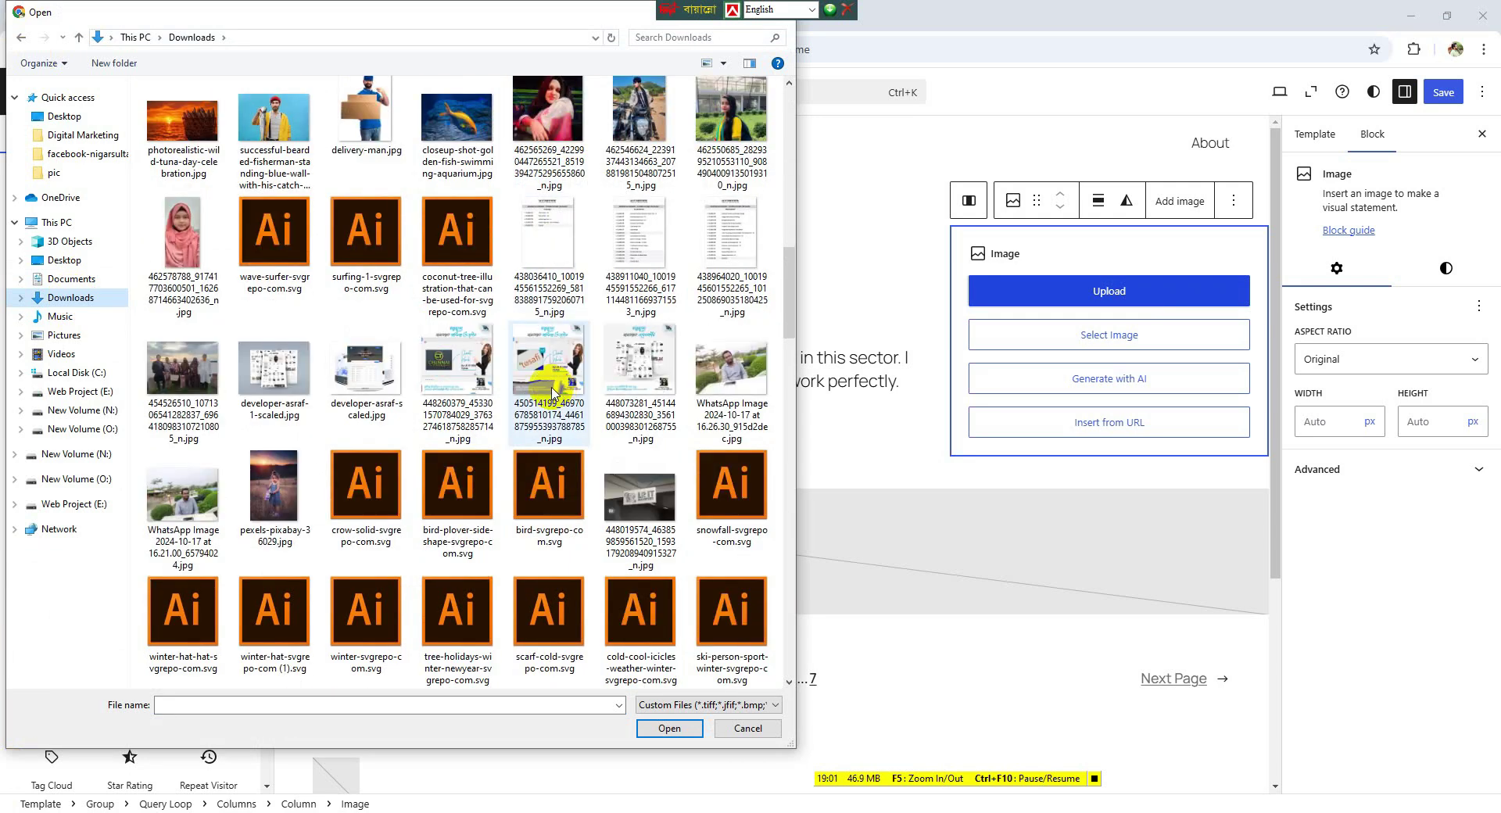
scroll(528, 363, "up", 7)
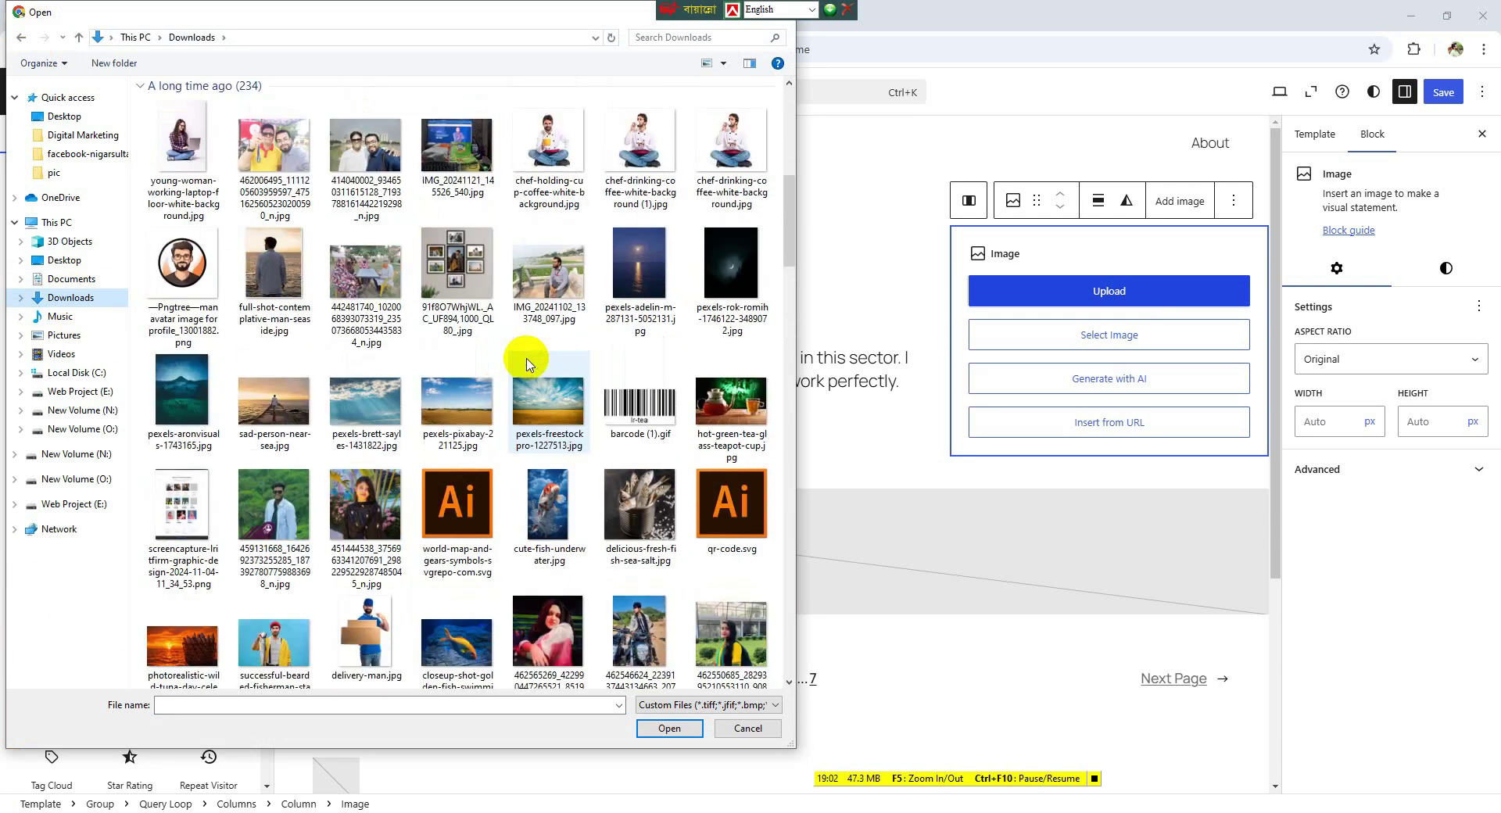
left_click(525, 291)
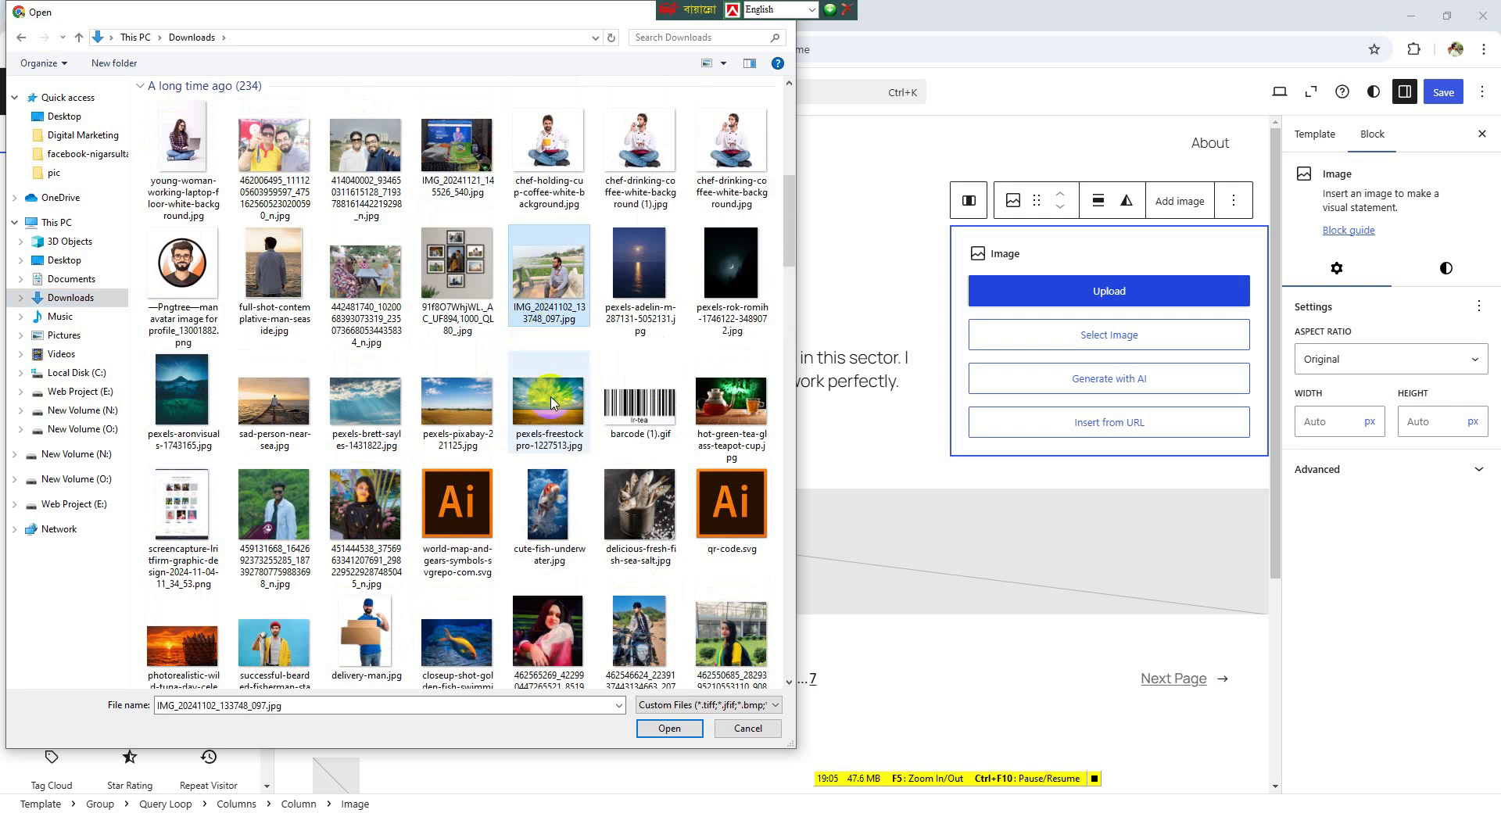
left_click(660, 728)
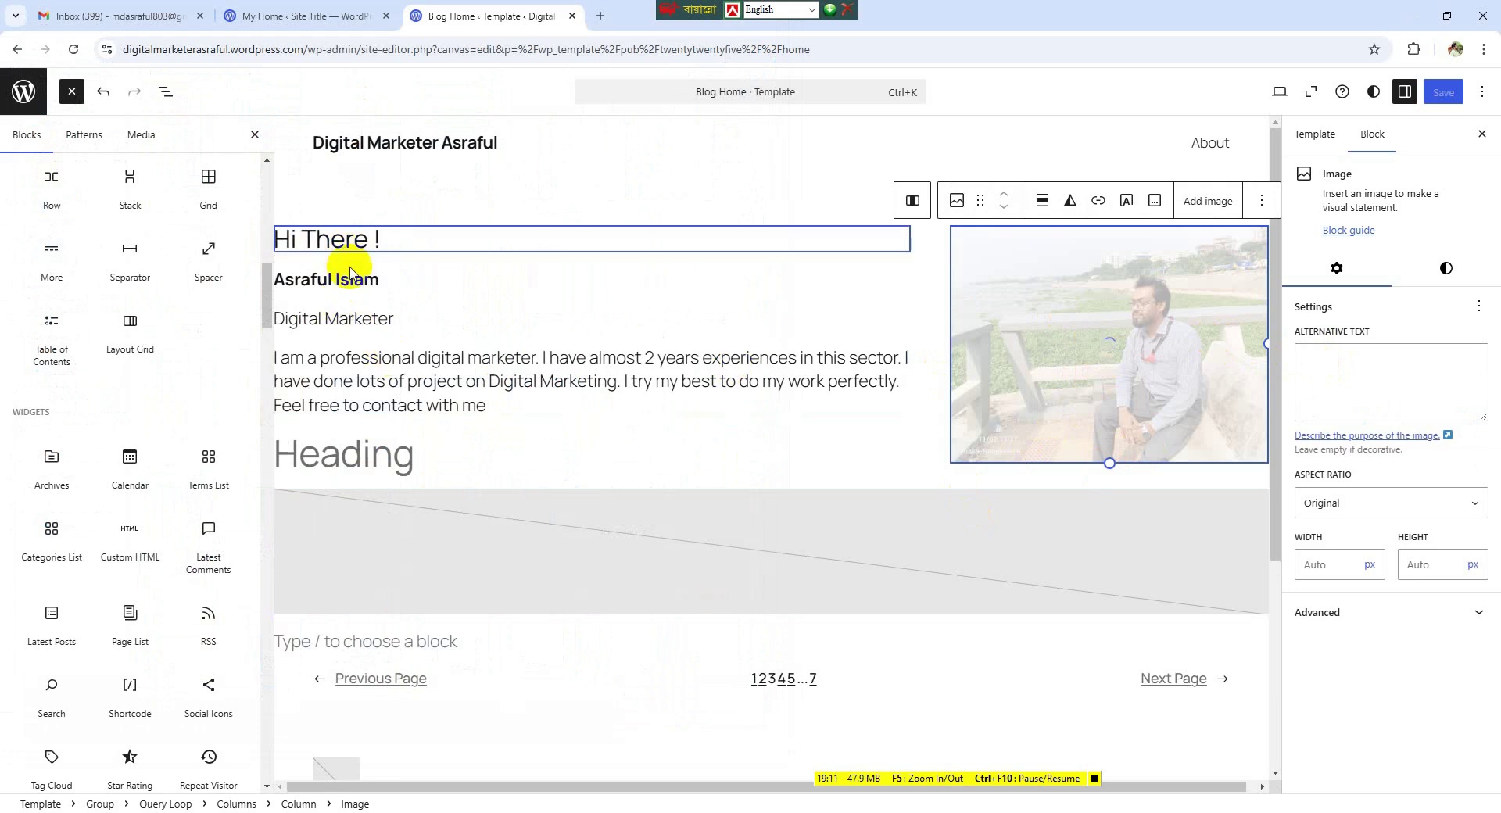
- Delete the empty Image block located below the columns
left_click(496, 535)
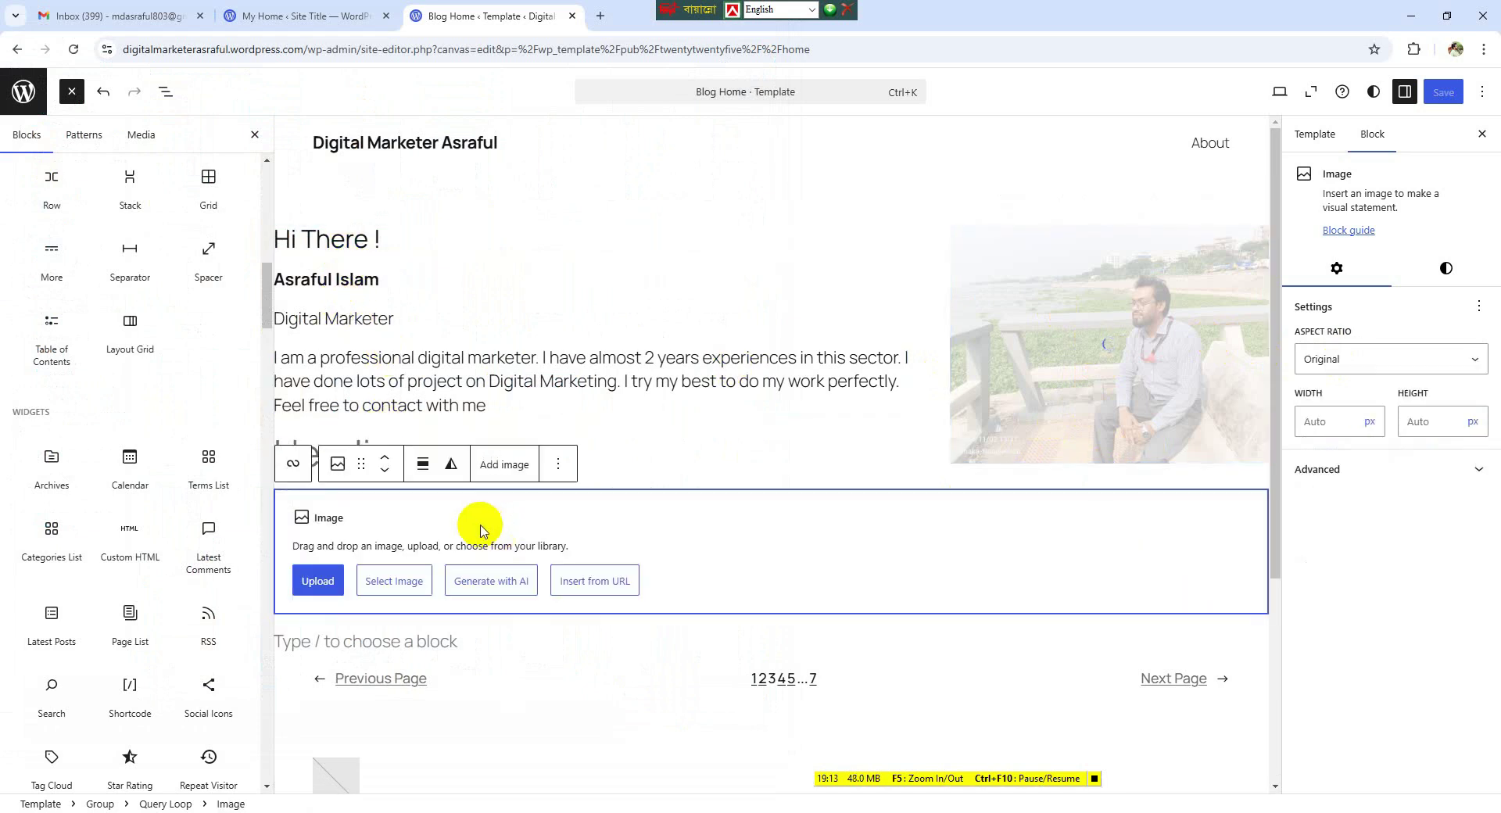
left_click(558, 464)
scroll(596, 405, "down", 3)
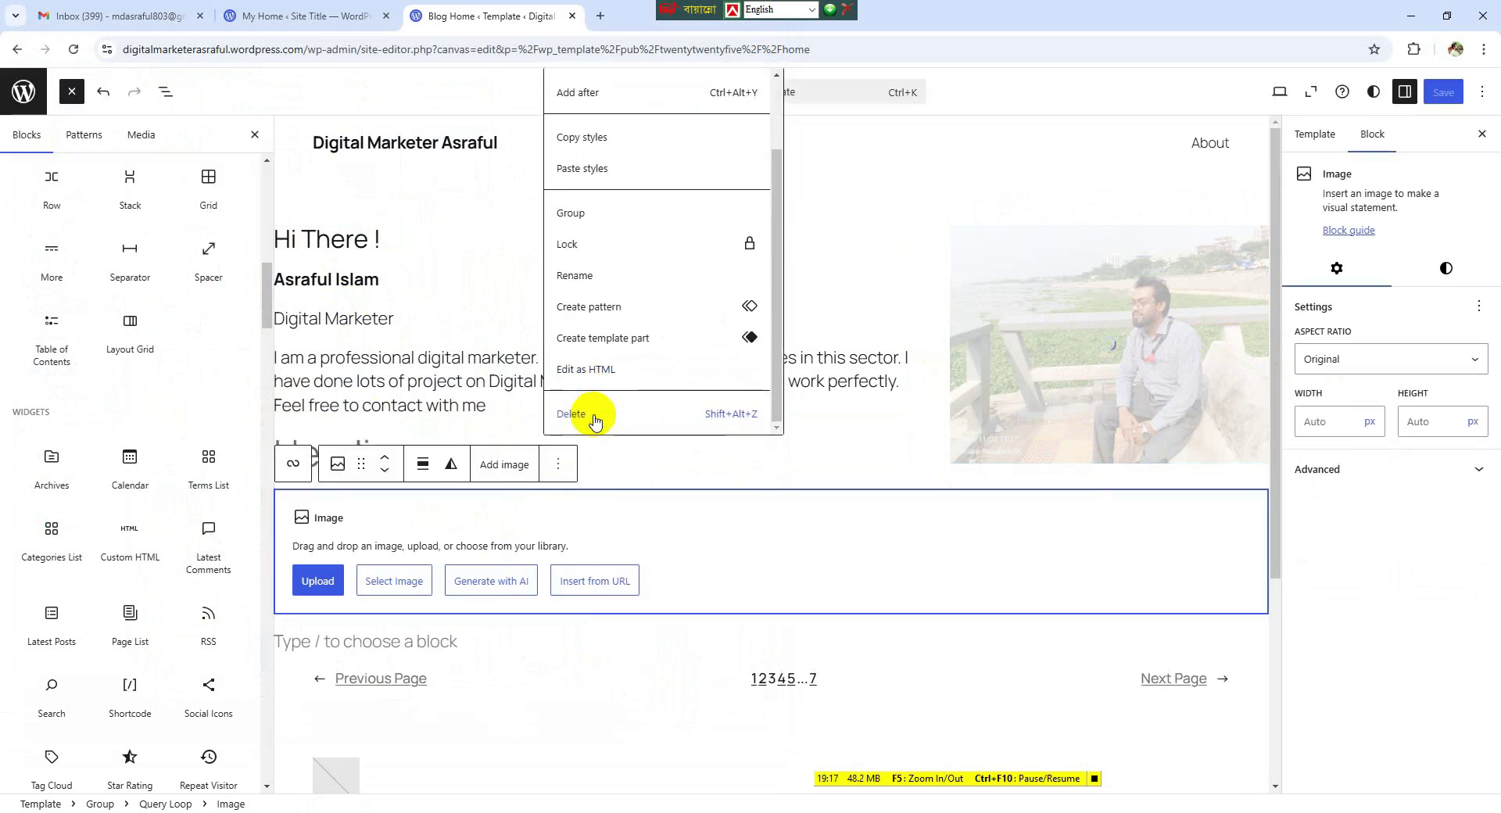
left_click(592, 416)
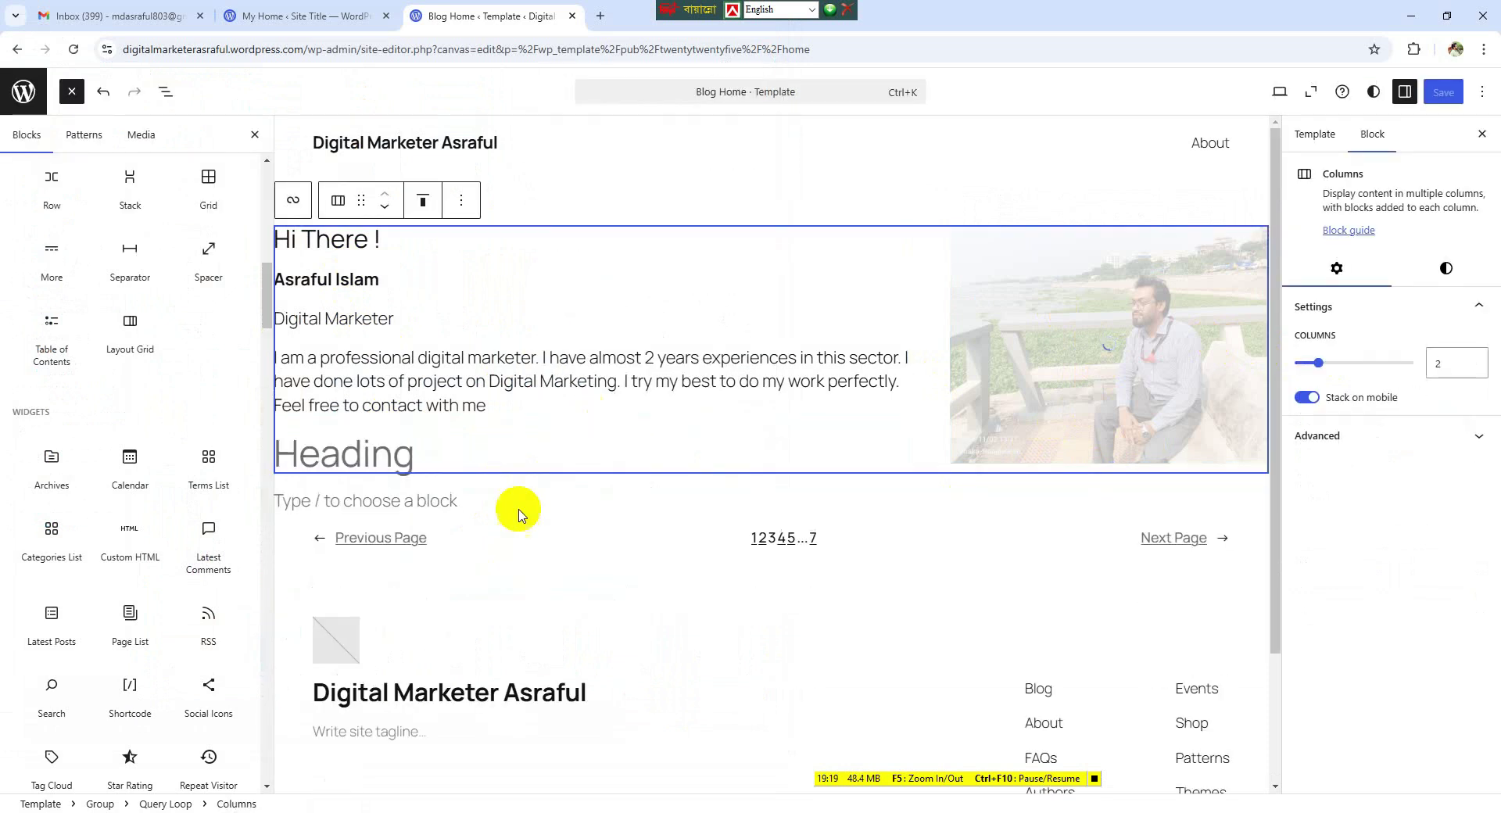
- Save the Blog Home template
left_click(433, 459)
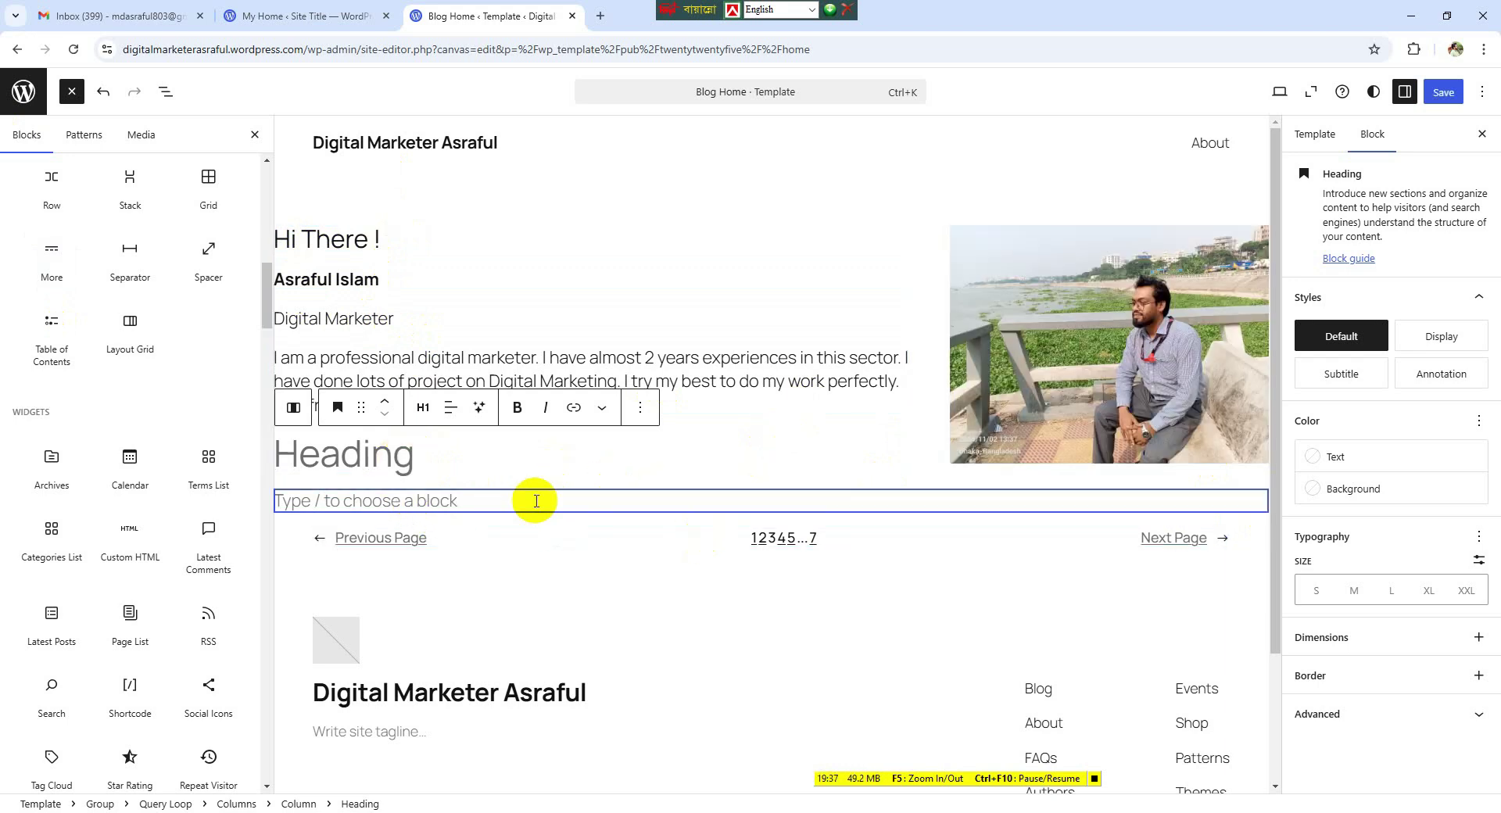
left_click(774, 500)
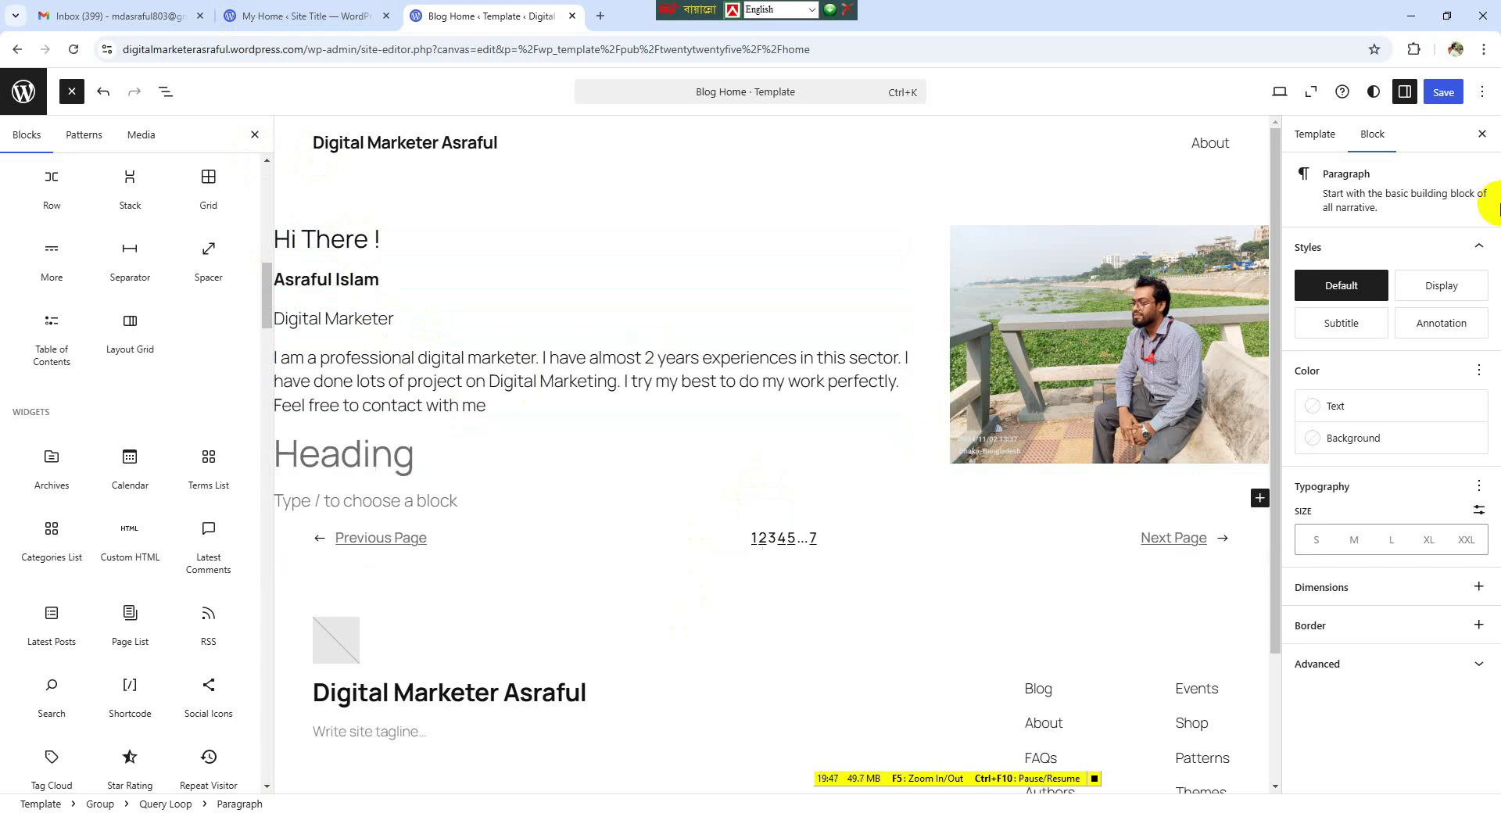
left_click(1442, 97)
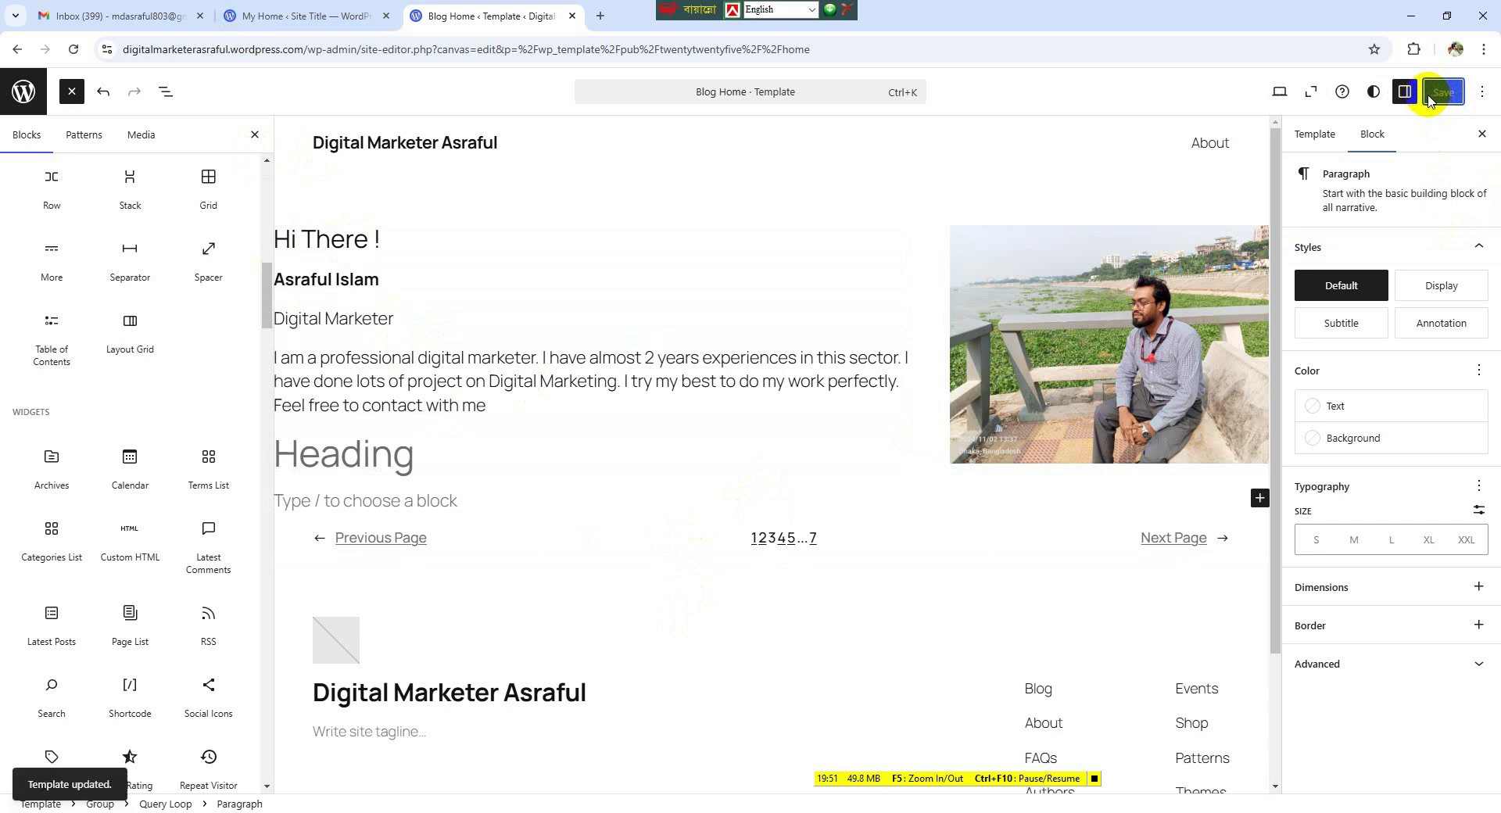
- Switch to the other Chrome window and try to visit the site in a new tab at its name followed directly by .com
left_click(435, 811)
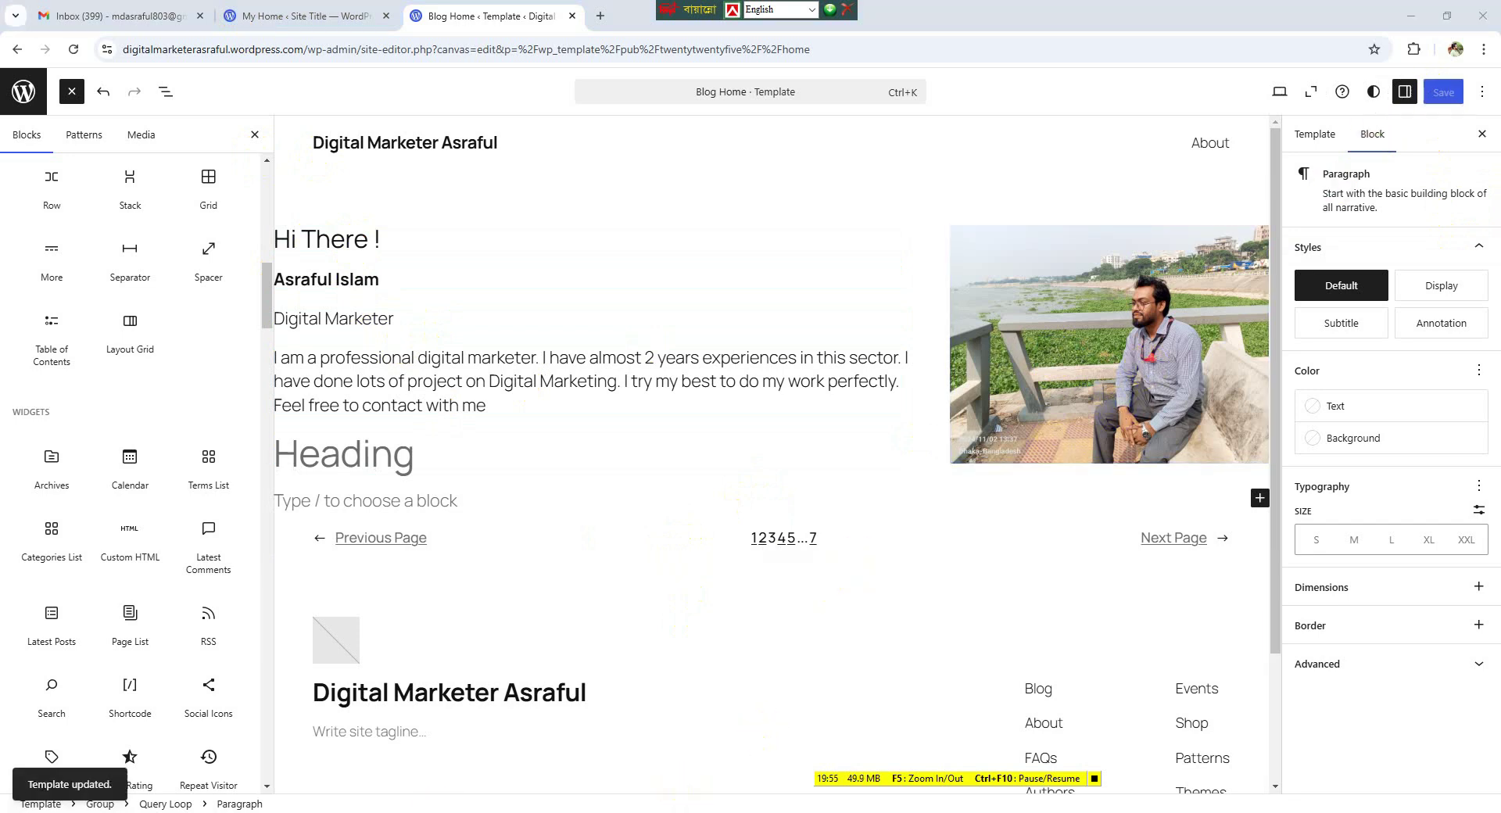
mouse_move(530, 771)
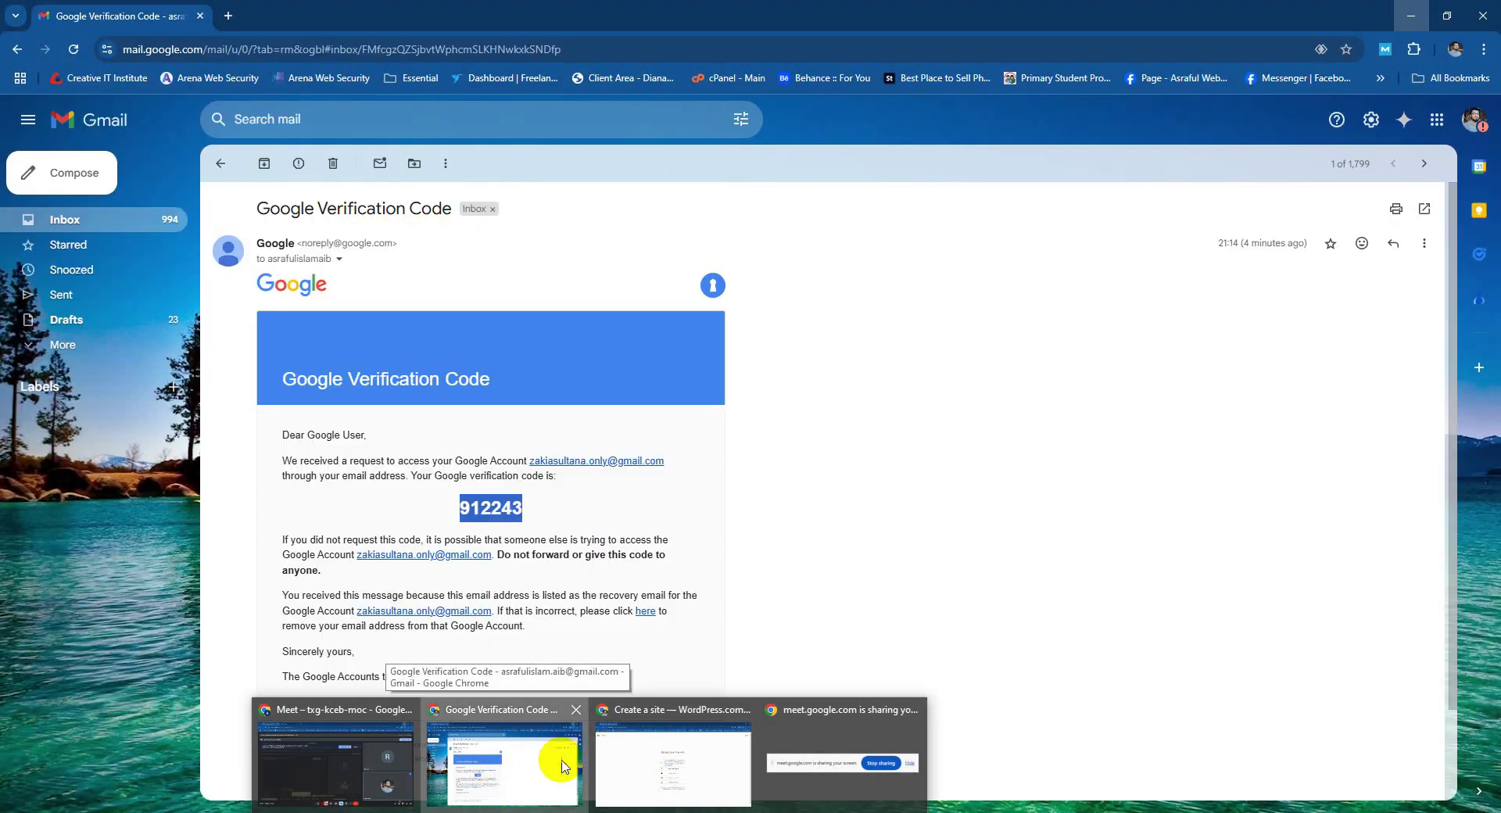
left_click(563, 766)
left_click(227, 14)
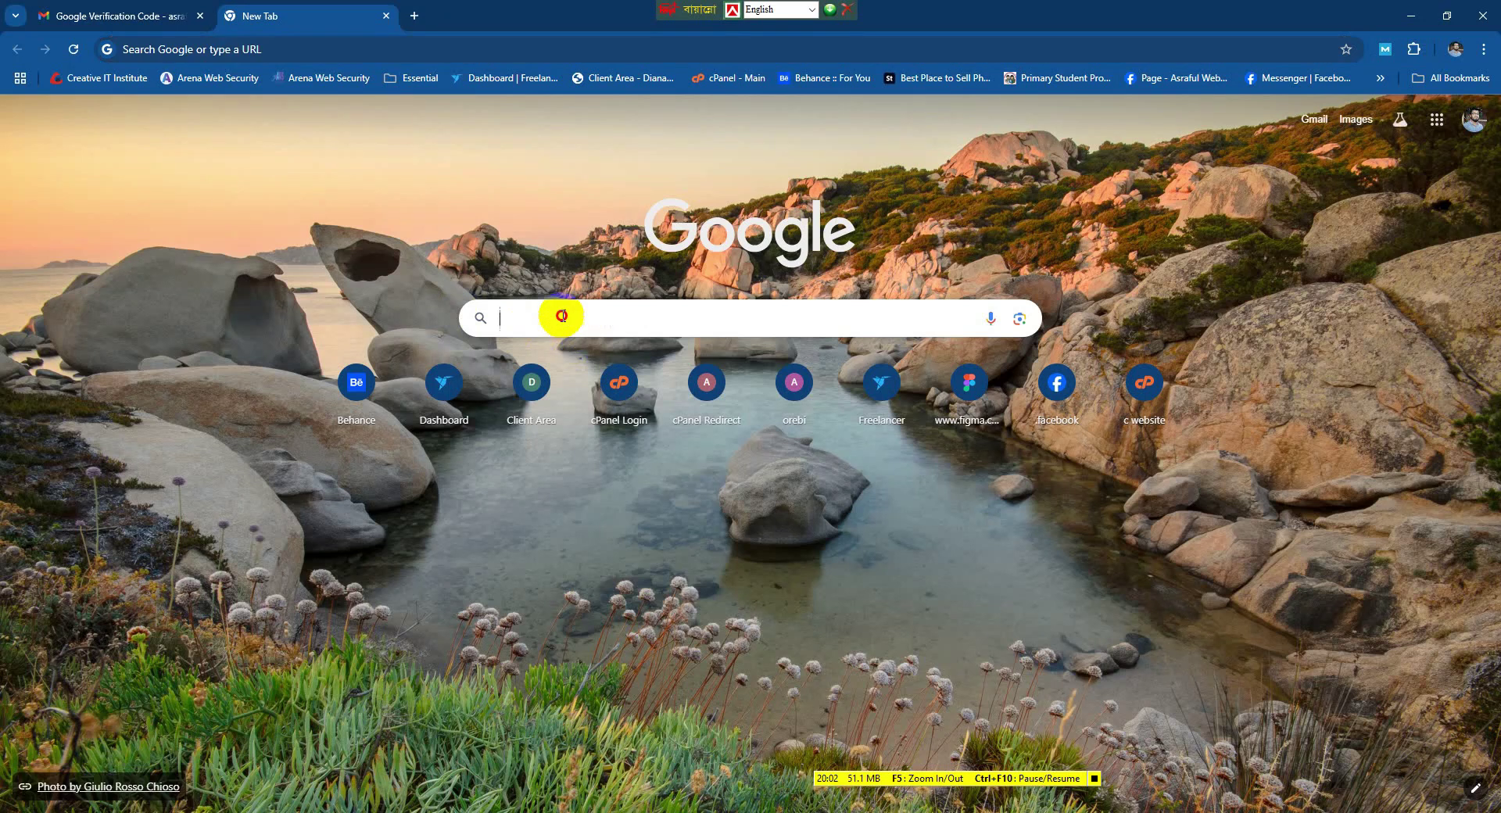
left_click(562, 316)
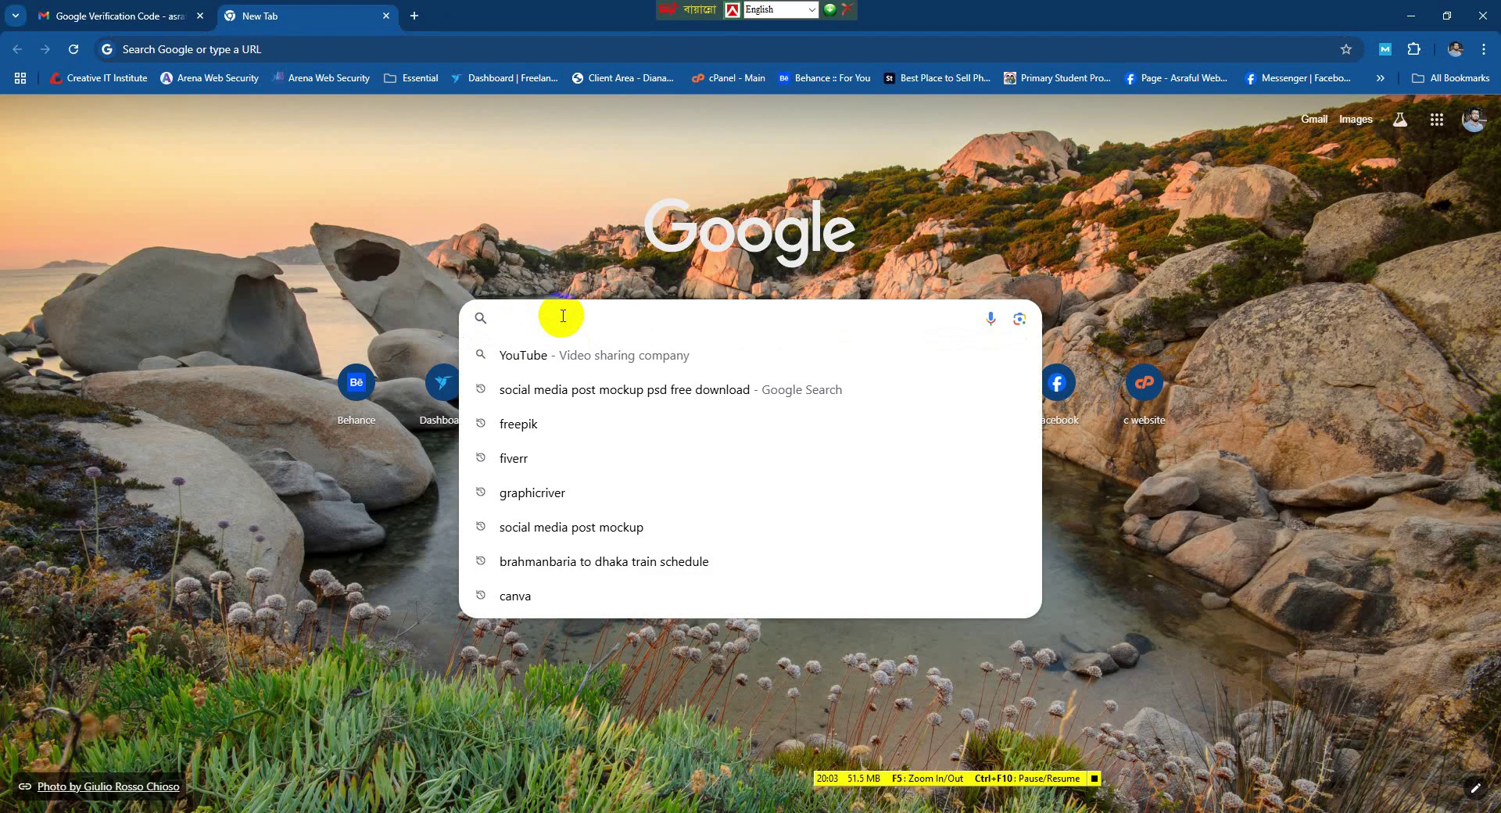
type("www.")
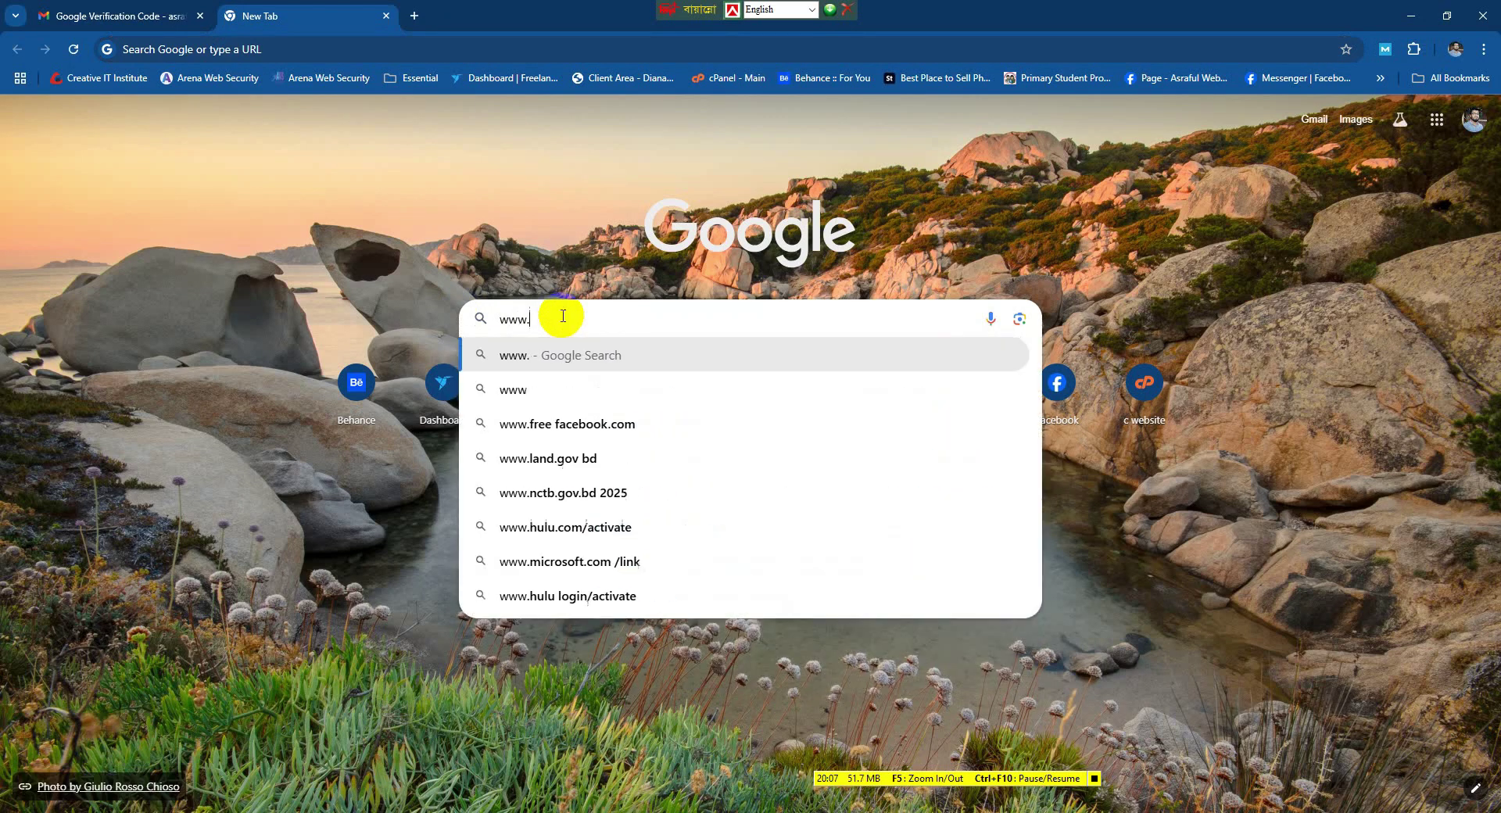
type("digital")
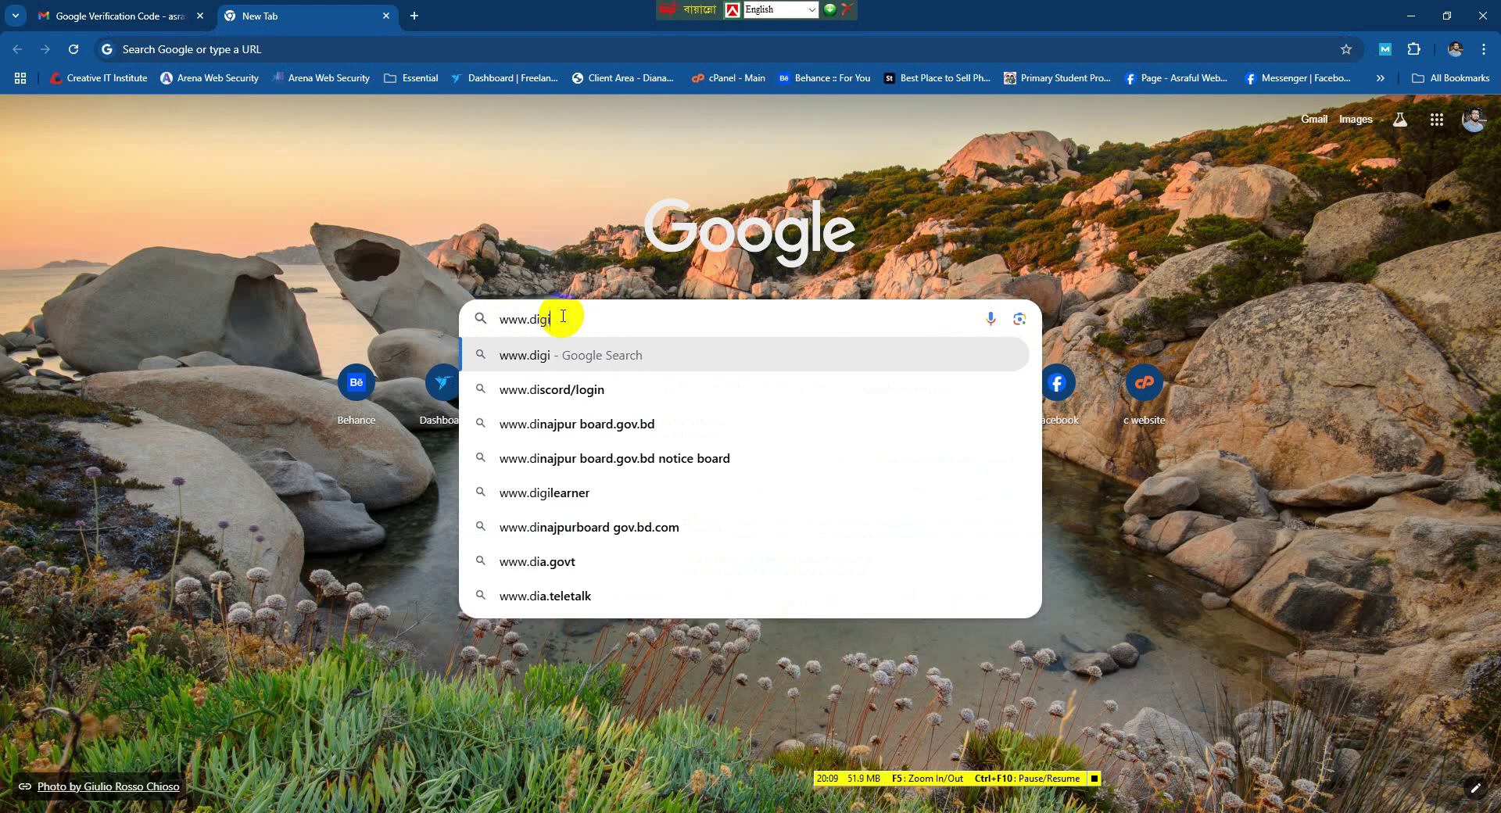
type("ar")
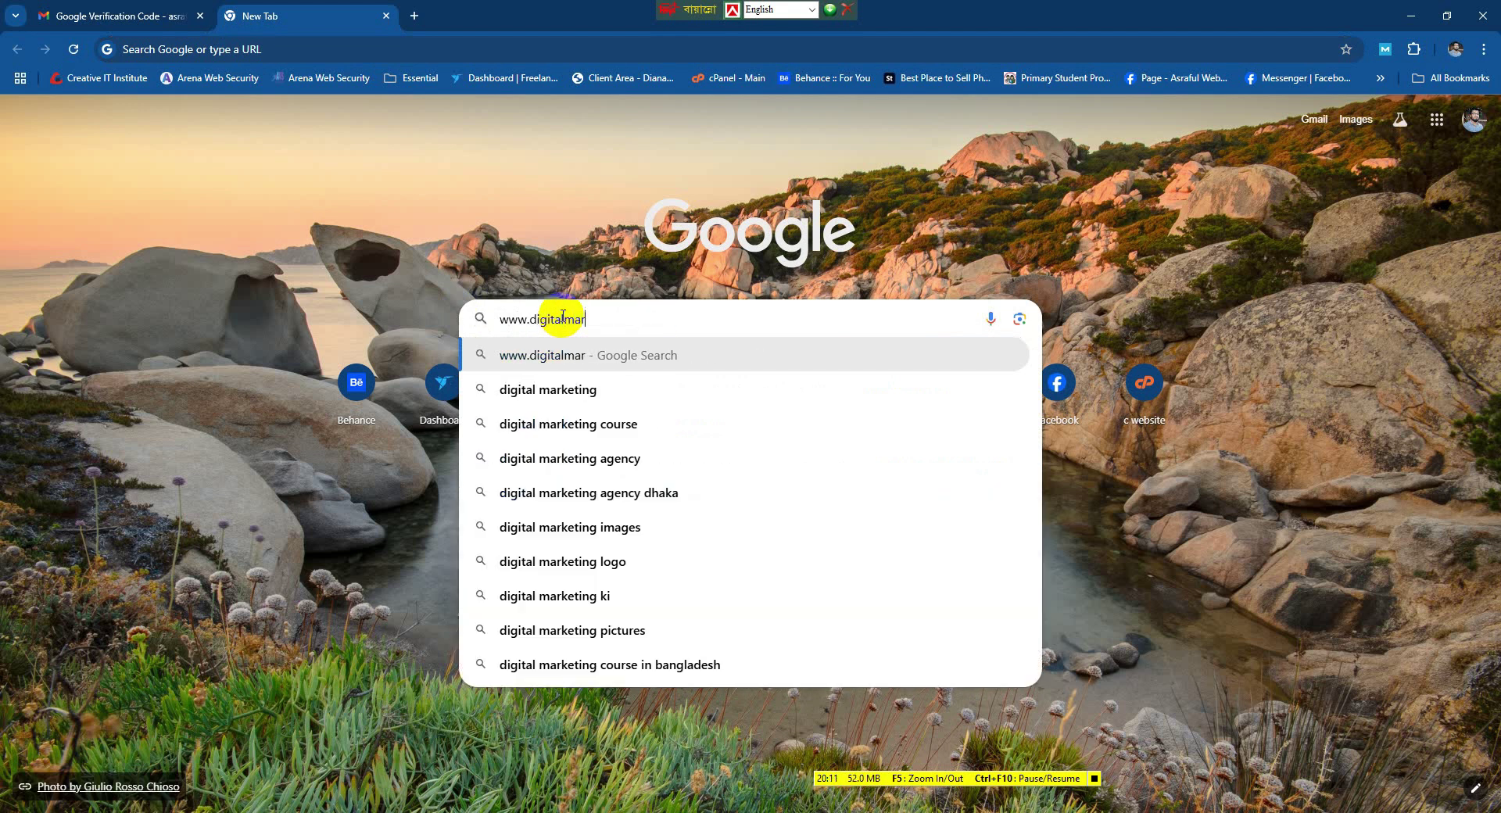
type("keterasraful.com")
key("Return")
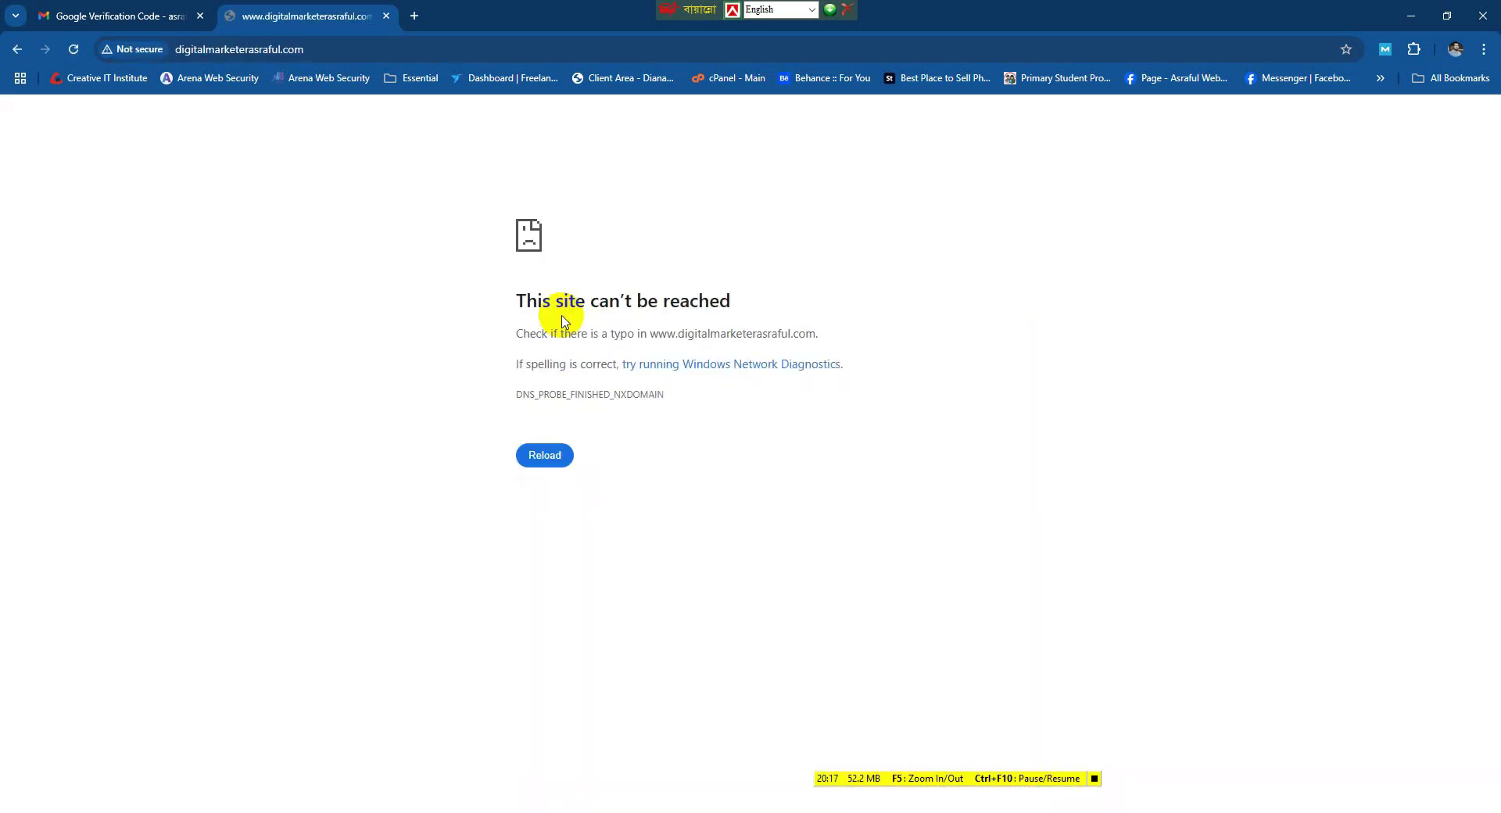
- Visit the site at its www address ending in .wordpress.com and expand the details of the certificate warning
left_click(323, 50)
key("End")
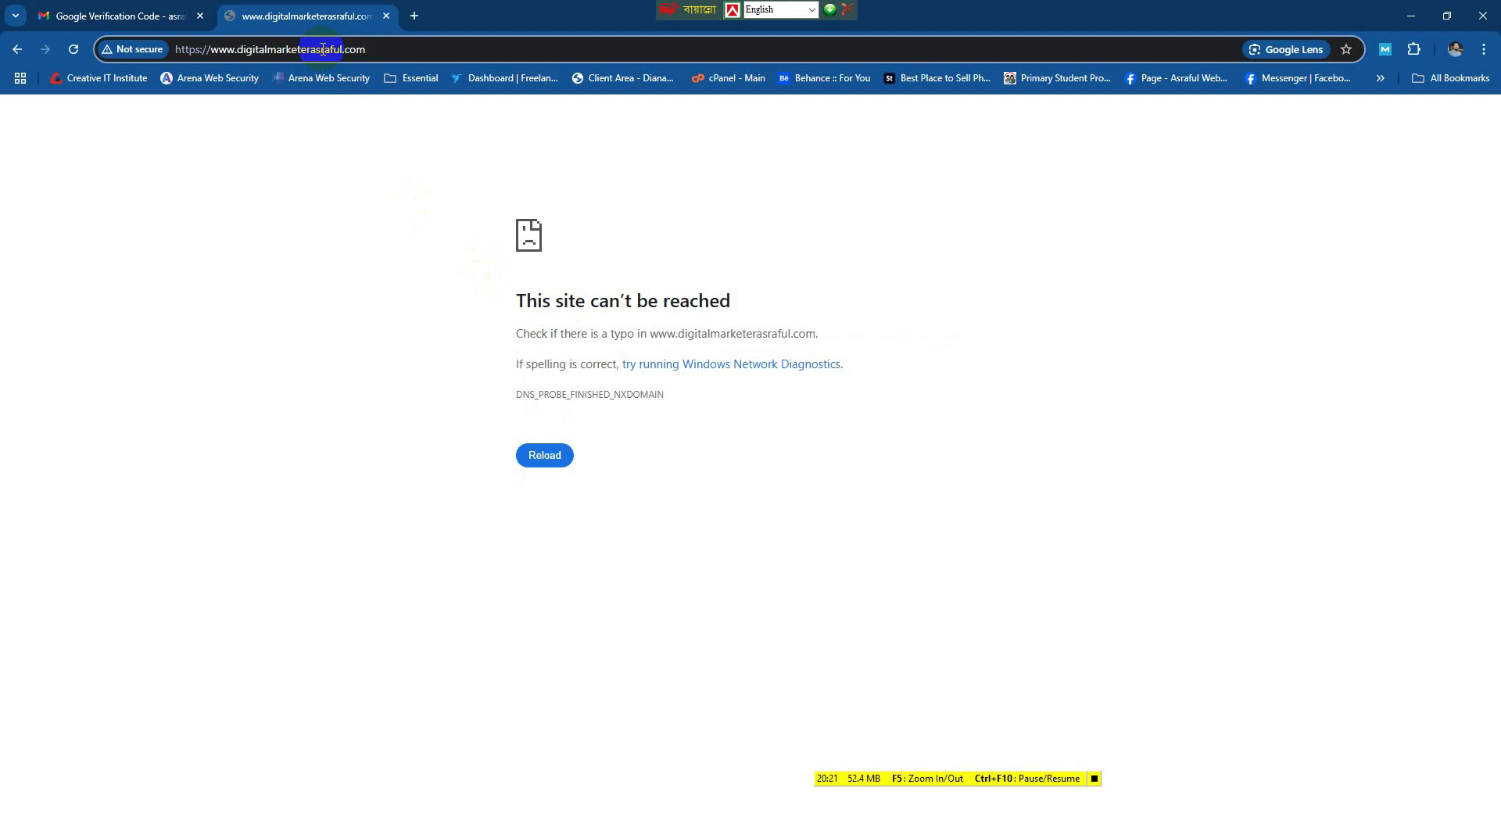
key("BackSpace")
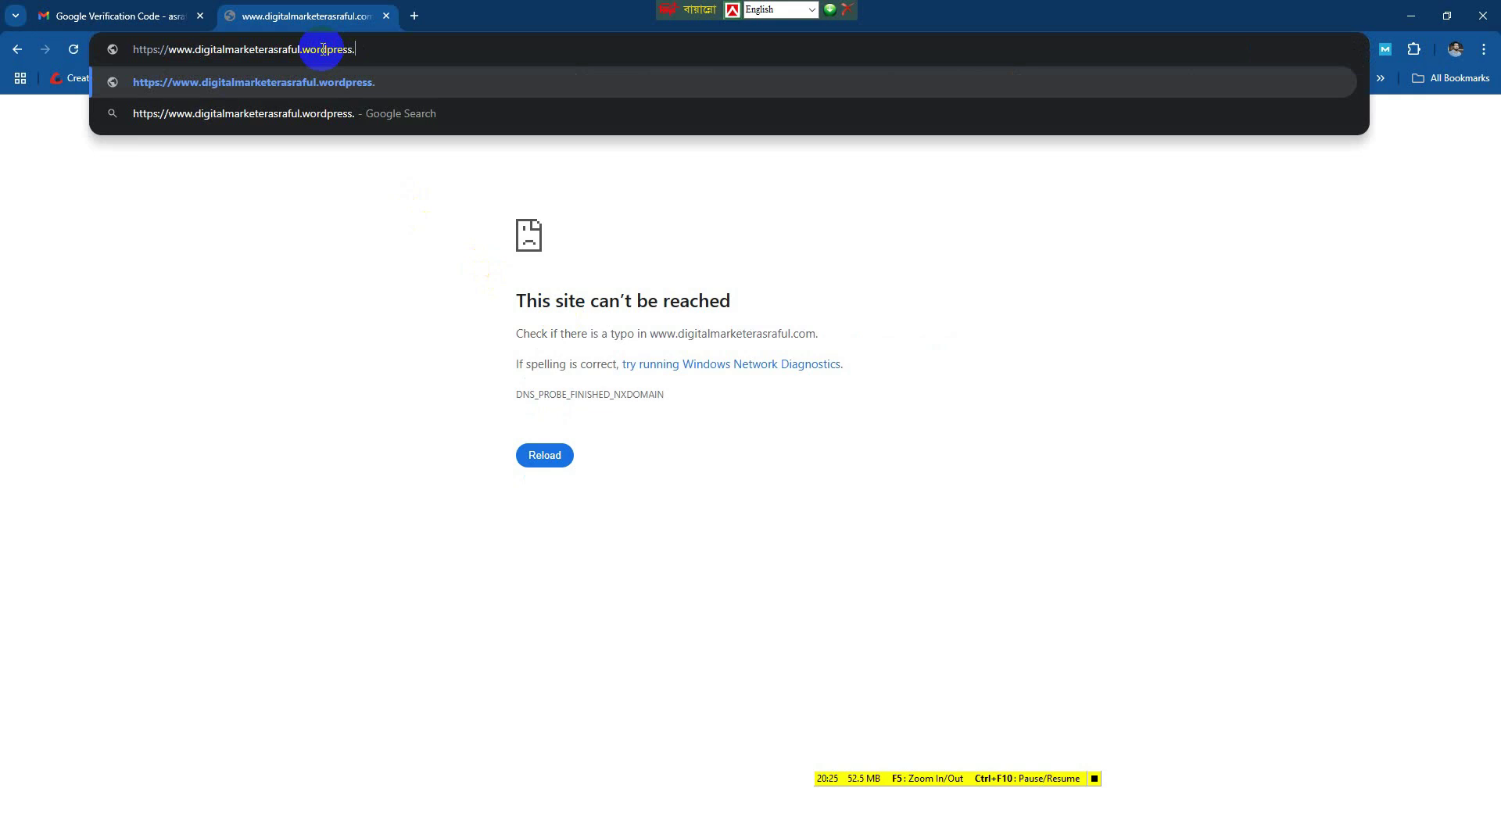
type("m")
key("Return")
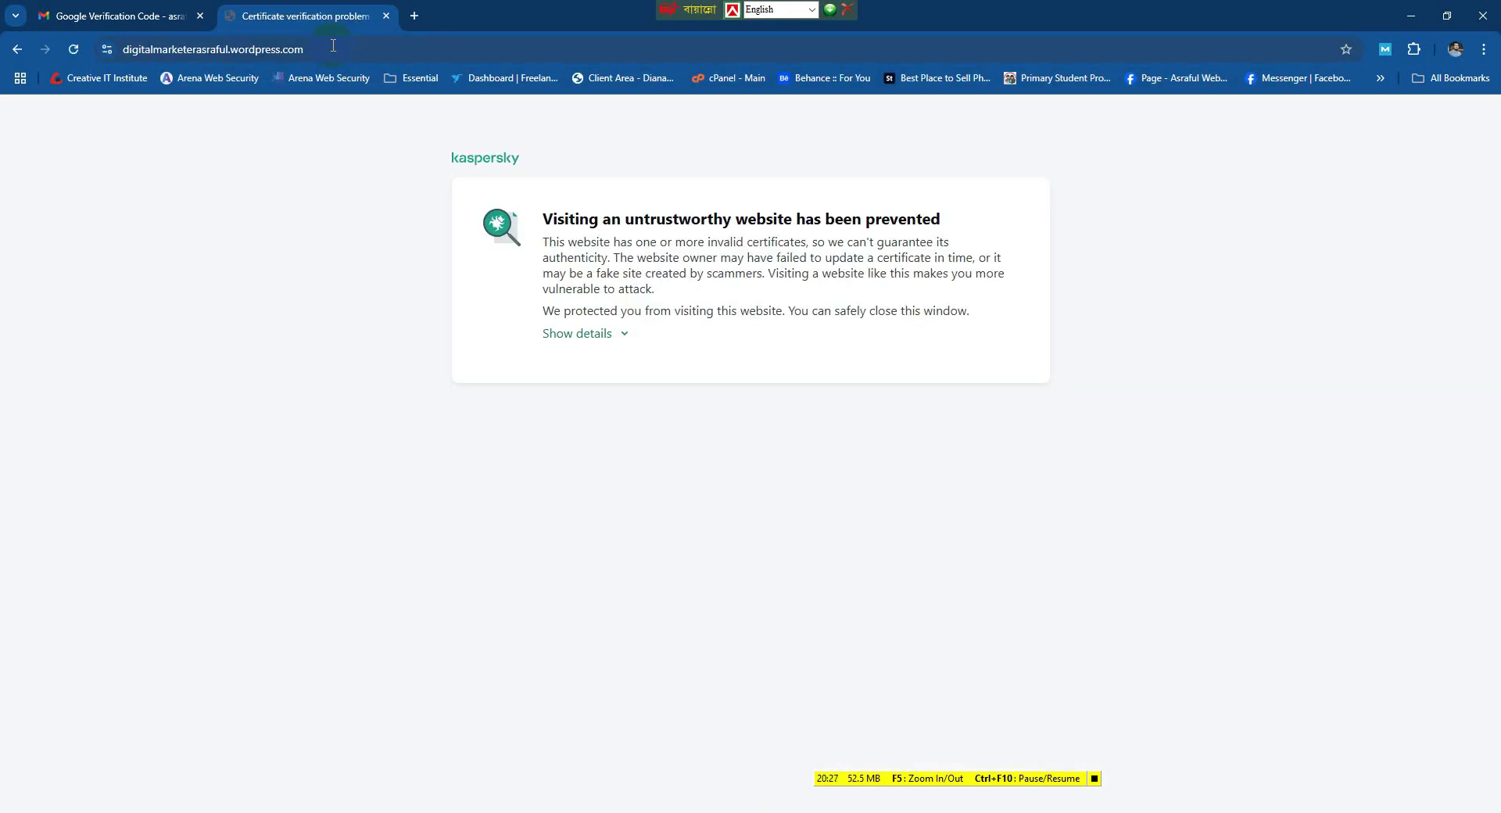
left_click(608, 331)
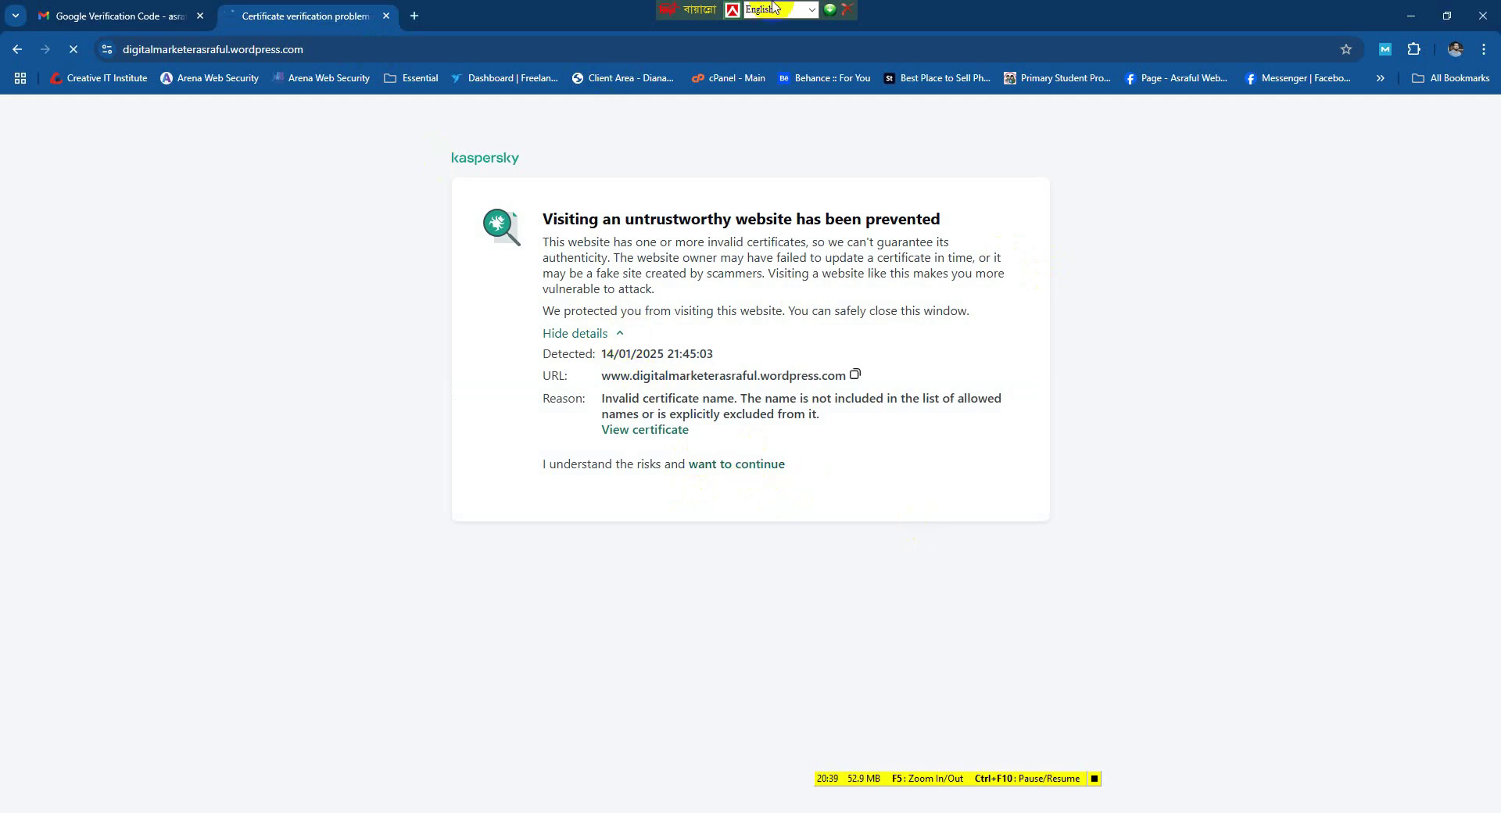
- Continue past the certificate warning and review the live home page from header to footer
left_click(698, 463)
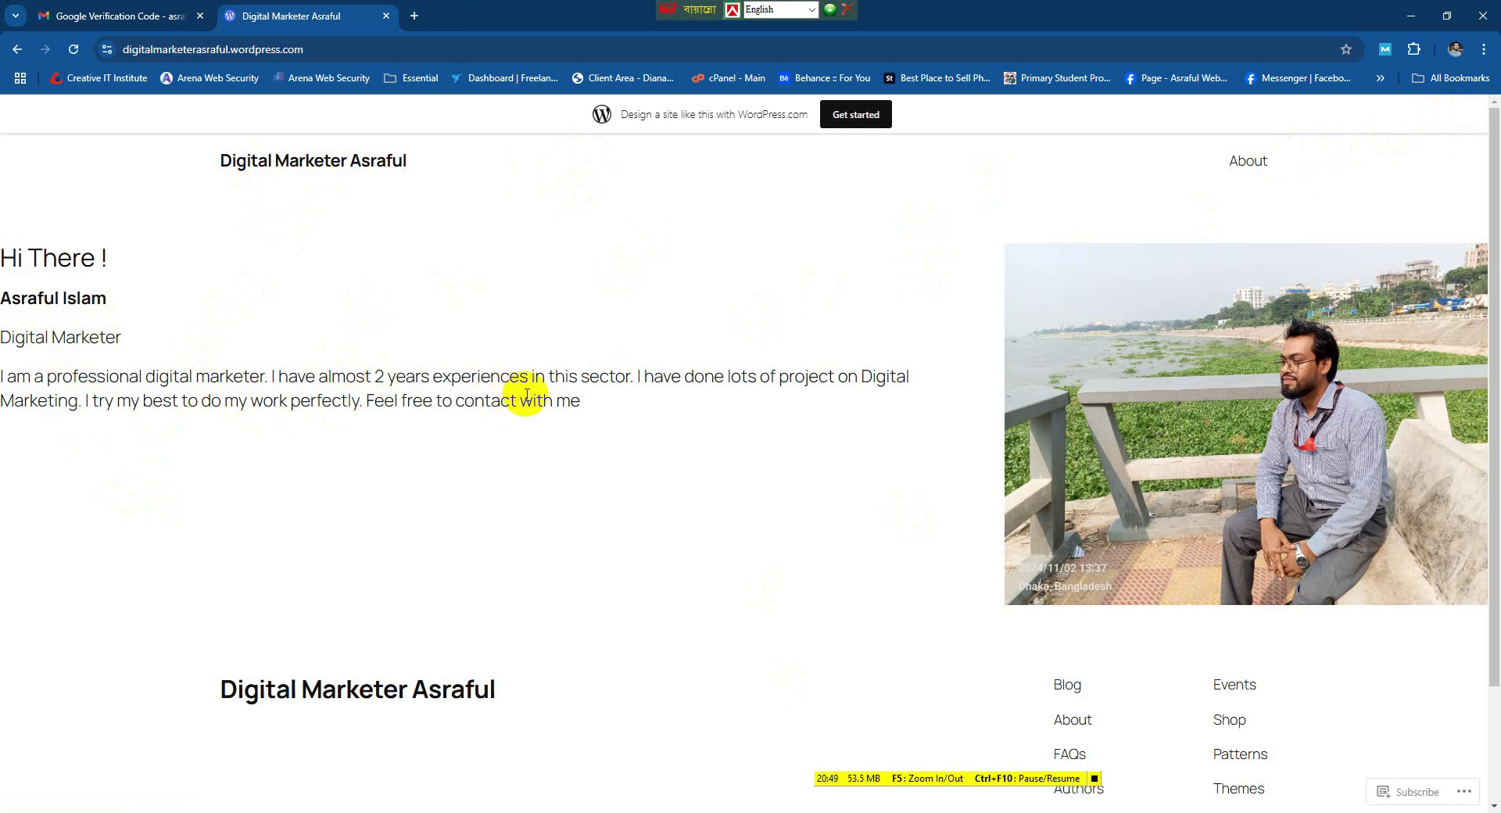
scroll(1320, 580, "down", 2)
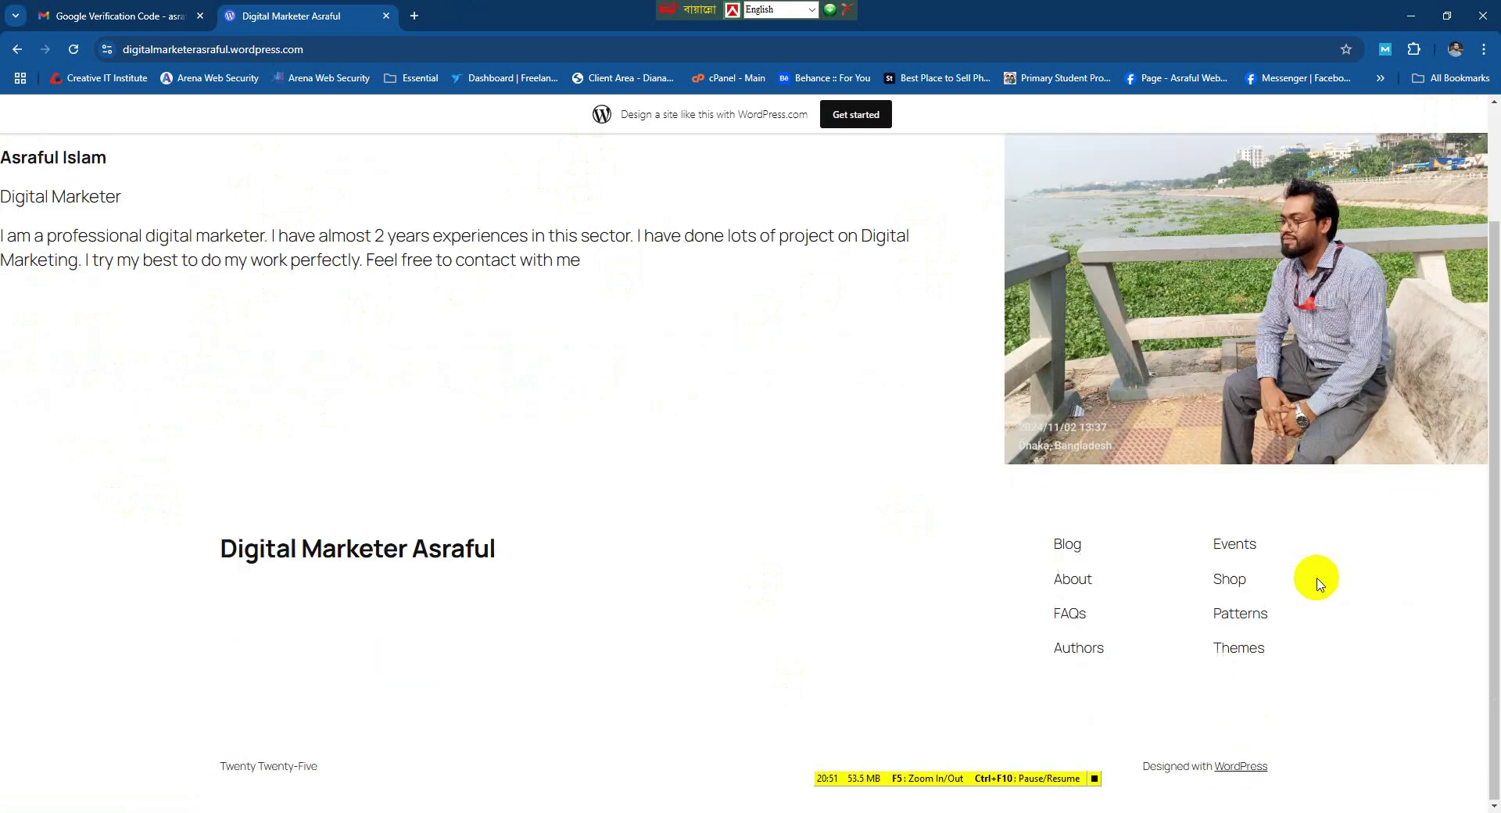
scroll(1319, 583, "up", 2)
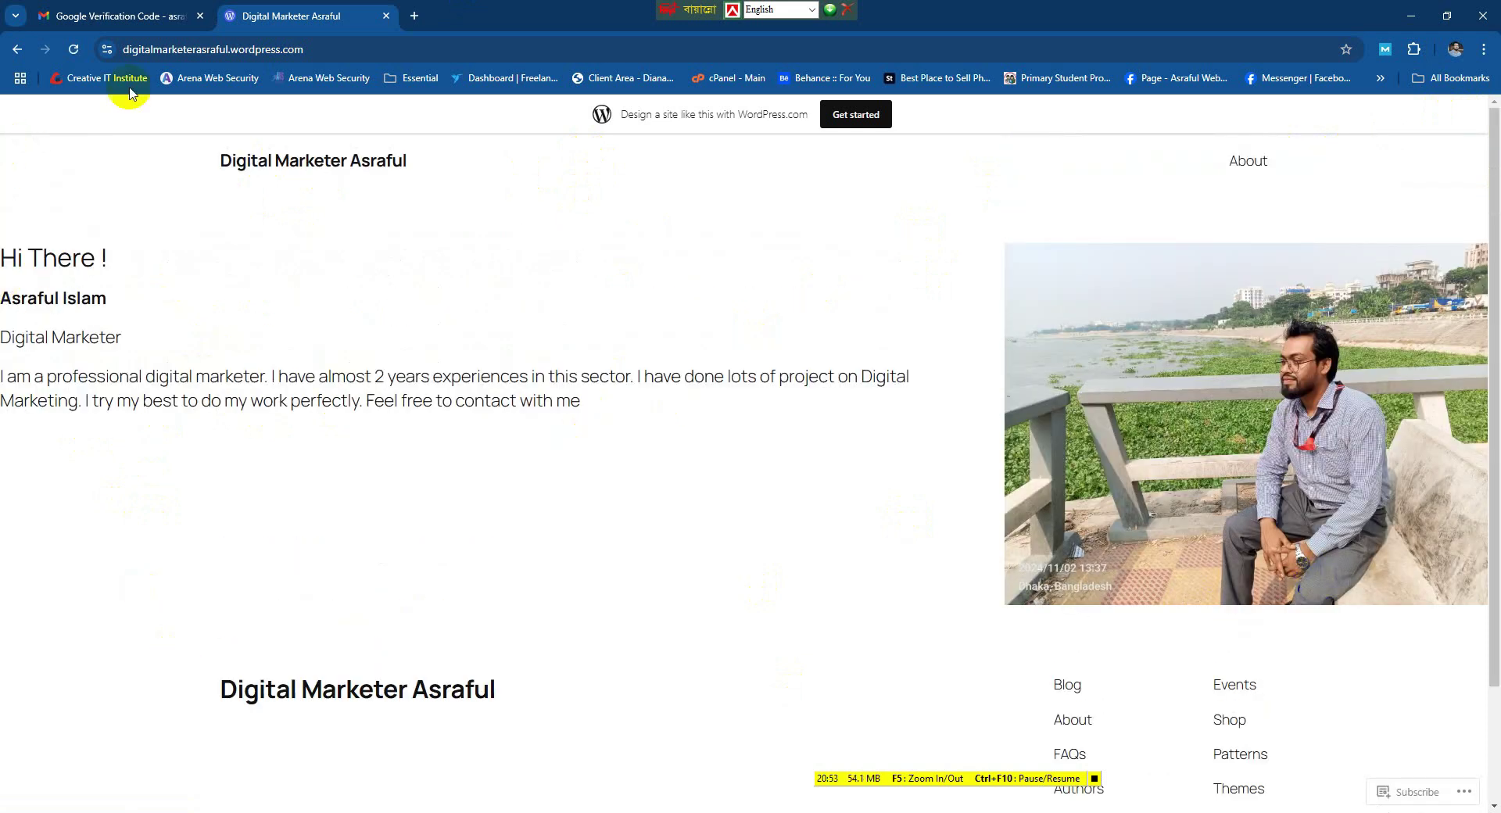
scroll(1047, 570, "down", 2)
scroll(14, 408, "up", 2)
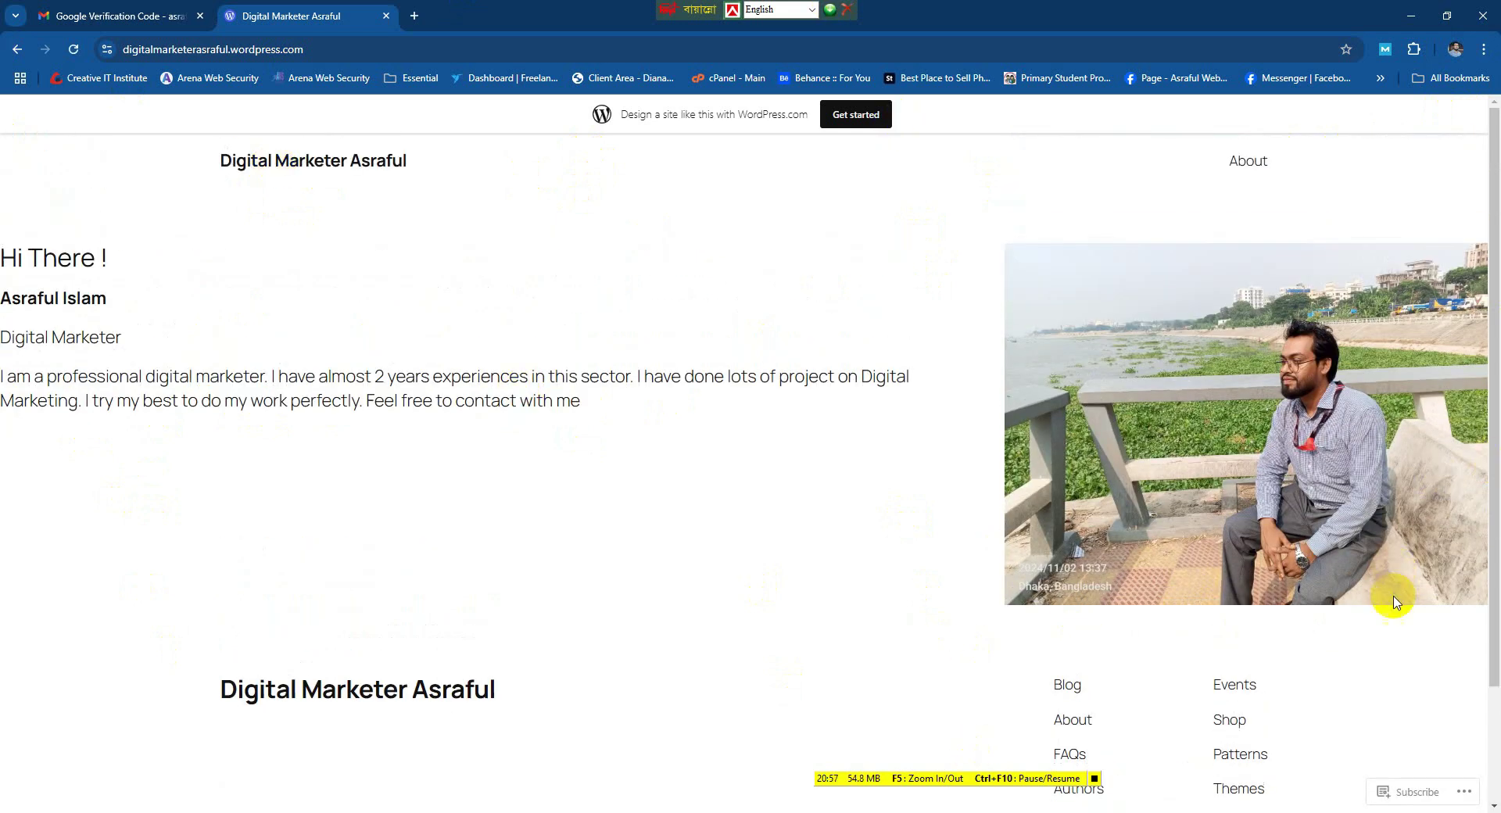
- Return to the Blog Home template editor and insert a Columns block in the empty paragraph below the introduction
left_click(1412, 15)
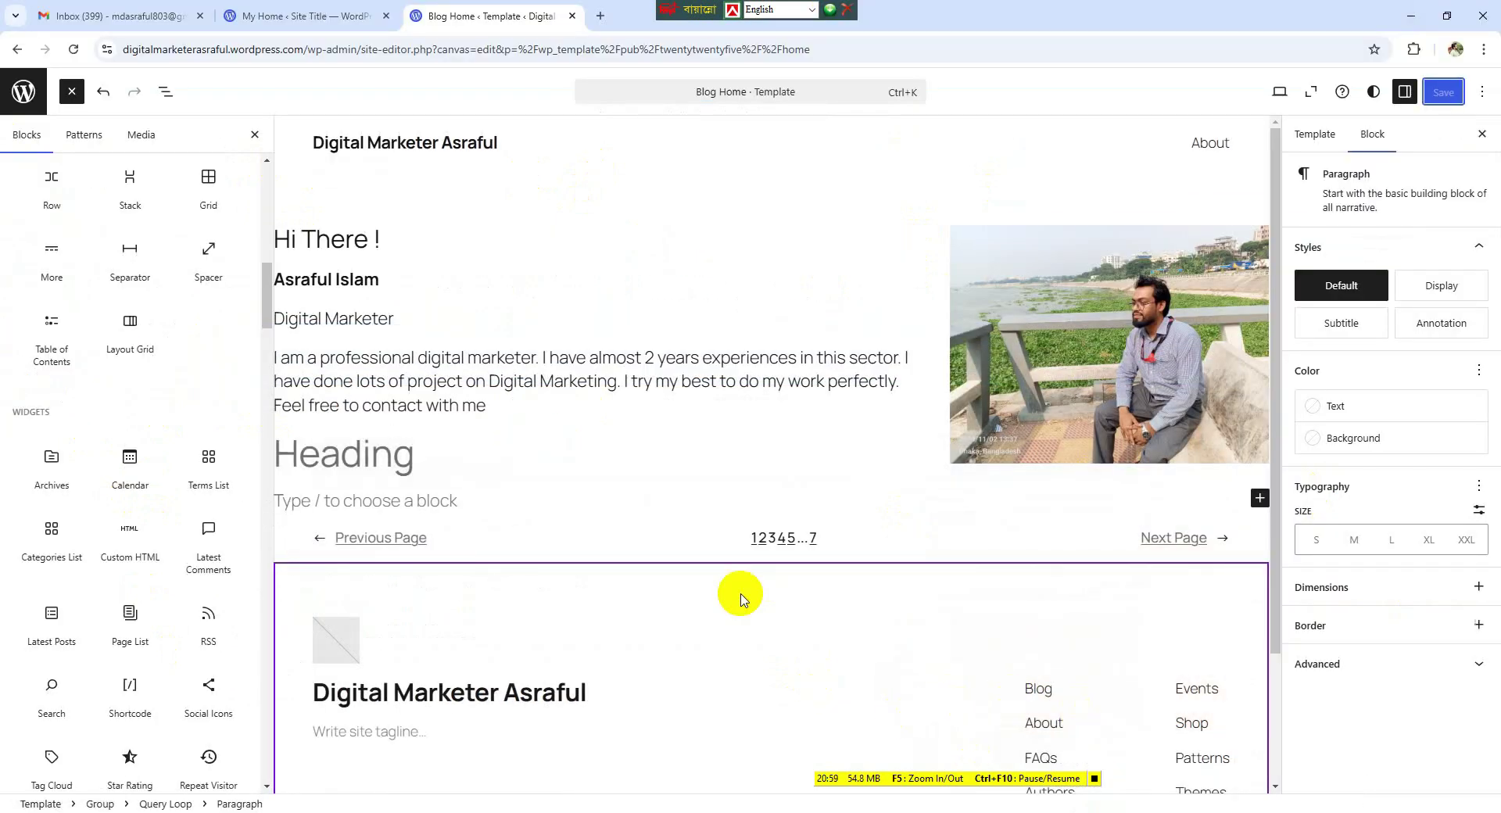
scroll(738, 595, "down", 3)
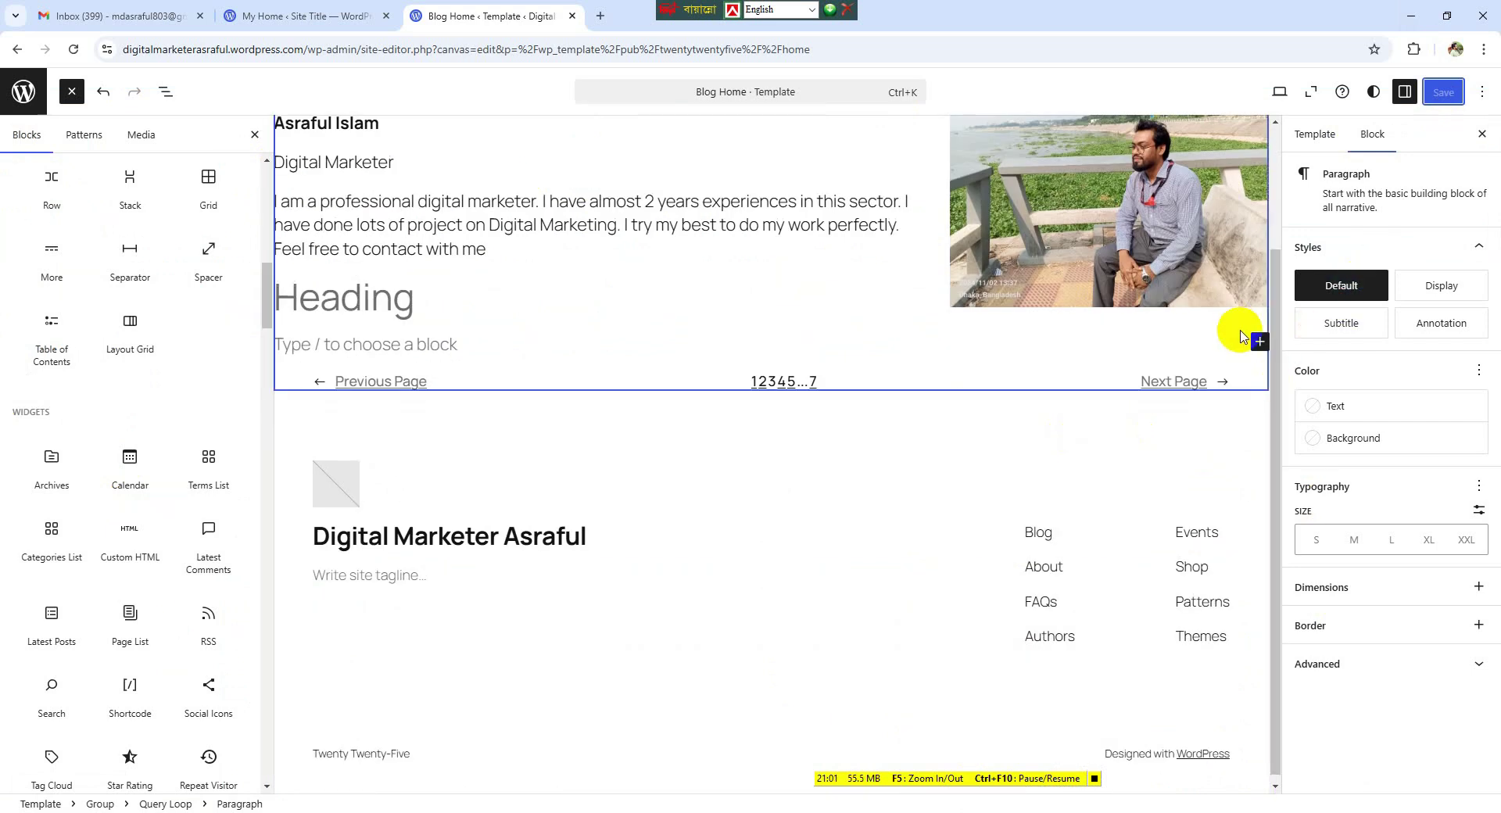
left_click(1256, 344)
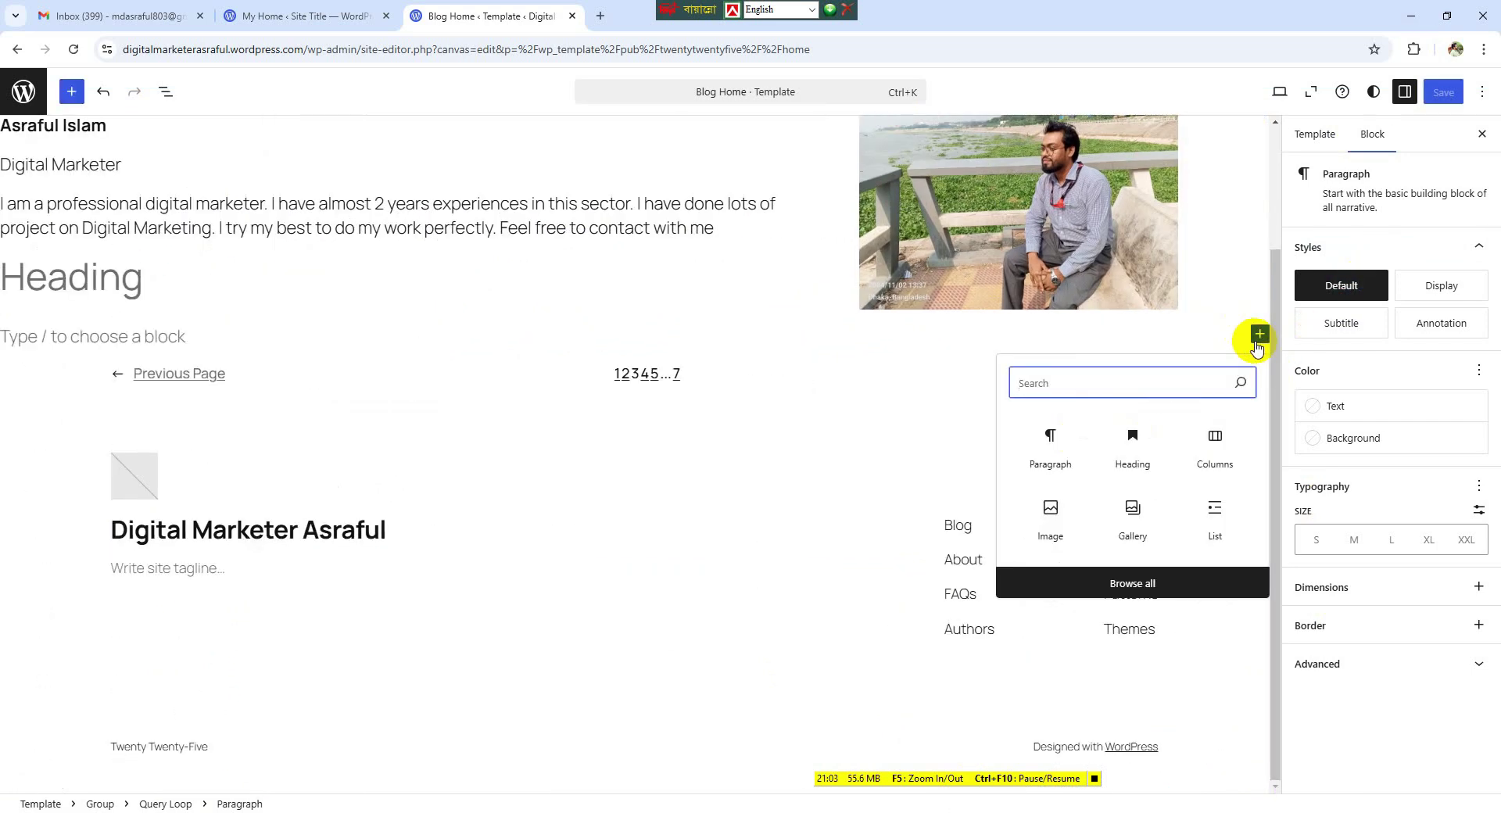
left_click(1216, 444)
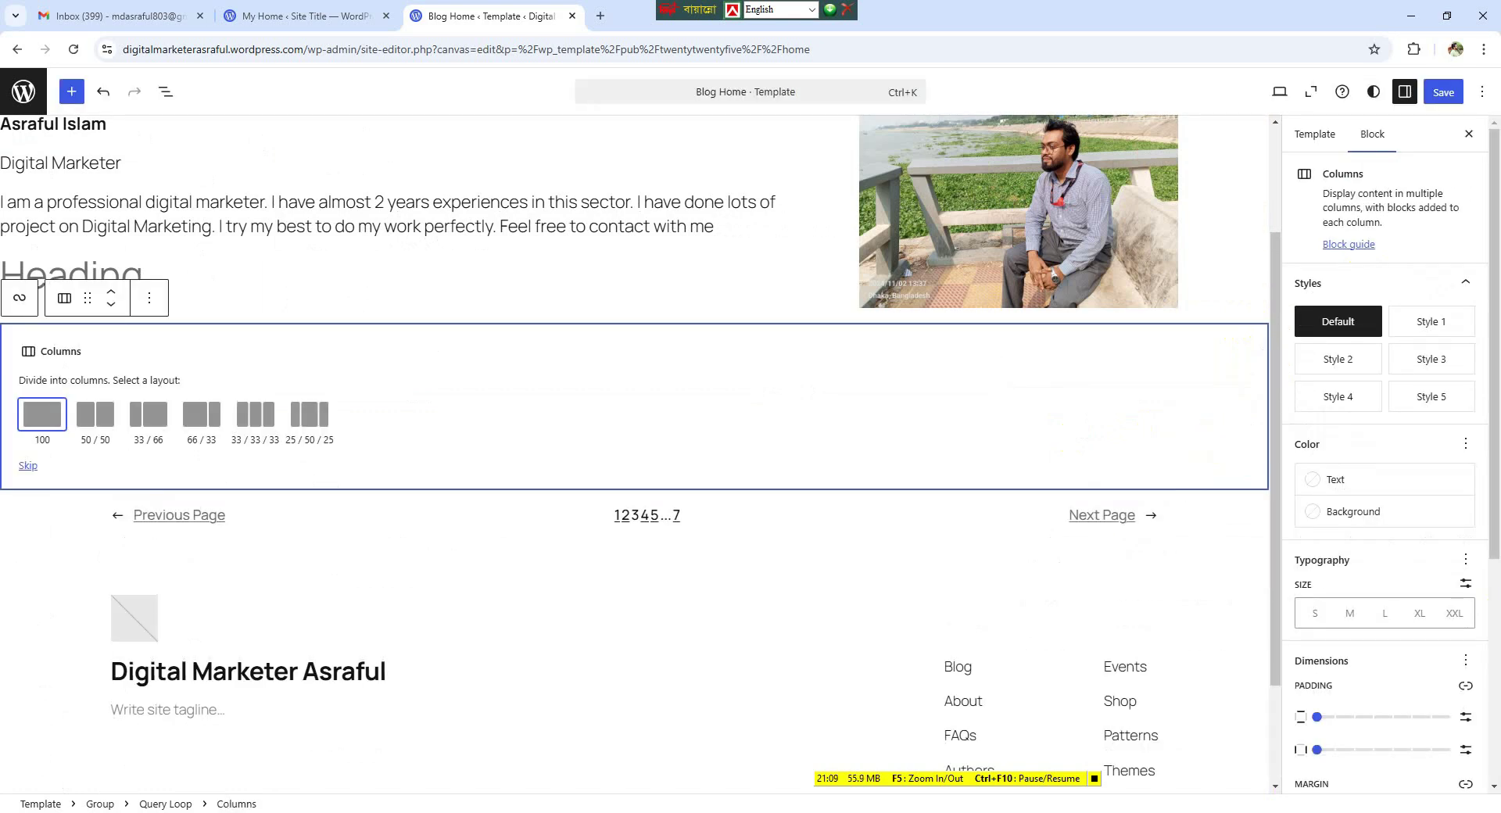
- Divide the new Columns block into a 50 / 50 layout and list all available blocks for its first column
left_click(96, 414)
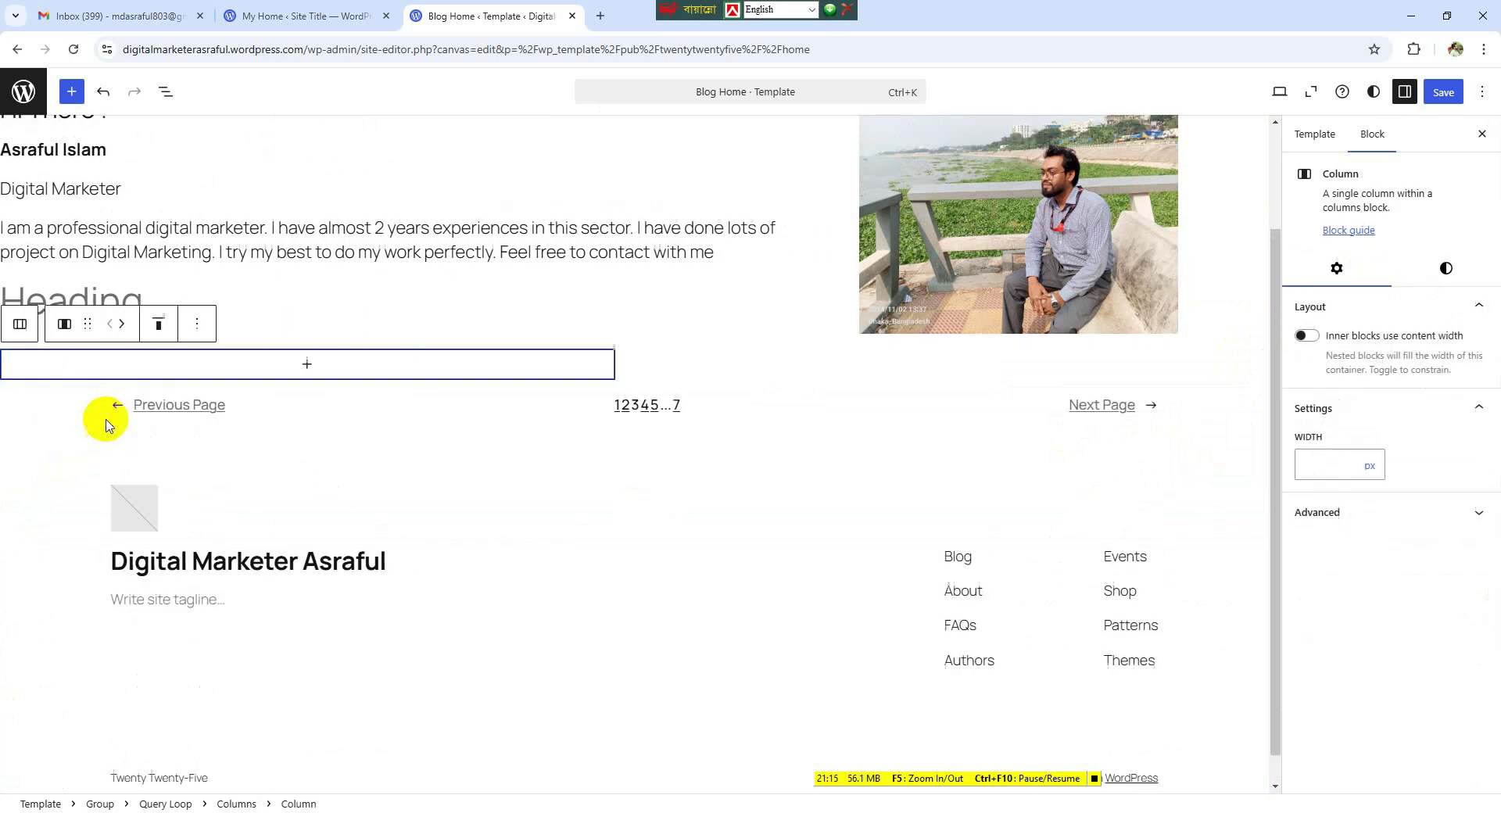
left_click(297, 366)
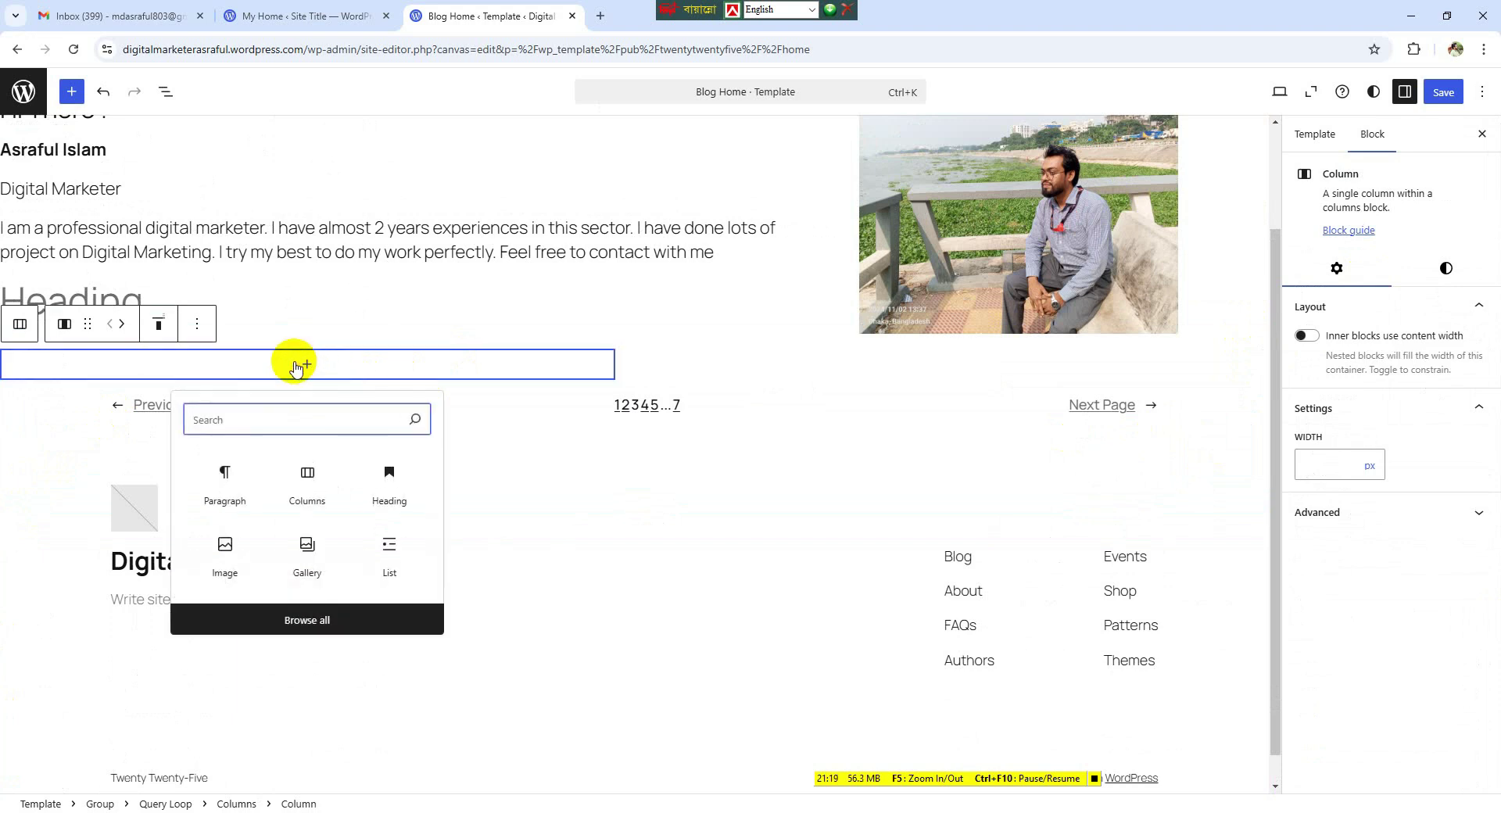
left_click(306, 631)
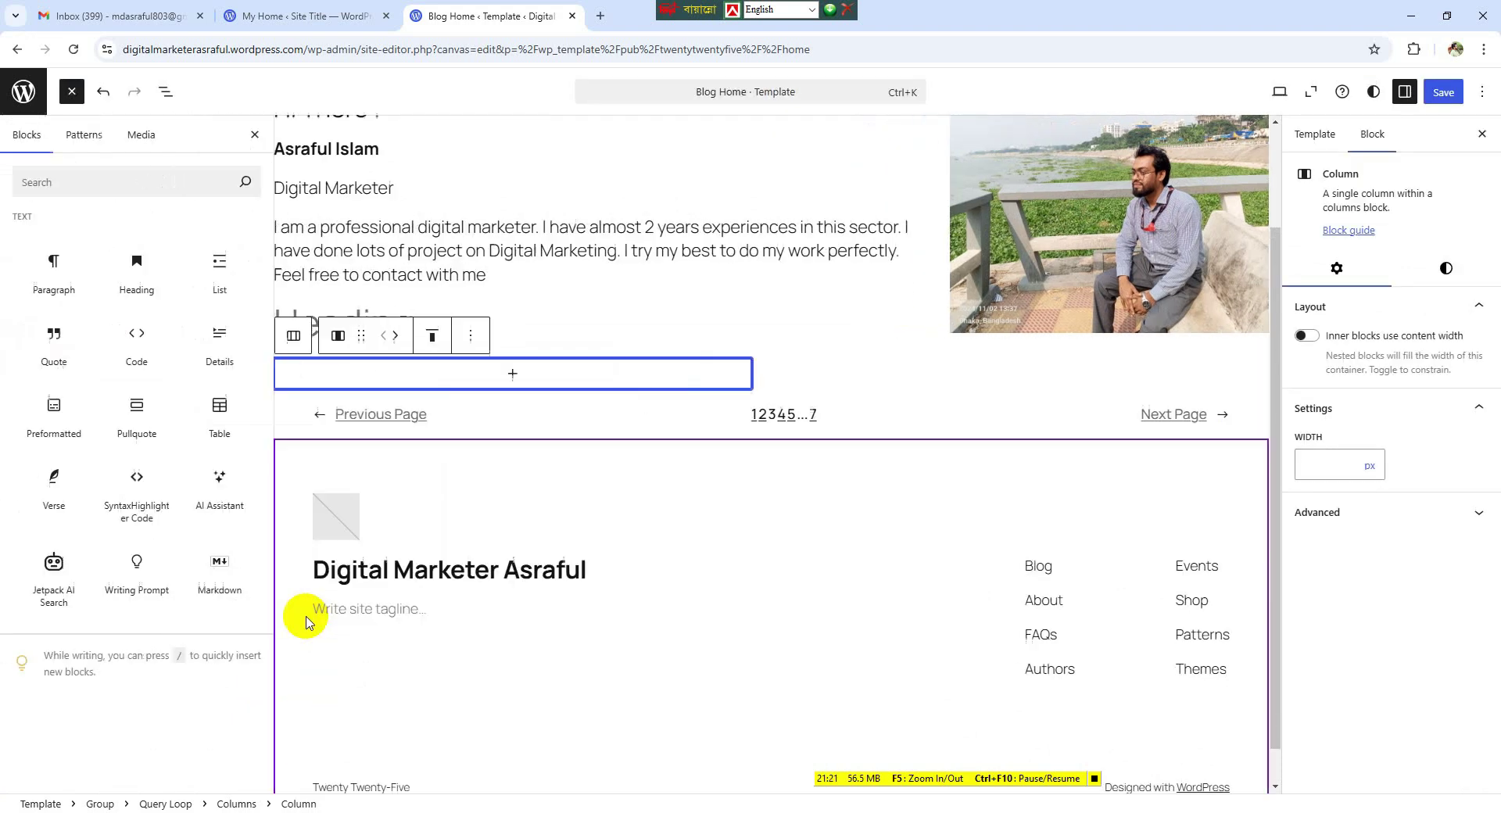
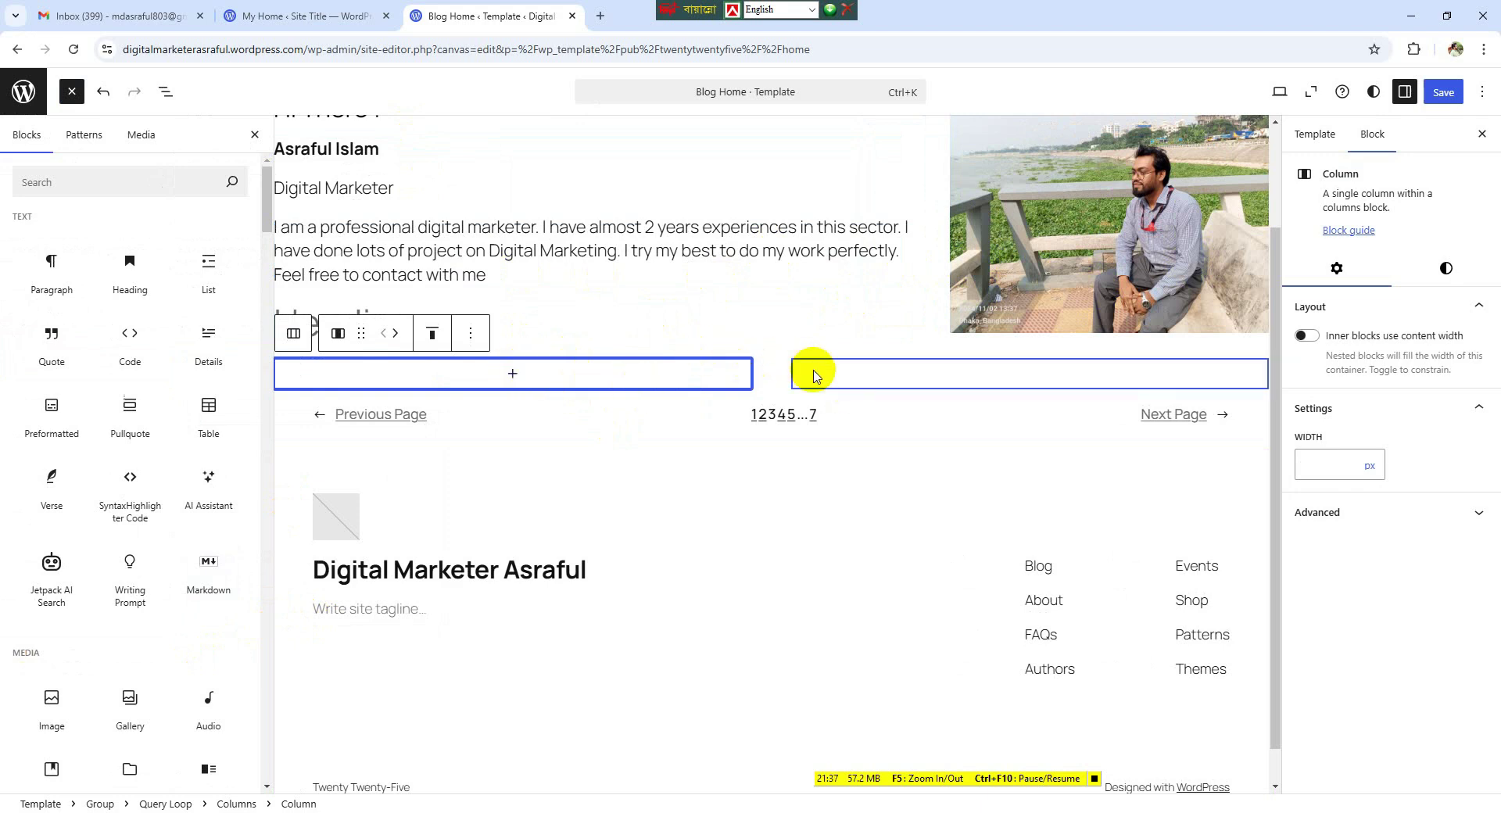
- Delete both empty columns from the new Columns block below the introduction
left_click(813, 373)
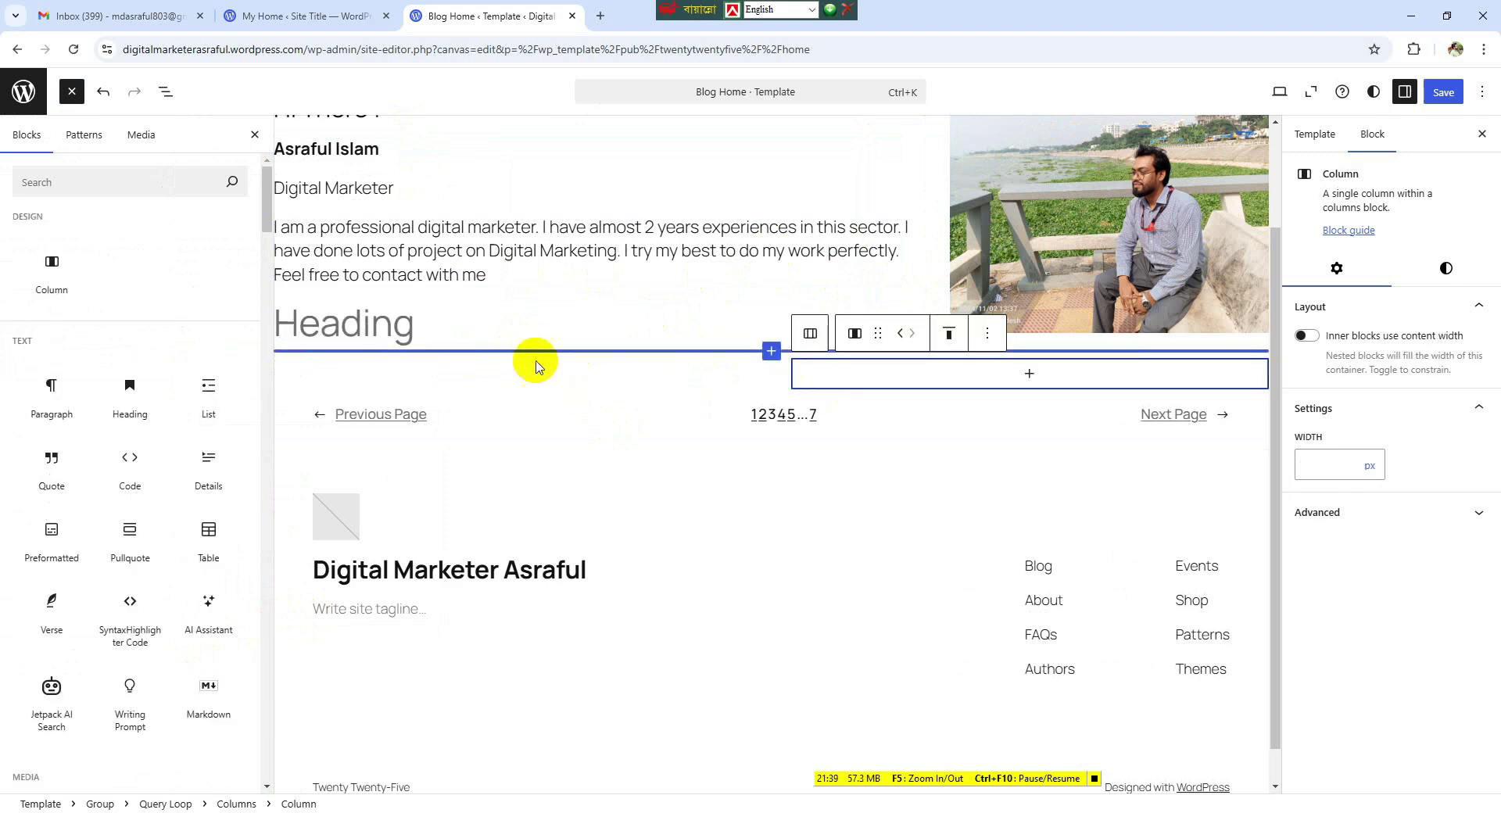
left_click(712, 383)
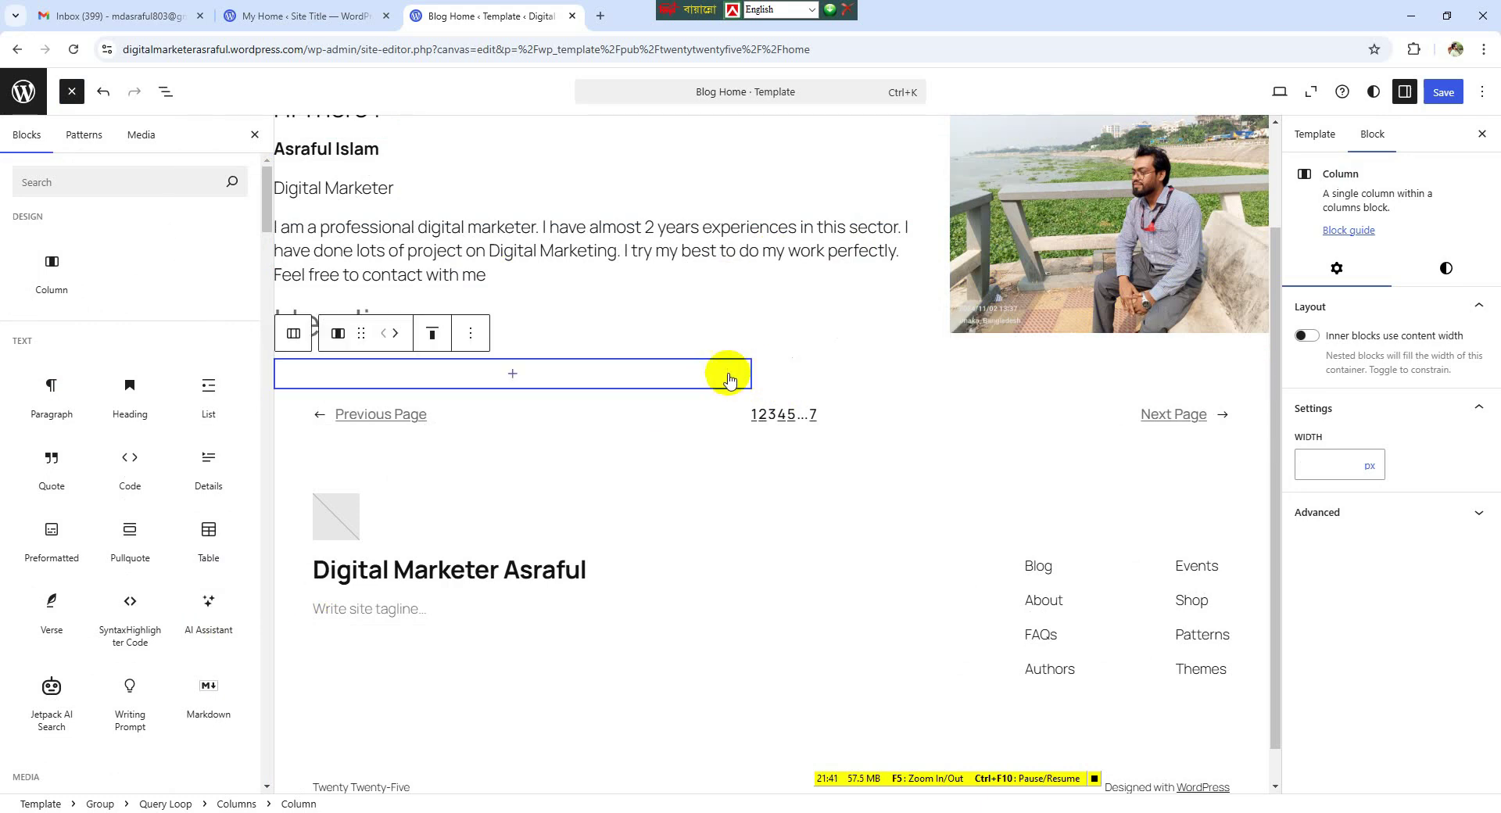
left_click(469, 338)
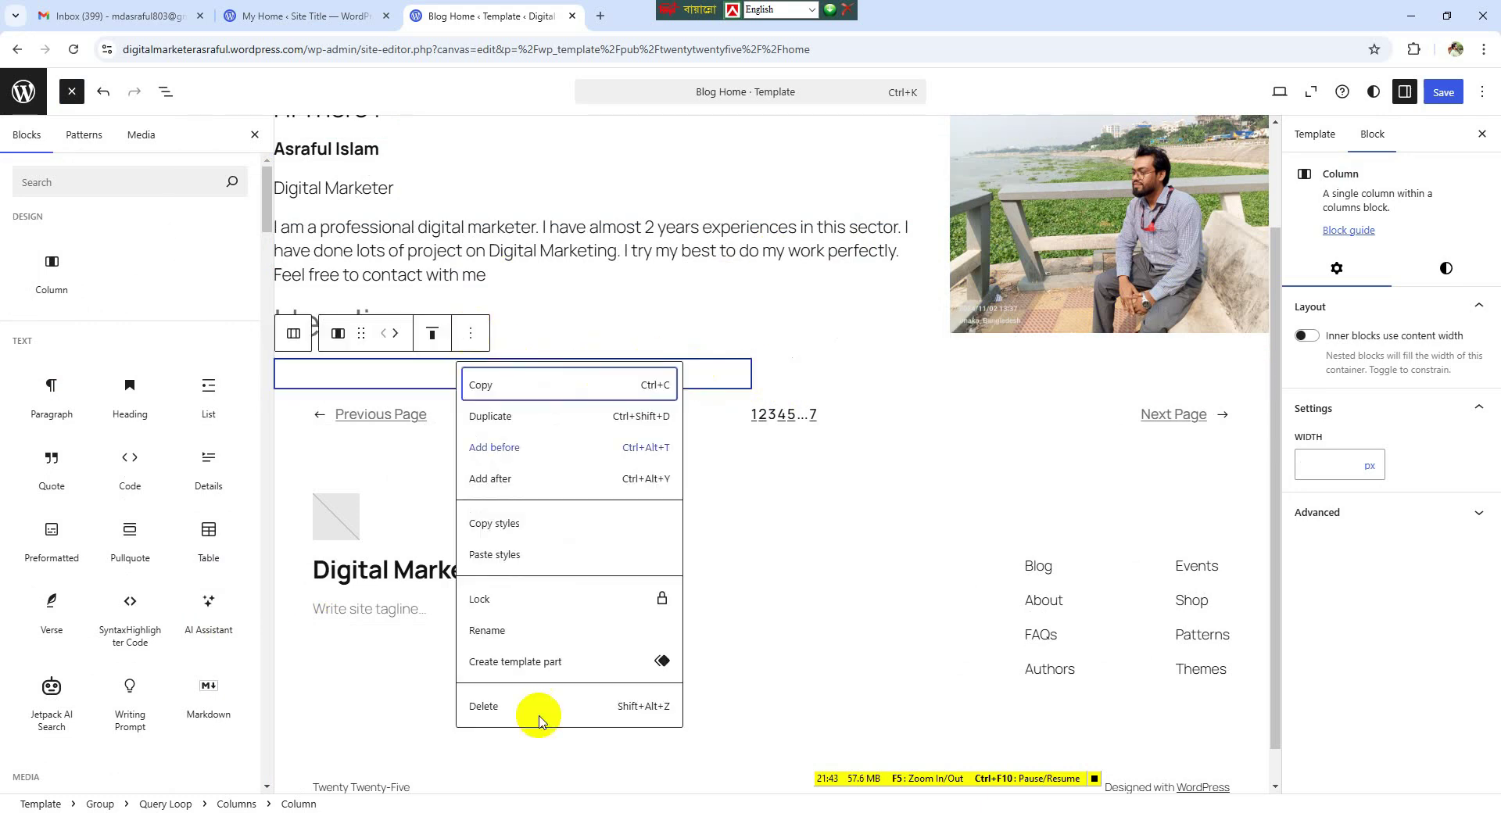
left_click(493, 707)
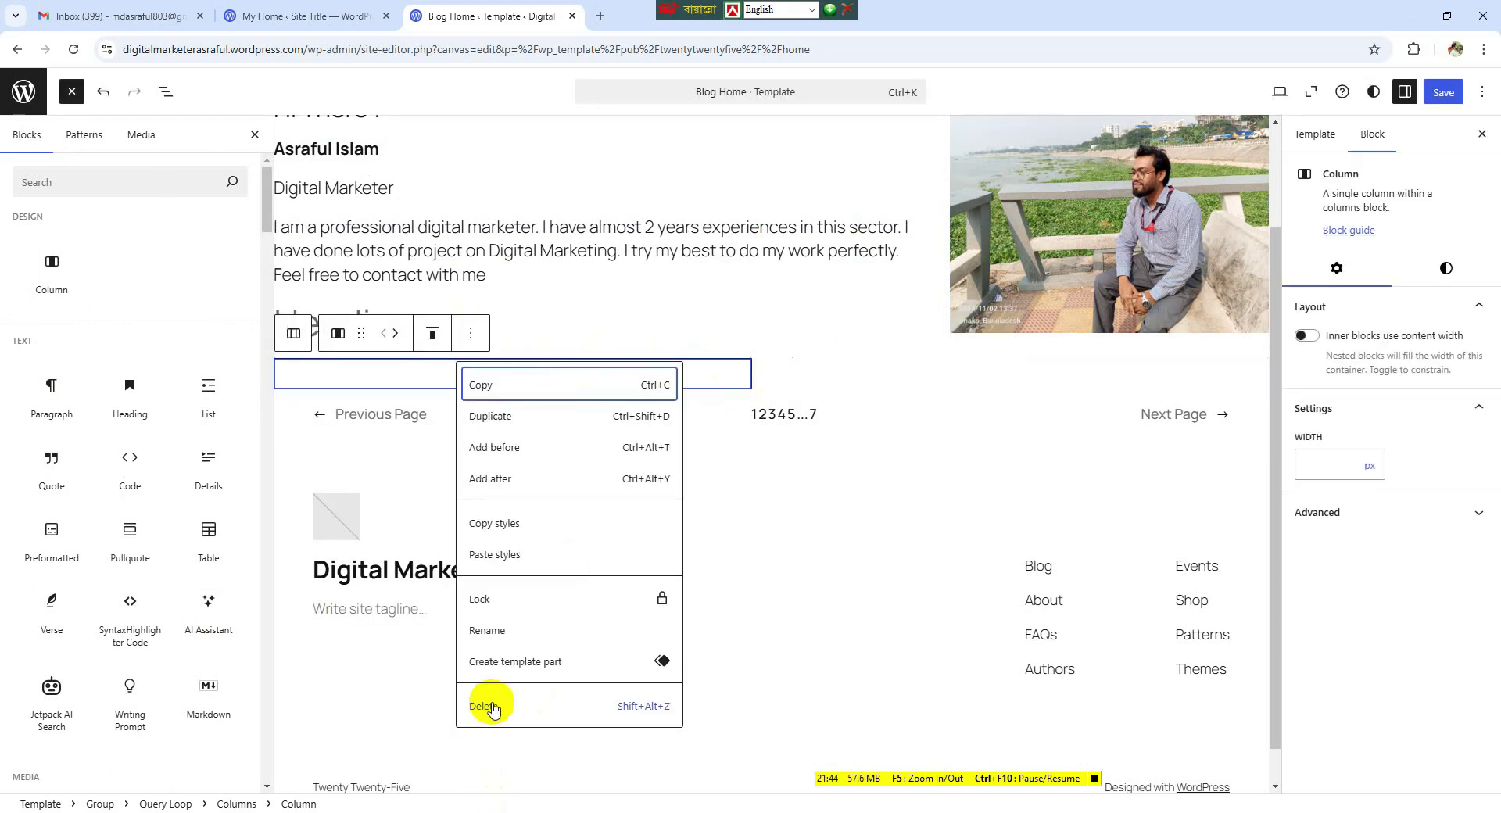
left_click(493, 708)
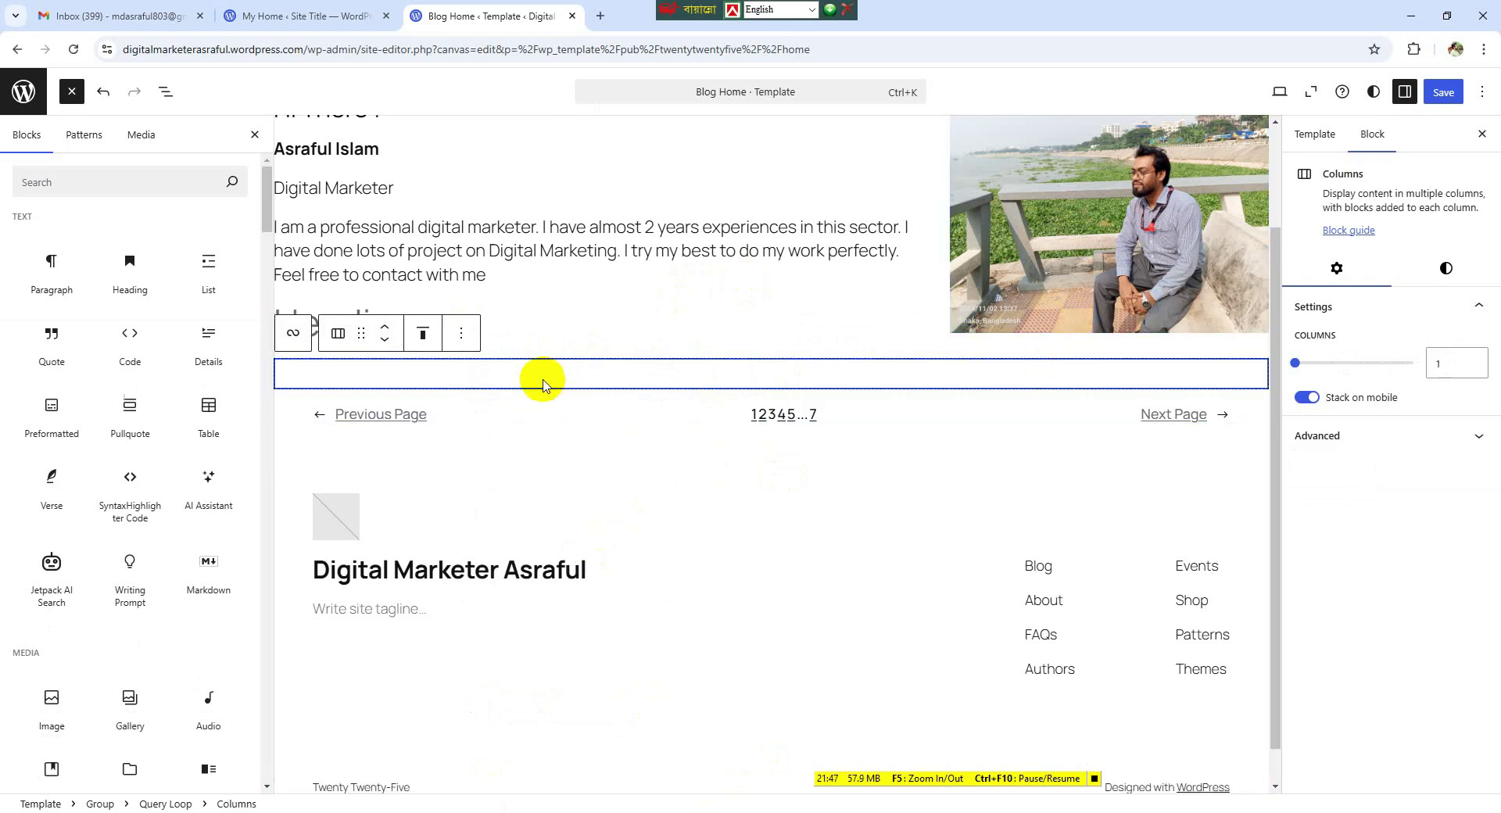
left_click(543, 382)
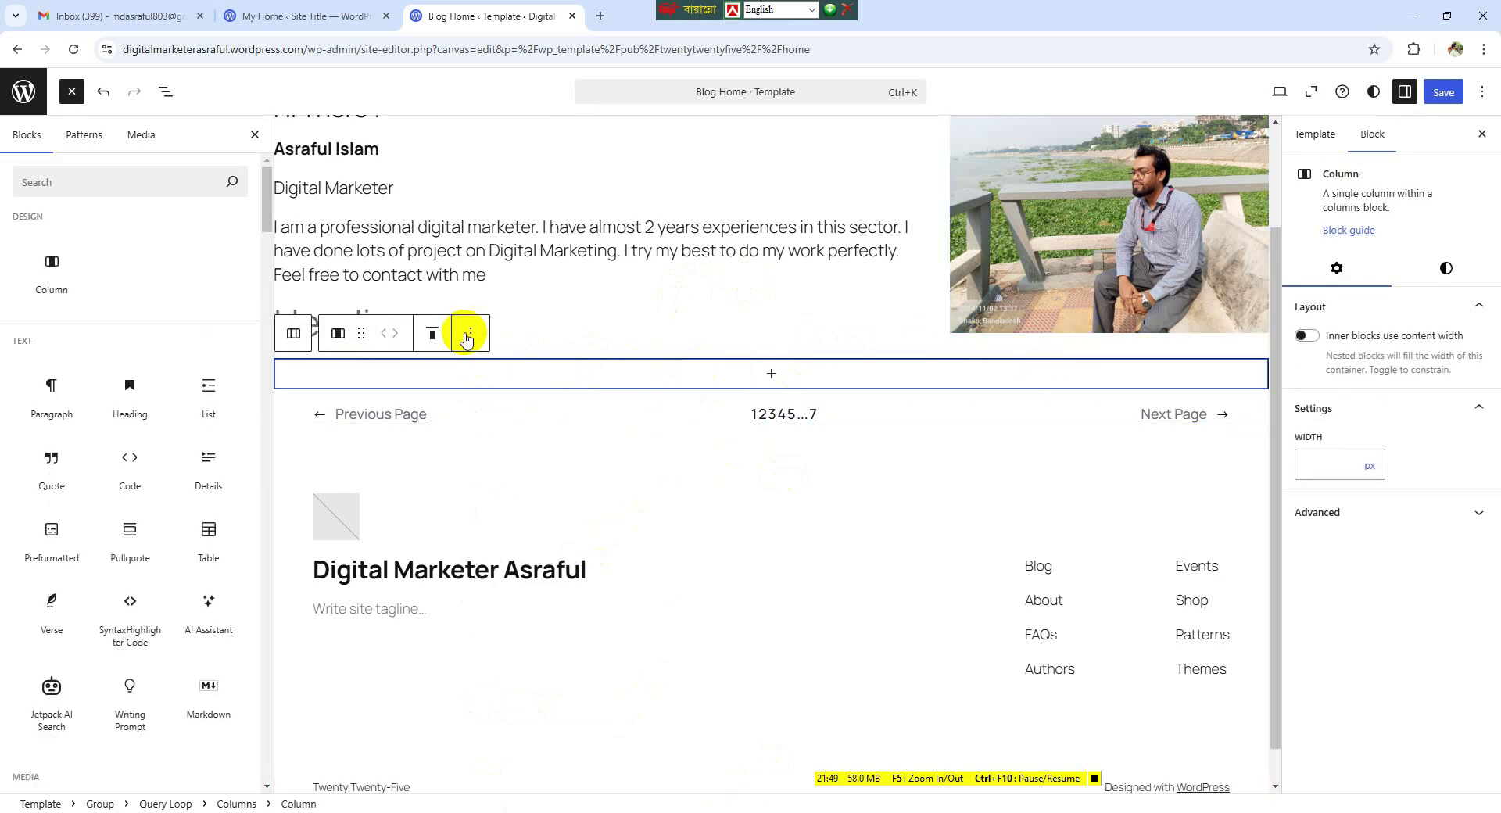
left_click(465, 337)
left_click(489, 709)
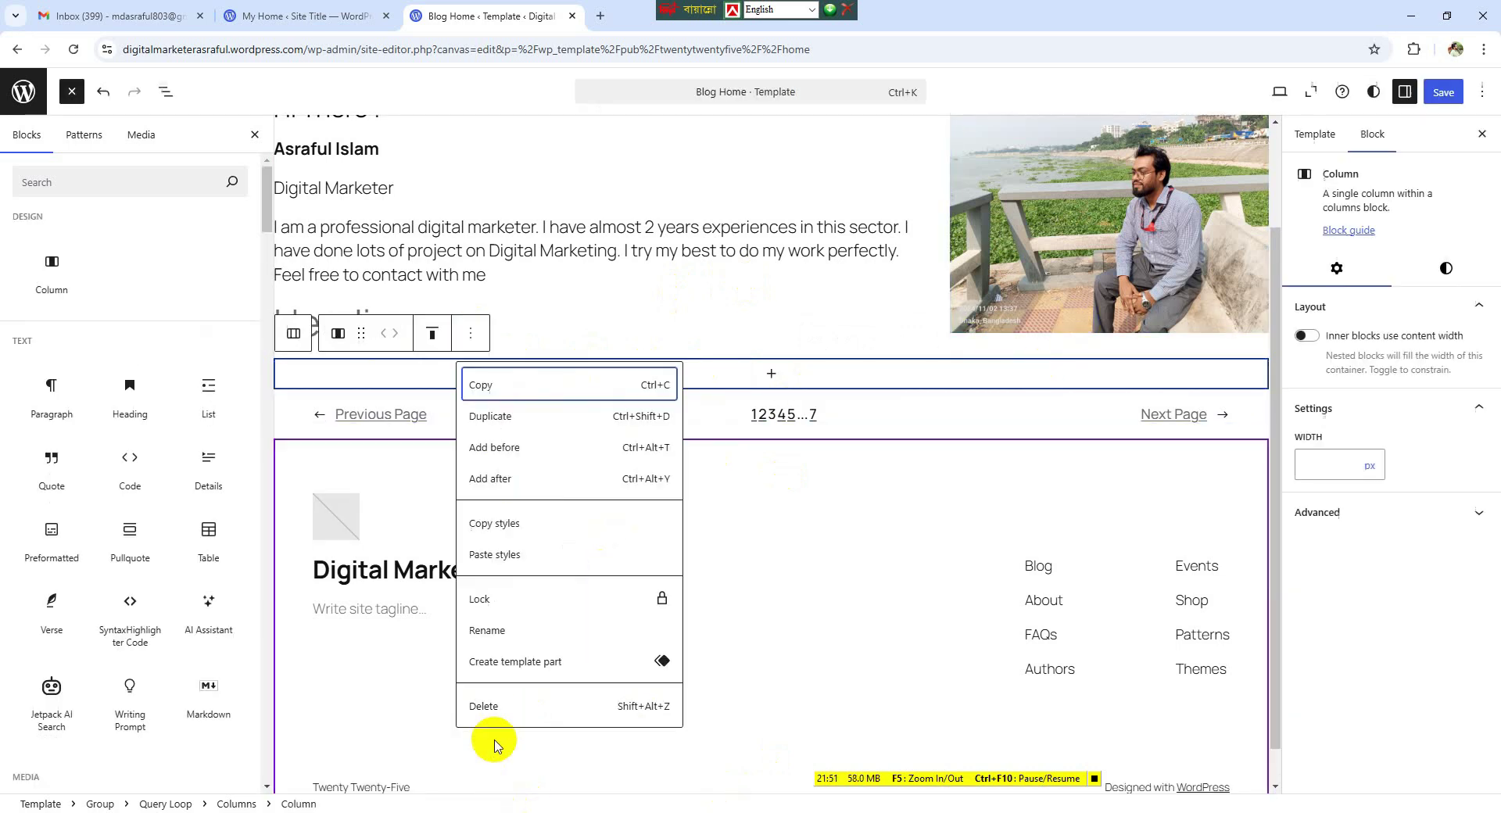
left_click(494, 716)
left_click(491, 708)
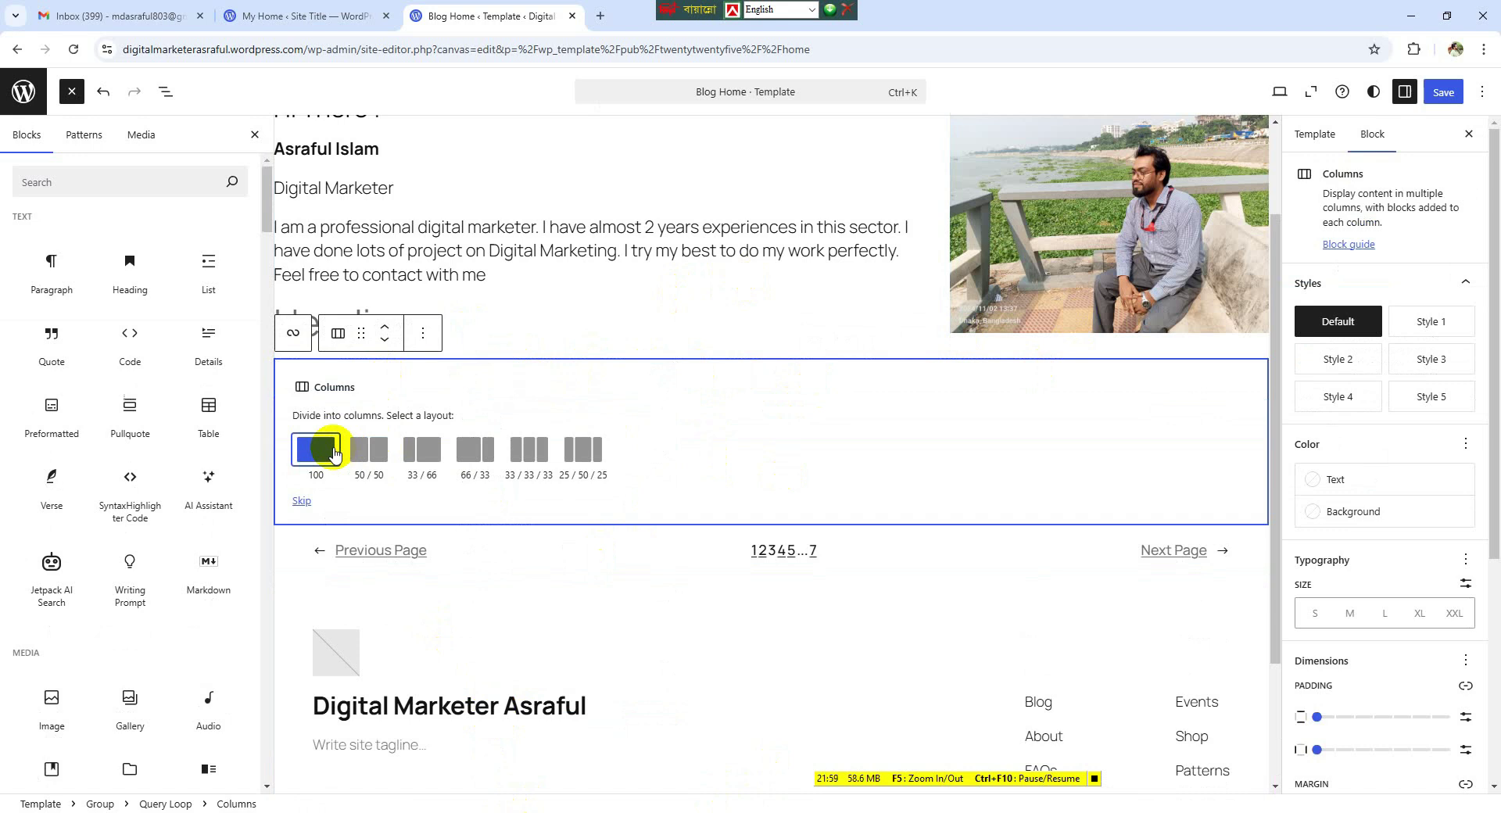
- Give the empty Columns block the single-column 100 layout
left_click(423, 334)
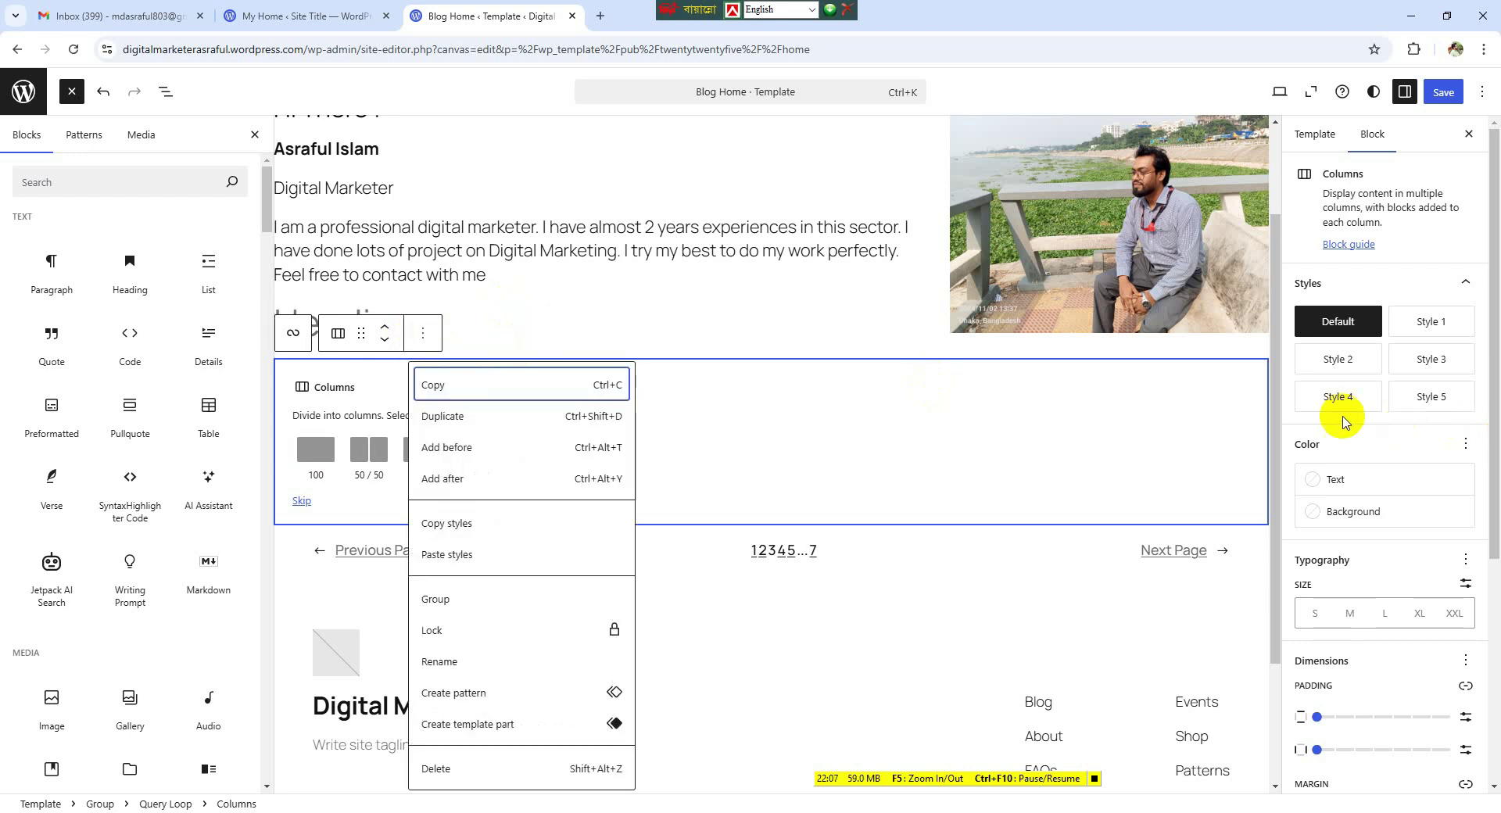
left_click(1184, 427)
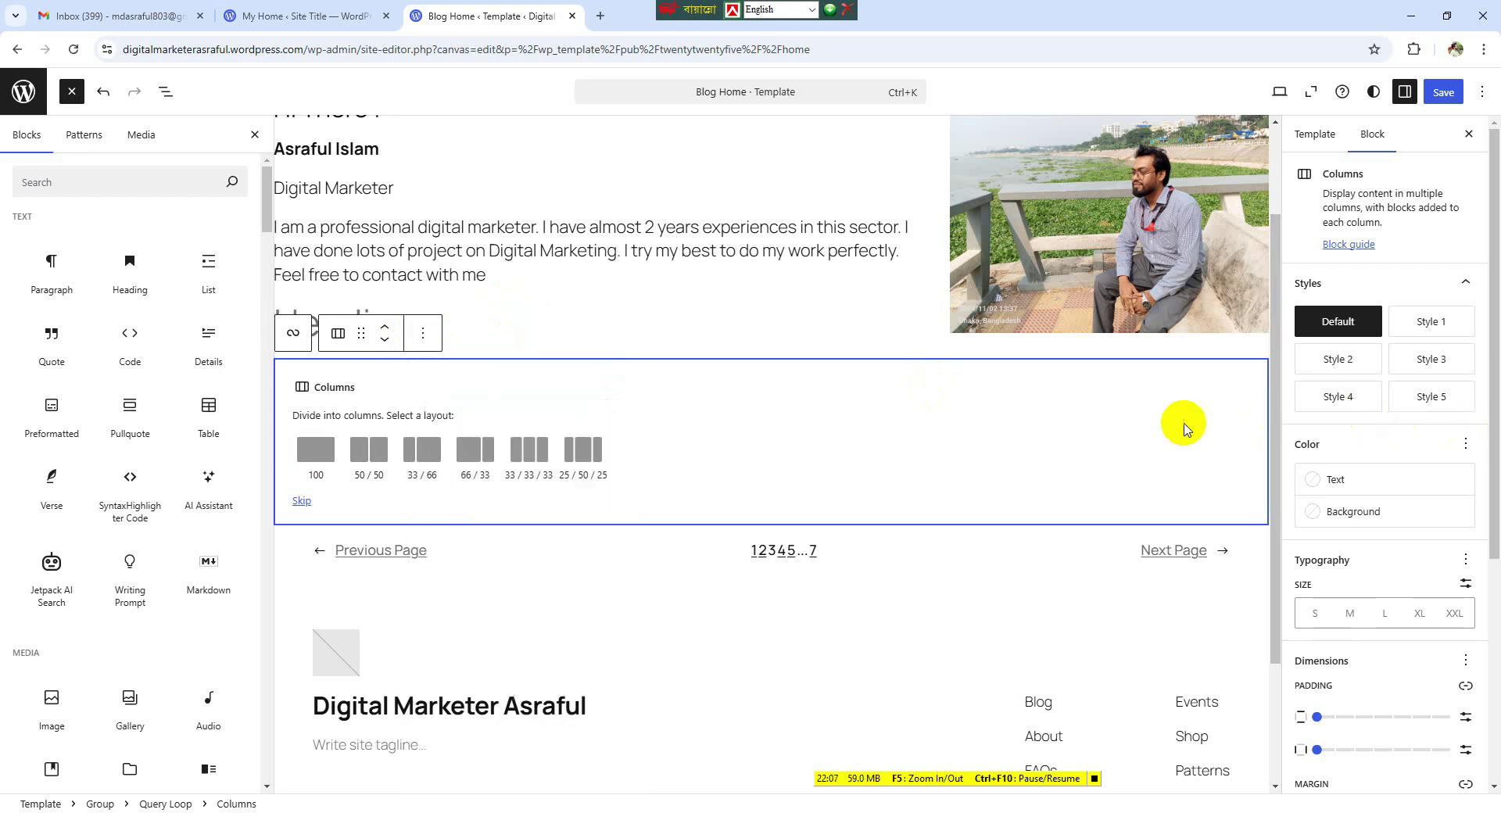
left_click(317, 452)
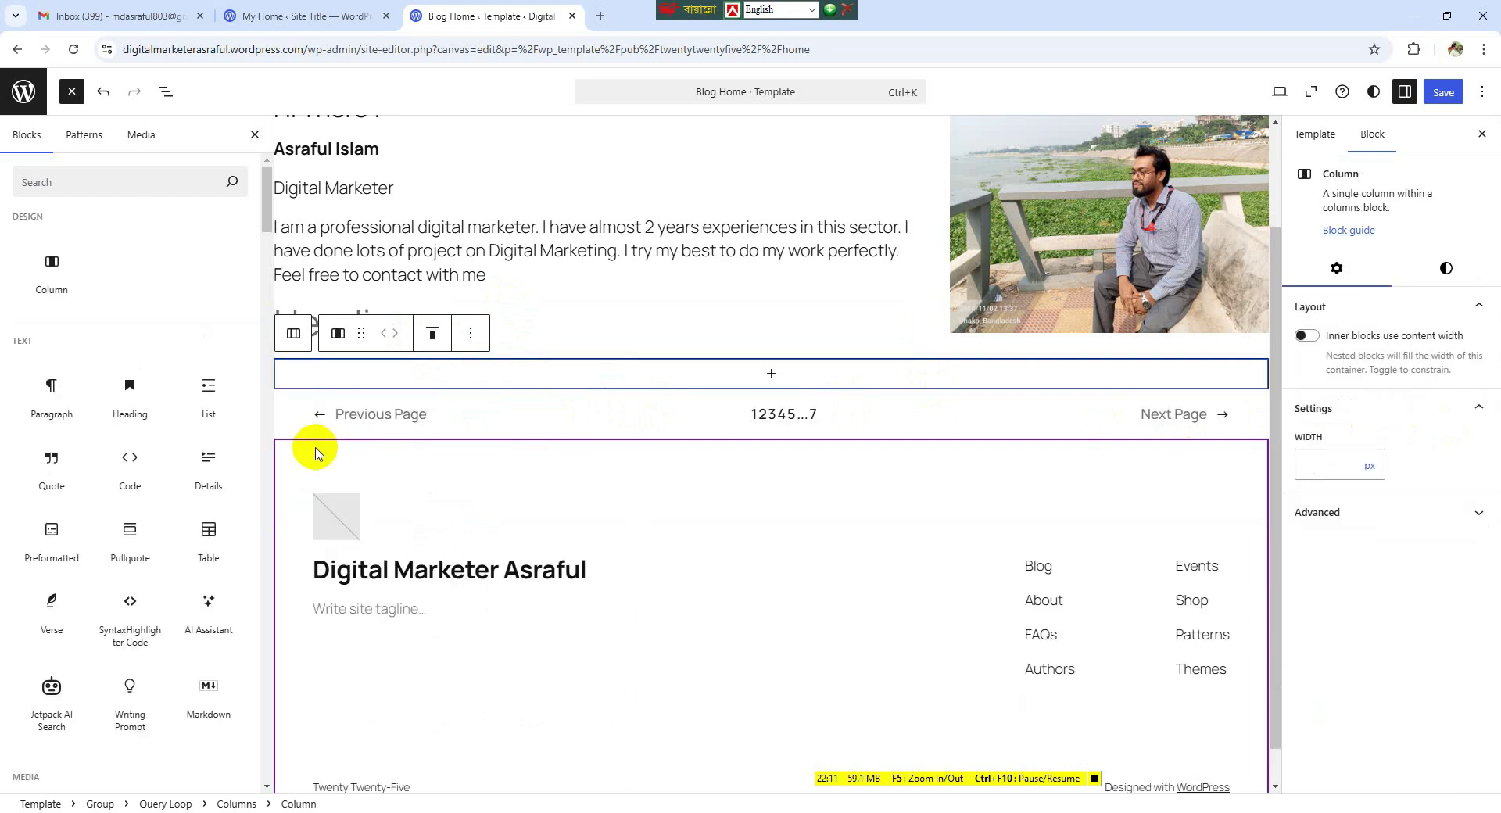
- Add a Heading block inside the full-width column with the text "My Projects"
left_click(775, 377)
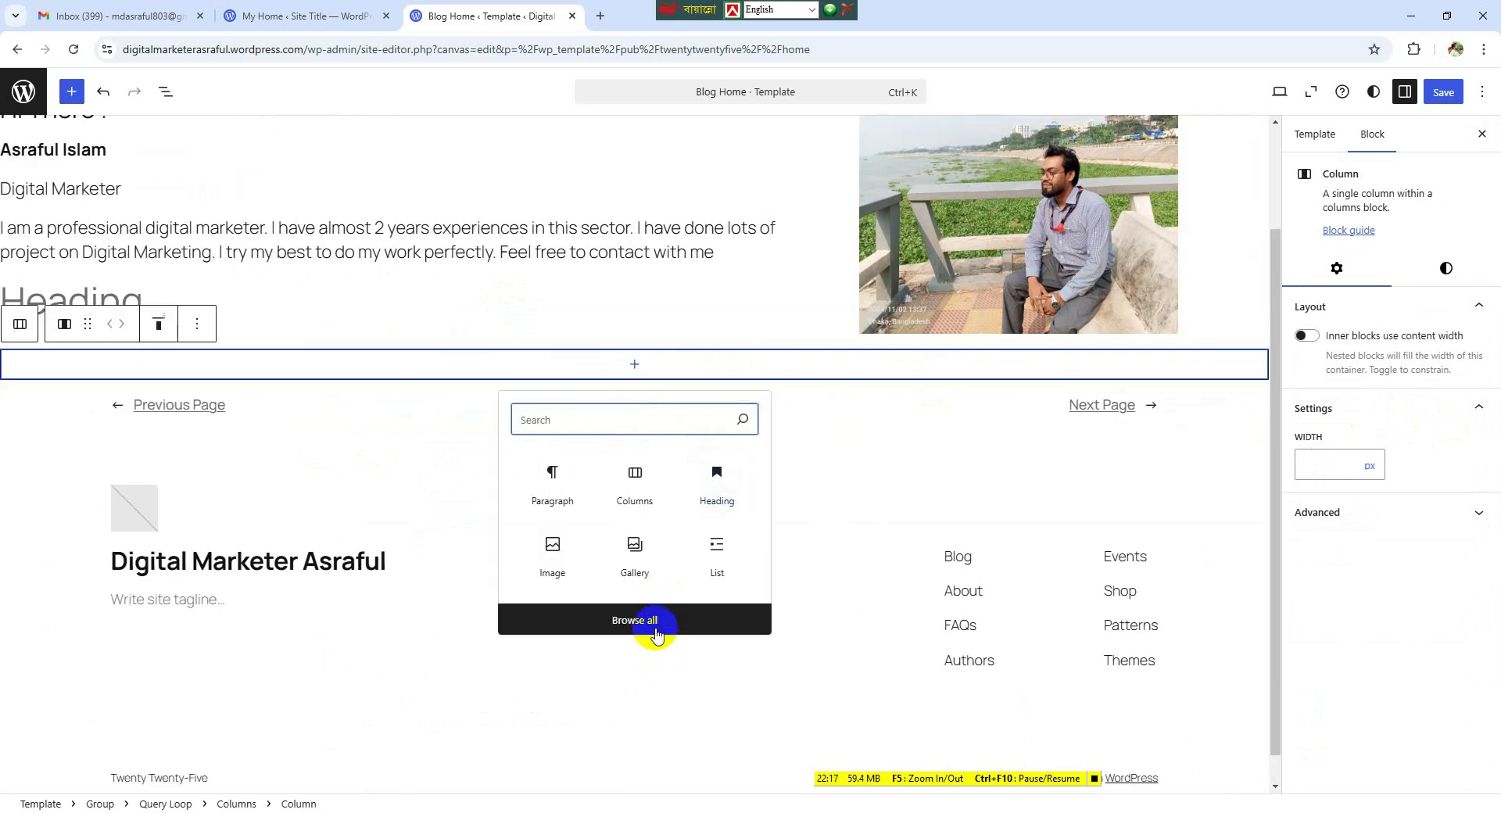
left_click(653, 622)
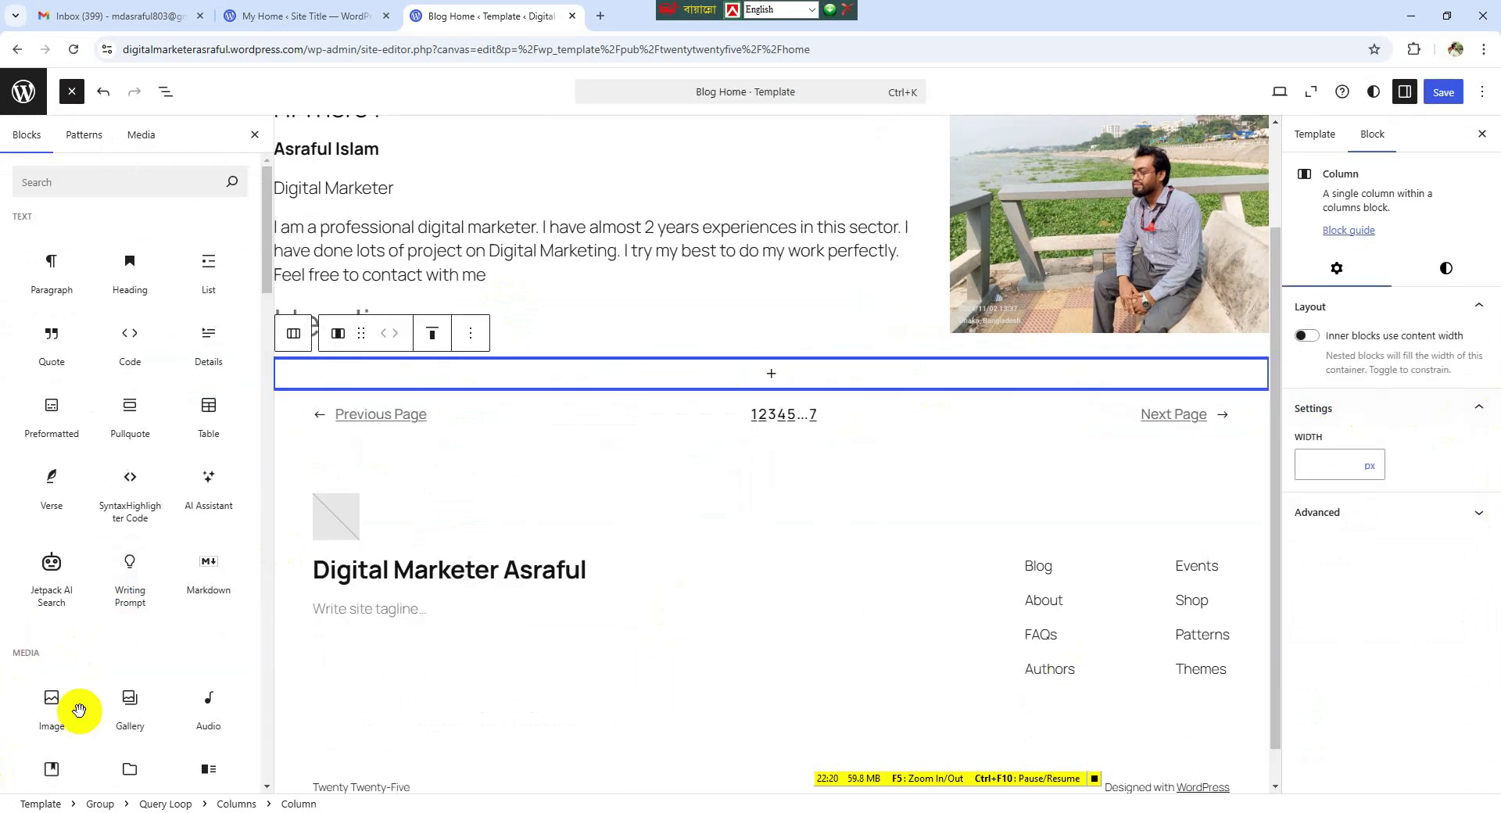
left_click_drag(133, 295, 757, 378)
left_click(348, 374)
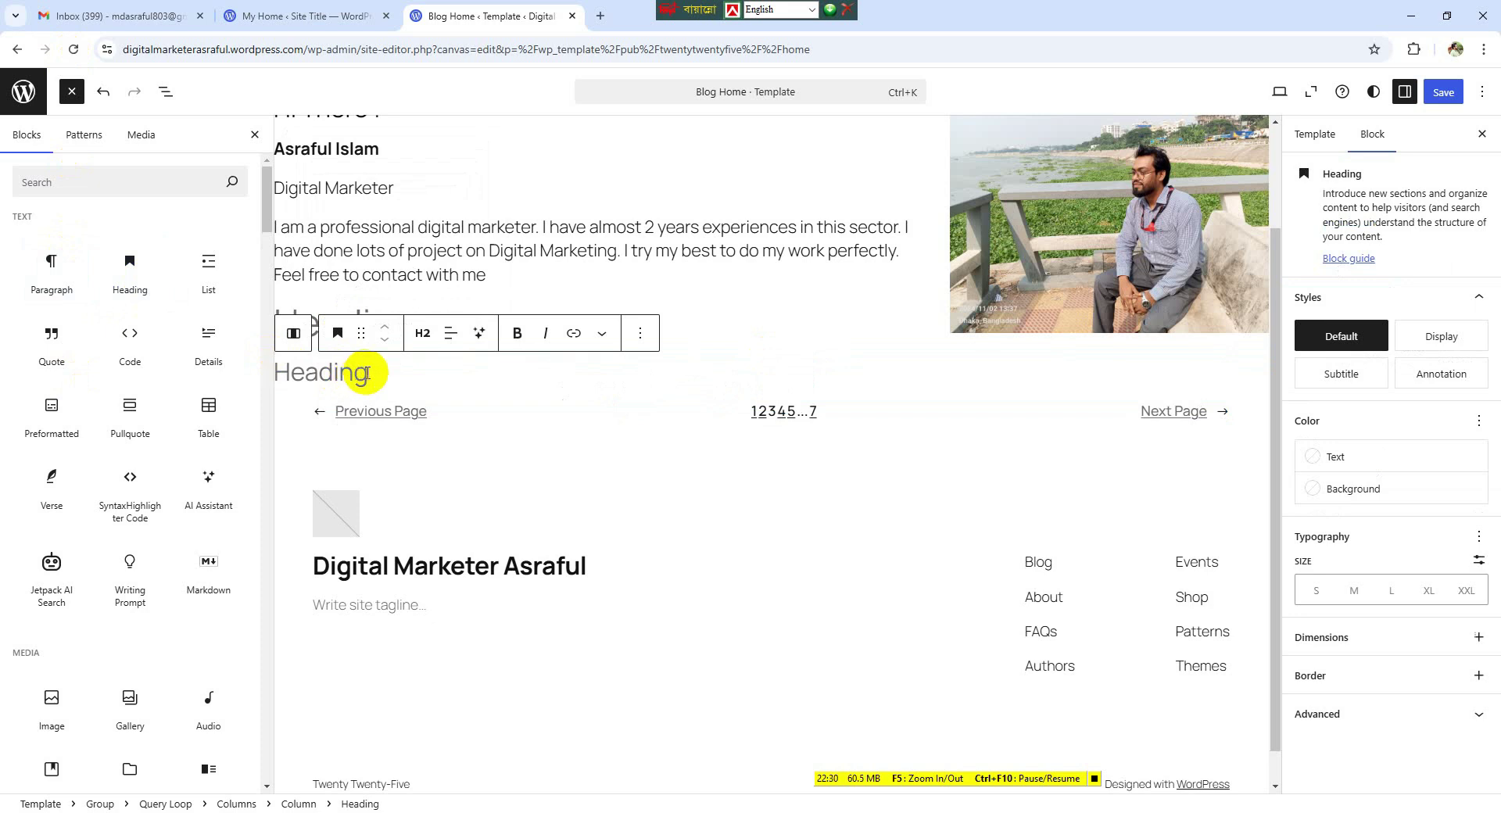
type("My Projects")
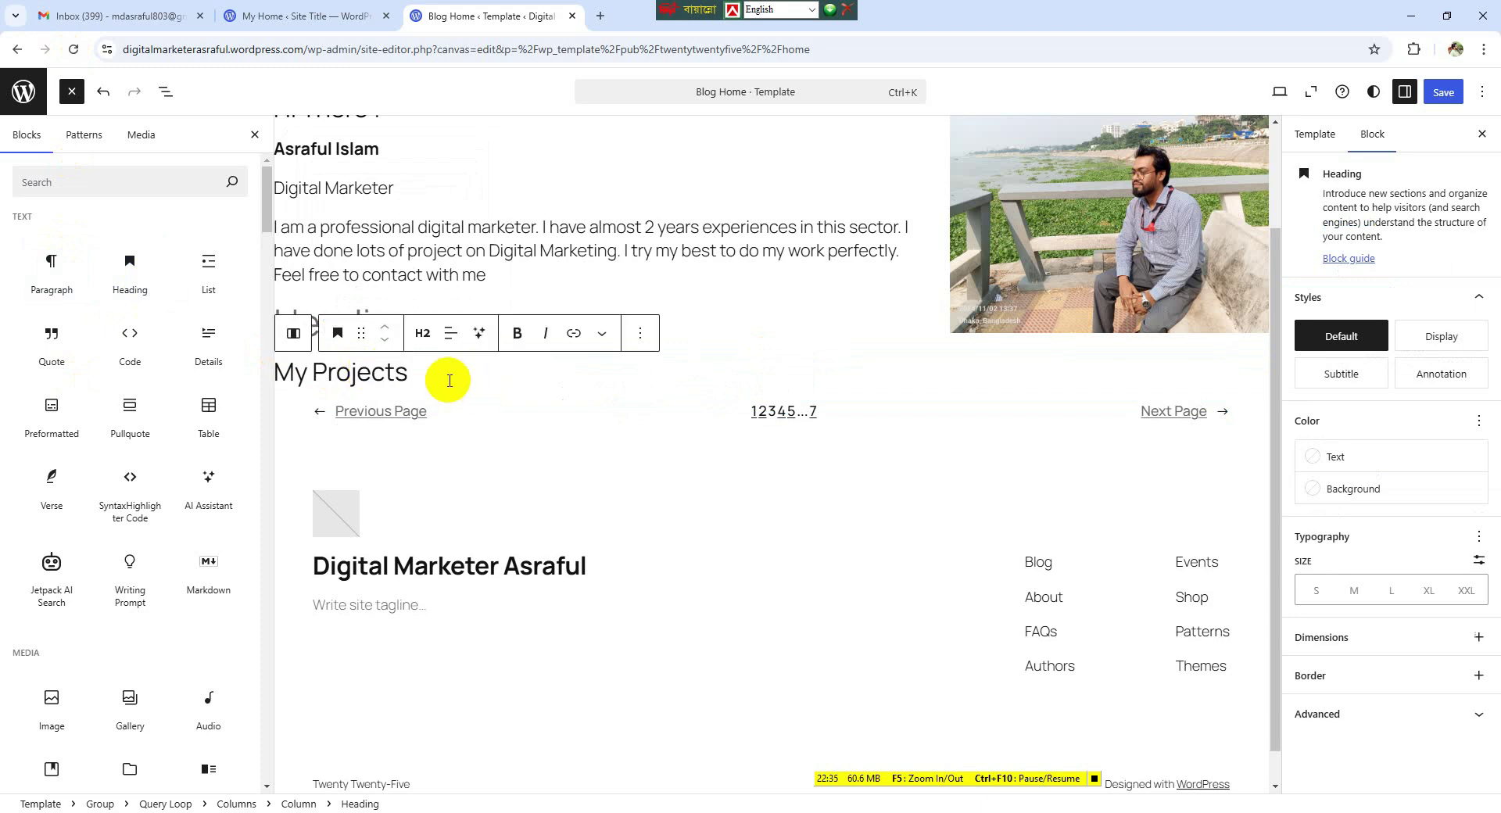
- Center the "My Projects" heading and make its text bold
left_click_drag(446, 379, 283, 377)
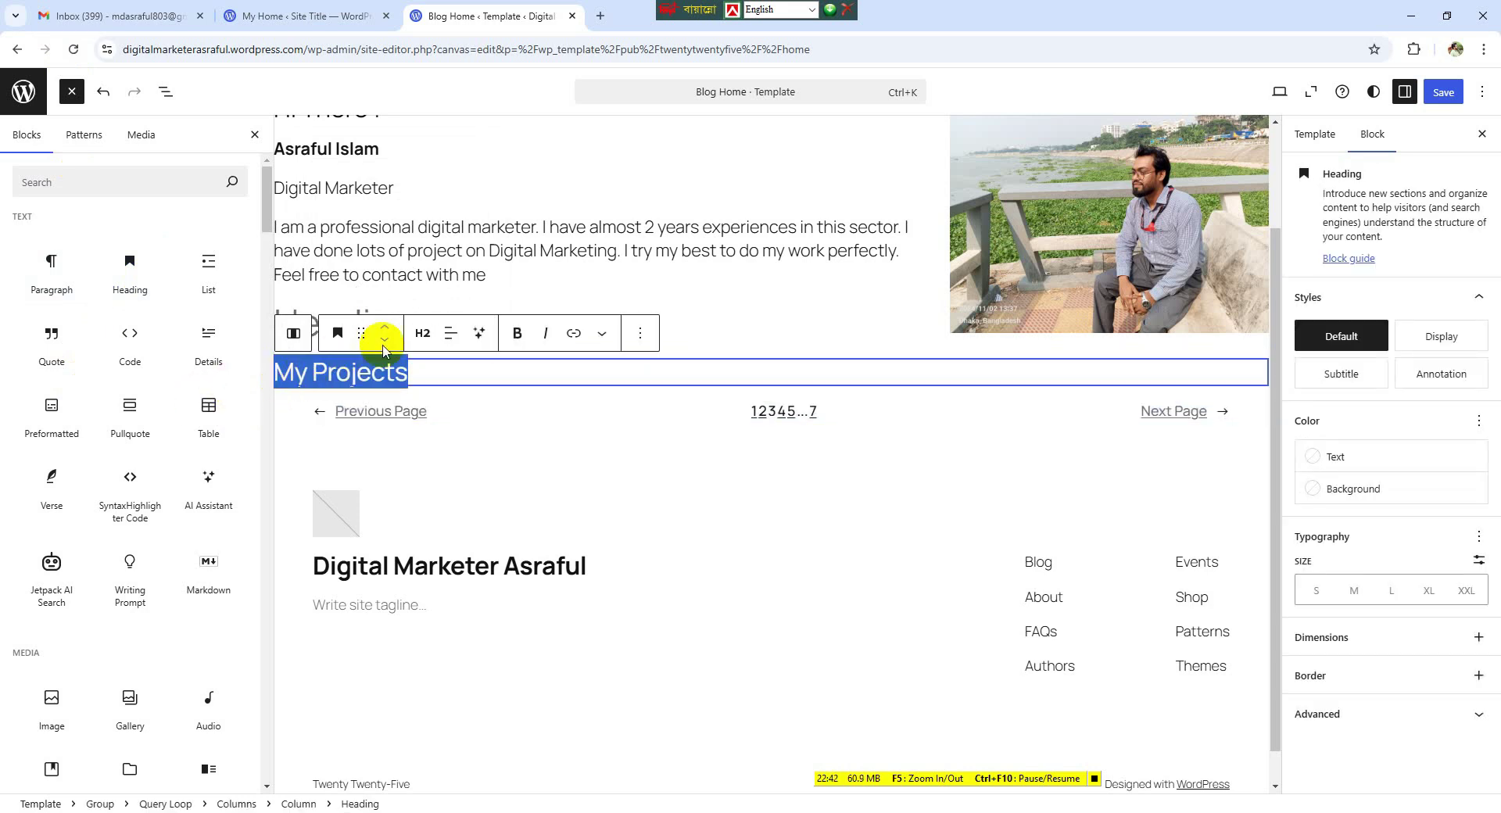
left_click(458, 335)
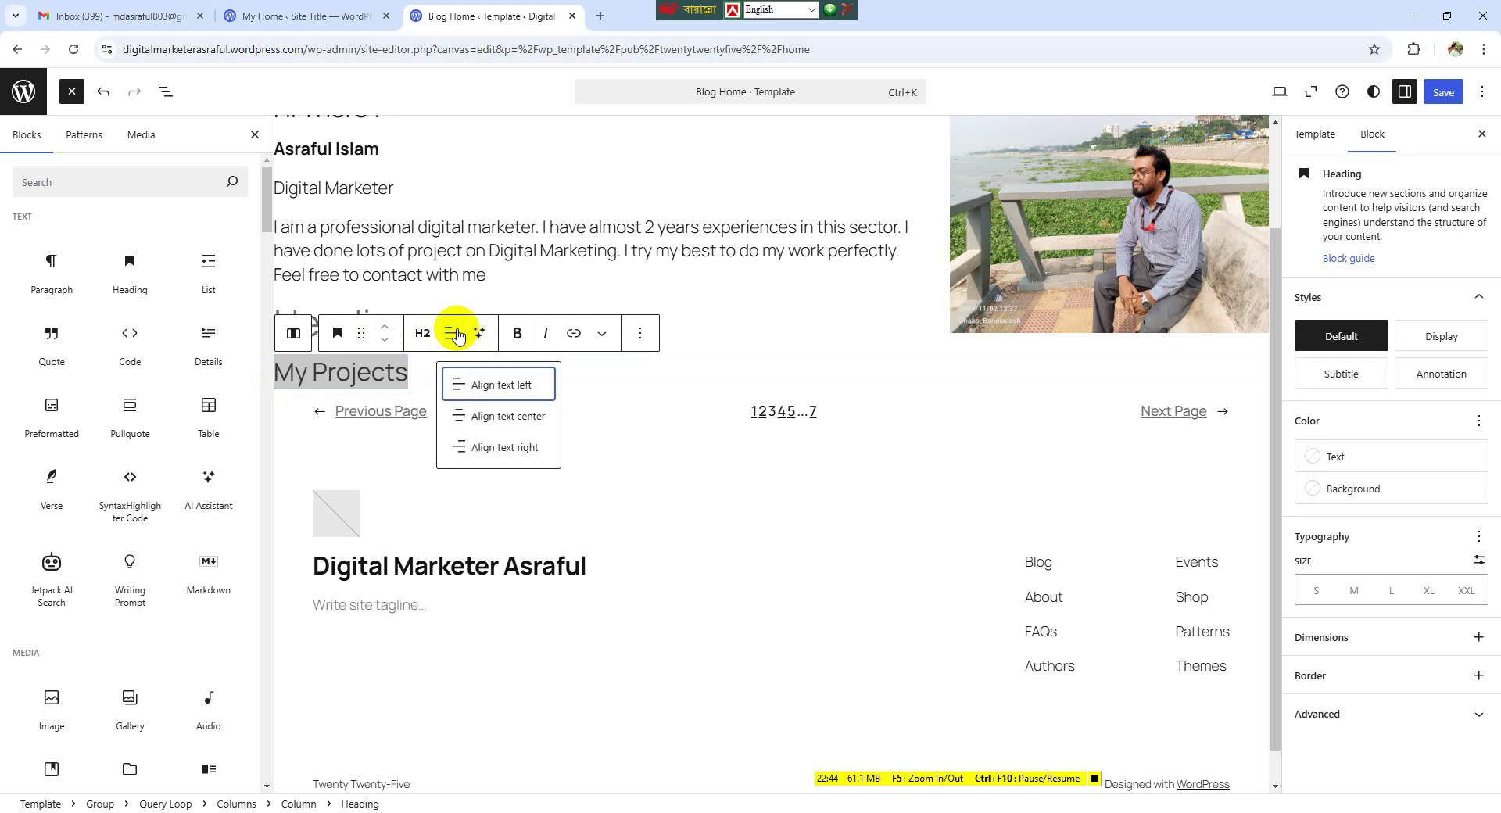
left_click(534, 416)
left_click_drag(892, 374, 683, 371)
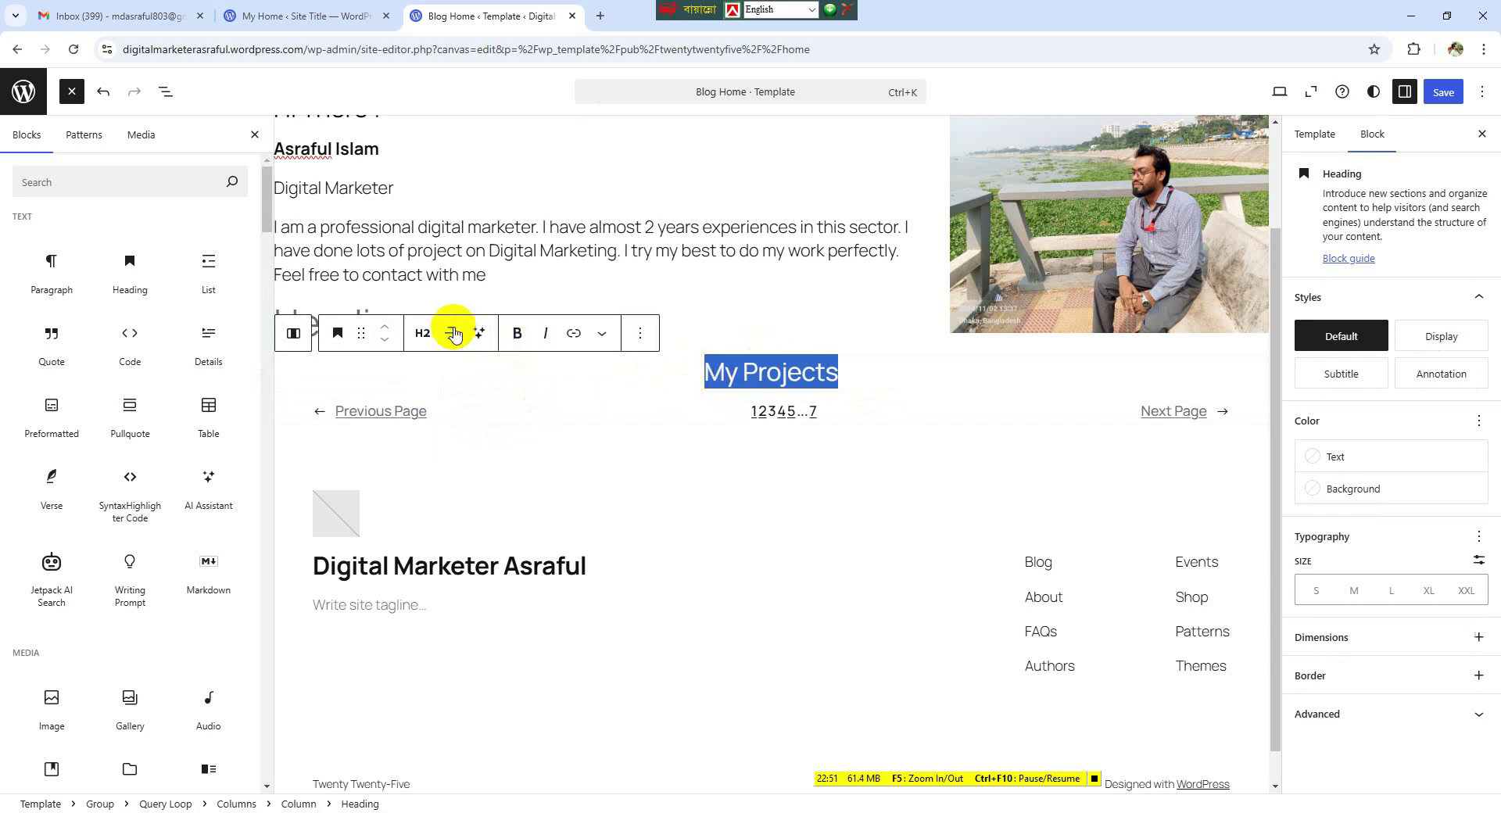
left_click(521, 338)
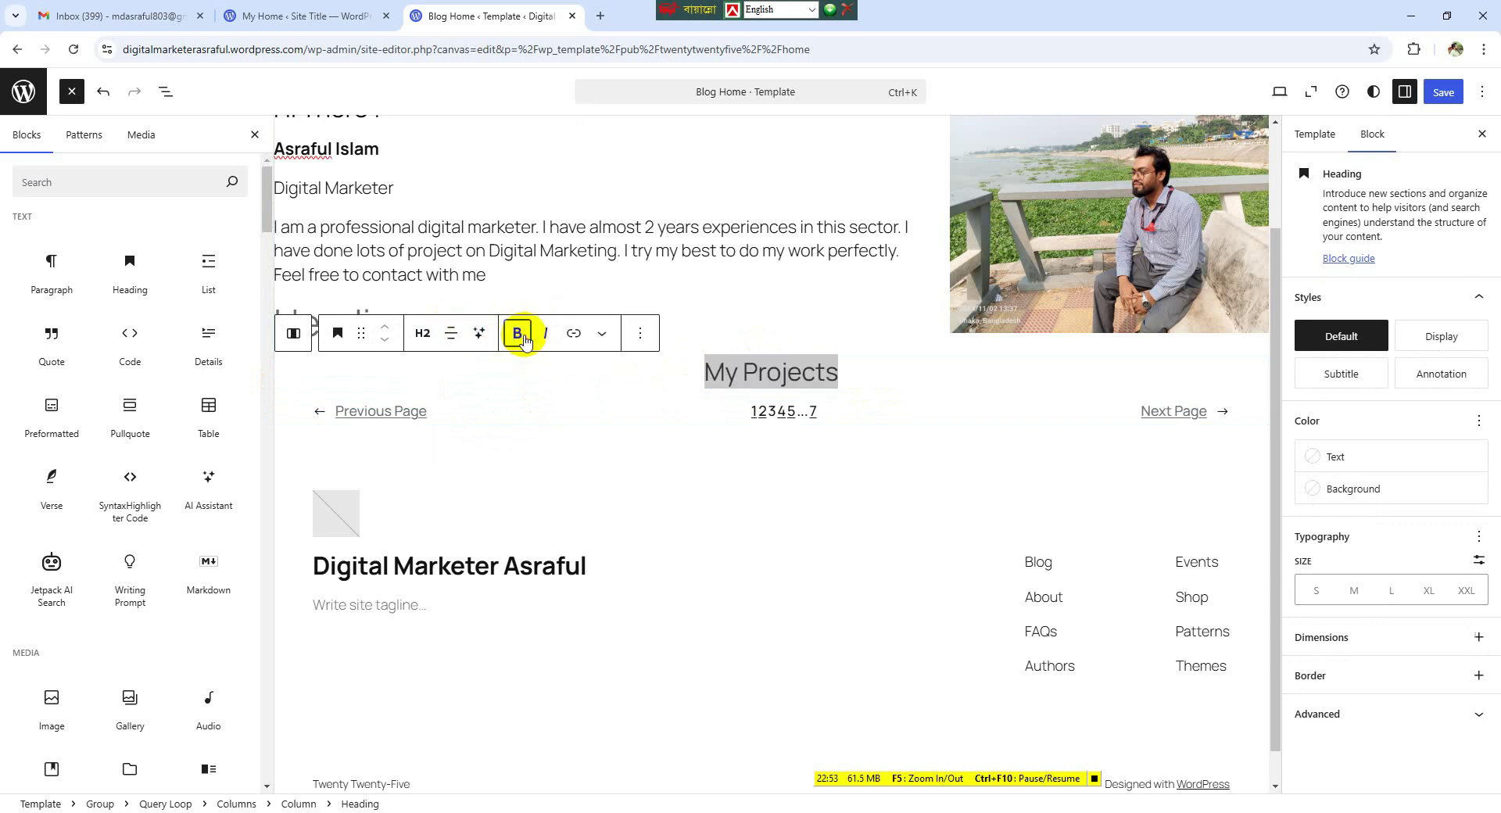
left_click(884, 367)
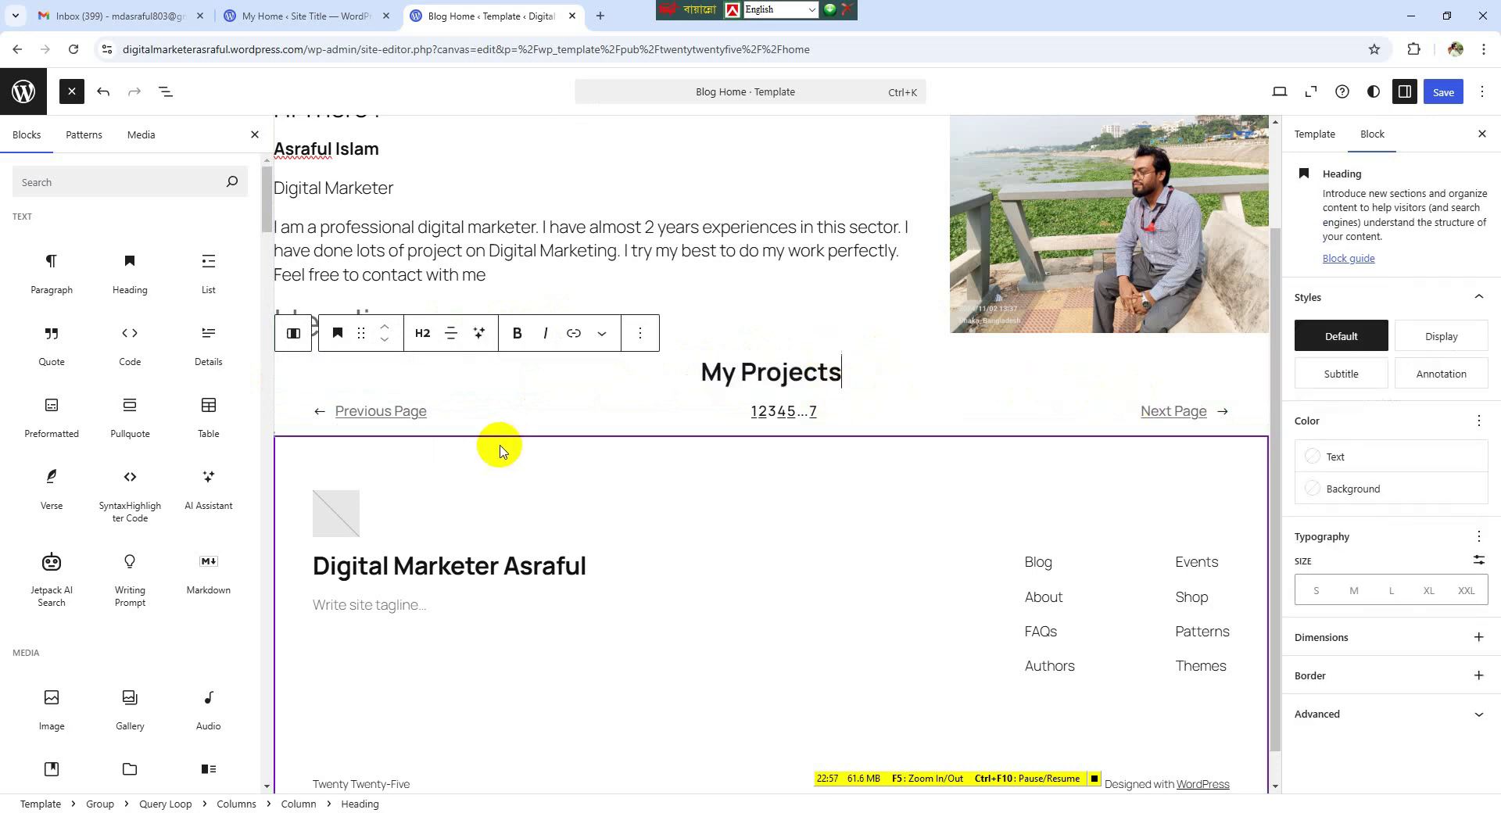
mouse_move(782, 399)
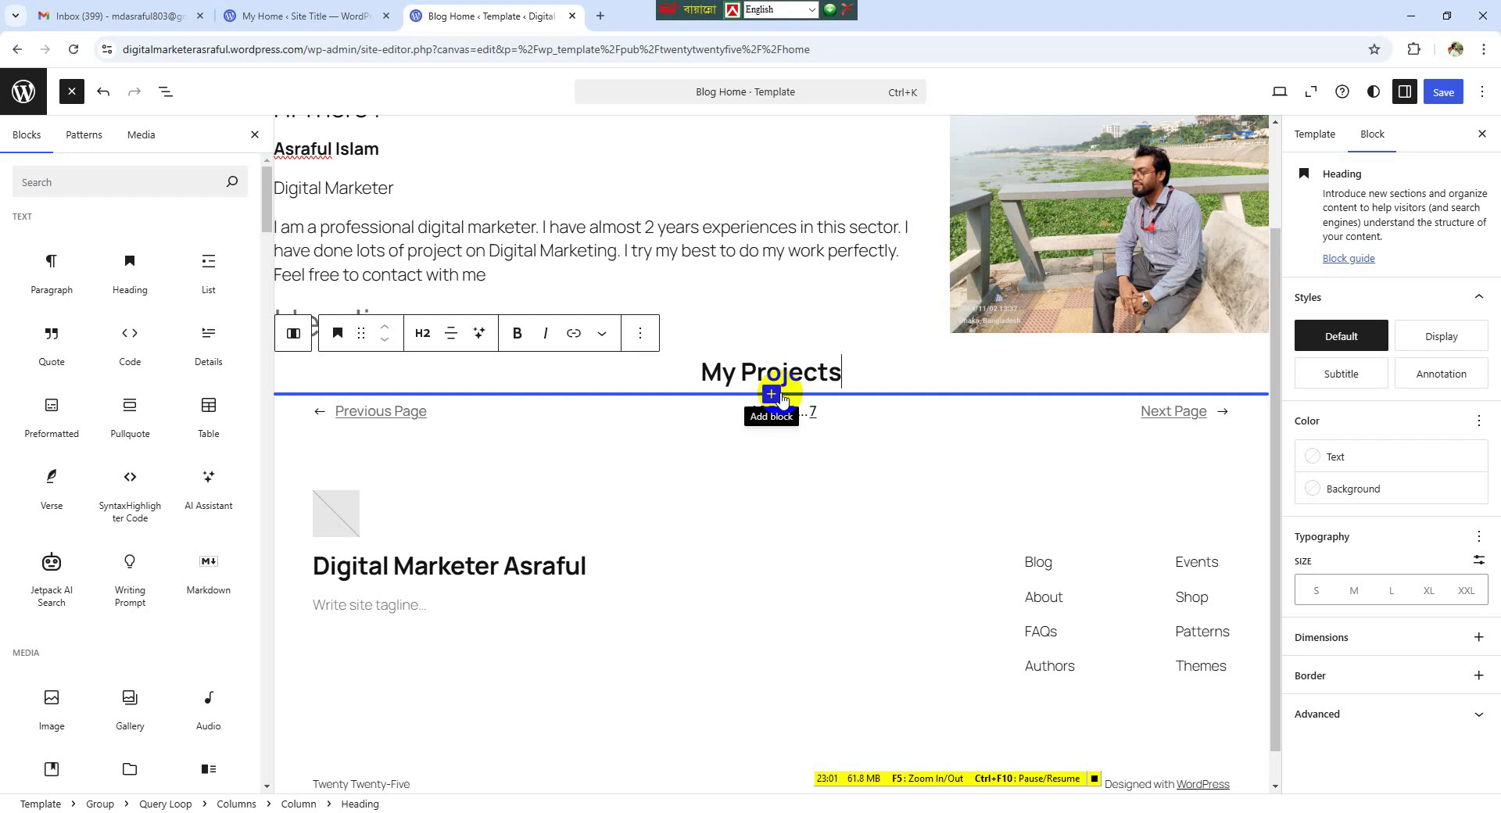
left_click(772, 395)
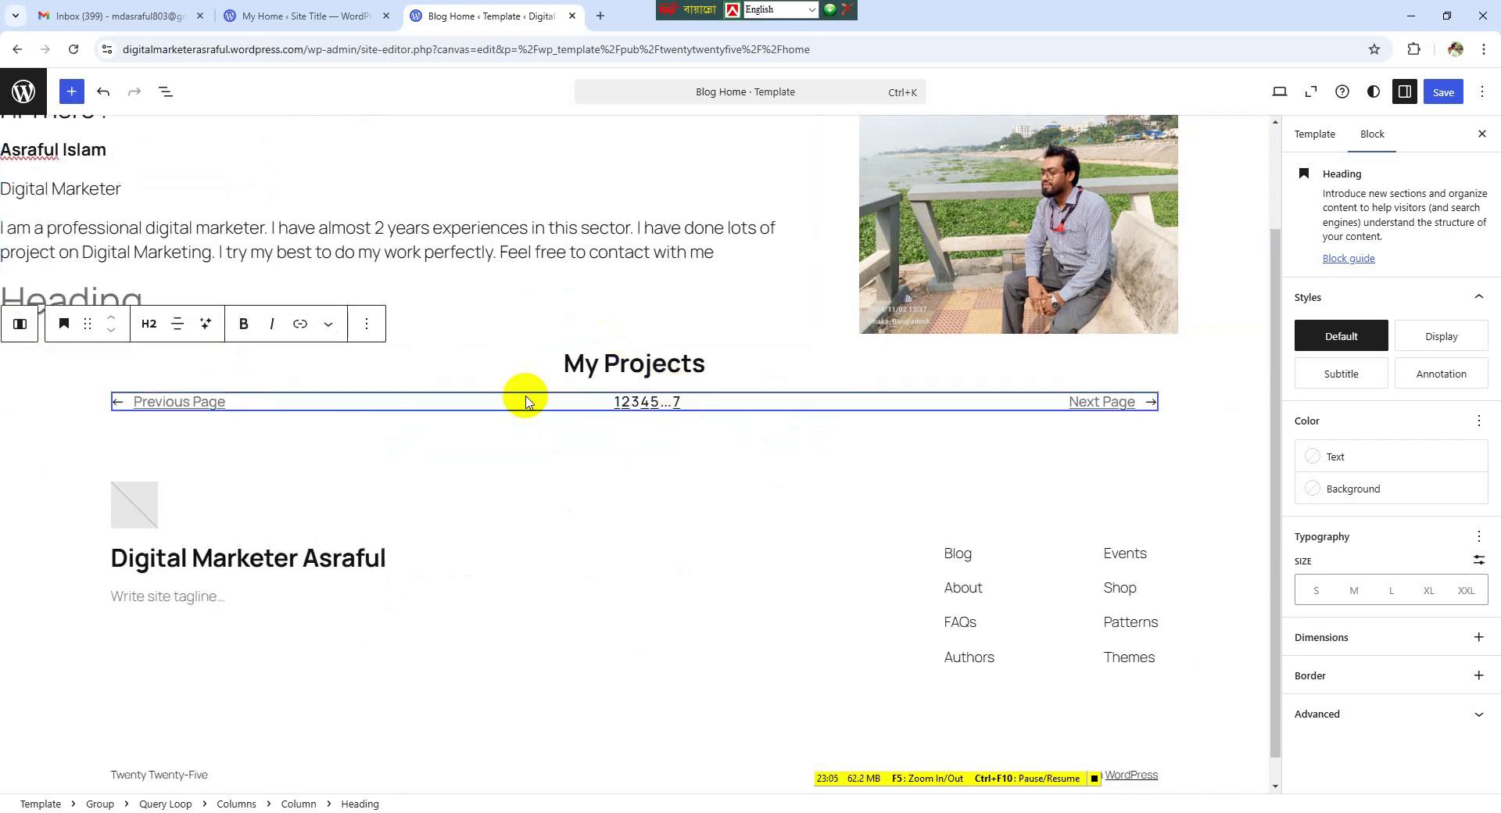
triple_click(641, 366)
left_click(754, 354)
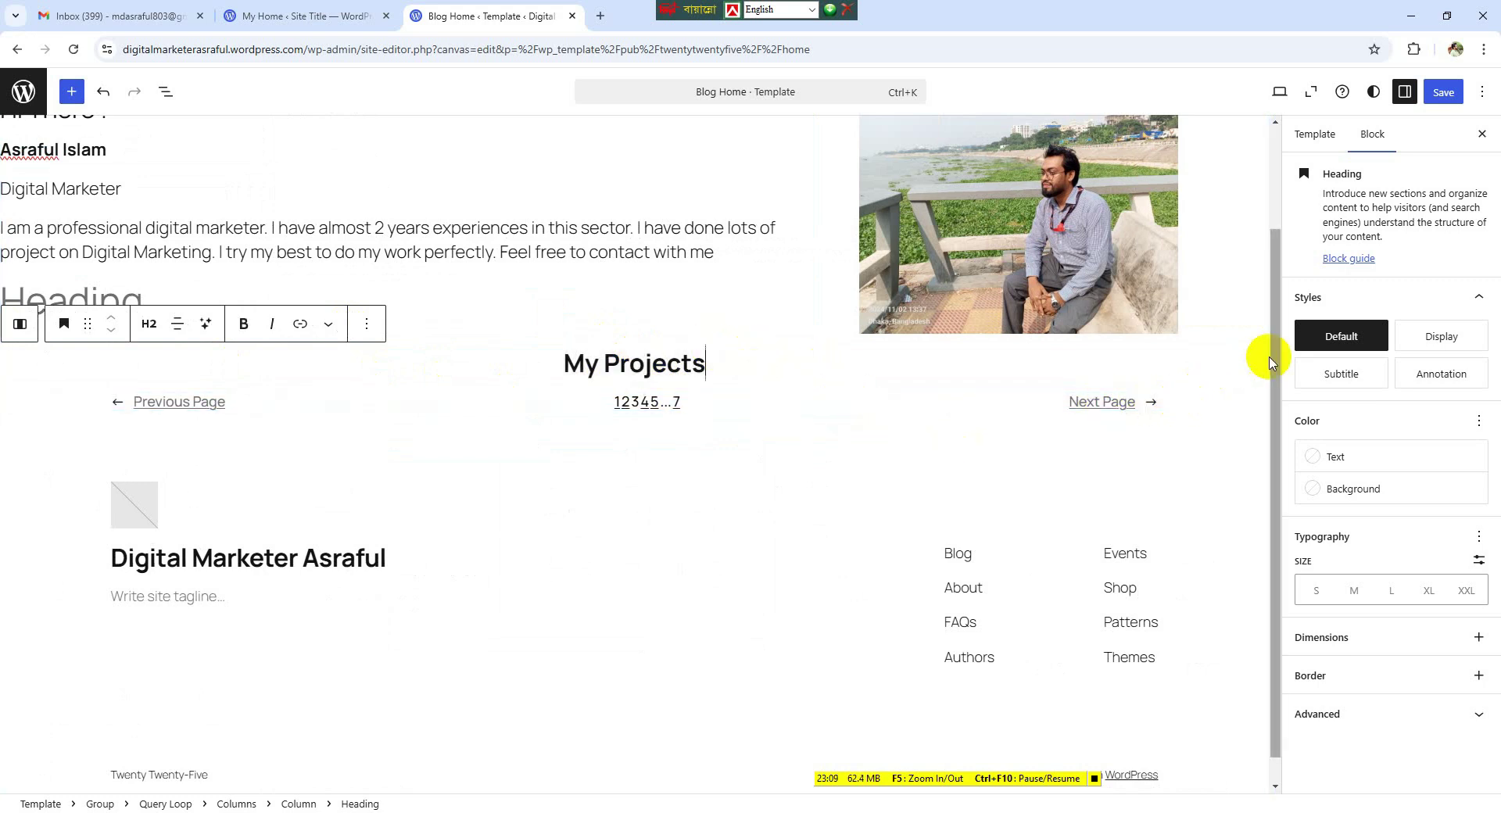
- Save the Blog Home template with the new "My Projects" heading
left_click(560, 537)
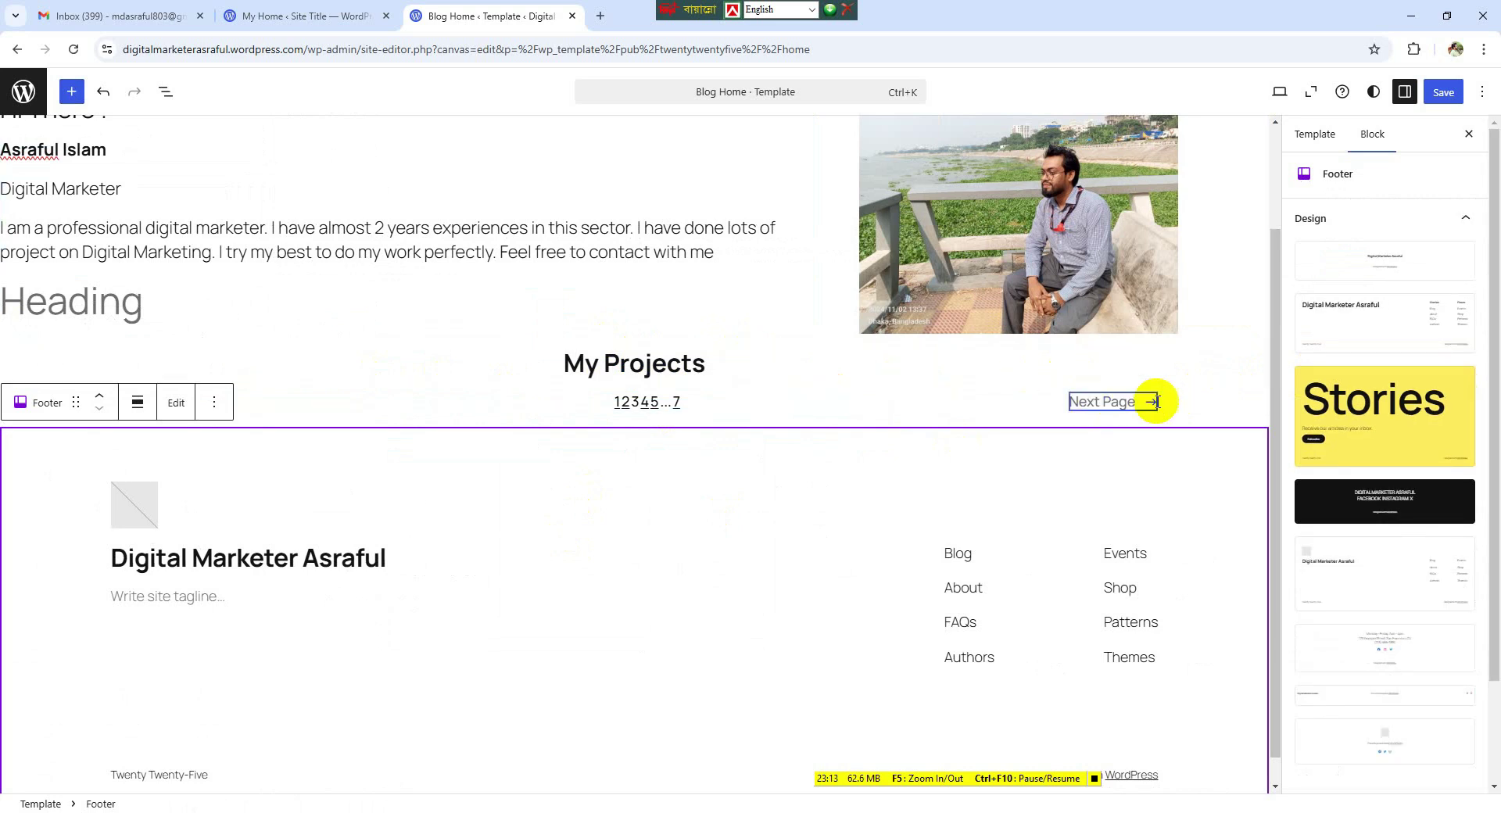
left_click(1180, 367)
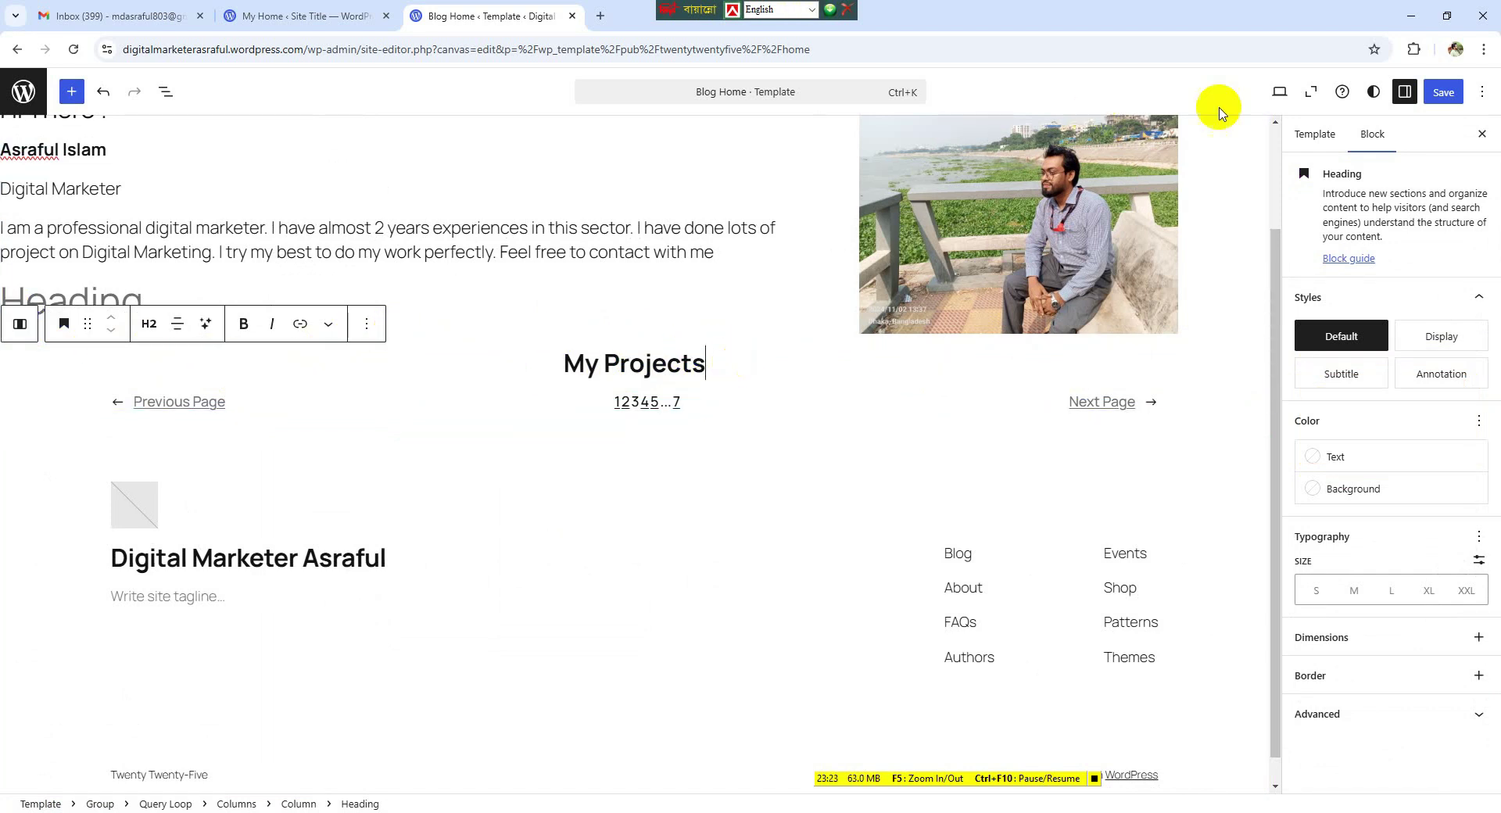
left_click(1444, 92)
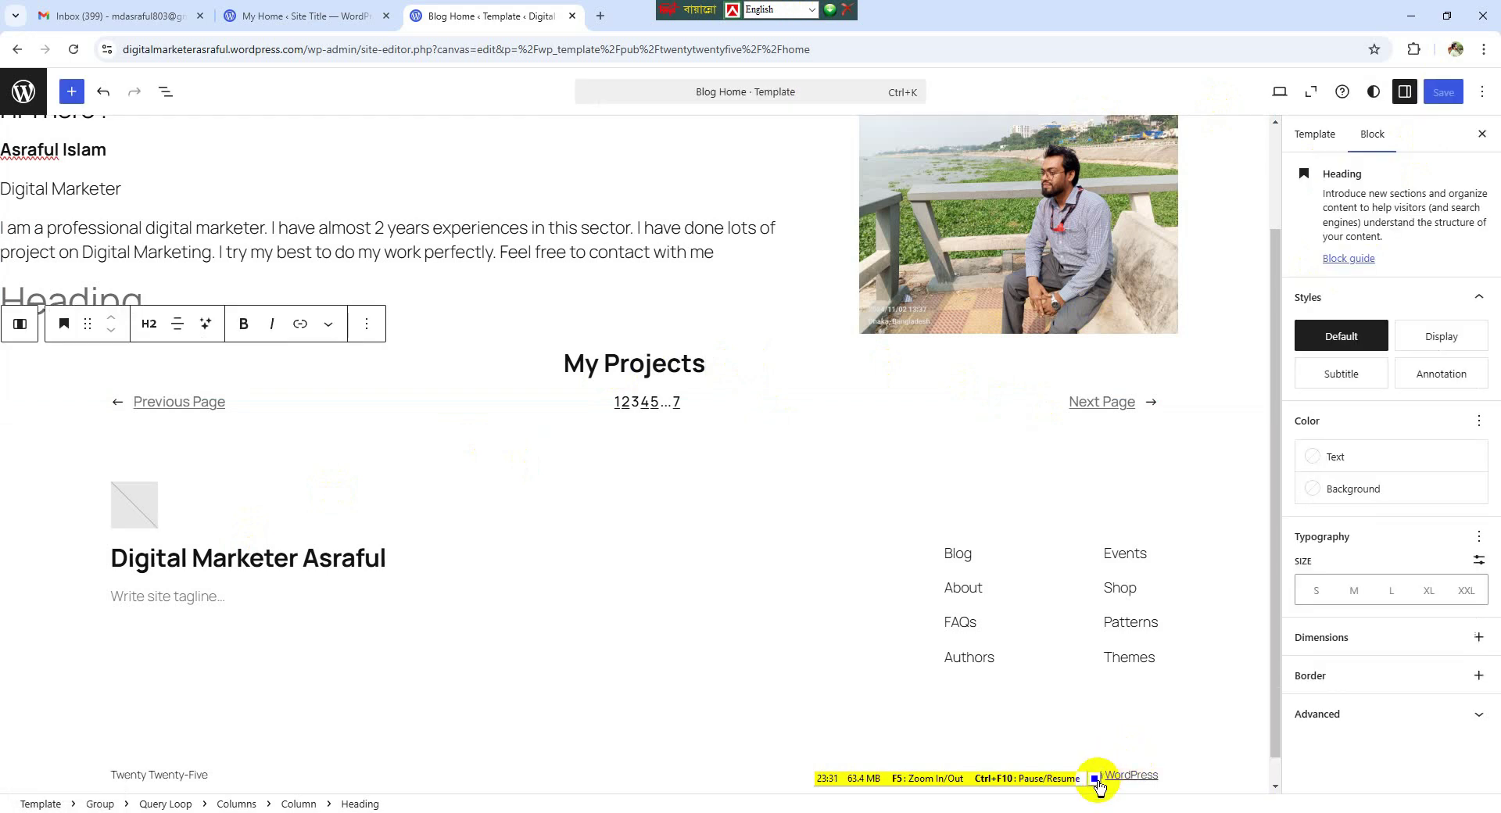
- Add a Columns block at the end of the Query Loop, below the pagination links and above the footer
left_click(714, 362)
left_click(1041, 375)
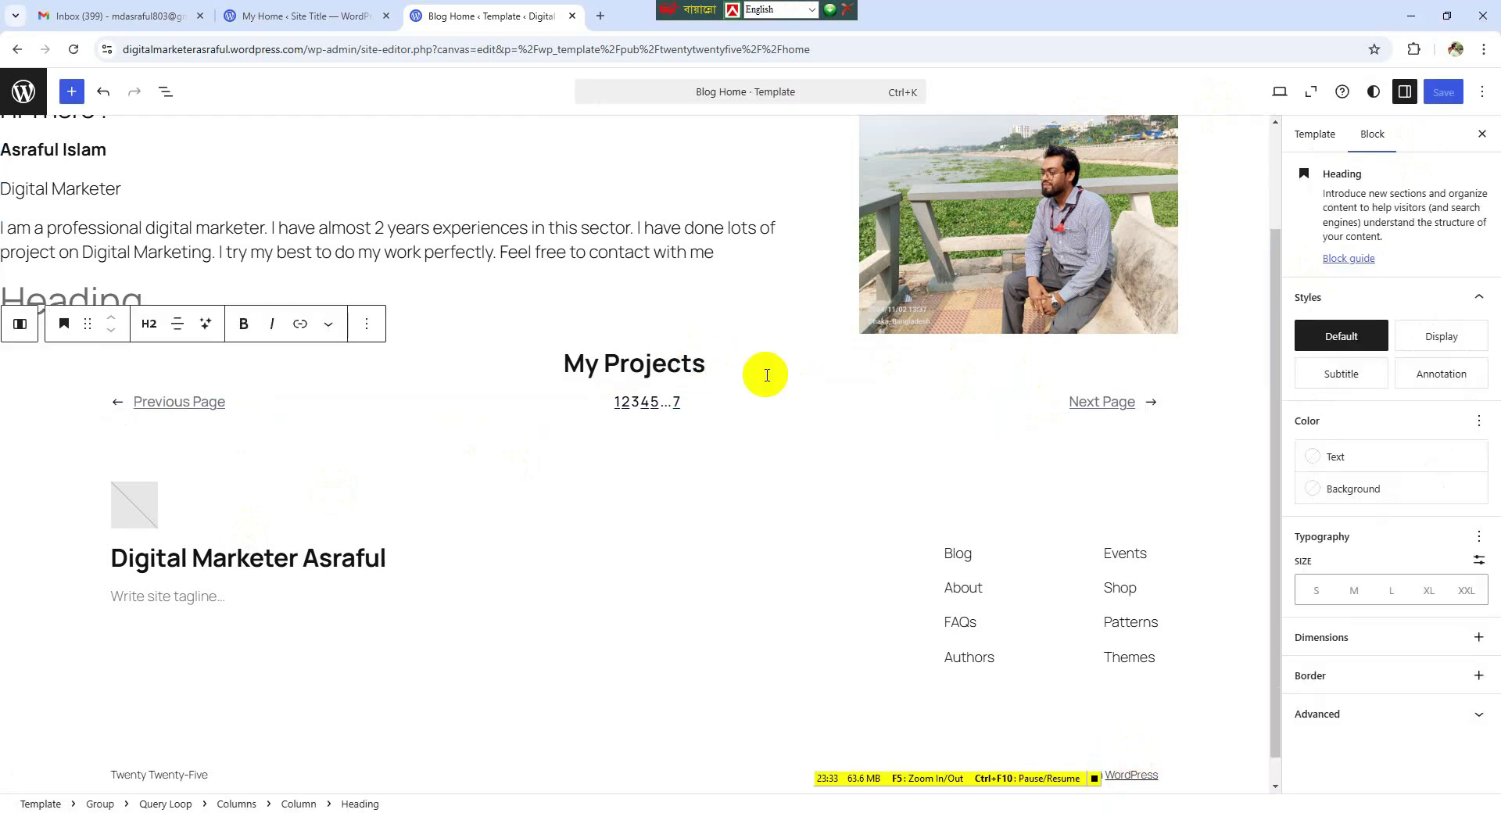
left_click(745, 464)
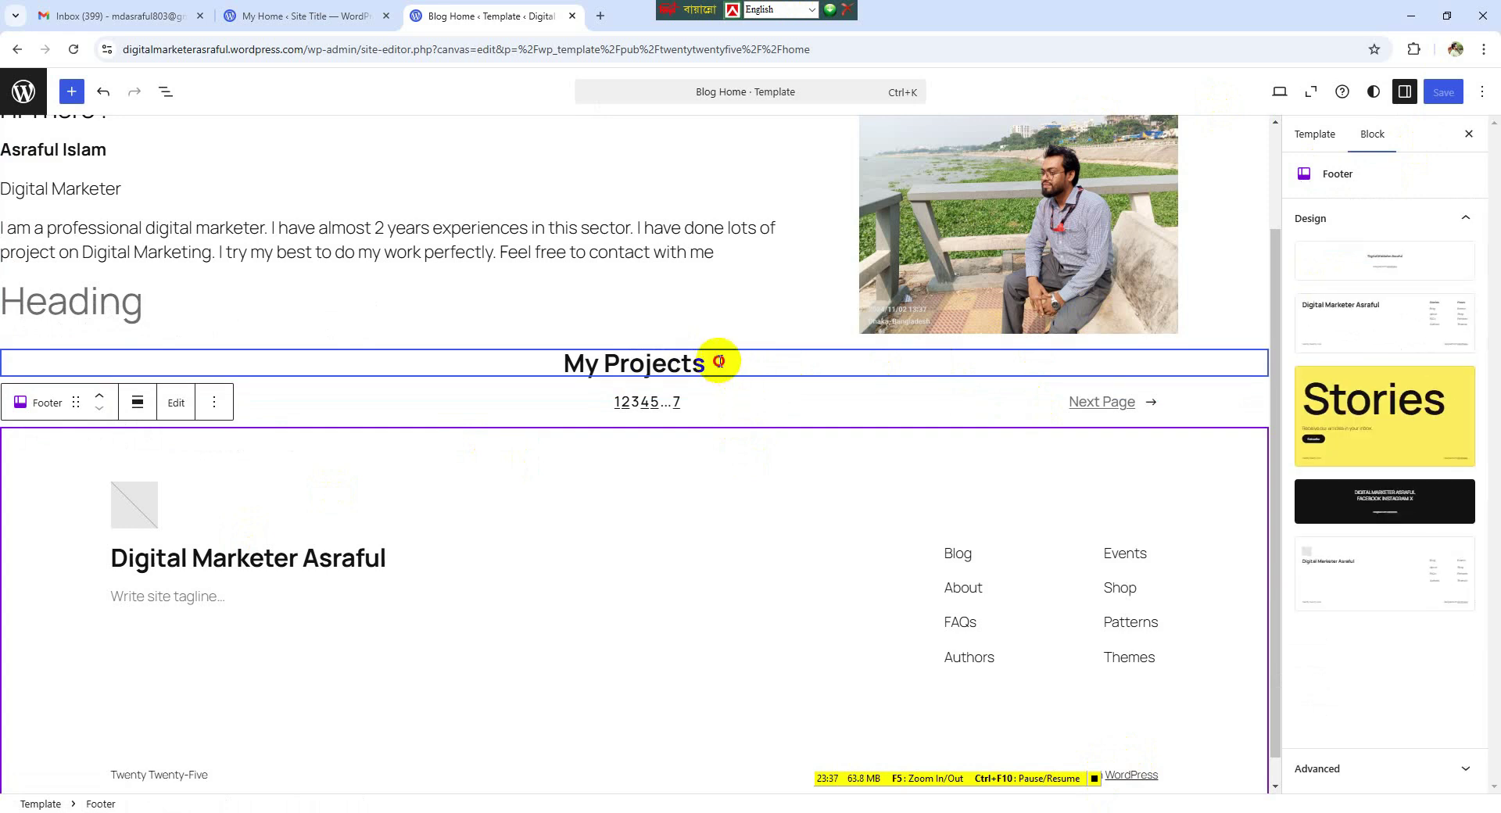
left_click(718, 361)
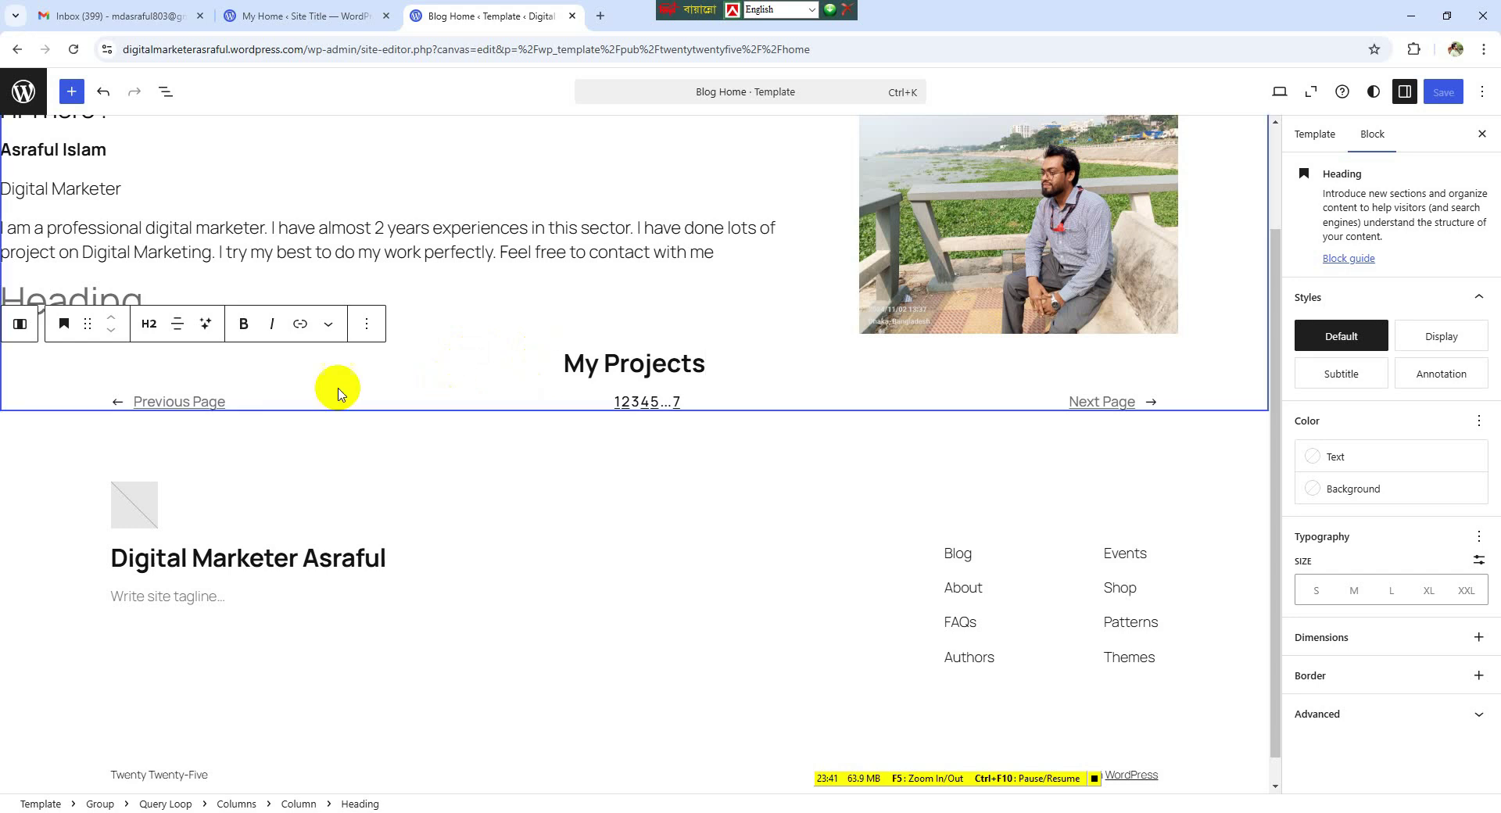
left_click(501, 387)
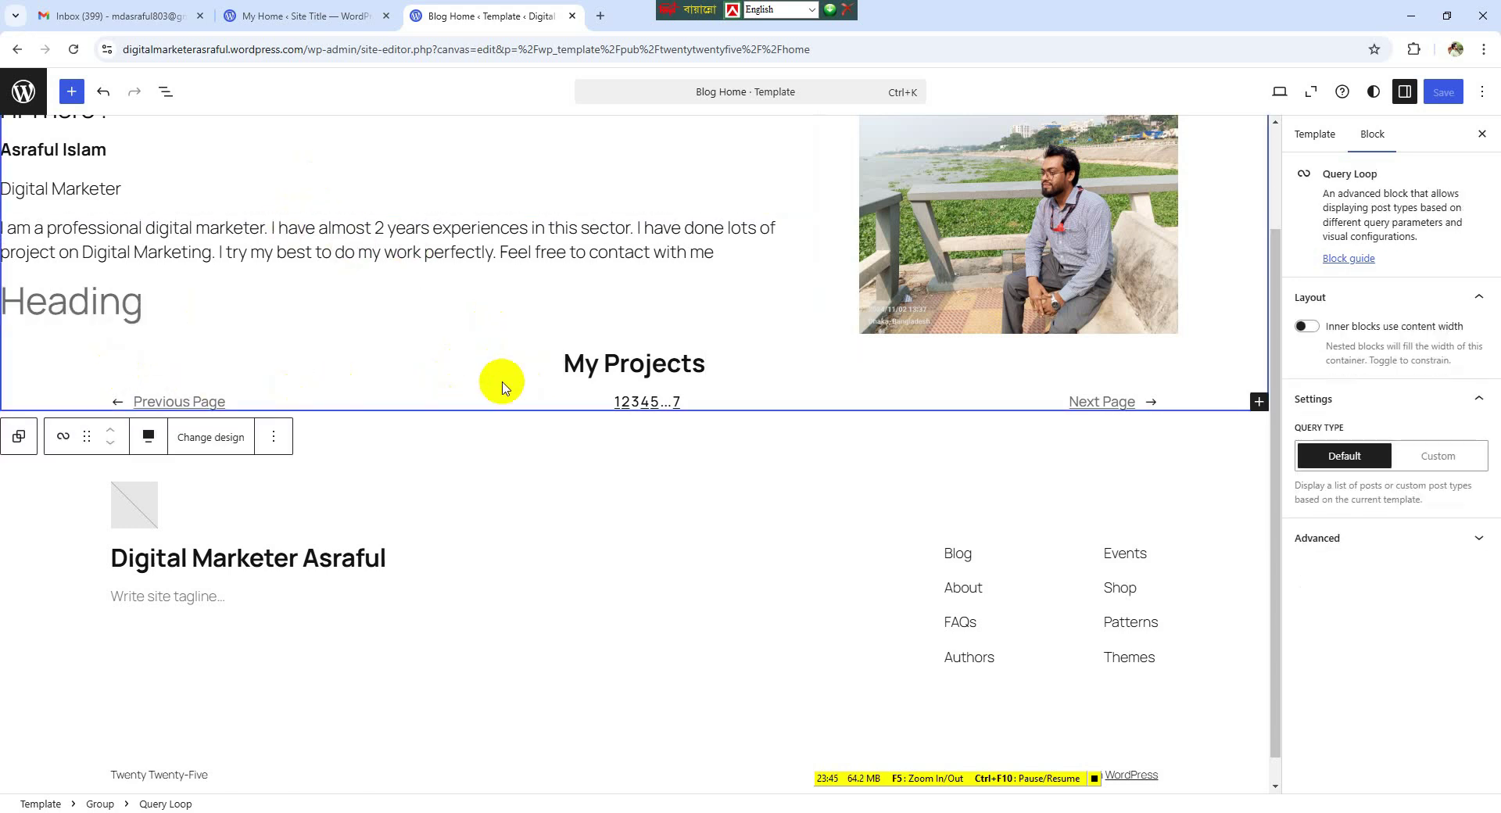
left_click(1258, 402)
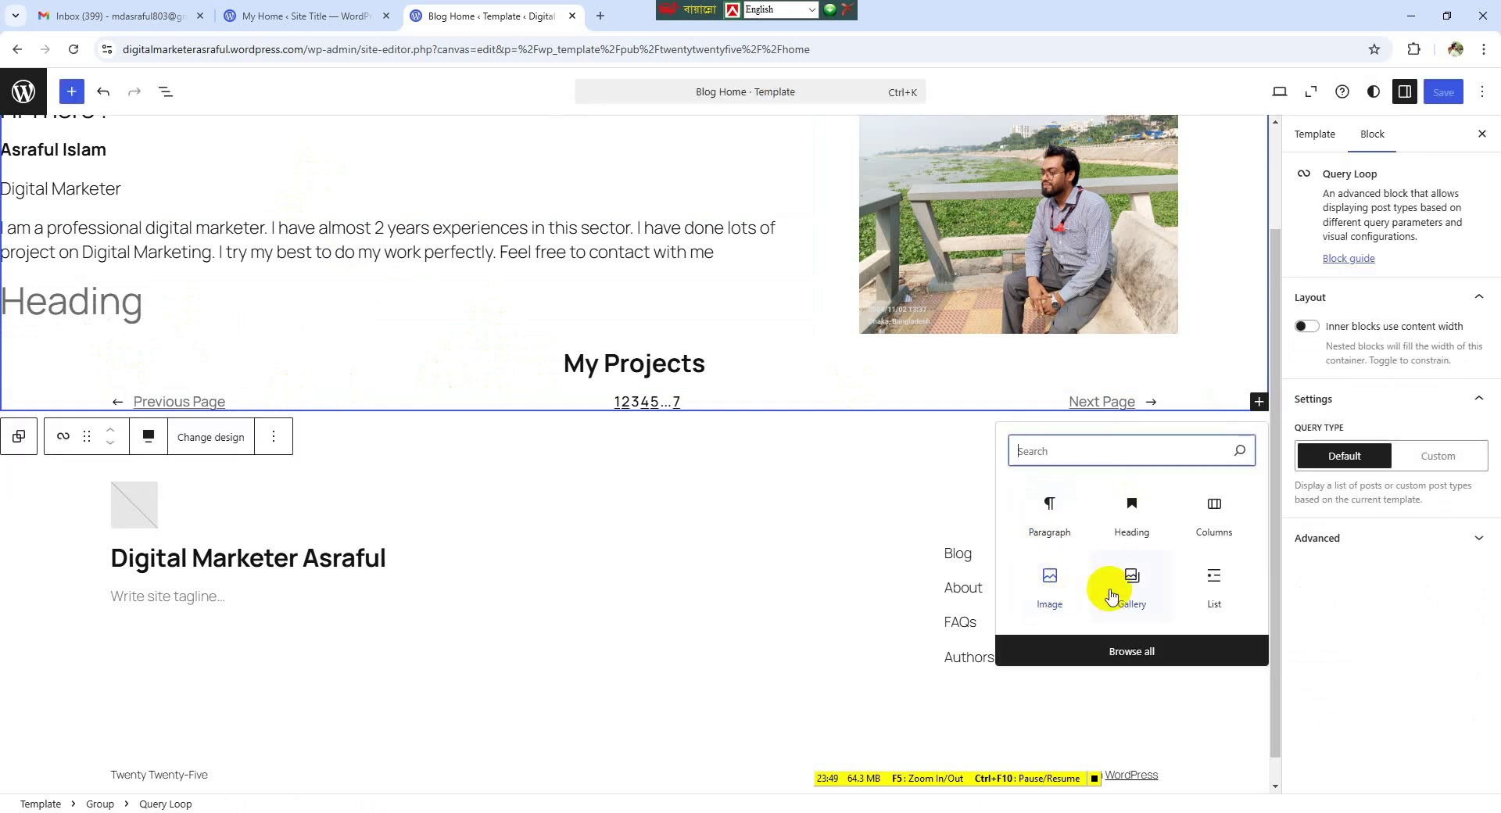
left_click(1221, 522)
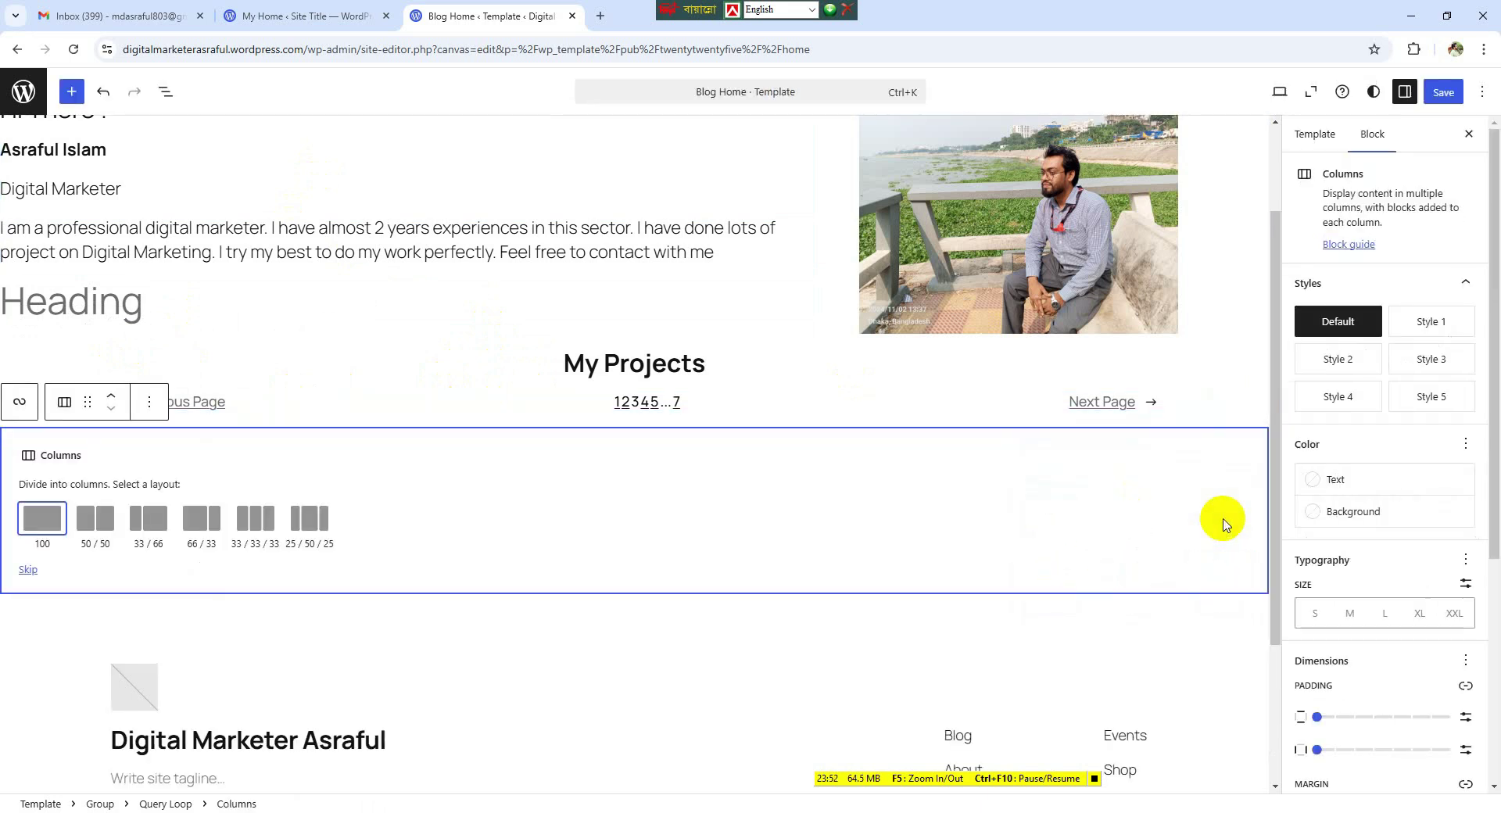
- Undo the insertion of the Columns block below the page navigation, including its 33 / 33 / 33 layout
left_click(269, 521)
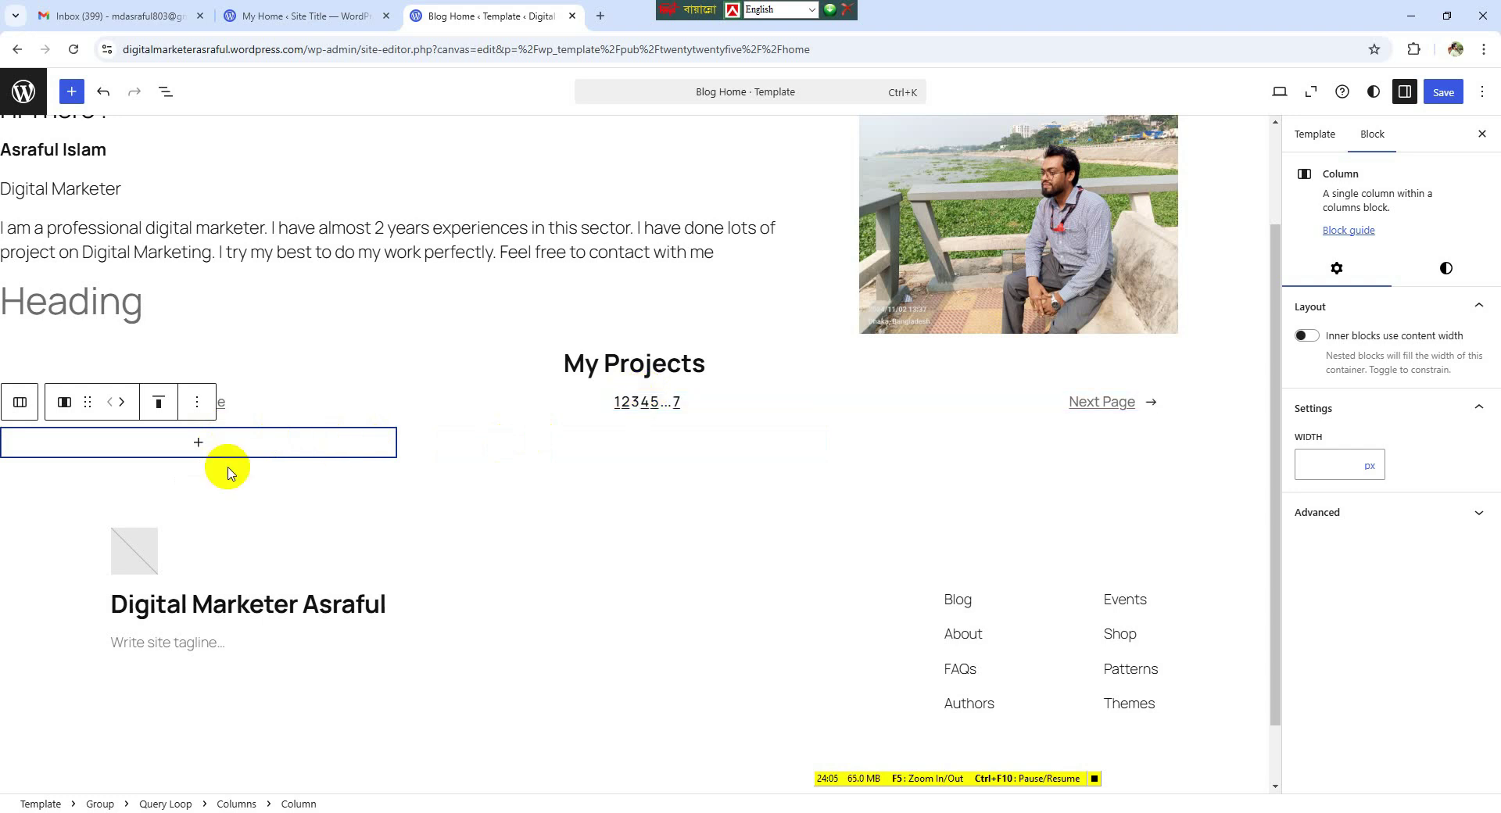
key("ctrl+z")
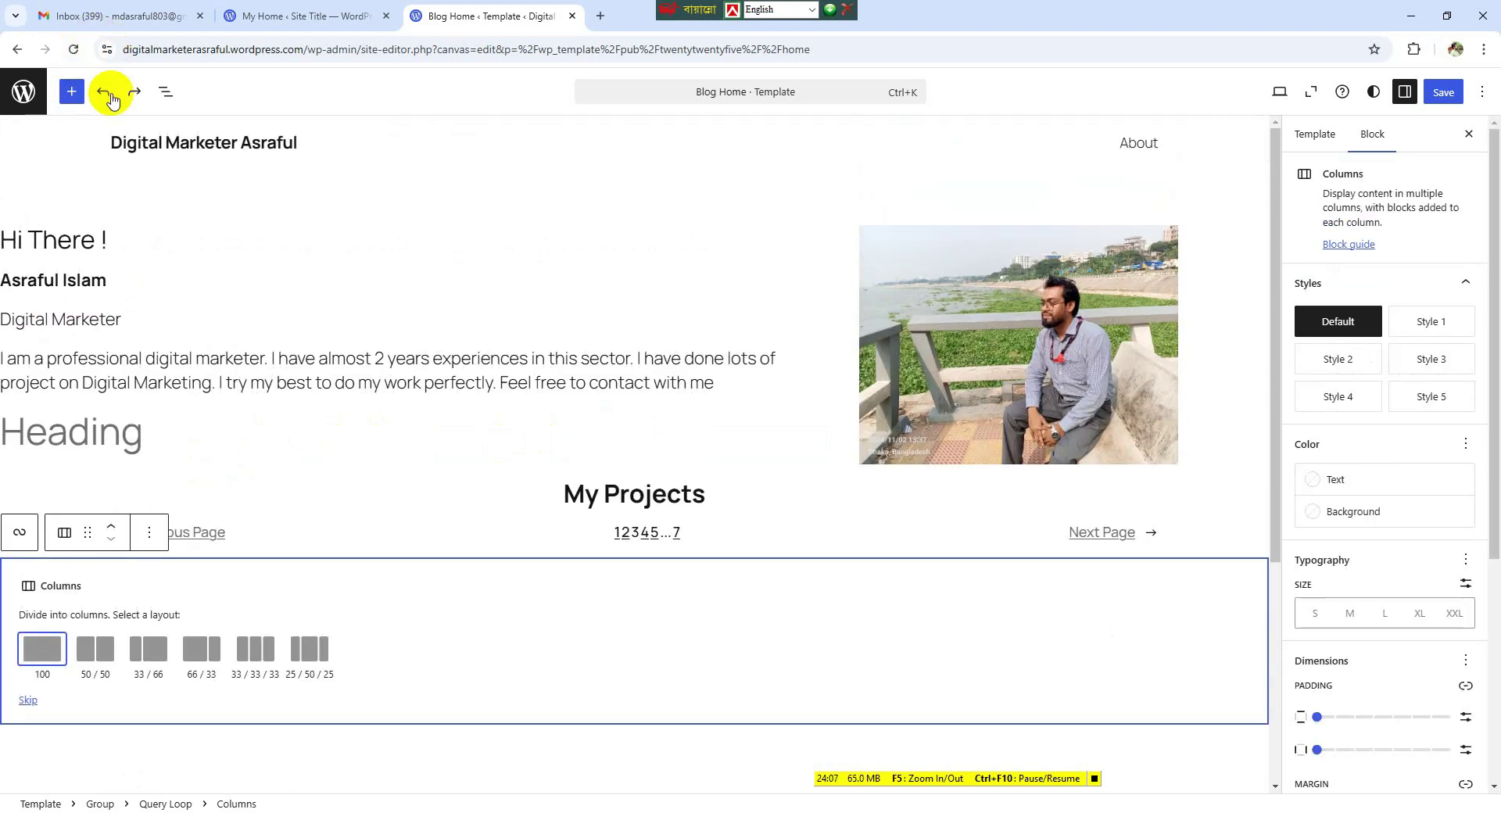
left_click(111, 94)
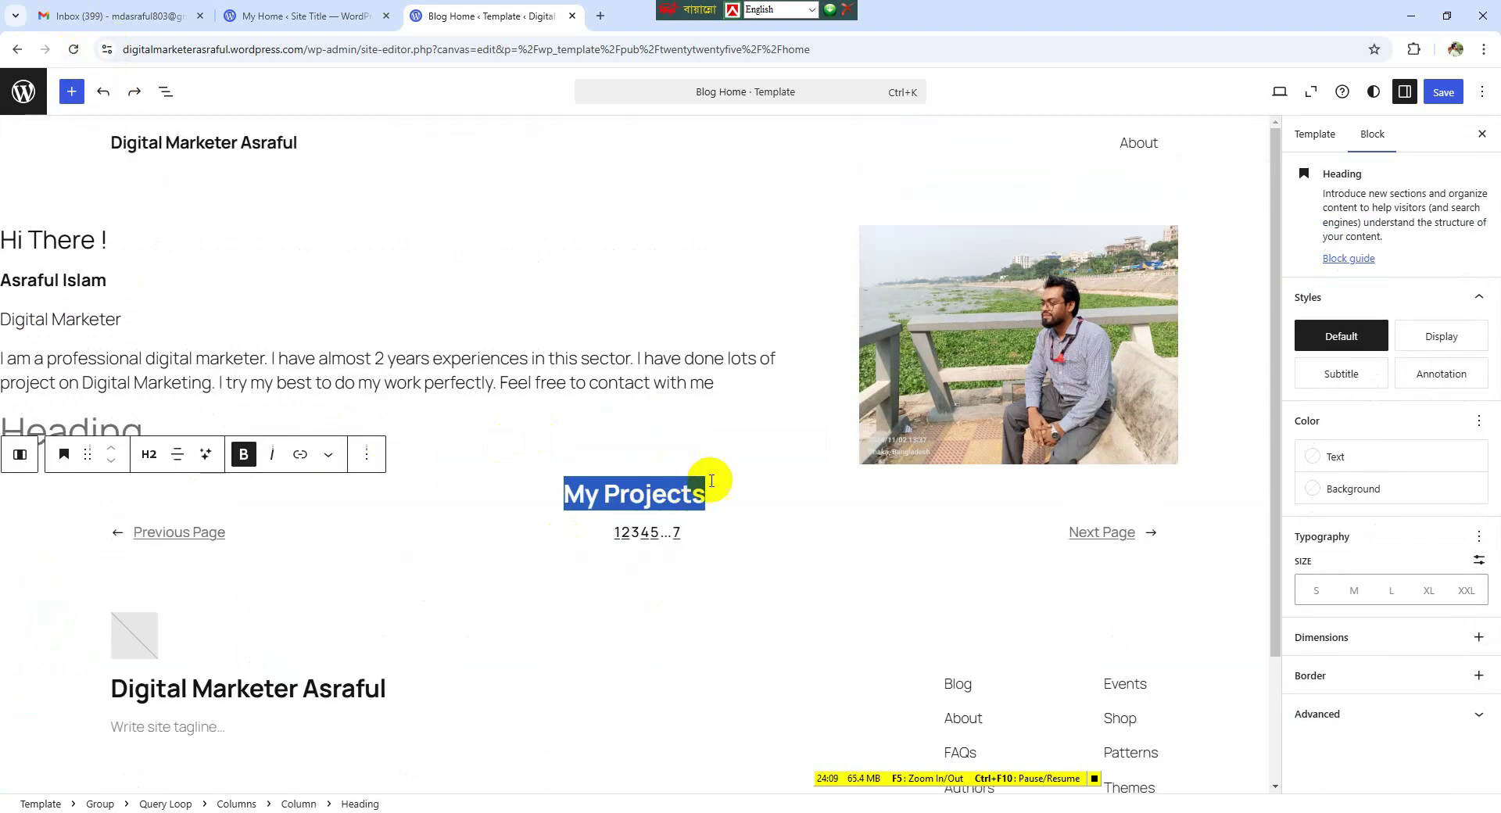
- Add a Columns block with the 33 / 33 / 33 layout directly after the "My Projects" heading
left_click(789, 484)
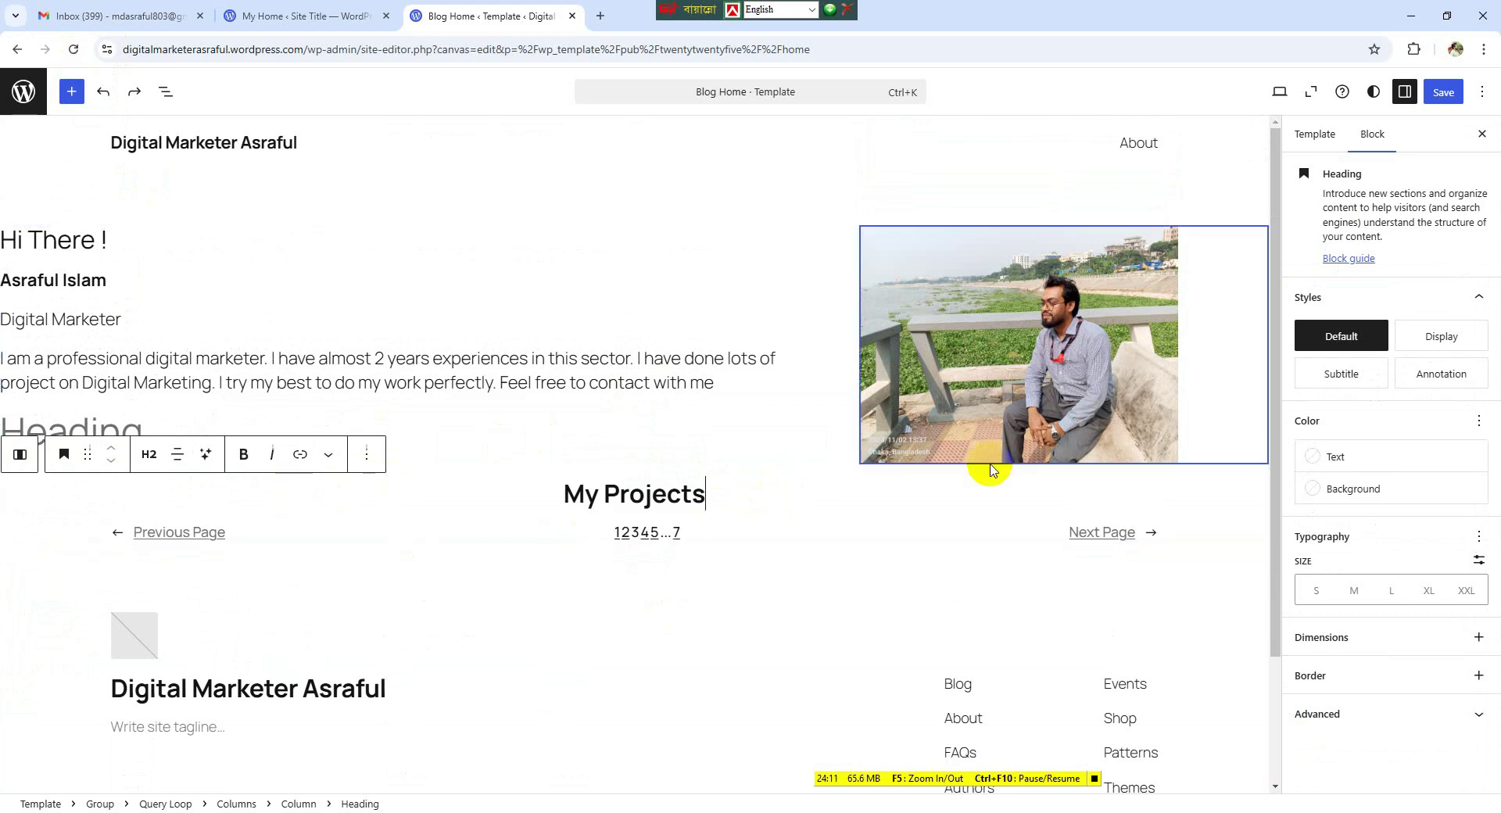
left_click_drag(845, 488, 698, 516)
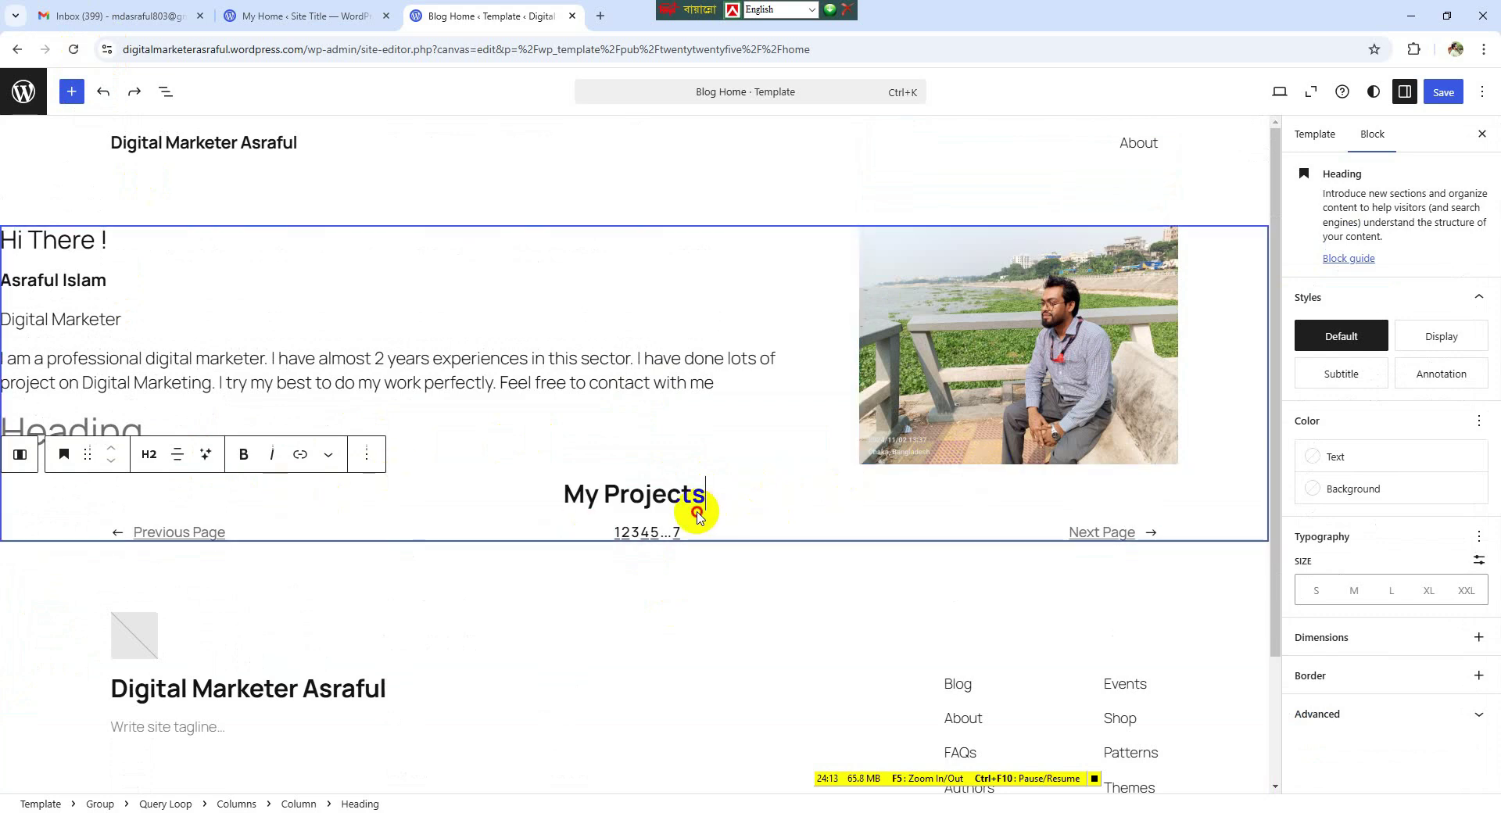
left_click(697, 513)
left_click(1070, 508)
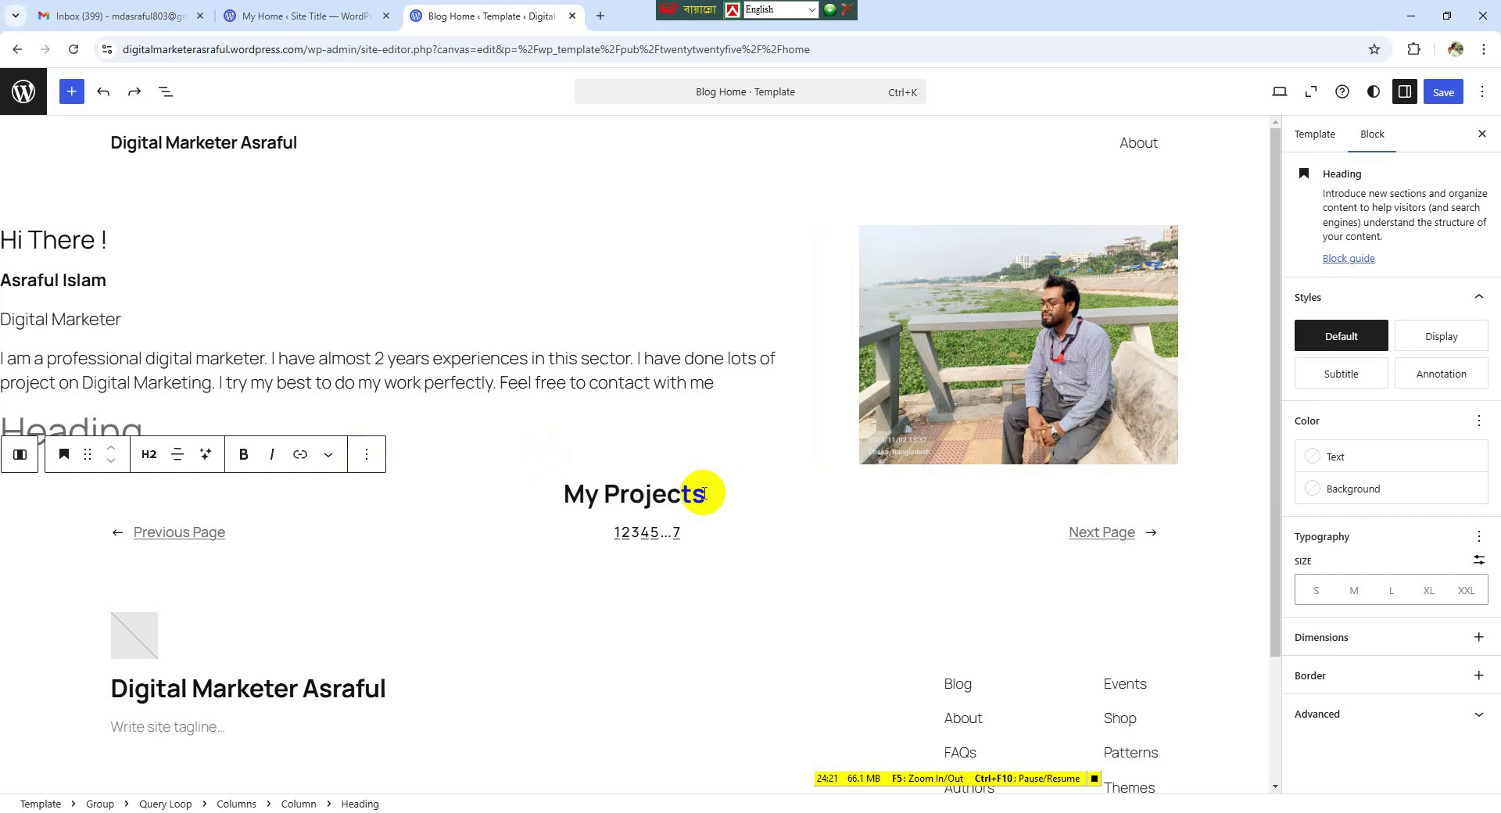
left_click(367, 455)
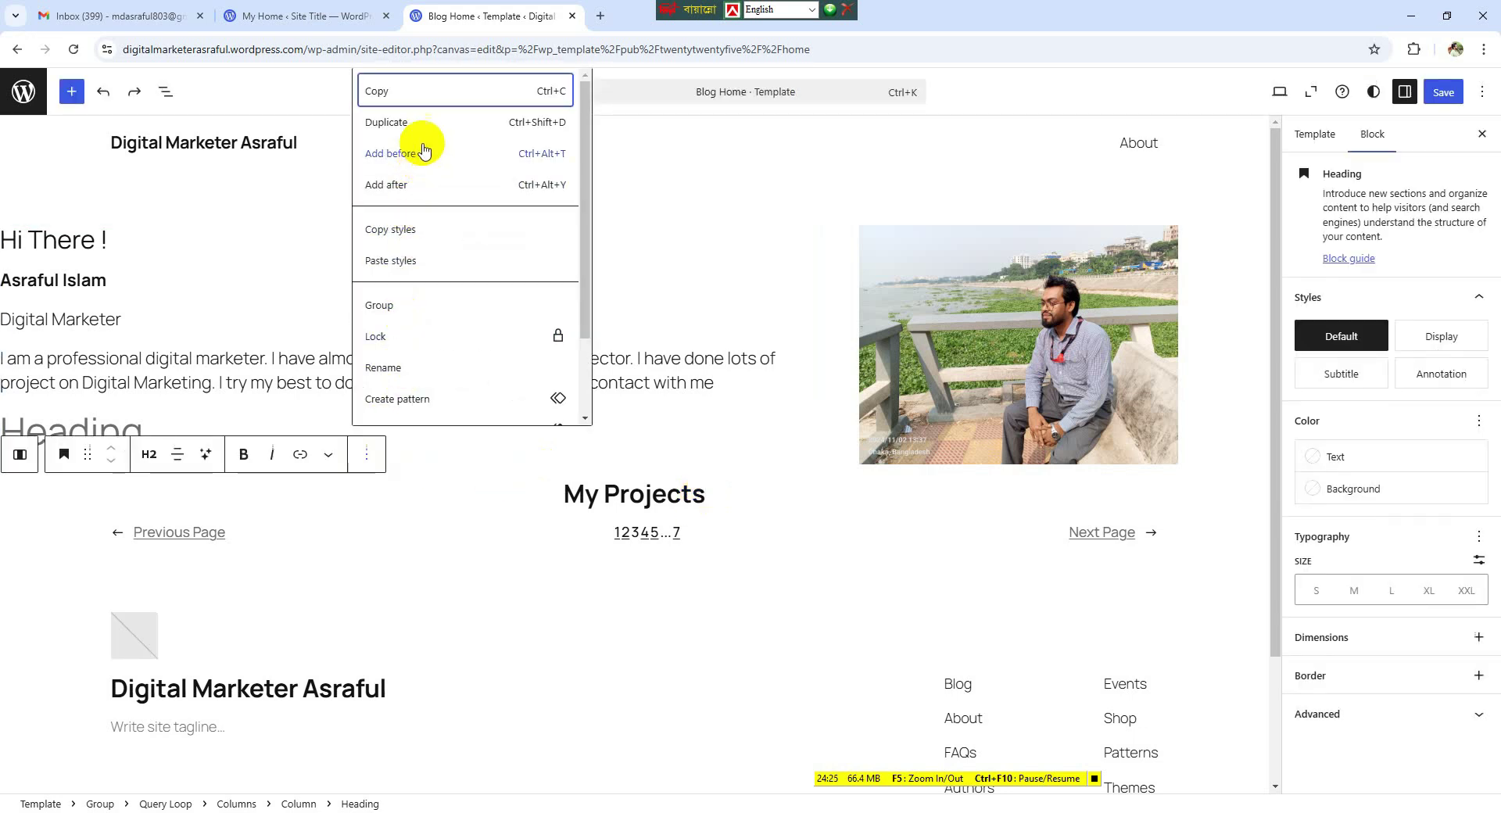
left_click(422, 185)
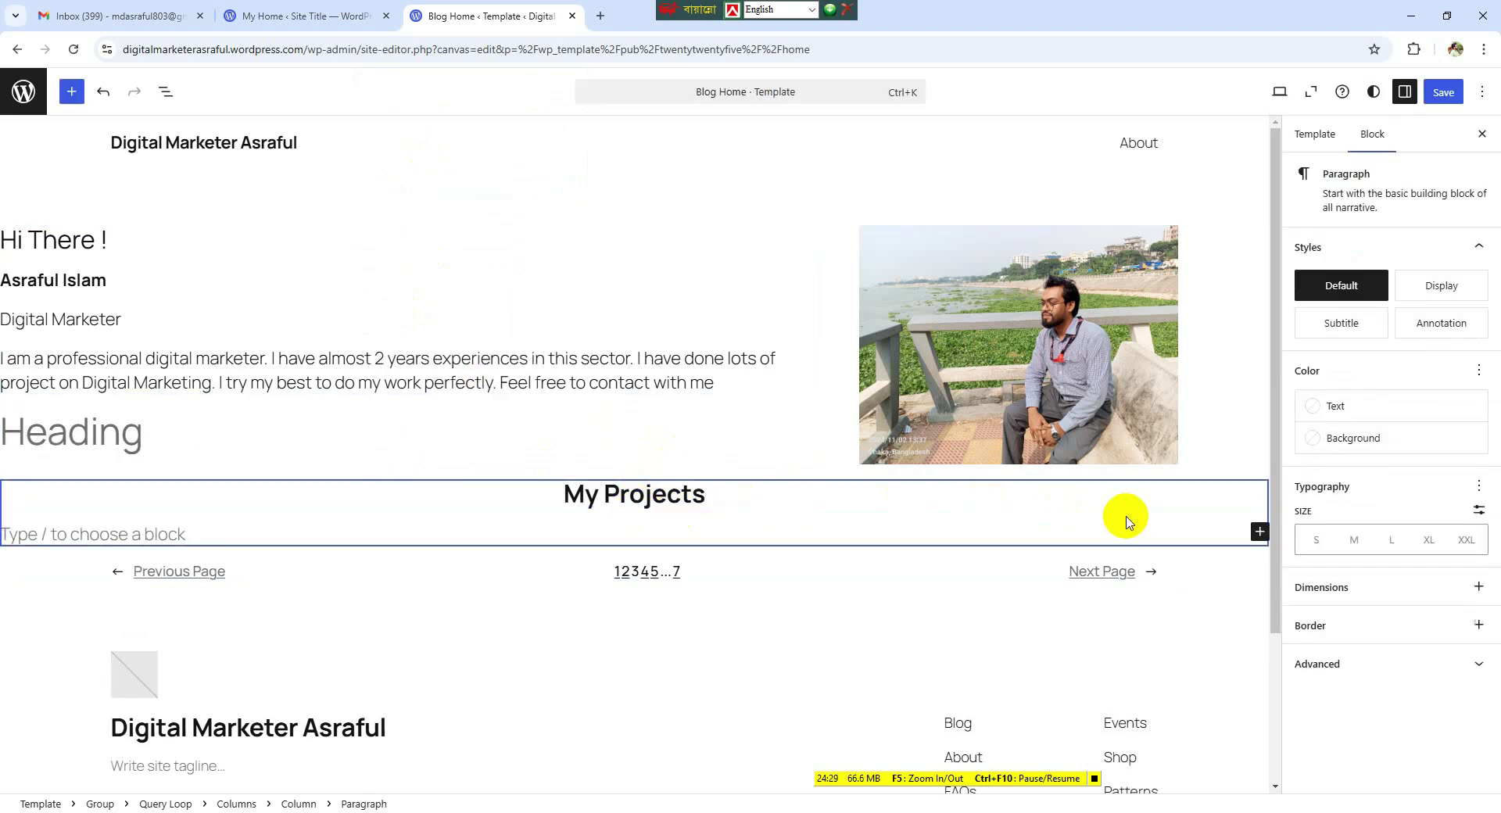
left_click(1261, 533)
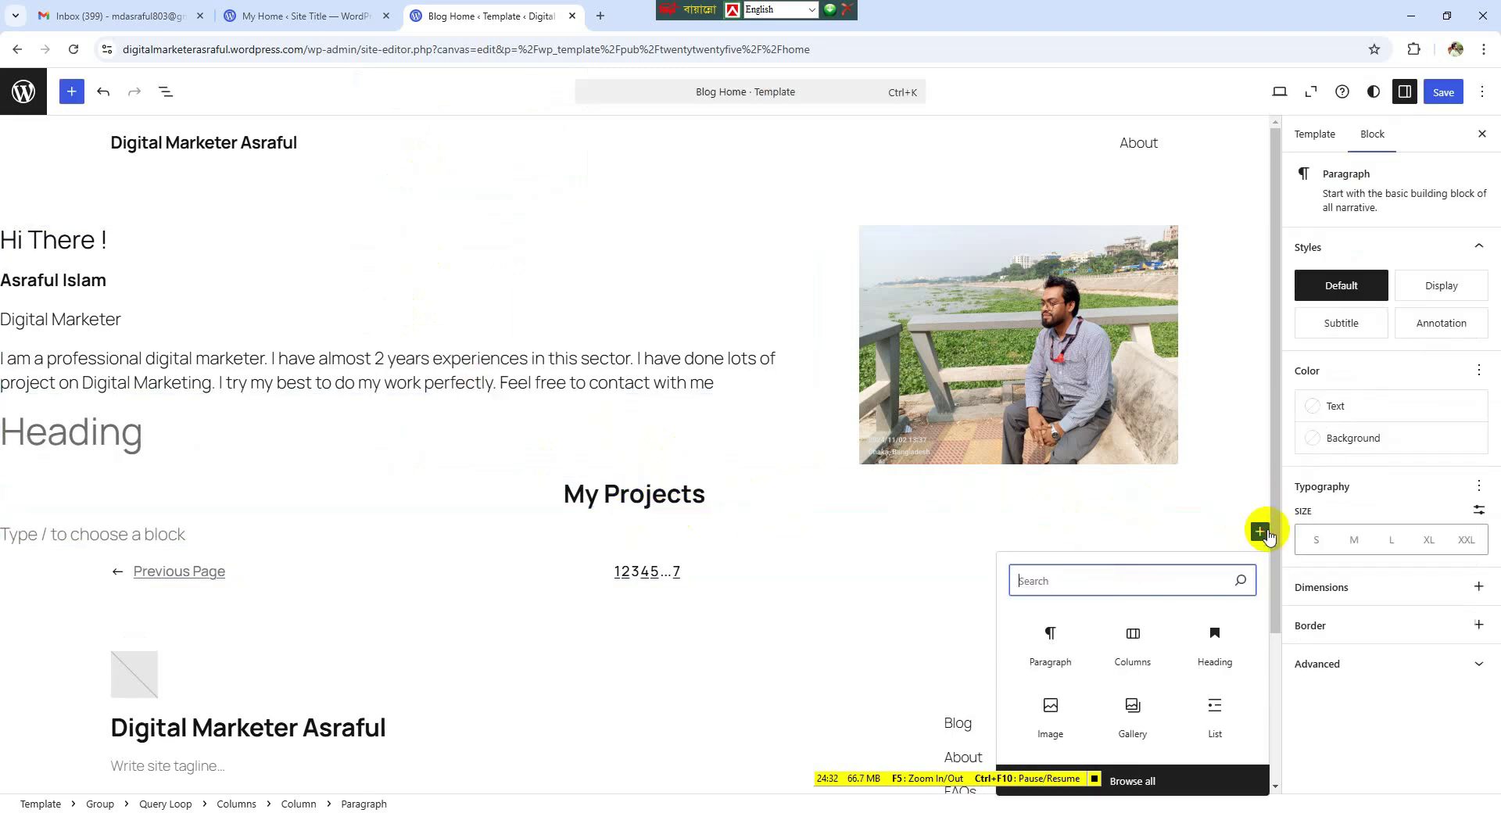
left_click(1127, 646)
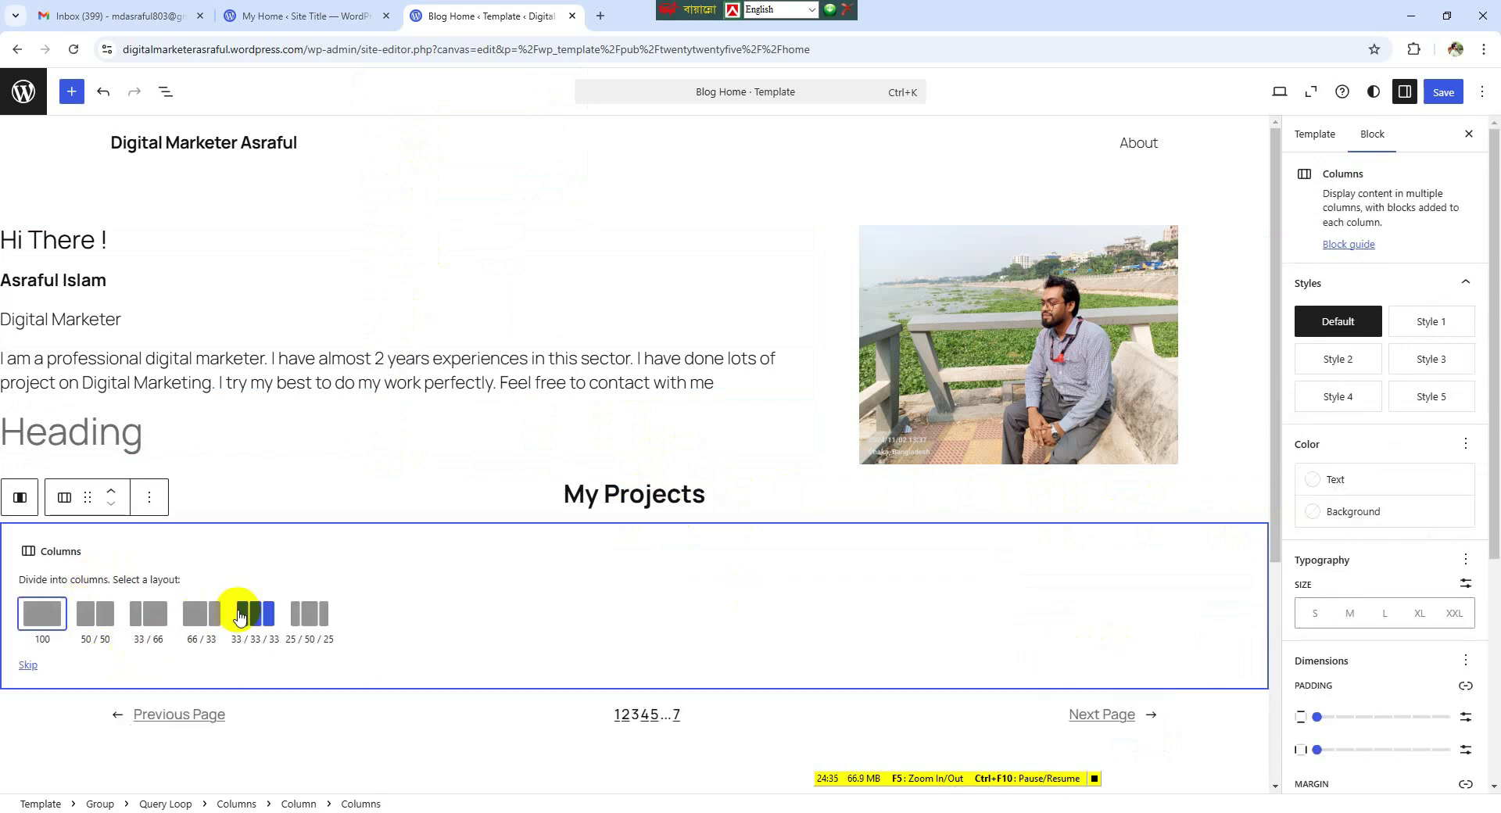
left_click(264, 614)
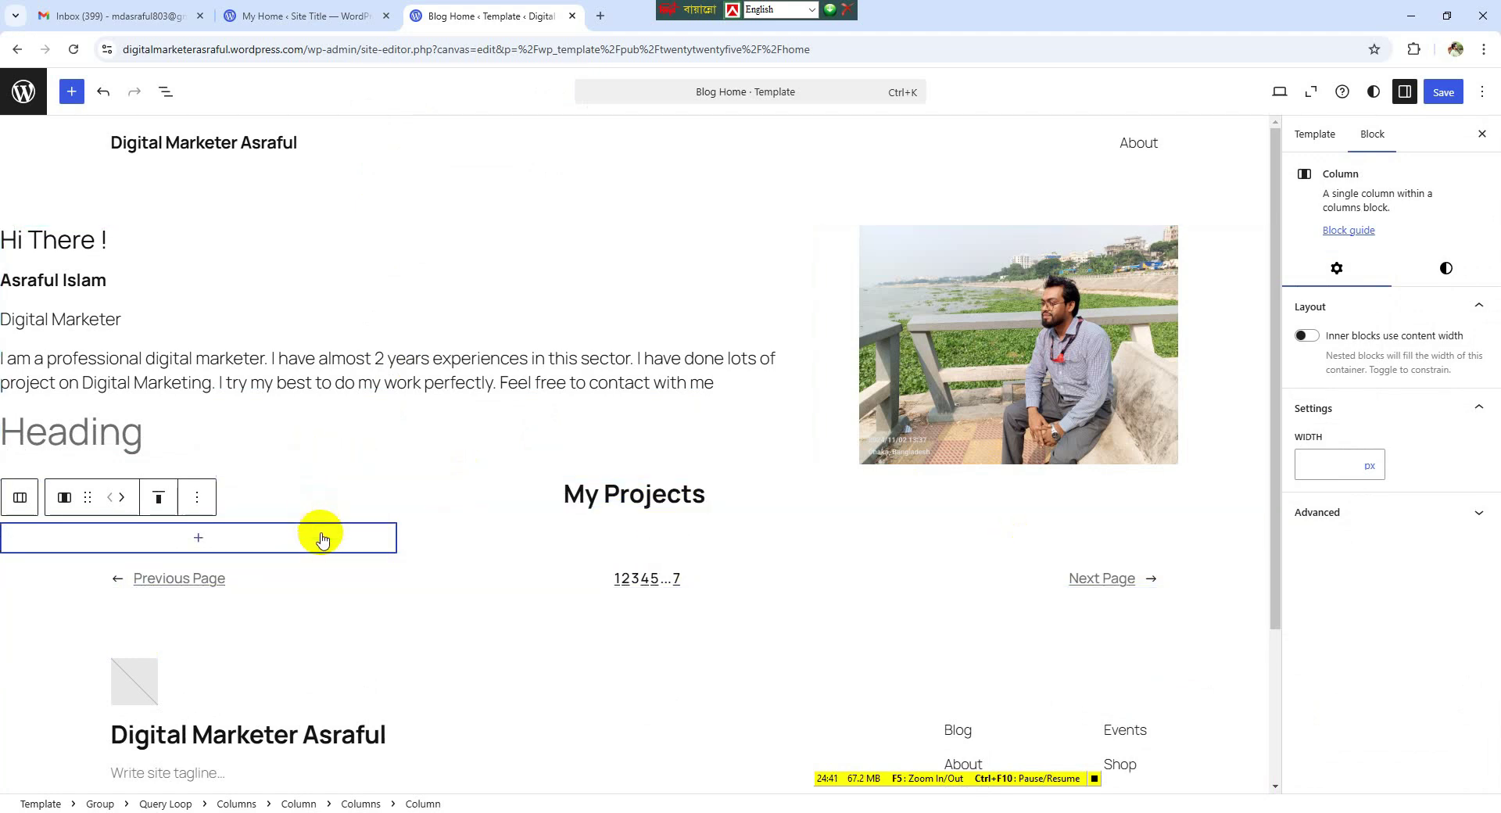
- Insert a Heading block in the first column under "My Projects" with the text "On Page SEO Work Sample"
left_click(201, 538)
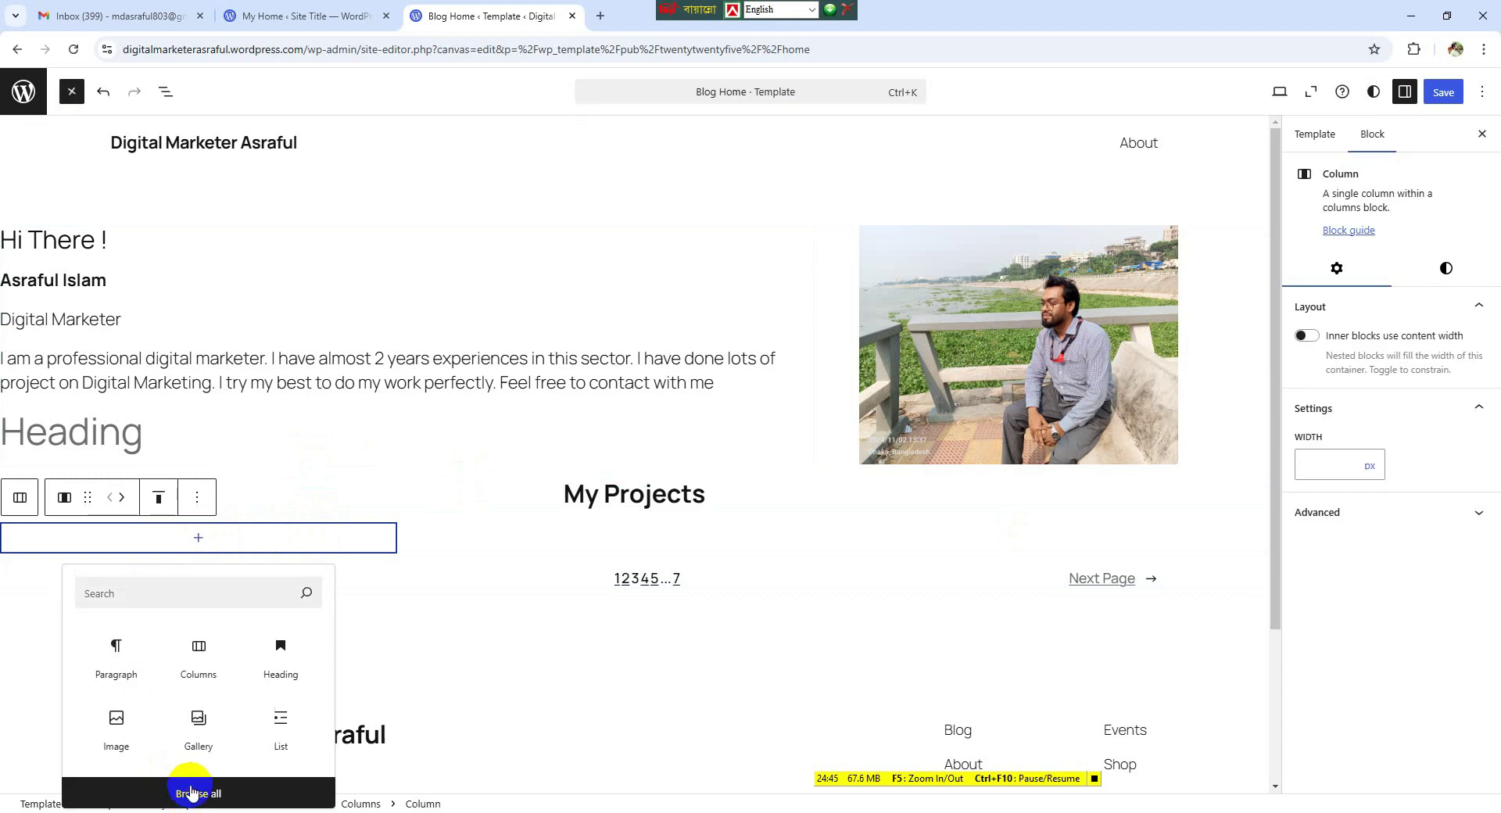
left_click(191, 792)
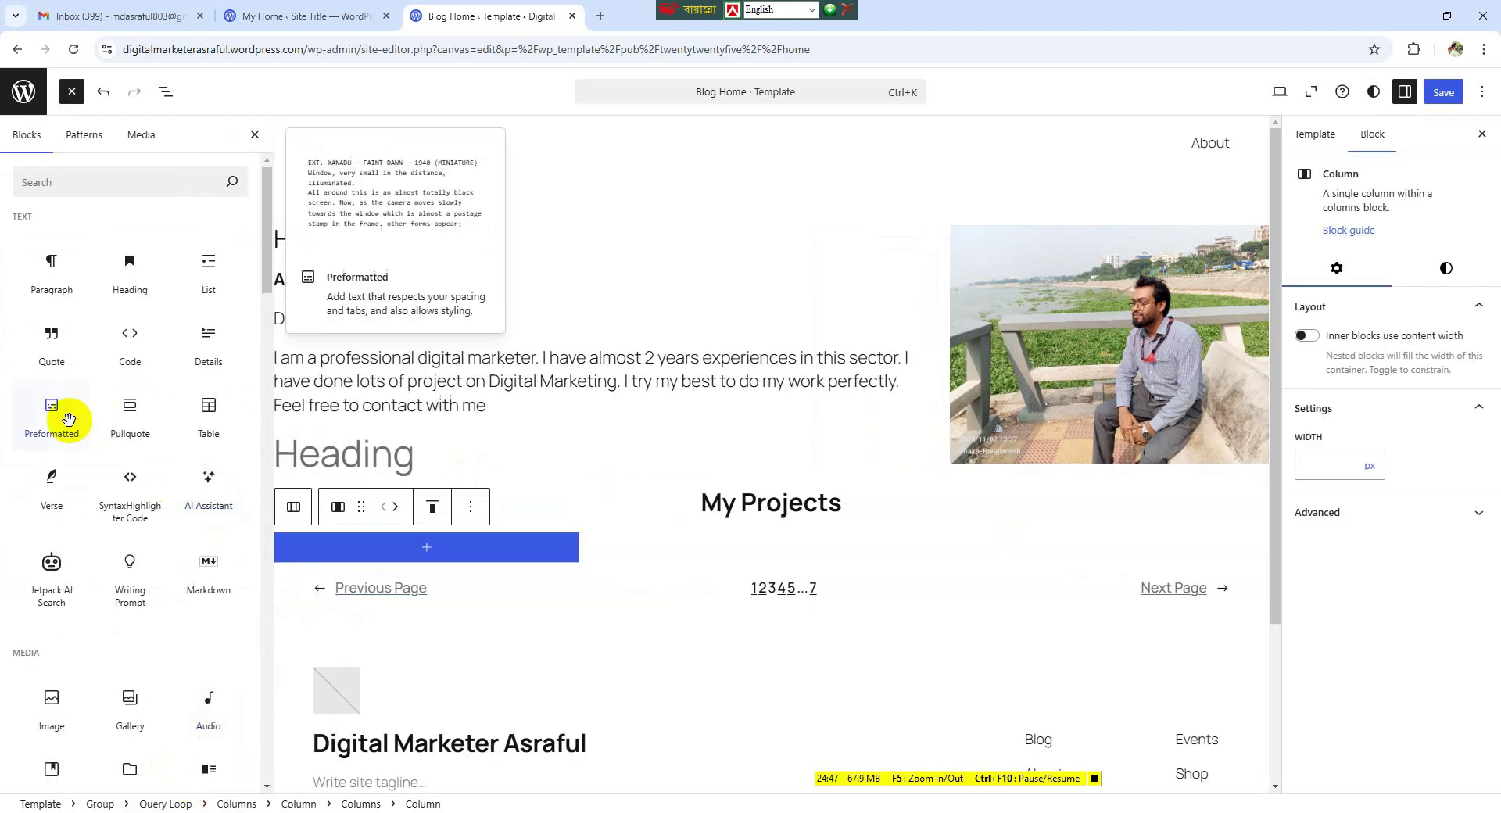
left_click(137, 269)
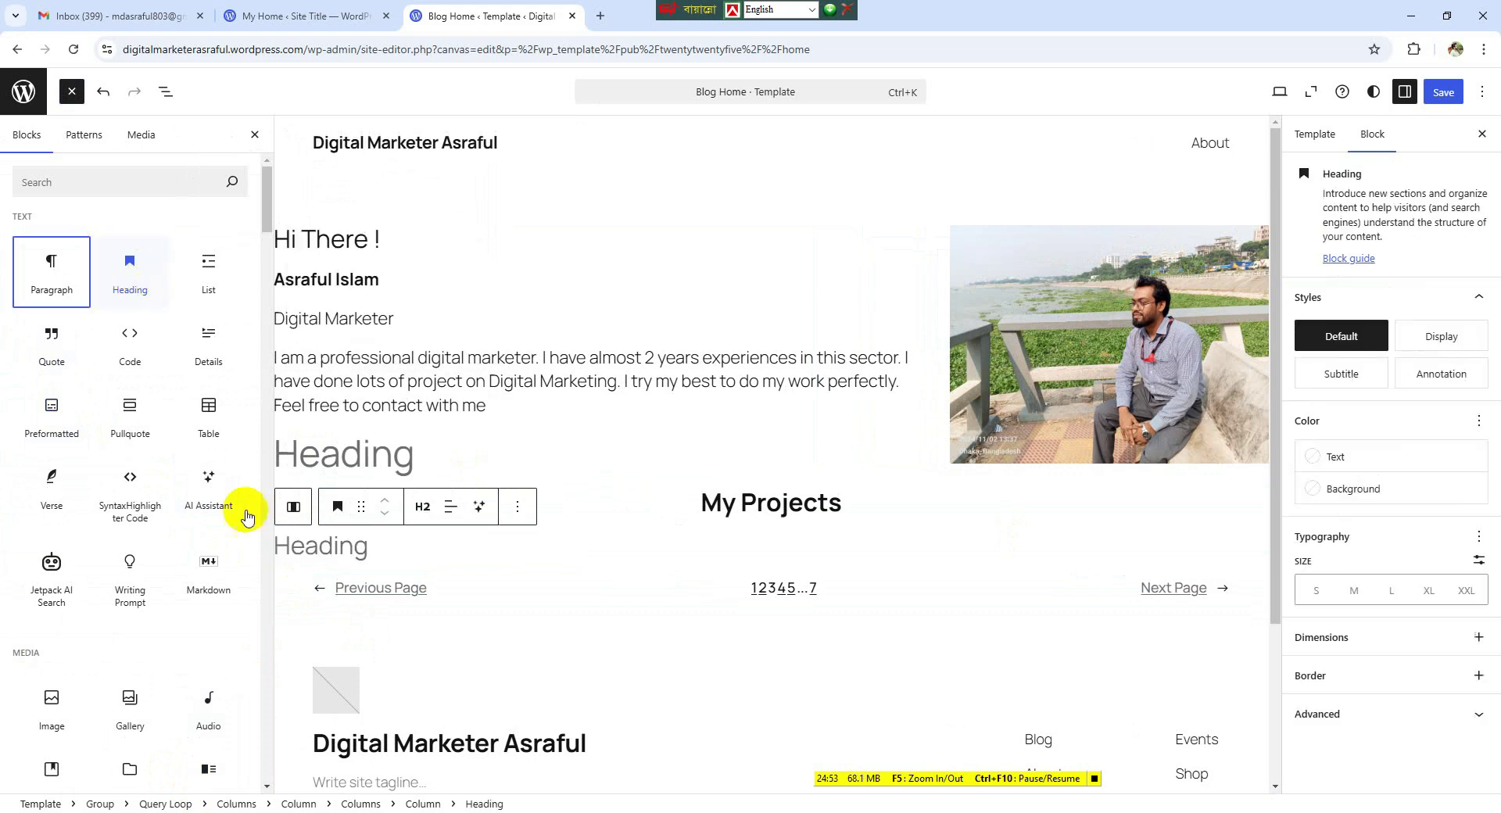
left_click(380, 544)
left_click(379, 547)
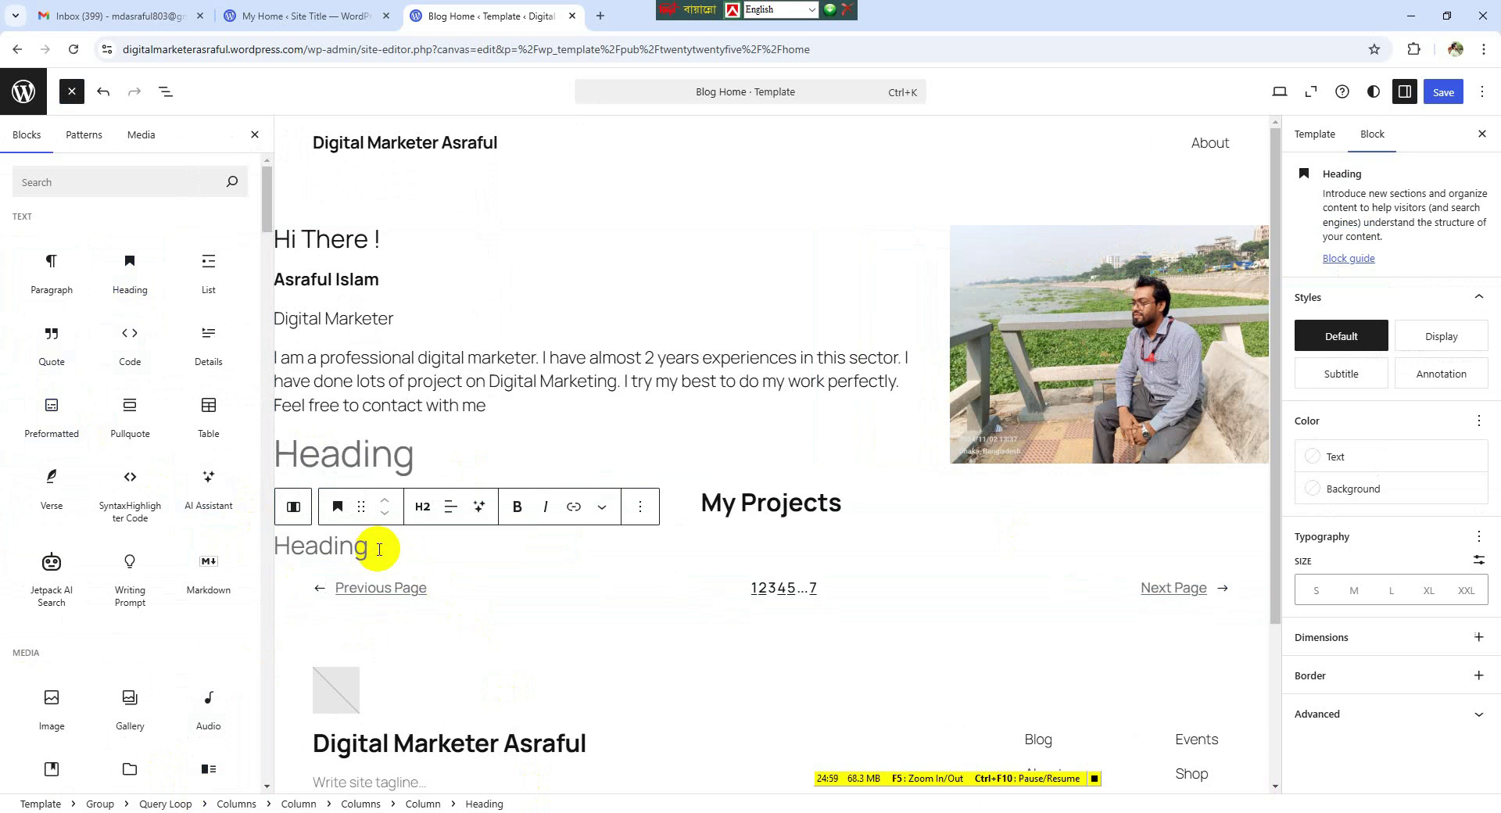
type("On Page SEO Work Sample")
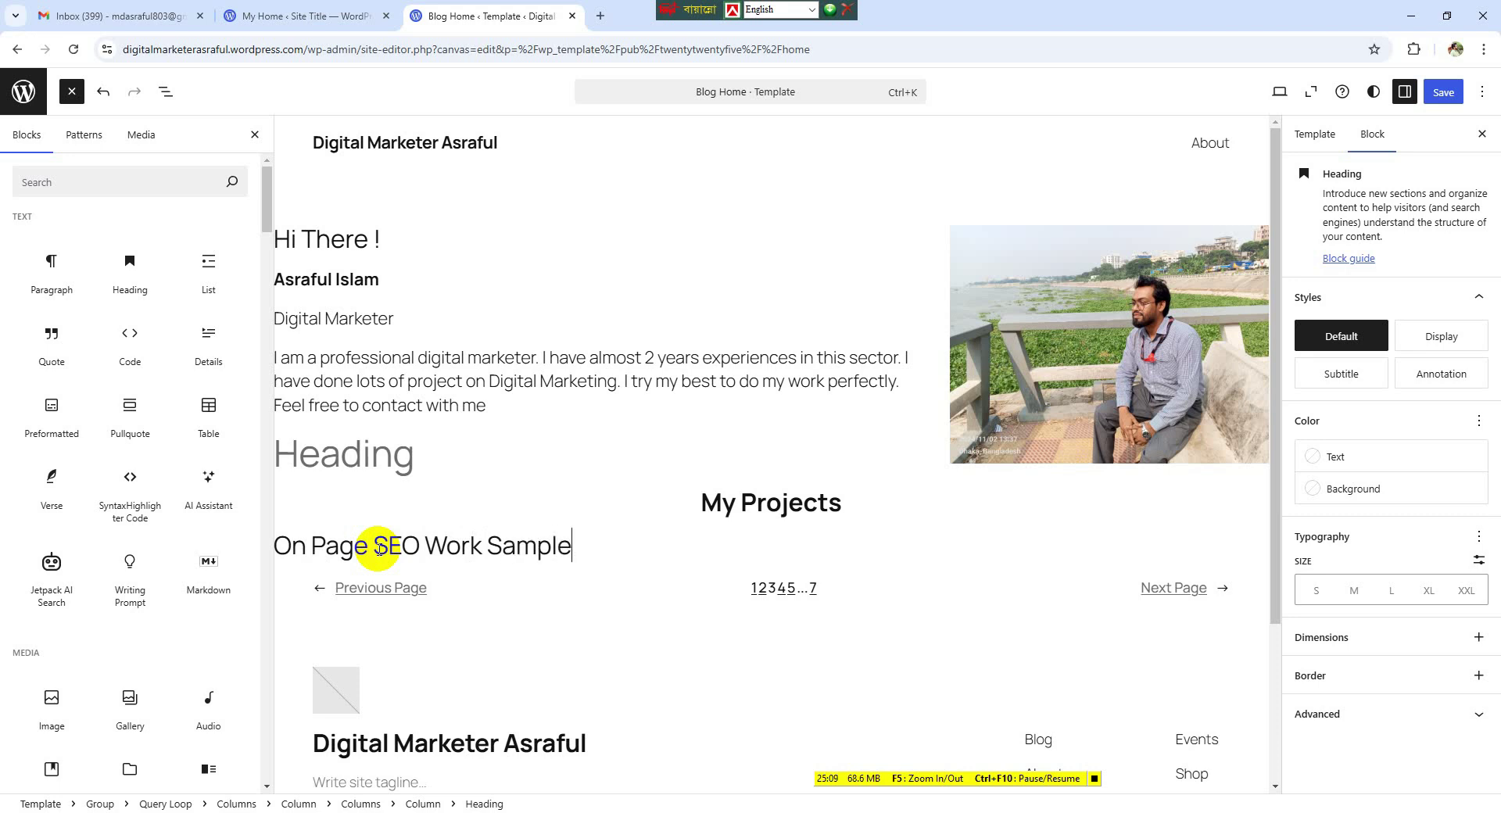
- Reword the first column's heading as "Keyword Research Work"
left_click(587, 549)
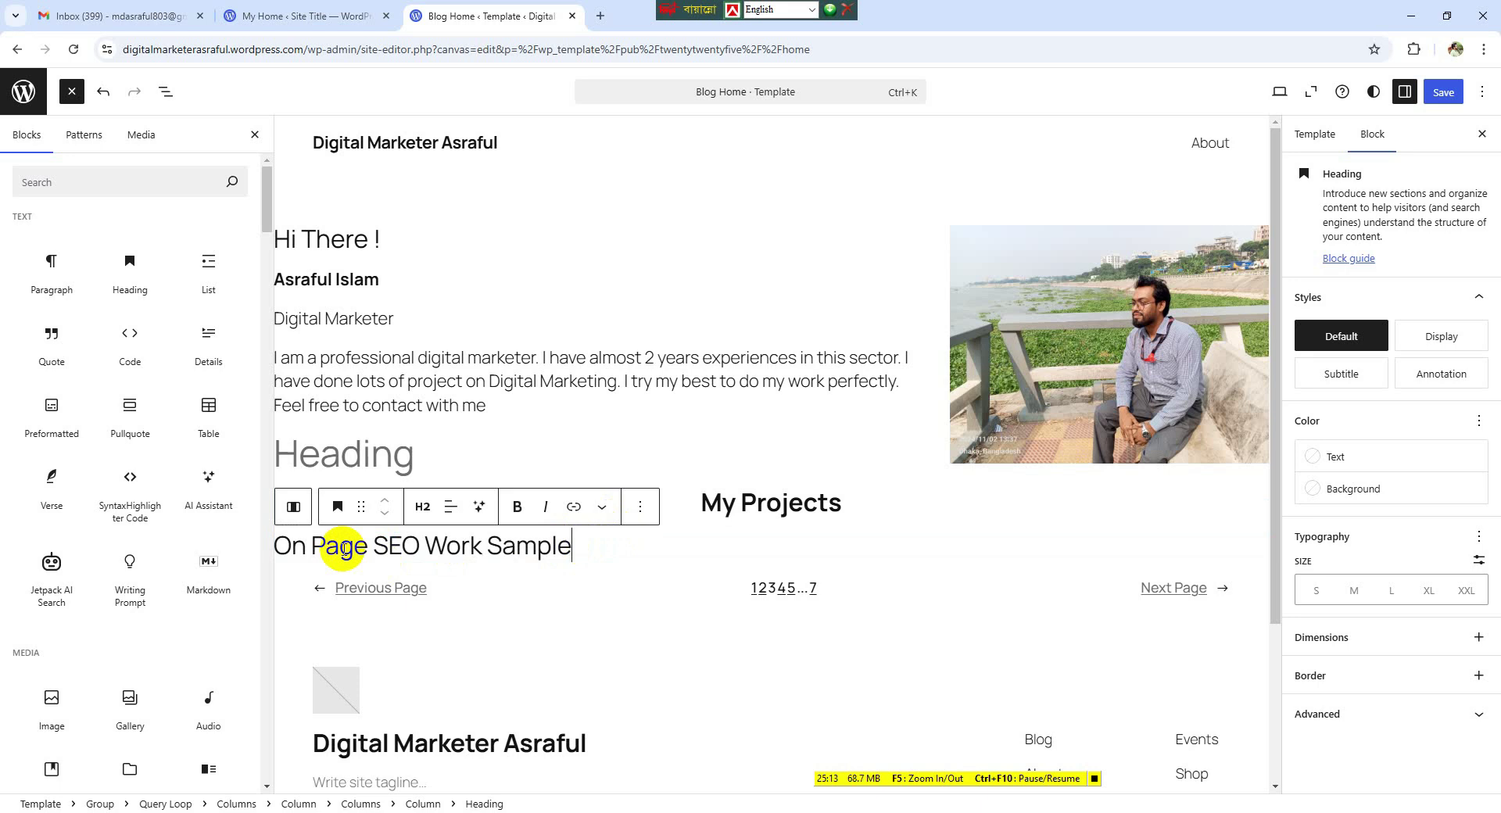
left_click_drag(419, 547, 245, 551)
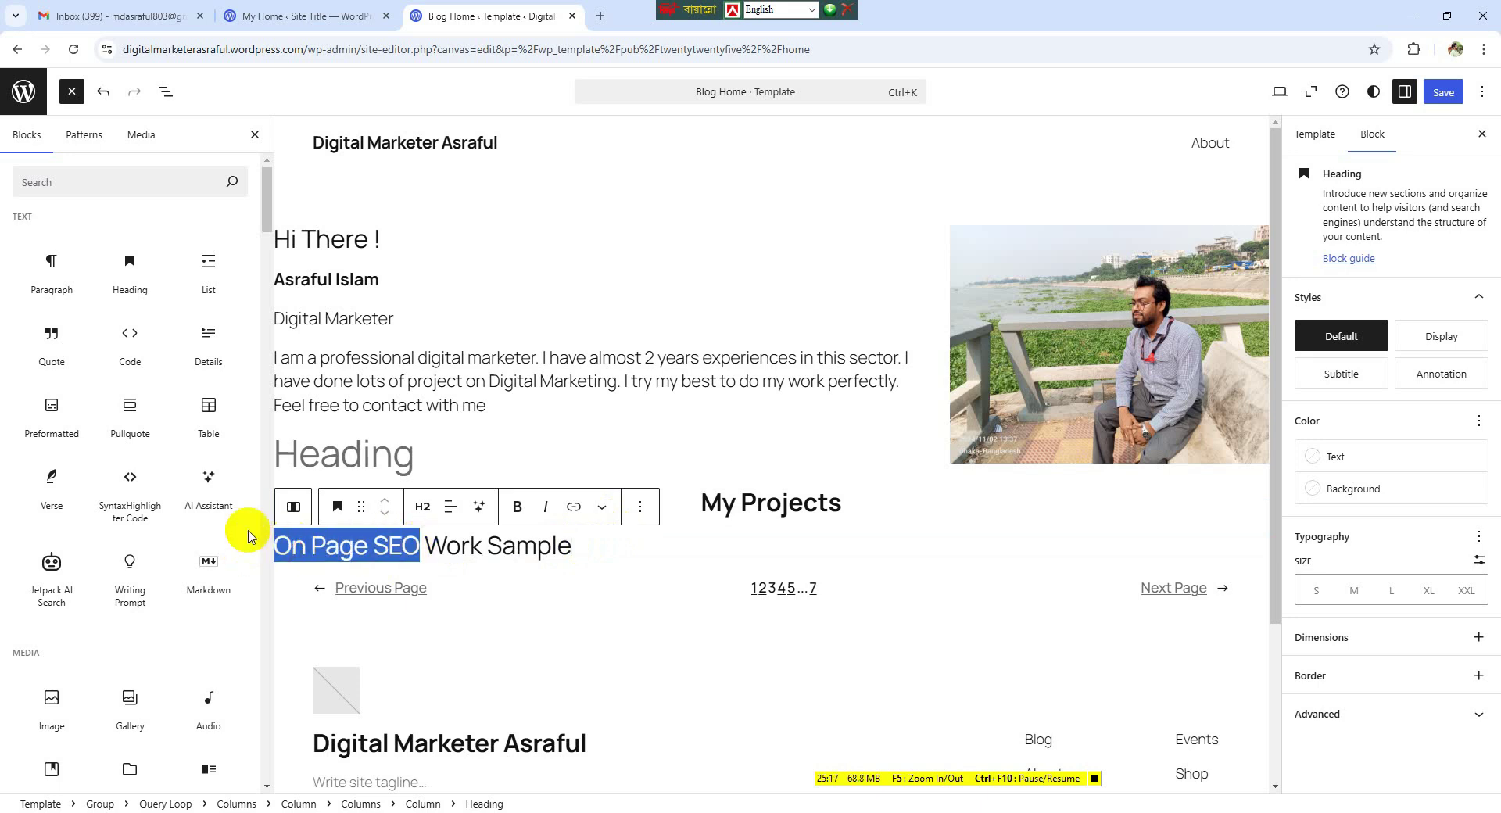
type("Keyword")
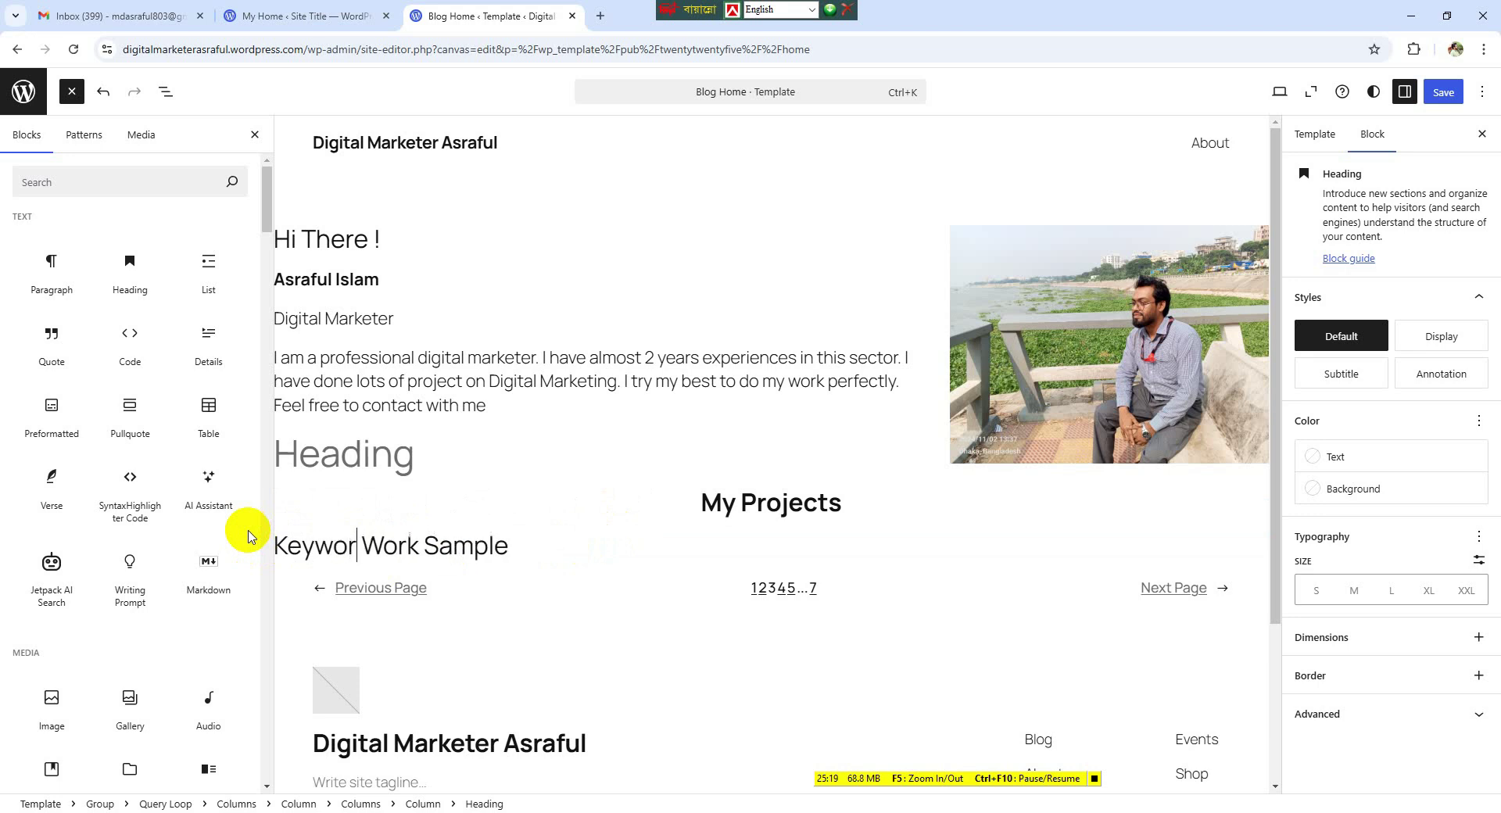
type(" Re")
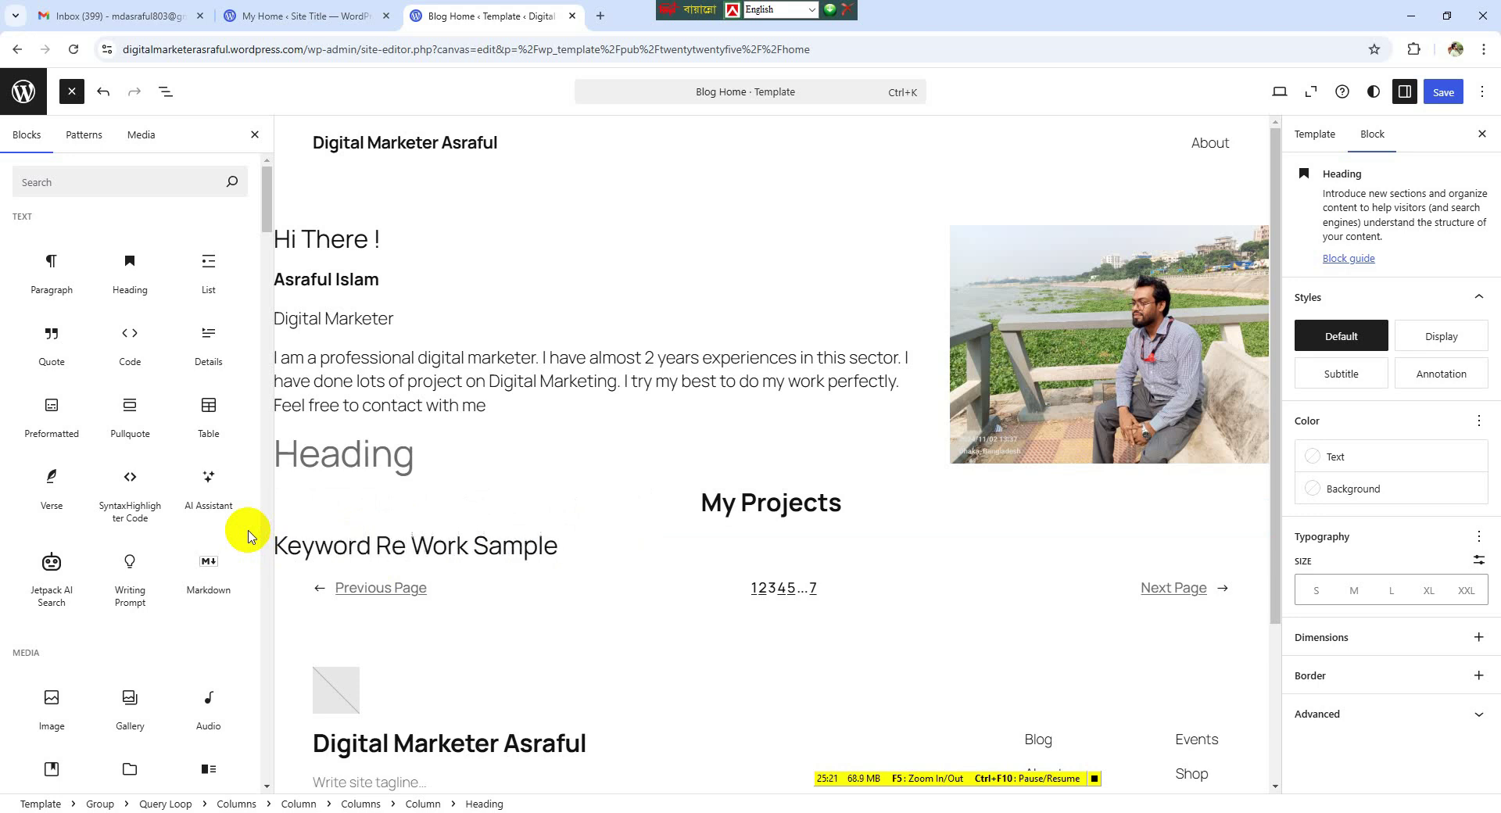
type("search")
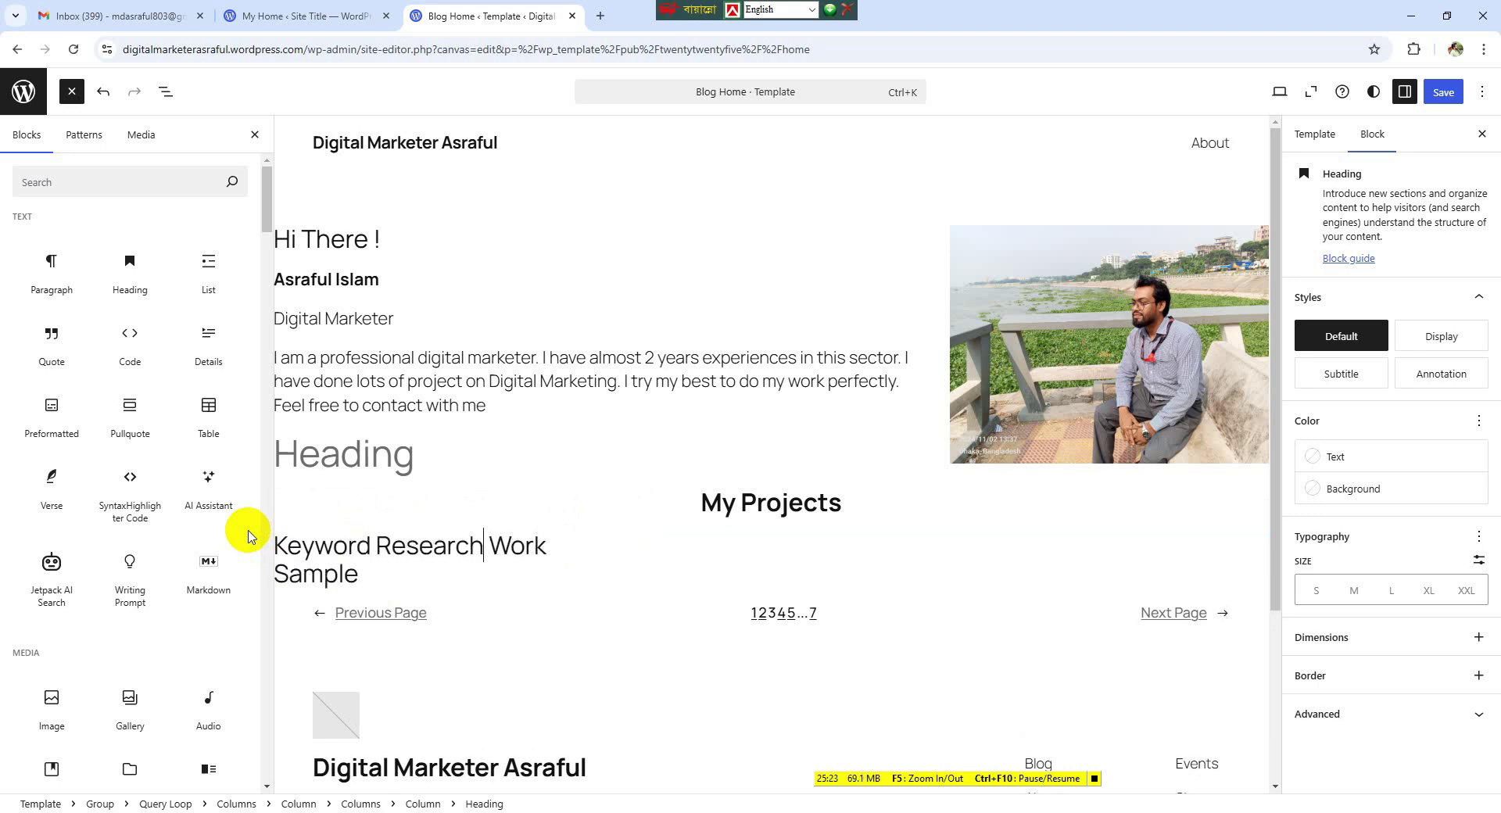
left_click(365, 573)
double_click(365, 573)
key("BackSpace")
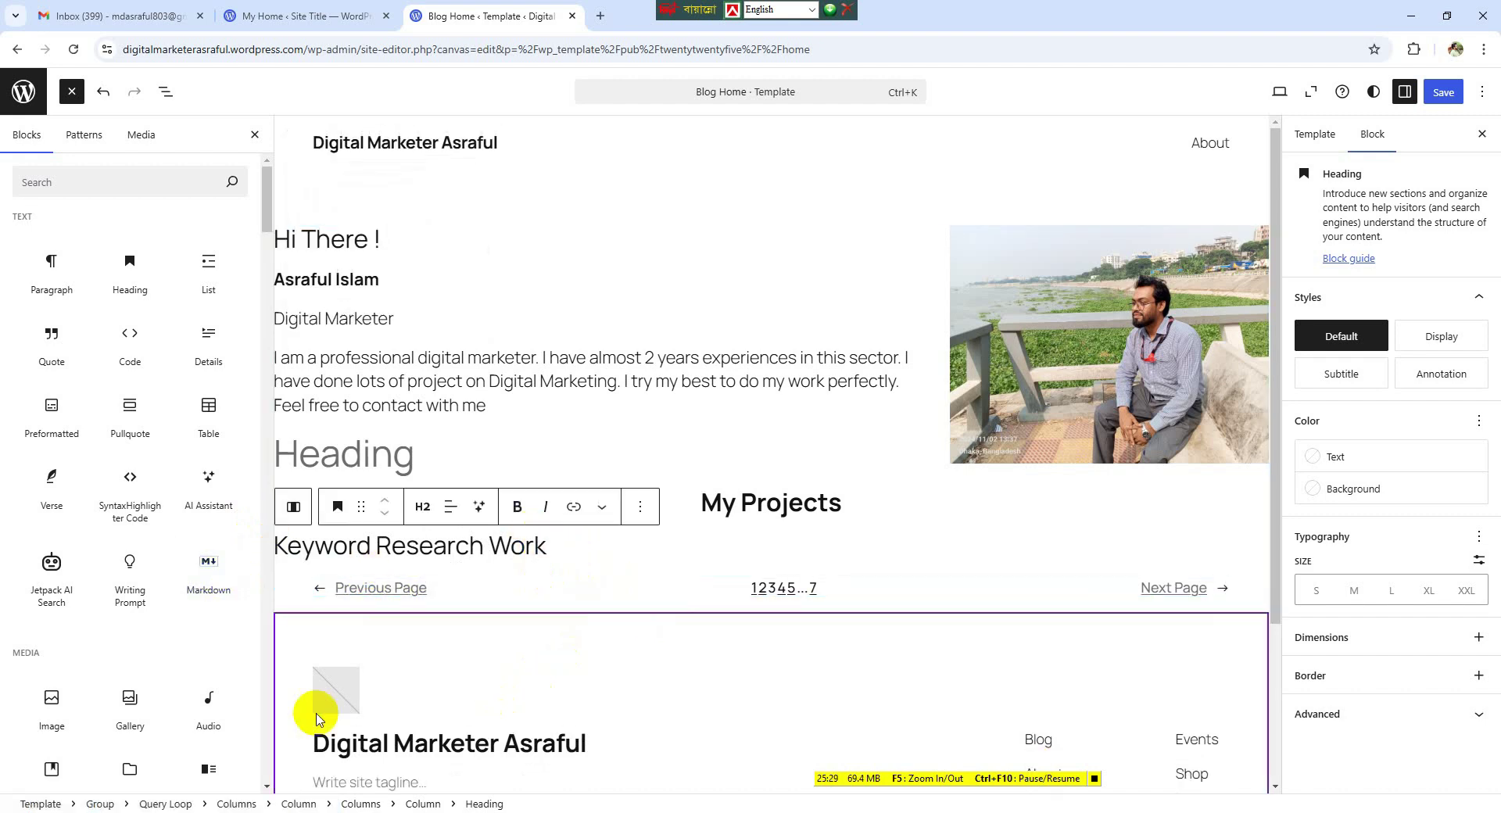
- Add an Image block below the "Keyword Research Work" heading and upload "keyword research.png" from the Desktop's website folder
left_click_drag(46, 703, 461, 552)
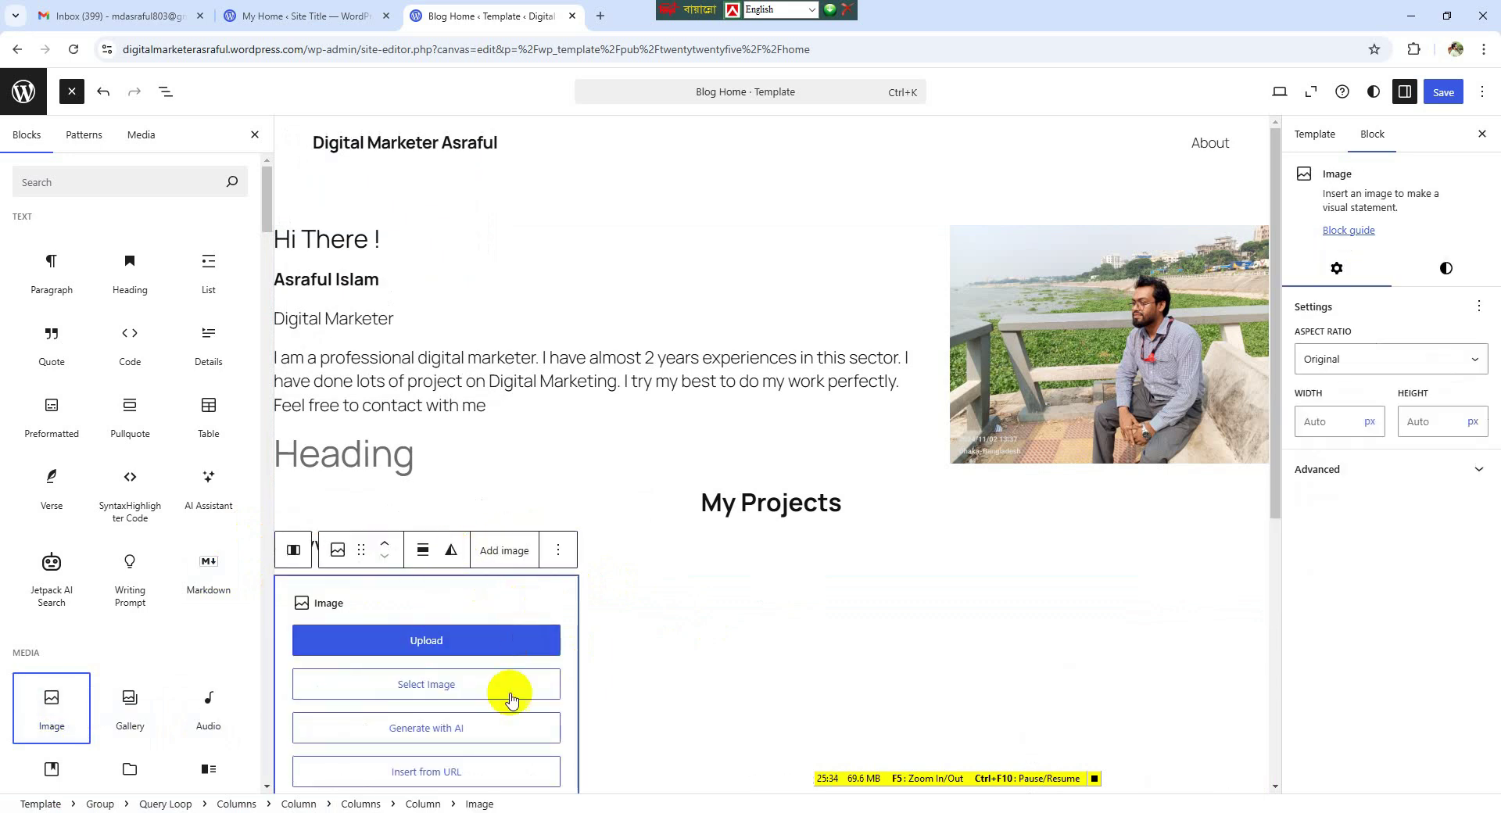
left_click(461, 646)
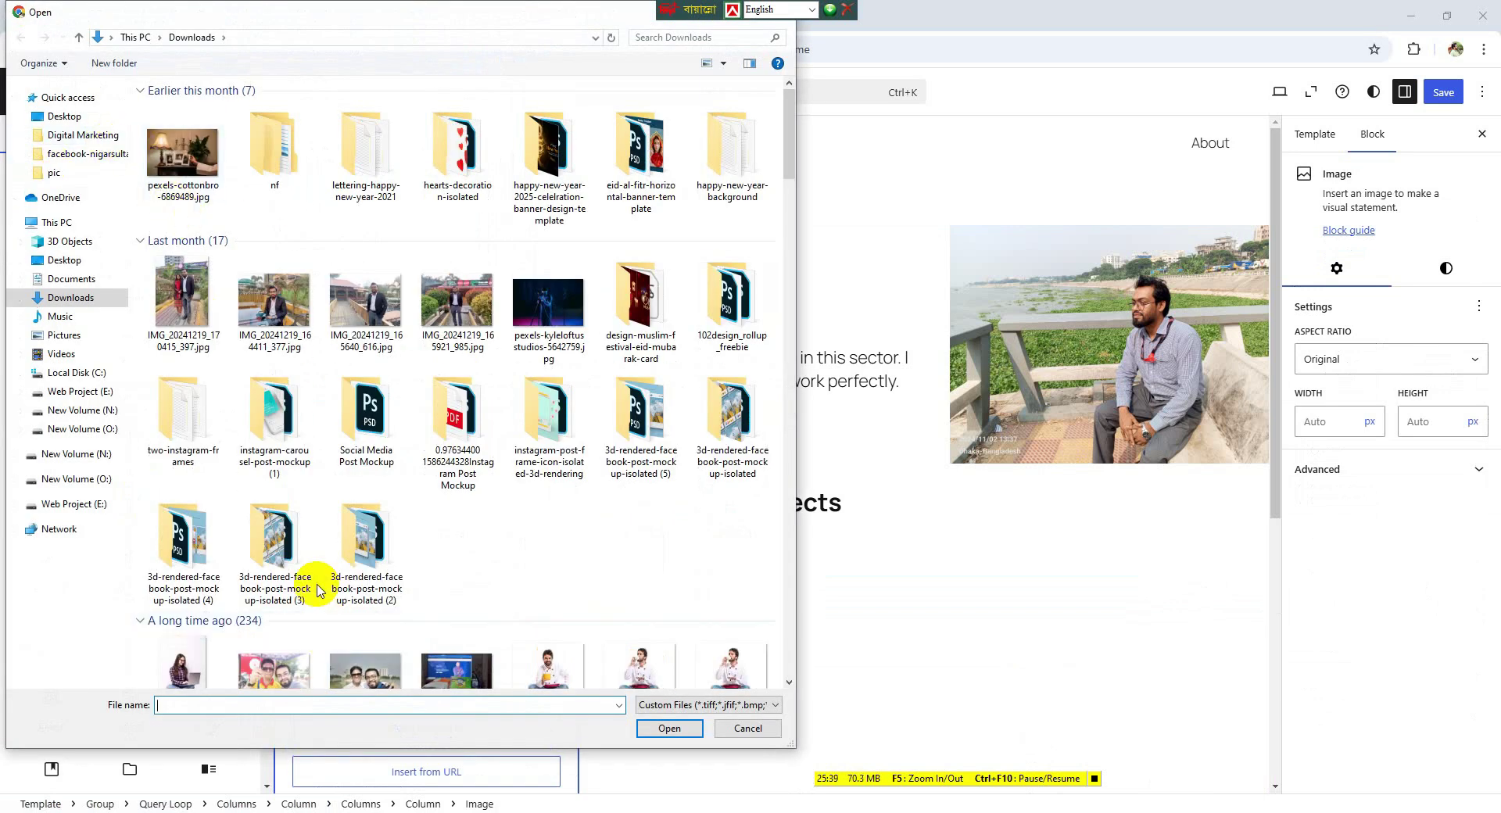
left_click(65, 119)
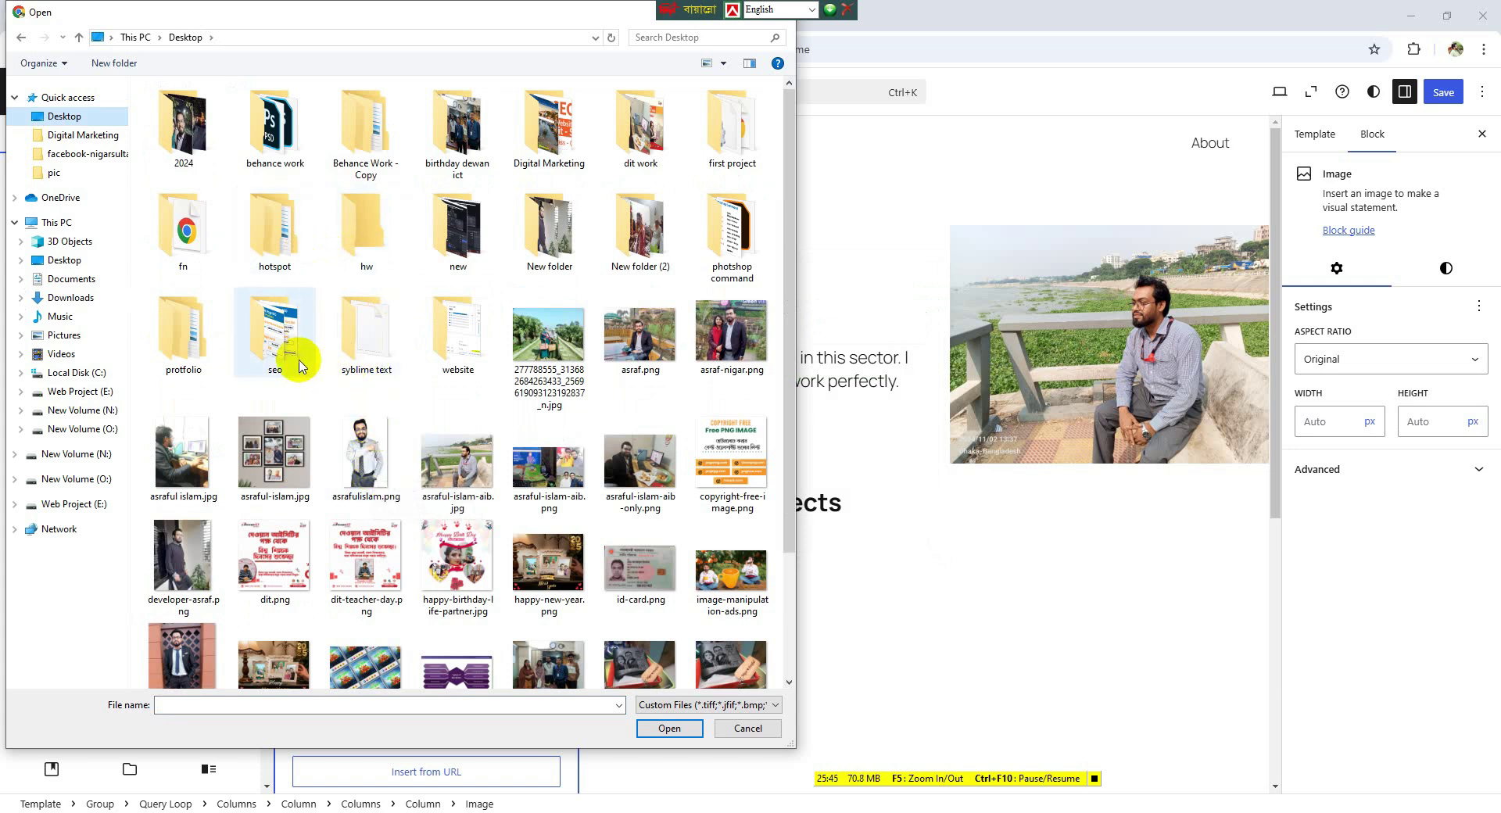
left_click(454, 347)
double_click(453, 347)
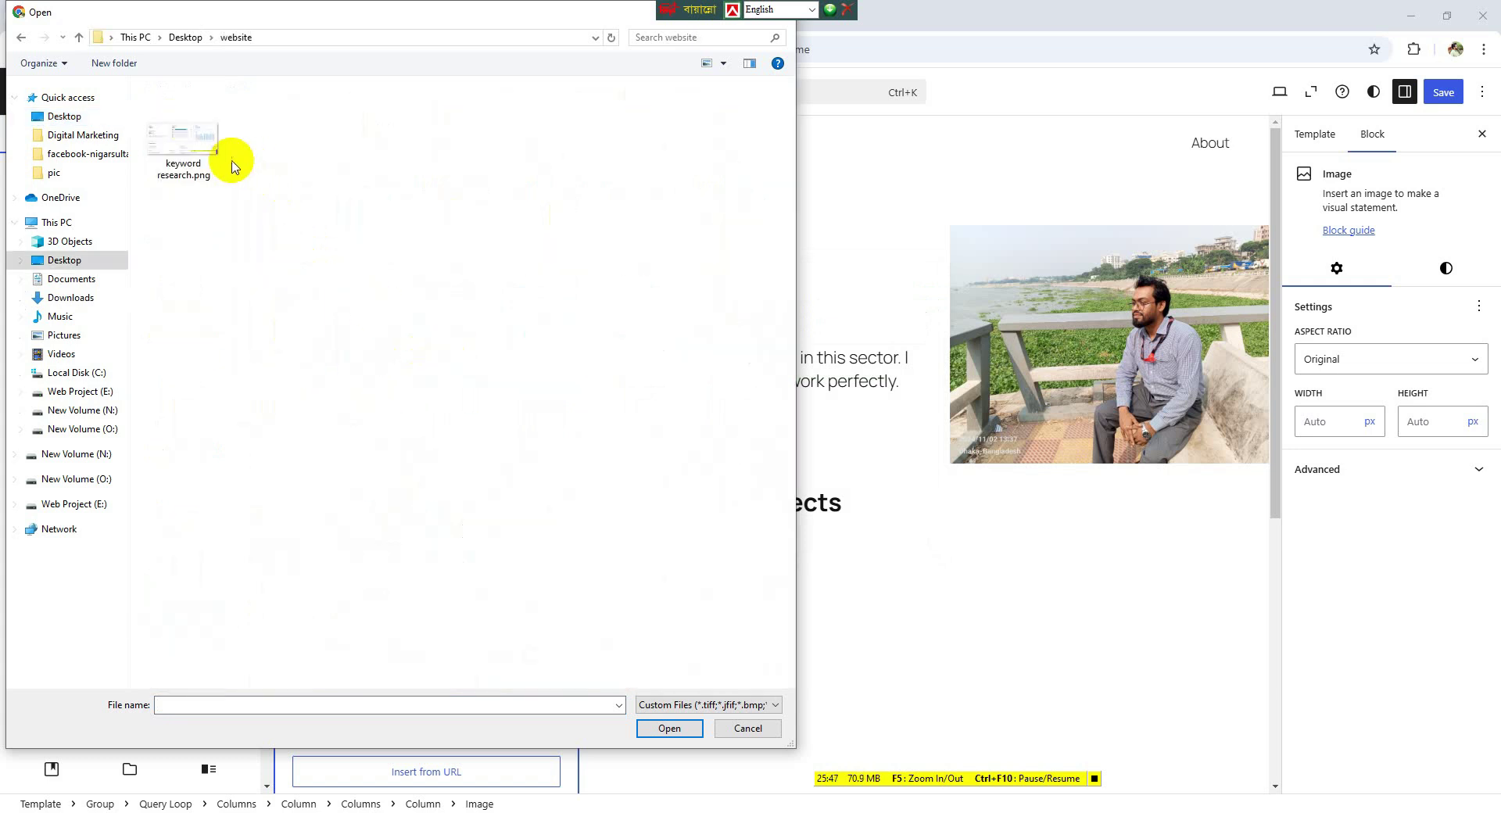
left_click(188, 153)
left_click(669, 727)
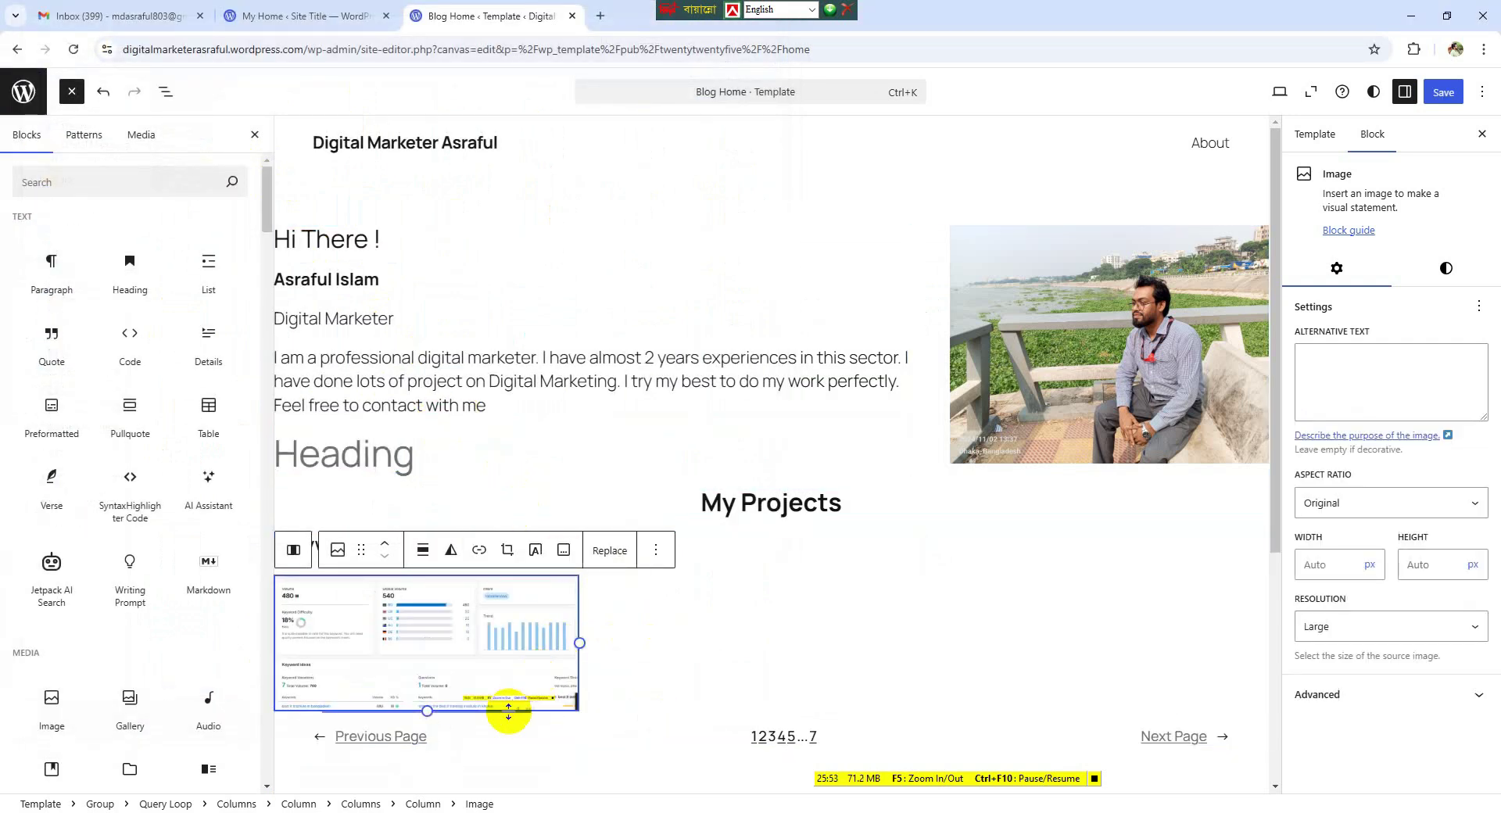
- Align the "Keyword Research Work" heading to the right of its column
left_click(477, 475)
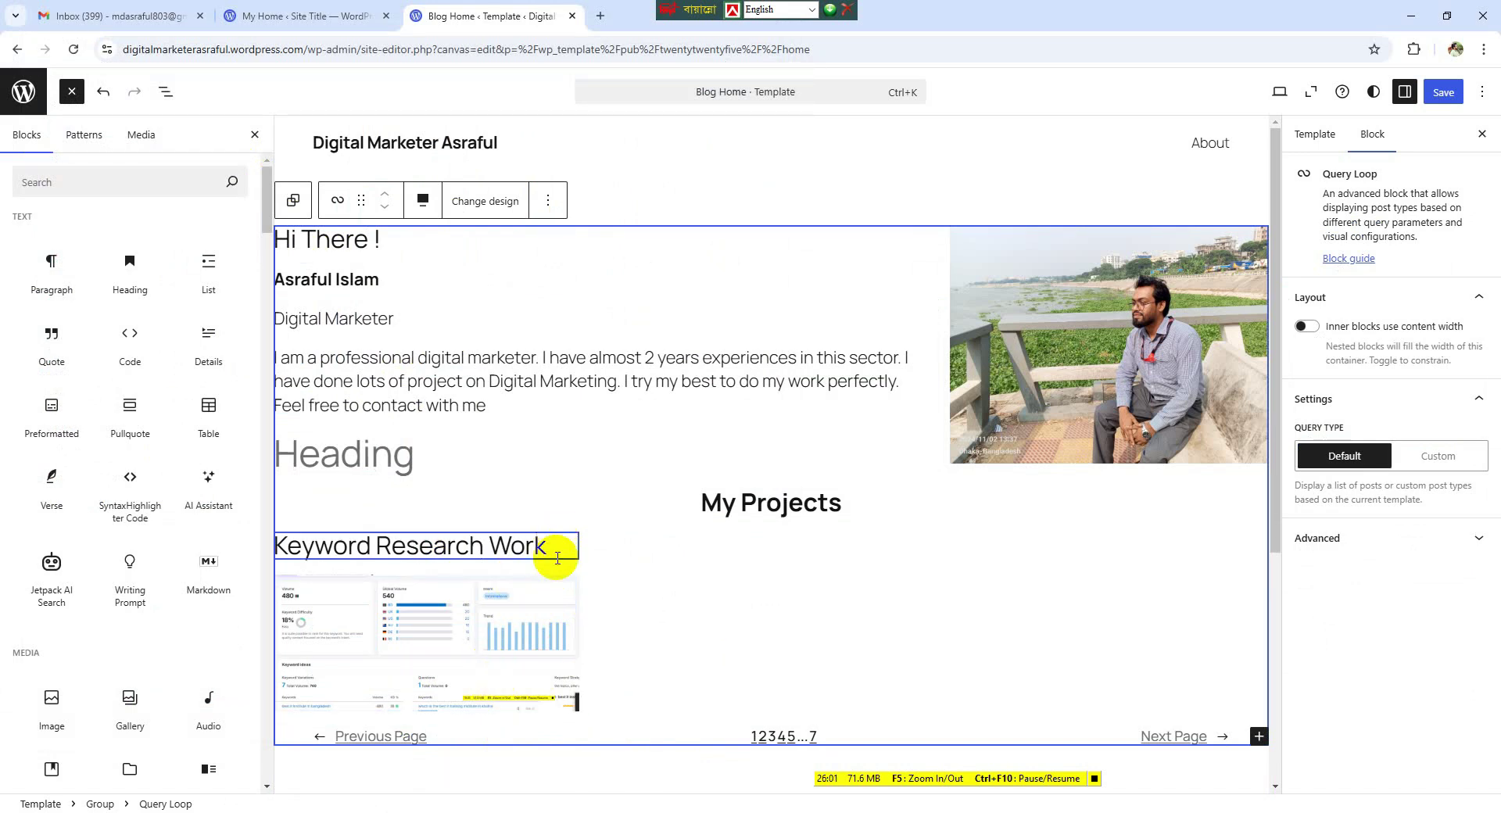
left_click_drag(554, 551, 274, 526)
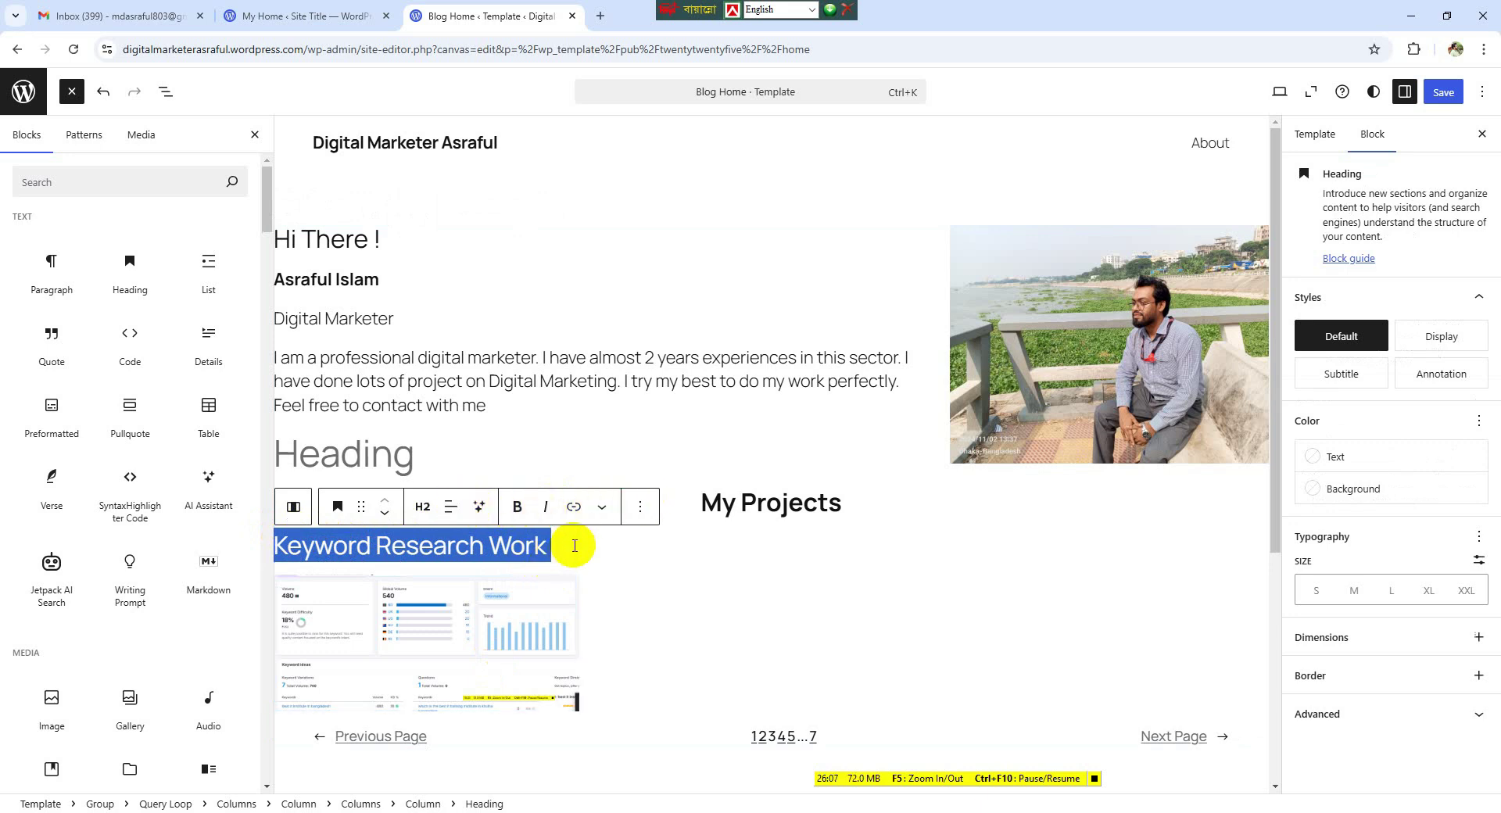
left_click_drag(576, 546, 267, 534)
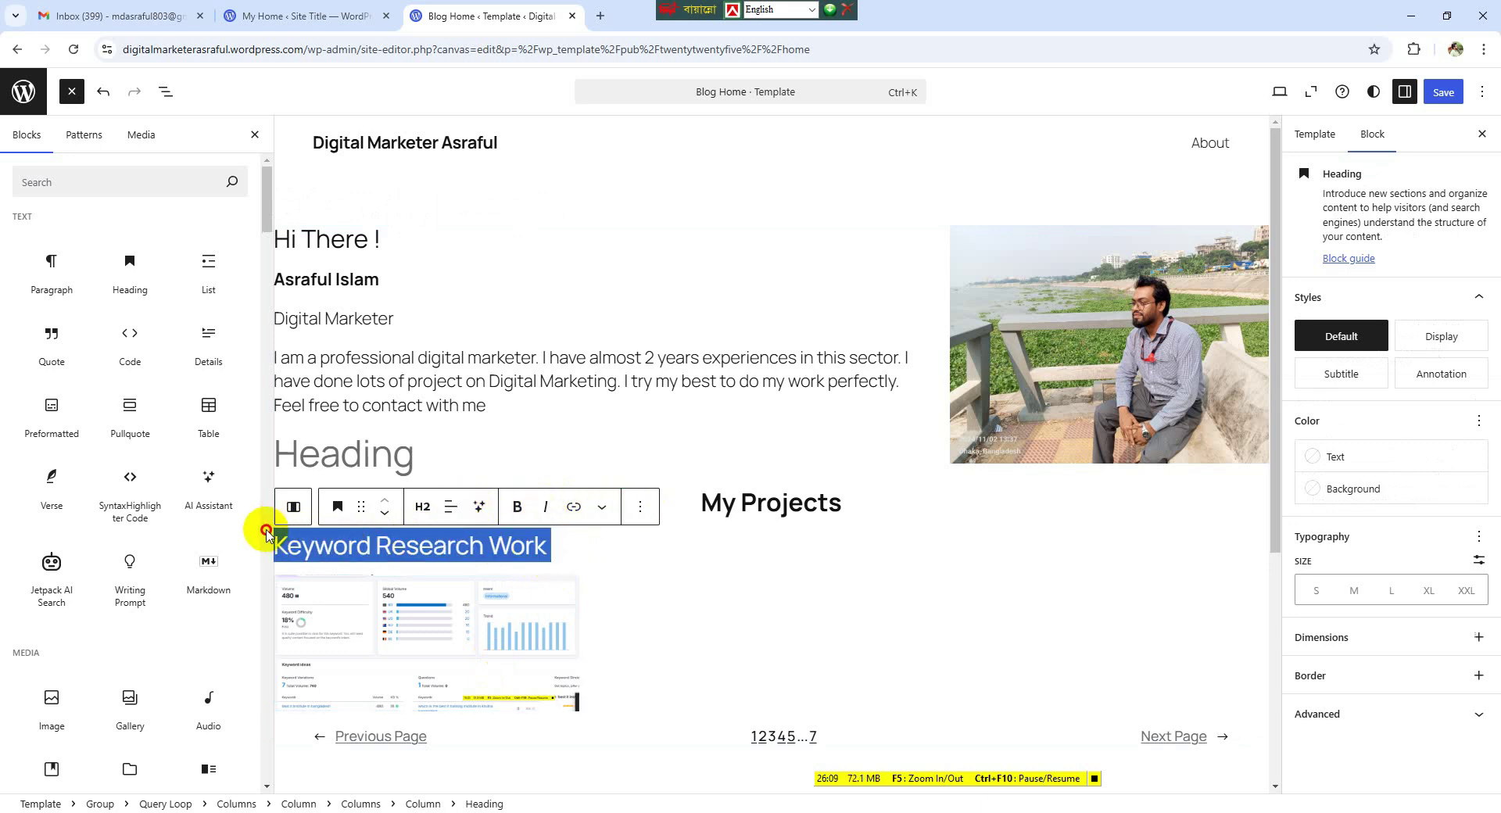
left_click(450, 506)
left_click(500, 591)
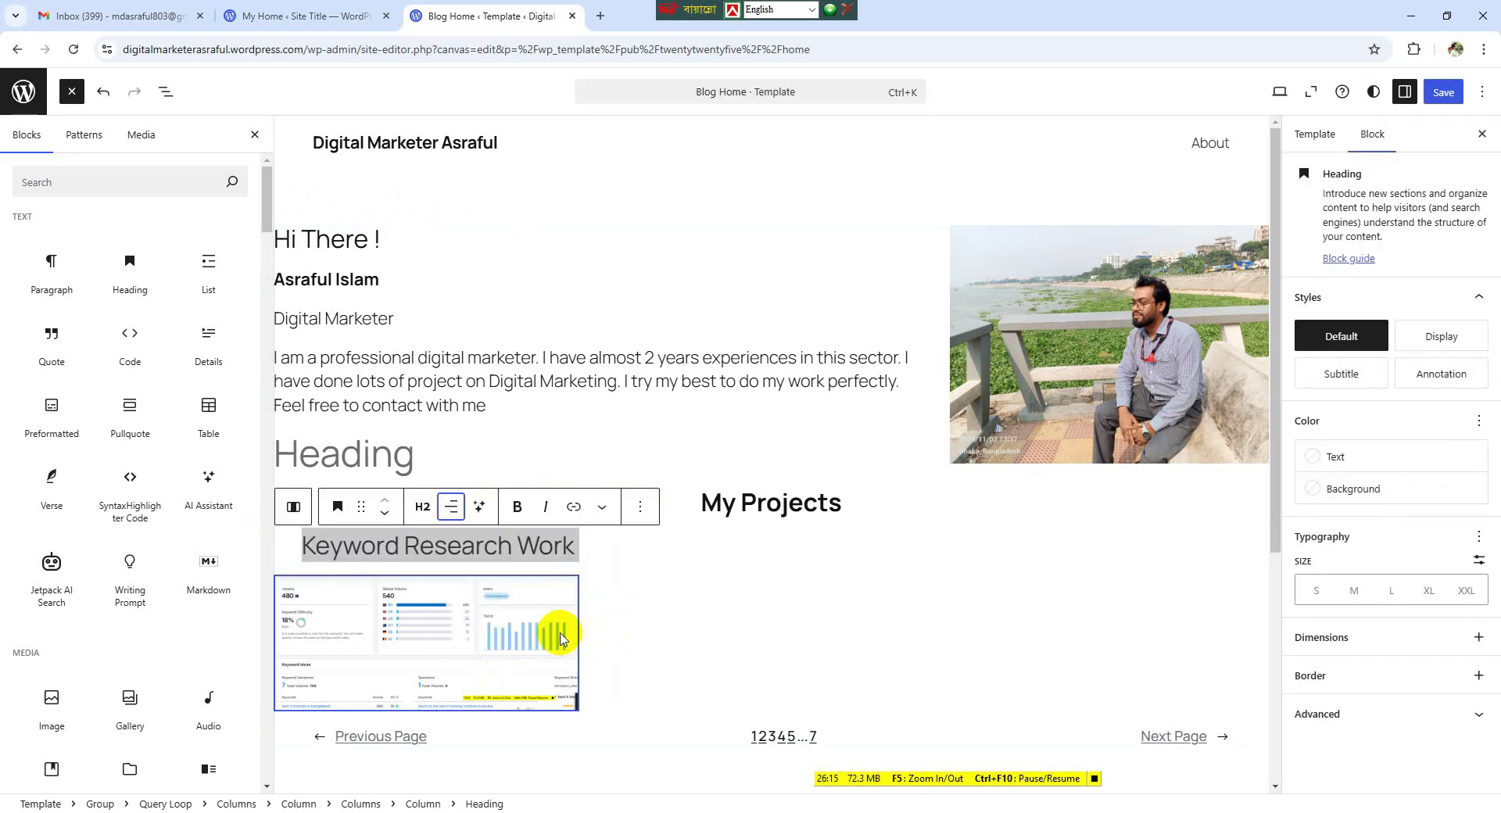
left_click(550, 595)
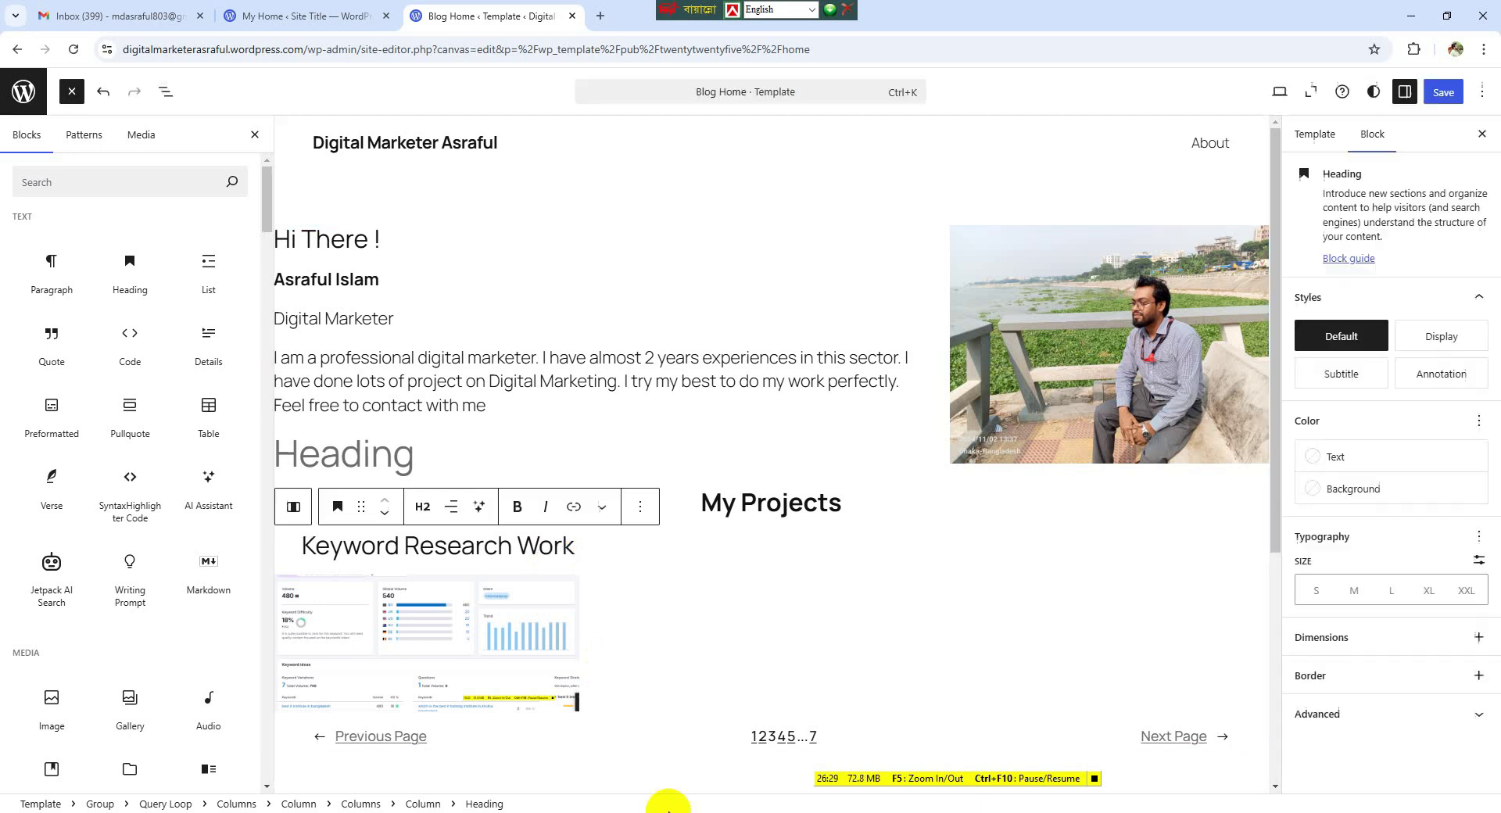
- Switch to the other Chrome window, open cPanel in a new tab, log in with the saved credentials, and return to the site editor
left_click(590, 812)
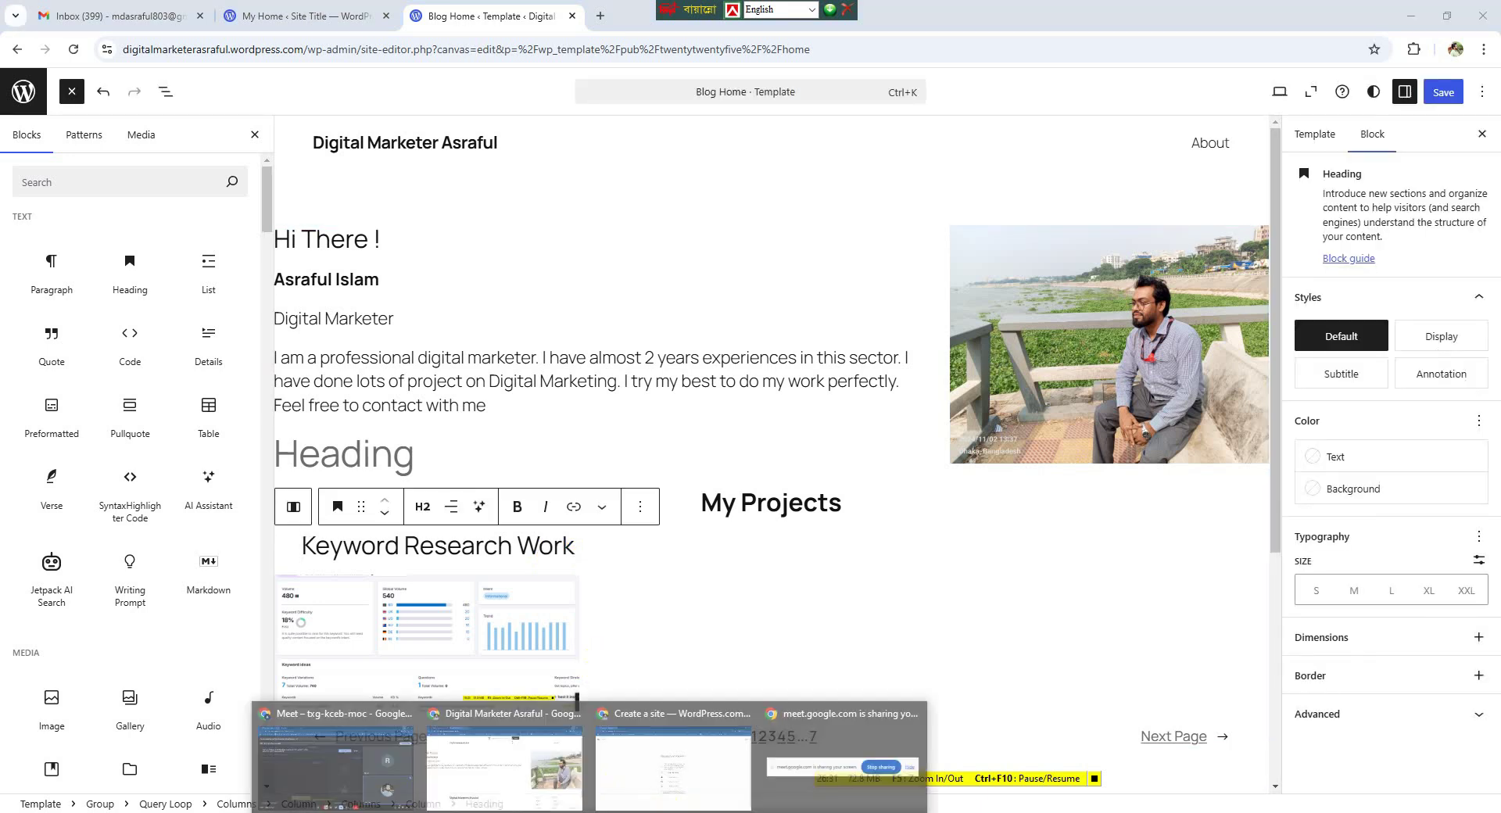
mouse_move(482, 752)
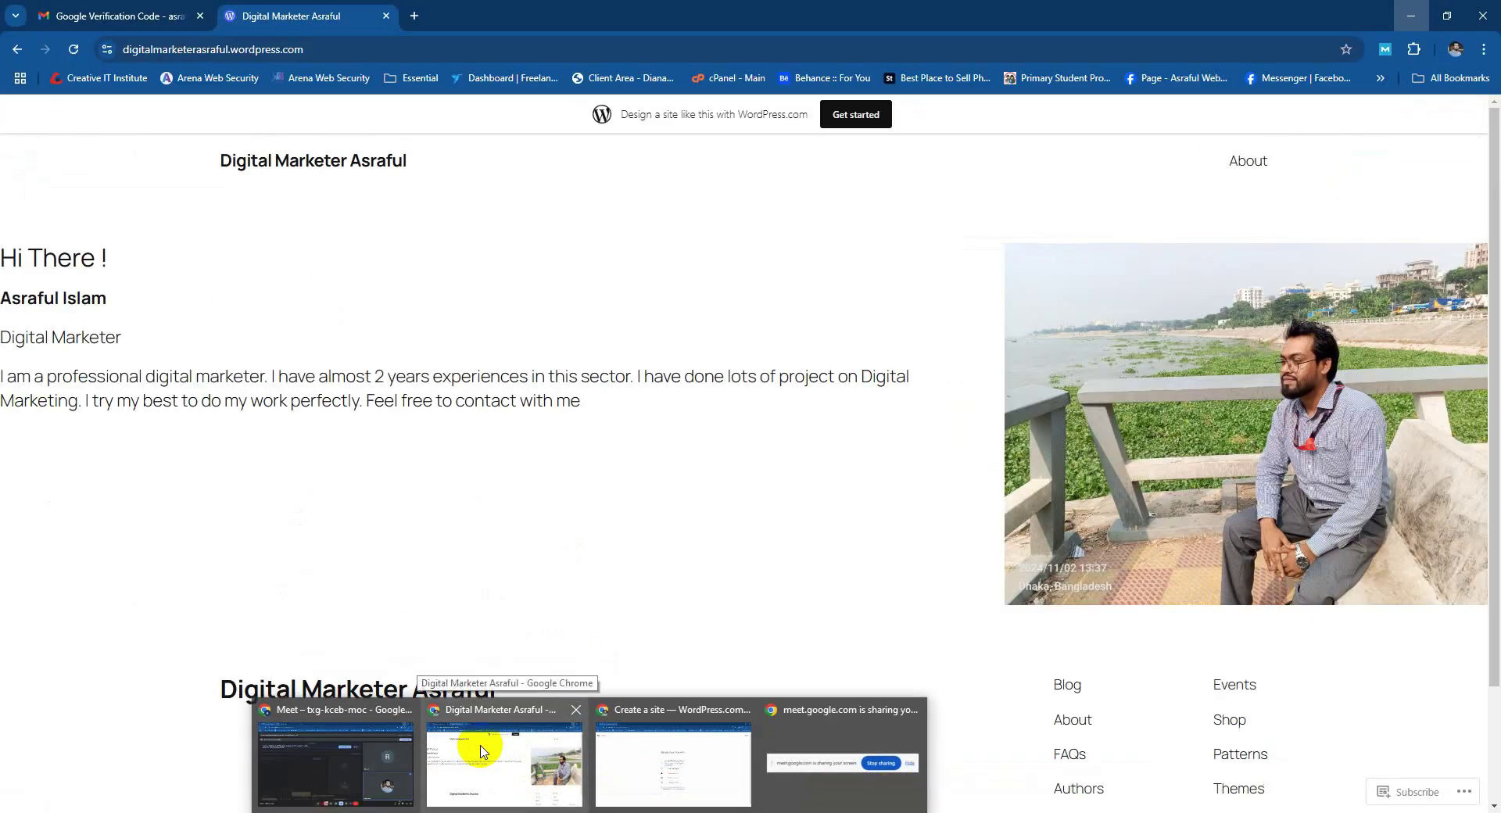
mouse_move(640, 754)
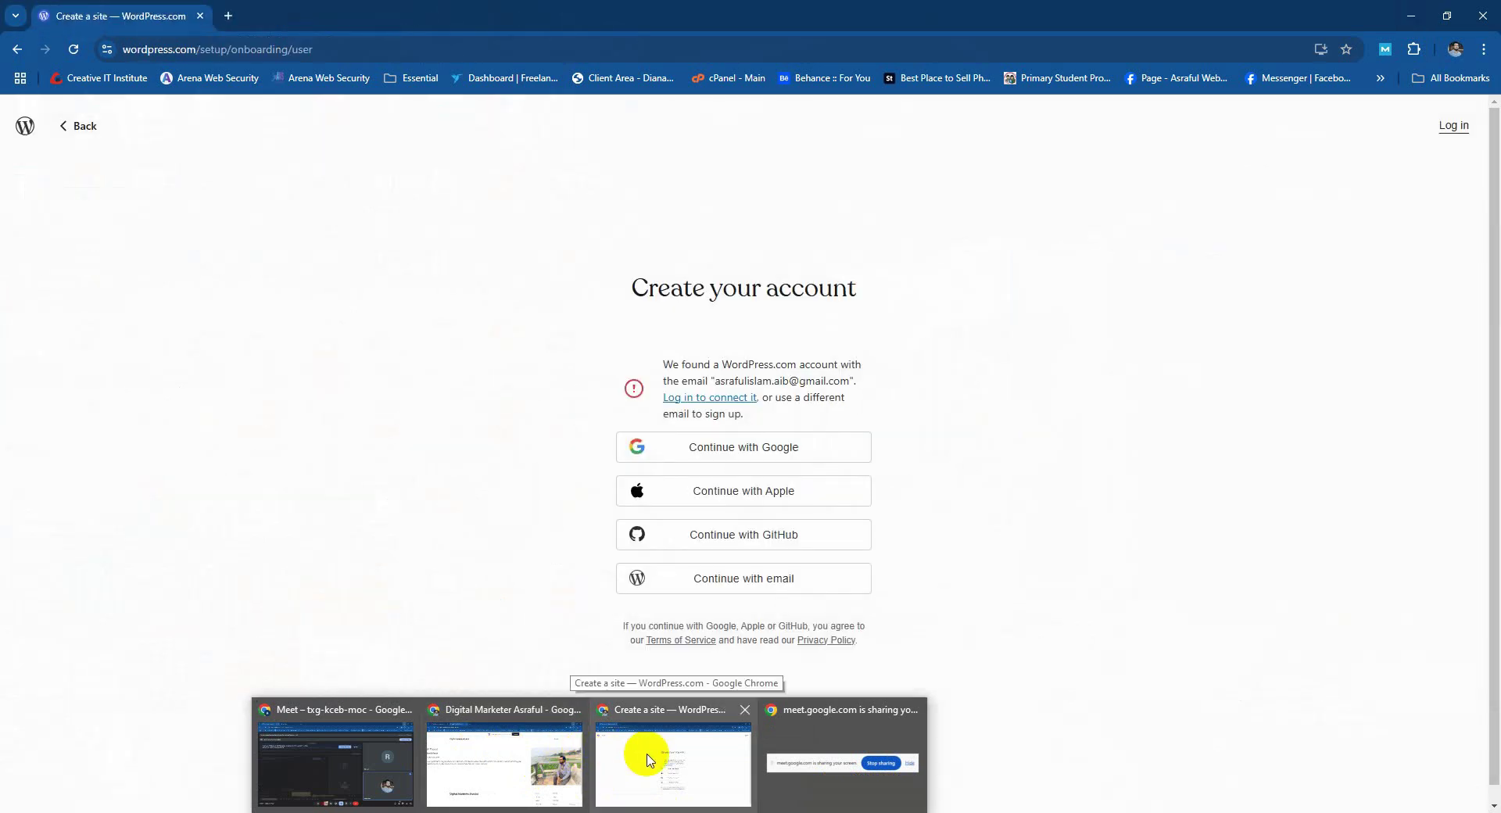
left_click(647, 758)
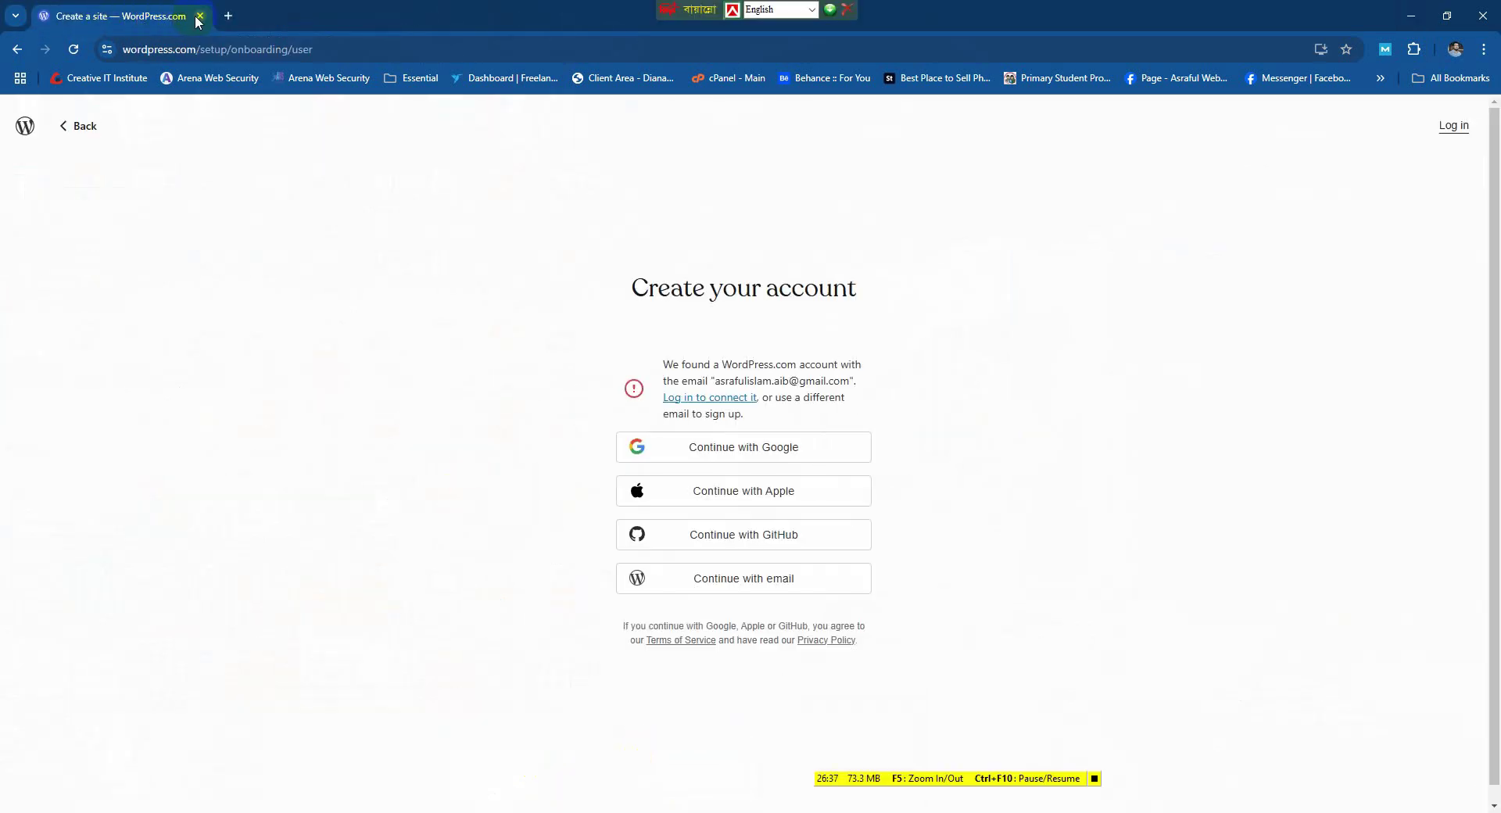
left_click(226, 16)
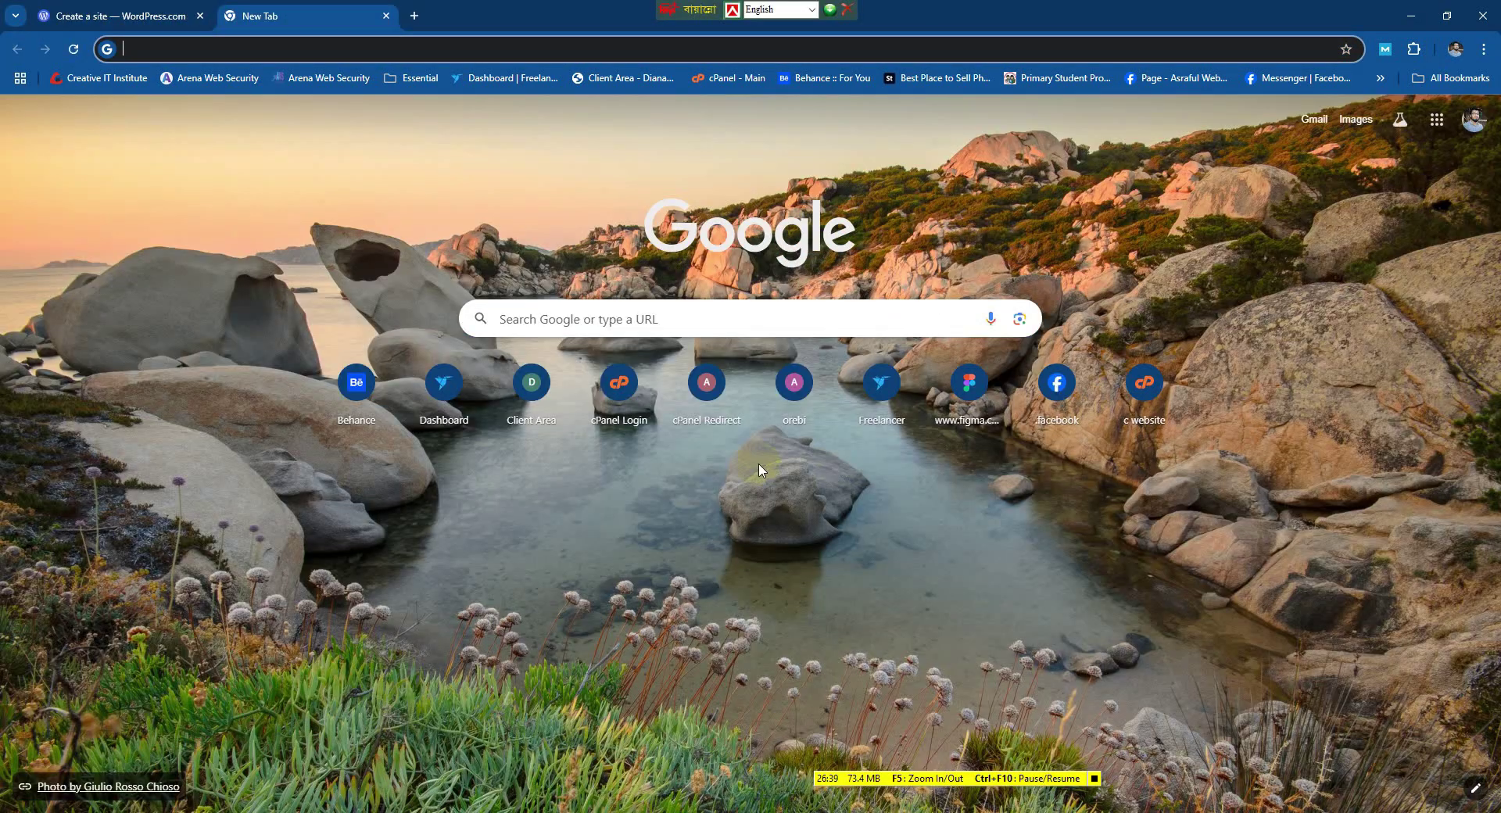
left_click(614, 406)
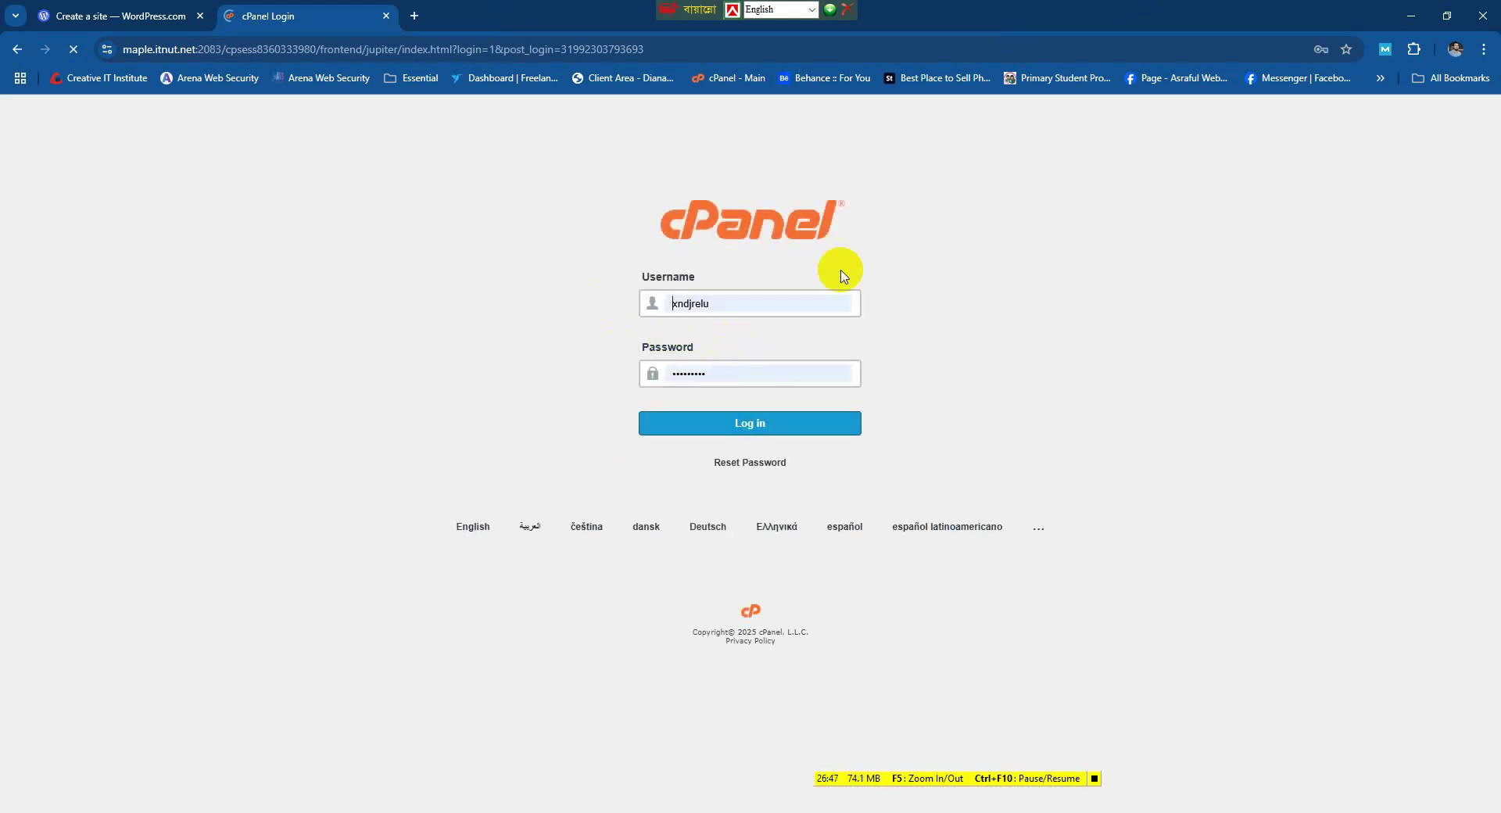
left_click(798, 426)
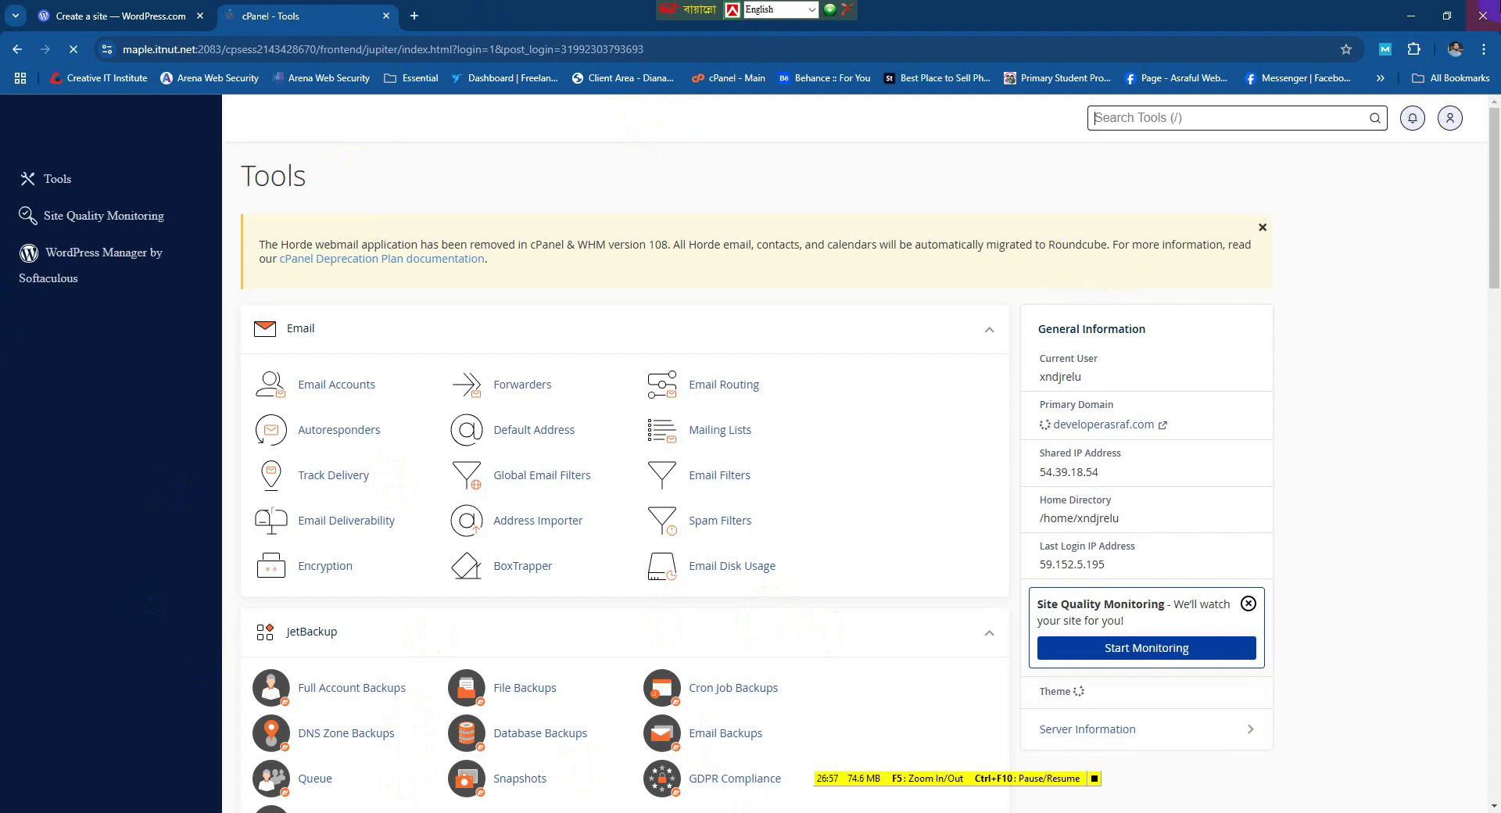
left_click(1419, 9)
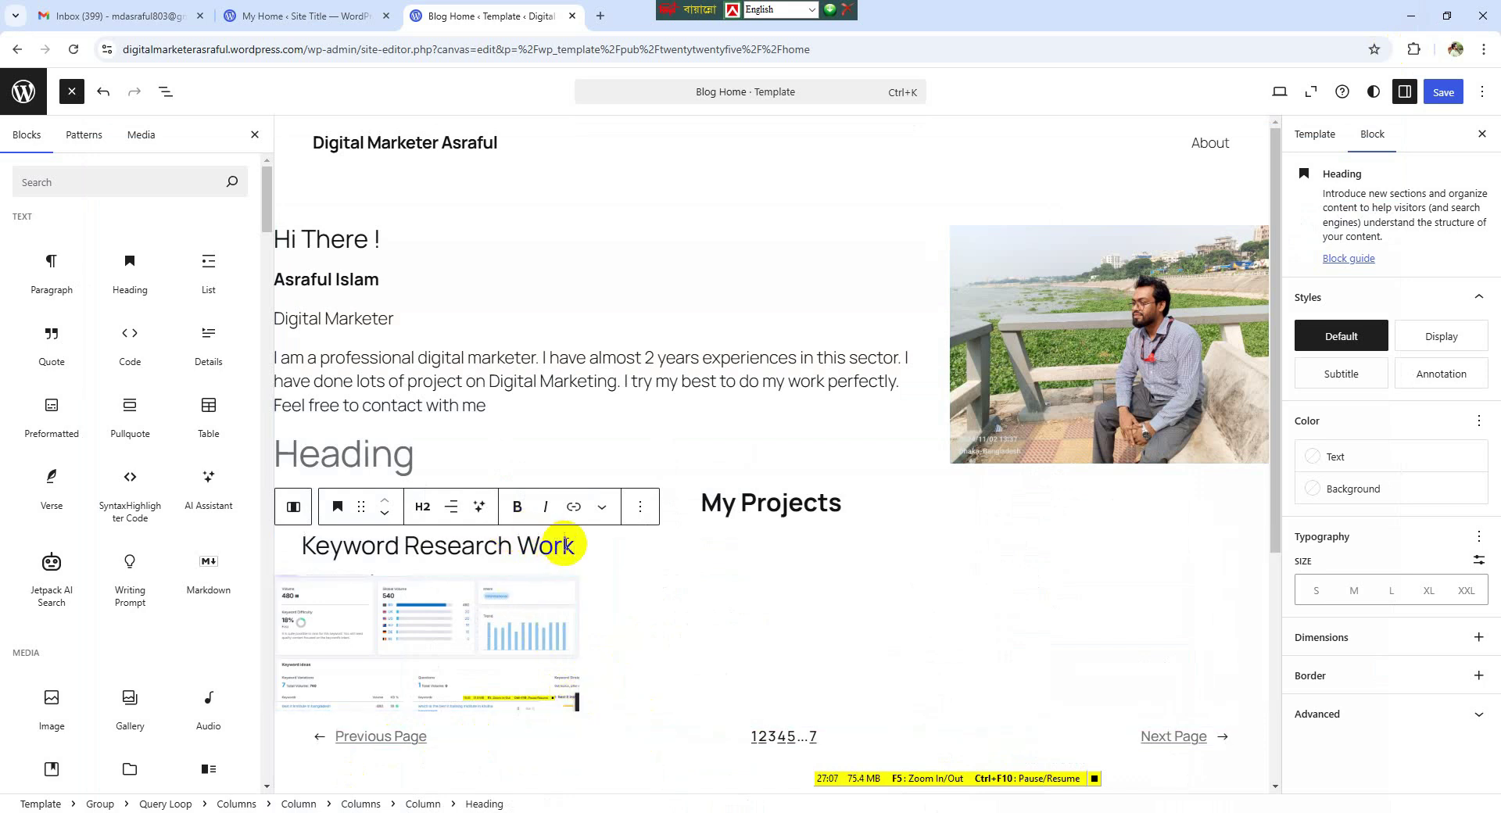
- Insert a Heading block in the second column under "My Projects" with the text "Website Audit Work"
left_click_drag(582, 545, 579, 509)
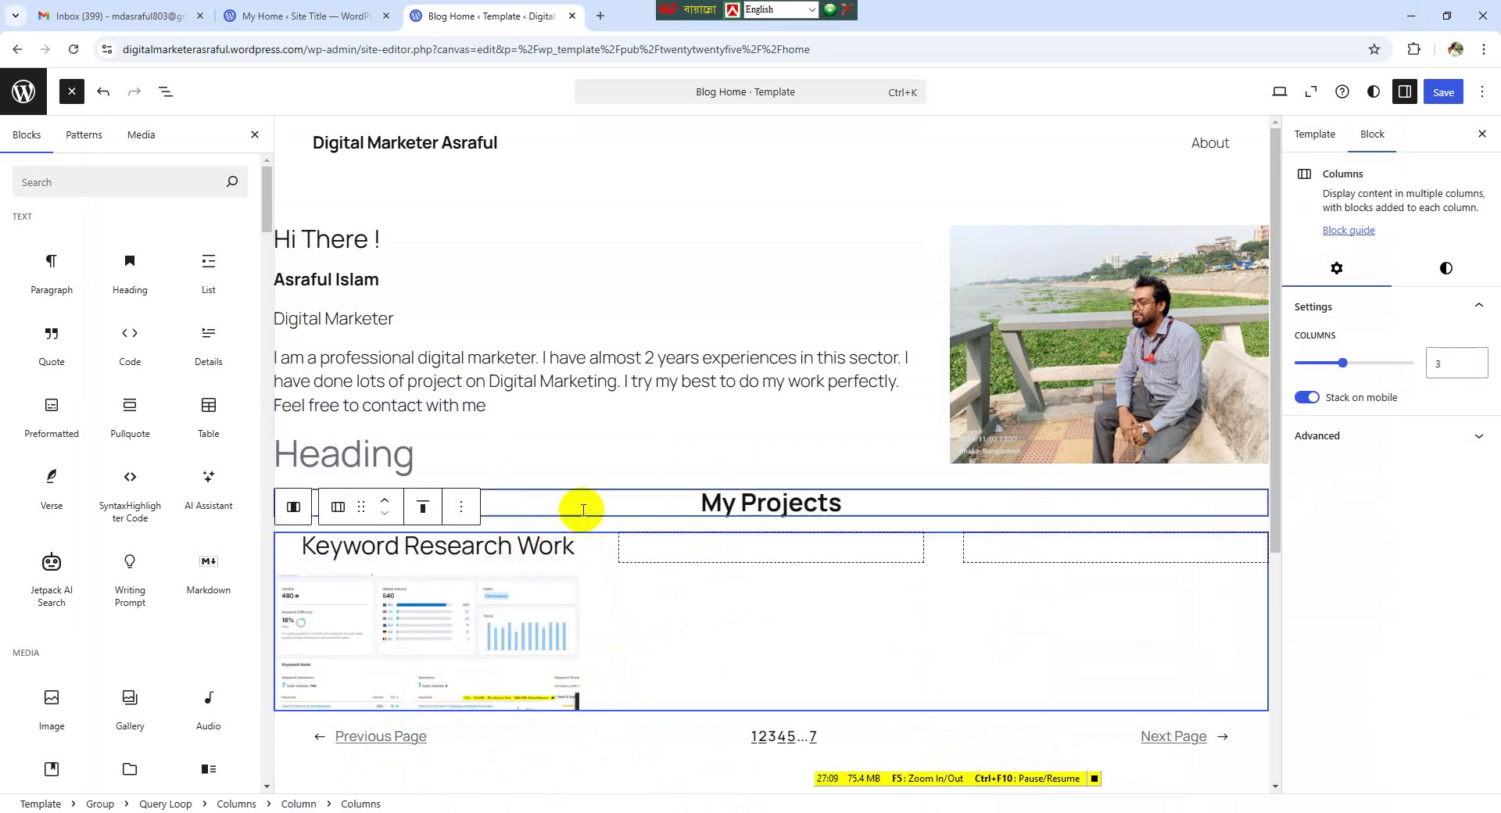
left_click(757, 566)
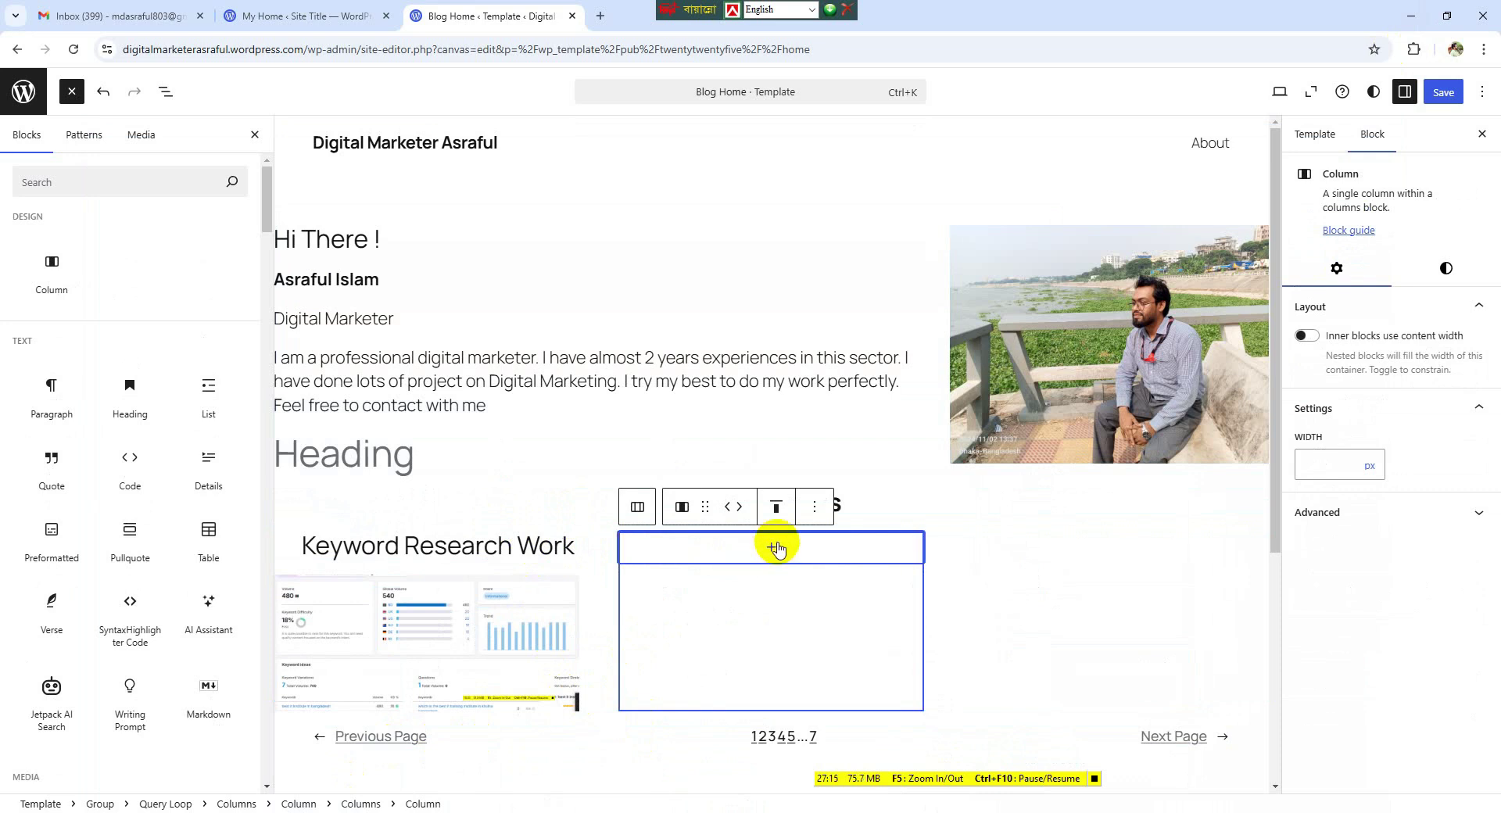
left_click(772, 548)
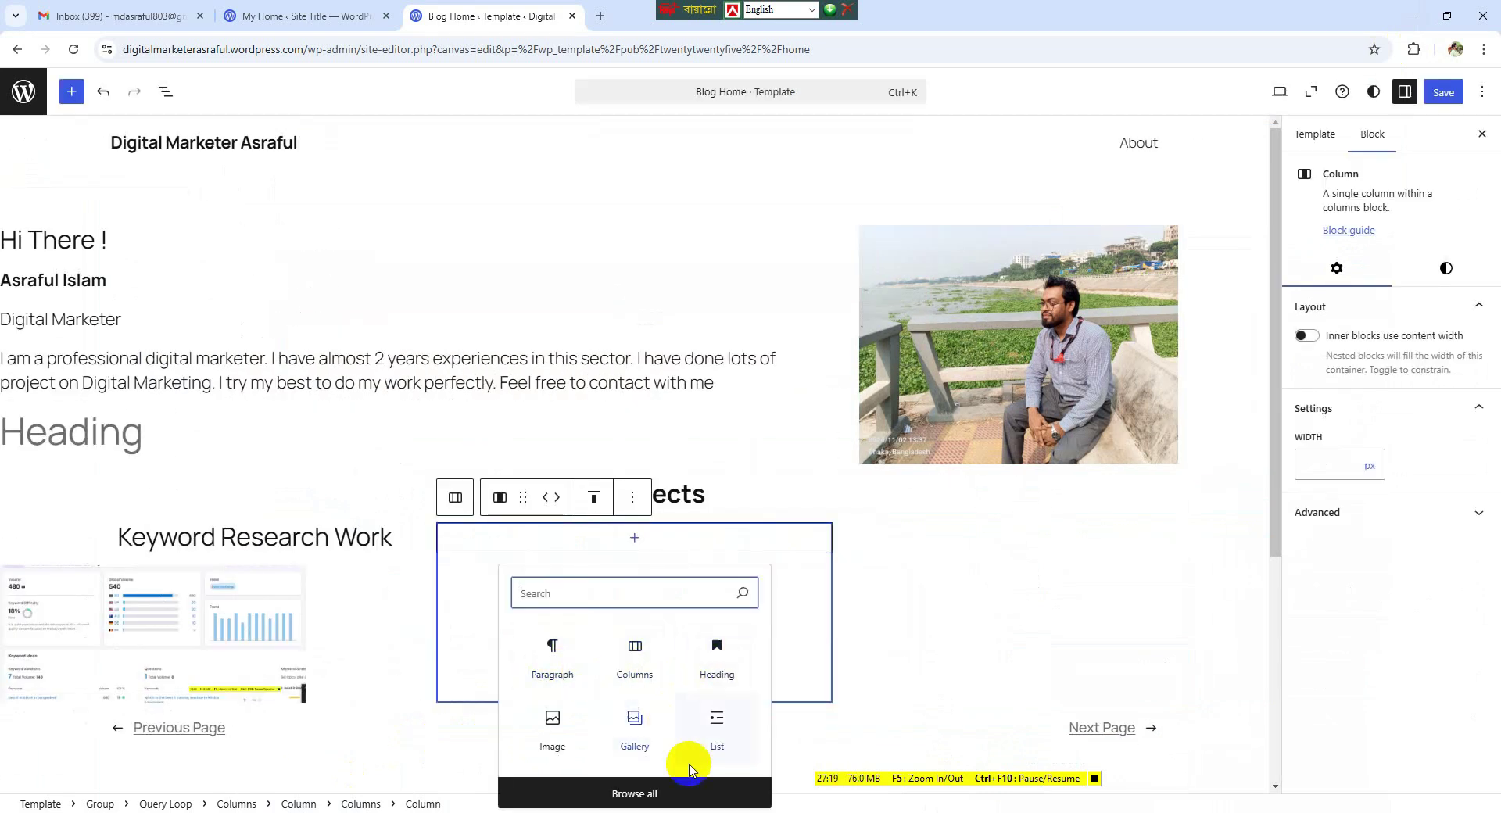
left_click(680, 794)
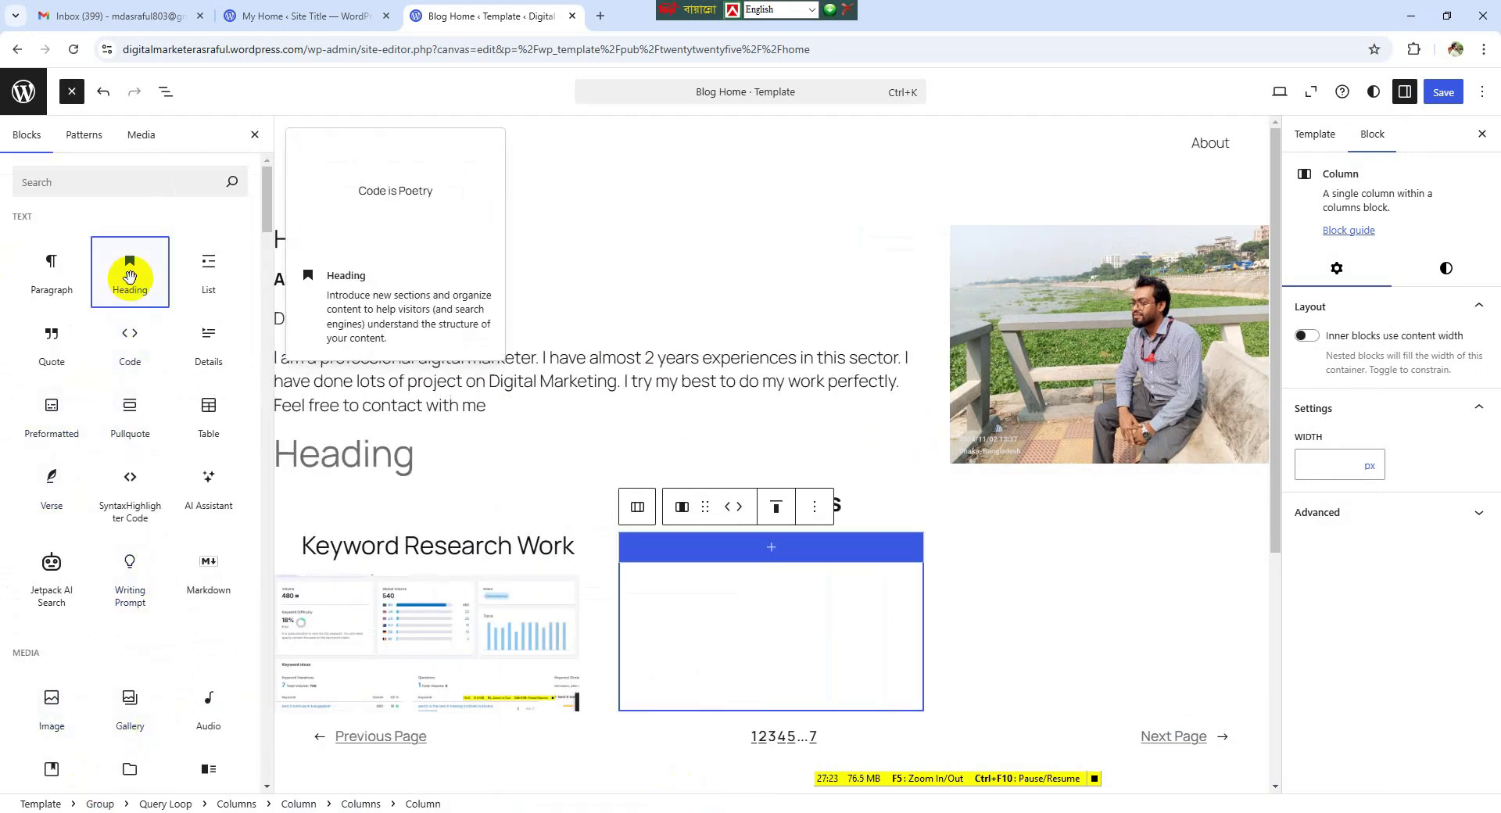
left_click(129, 275)
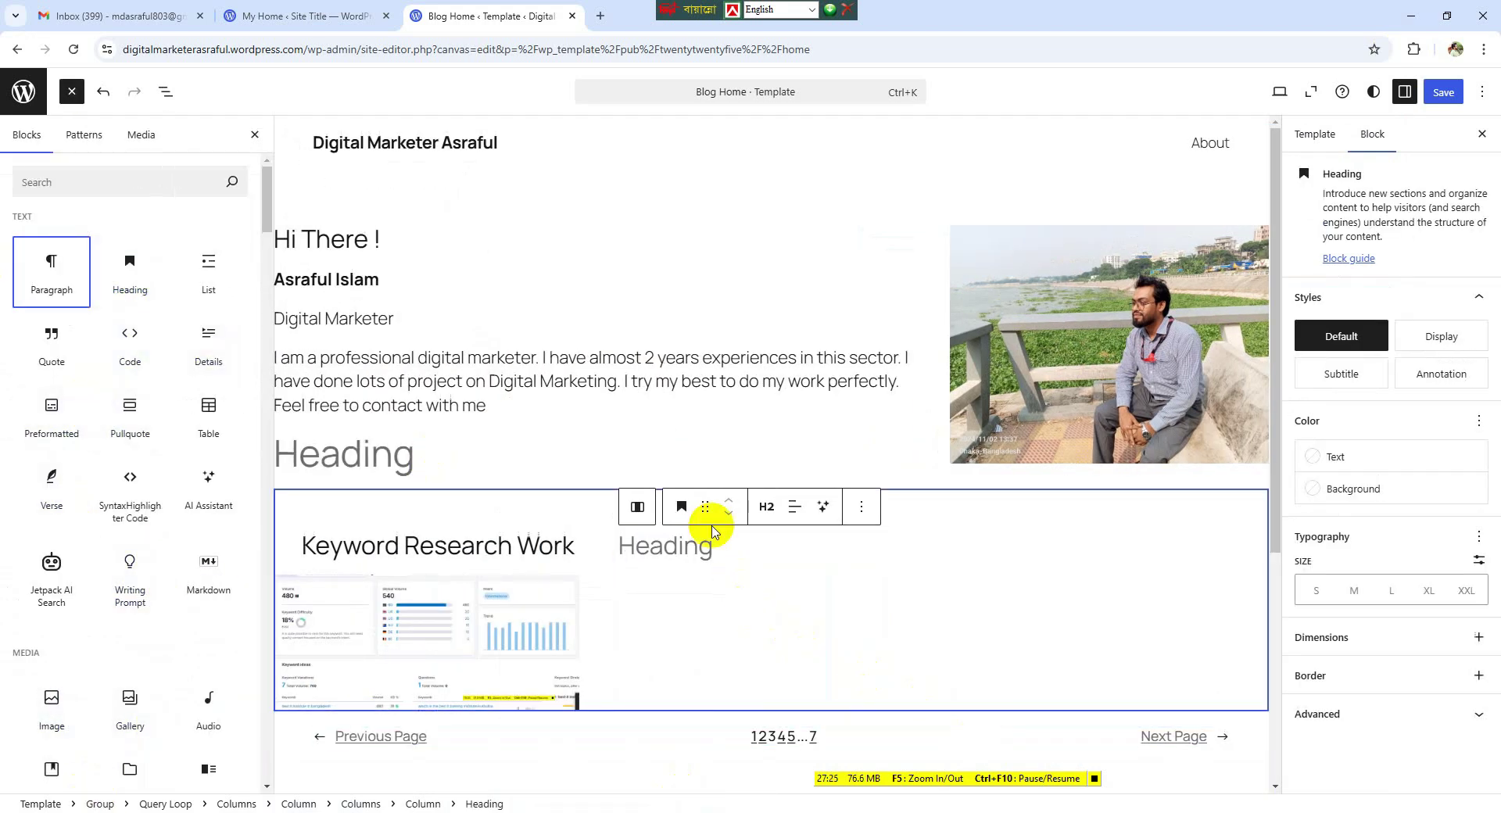
left_click(715, 551)
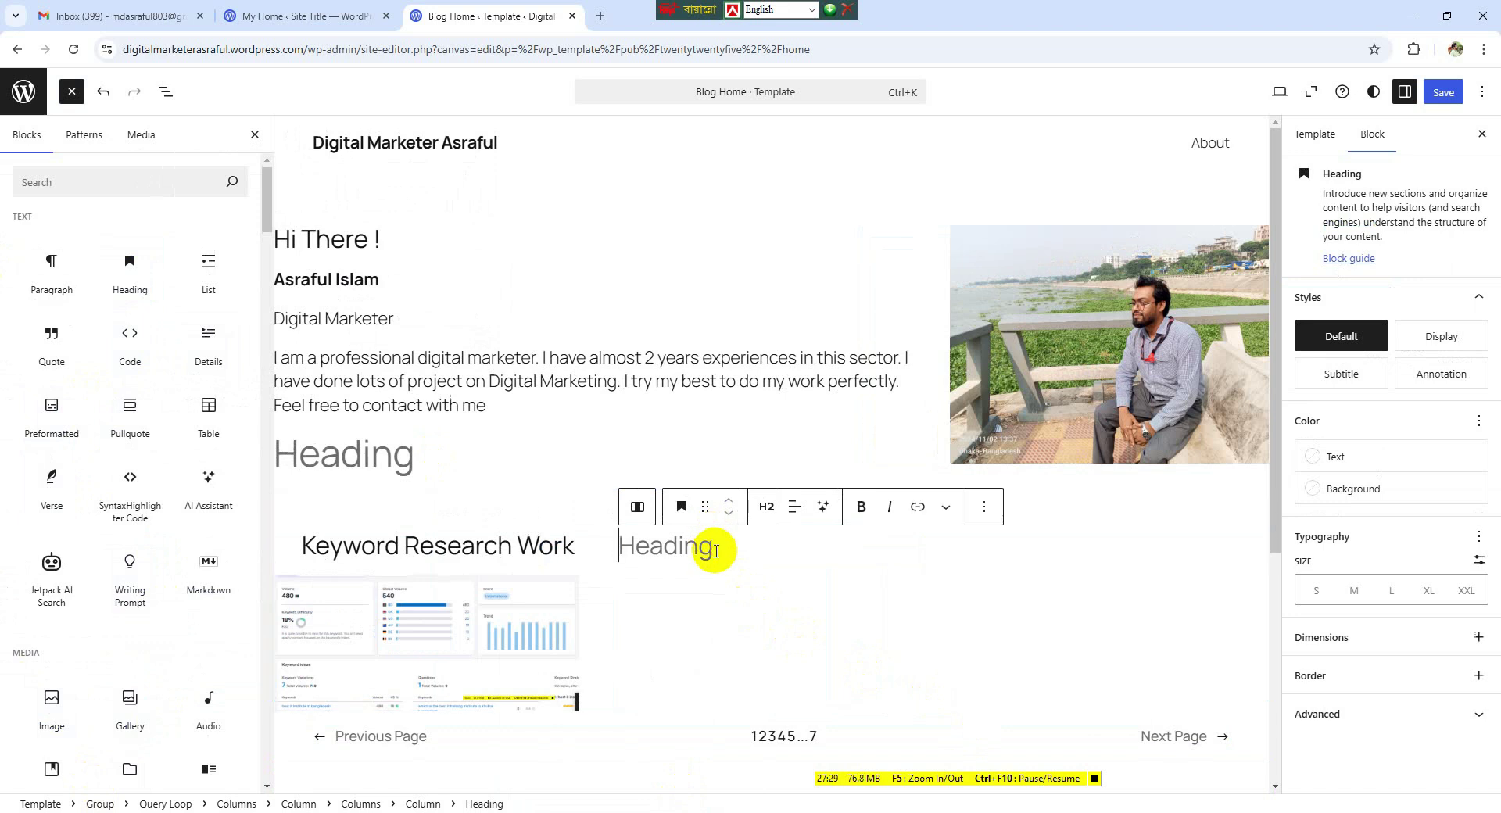
type("Website Audit Work")
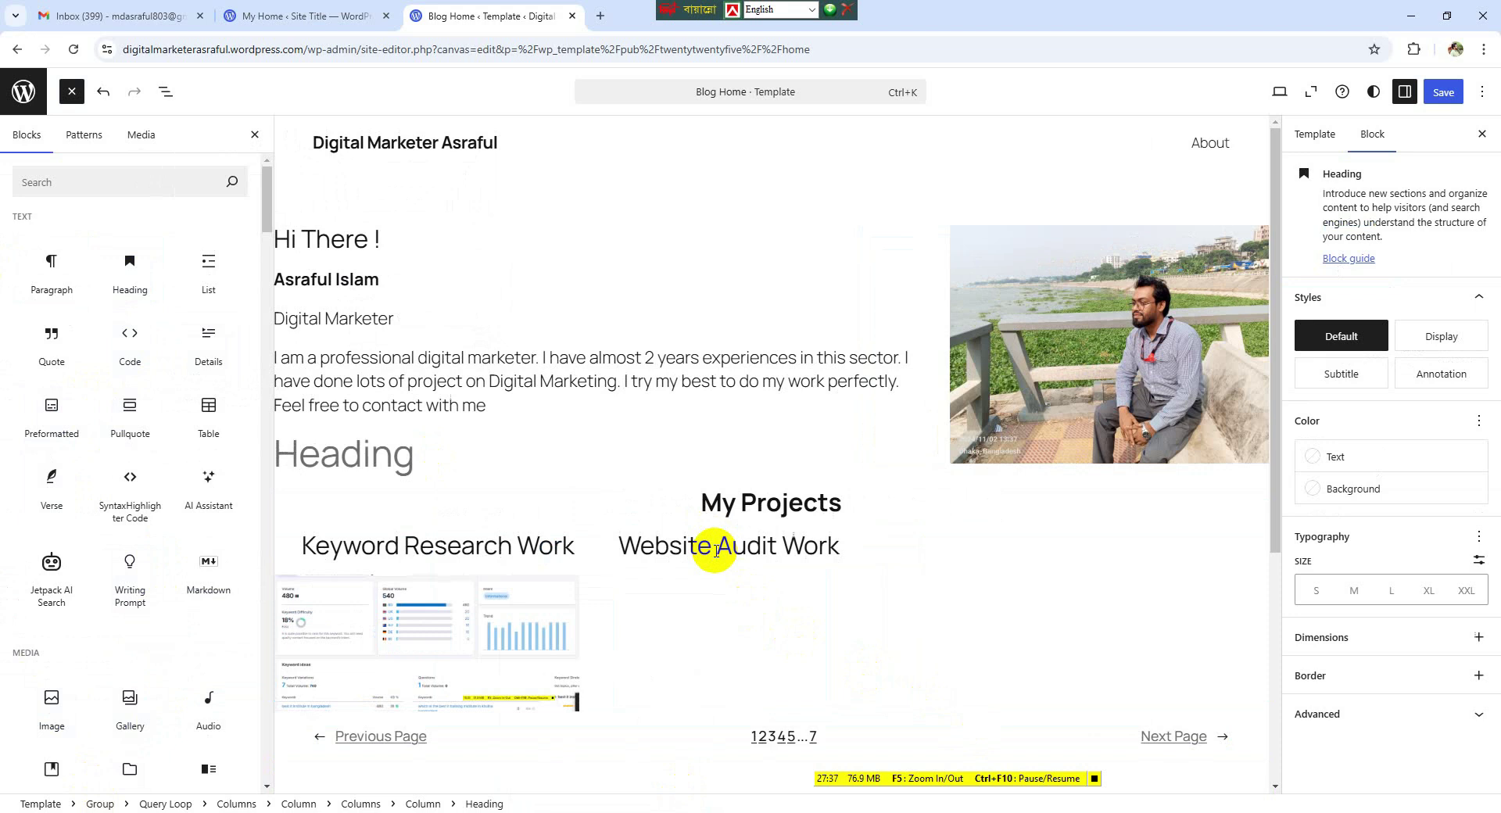
- Center the "Website Audit Work" heading in its column
left_click_drag(848, 549, 620, 539)
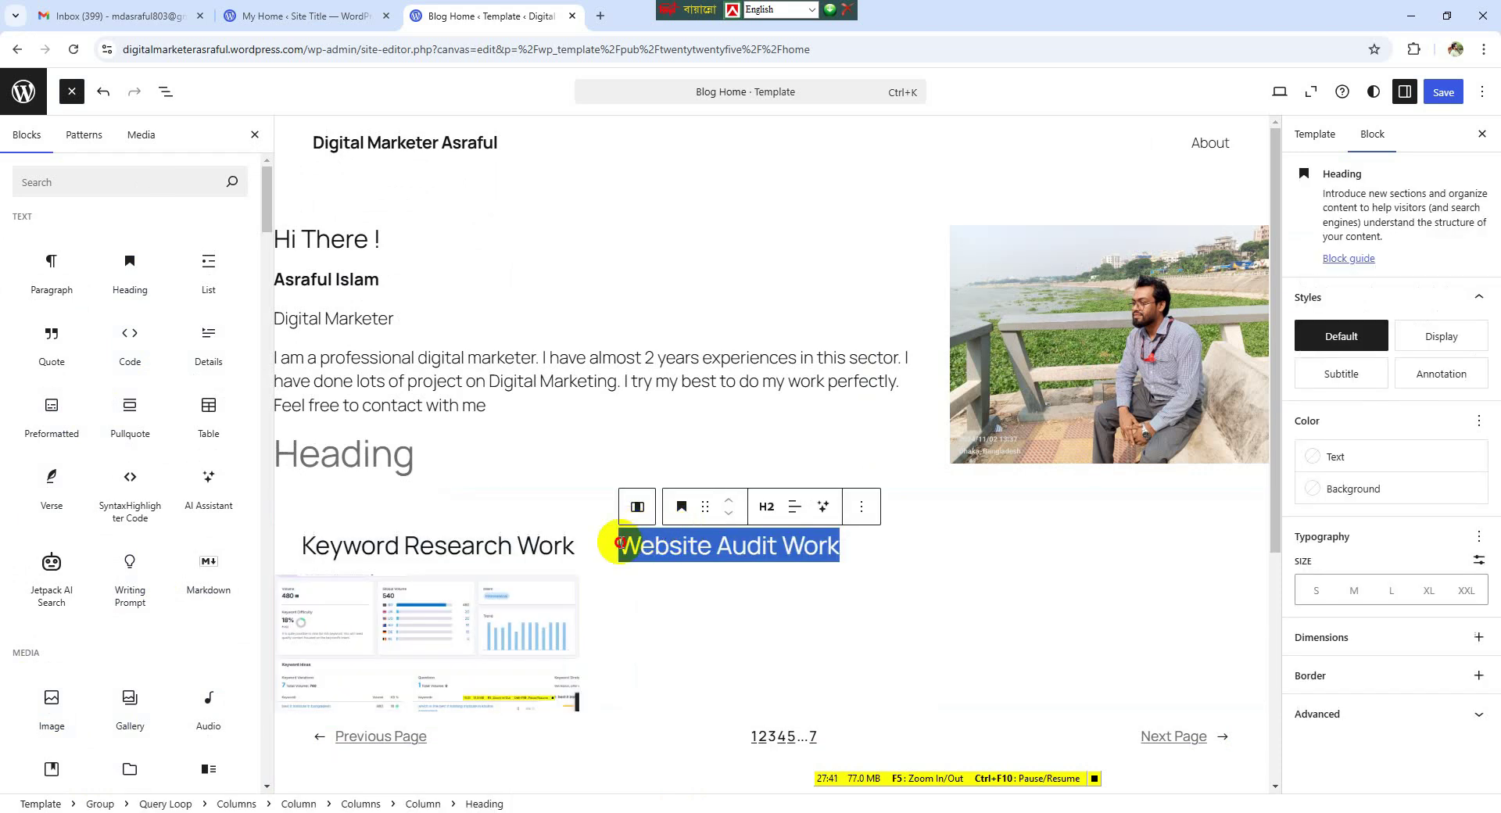
left_click(793, 510)
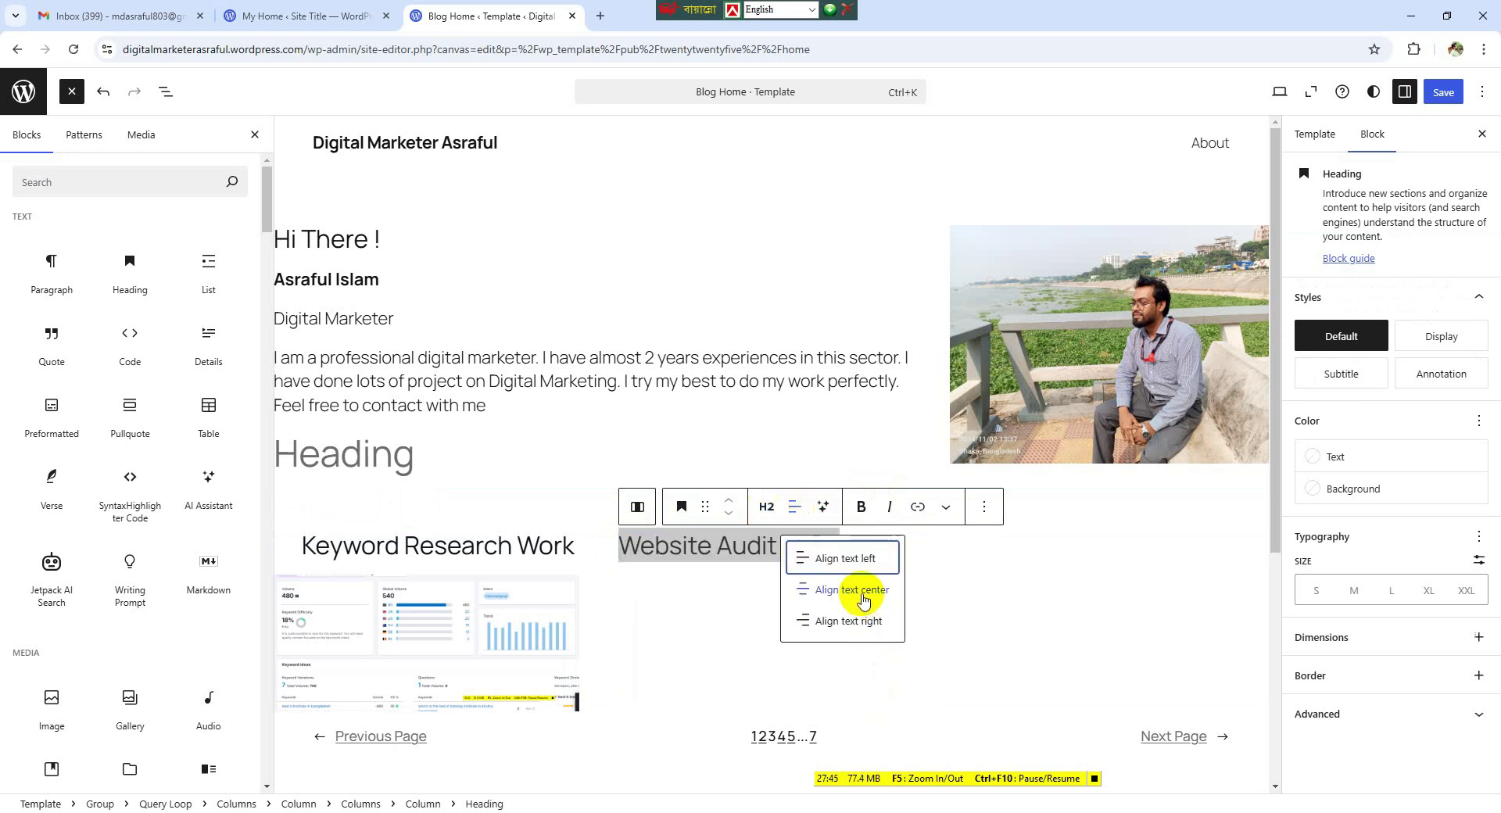
left_click(859, 593)
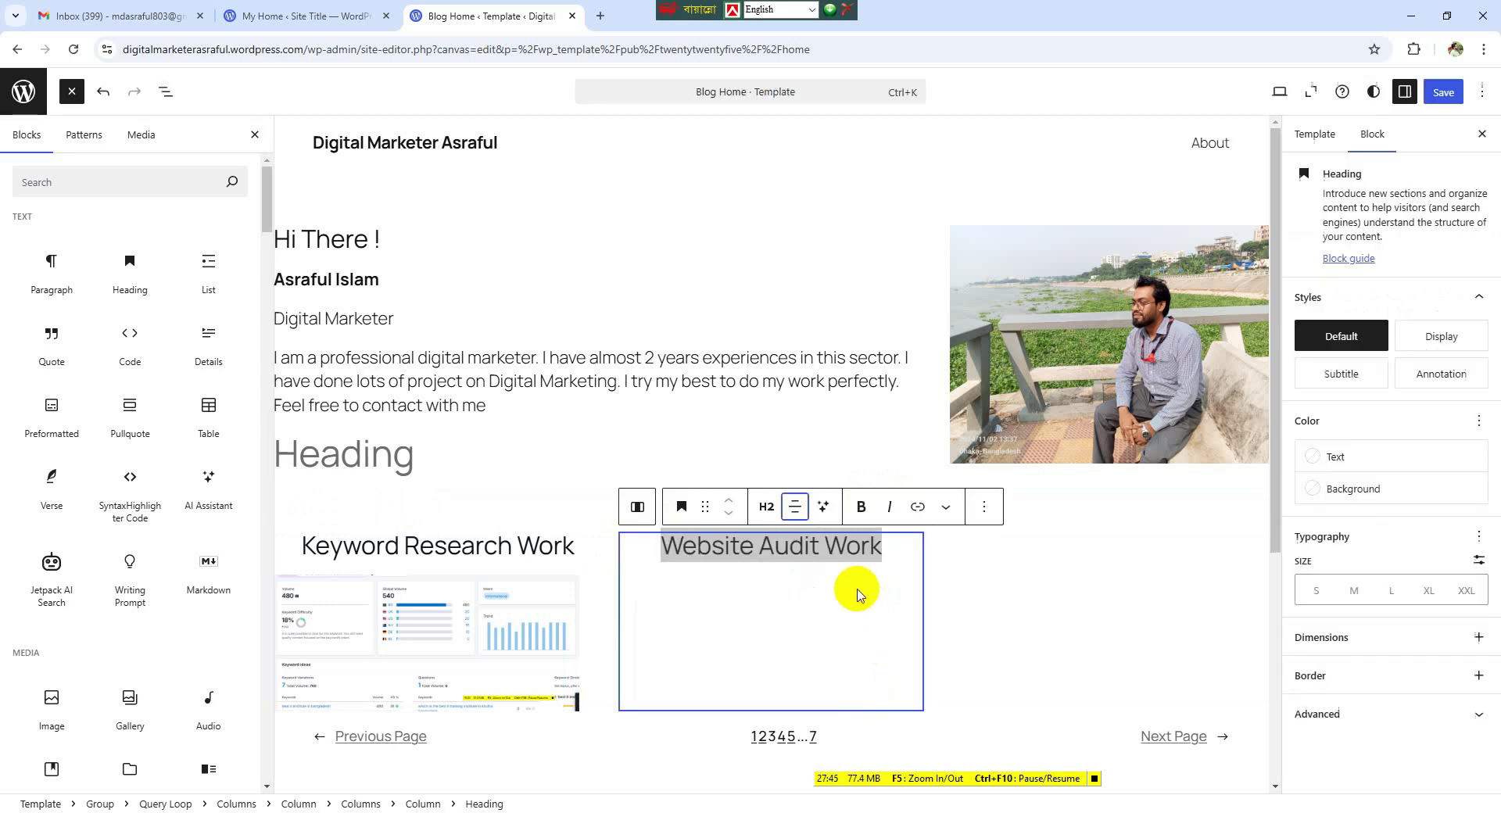
- Add an Image block below the "Website Audit Work" heading and upload "keyword research.png" from the Desktop's website folder
left_click(752, 631)
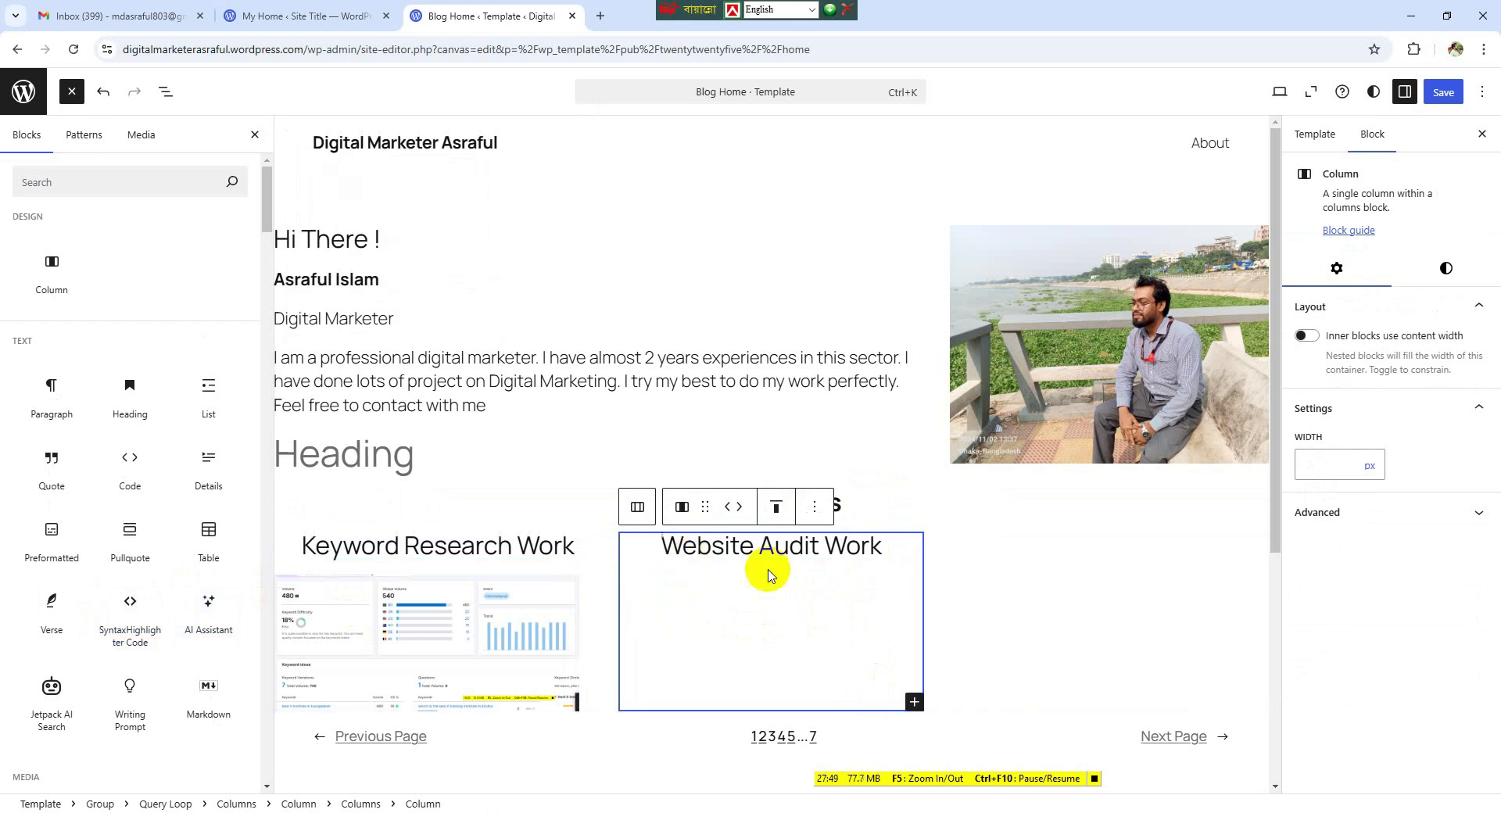
scroll(43, 704, "down", 1)
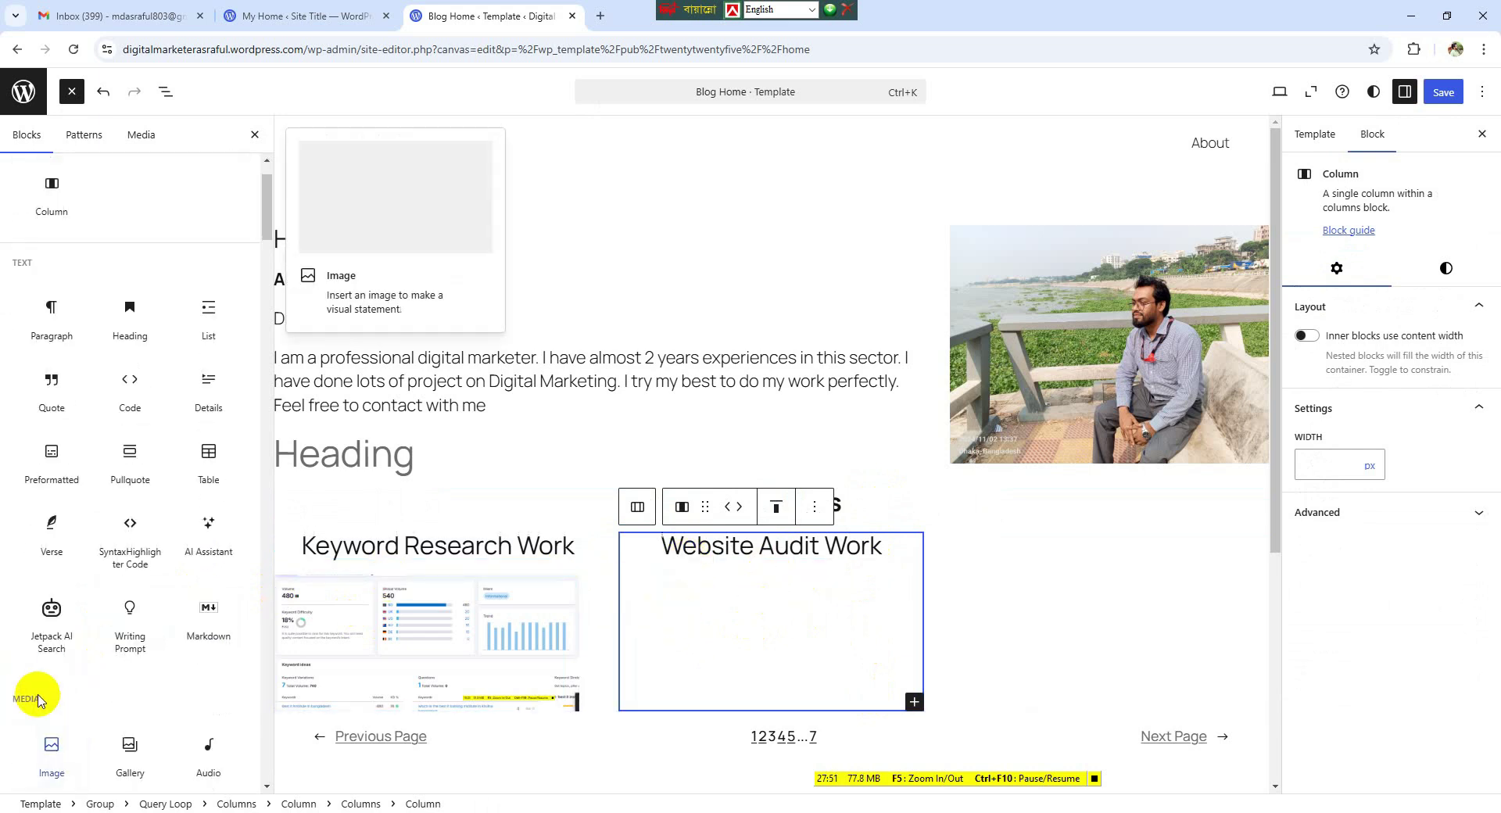
left_click(52, 739)
left_click_drag(69, 739, 763, 596)
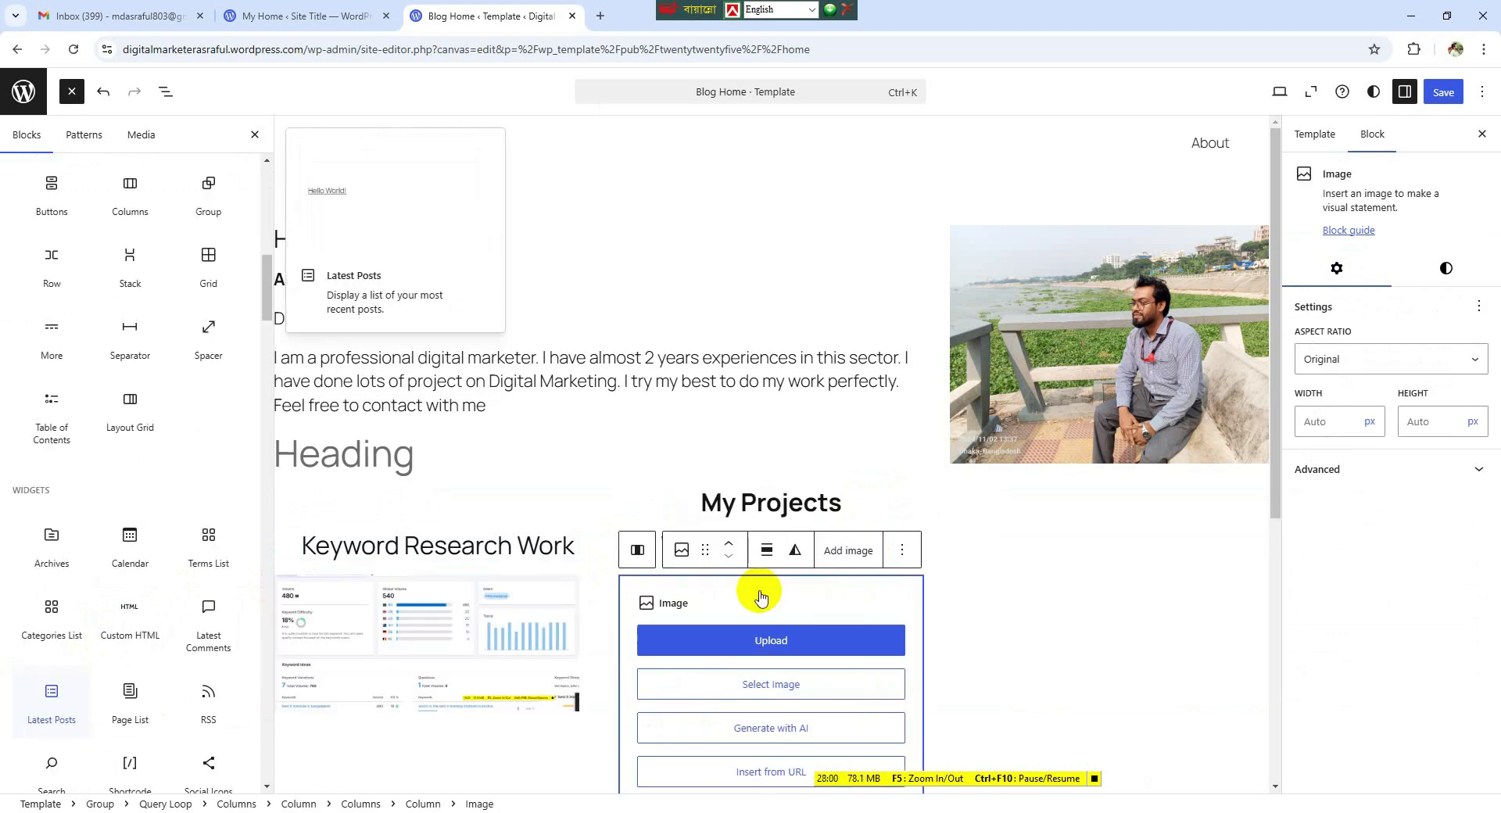
left_click(778, 643)
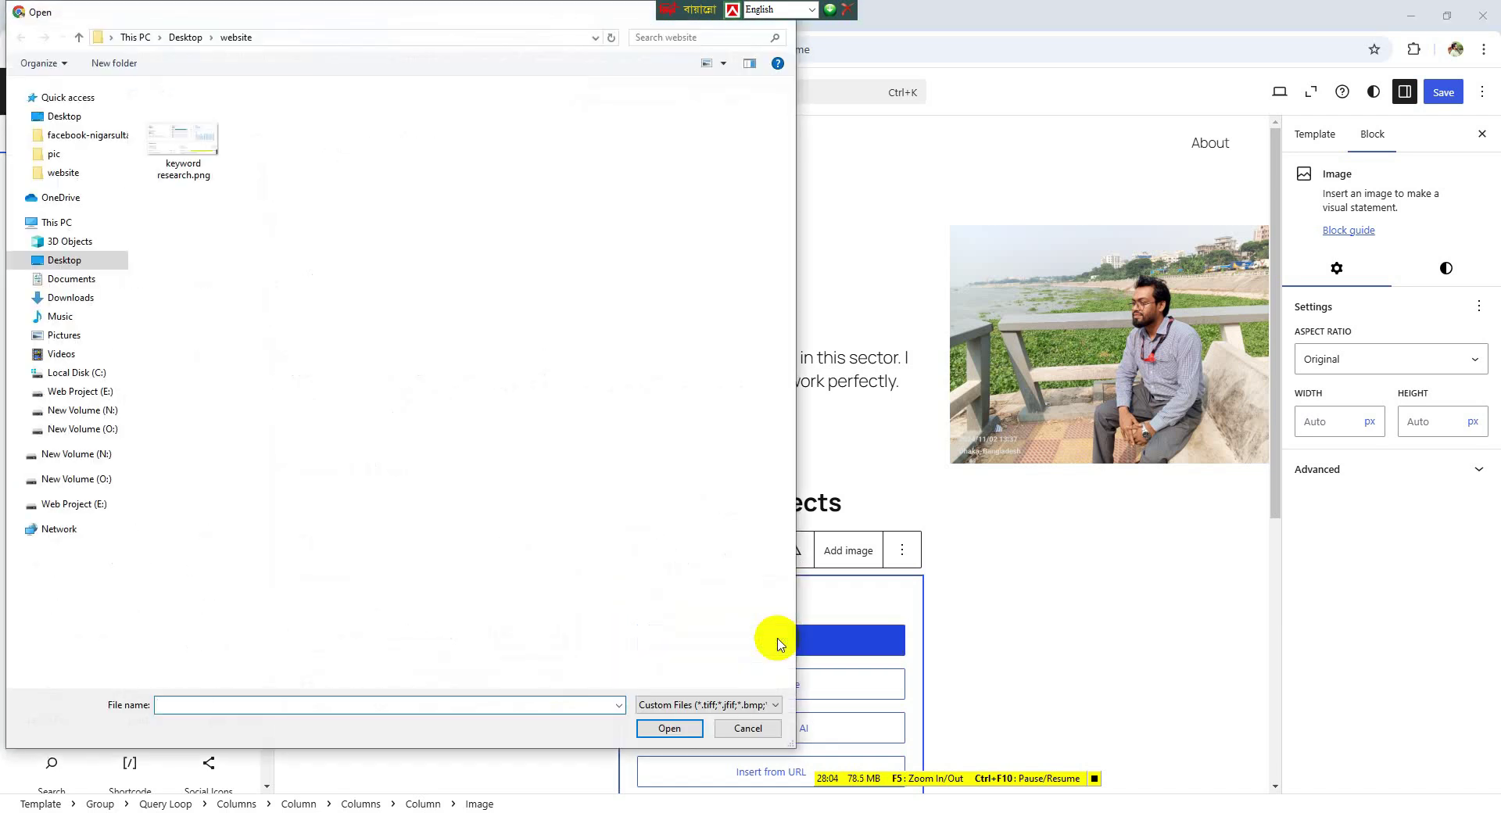
left_click(203, 144)
left_click(676, 728)
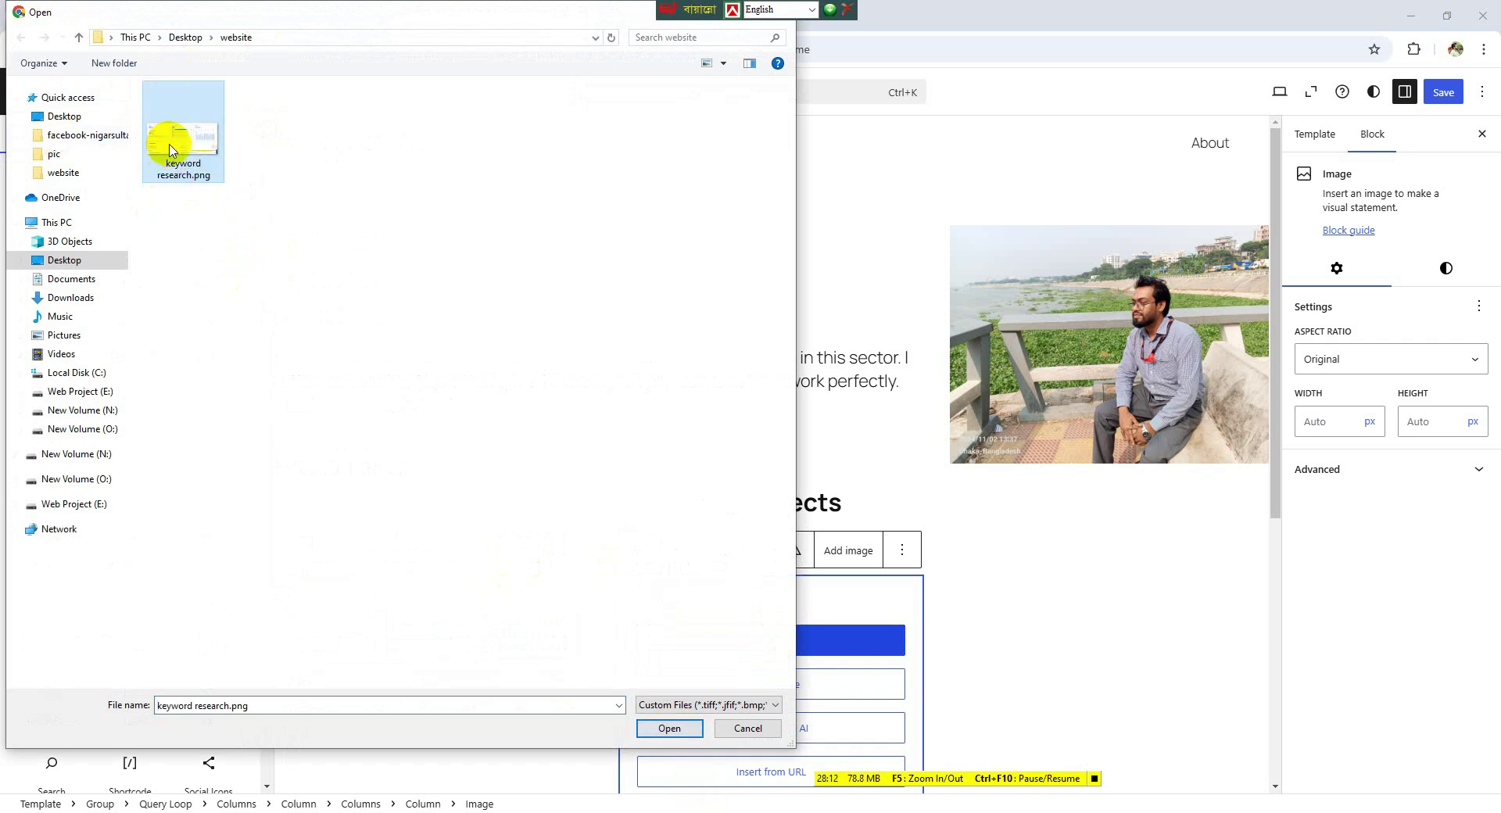
left_click(671, 728)
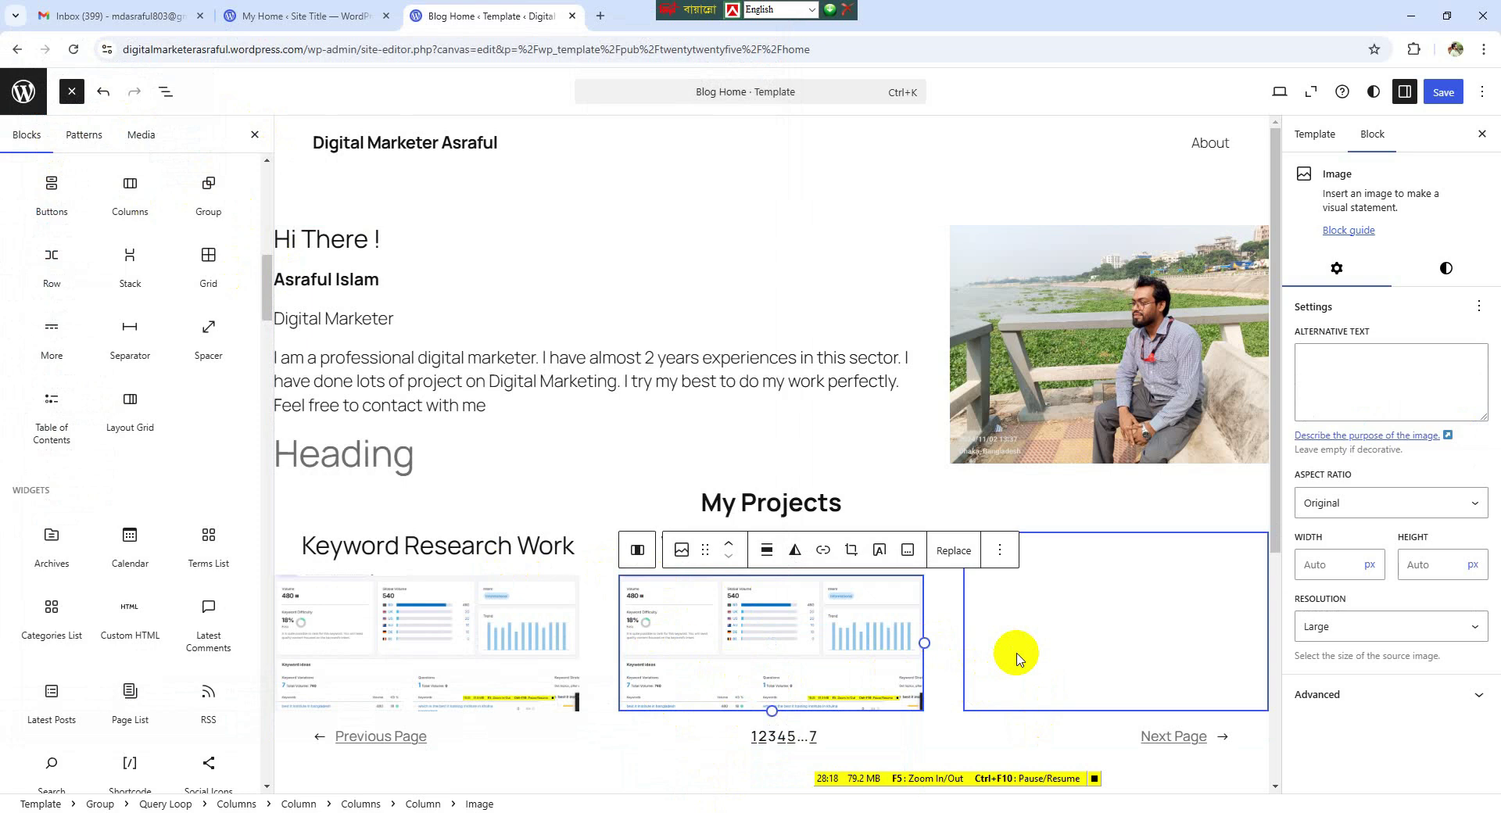
- Insert a Heading block in the third column under "My Projects" with the text "Facebook Marketing"
left_click(982, 569)
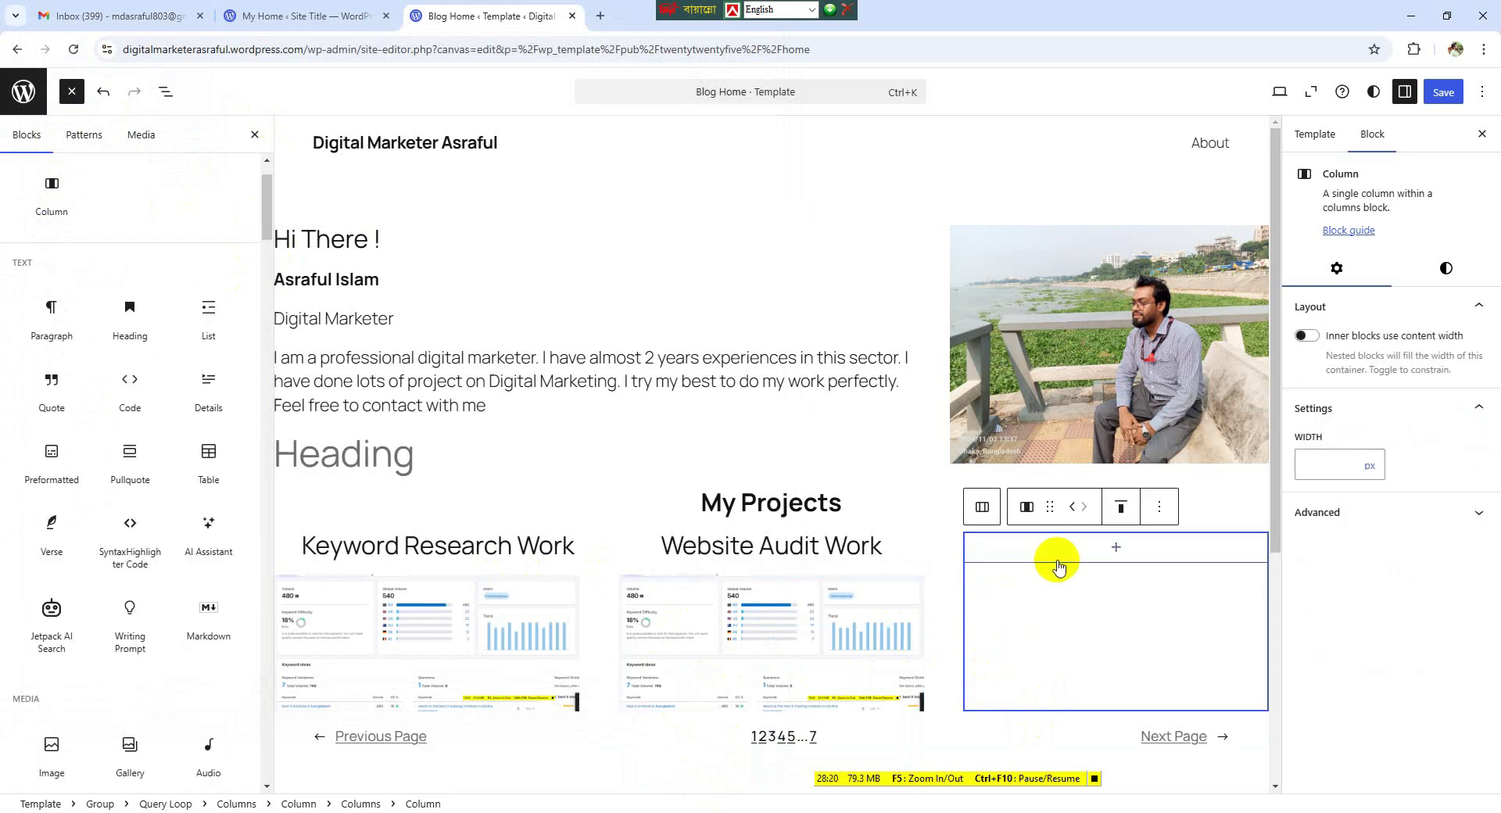
left_click(1129, 549)
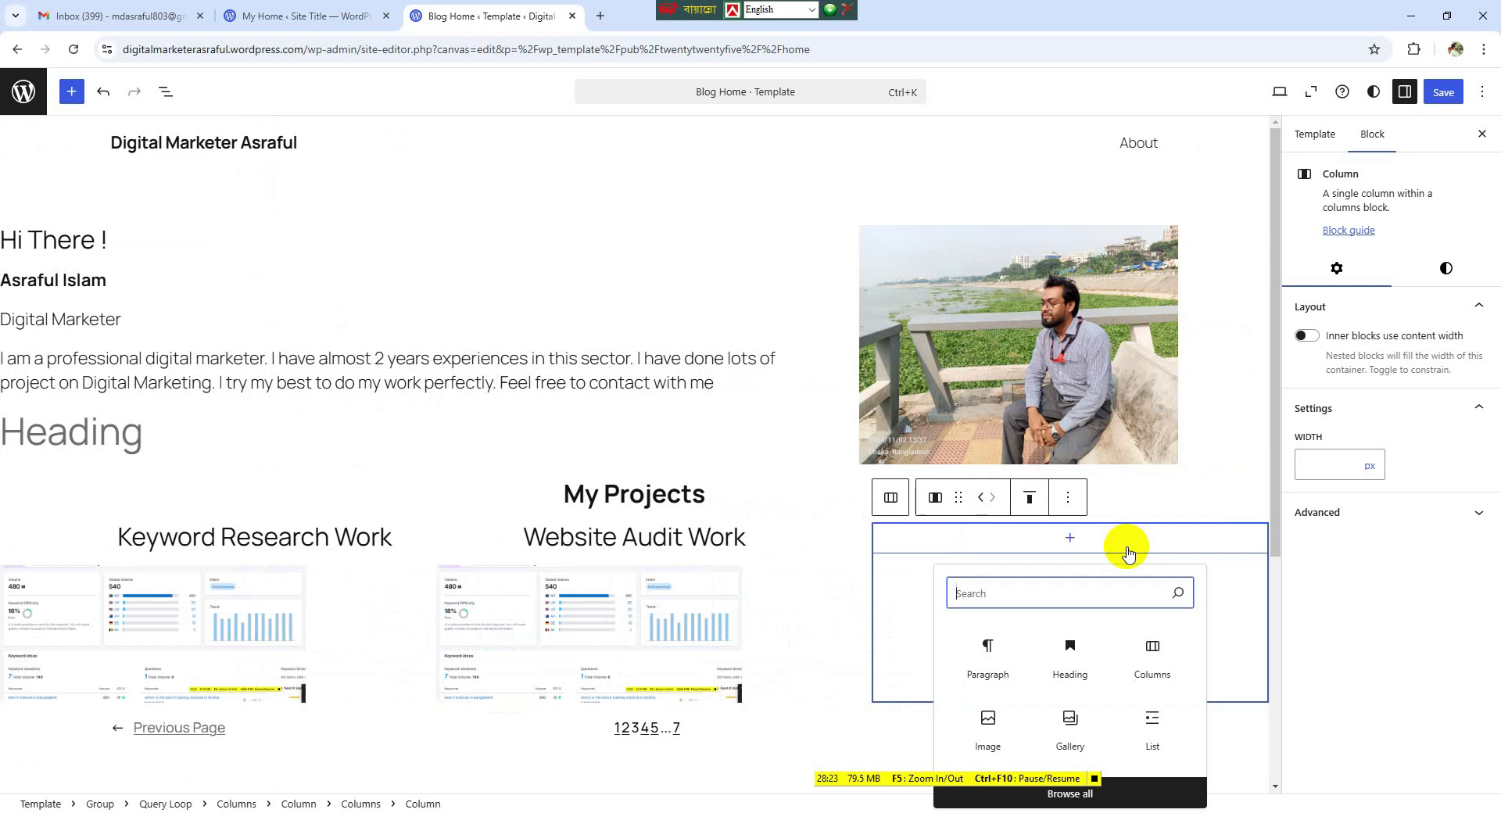
left_click(1070, 660)
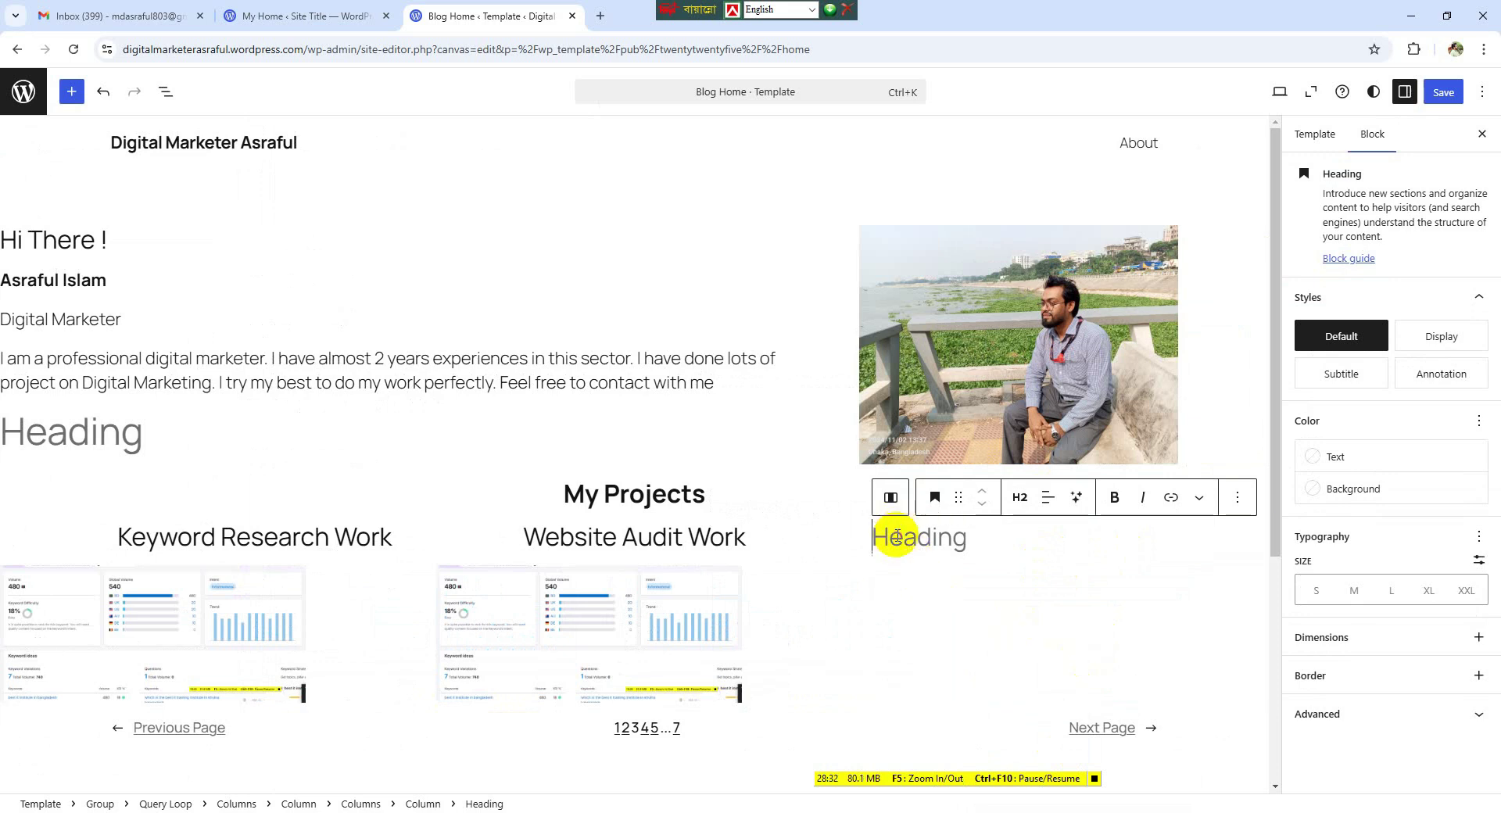
type("Facebook Marketing")
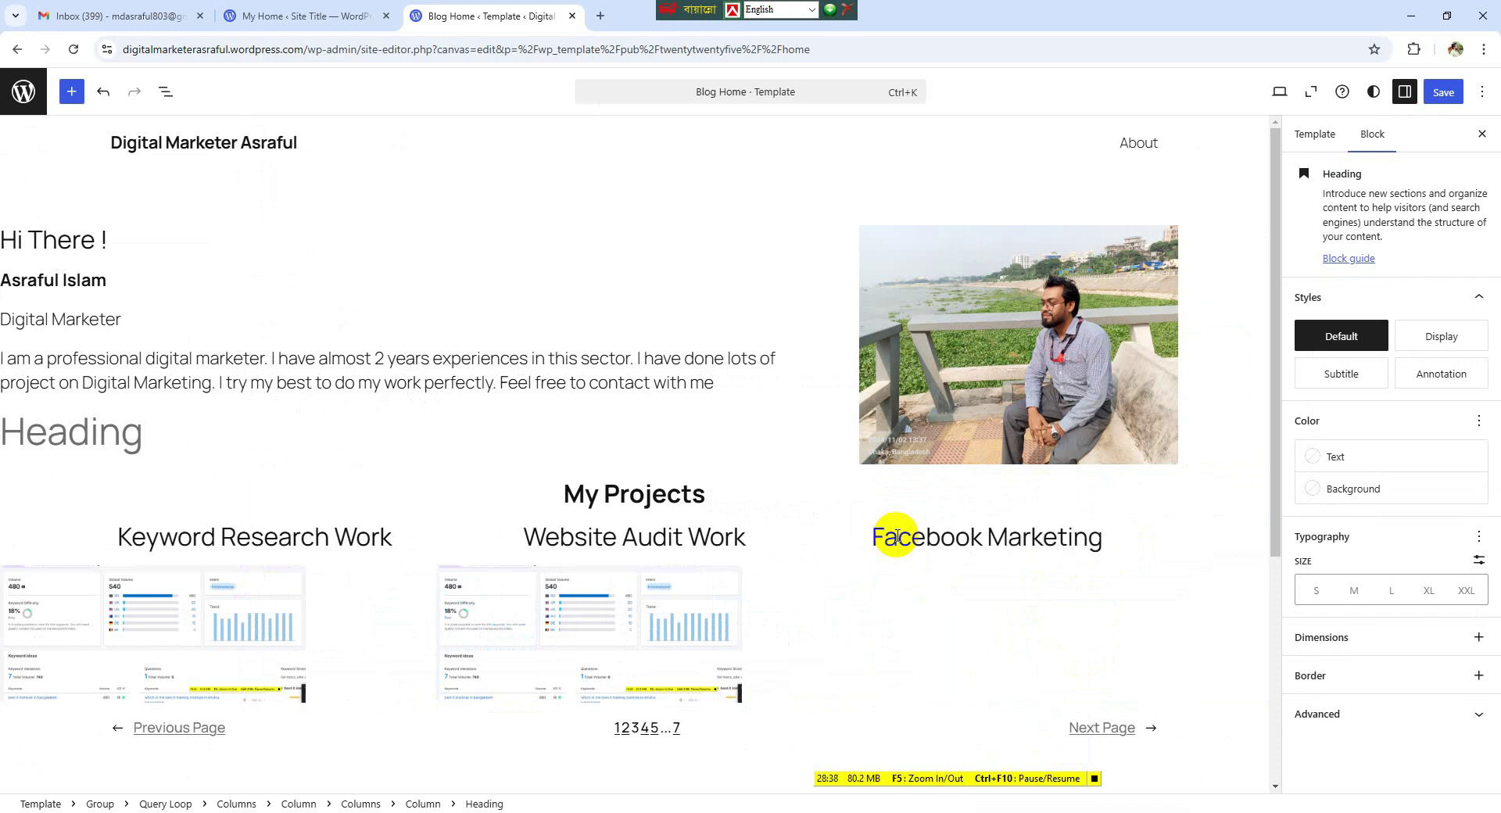
- Center the "Facebook Marketing" heading in its column
left_click_drag(1106, 536, 865, 536)
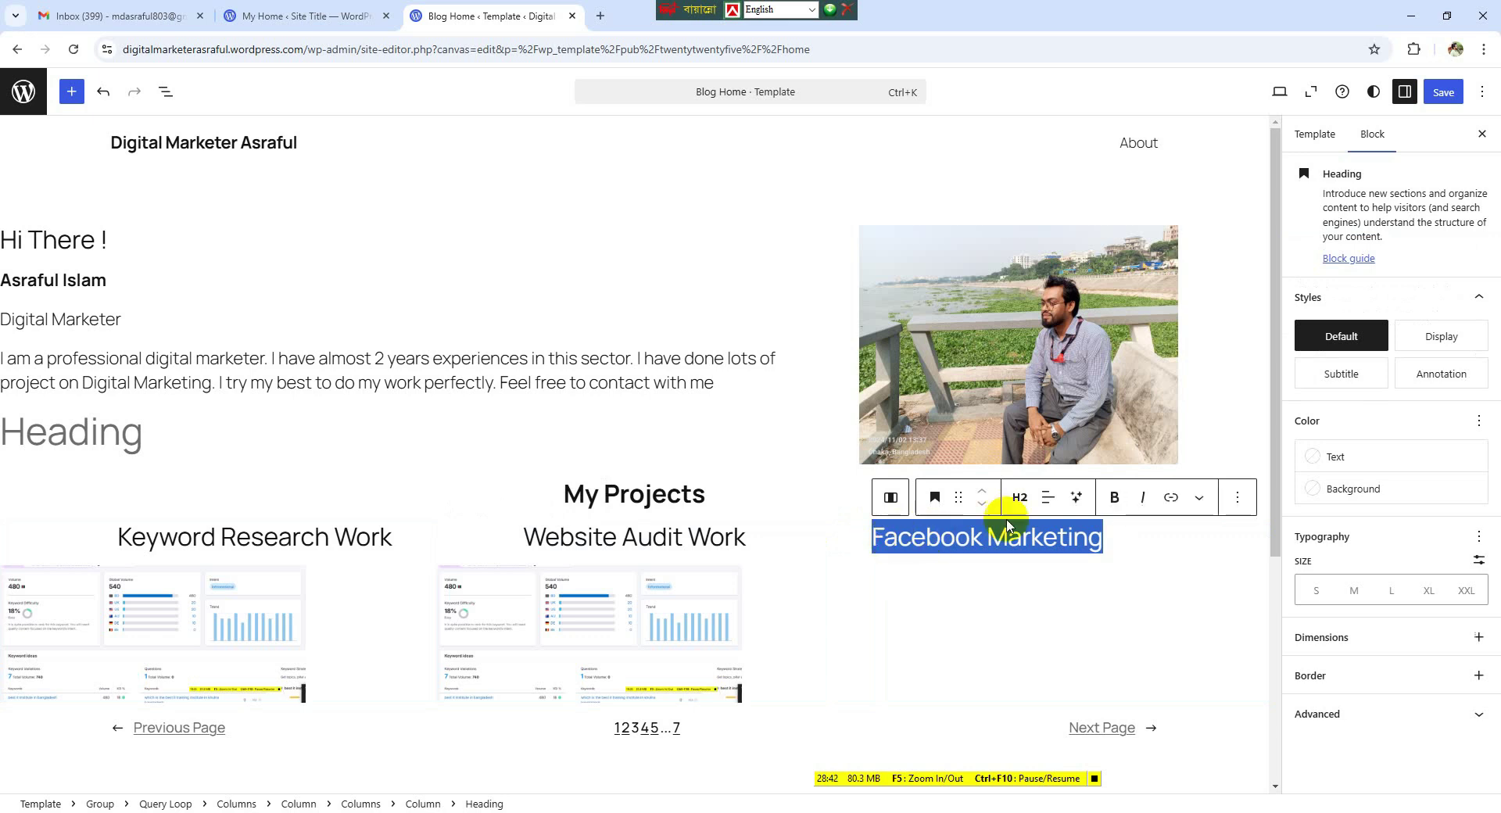
left_click(1047, 497)
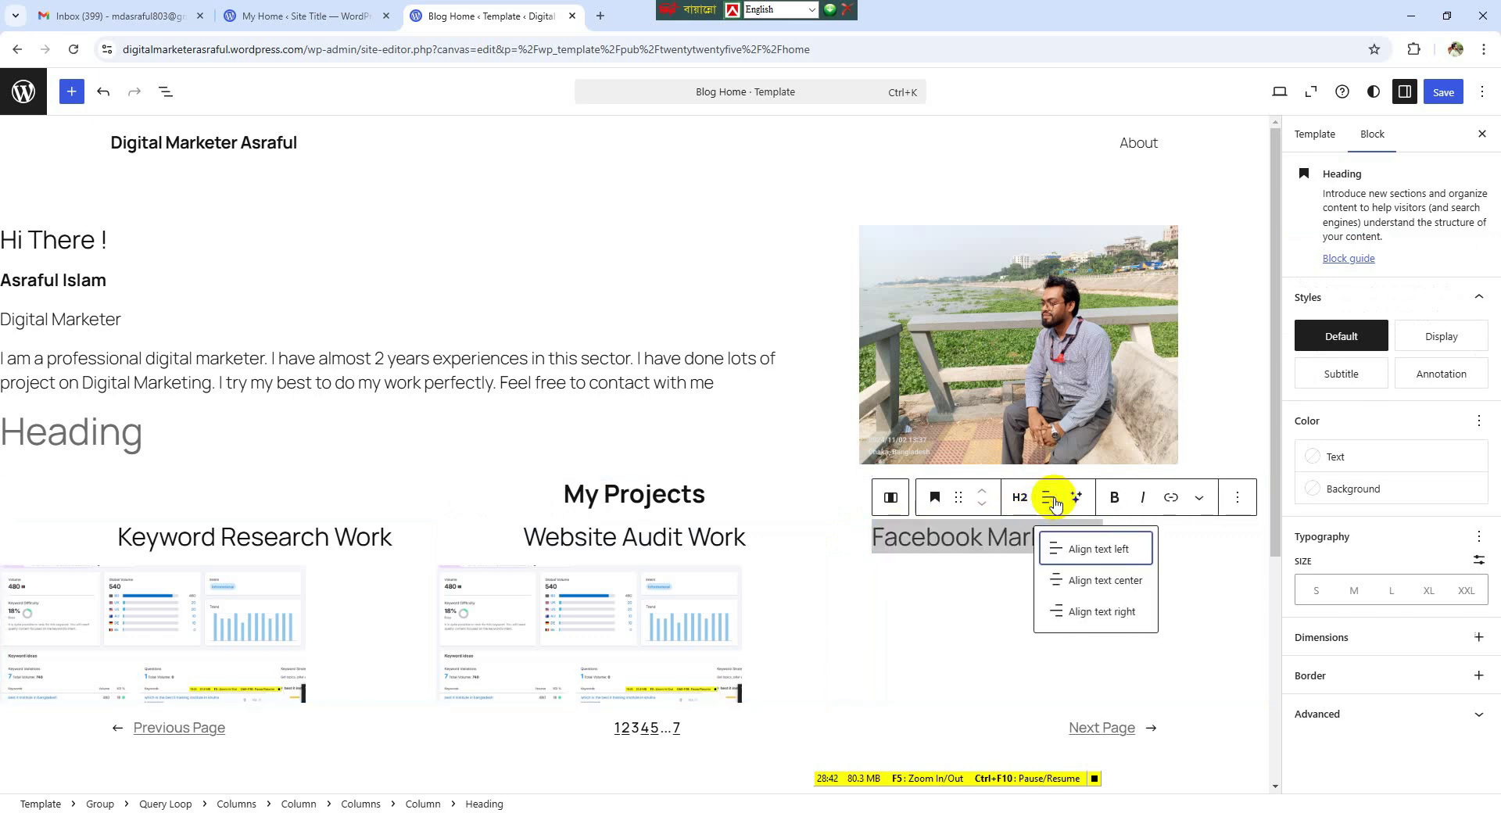
left_click(1131, 588)
- Center the "Facebook Marketing" heading text and add an Image block below it in the third column
left_click(1054, 617)
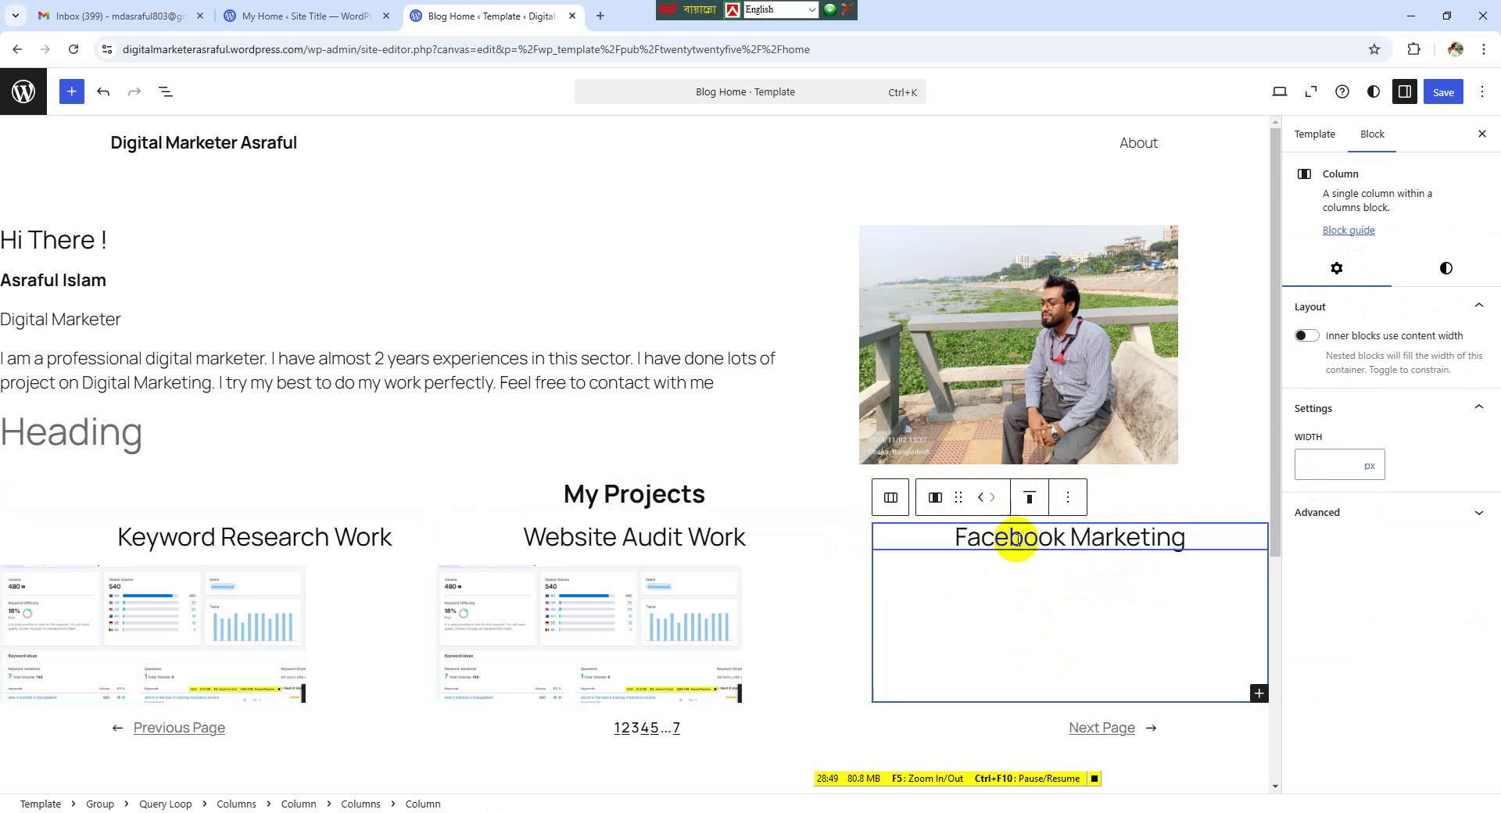
left_click(1016, 538)
left_click(1119, 586)
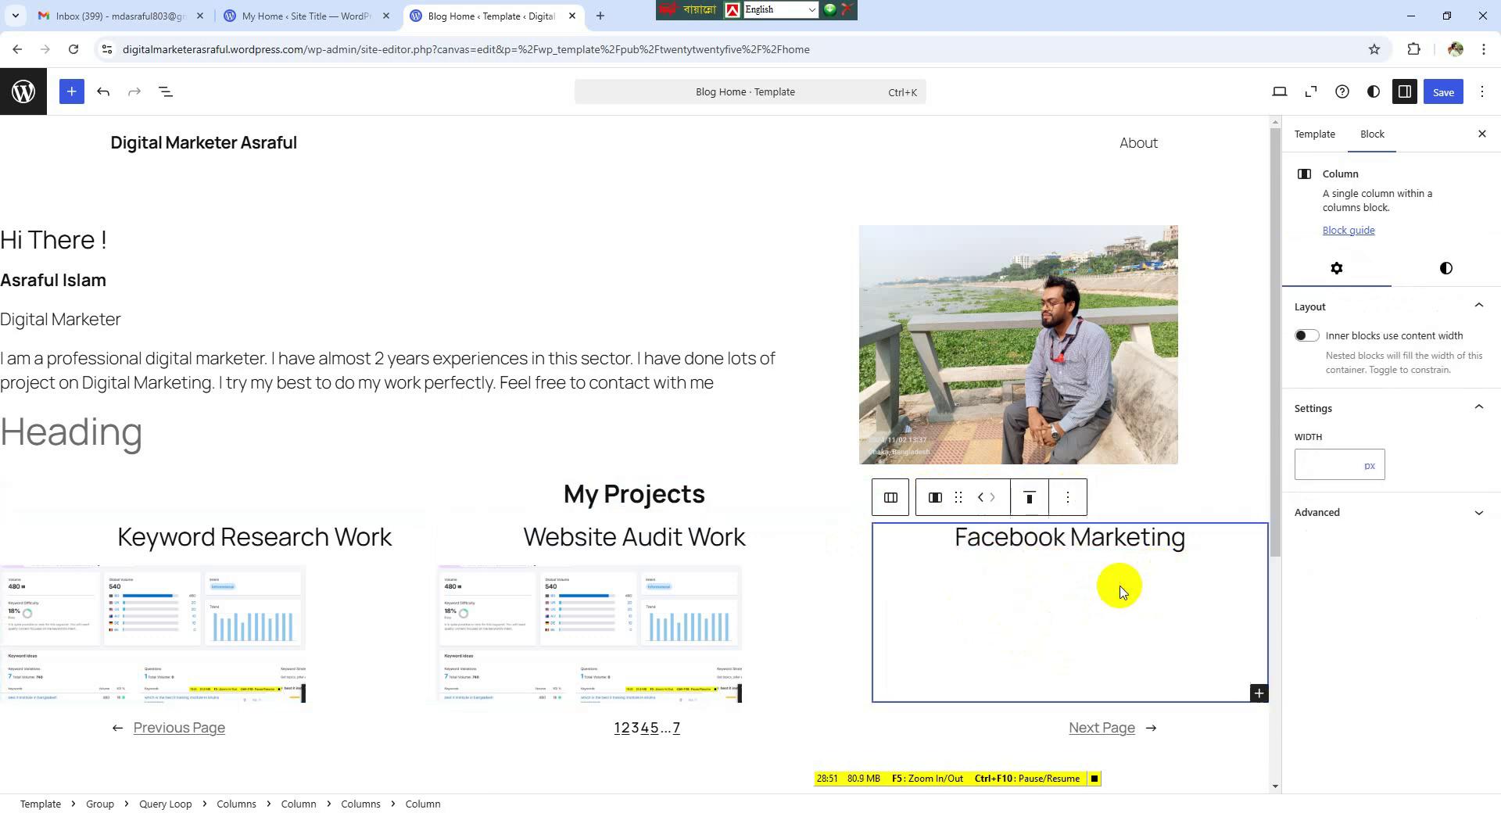
left_click(1156, 546)
left_click(1095, 781)
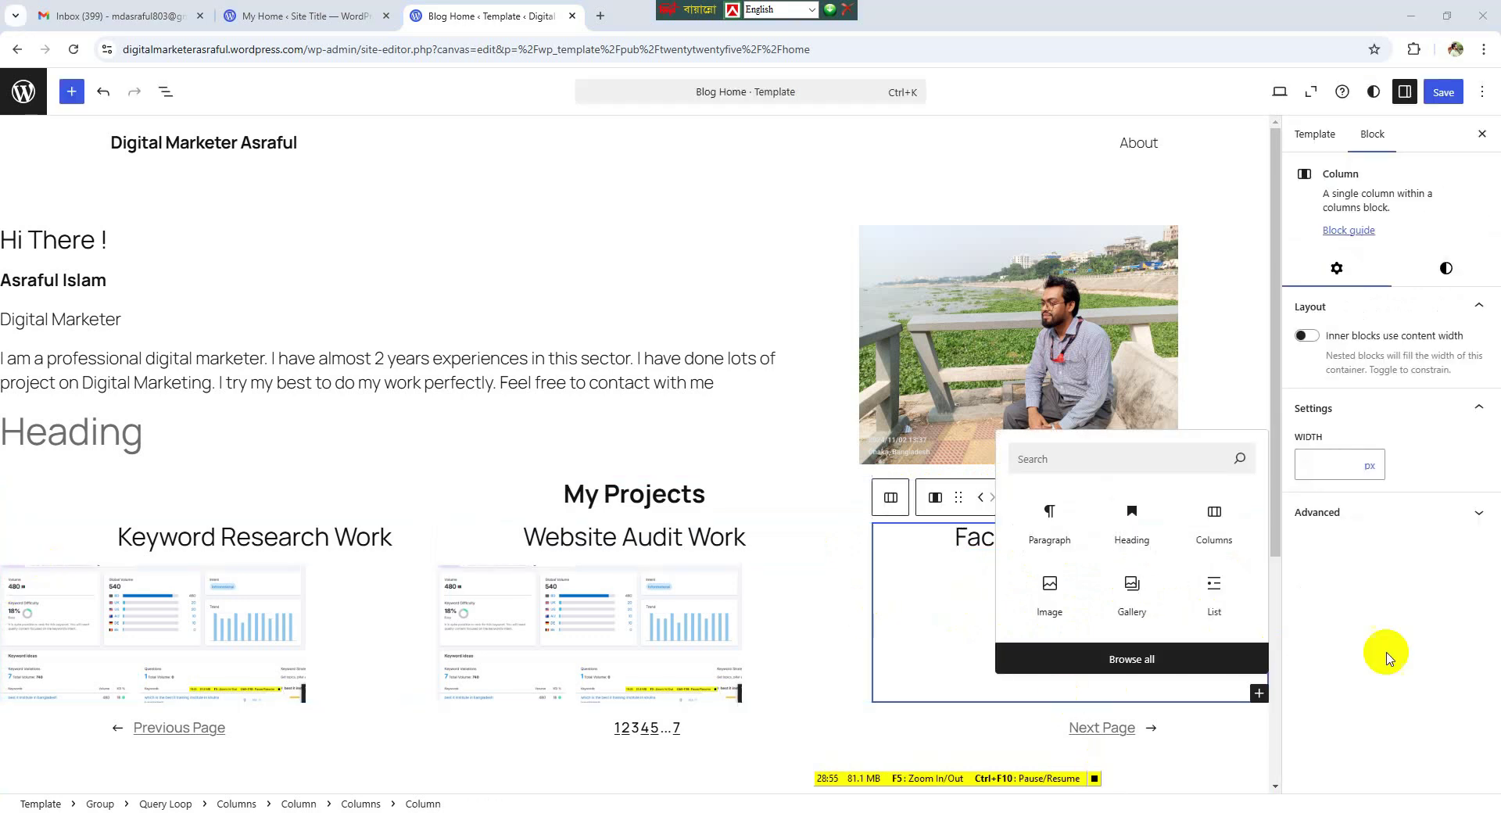
left_click(938, 626)
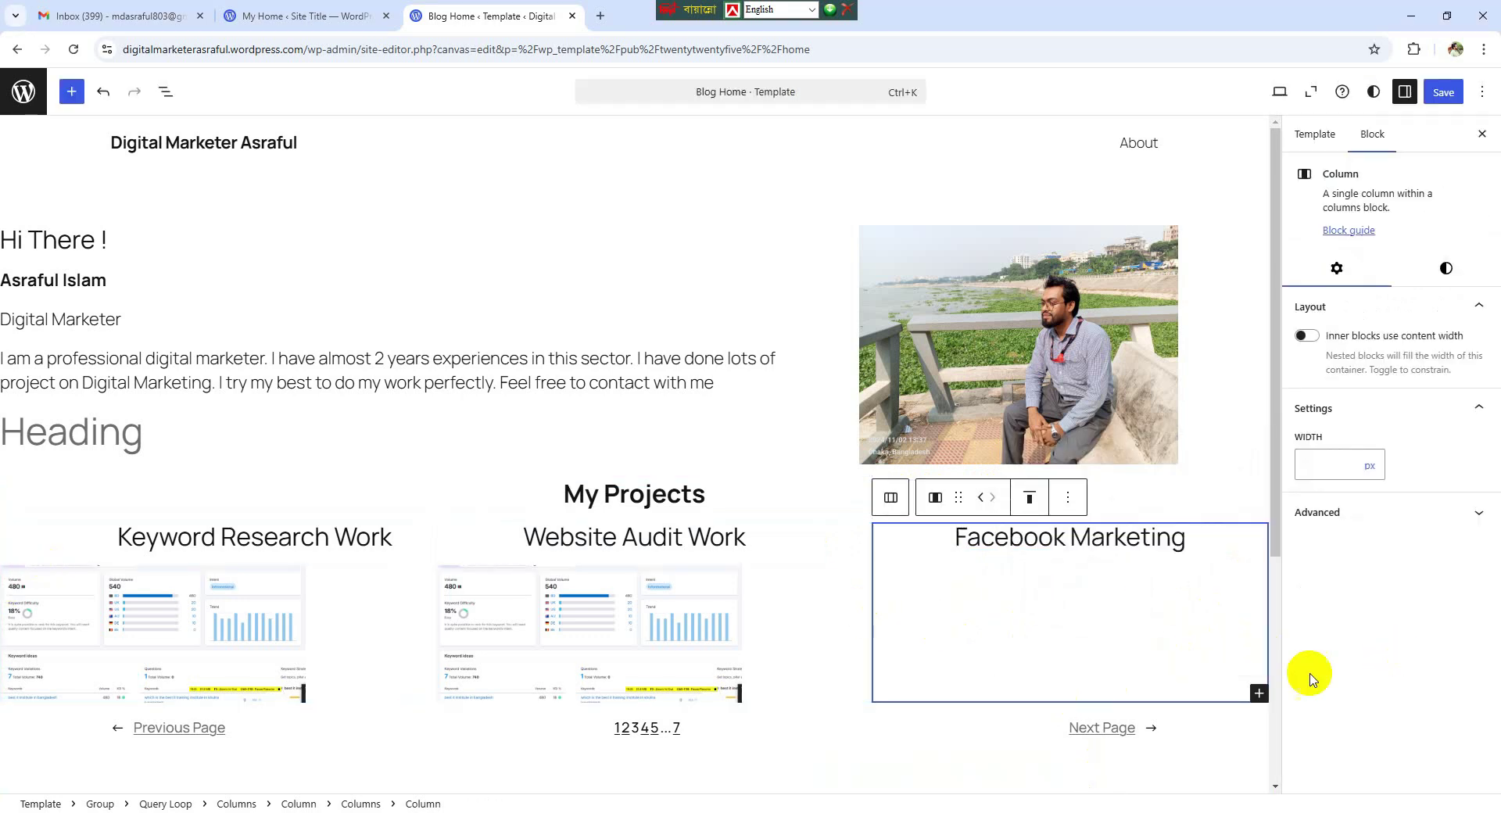
left_click(1258, 694)
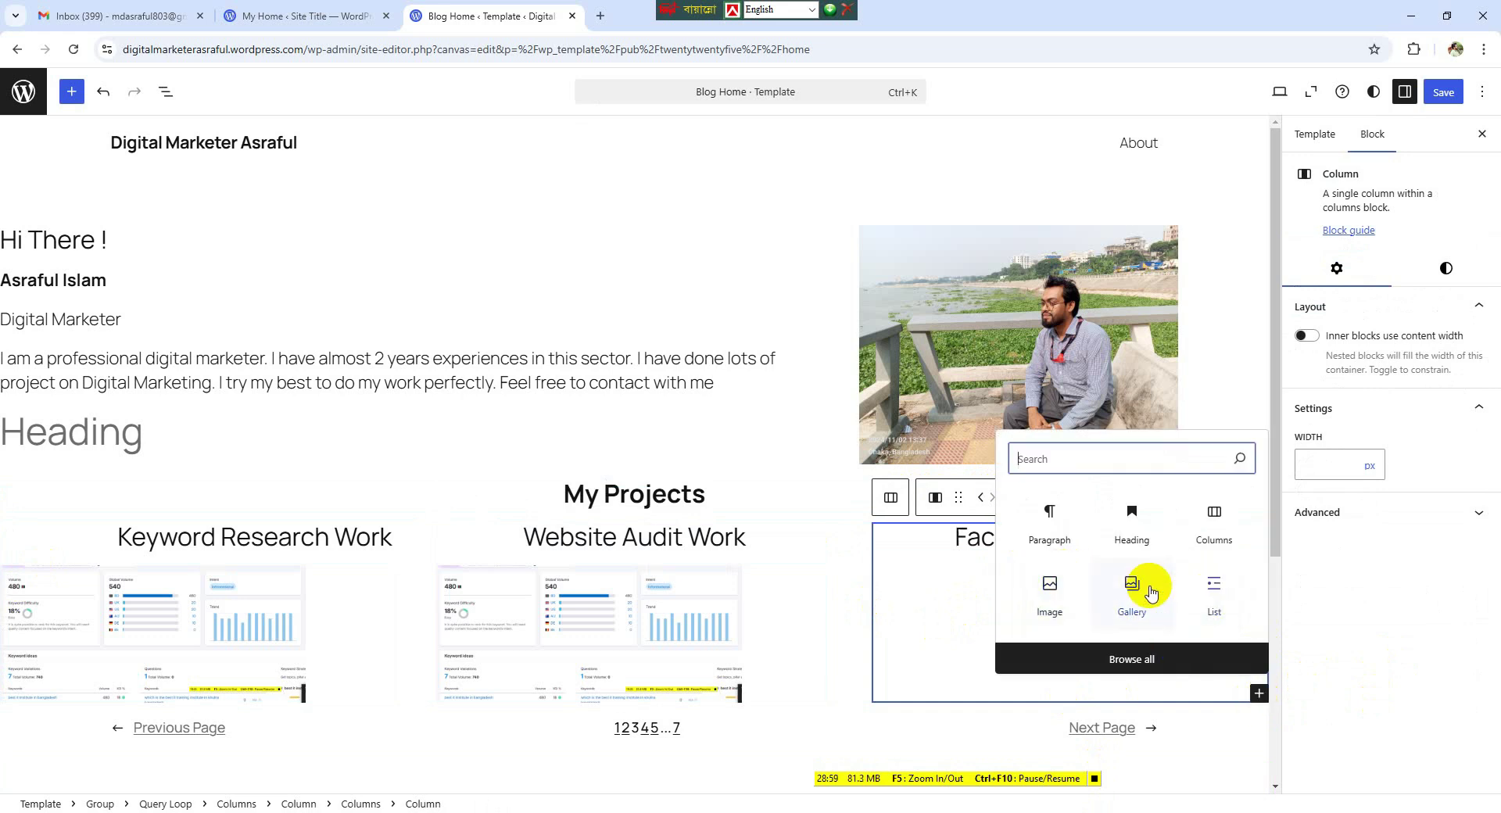
left_click(1134, 659)
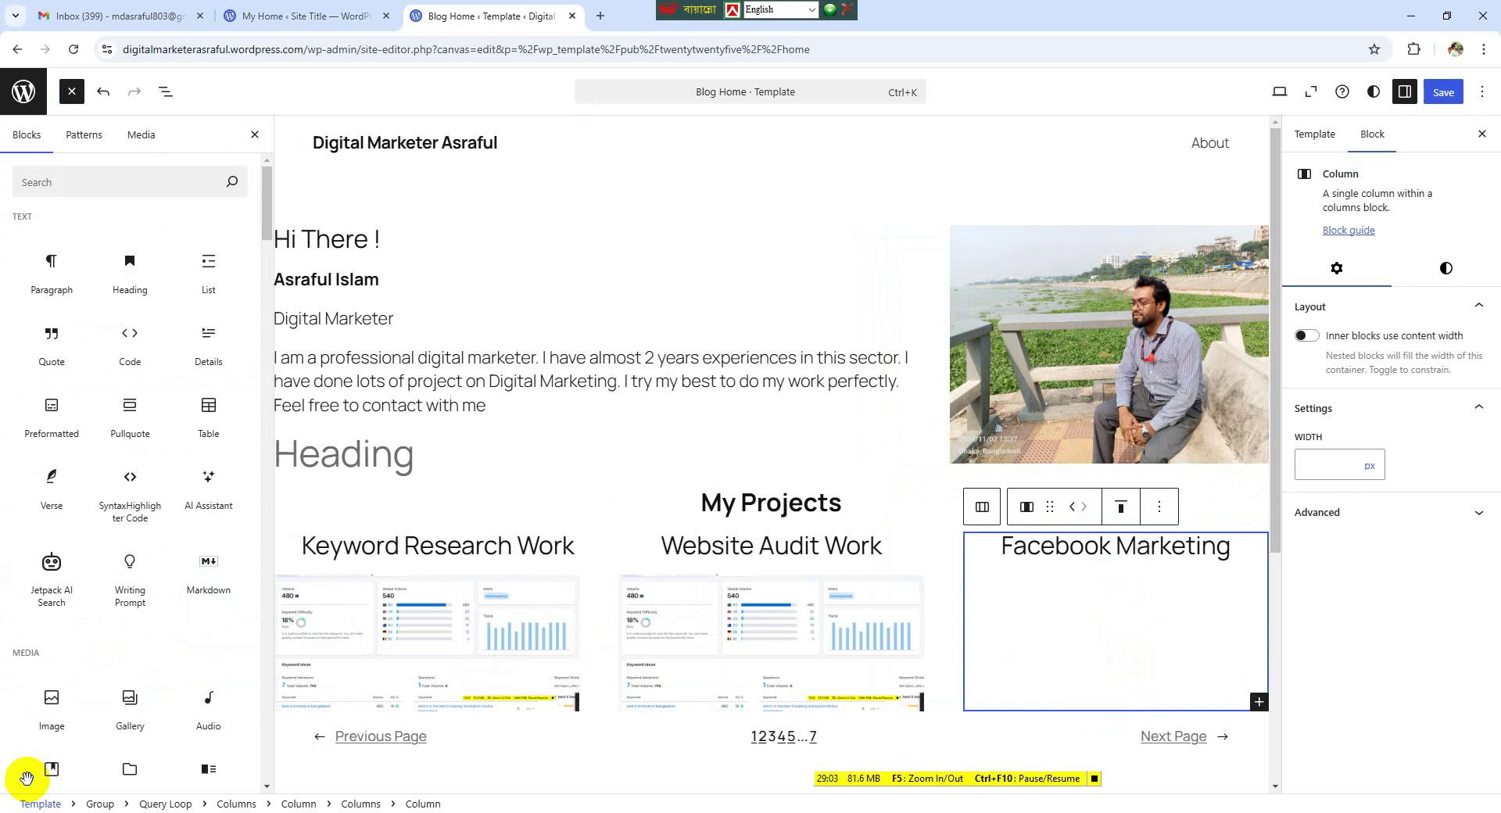
scroll(93, 625, "down", 1)
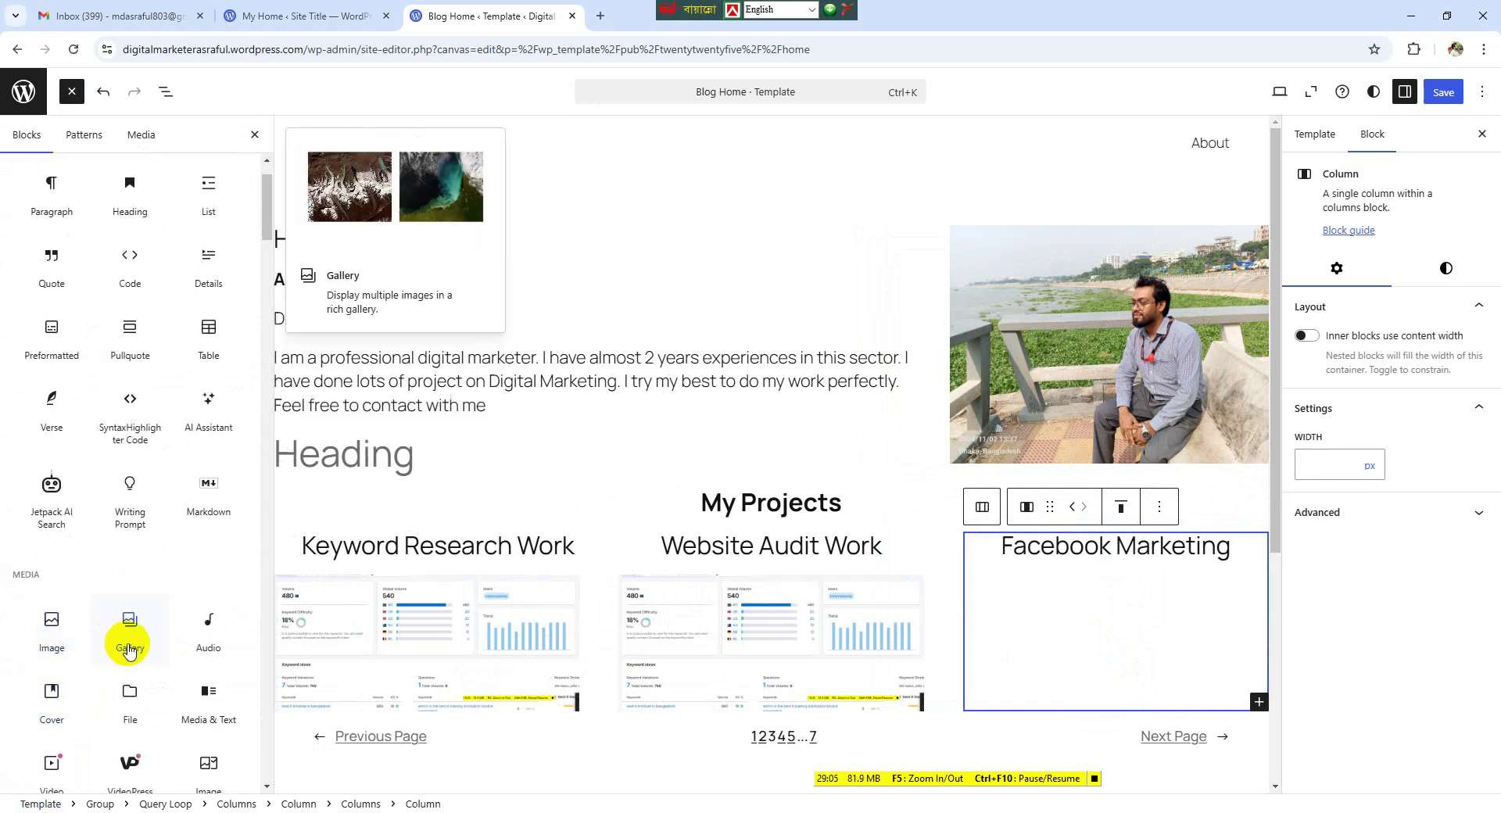
left_click_drag(47, 635, 1091, 630)
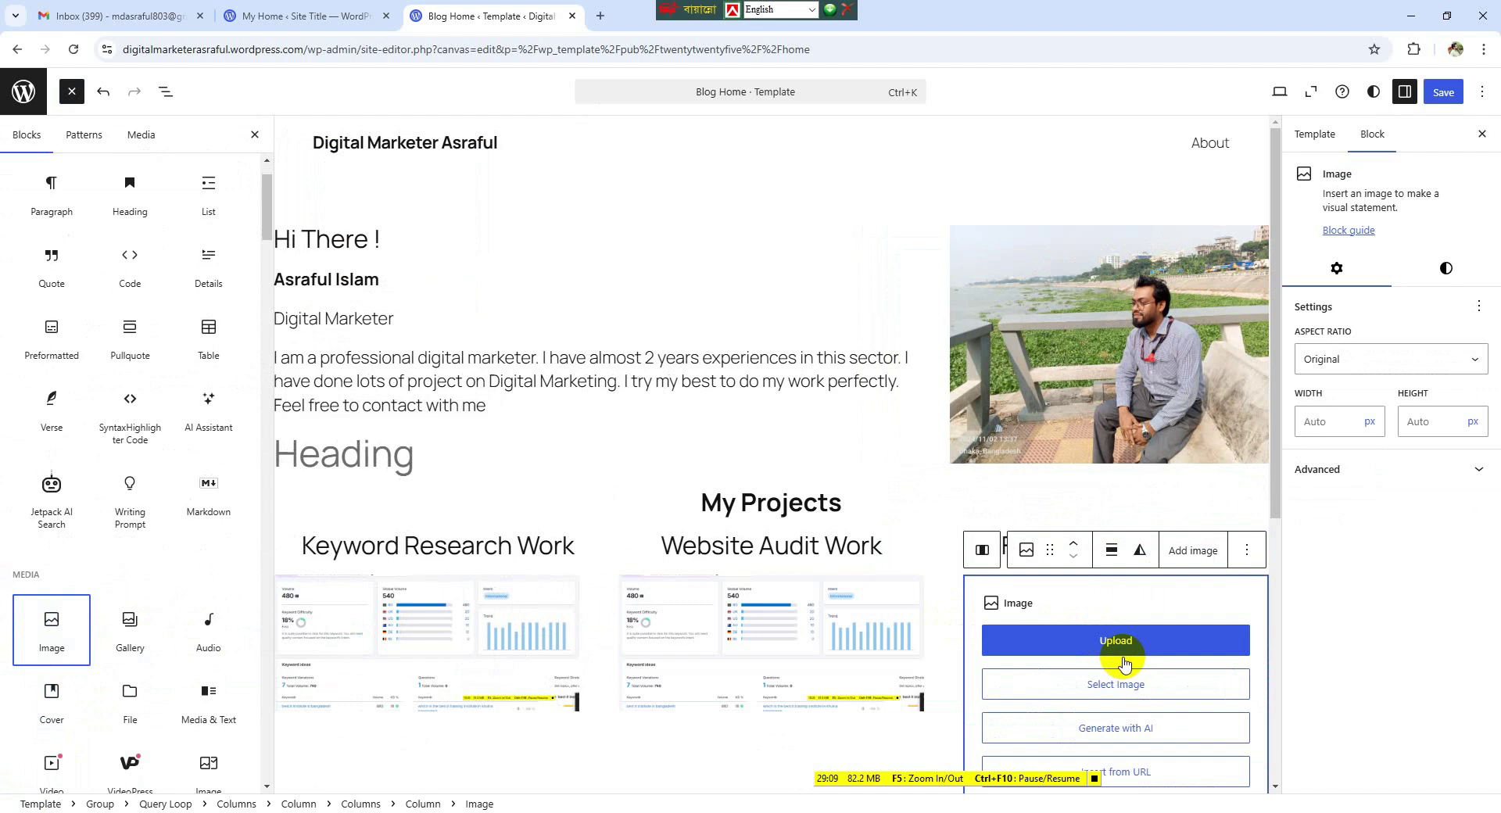
- Upload "keyword research.png" from the Desktop's website folder into the Image block under "Facebook Marketing"
left_click(1123, 657)
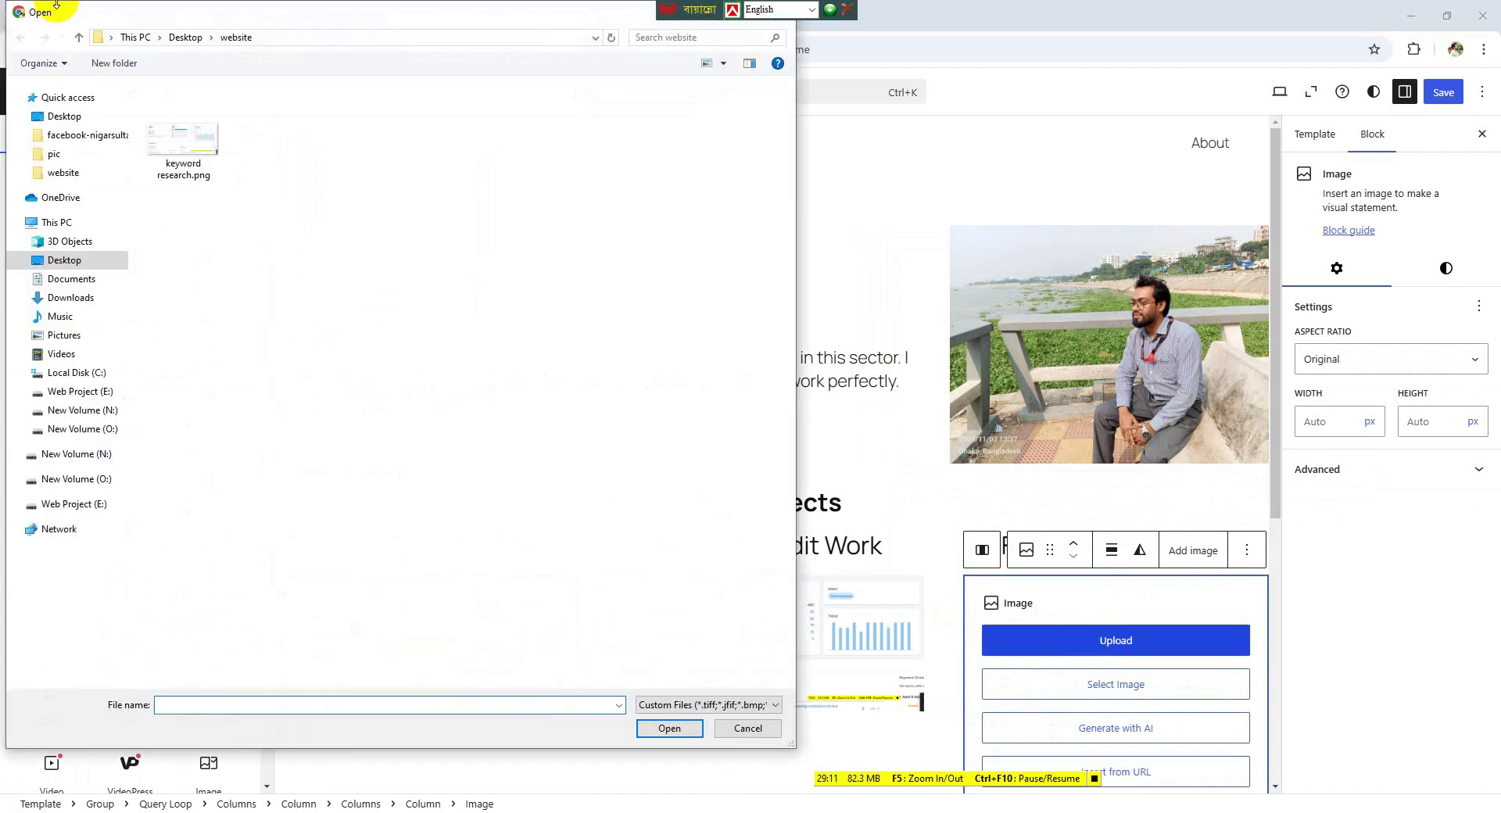
left_click(176, 43)
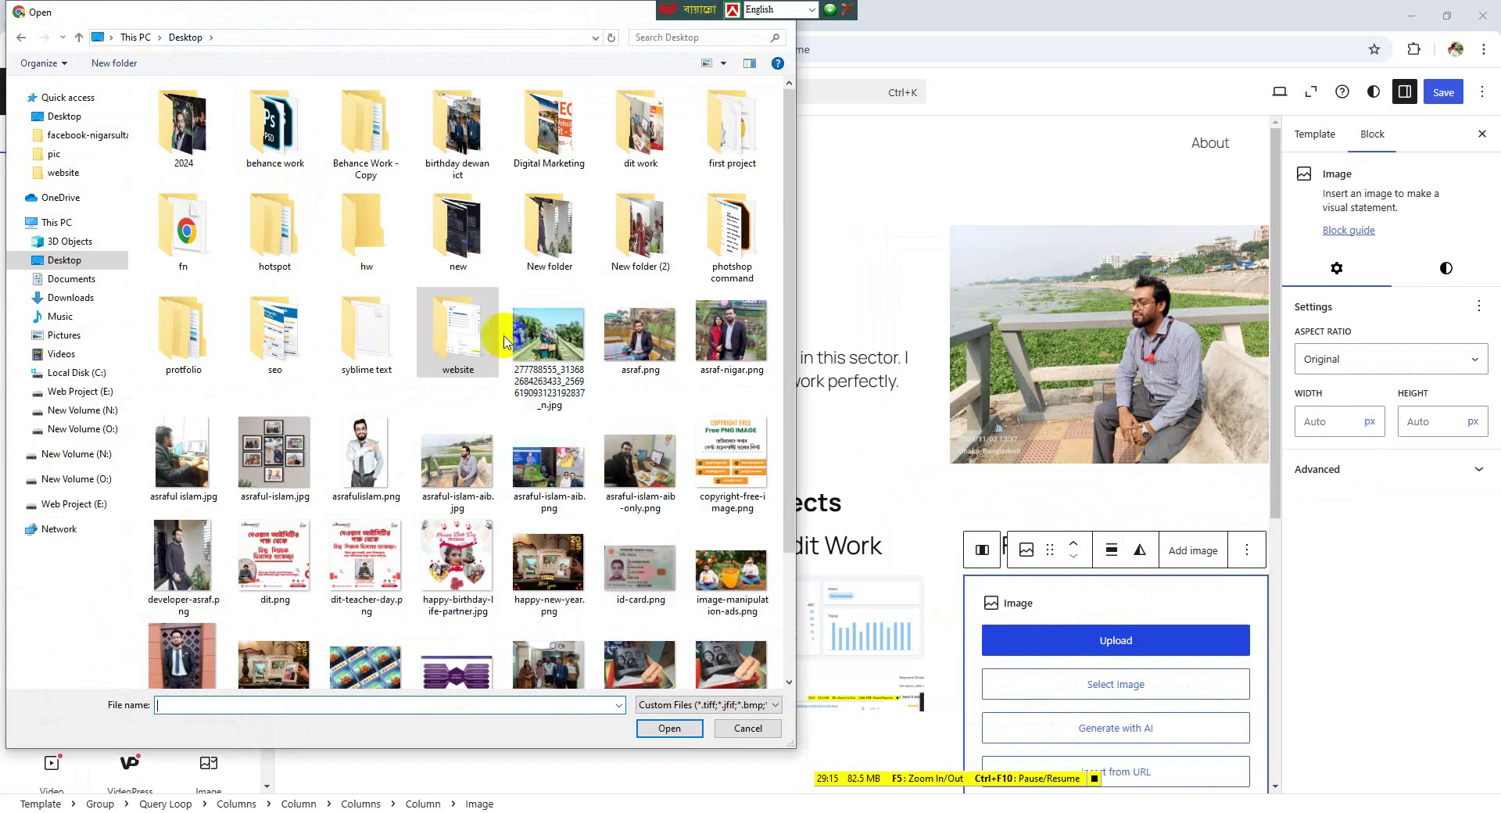
double_click(459, 332)
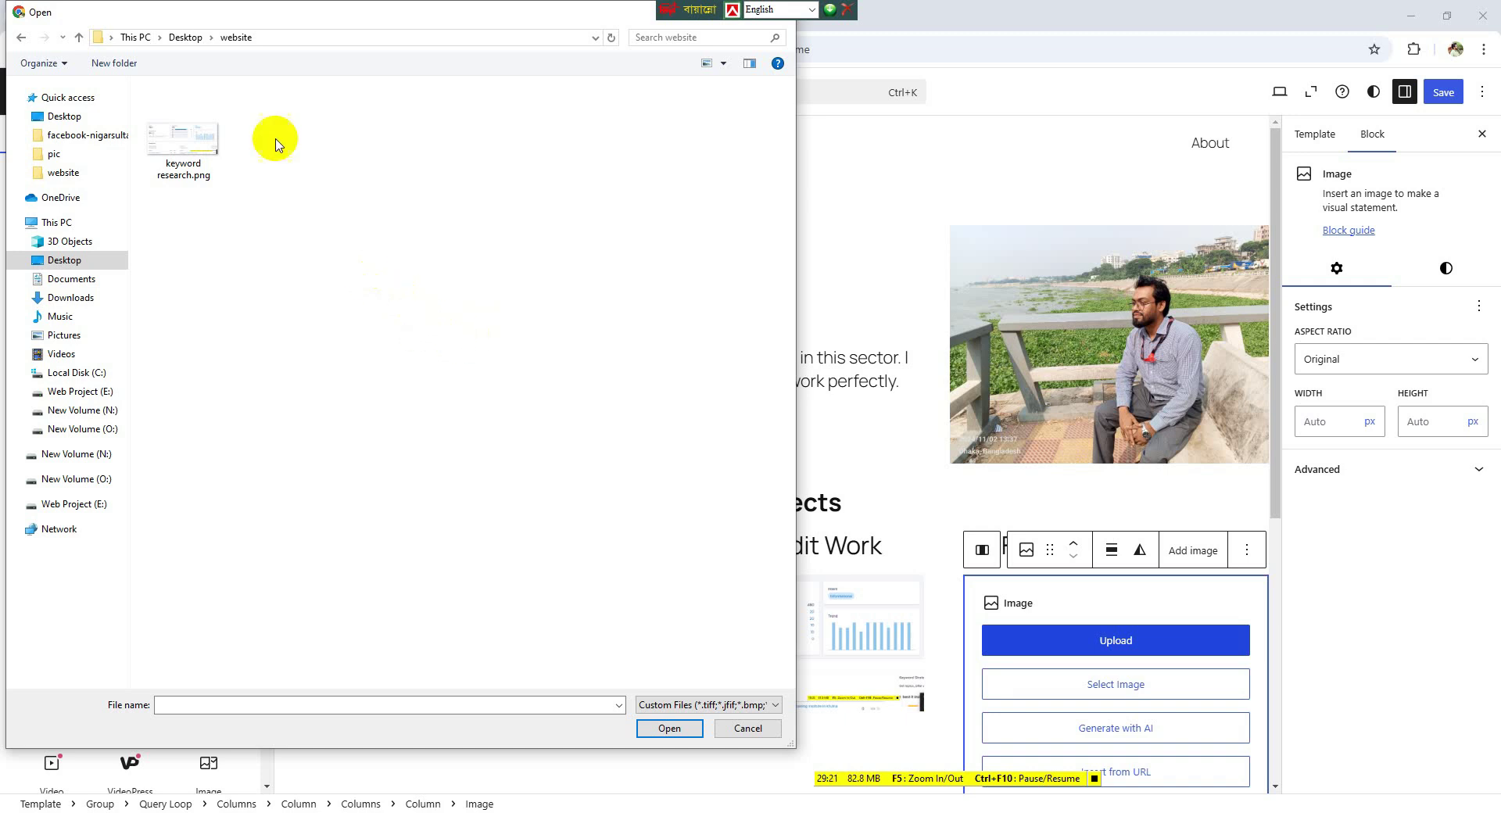
left_click(201, 146)
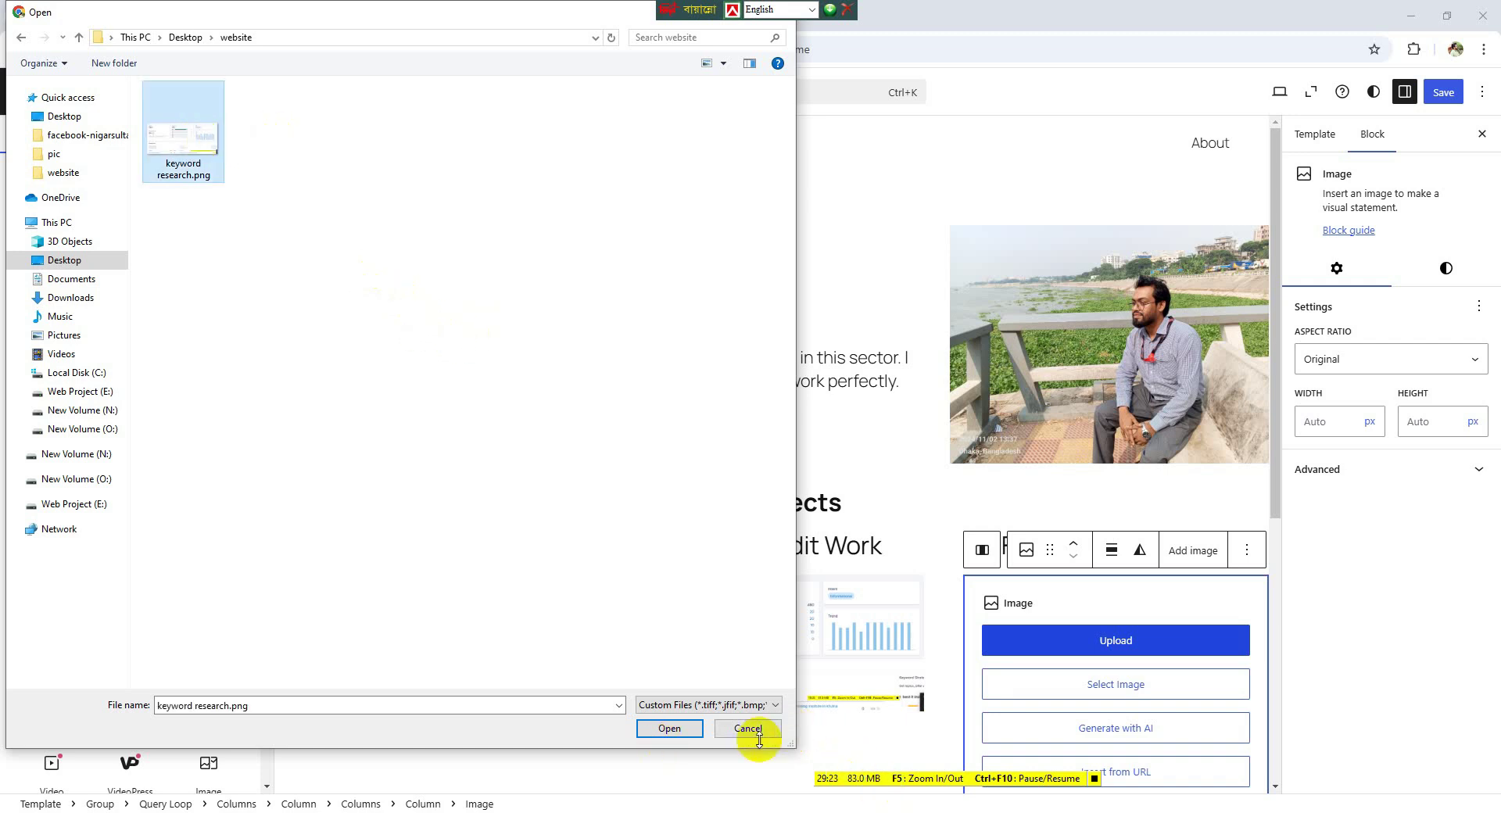
left_click(692, 734)
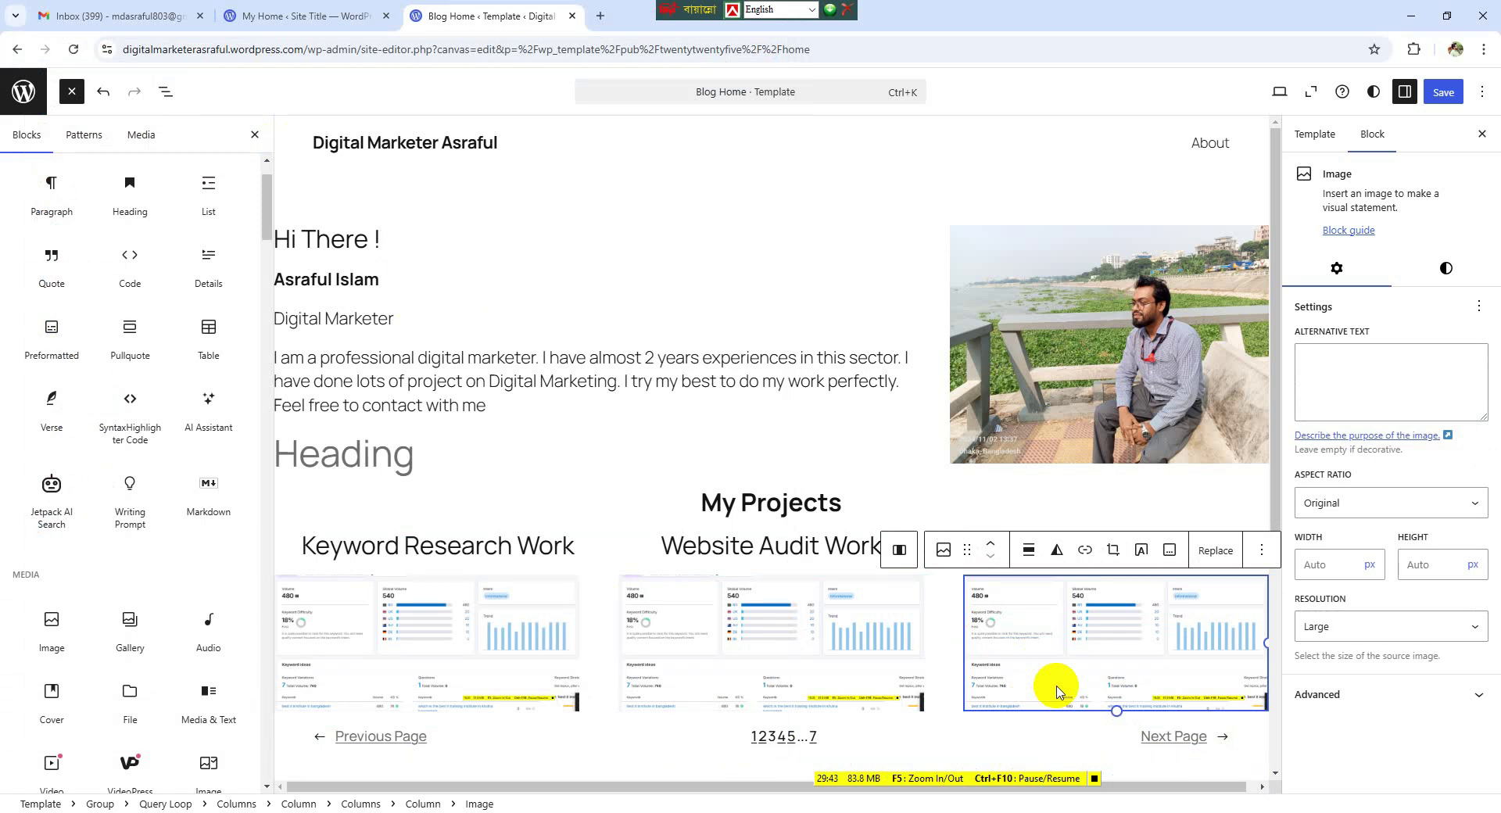
- Duplicate the whole three-column block of headings and images under "My Projects"
scroll(938, 649, "down", 2)
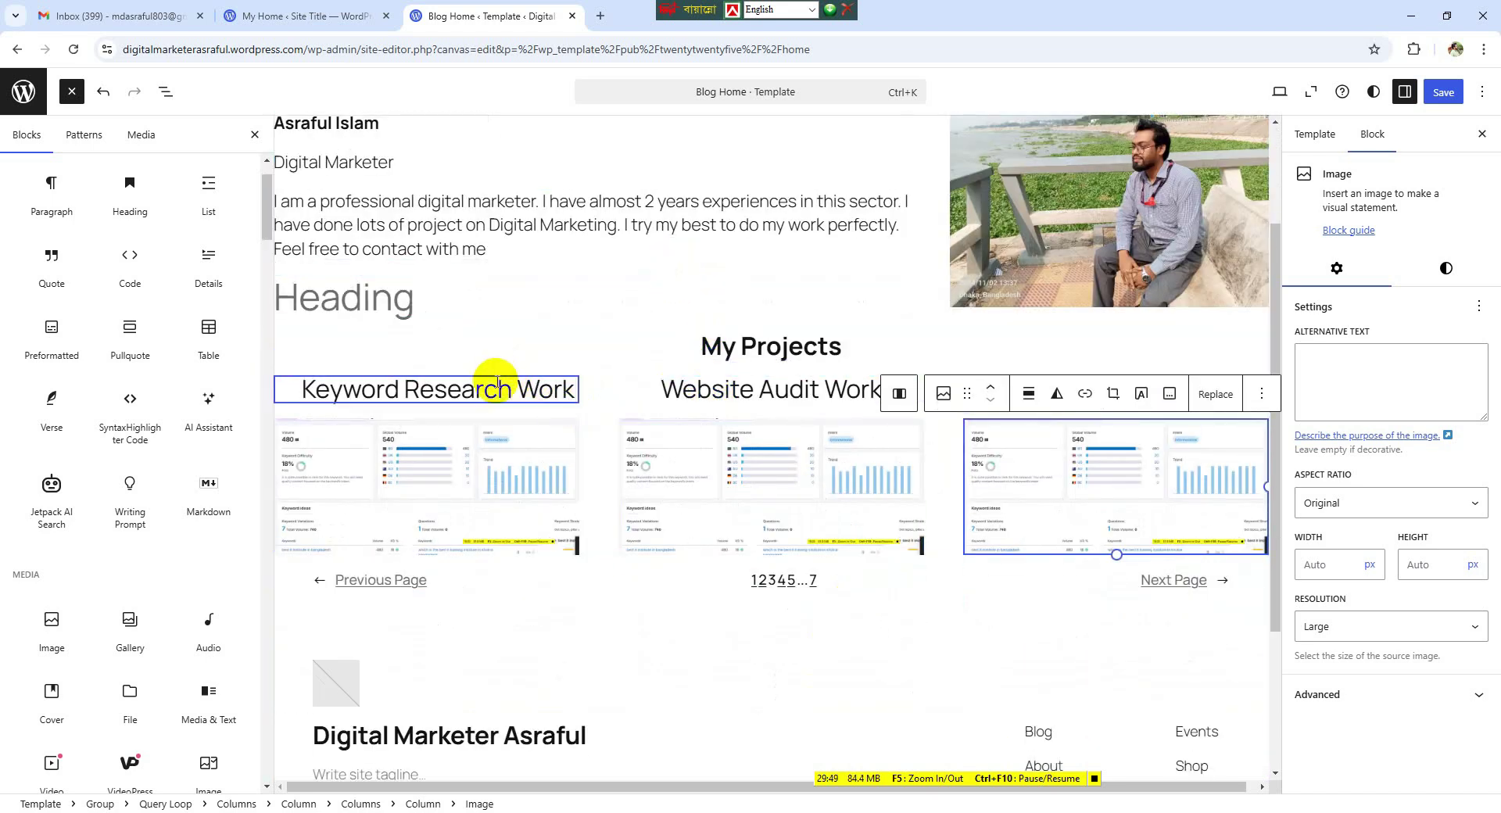
left_click(614, 388)
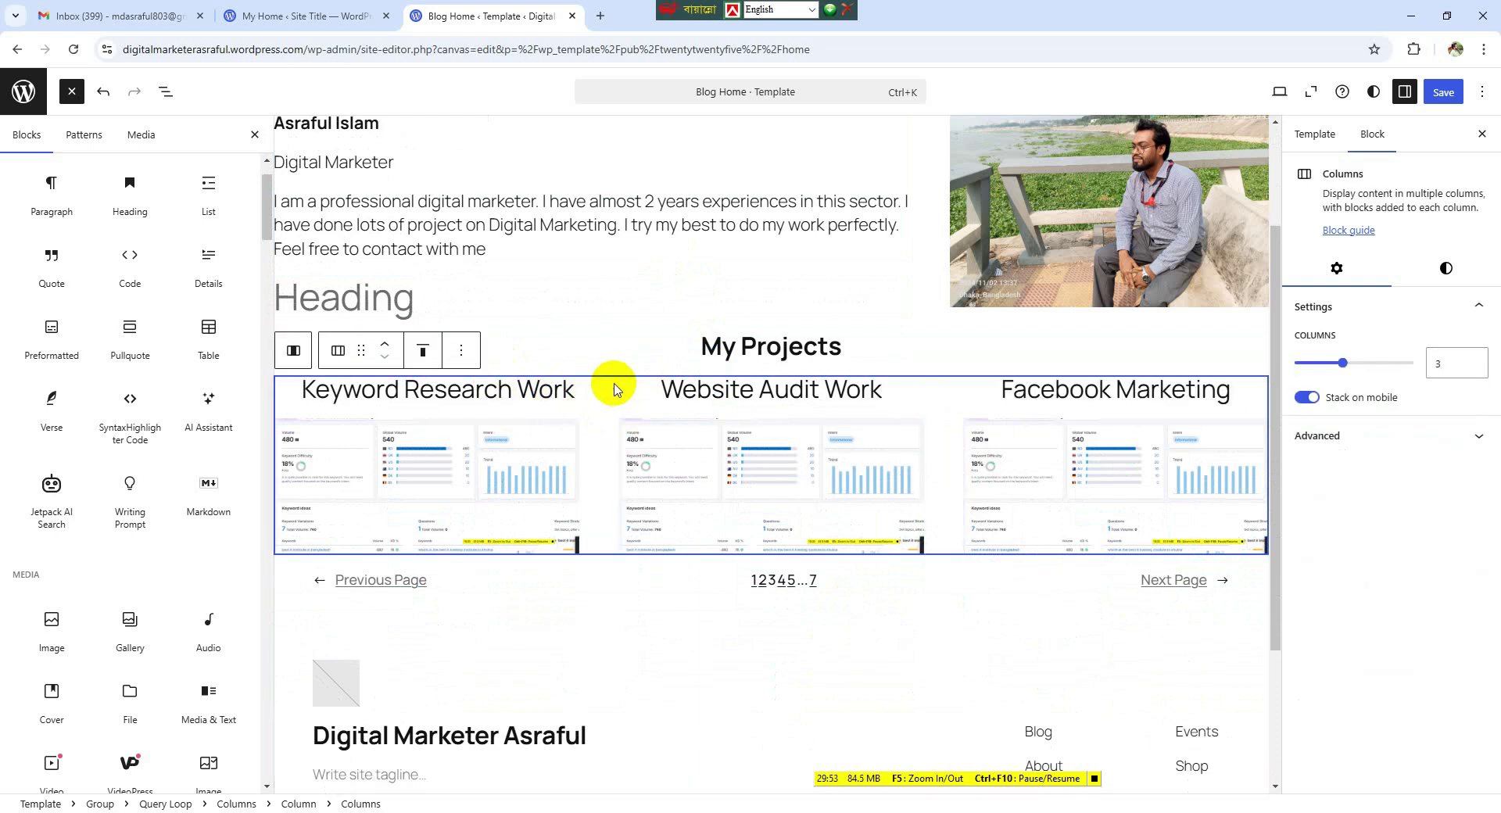
left_click(461, 351)
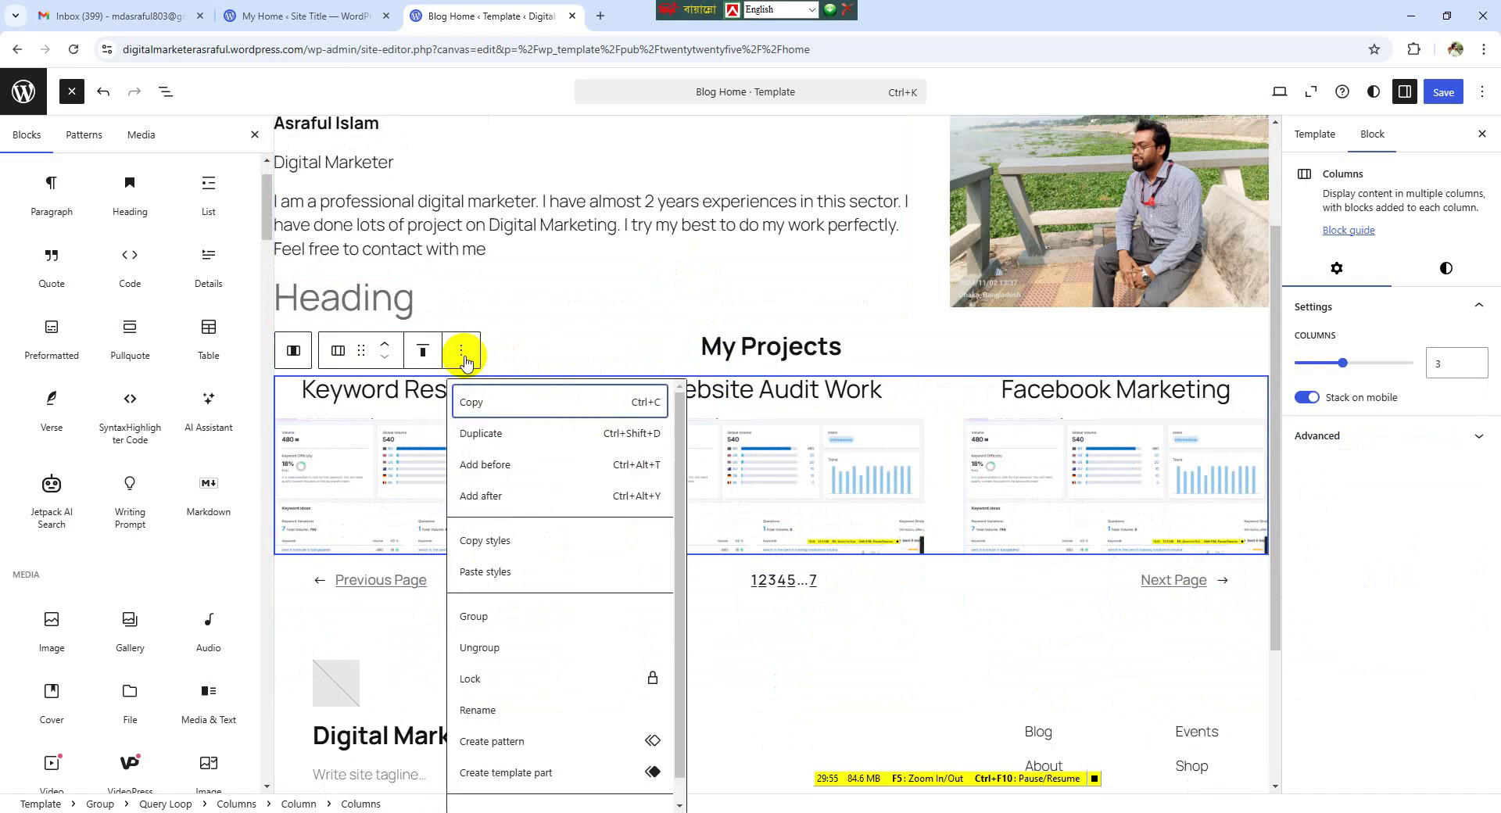
left_click(484, 434)
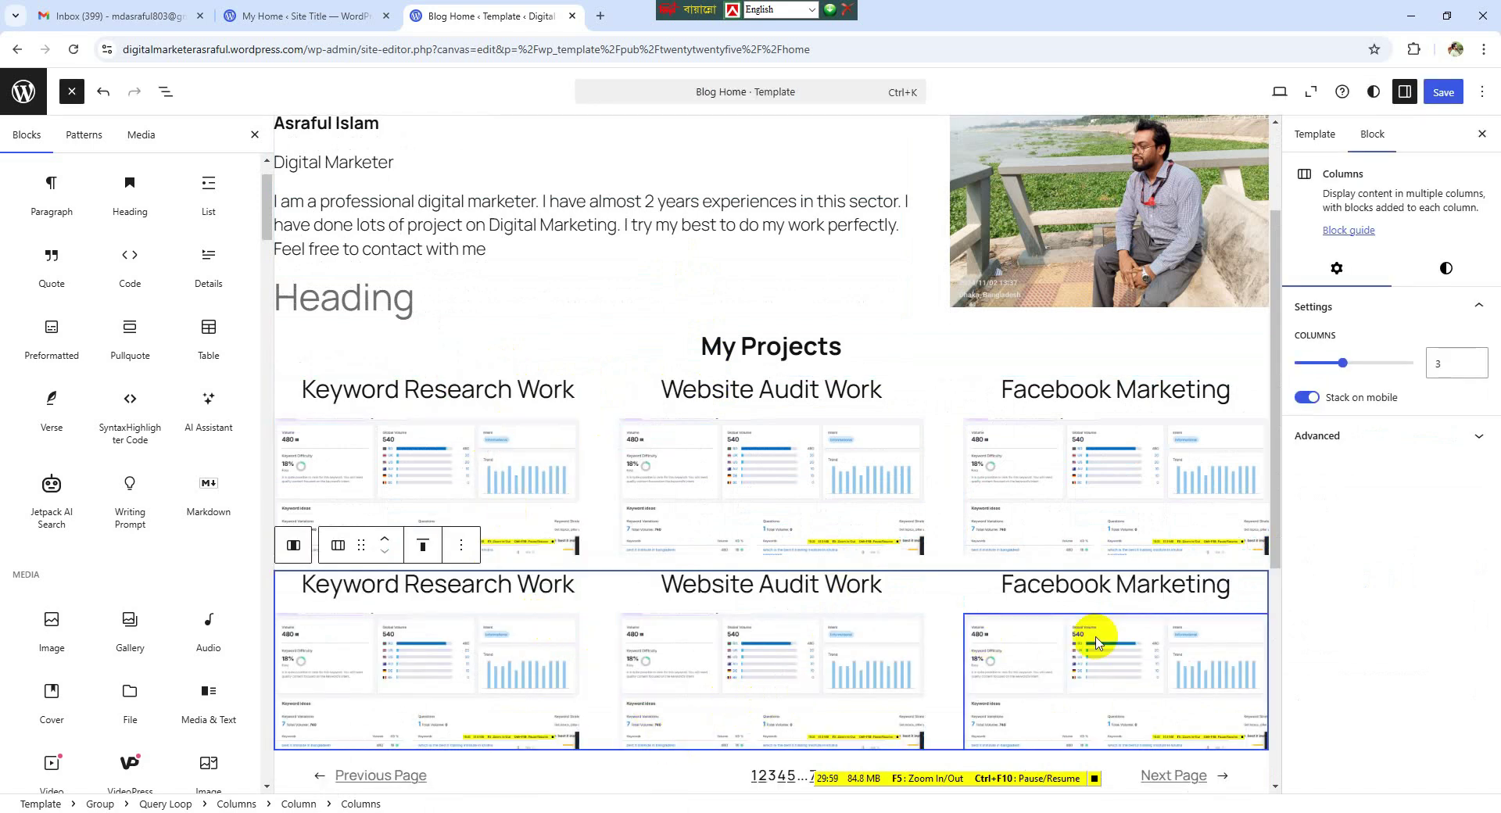
- Replace the "Keyword Research Work" heading in the duplicated row with "Linked In Marketing"
left_click(569, 583)
left_click_drag(570, 583, 297, 589)
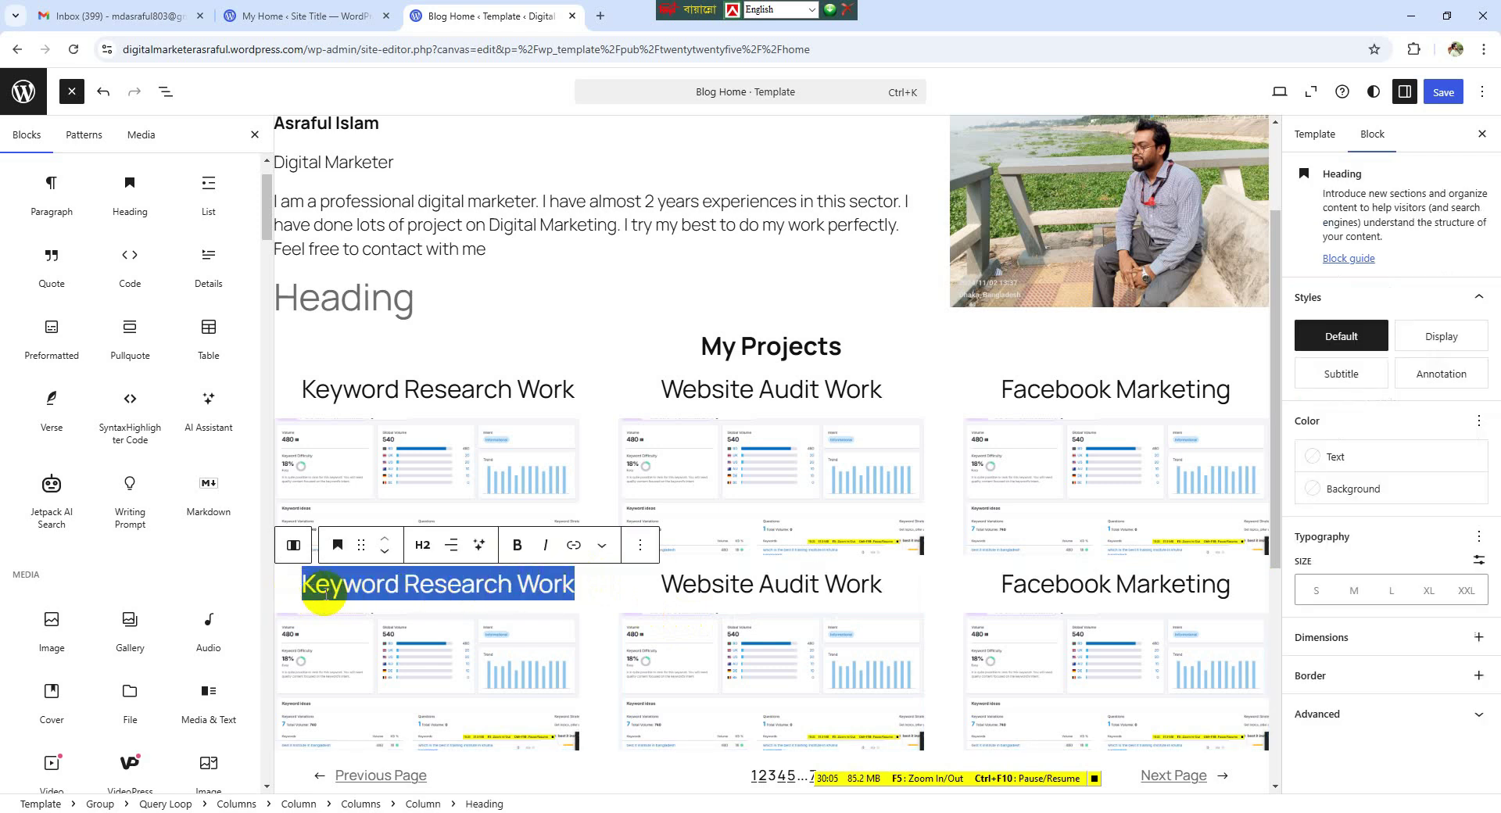
type("L")
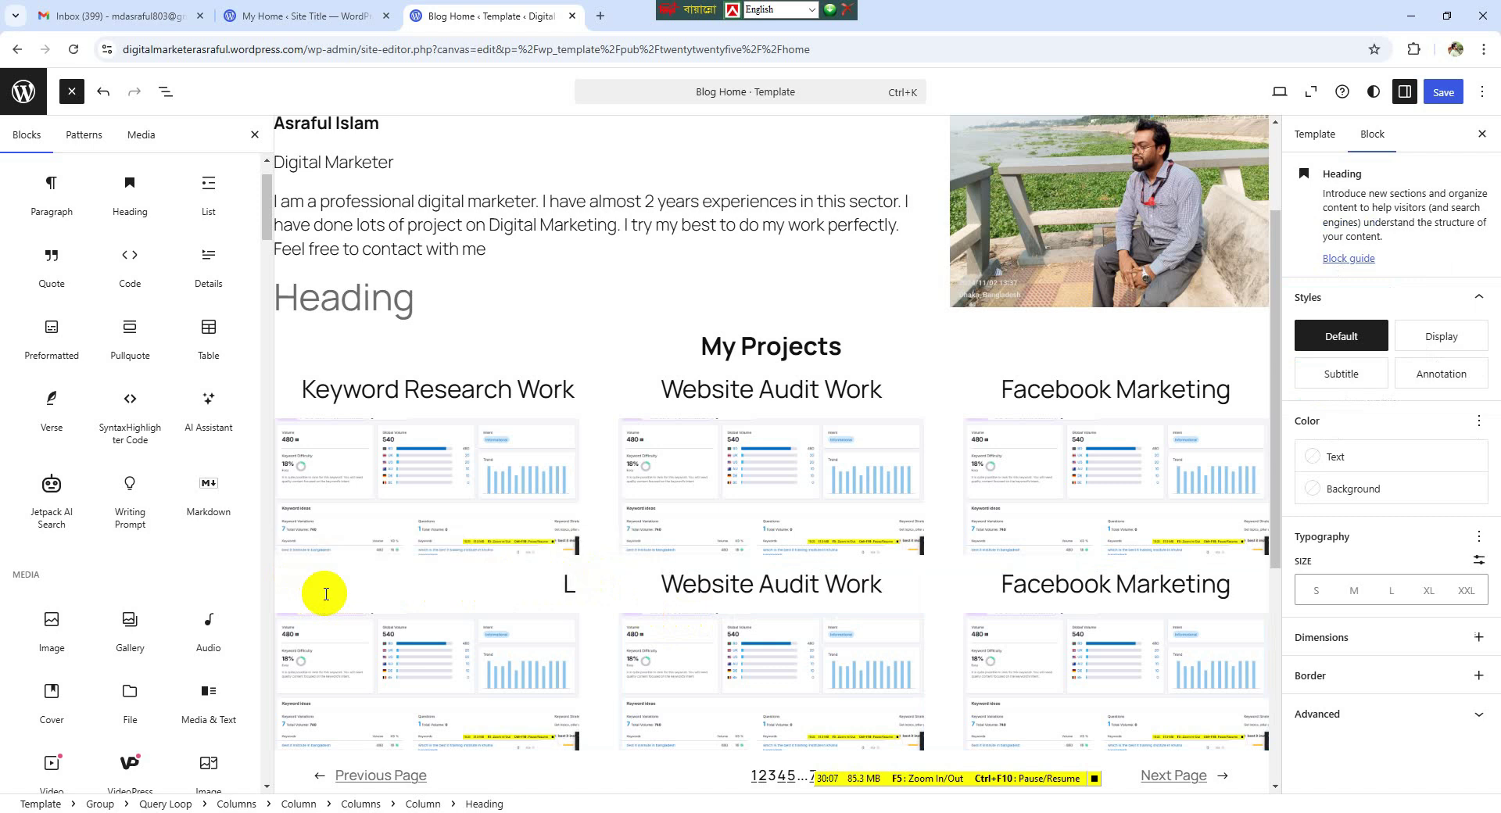
type("inked In Ma")
type("rketing")
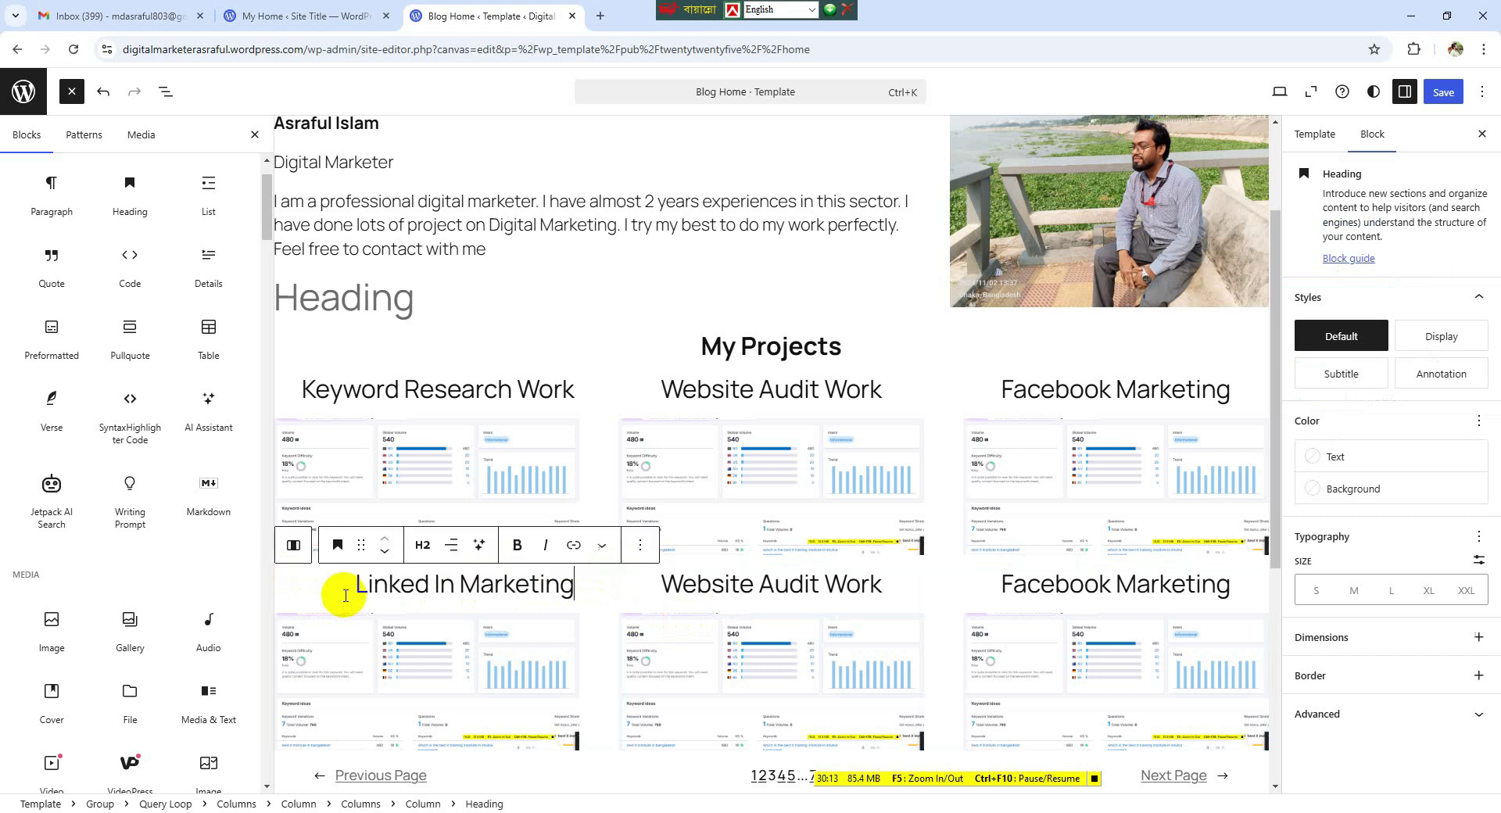
- Center the "Linked In Marketing" heading in its column
left_click_drag(359, 584, 574, 590)
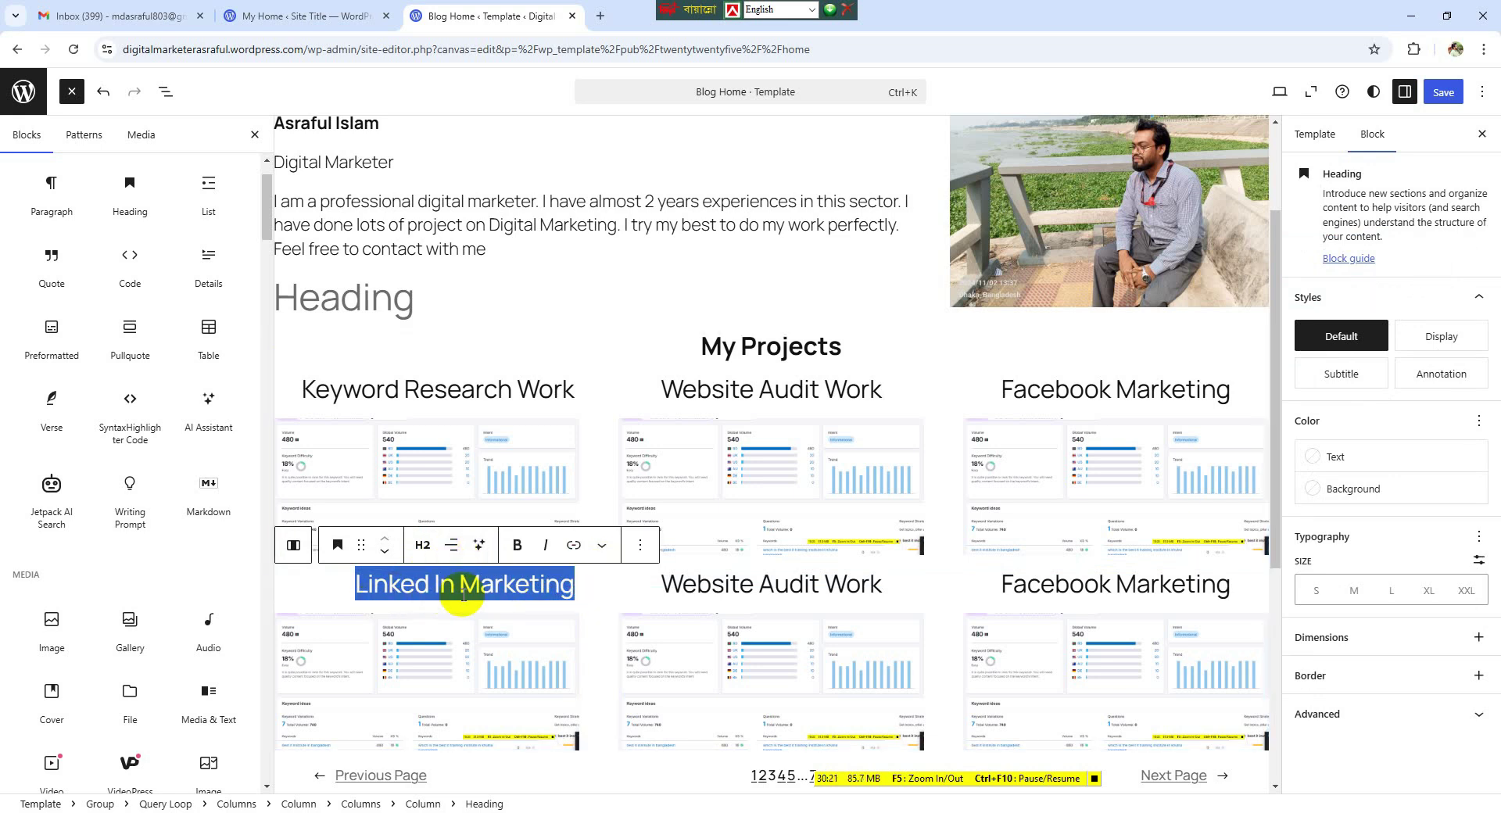
left_click(452, 545)
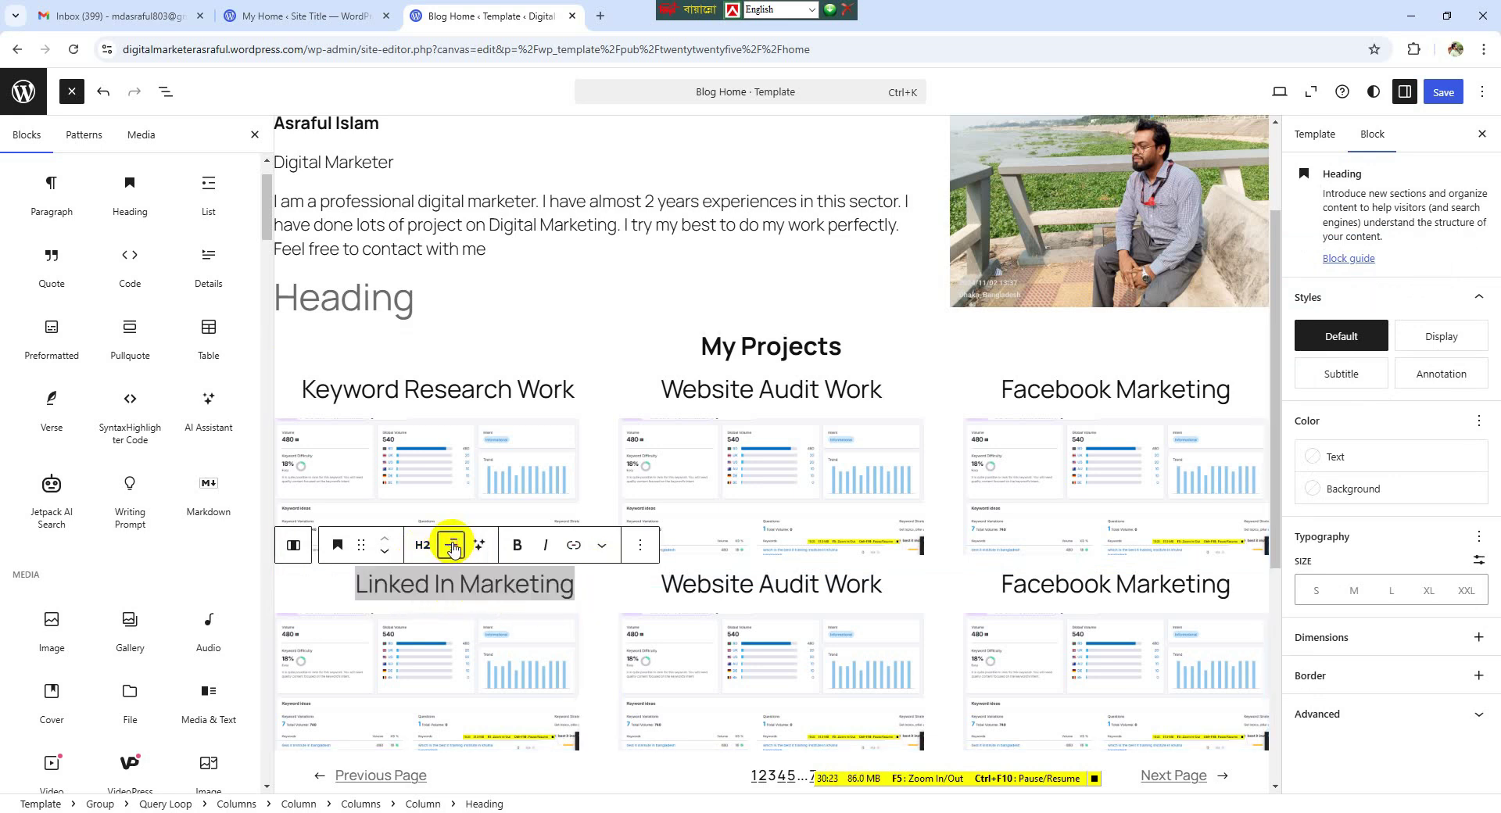
left_click(515, 635)
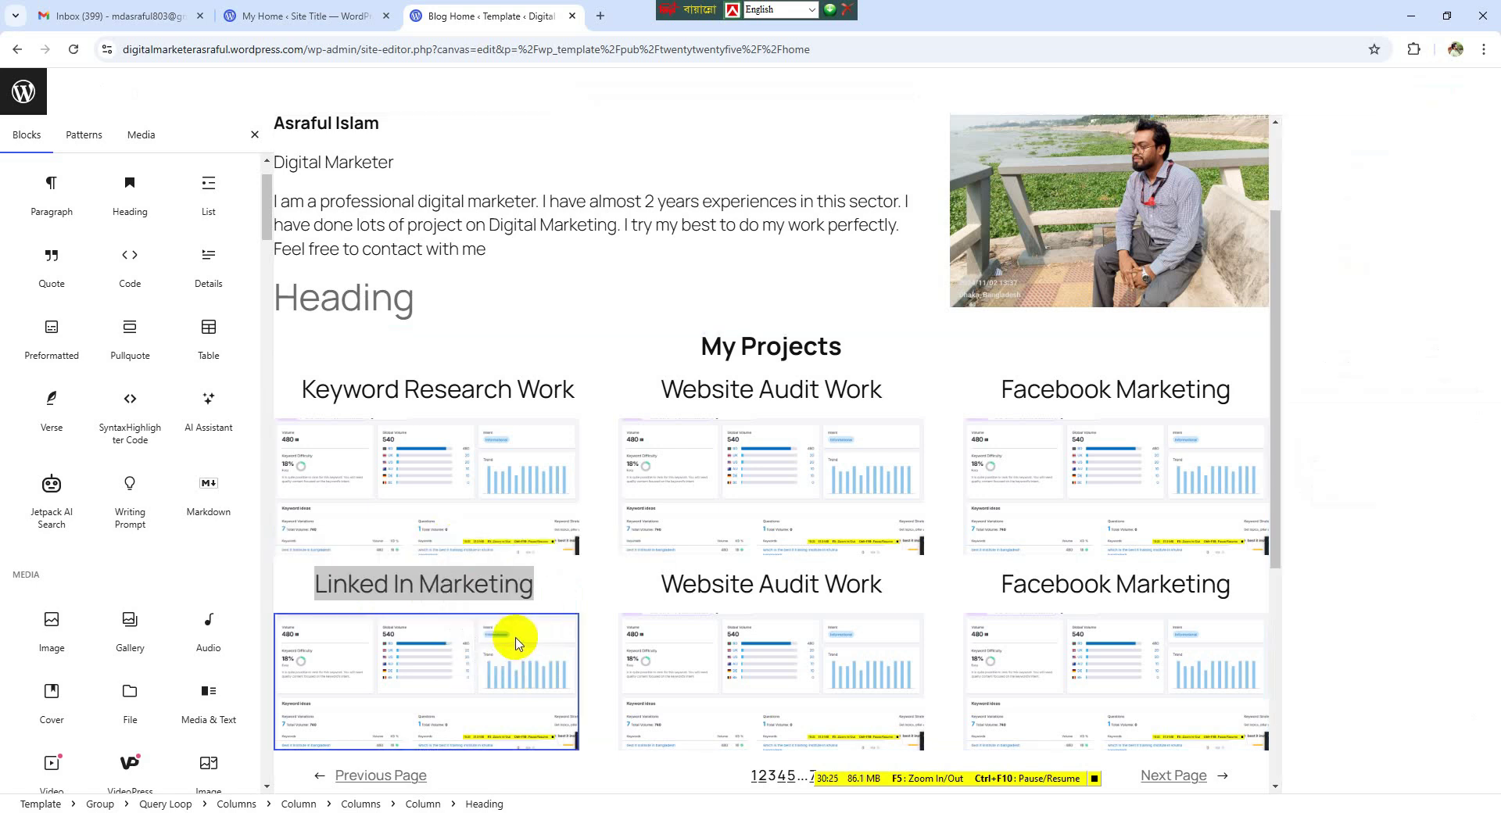
left_click(552, 580)
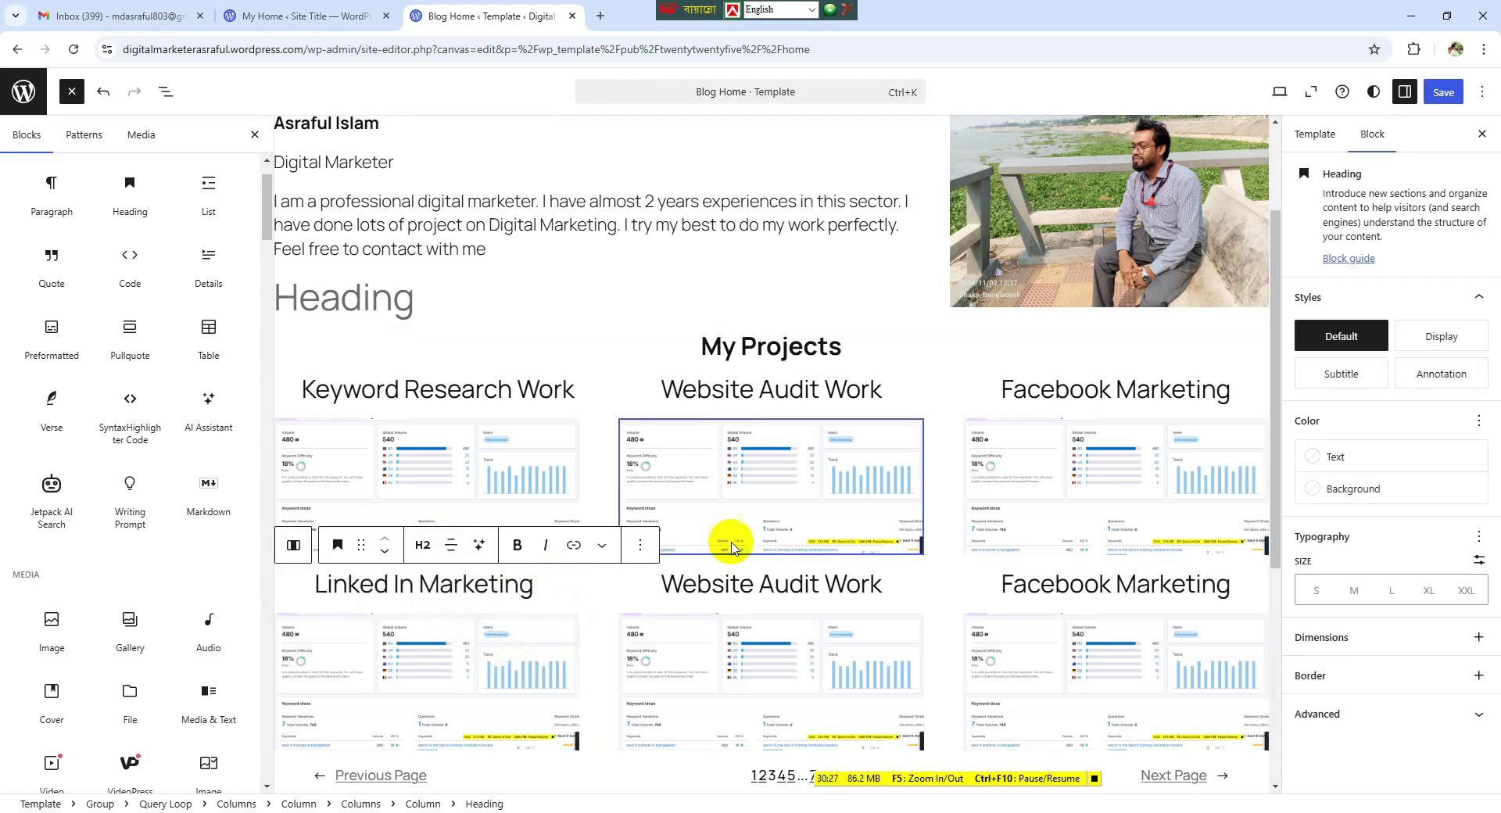
left_click_drag(659, 582, 880, 587)
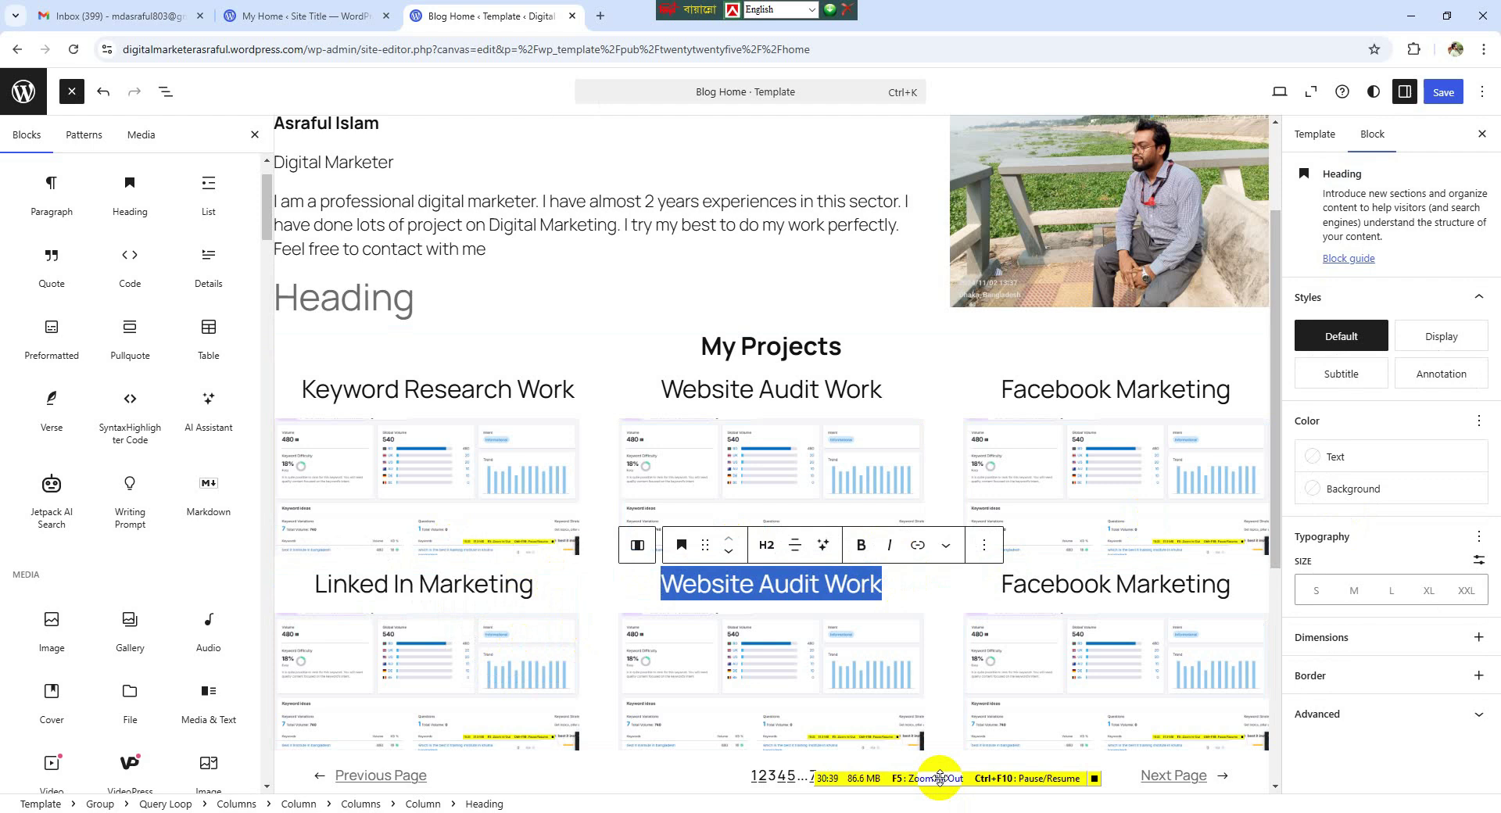
left_click(846, 584)
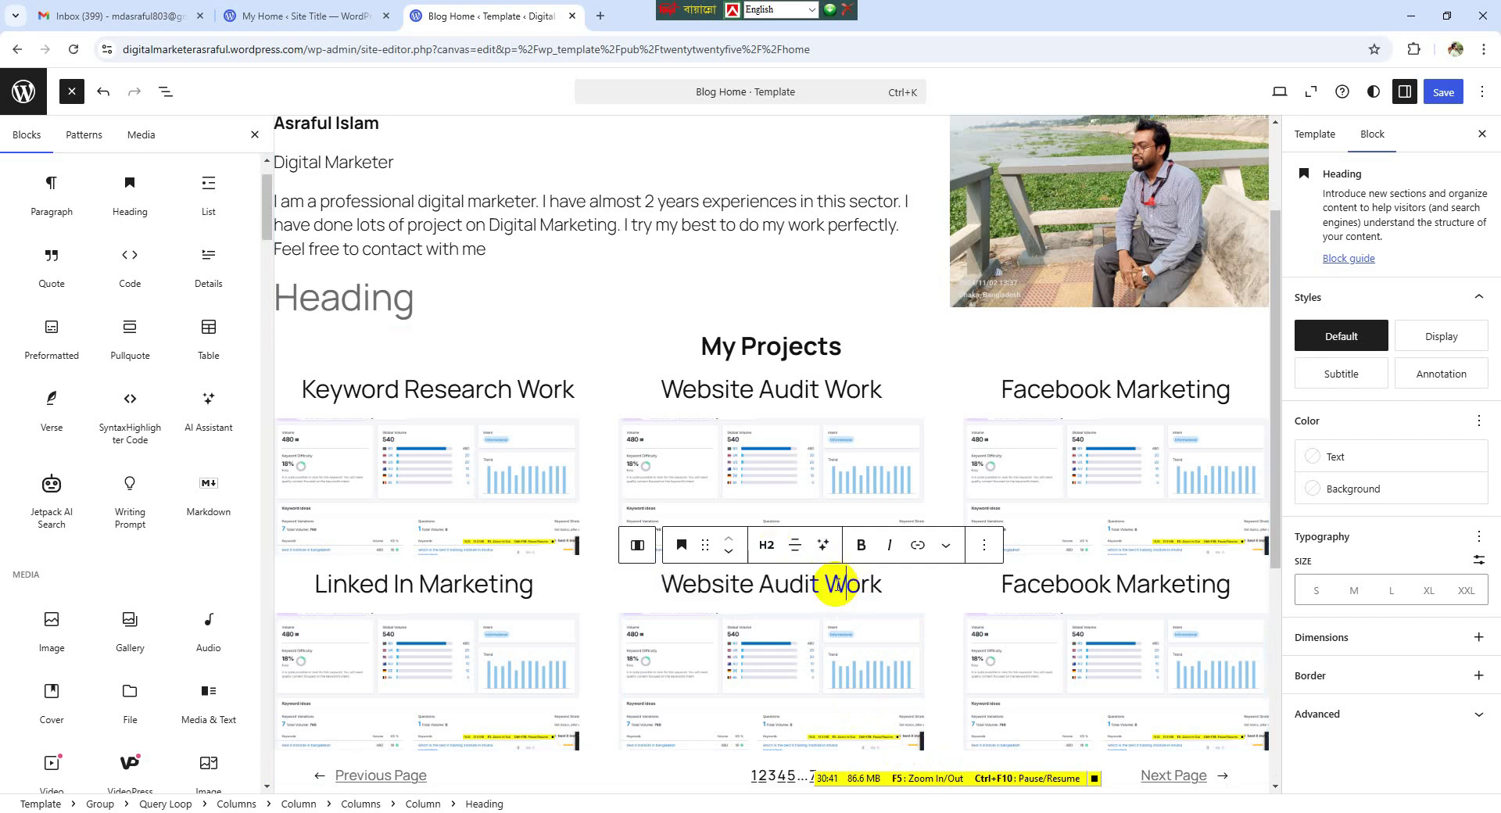
- Replace the image under "Linked In Marketing" by uploading "Types_of_Backlinks_for_SEO.png" from the Desktop
left_click(523, 659)
left_click(607, 591)
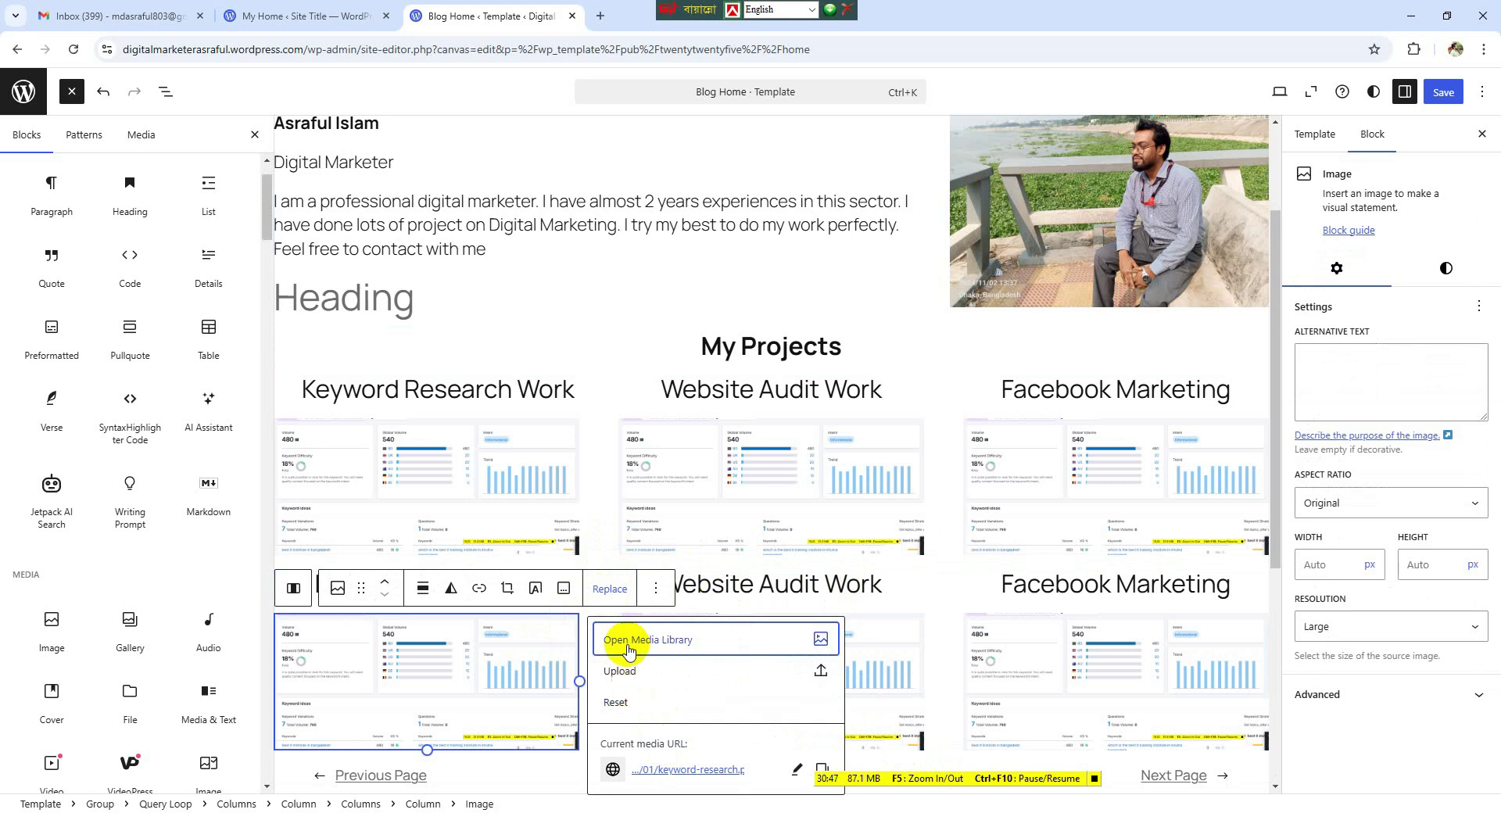
left_click(621, 673)
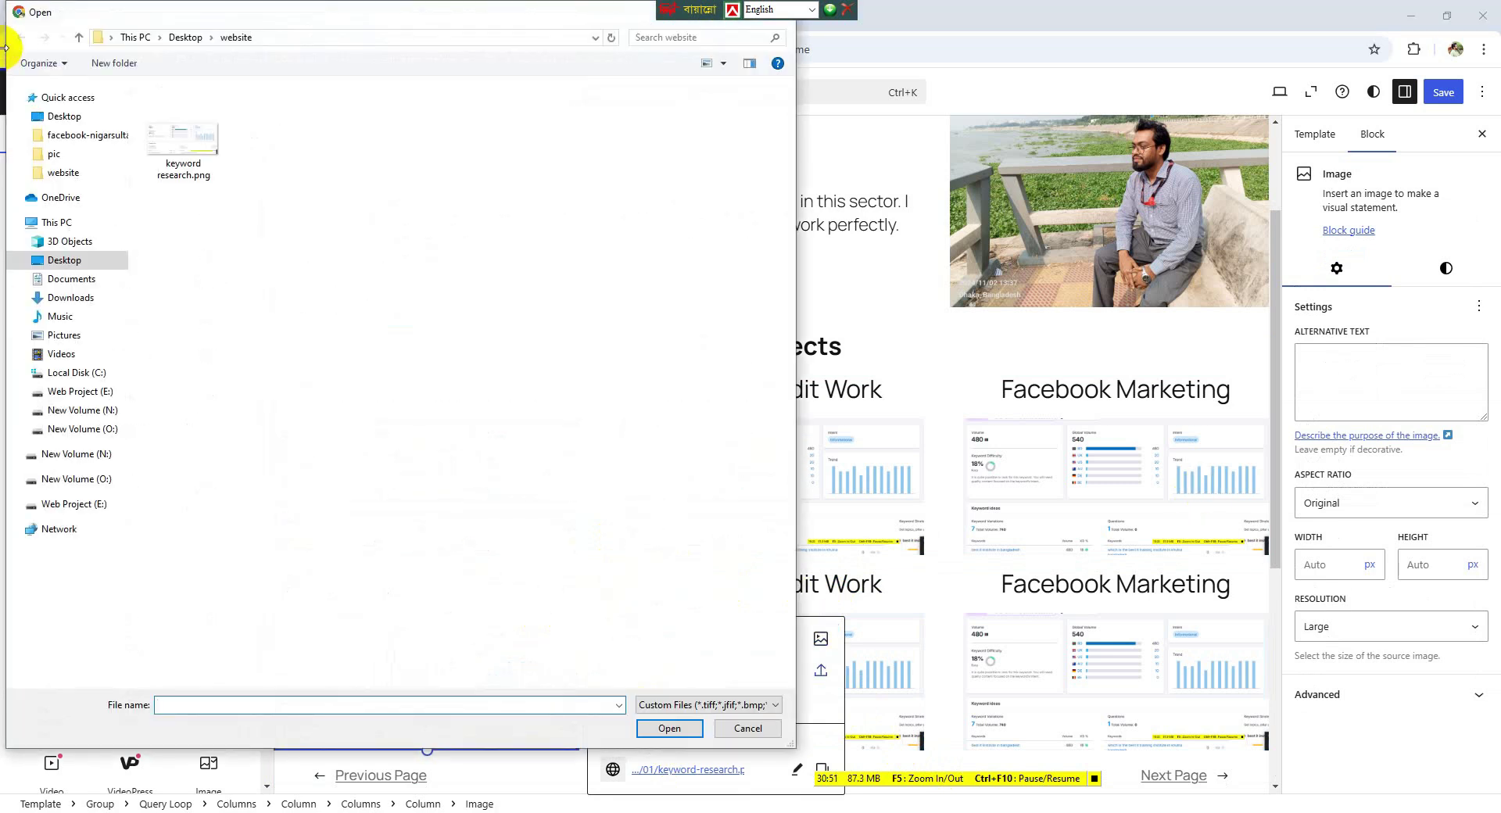
left_click(182, 37)
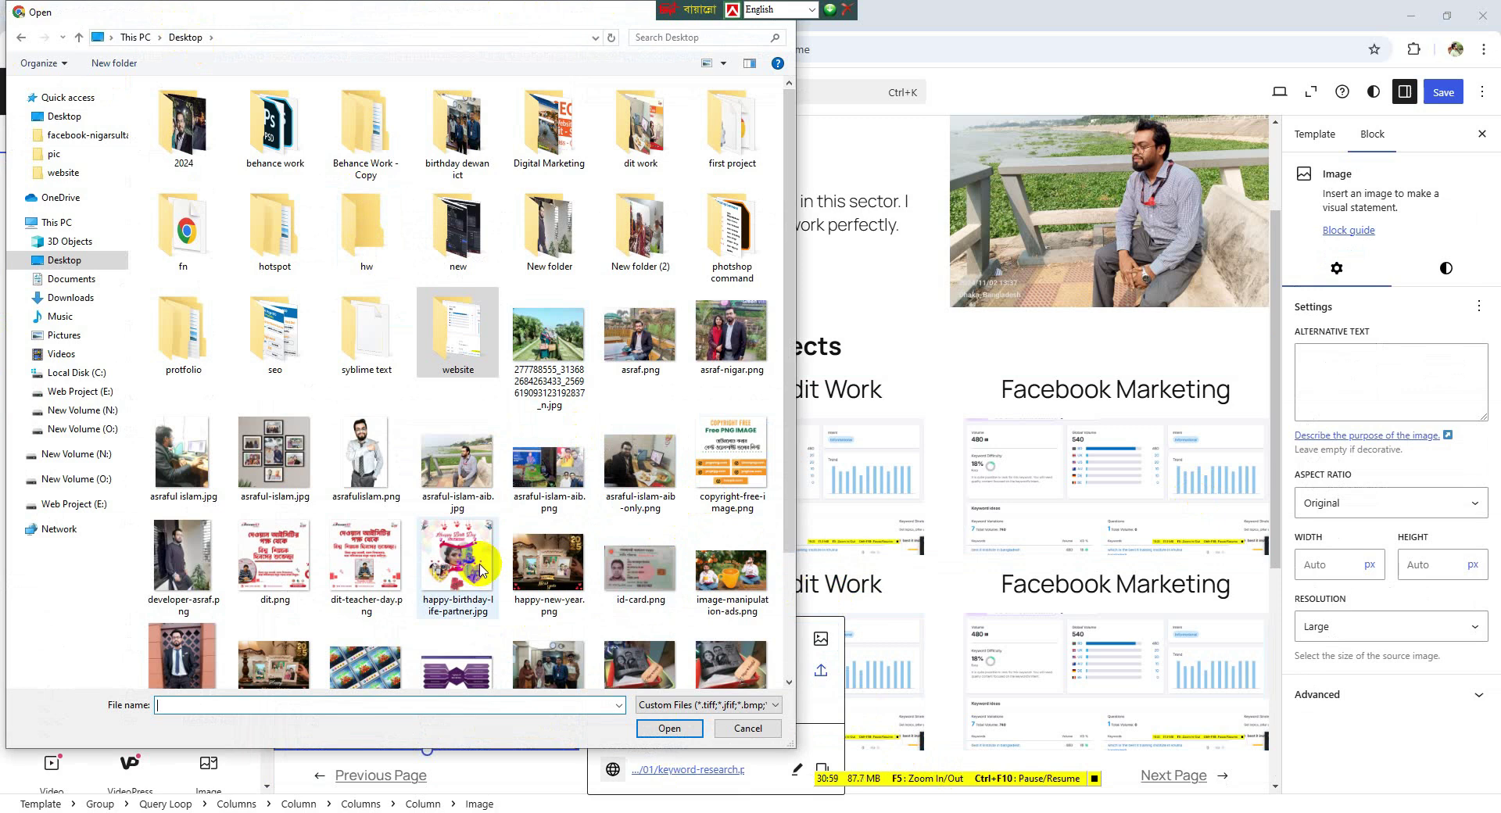
scroll(489, 572, "down", 2)
scroll(494, 574, "up", 2)
scroll(494, 575, "down", 2)
scroll(494, 575, "up", 2)
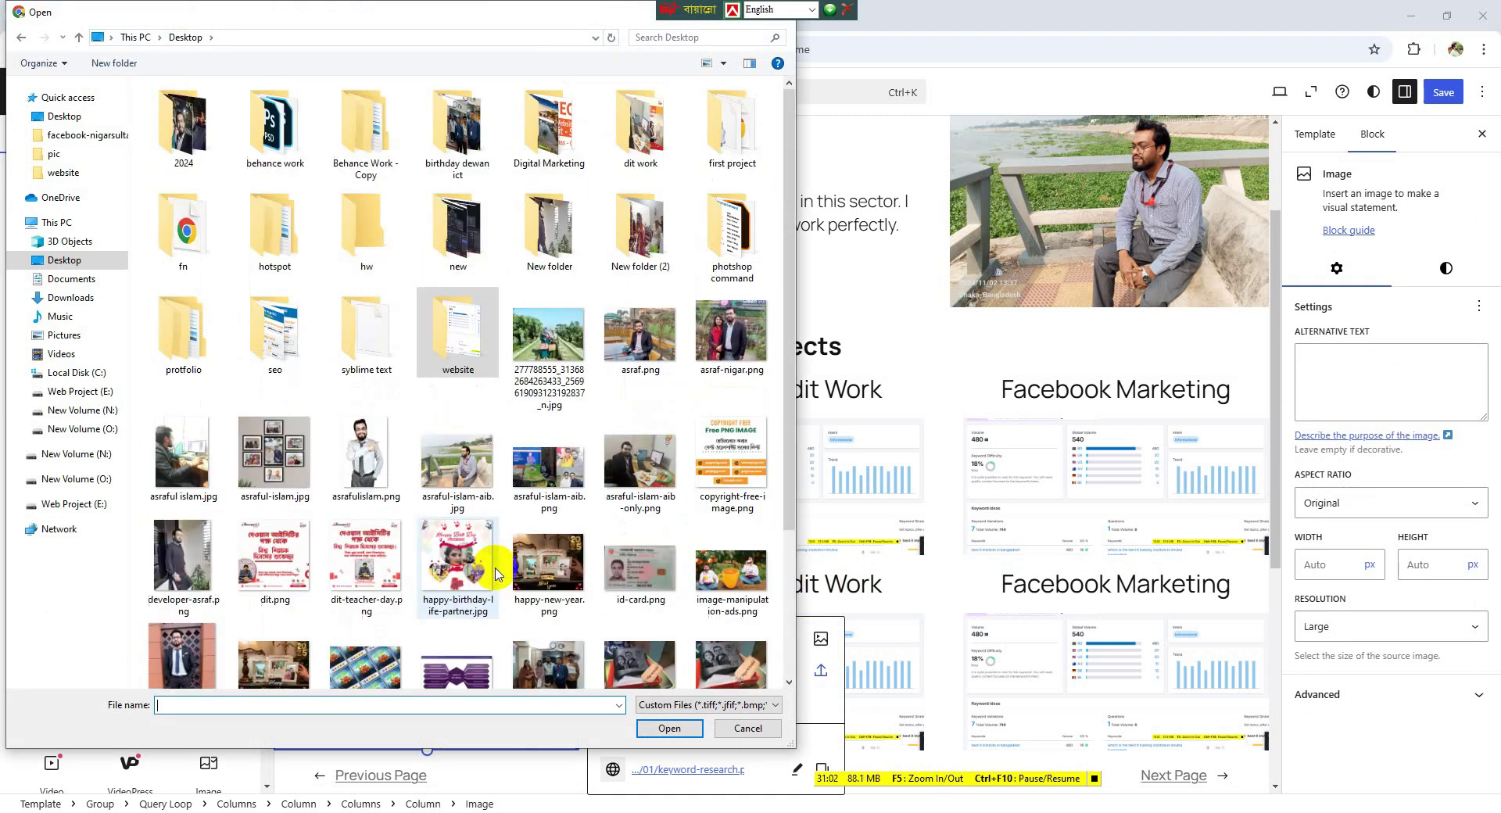
left_click(70, 173)
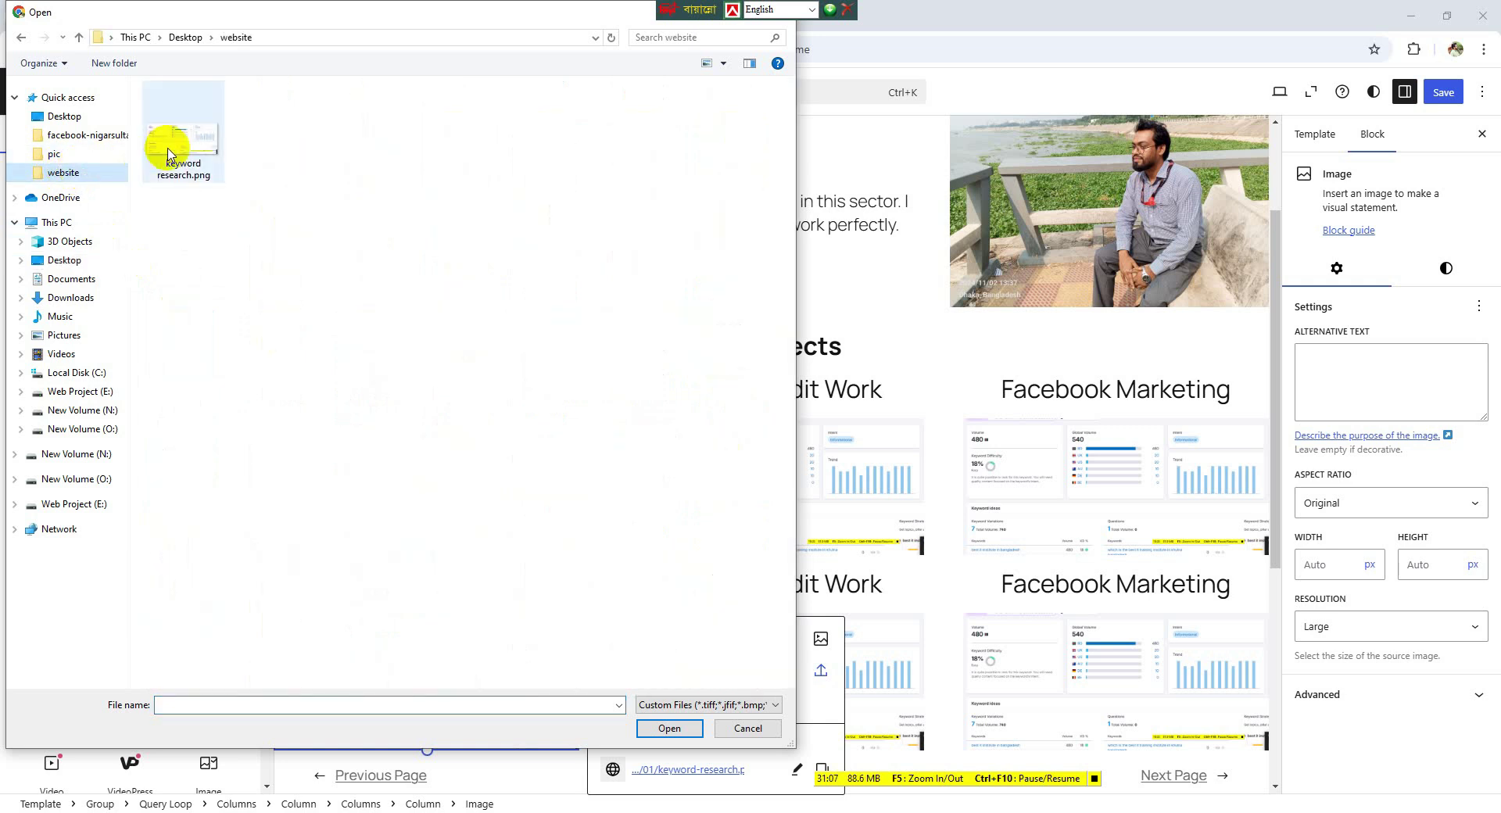
left_click(62, 117)
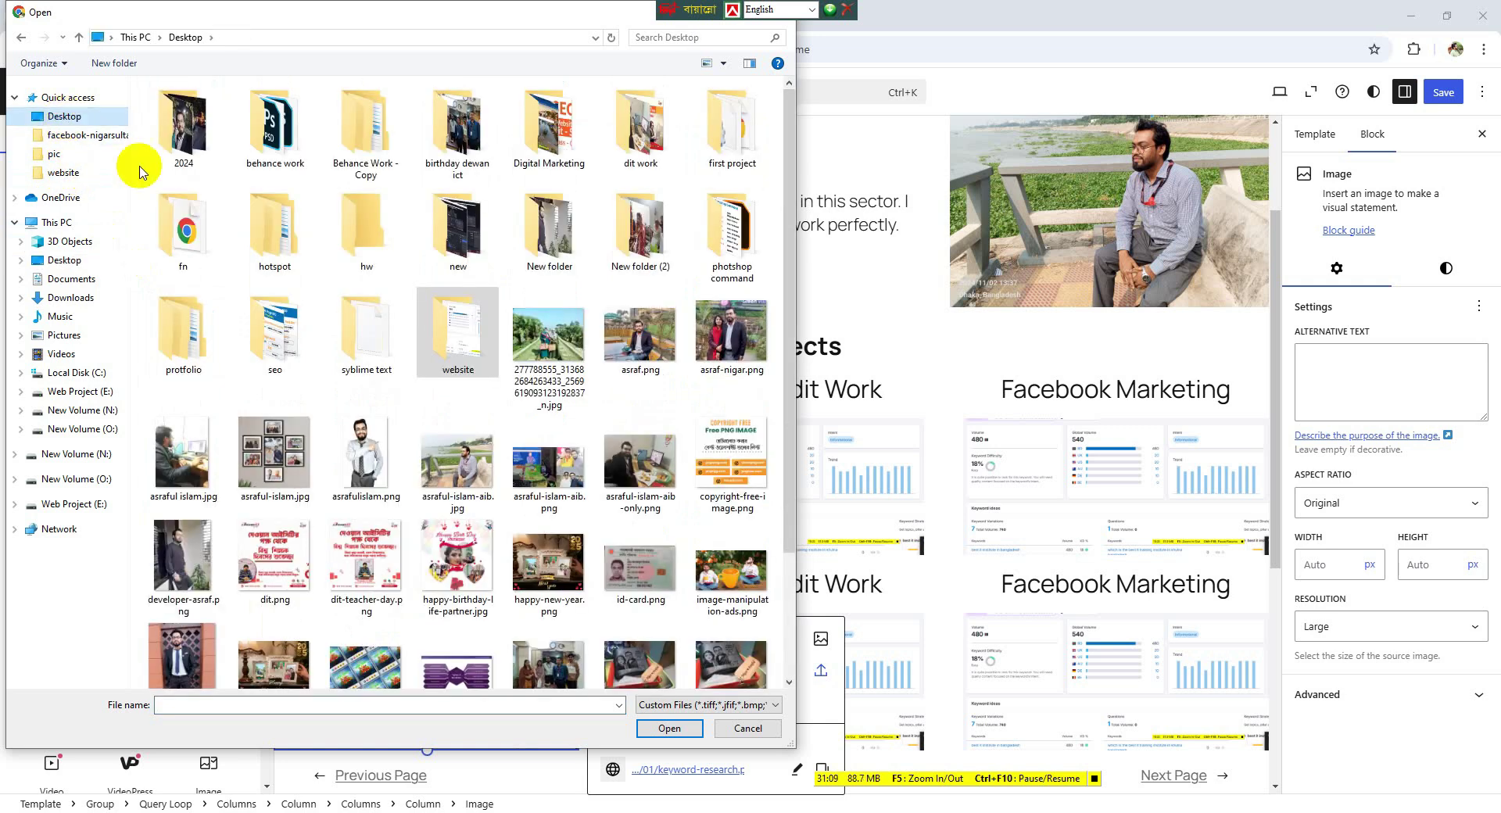
scroll(480, 606, "down", 2)
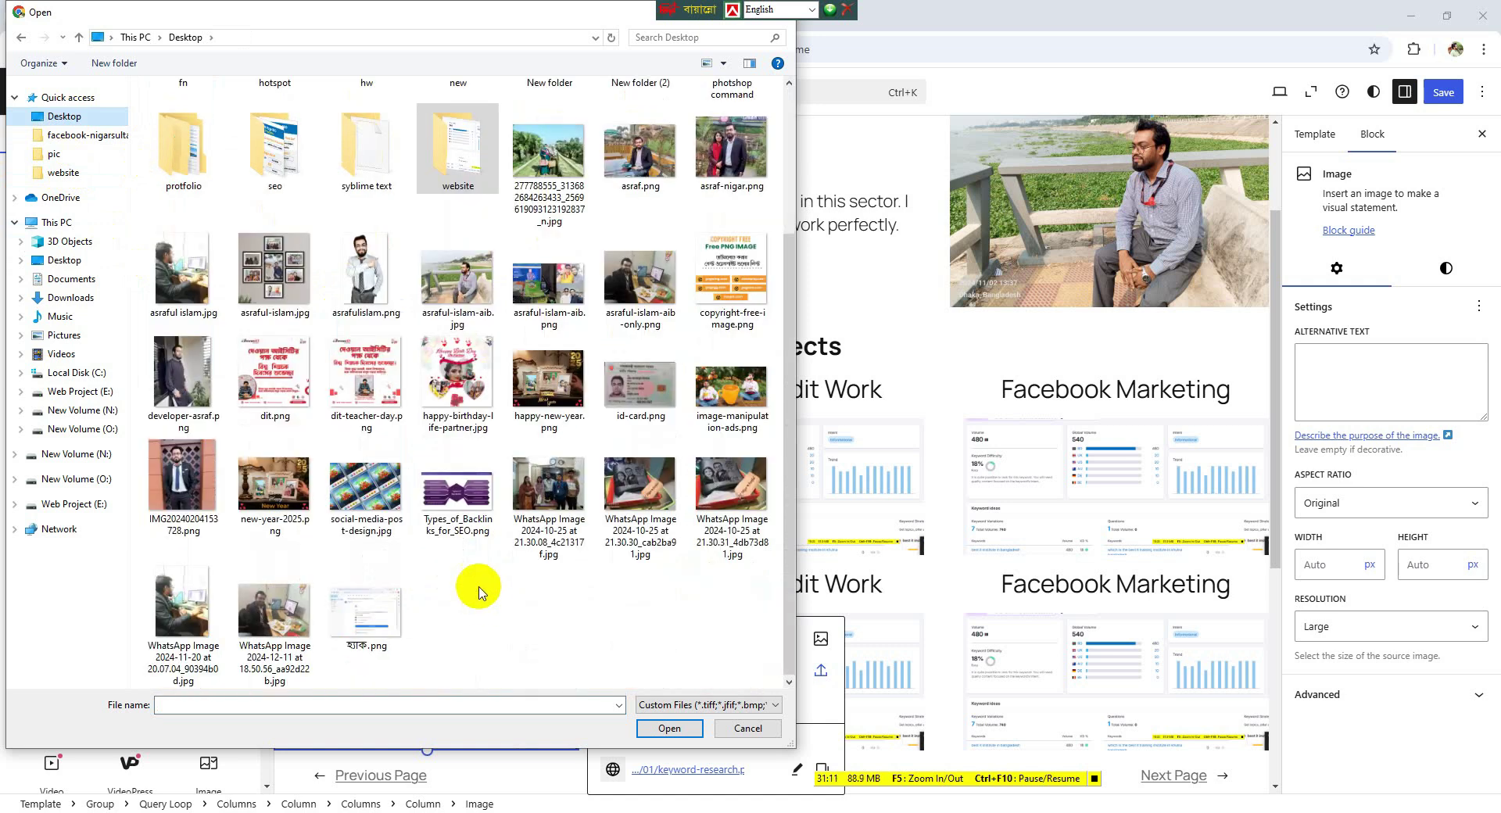
left_click(457, 486)
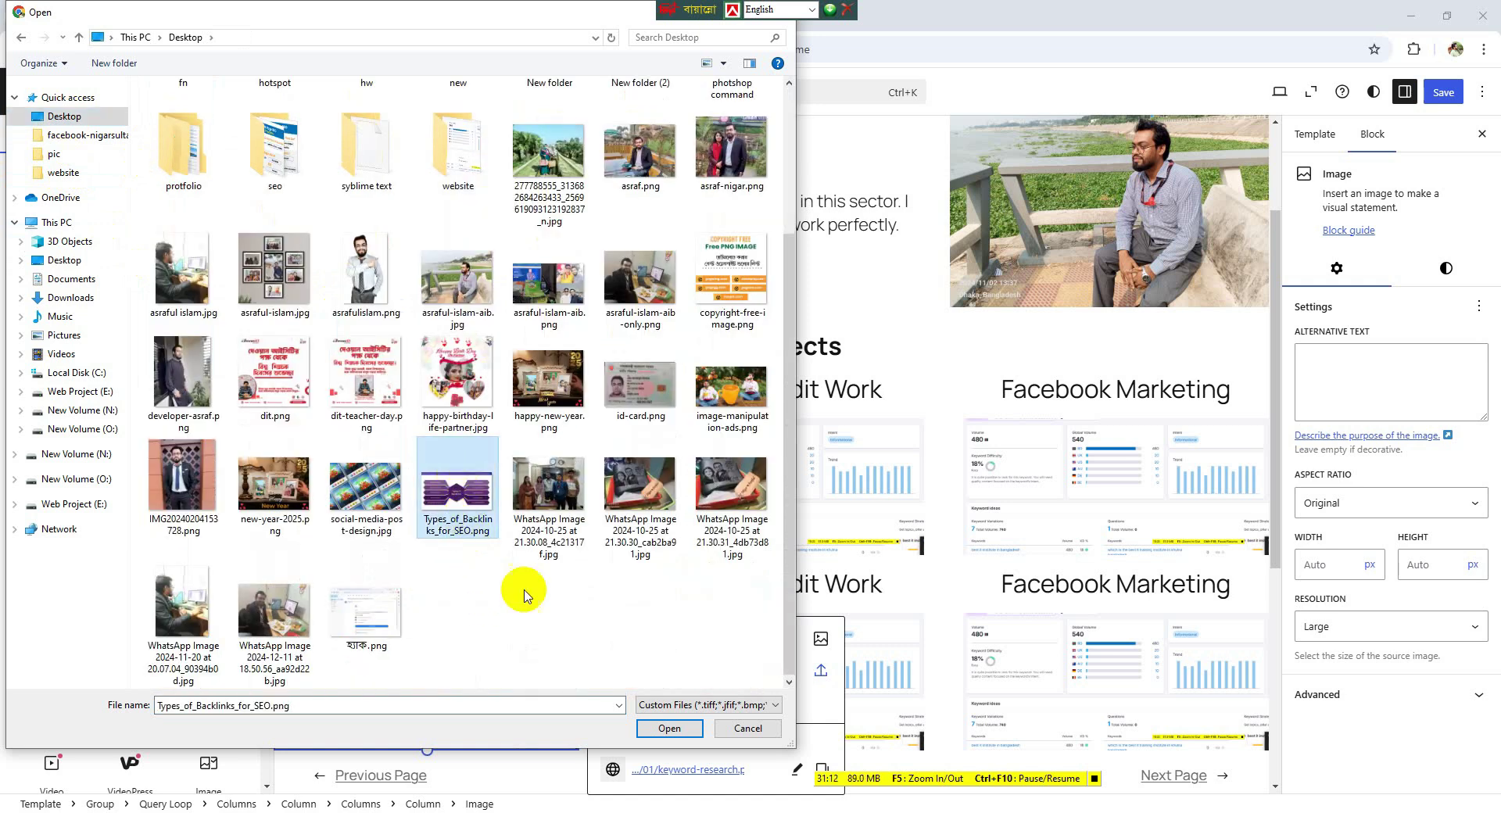
left_click(666, 727)
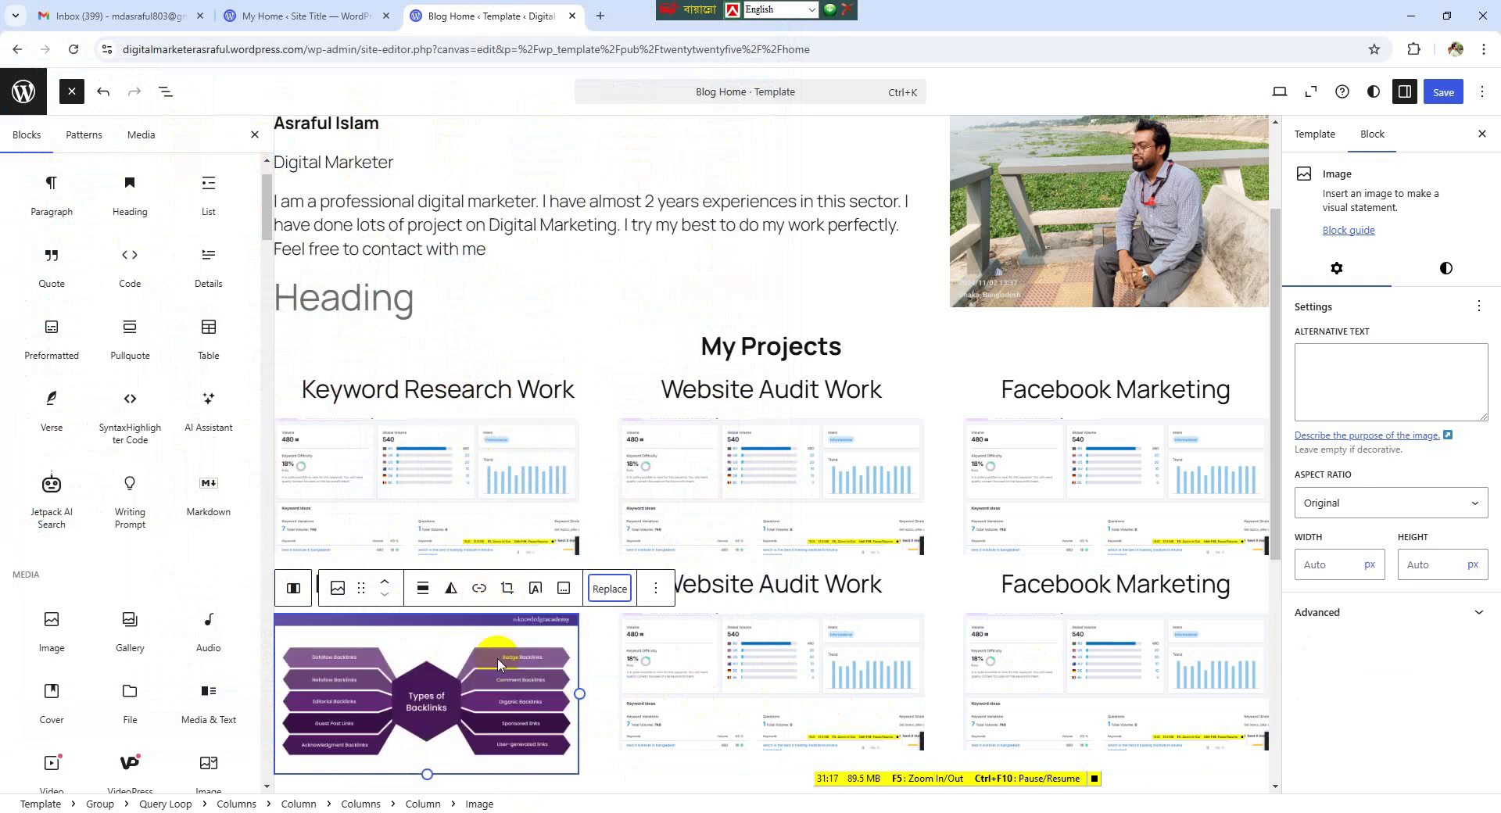
- Replace the "Website Audit Work" heading in the second project row with "YouTube Marketing"
triple_click(782, 593)
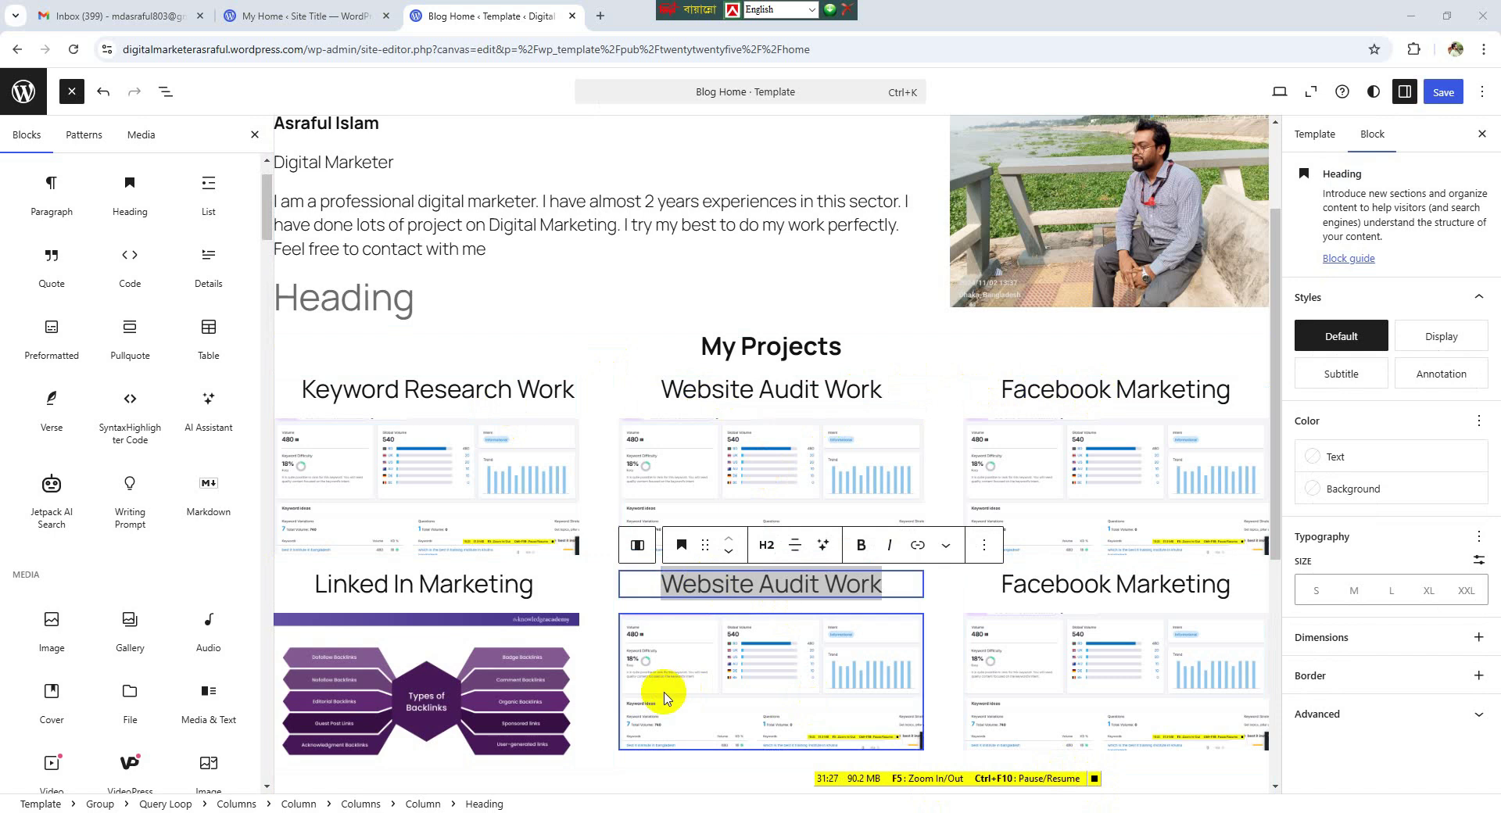
left_click(860, 585)
triple_click(860, 587)
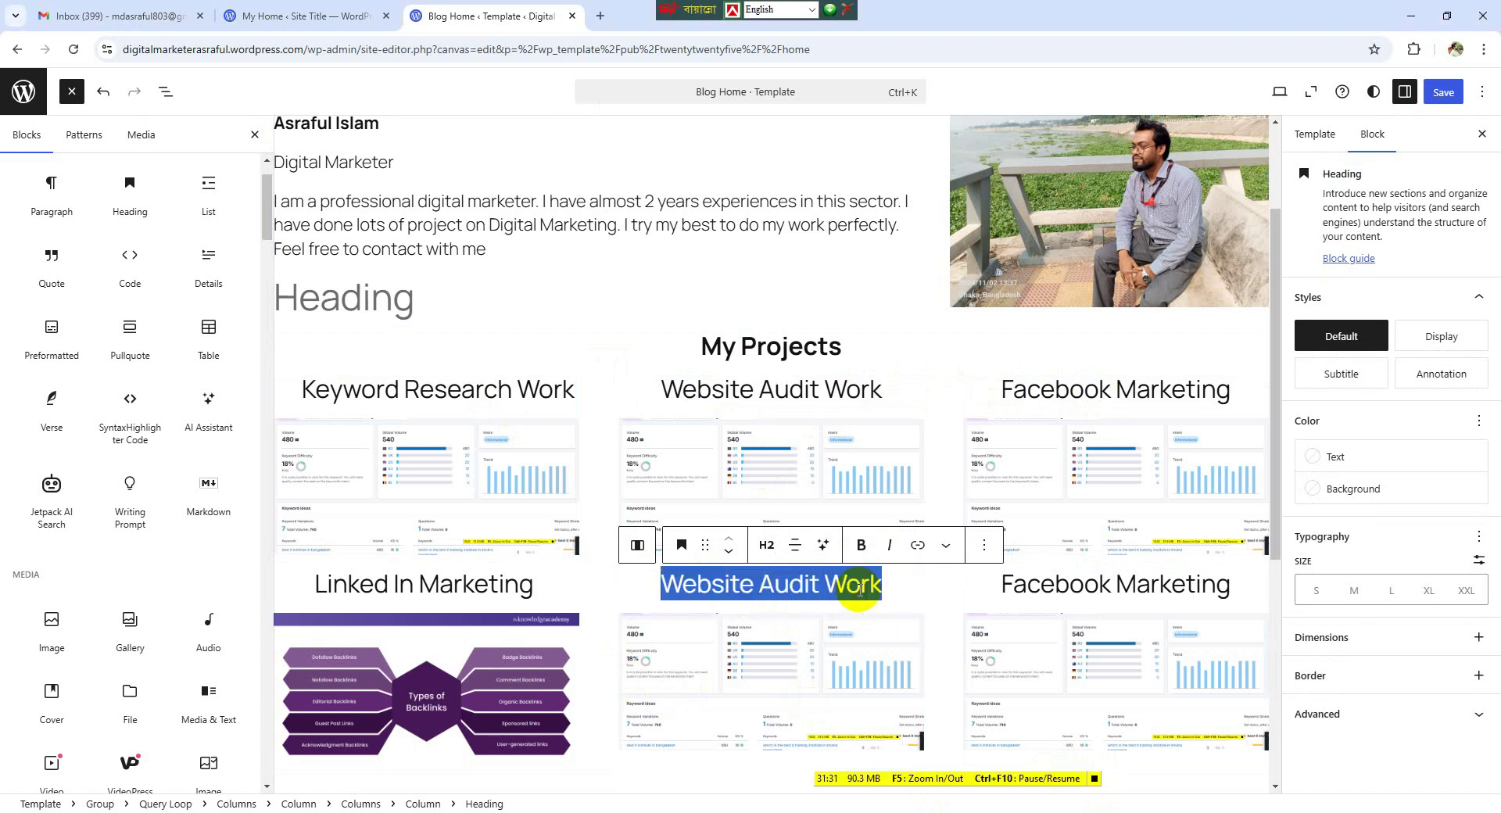
type("YouTuber")
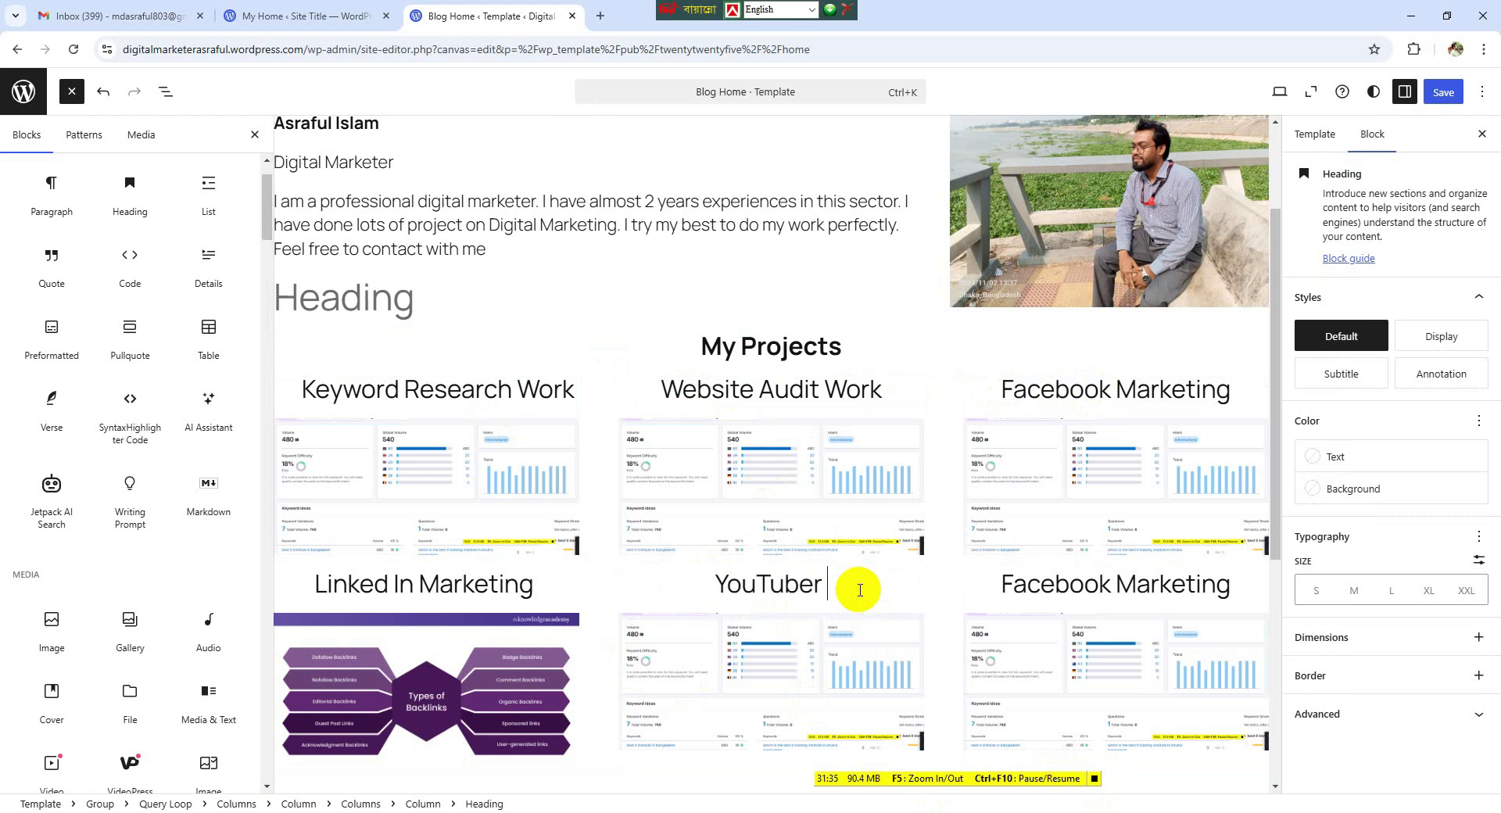
key("BackSpace")
type("Marke")
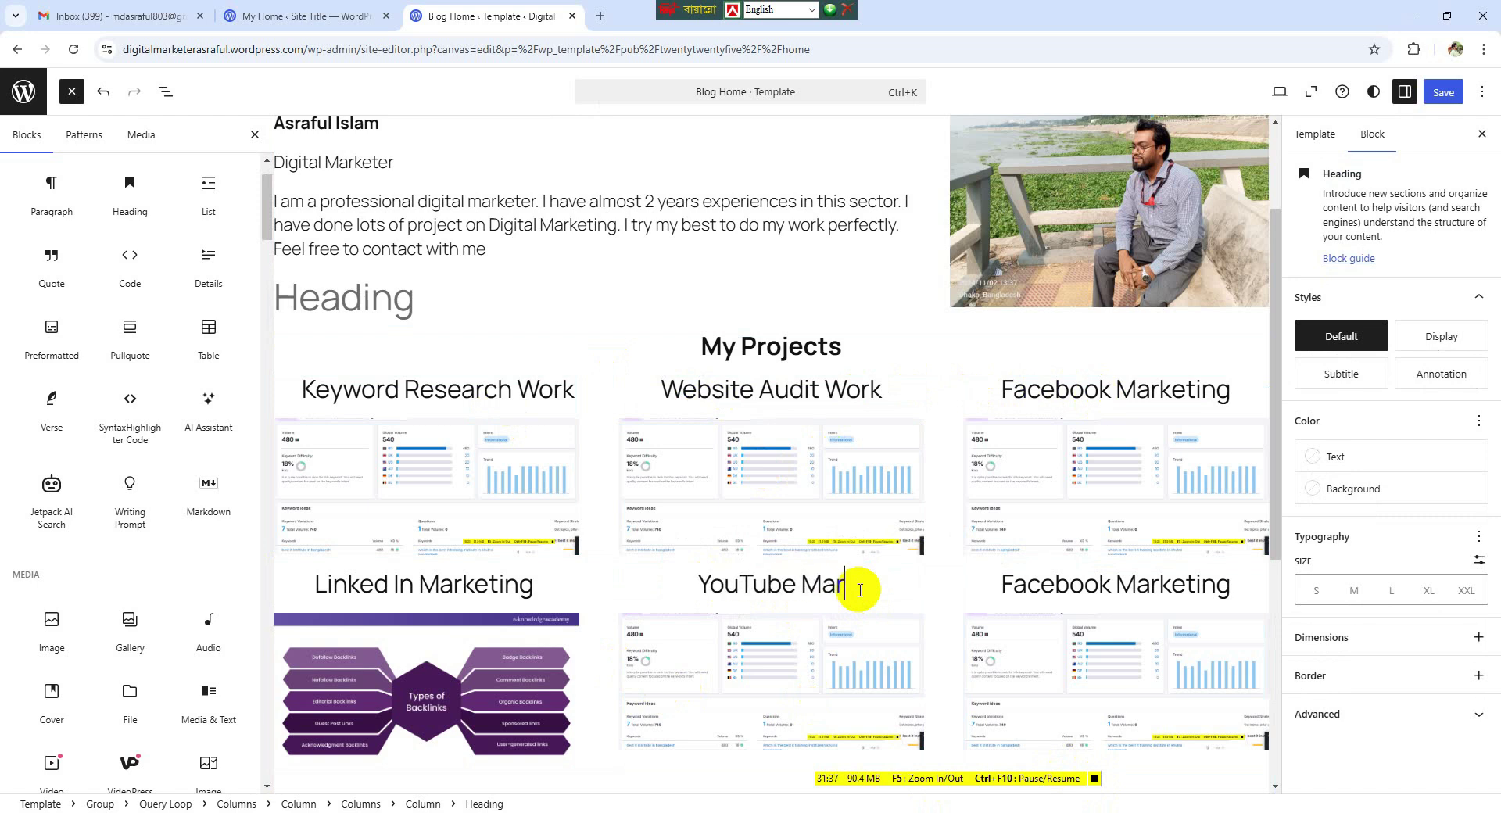
type("ting")
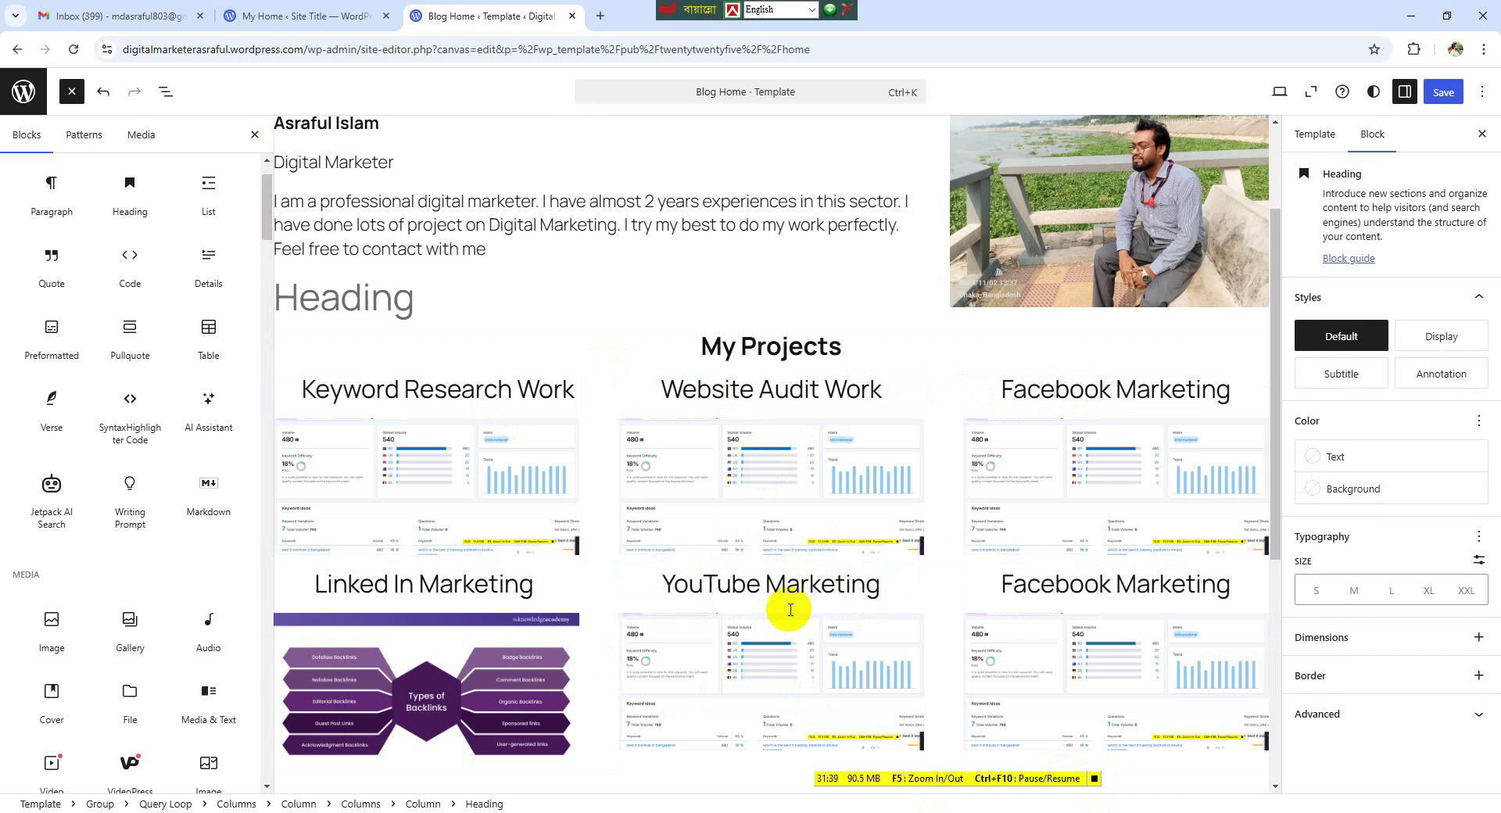
- Replace the image under "YouTube Marketing" by uploading "Types_of_Backlinks_for_SEO.png" from the Desktop
left_click(771, 641)
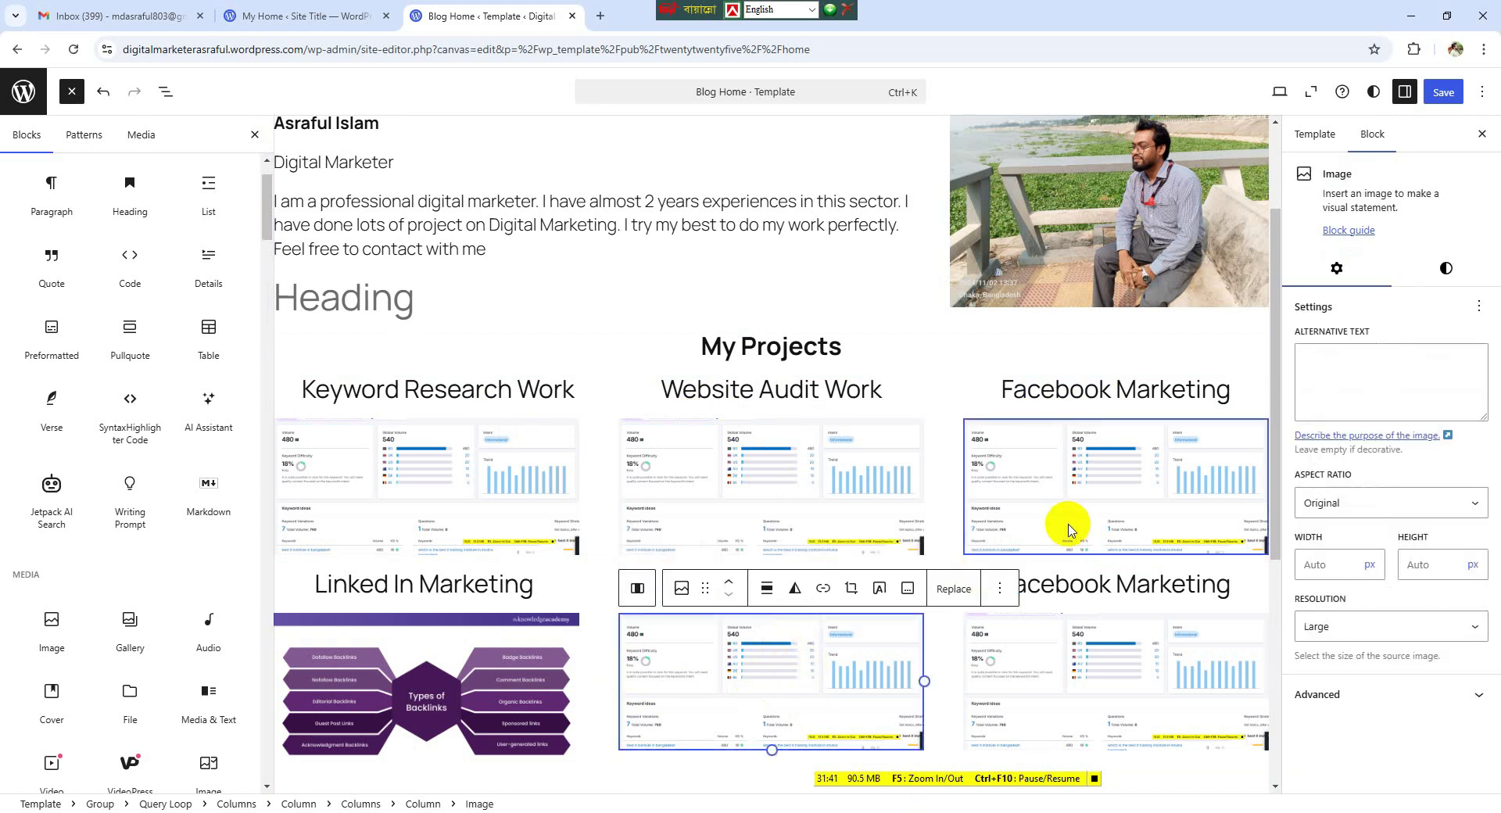
left_click(952, 590)
left_click(1009, 723)
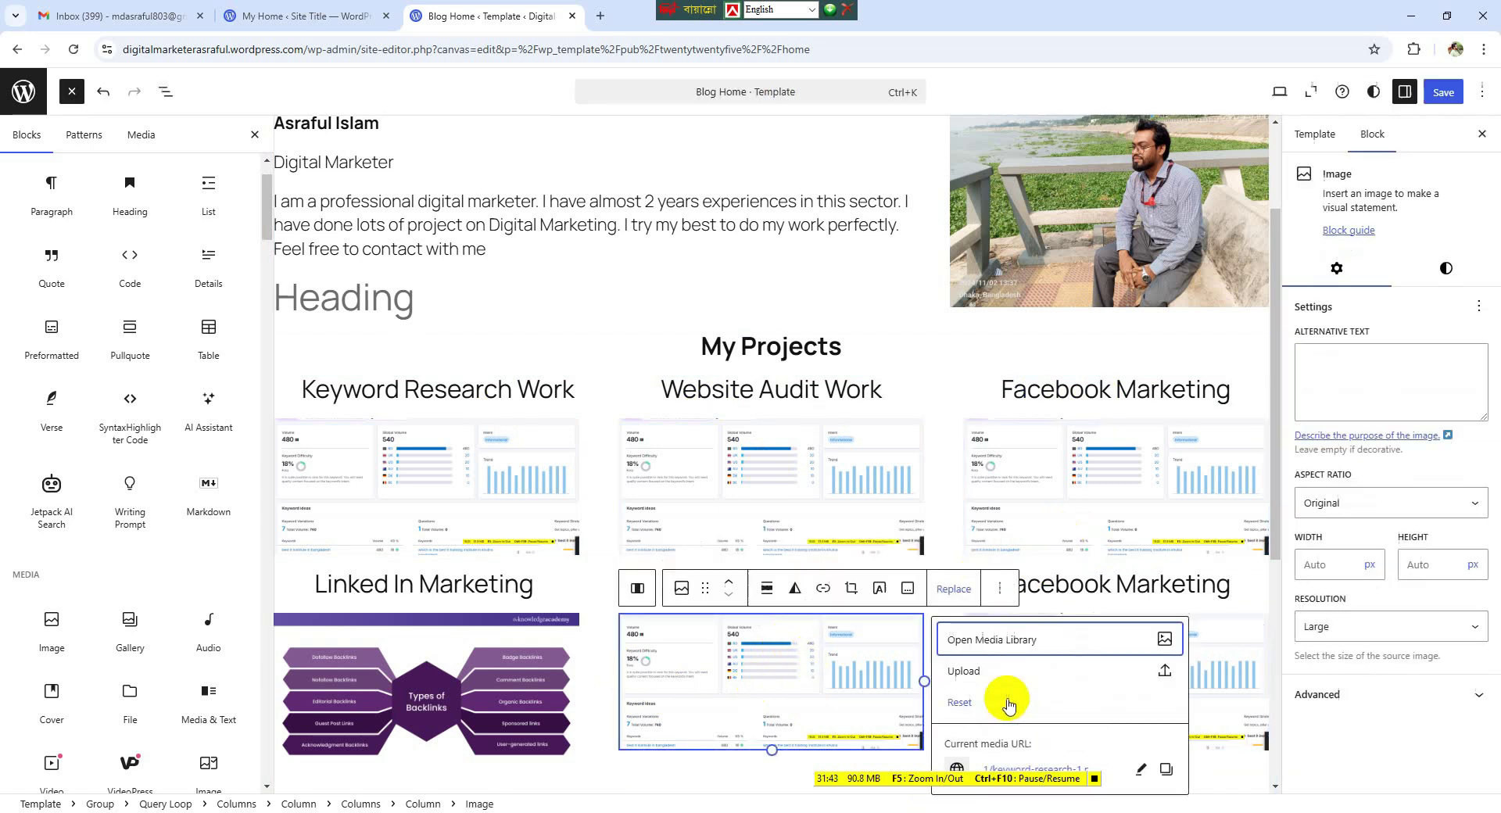
left_click(986, 674)
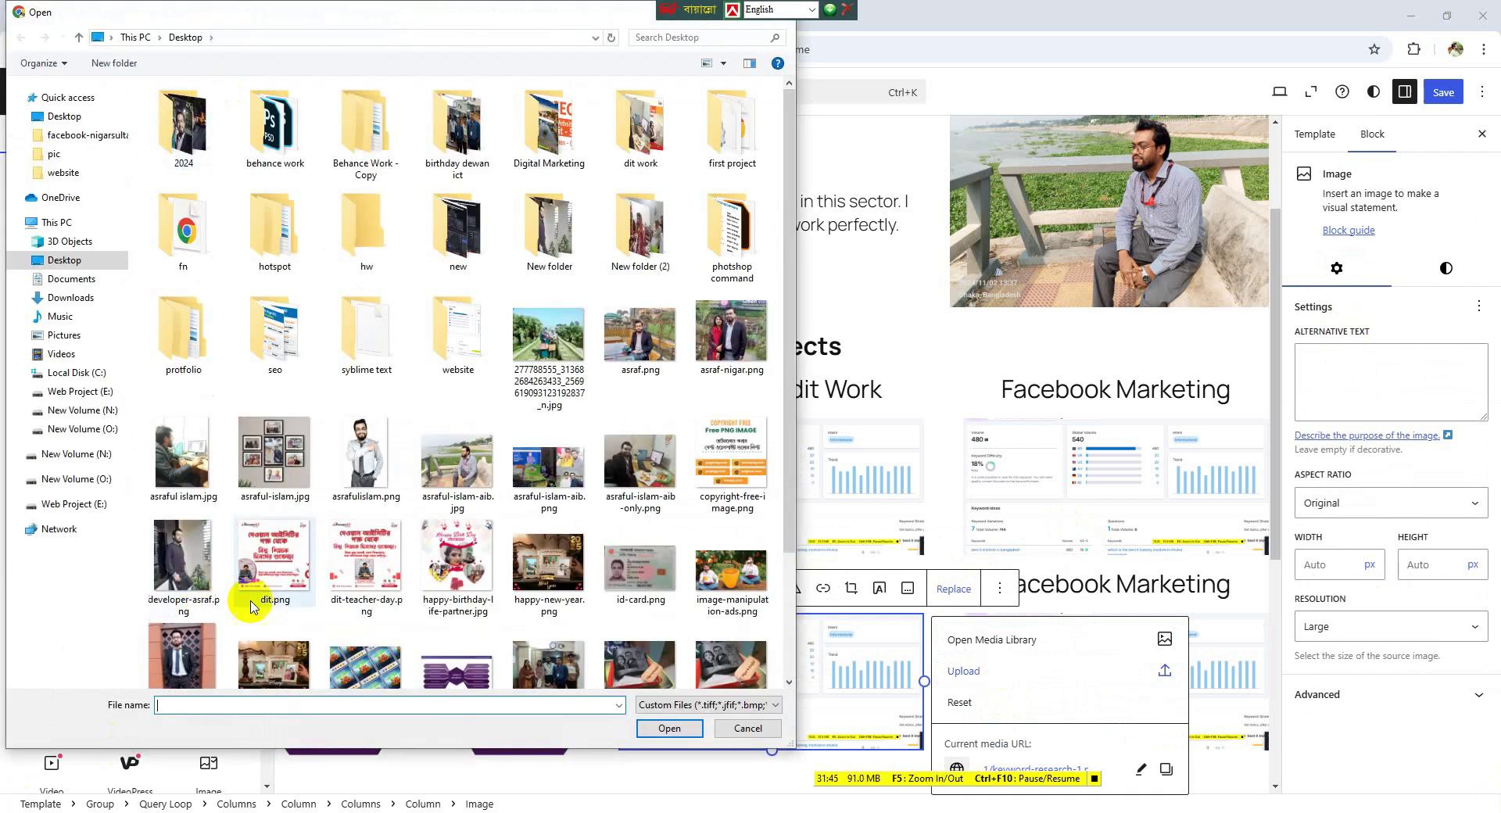
scroll(383, 569, "down", 2)
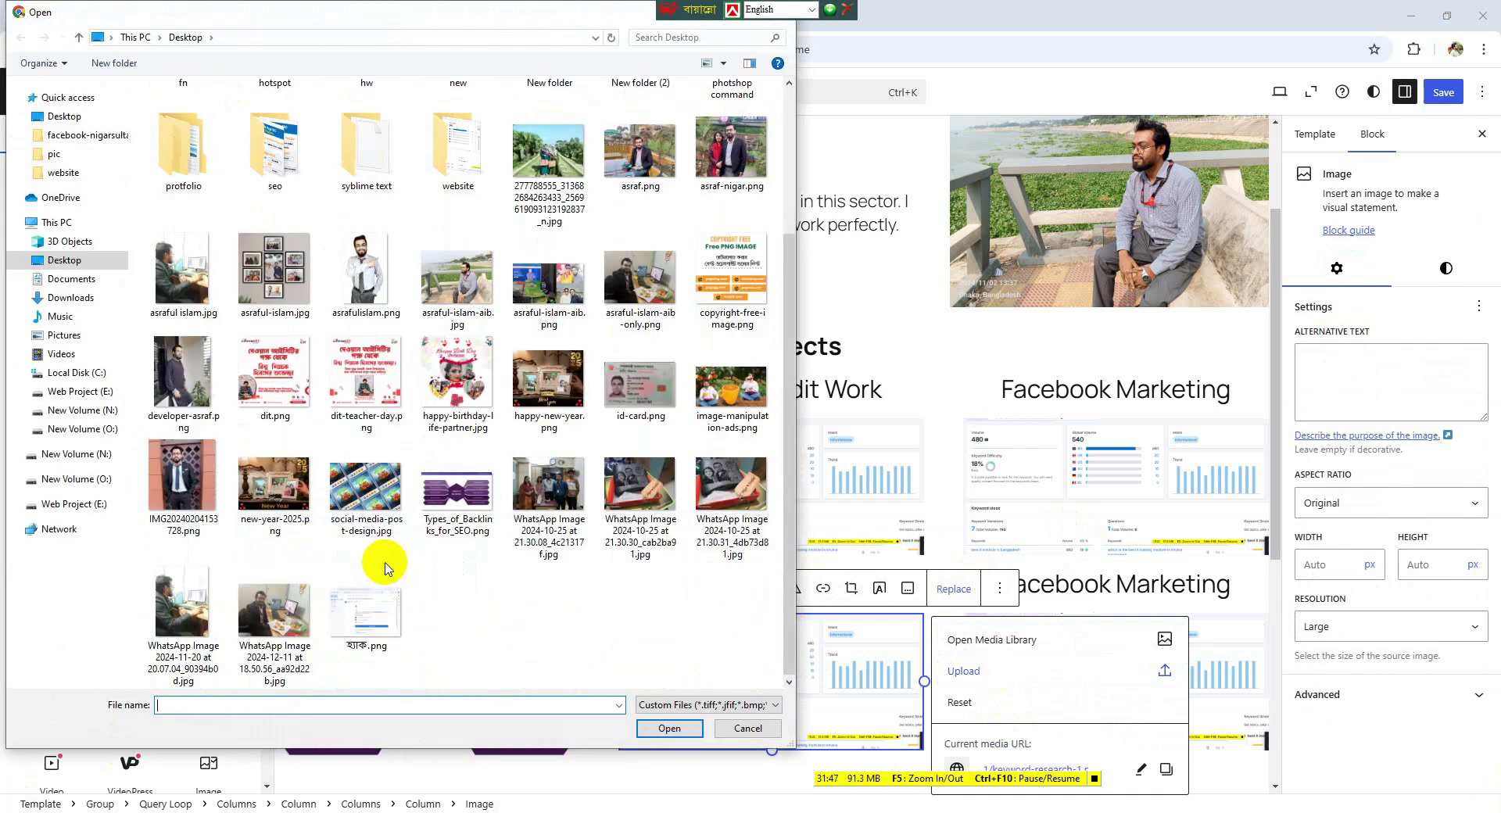
scroll(539, 574, "up", 2)
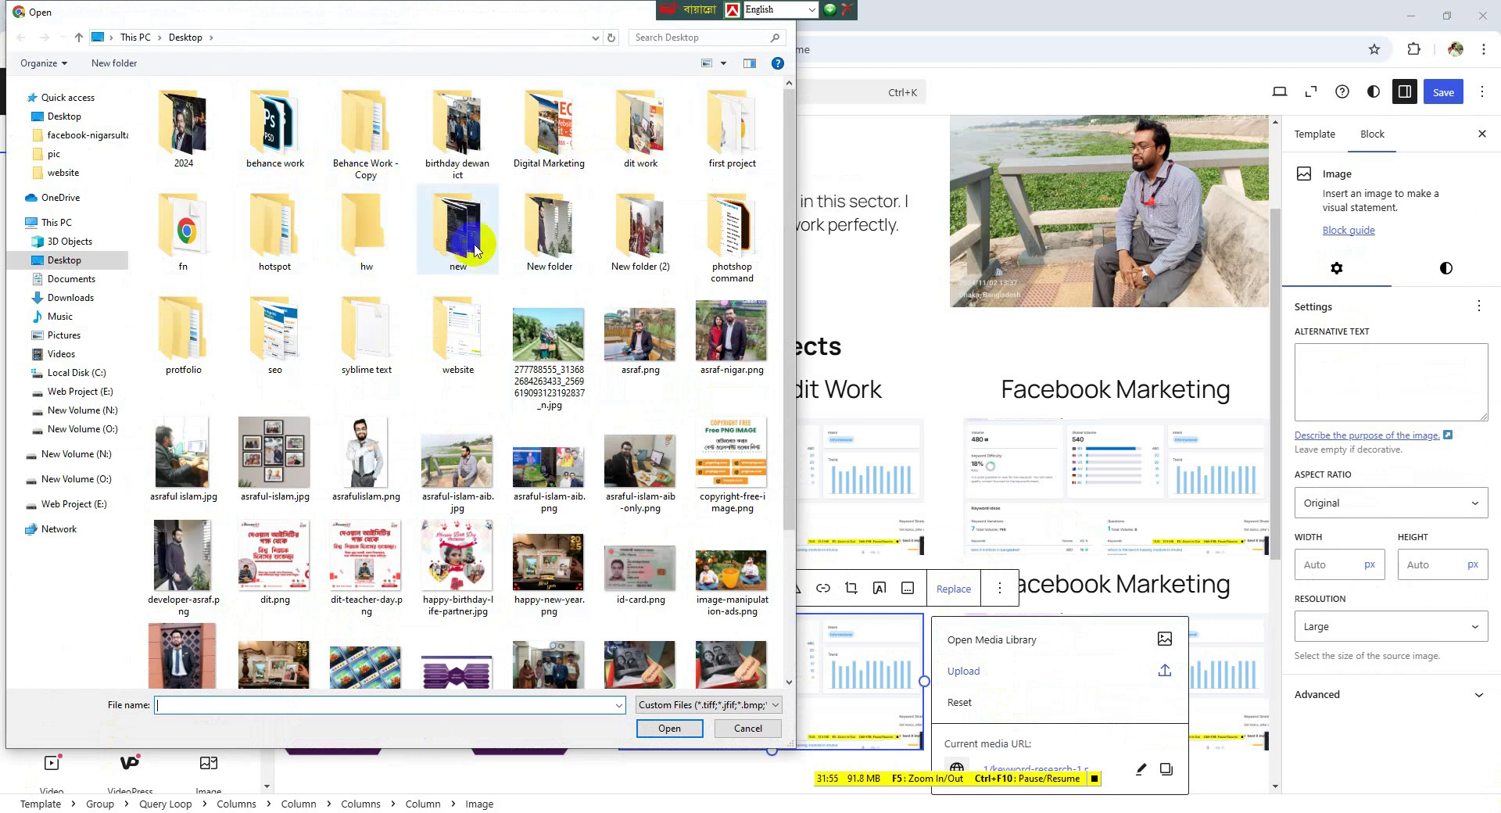
left_click(755, 271)
double_click(755, 271)
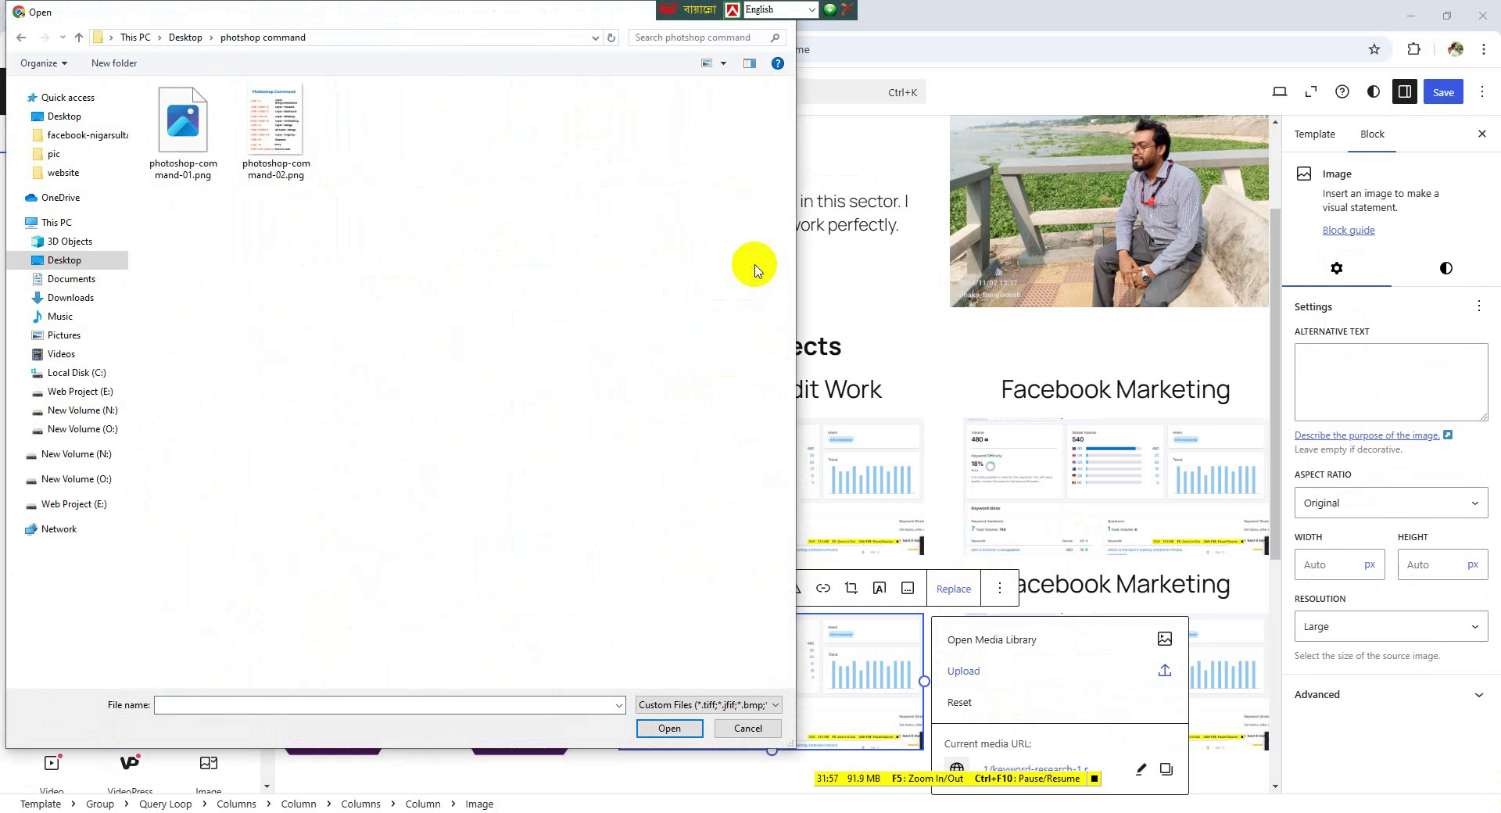
left_click(188, 37)
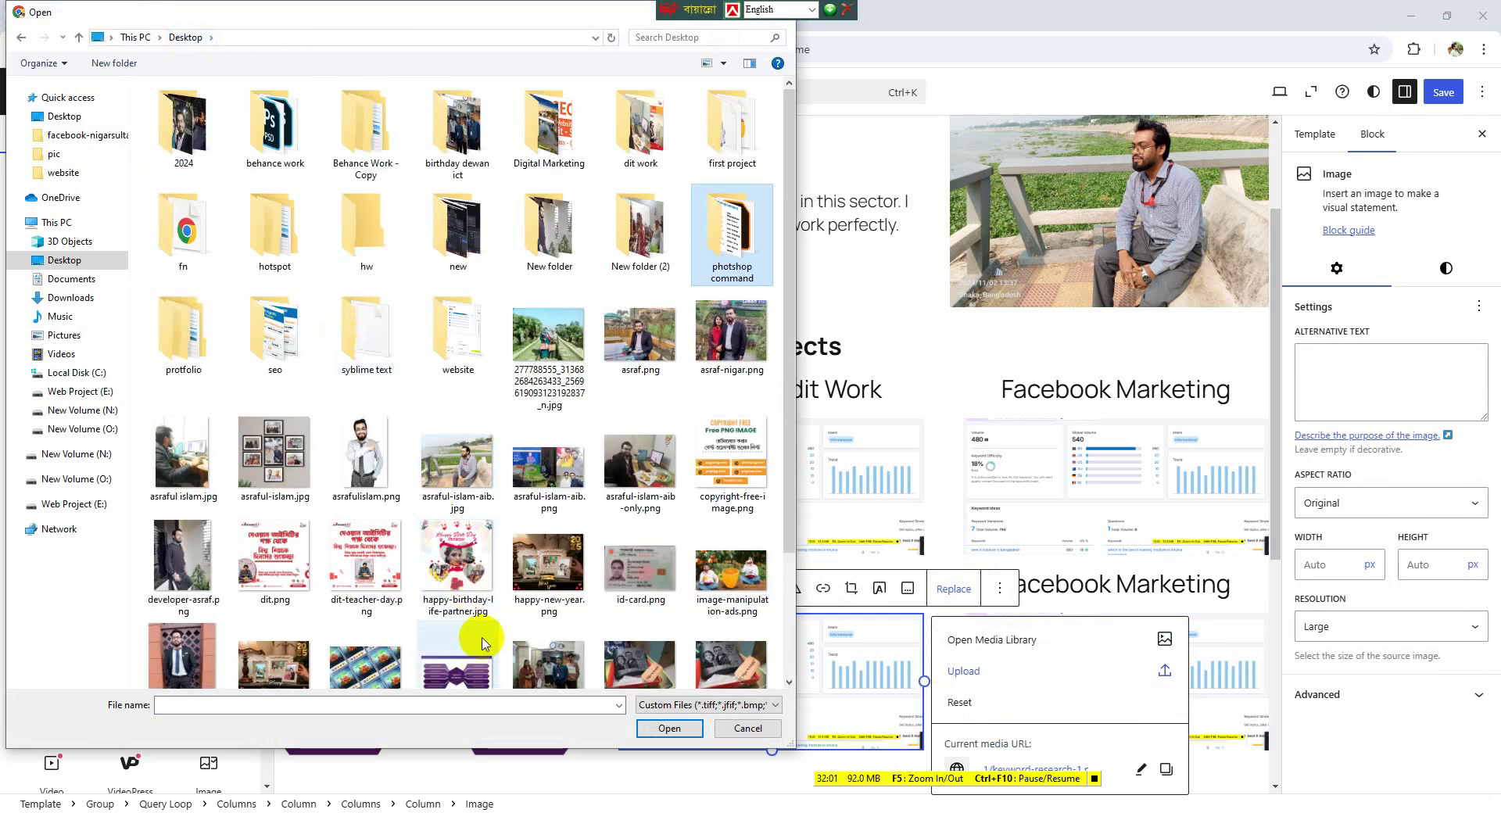
scroll(480, 637, "down", 2)
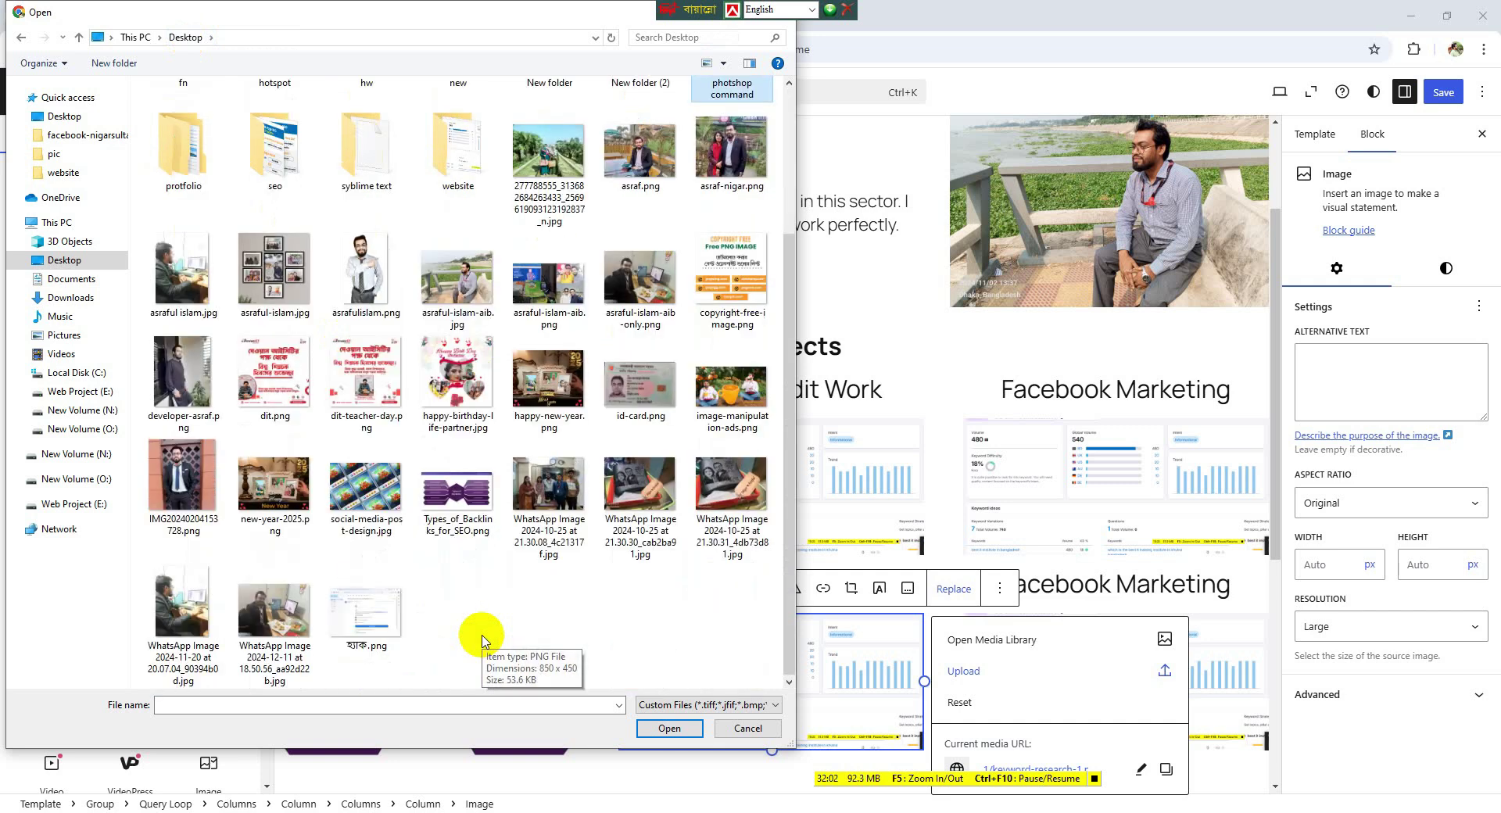
left_click(442, 483)
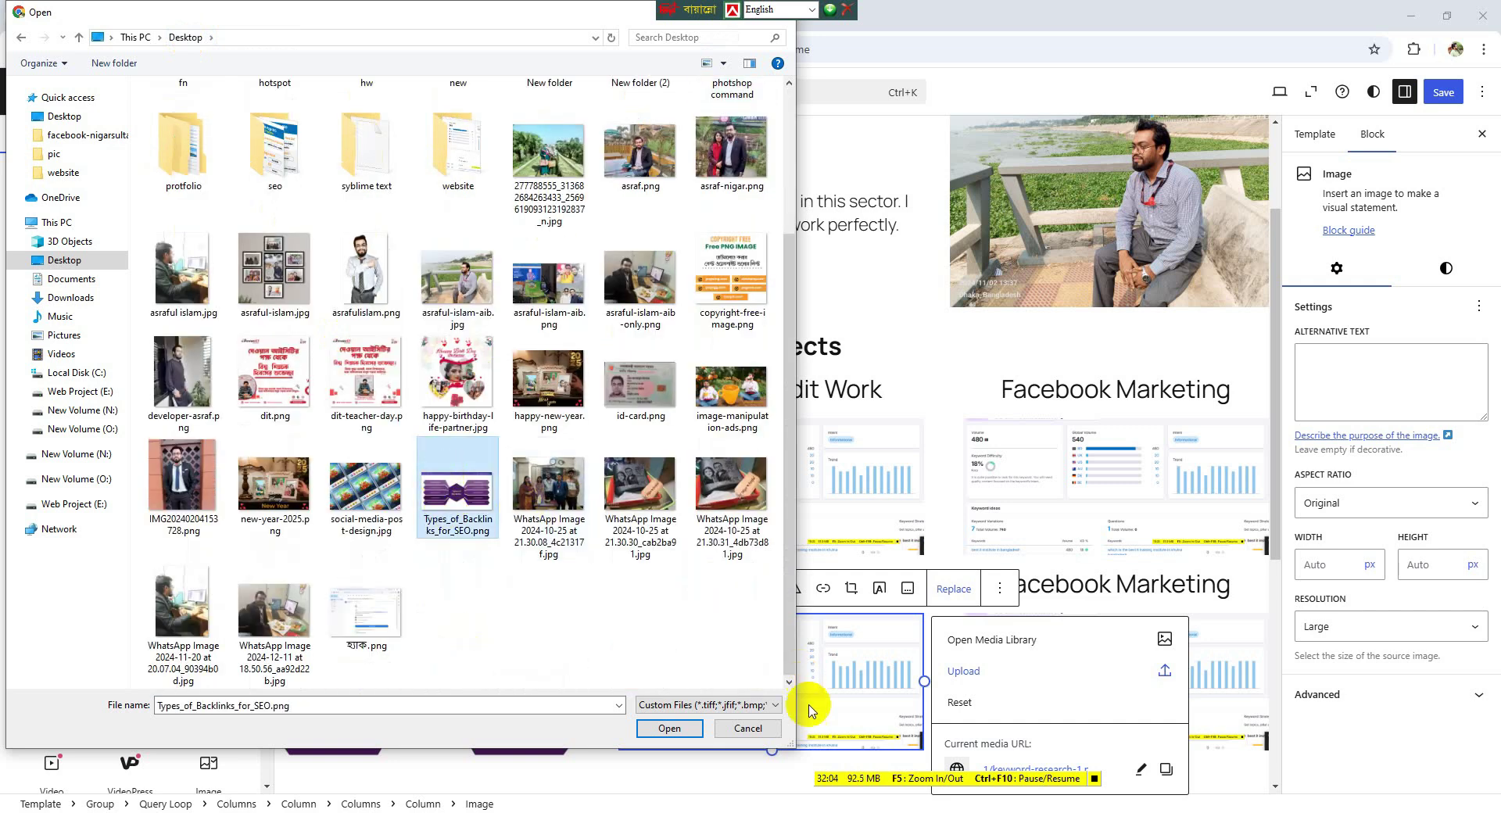
left_click(693, 728)
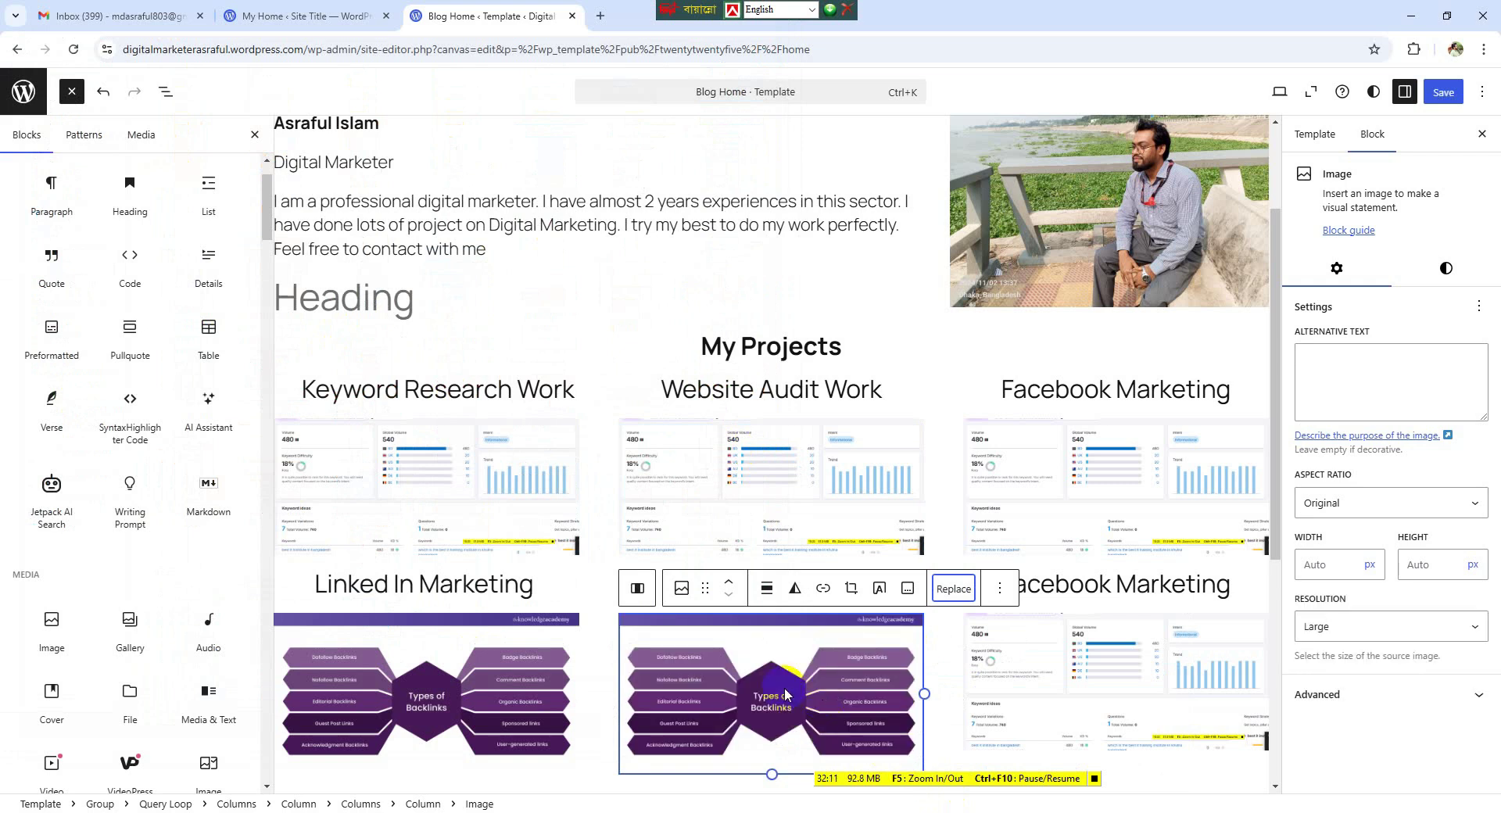
- Try adding an empty column after the "My Projects" column and delete the added column
left_click(1087, 721)
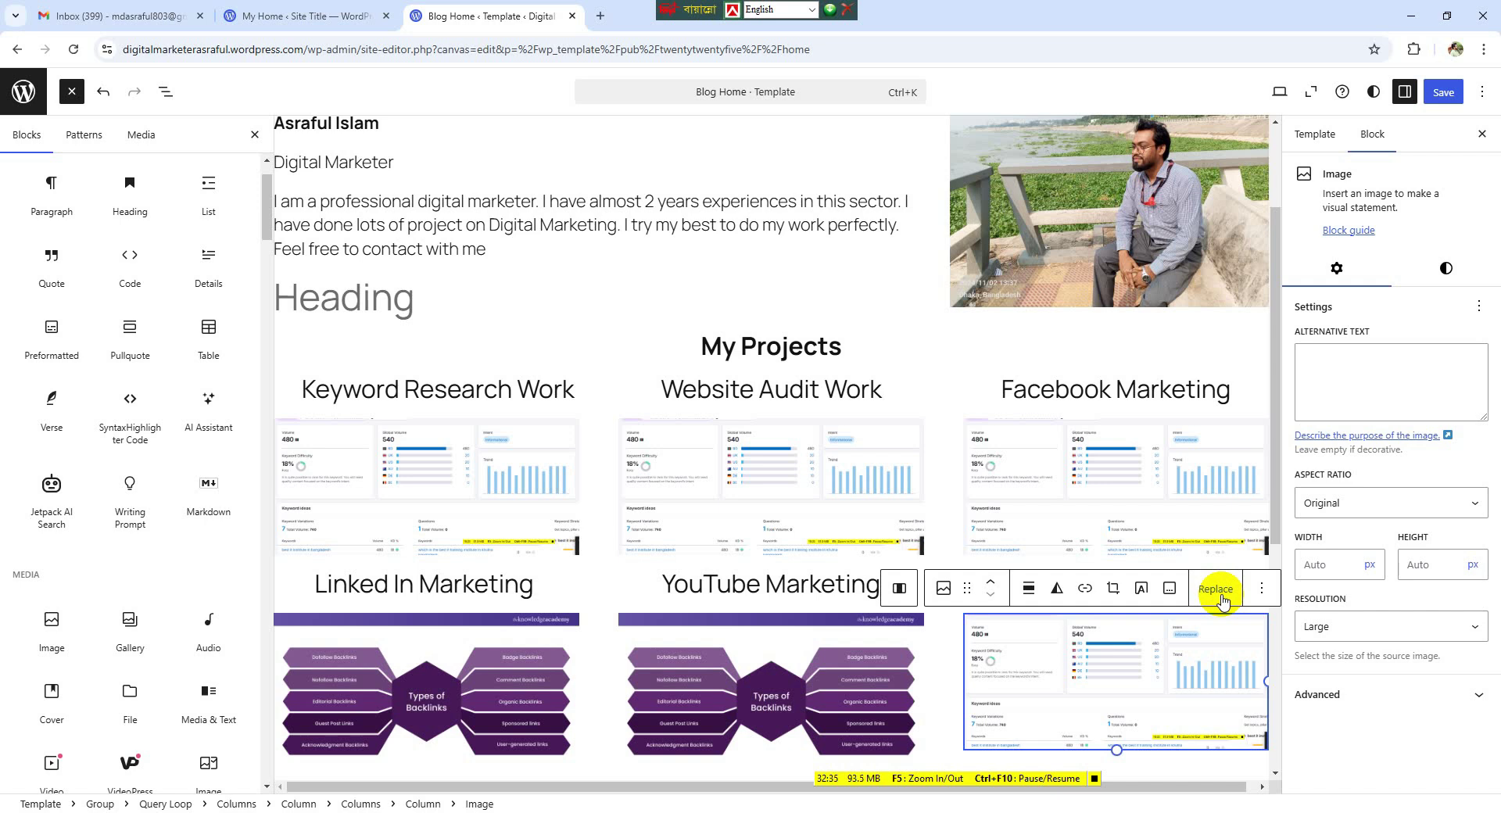
left_click(610, 572)
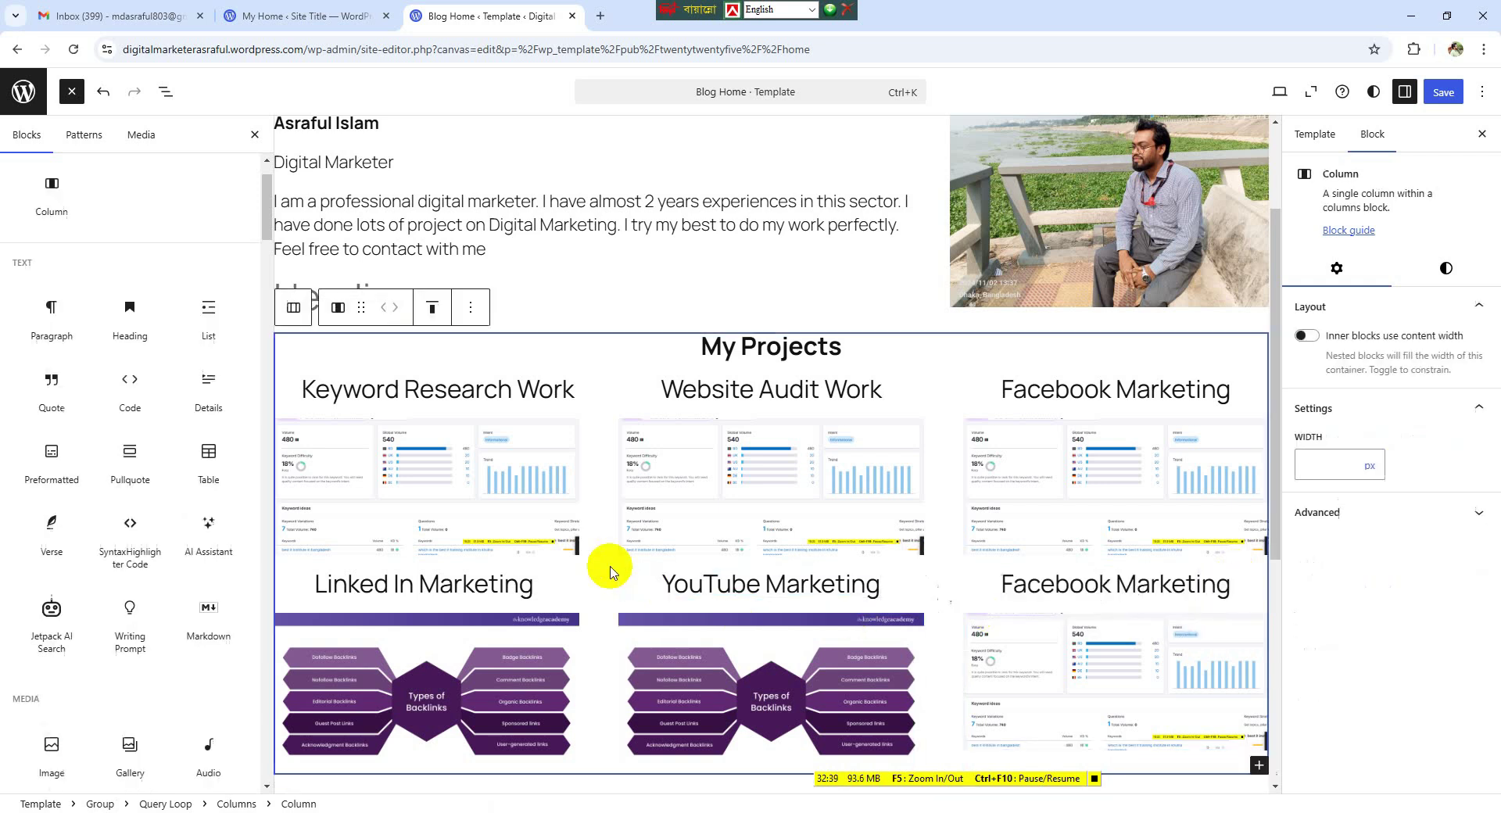
scroll(610, 571, "down", 1)
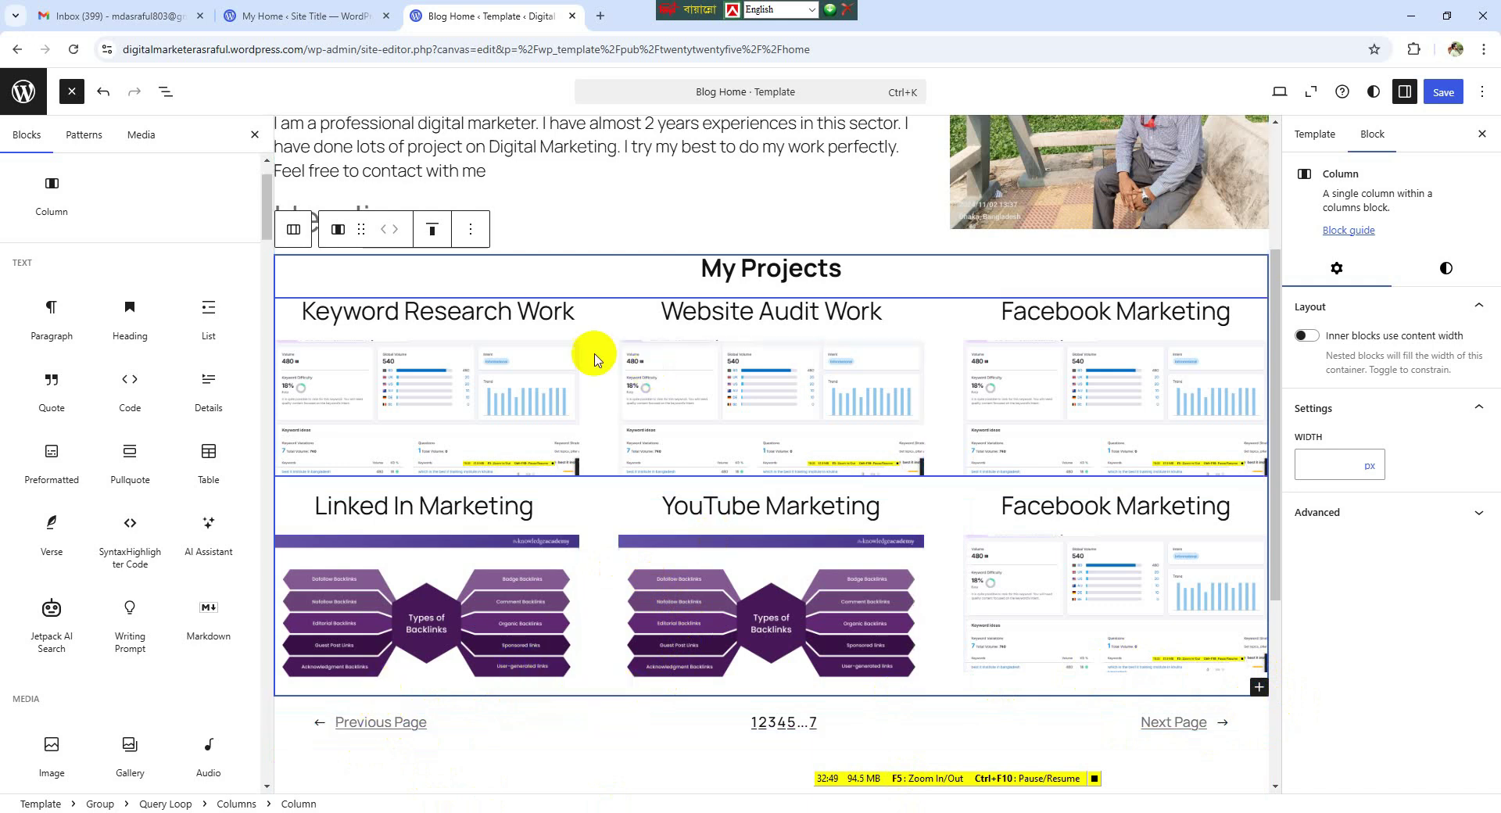
left_click(473, 239)
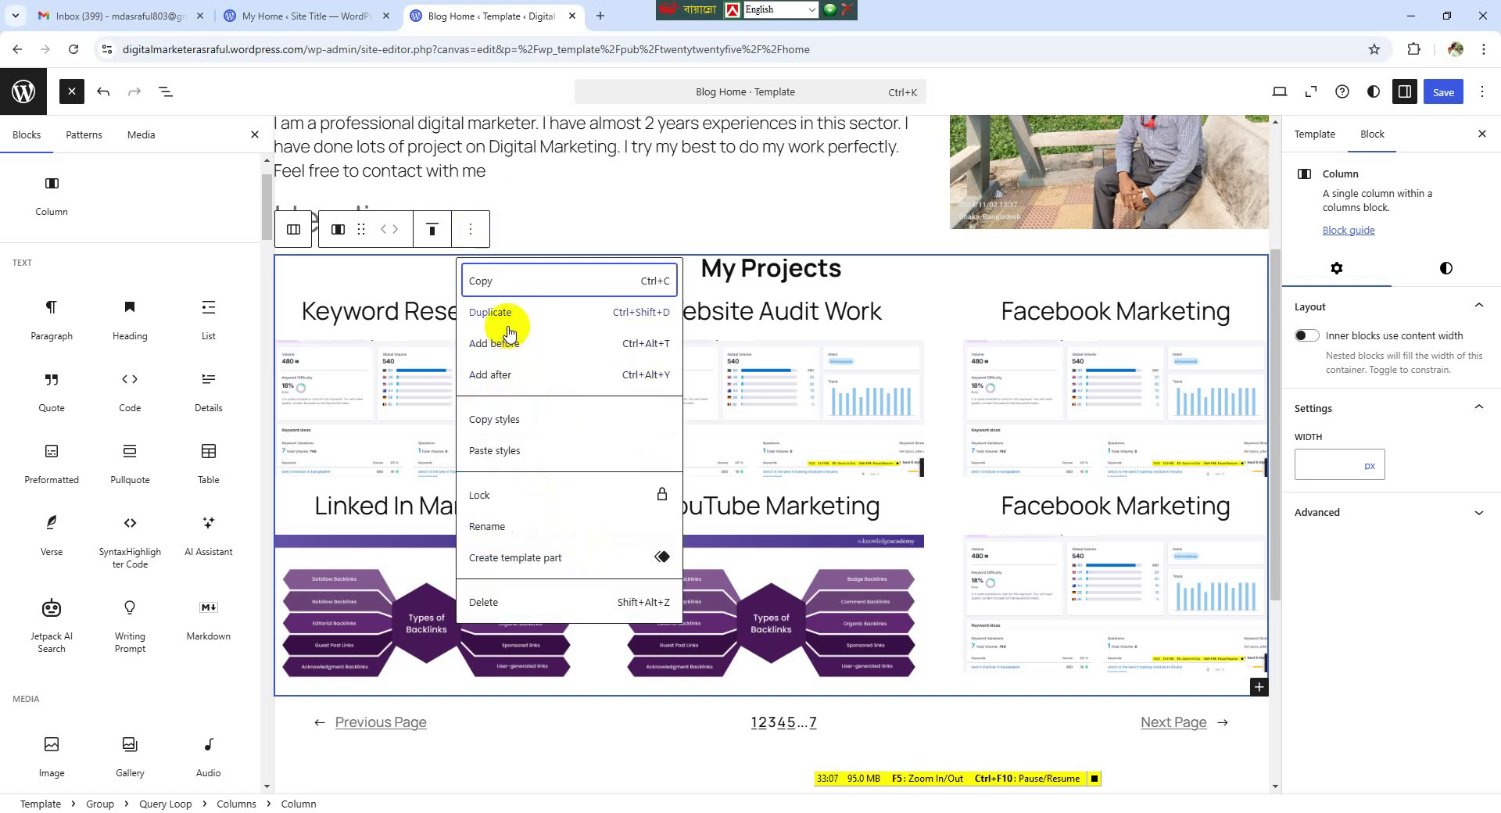
left_click(525, 374)
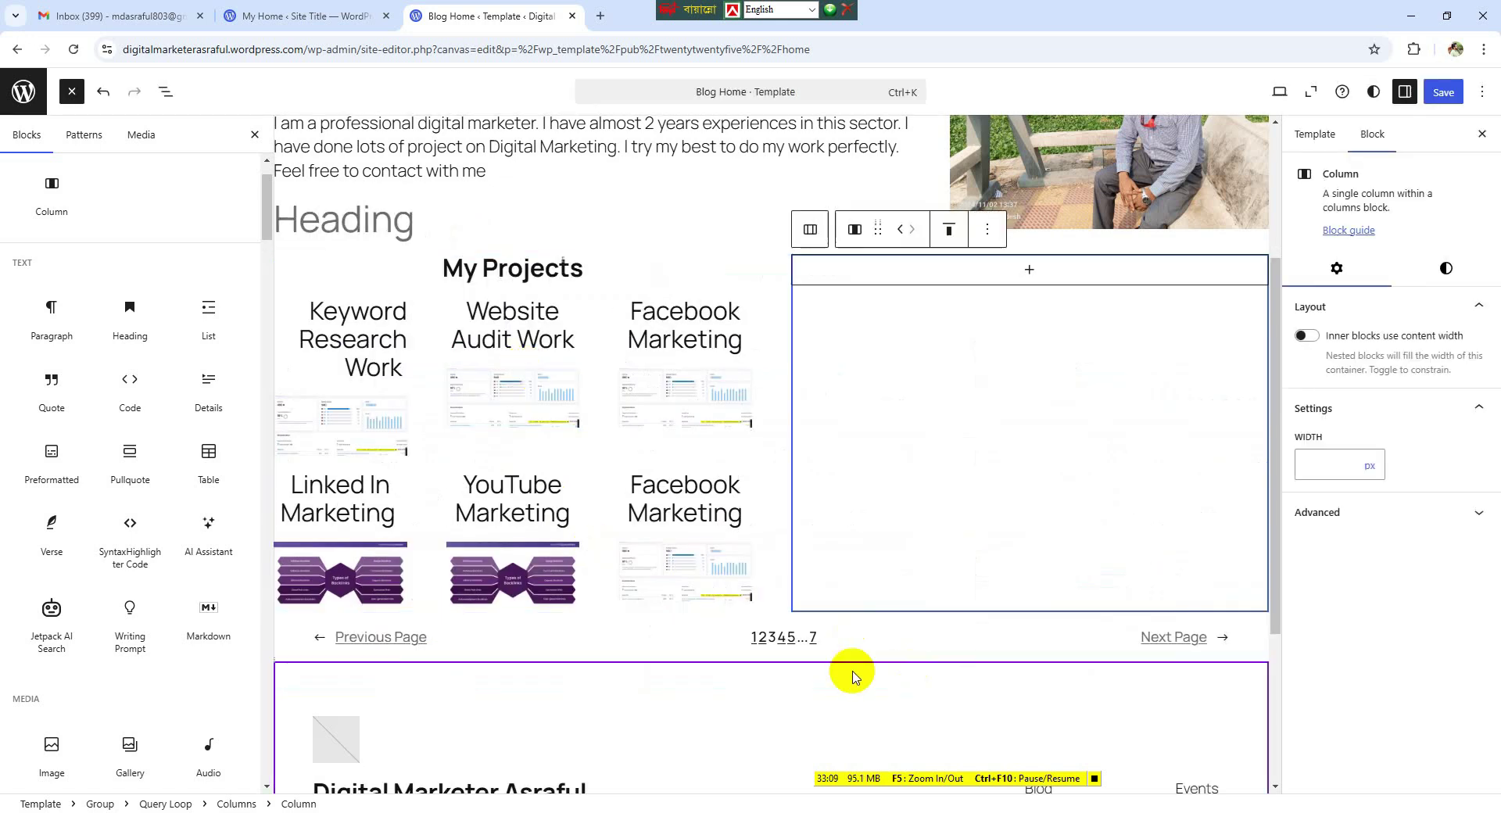
left_click(987, 228)
left_click(1013, 604)
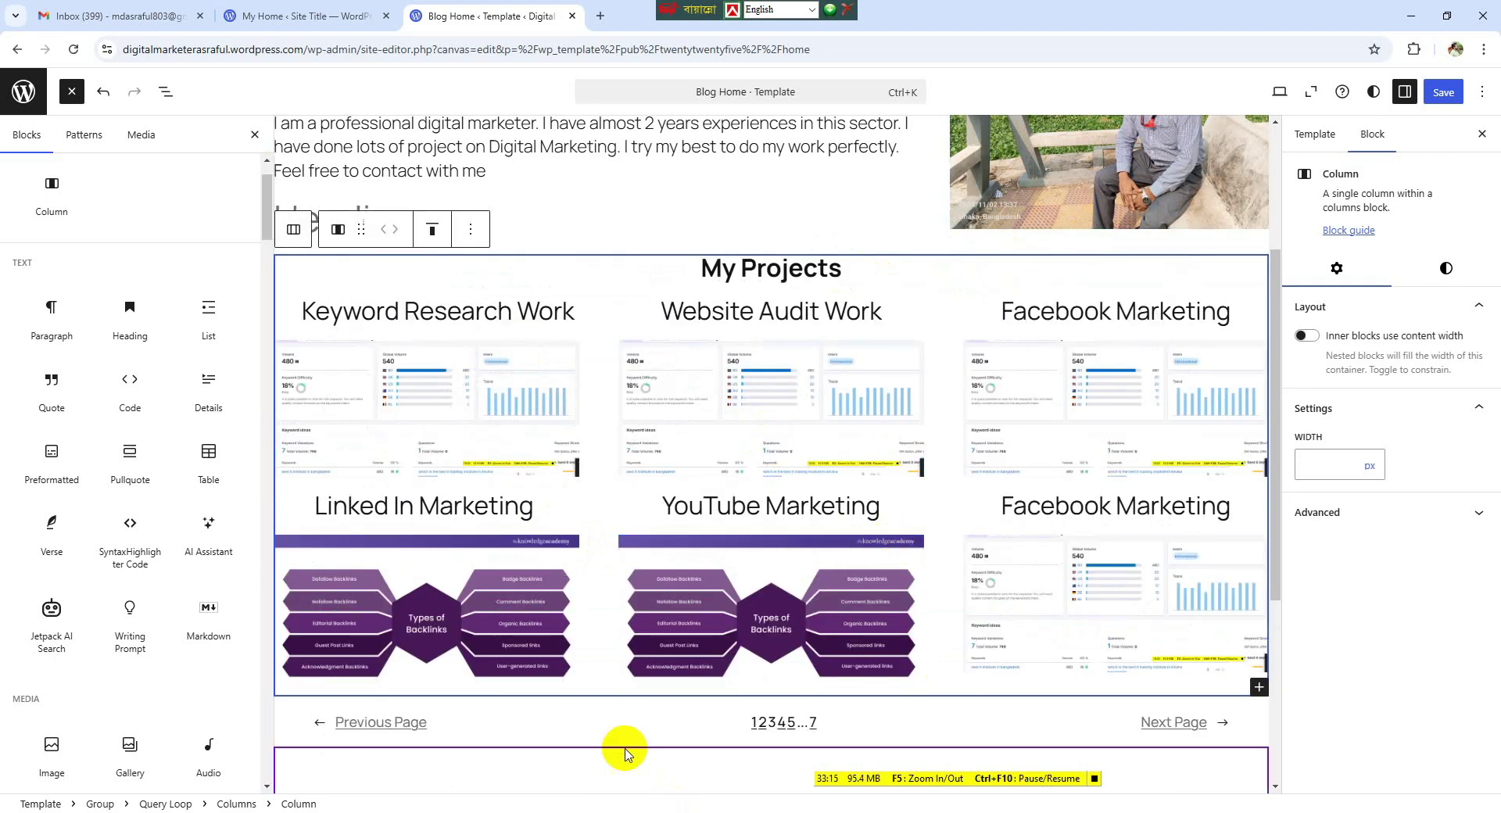
left_click(1255, 685)
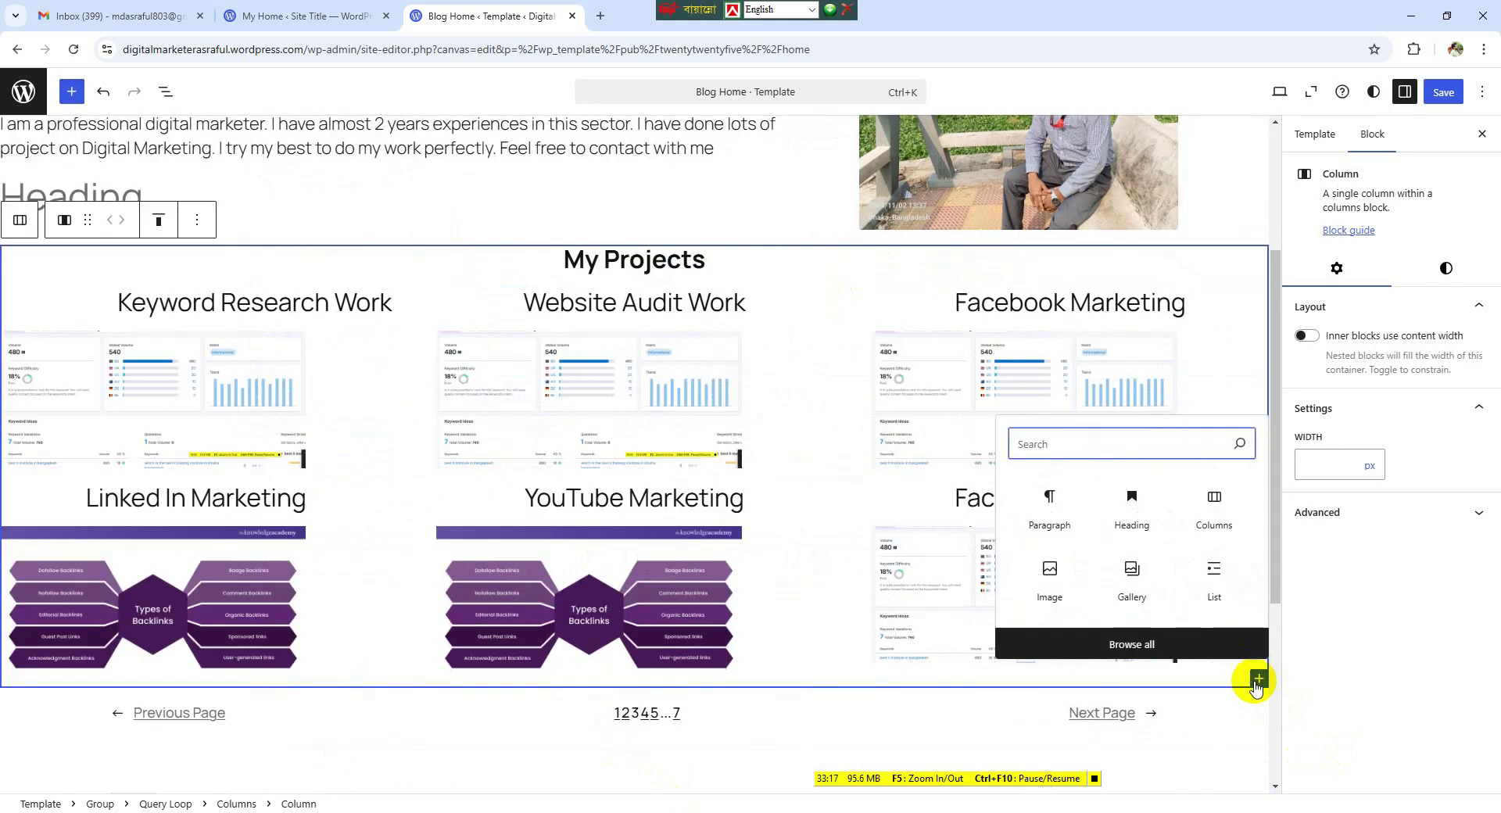
left_click(197, 220)
left_click(195, 544)
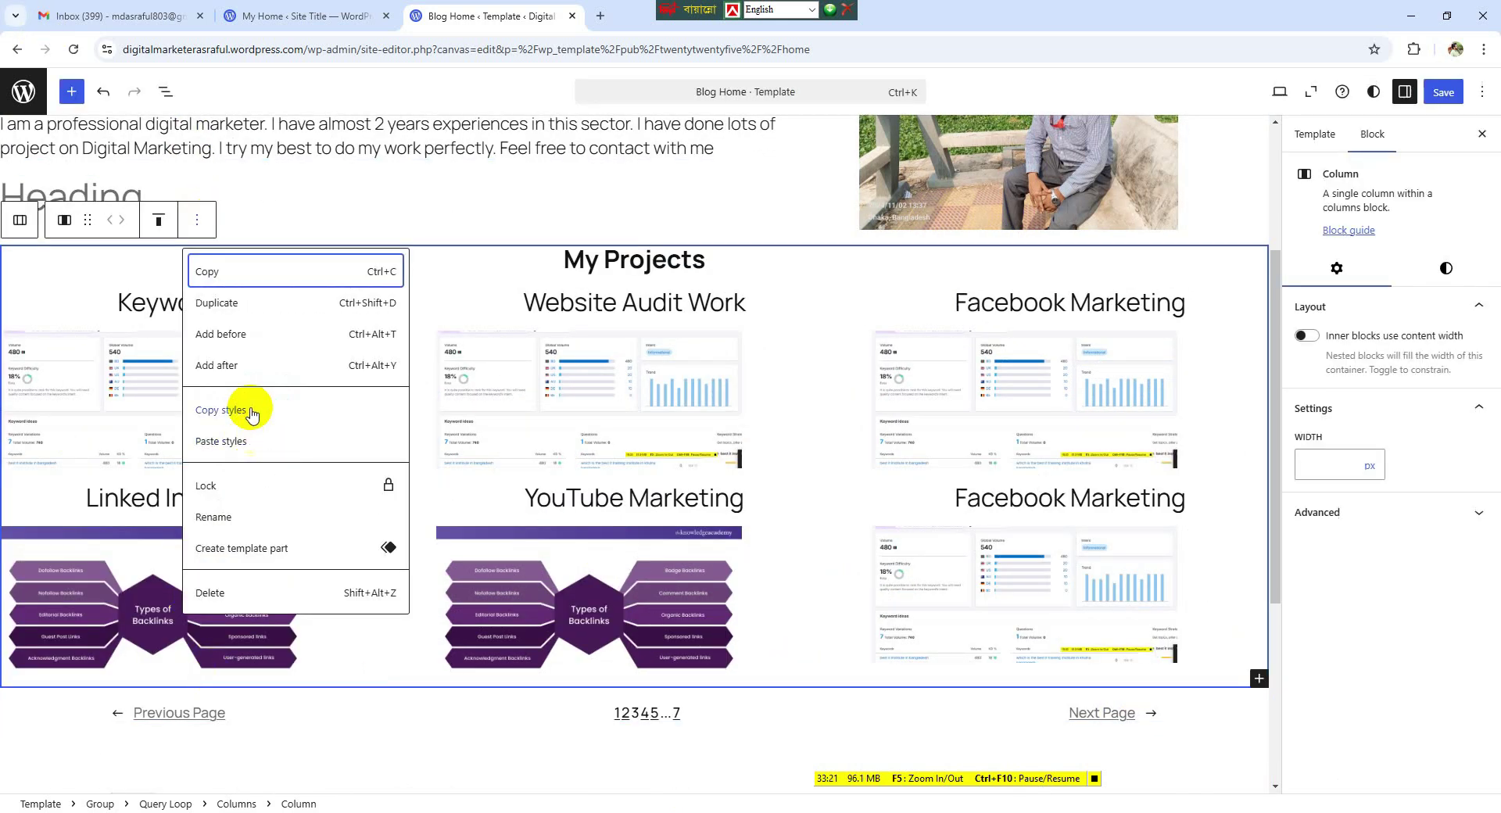
left_click(245, 371)
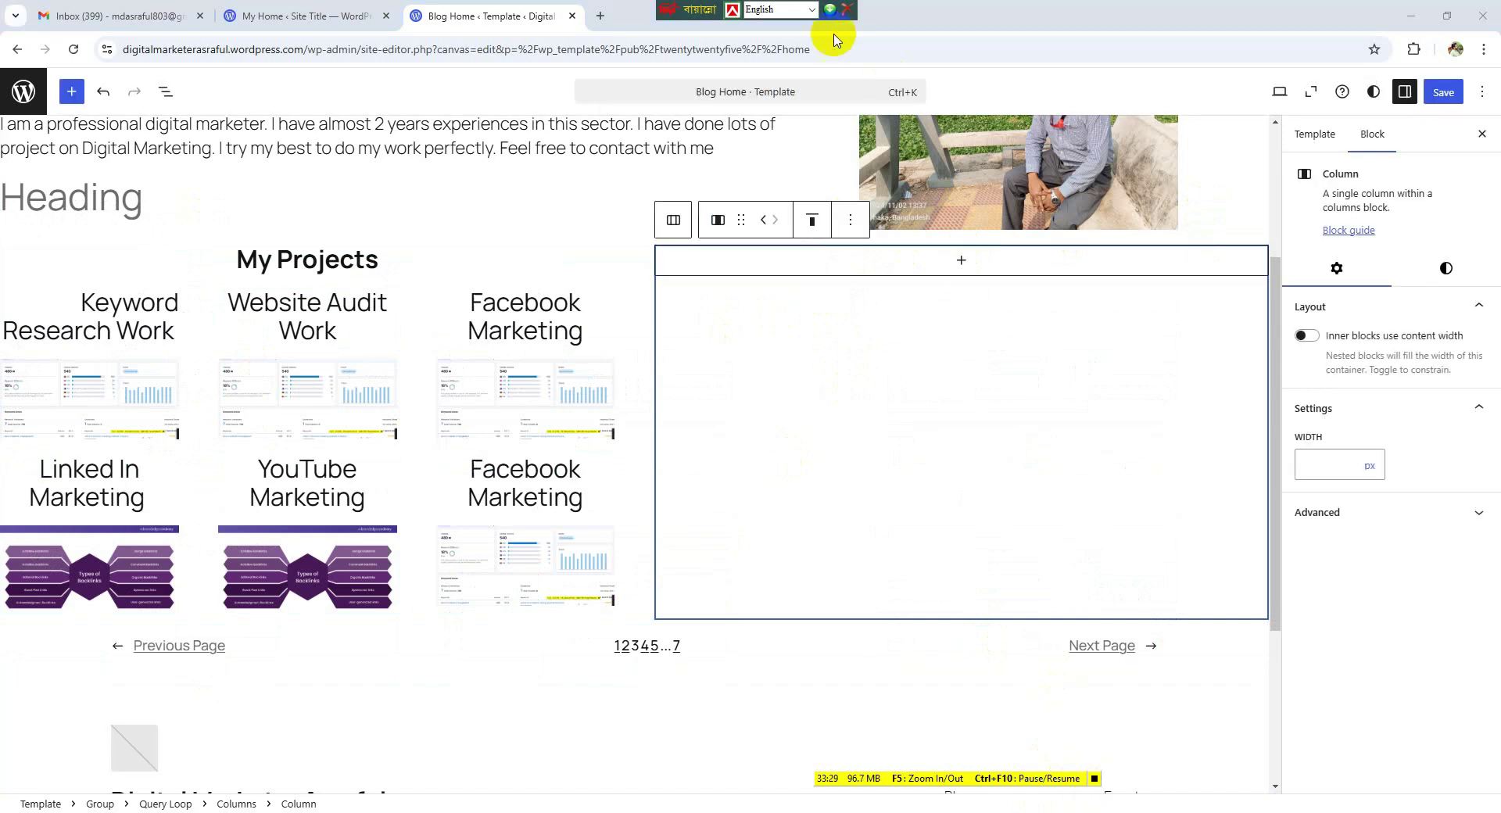
left_click(811, 223)
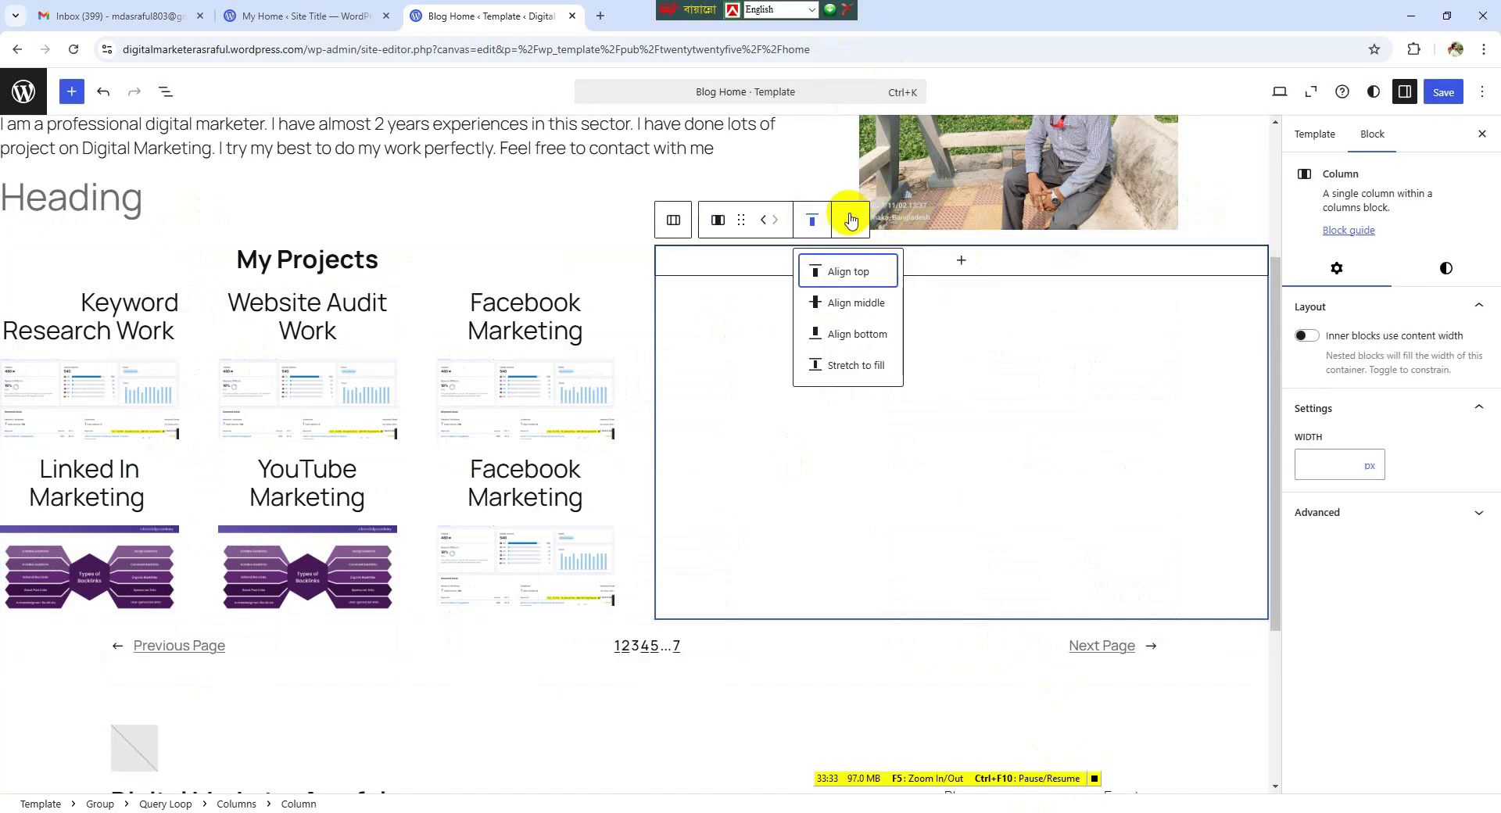
left_click(849, 227)
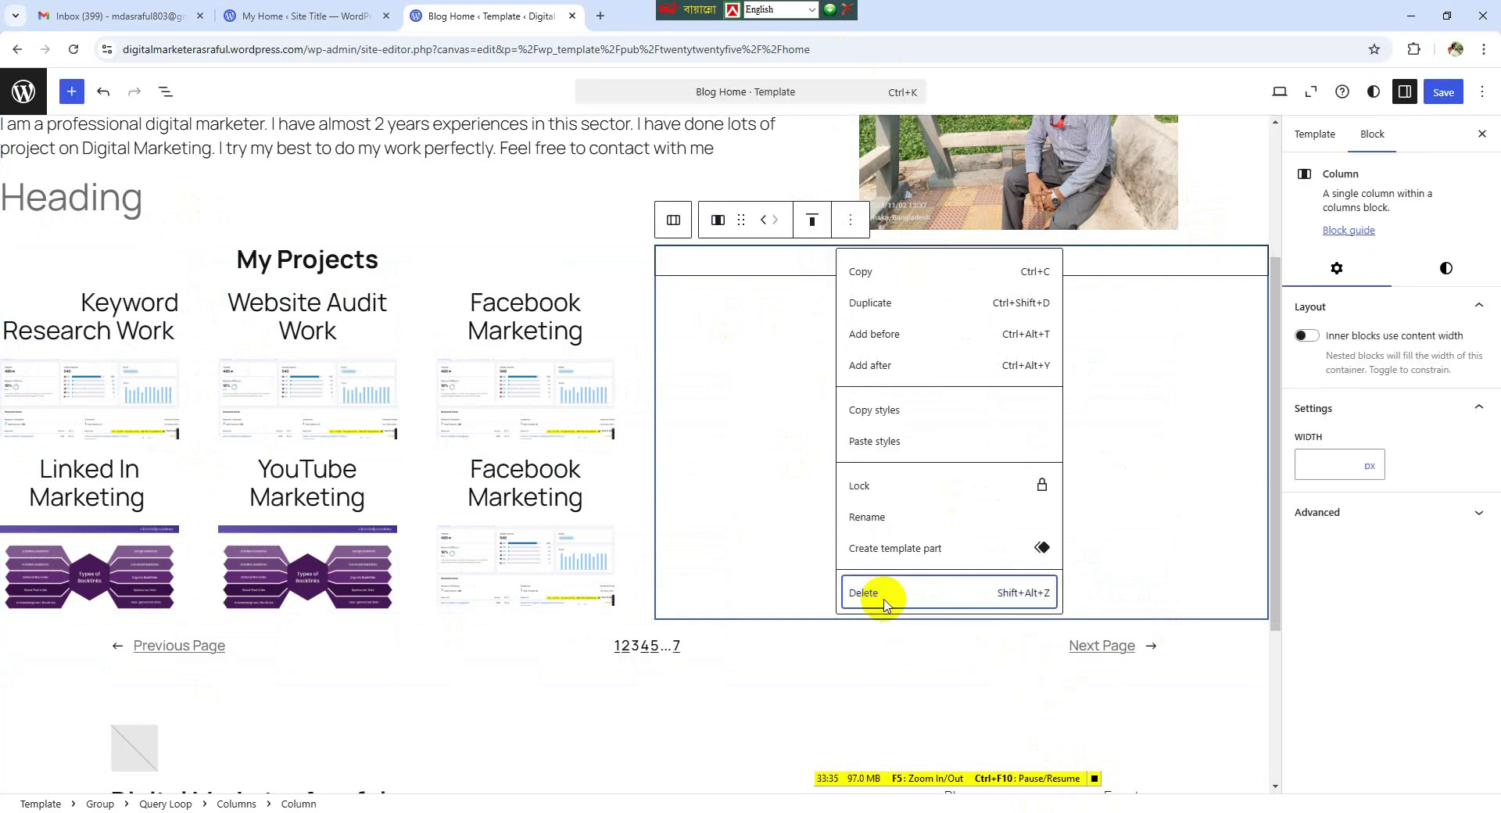
left_click(884, 604)
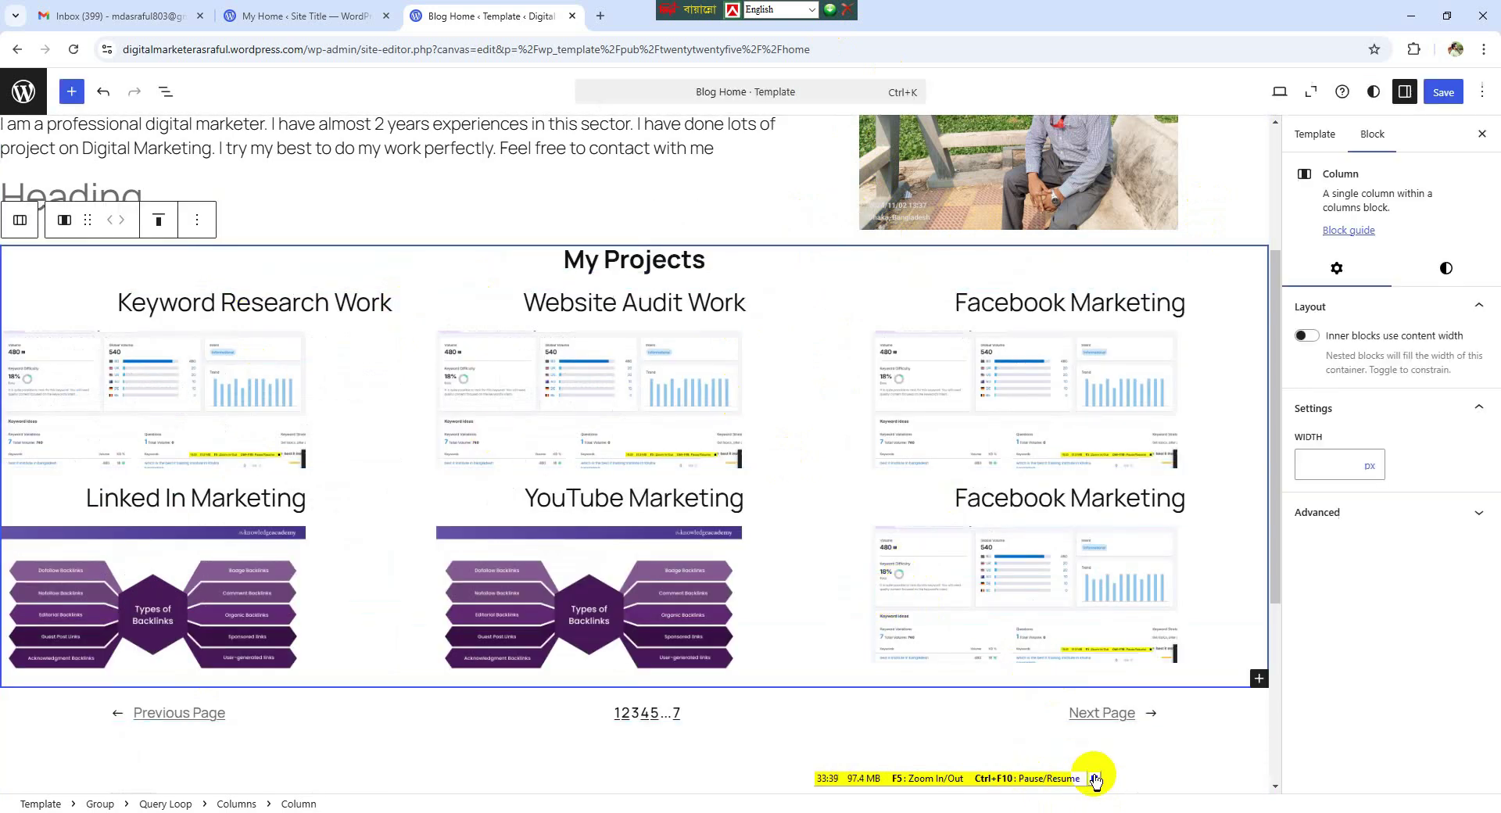
left_click(24, 221)
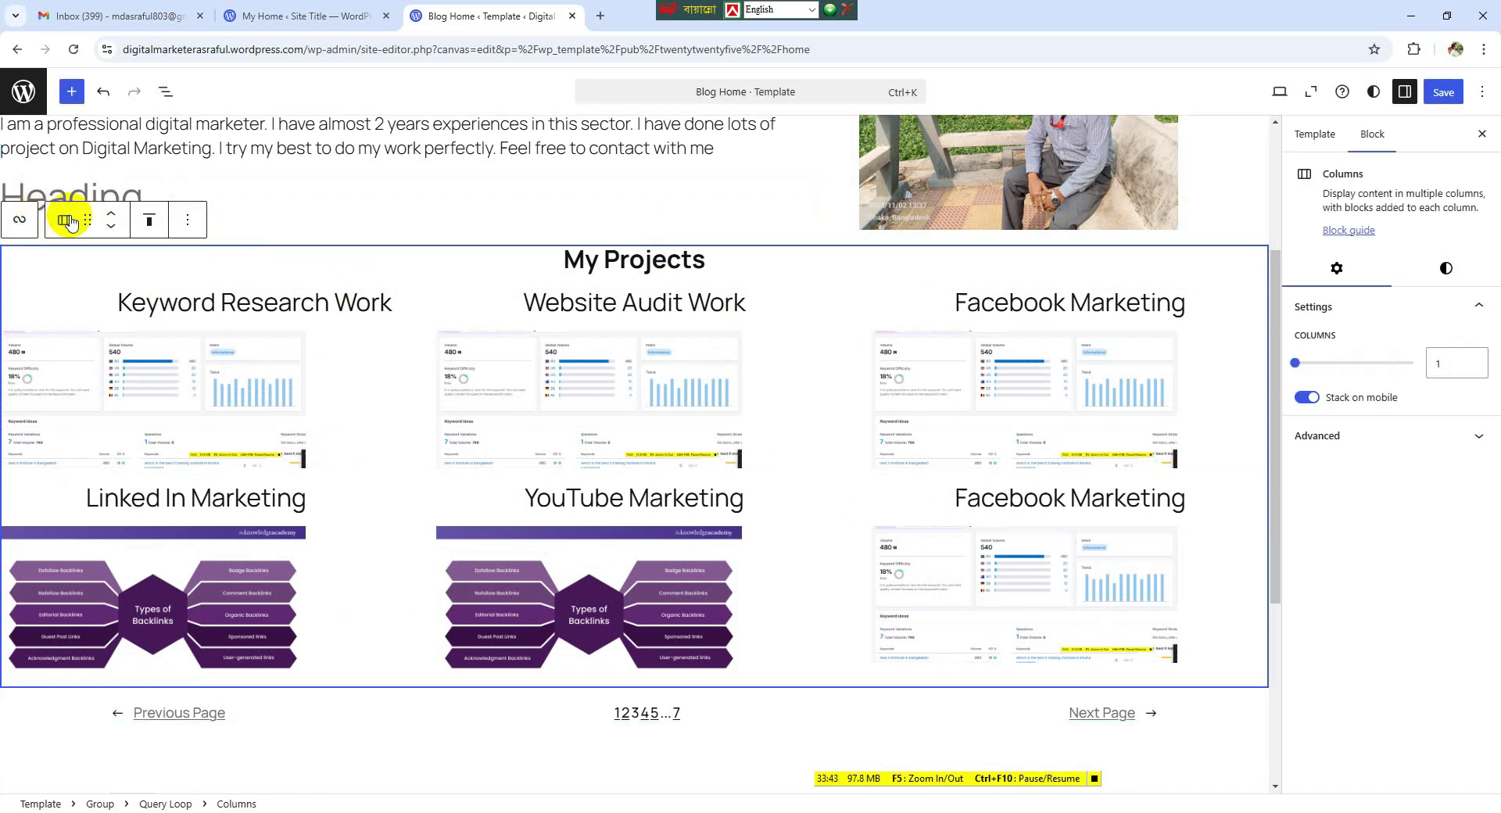
left_click(66, 221)
mouse_move(102, 363)
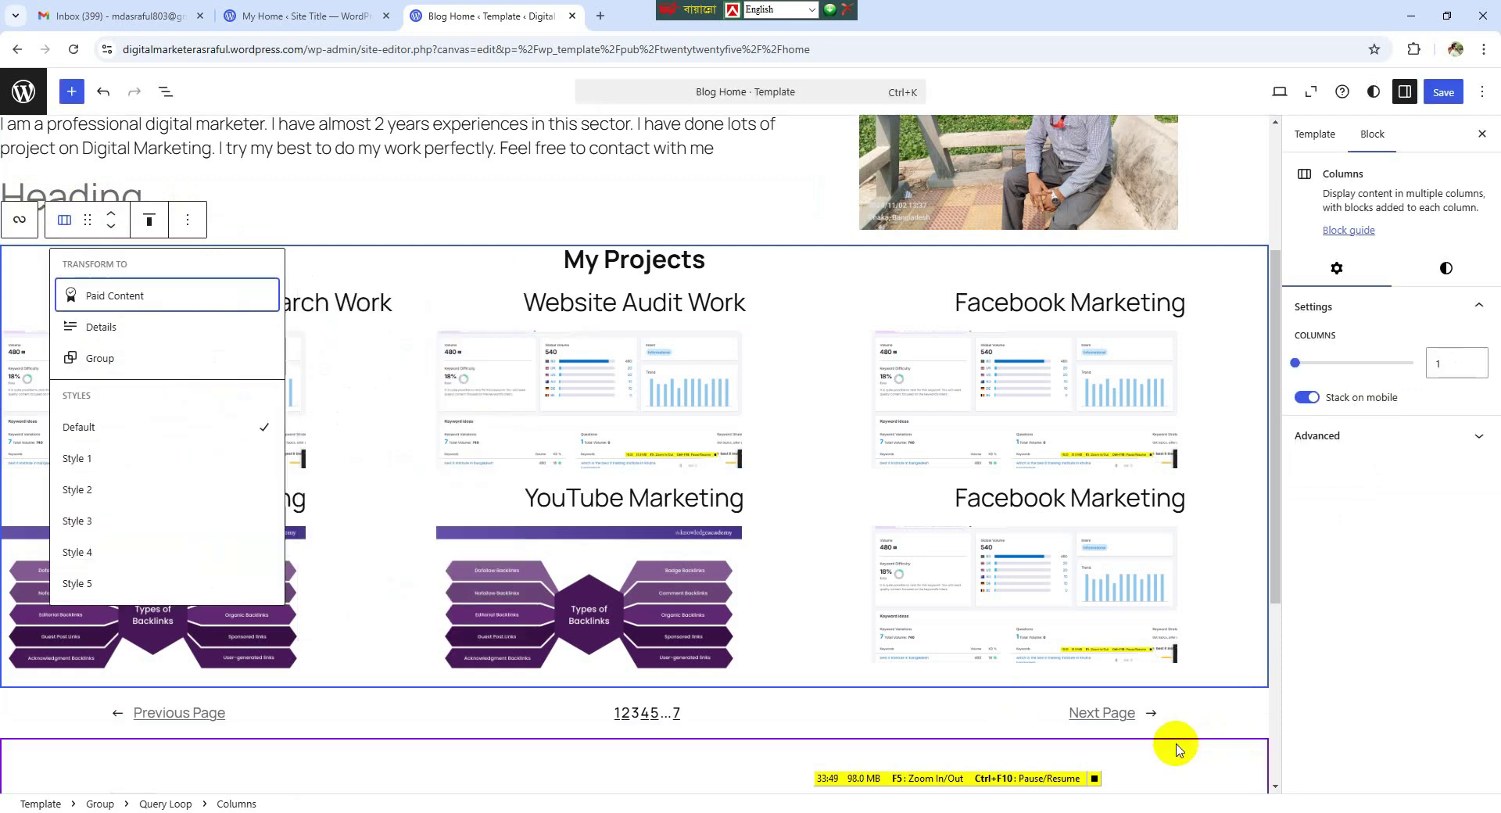
left_click(1095, 779)
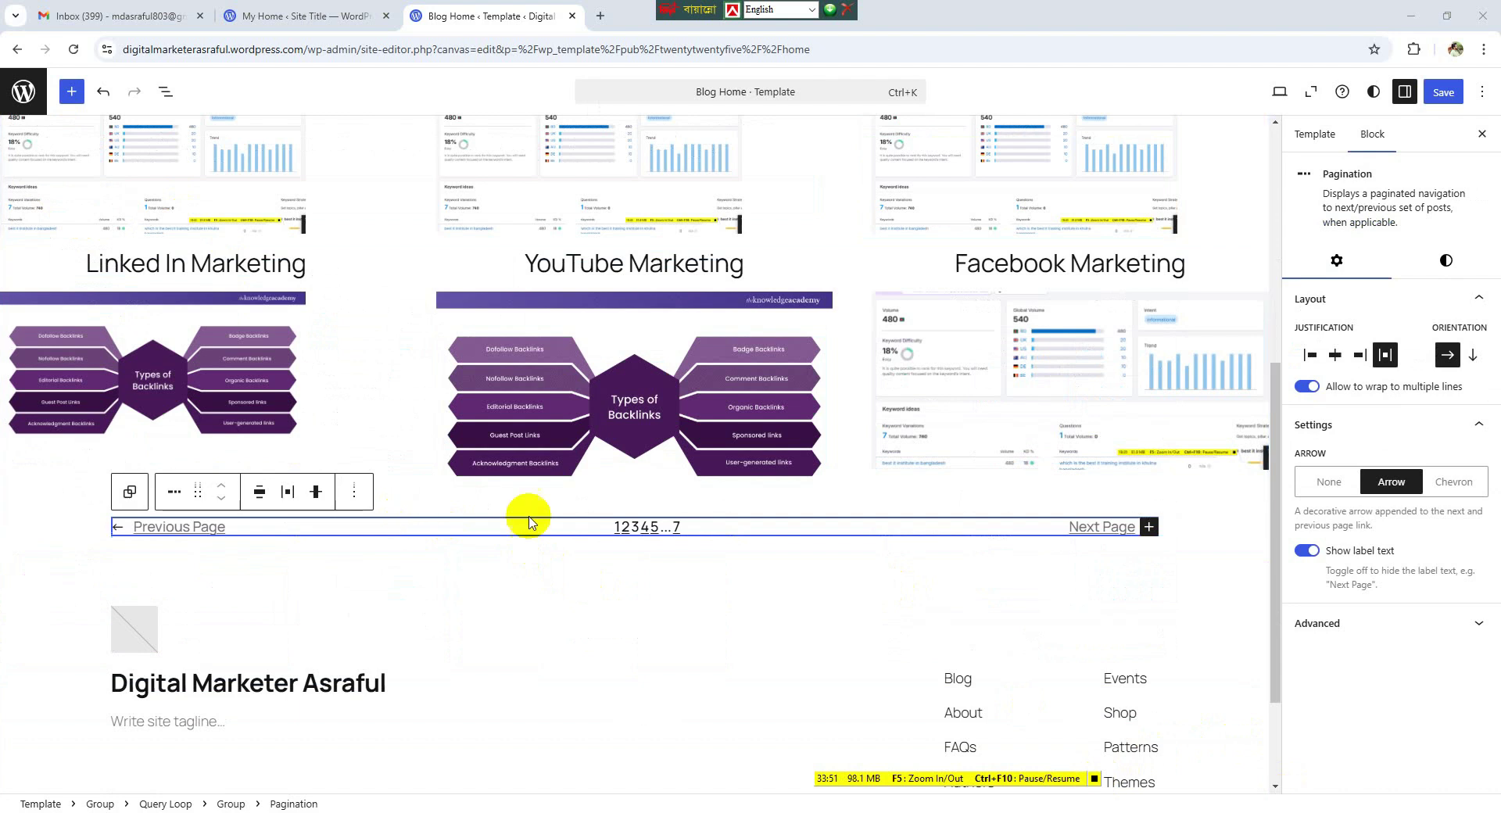
- Delete the pagination block with the previous and next page links below the project rows
left_click(354, 491)
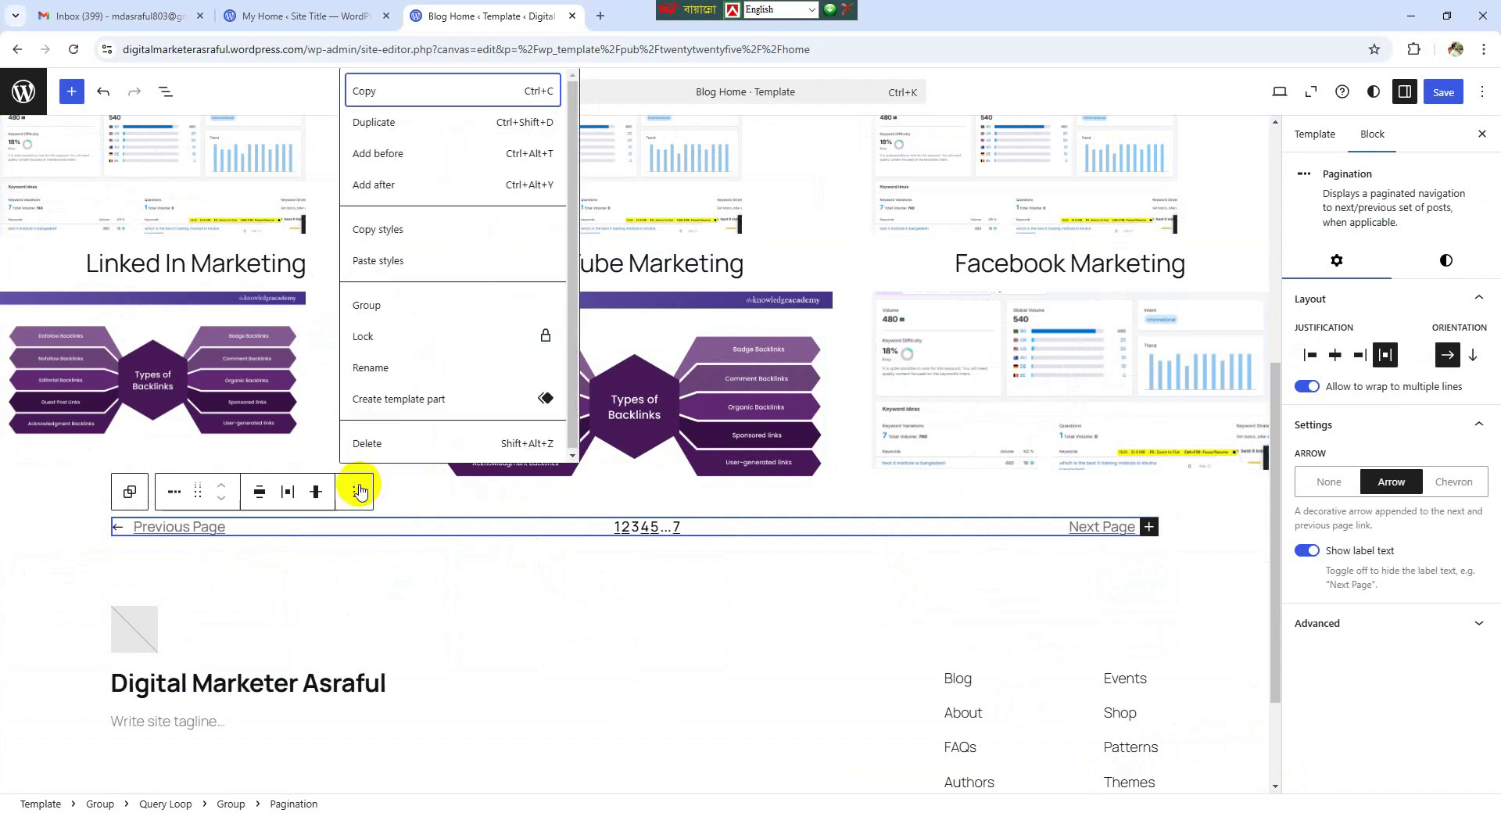
left_click(381, 440)
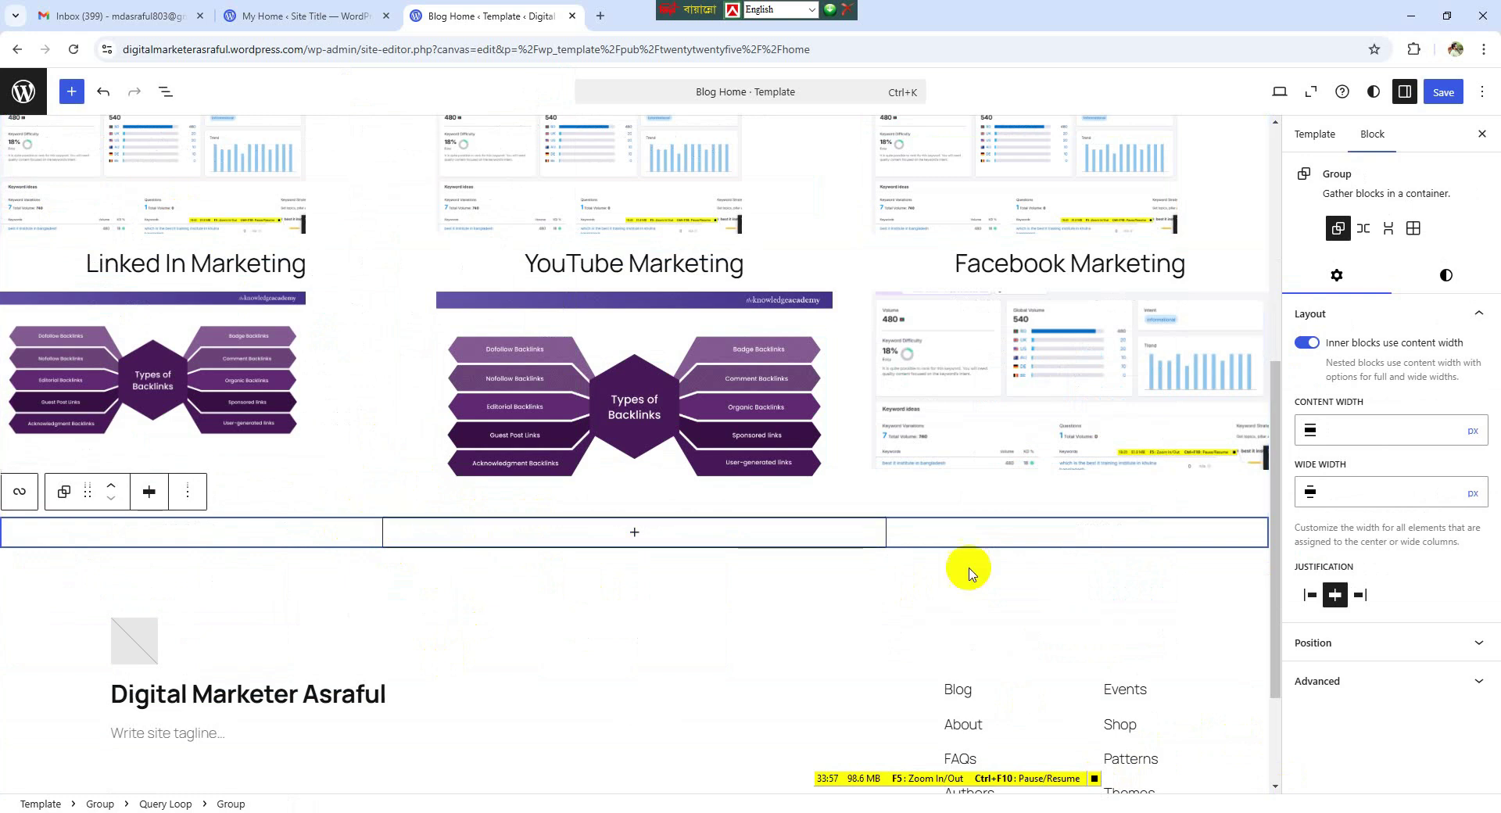
- Review the page layout from the "My Projects" rows down to the footer
scroll(899, 565, "down", 2)
scroll(898, 565, "up", 2)
scroll(899, 565, "down", 2)
scroll(898, 565, "up", 1)
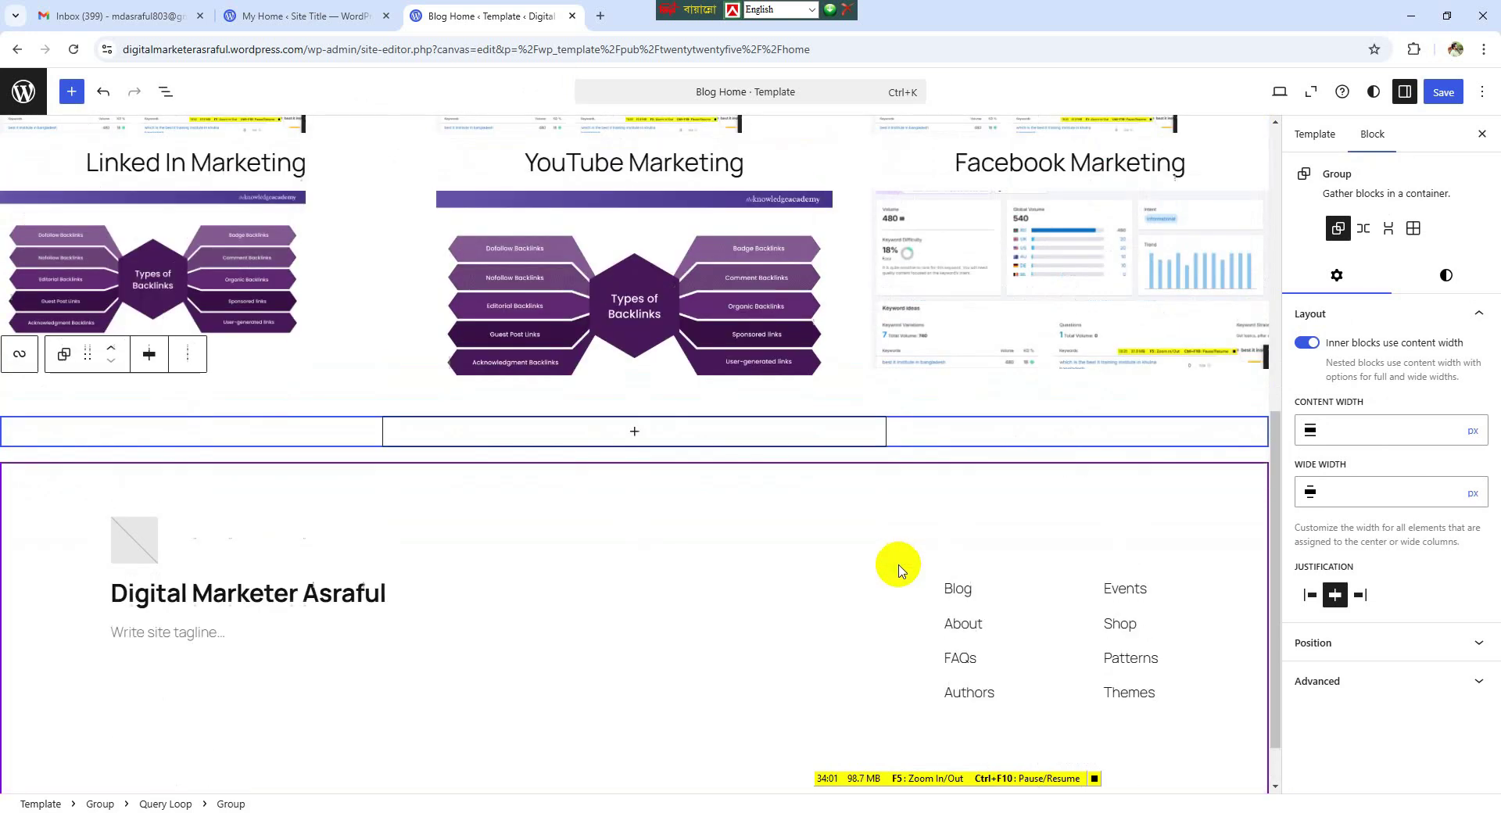
scroll(898, 564, "up", 6)
scroll(898, 565, "down", 4)
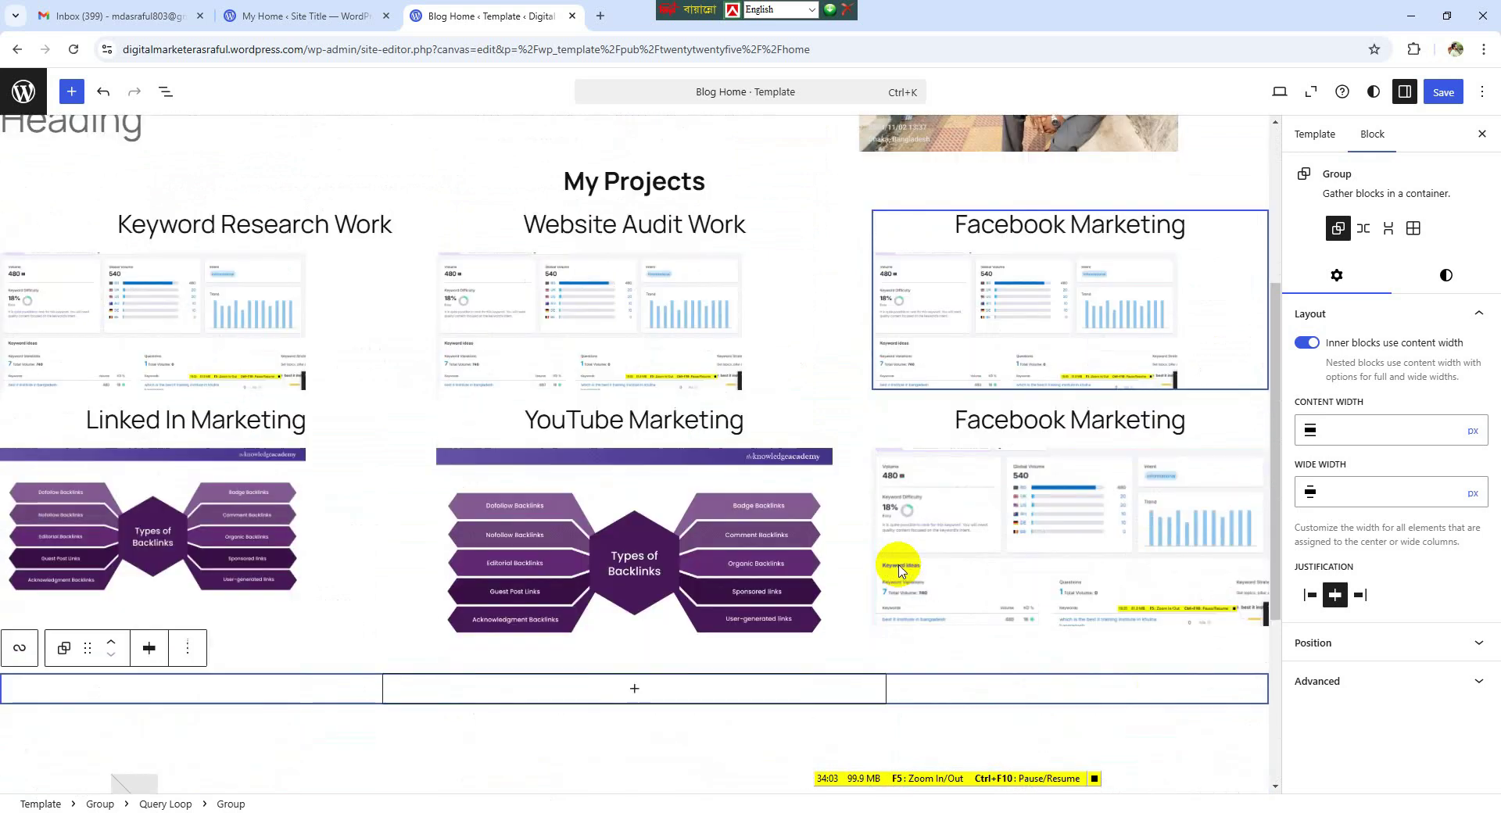
scroll(898, 564, "down", 2)
scroll(899, 564, "up", 2)
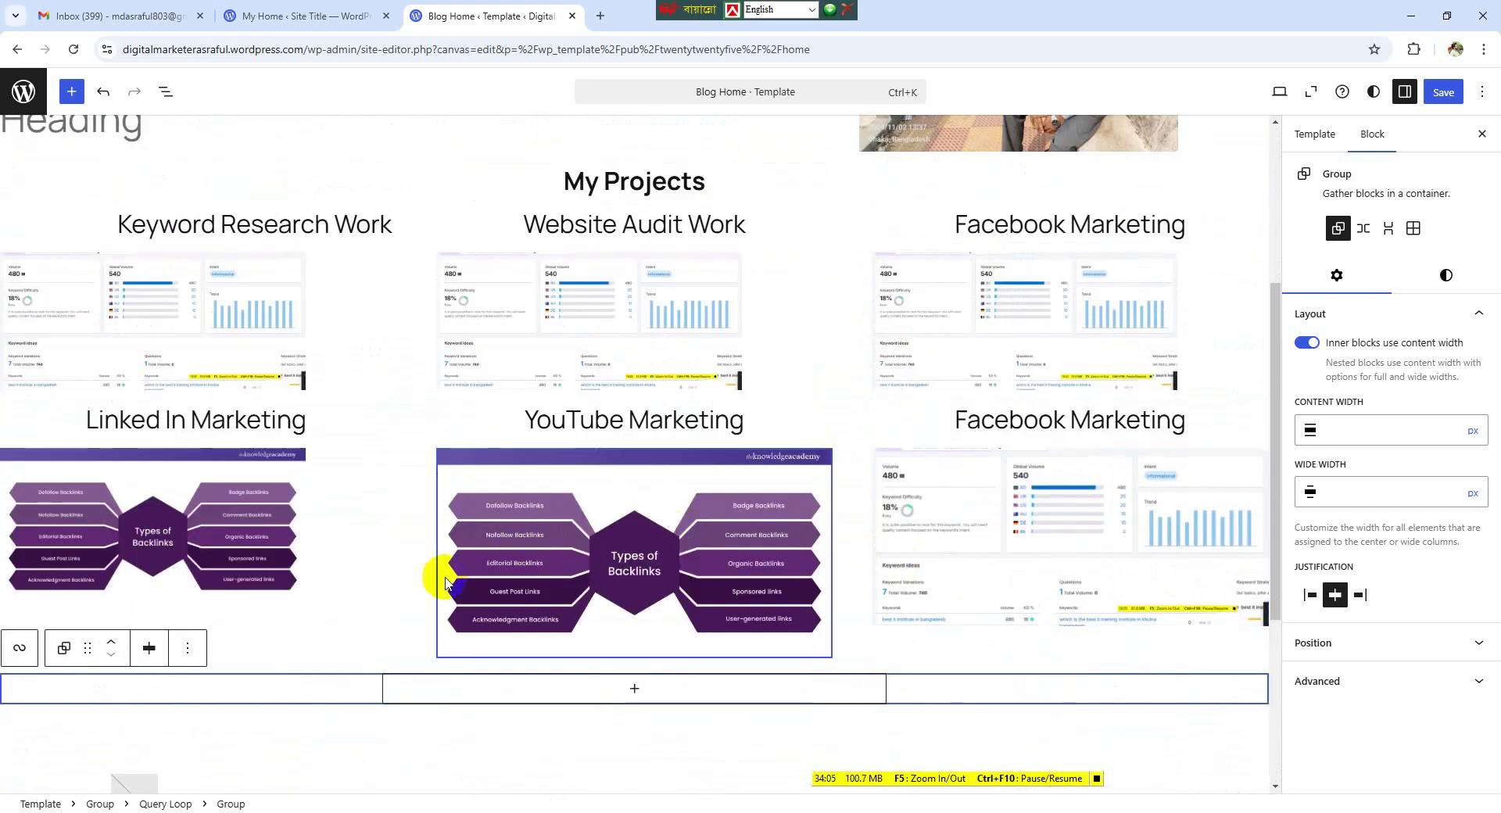
- Delete the empty group block between the "My Projects" rows and the footer
scroll(459, 659, "down", 1)
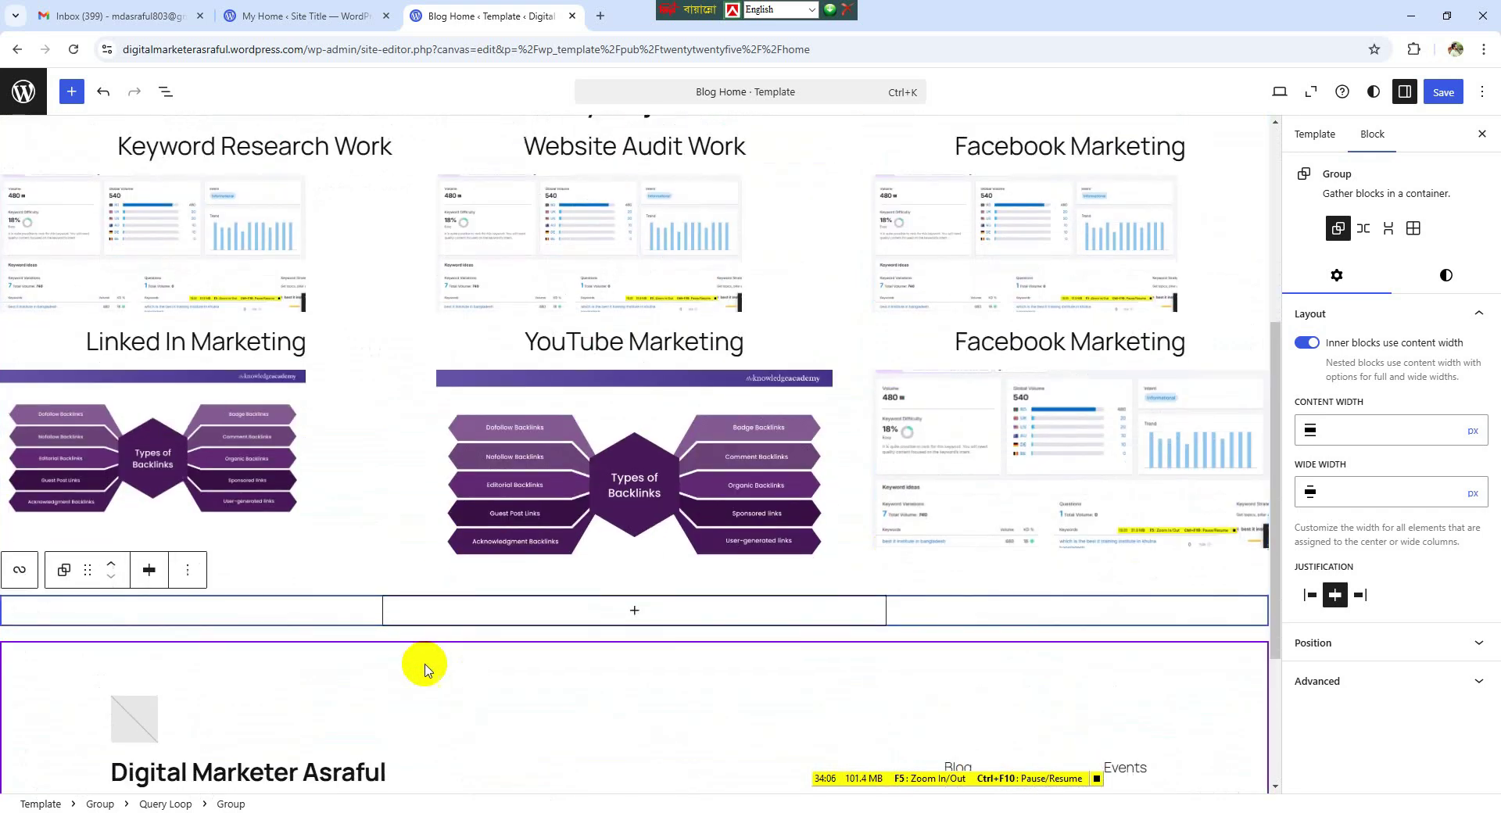
left_click(187, 570)
left_click(202, 522)
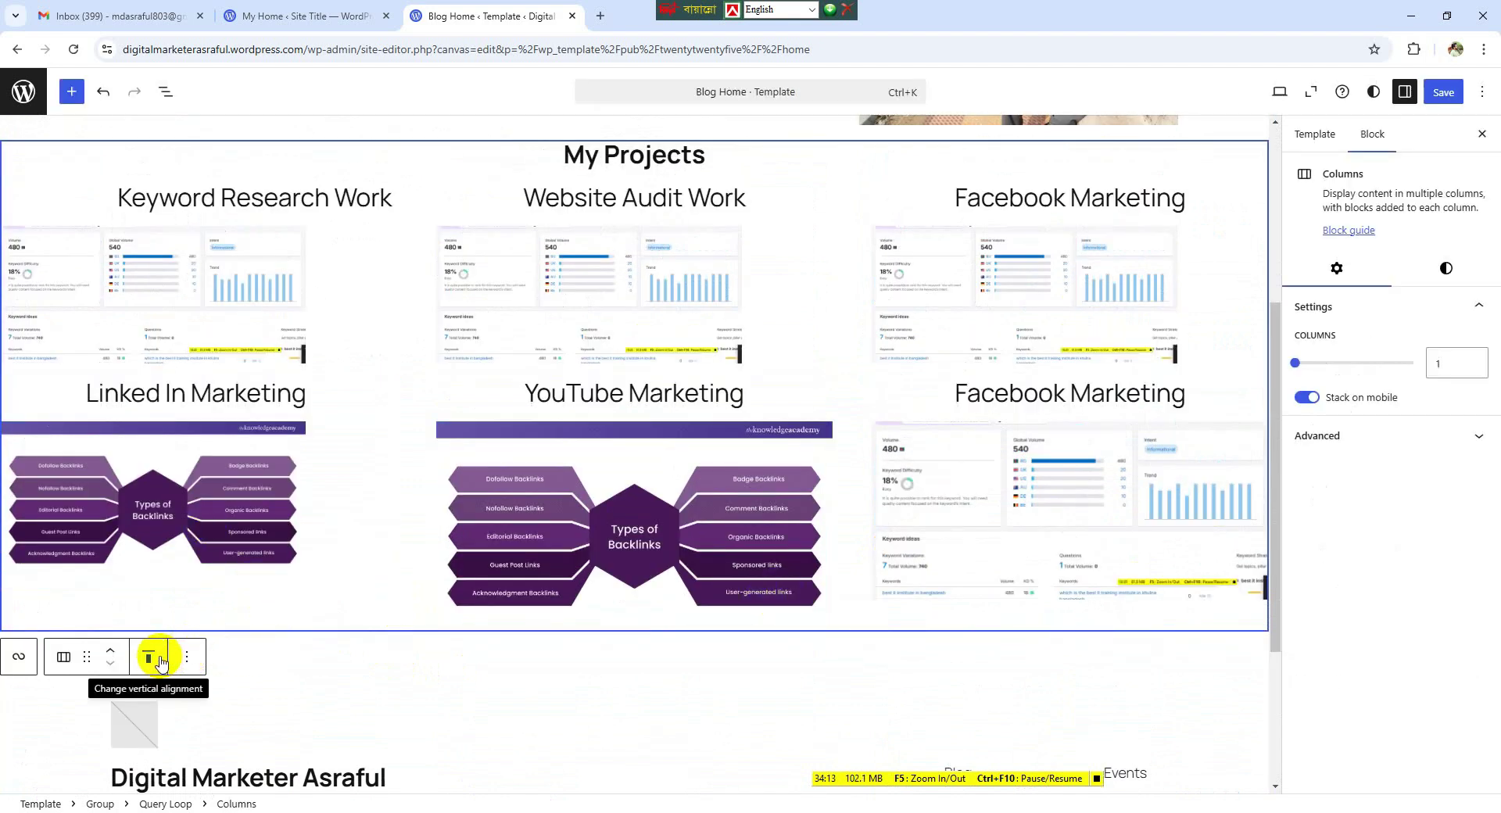
- Apply the Style 1 block style to the columns block holding the whole "My Projects" section
left_click(64, 658)
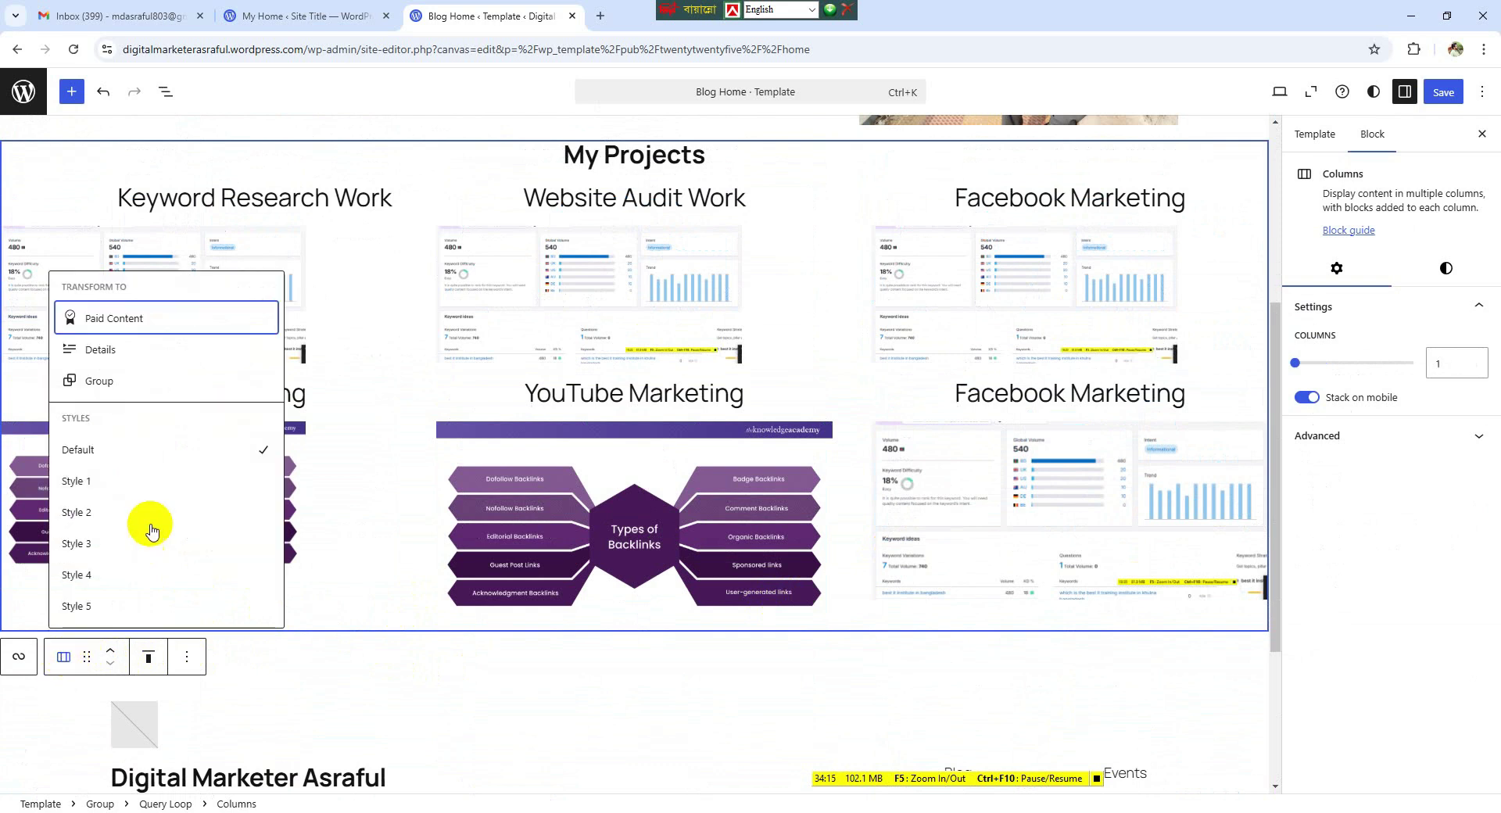
left_click(99, 481)
scroll(872, 541, "up", 3)
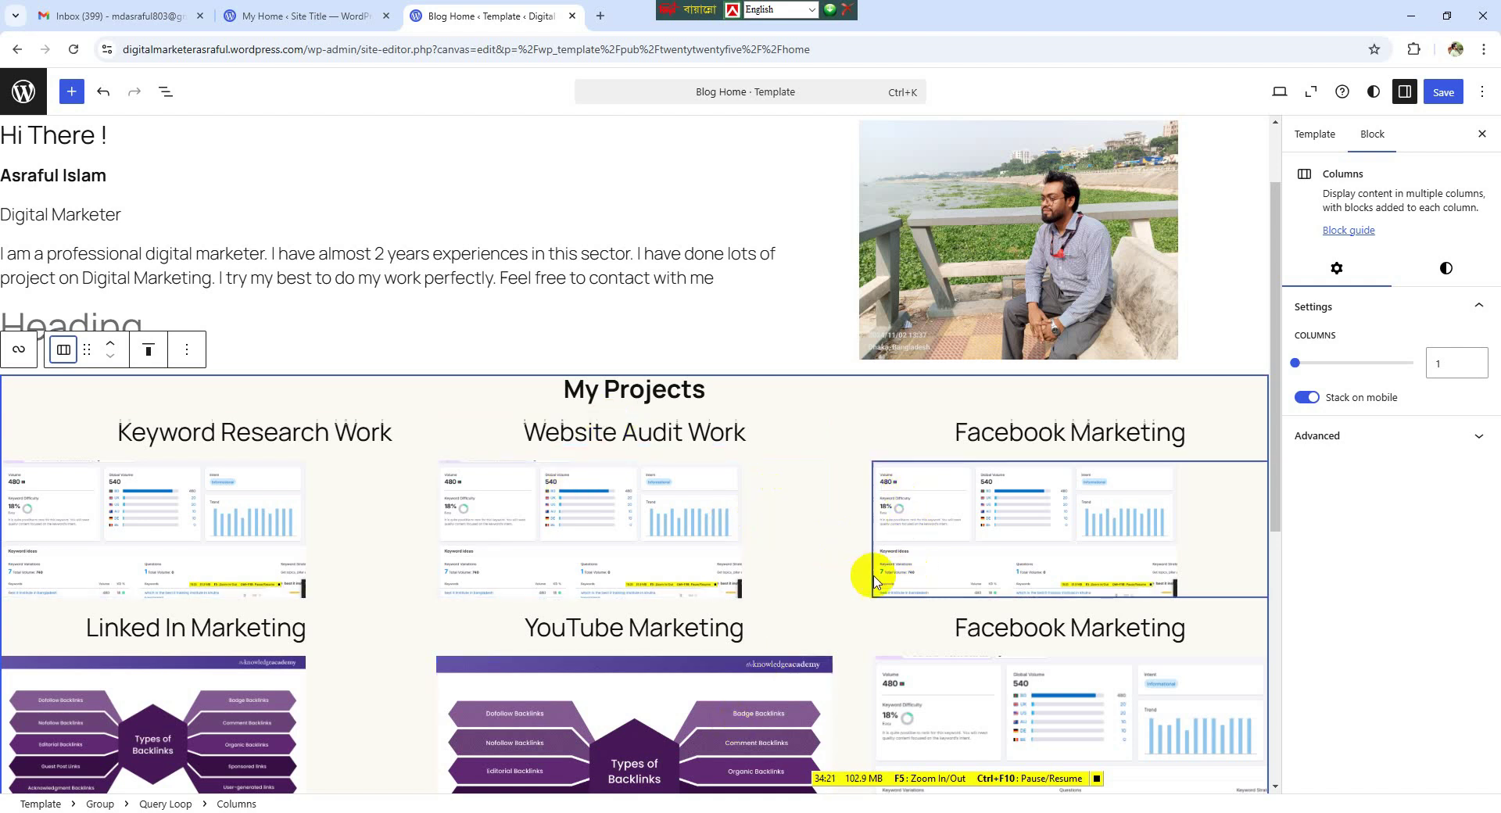
scroll(858, 582, "down", 2)
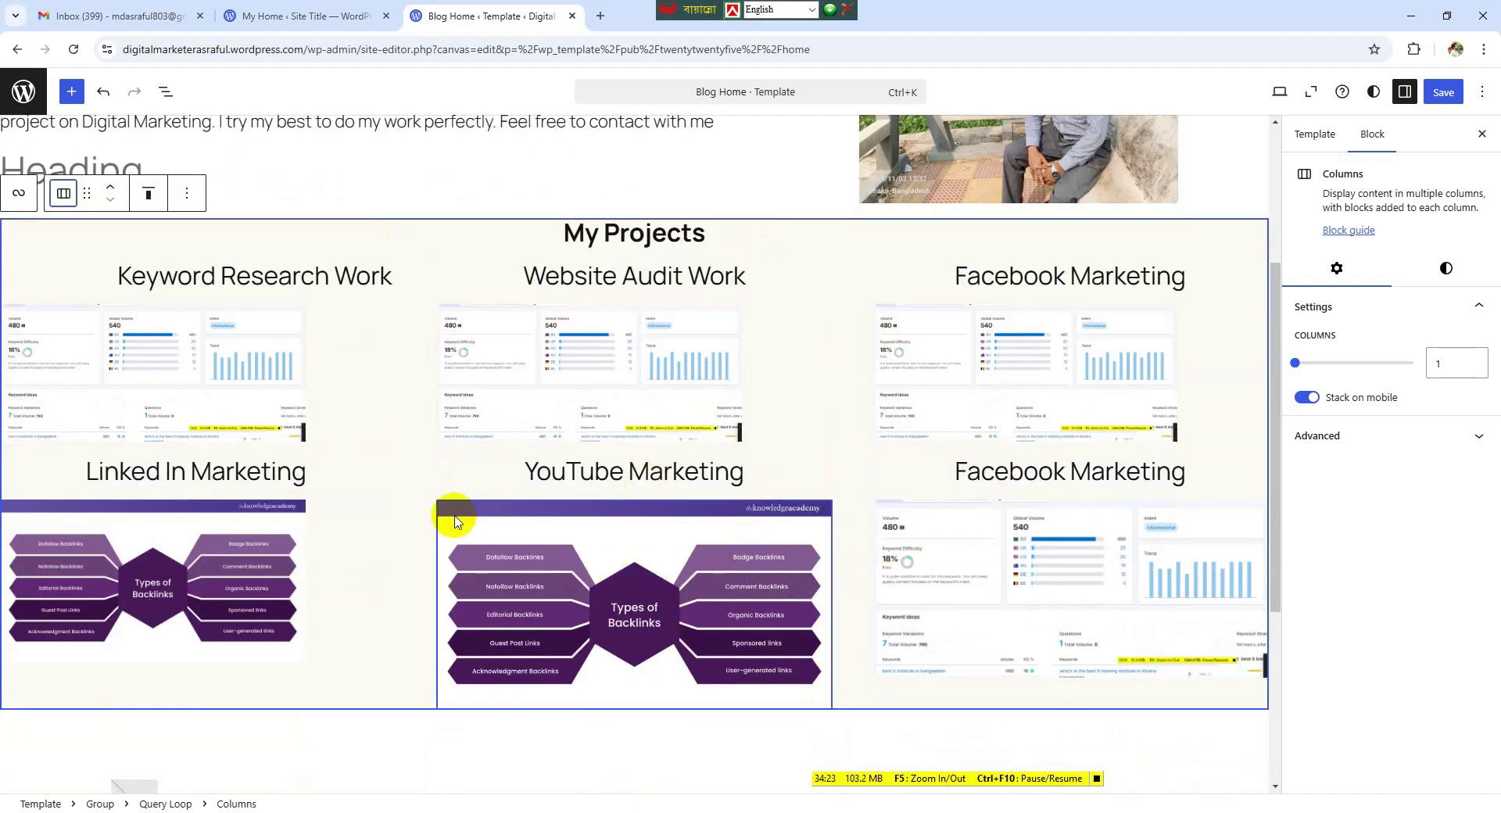
- Try Style 2 and Style 4 on the "My Projects" columns block and switch back to Style 1
left_click(65, 197)
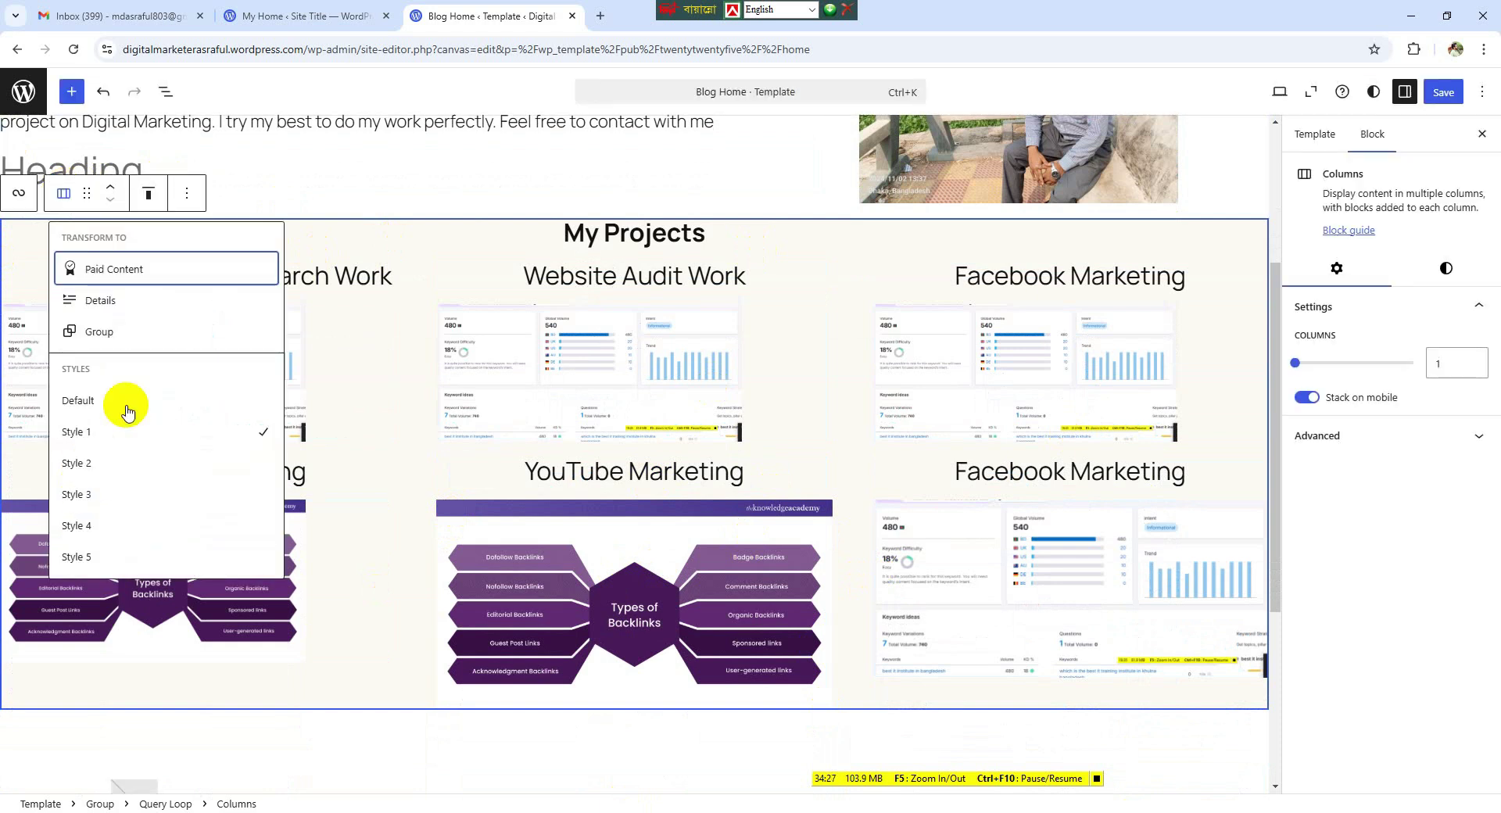
left_click(118, 465)
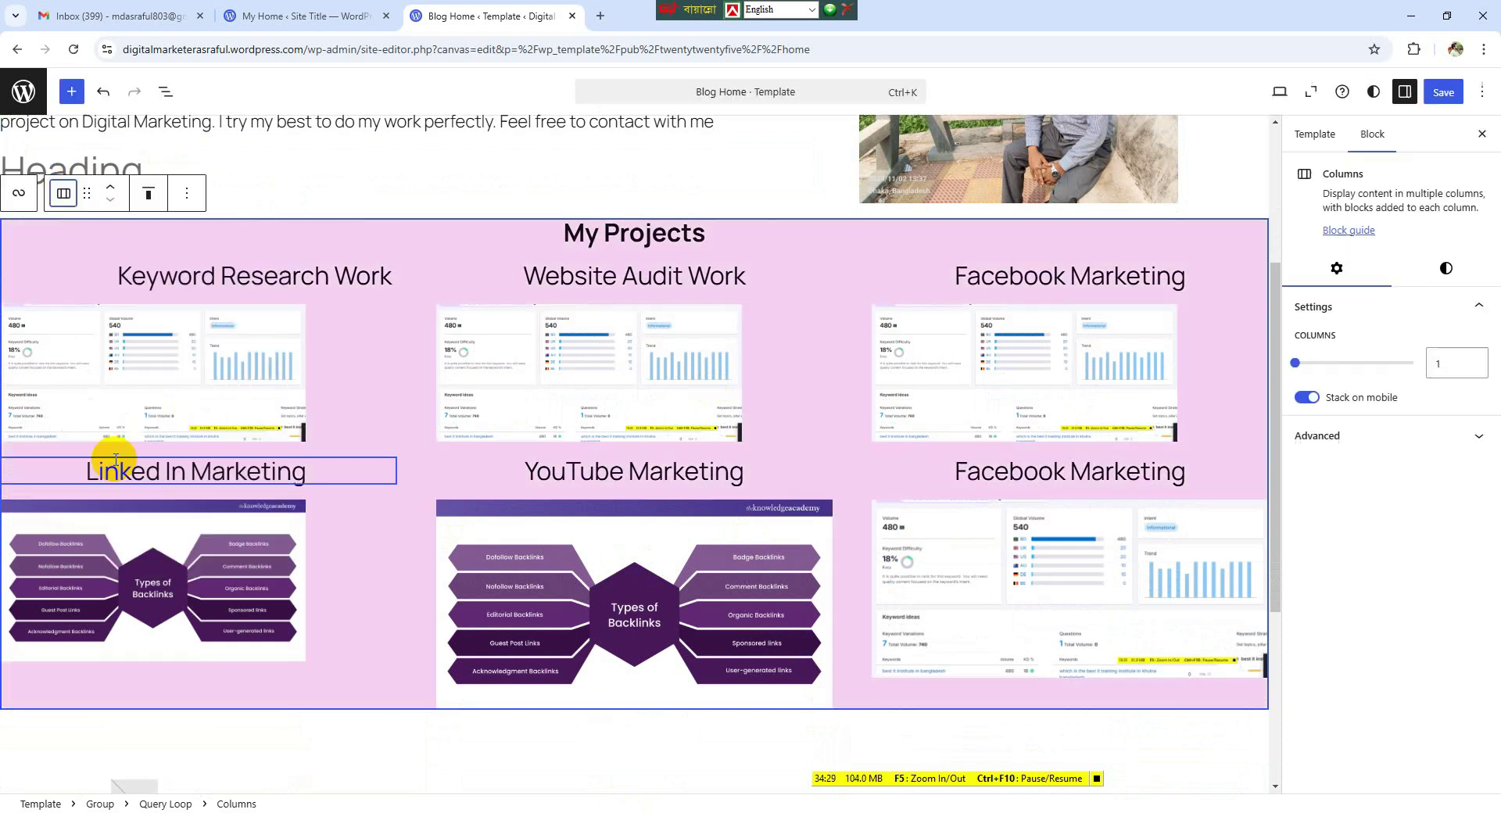
left_click(186, 193)
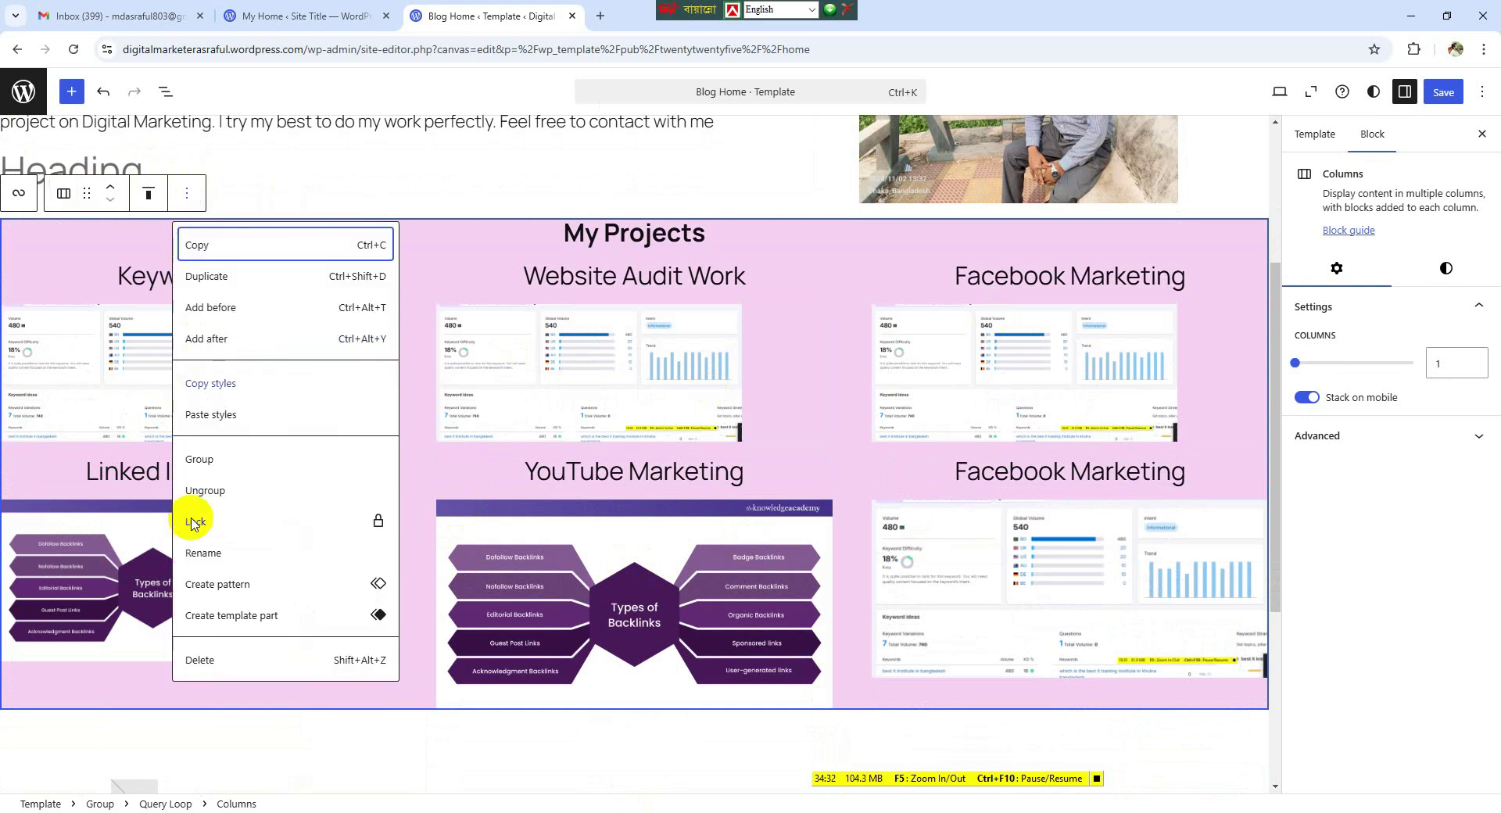
left_click(64, 193)
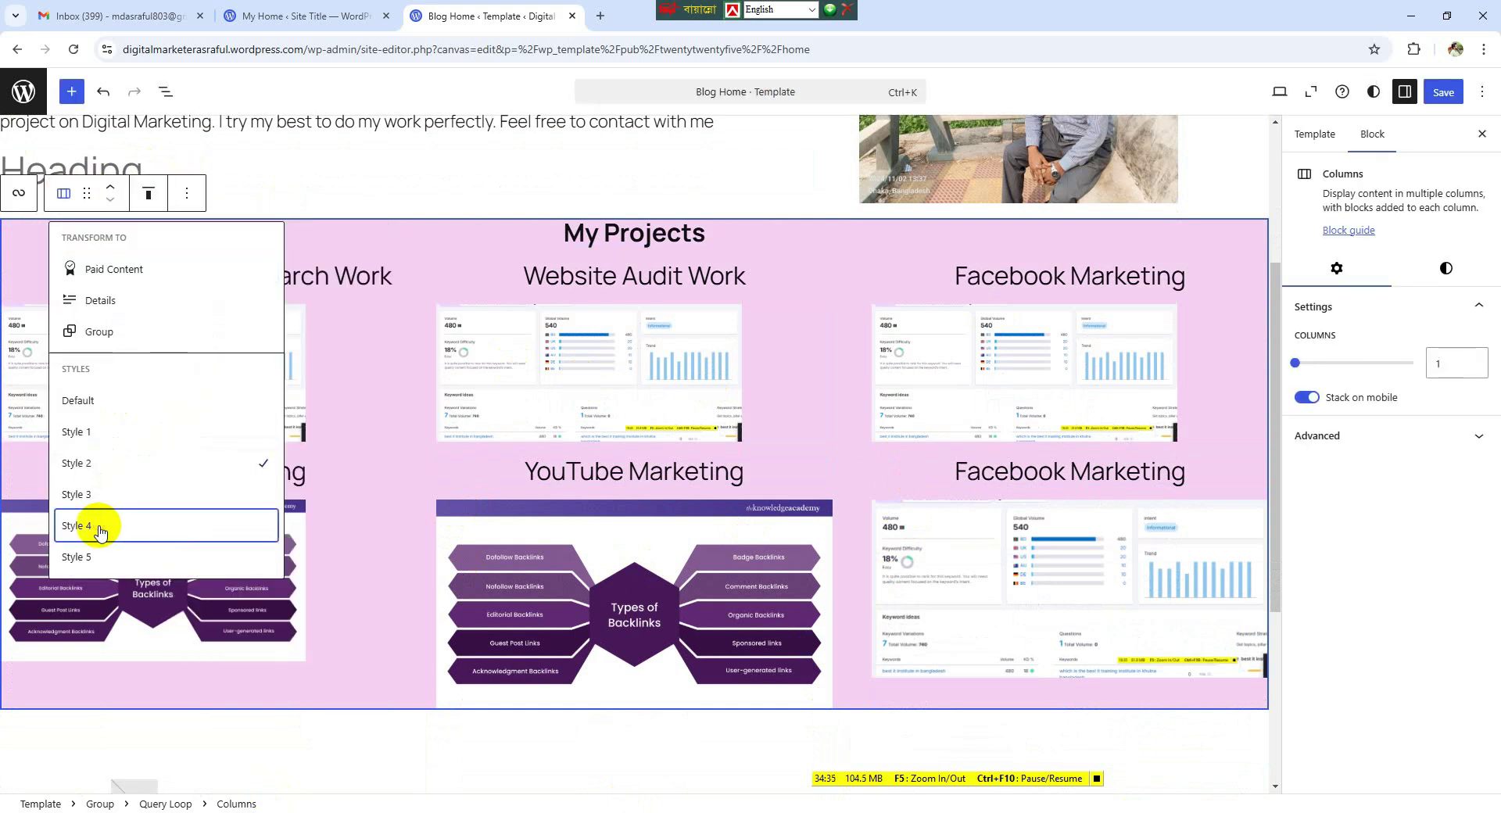
left_click(98, 529)
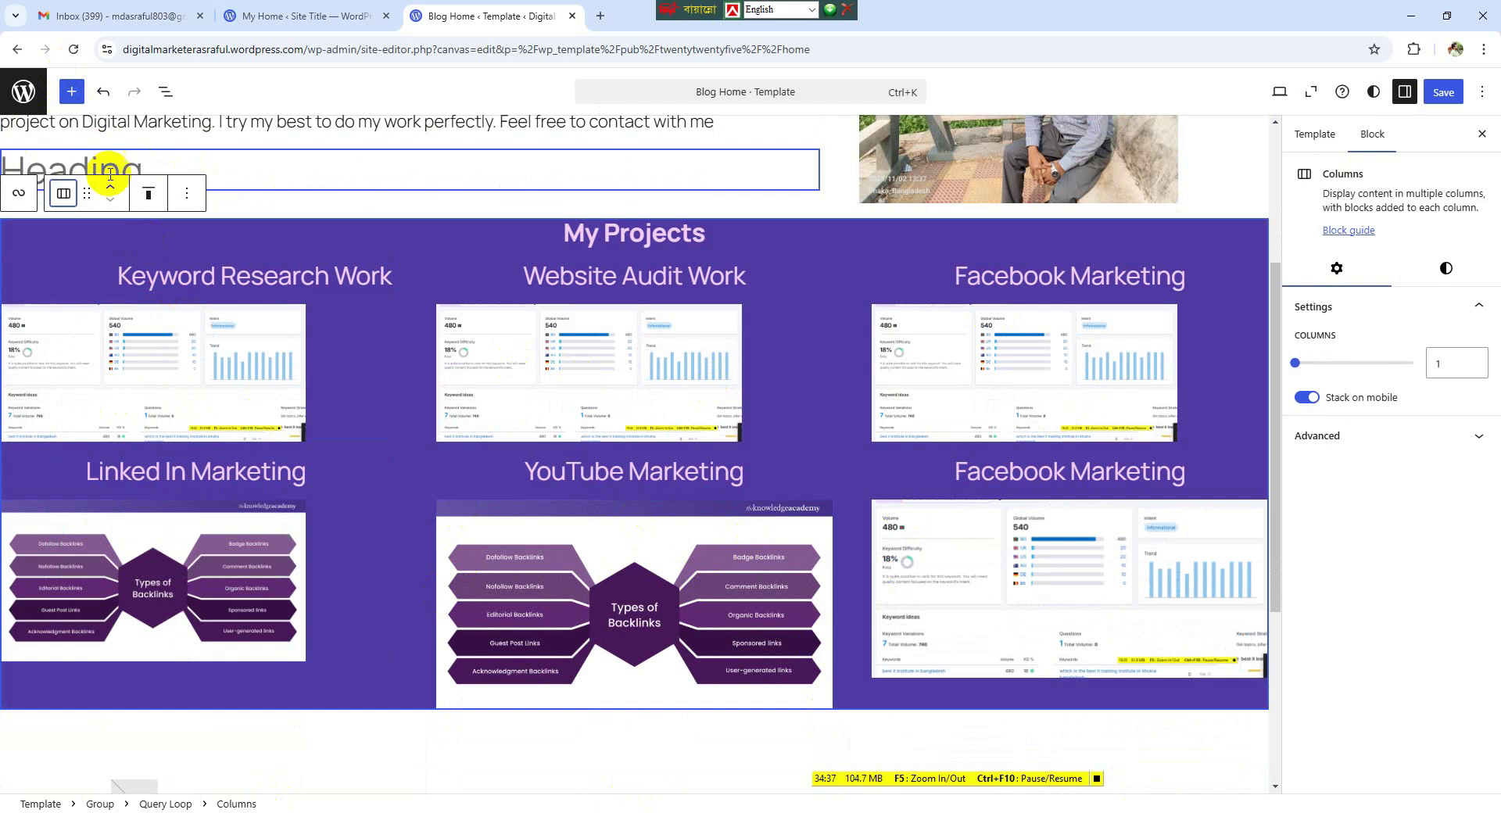
left_click(64, 196)
left_click(105, 432)
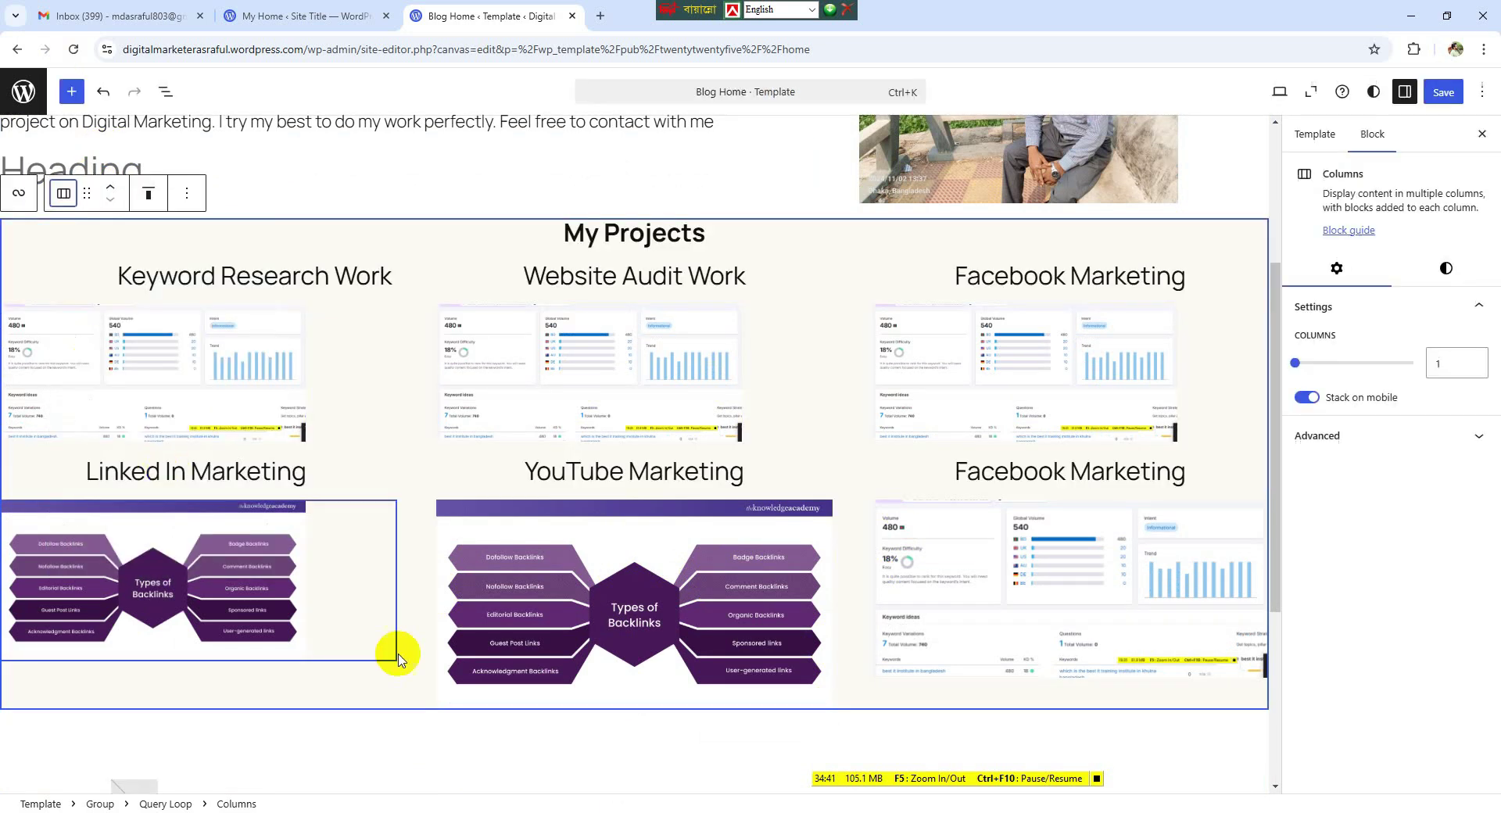
- Add an empty block after the second three-column project row, inside the "My Projects" section
scroll(388, 557, "down", 3)
left_click(266, 536)
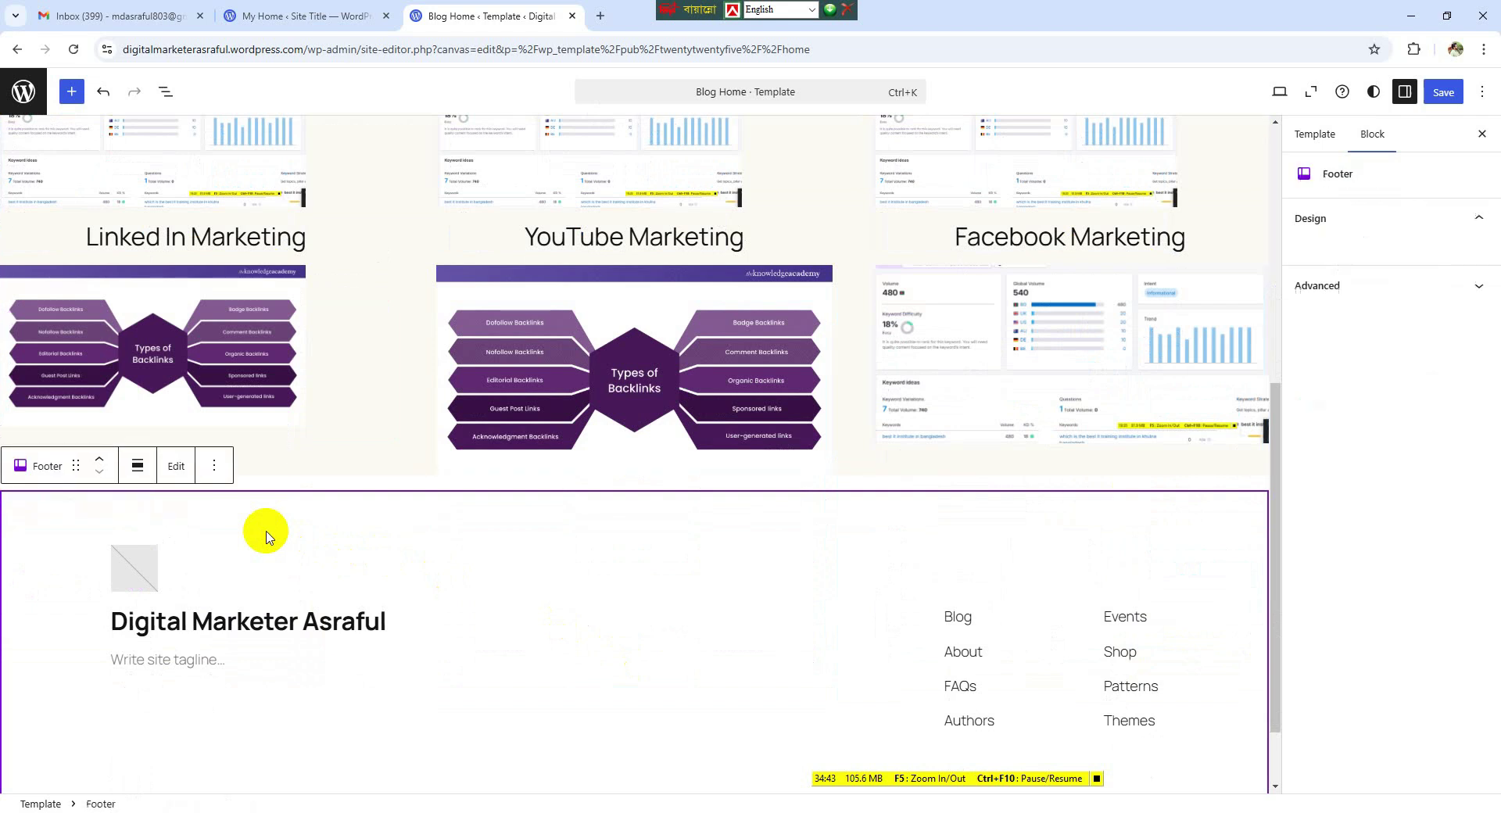
scroll(493, 188, "up", 2)
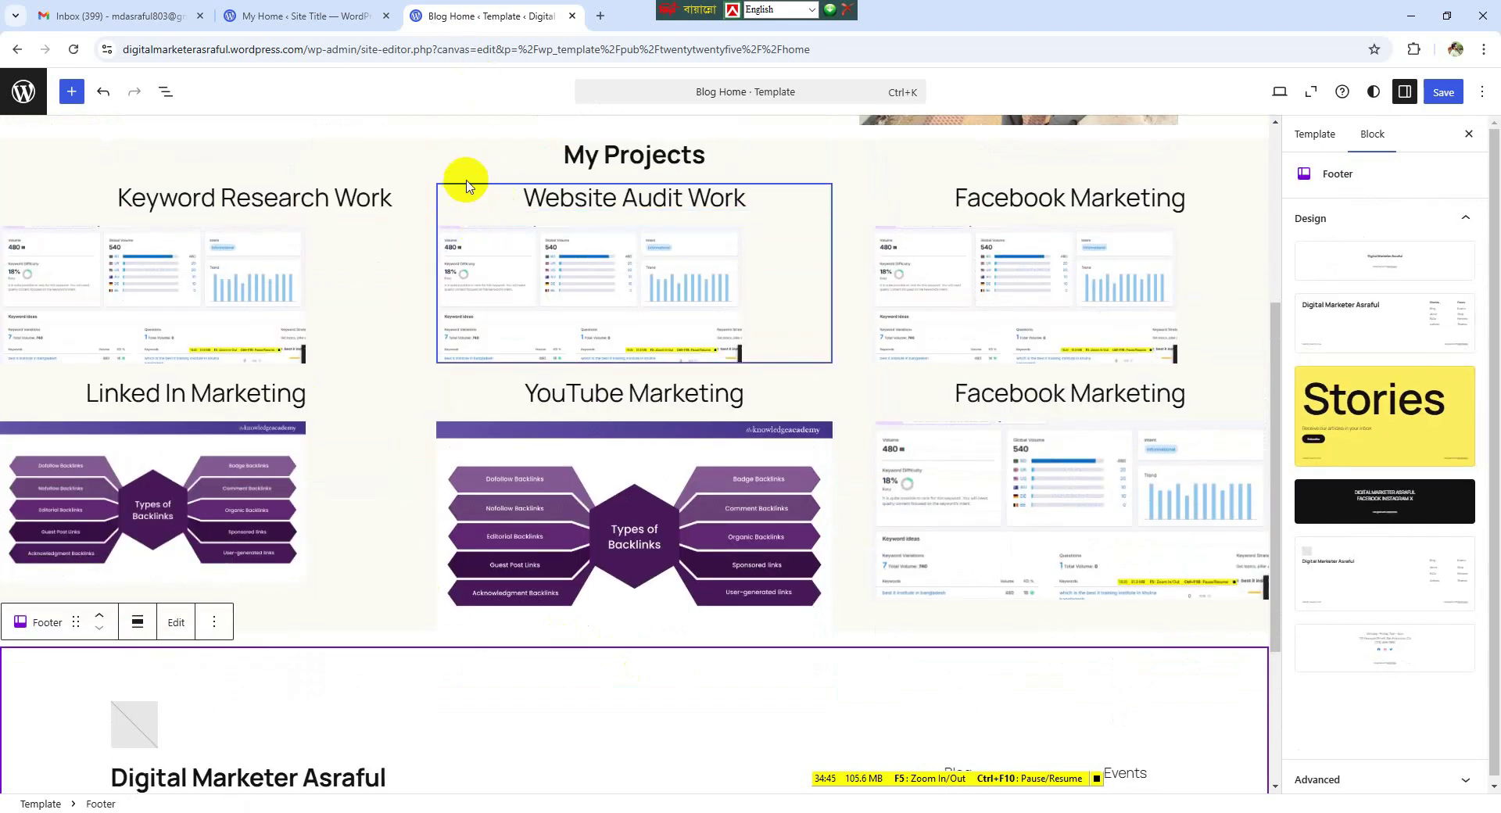
left_click(364, 151)
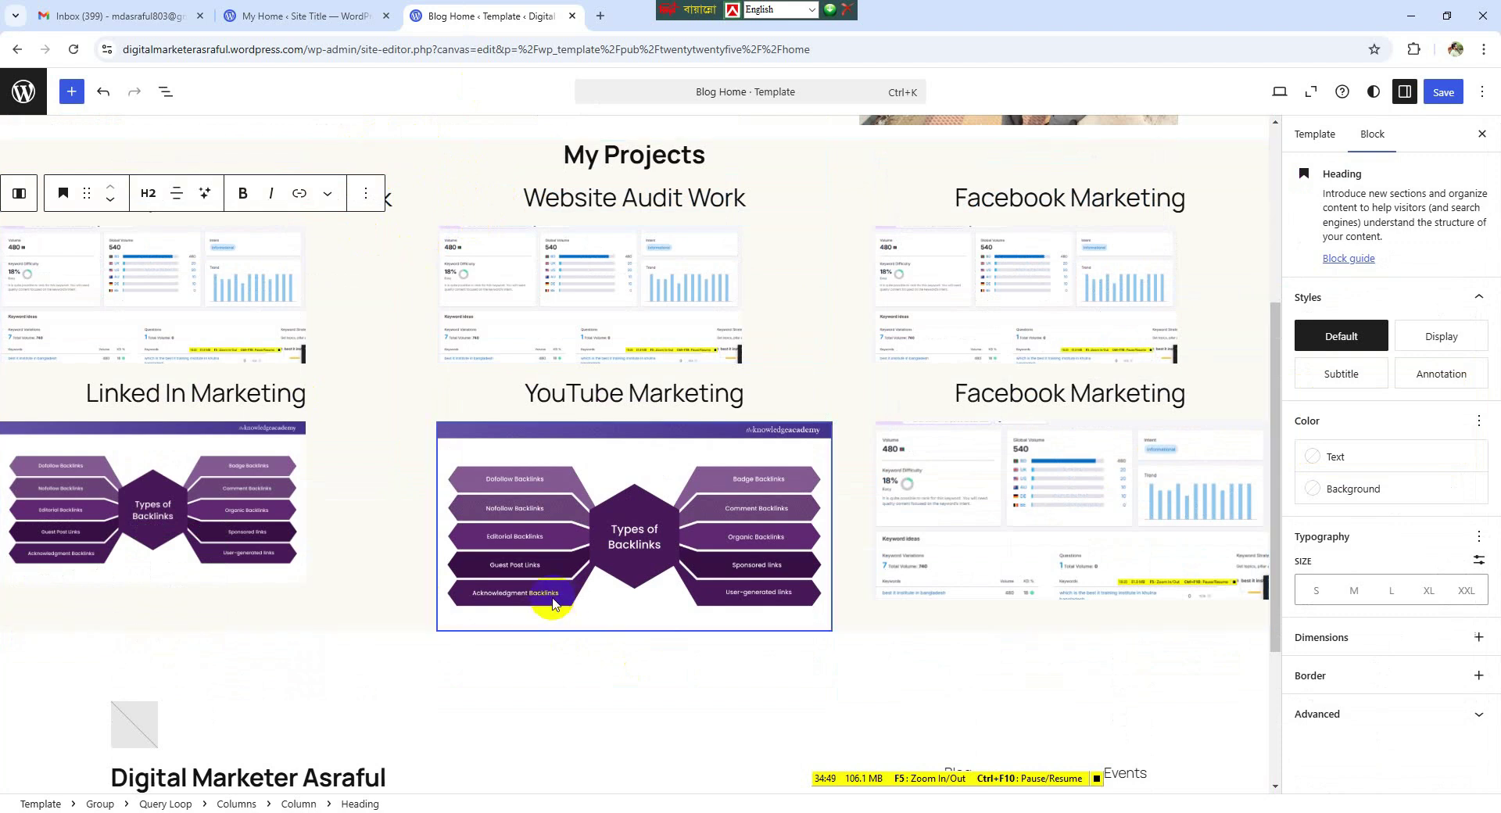
left_click(411, 559)
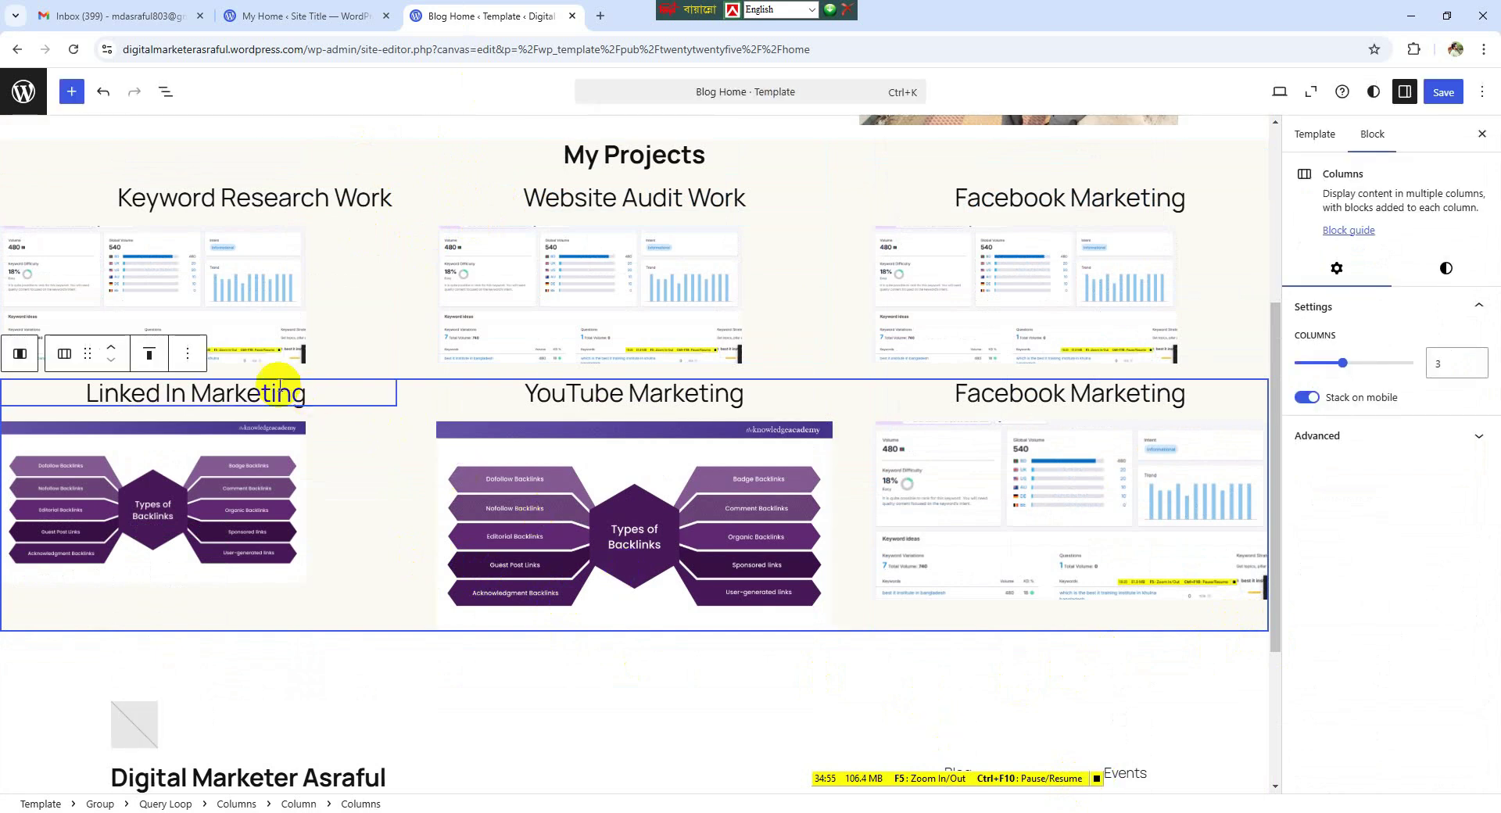
left_click(188, 353)
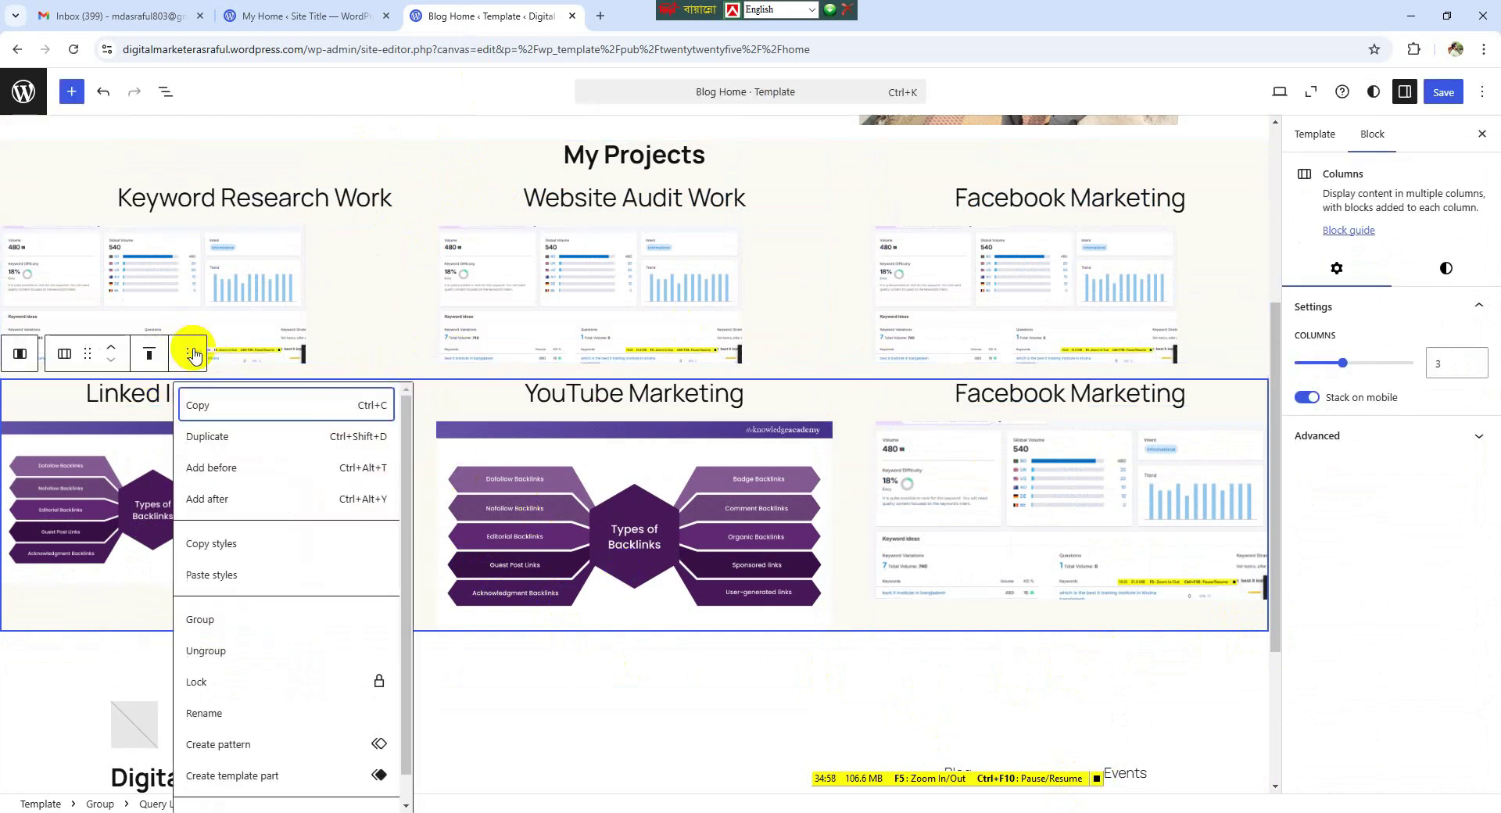
left_click(219, 499)
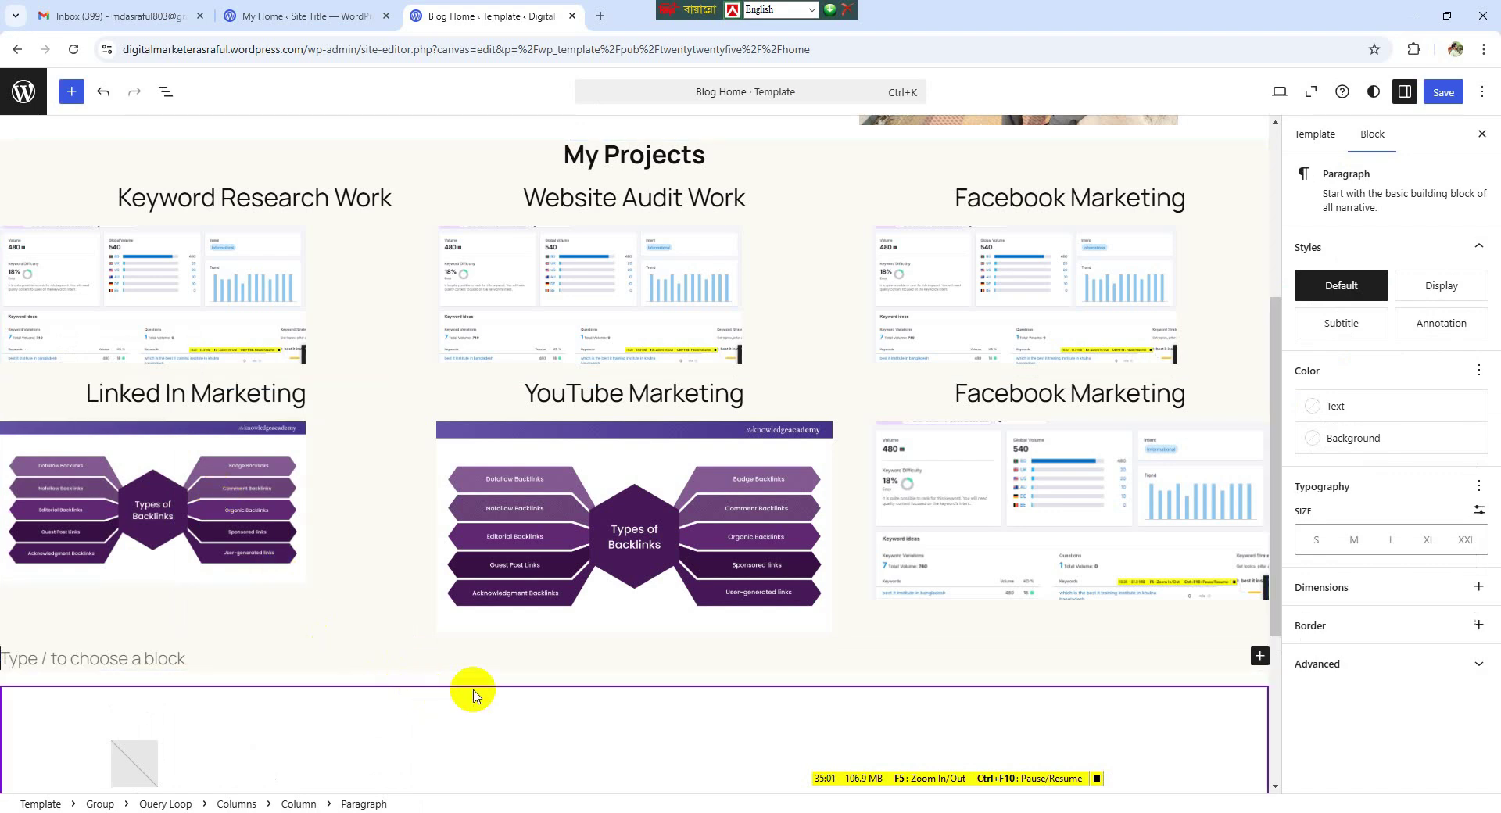
scroll(475, 691, "down", 1)
scroll(479, 691, "down", 2)
scroll(261, 262, "up", 2)
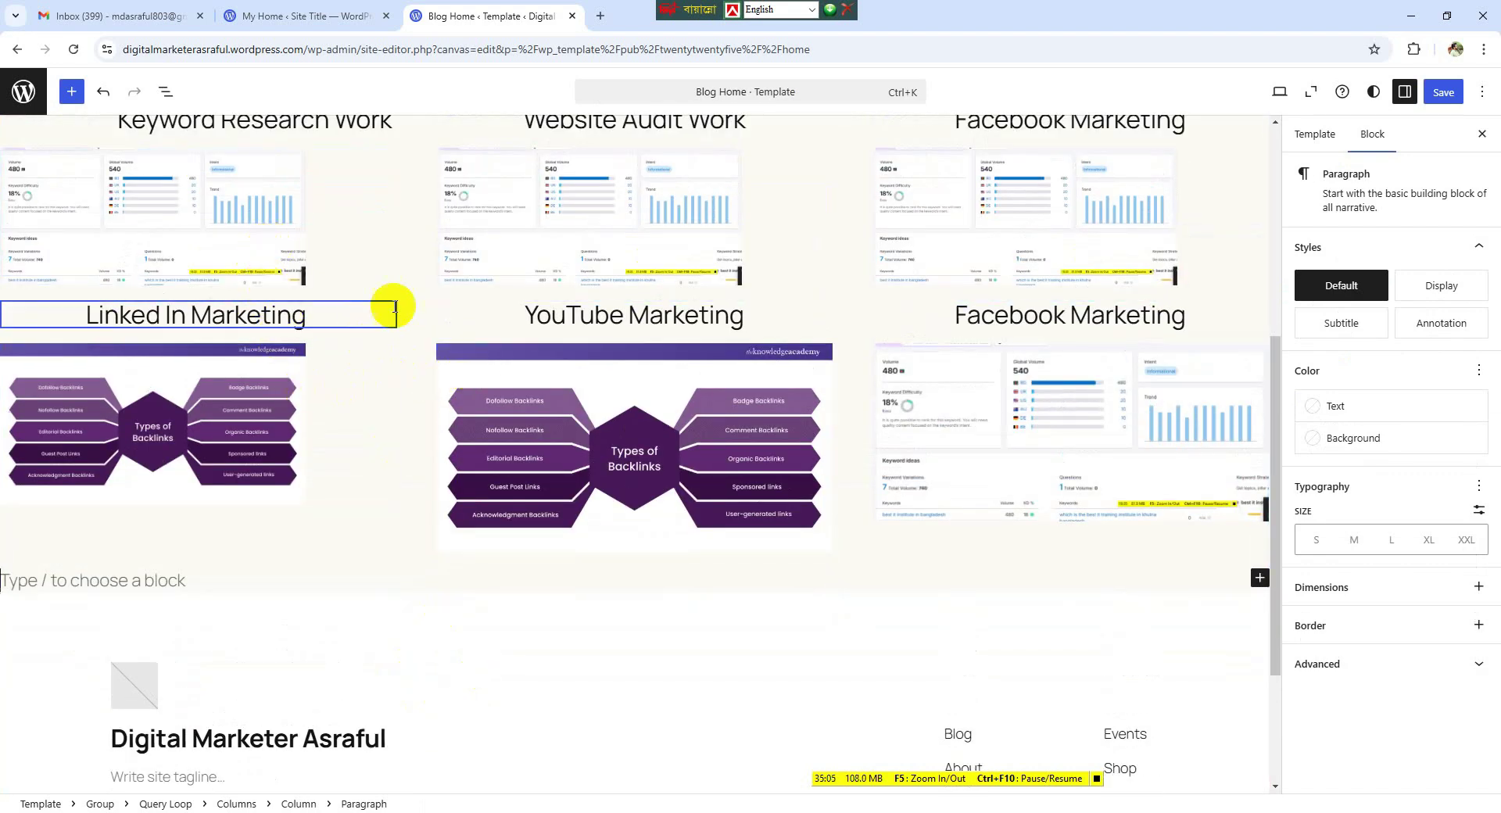
left_click(416, 314)
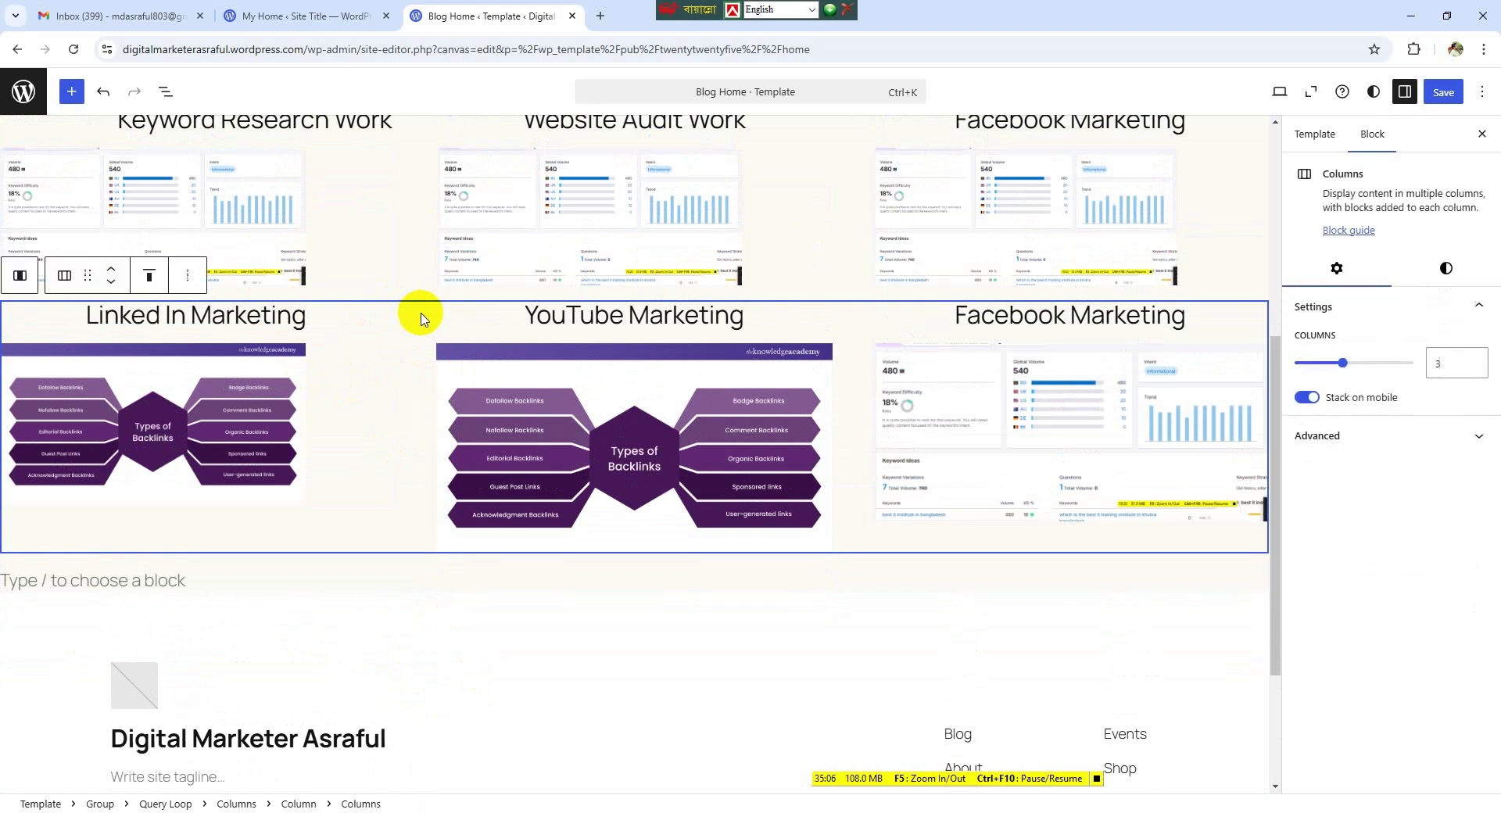
left_click(195, 273)
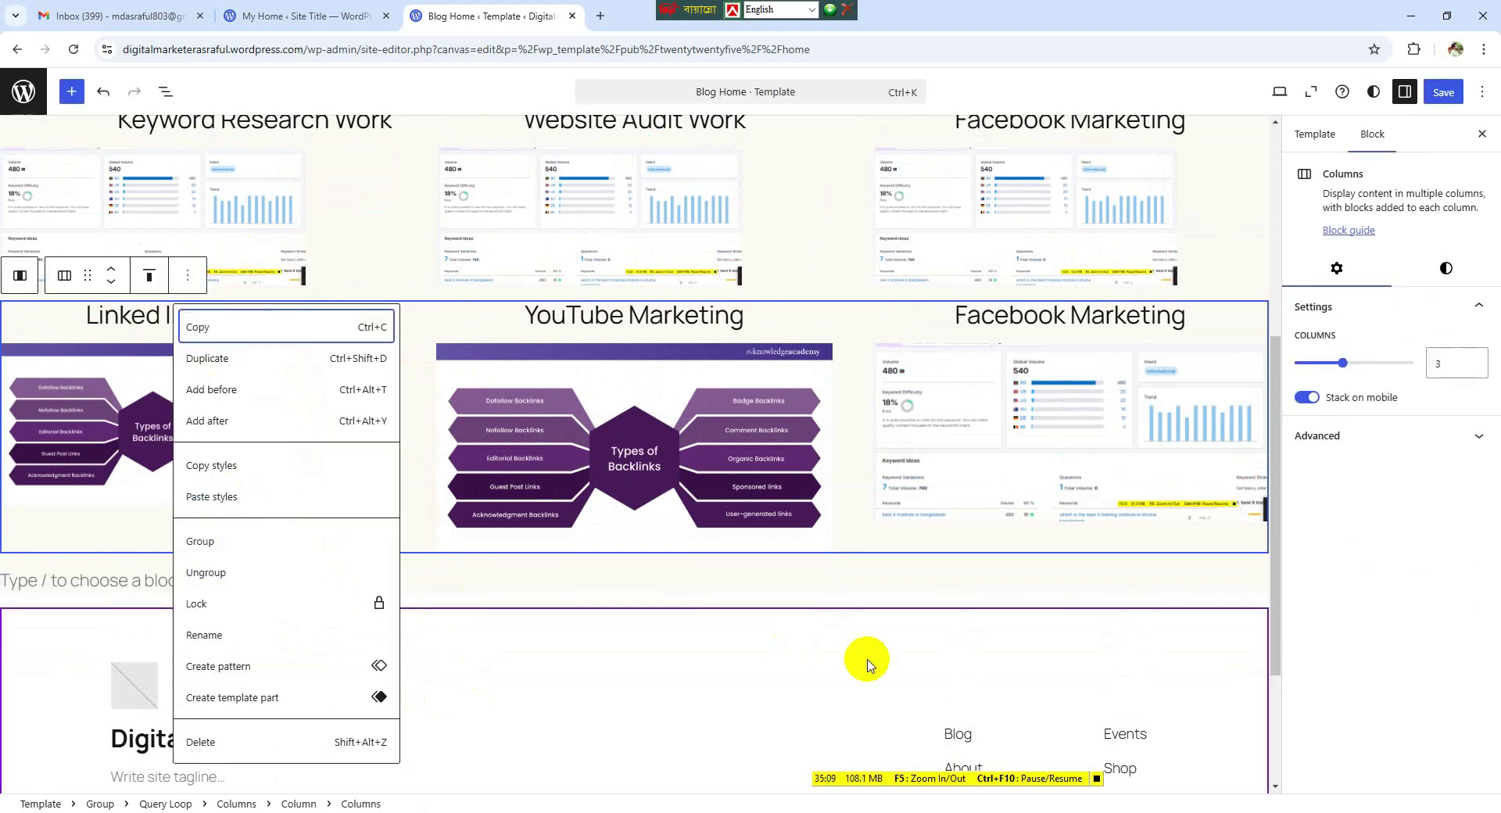
left_click(852, 585)
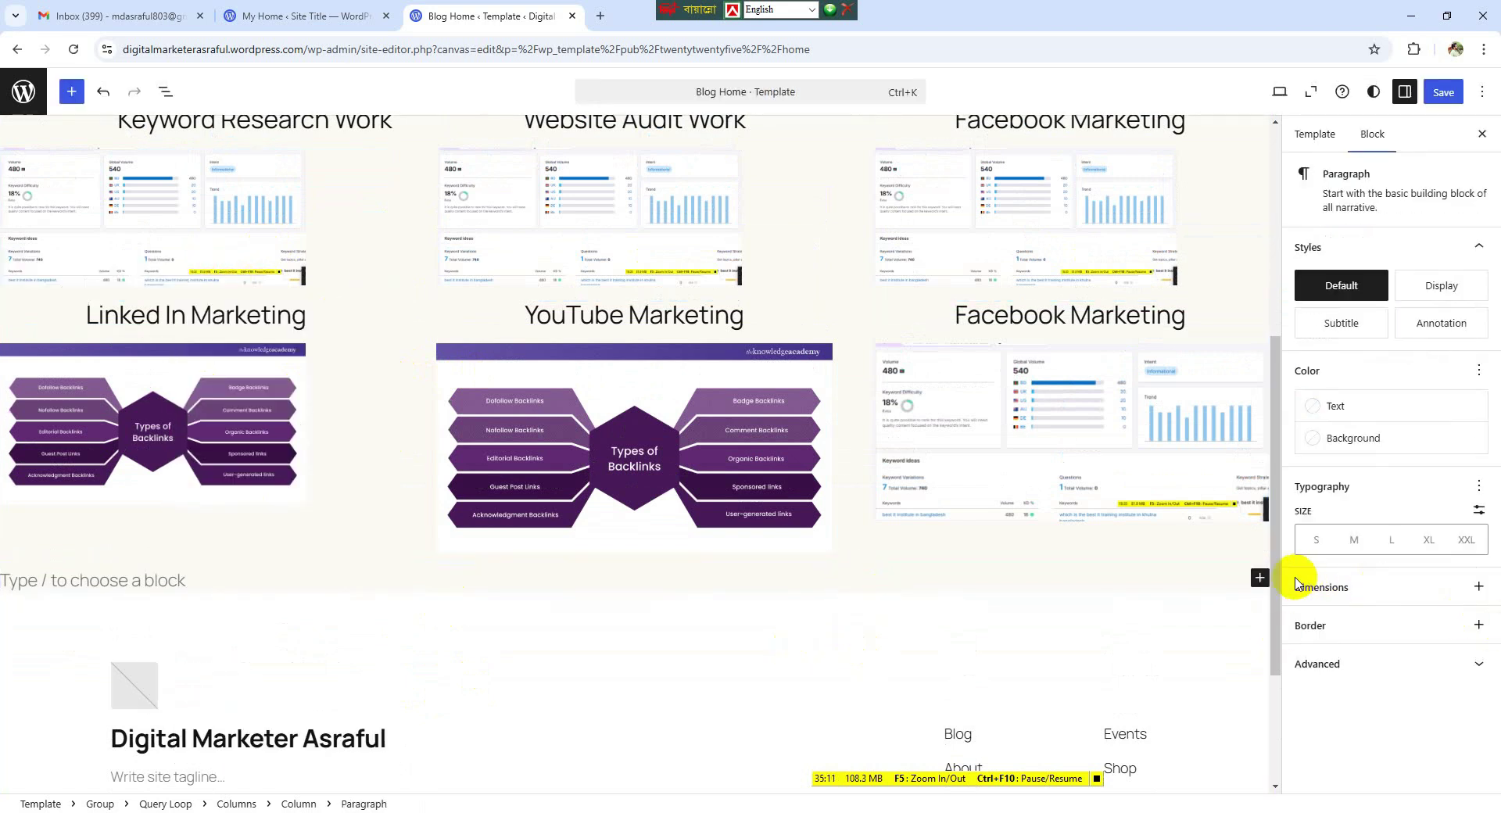
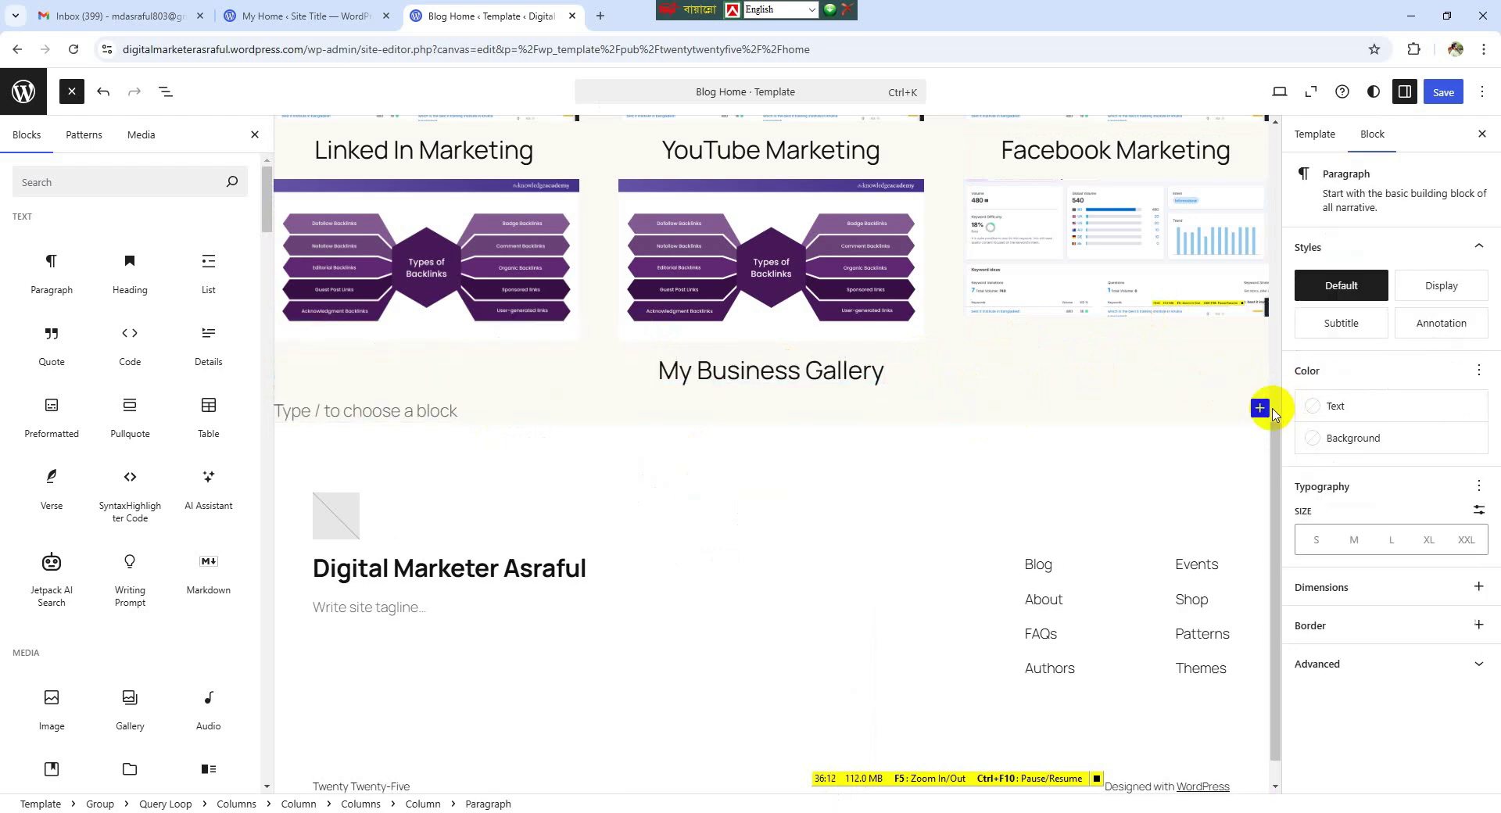
- Insert a Gallery block in the empty paragraph below the "My Business Gallery" heading
left_click(1259, 408)
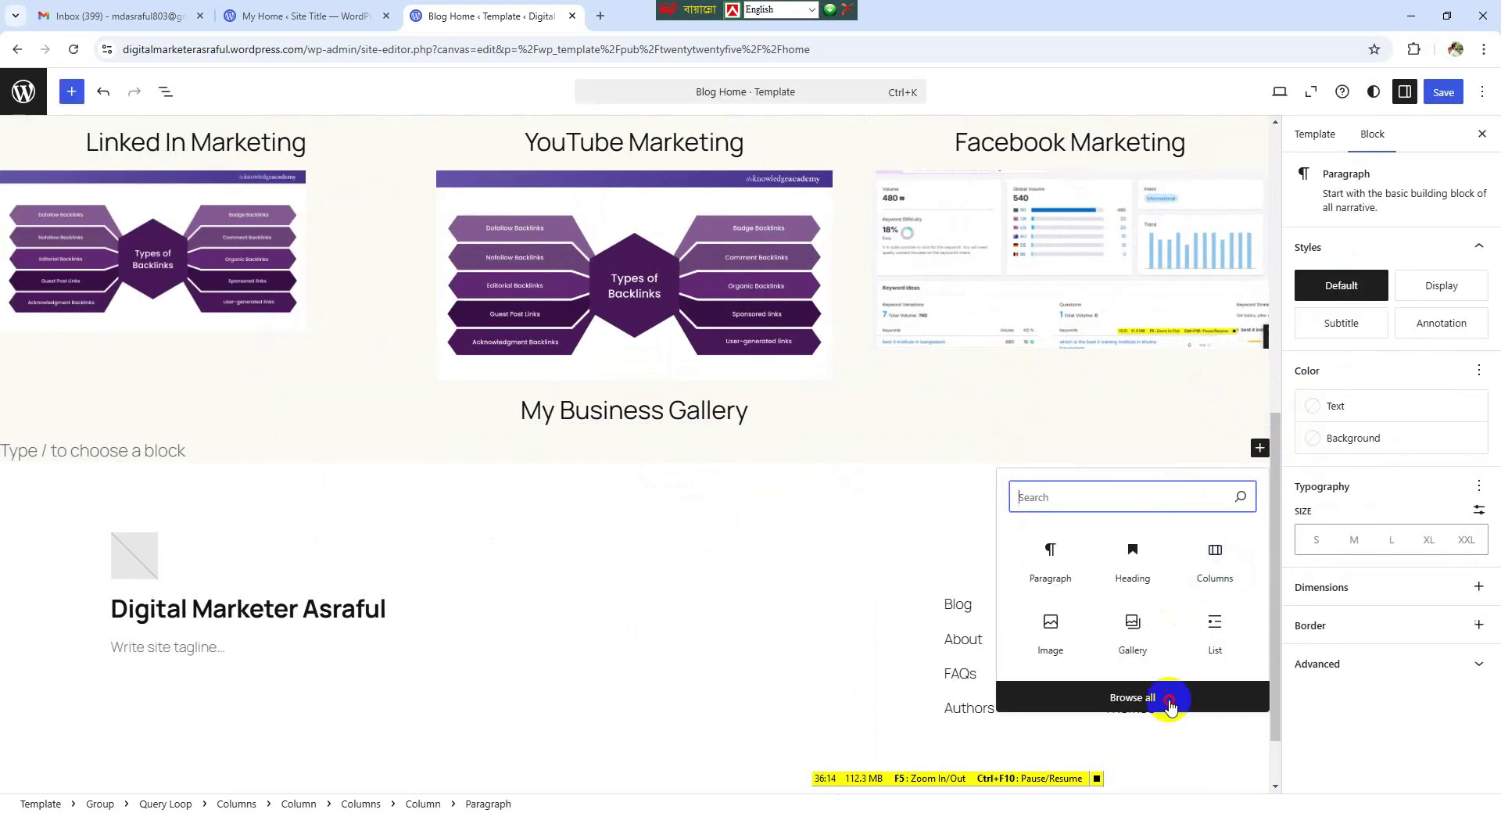
left_click(1141, 631)
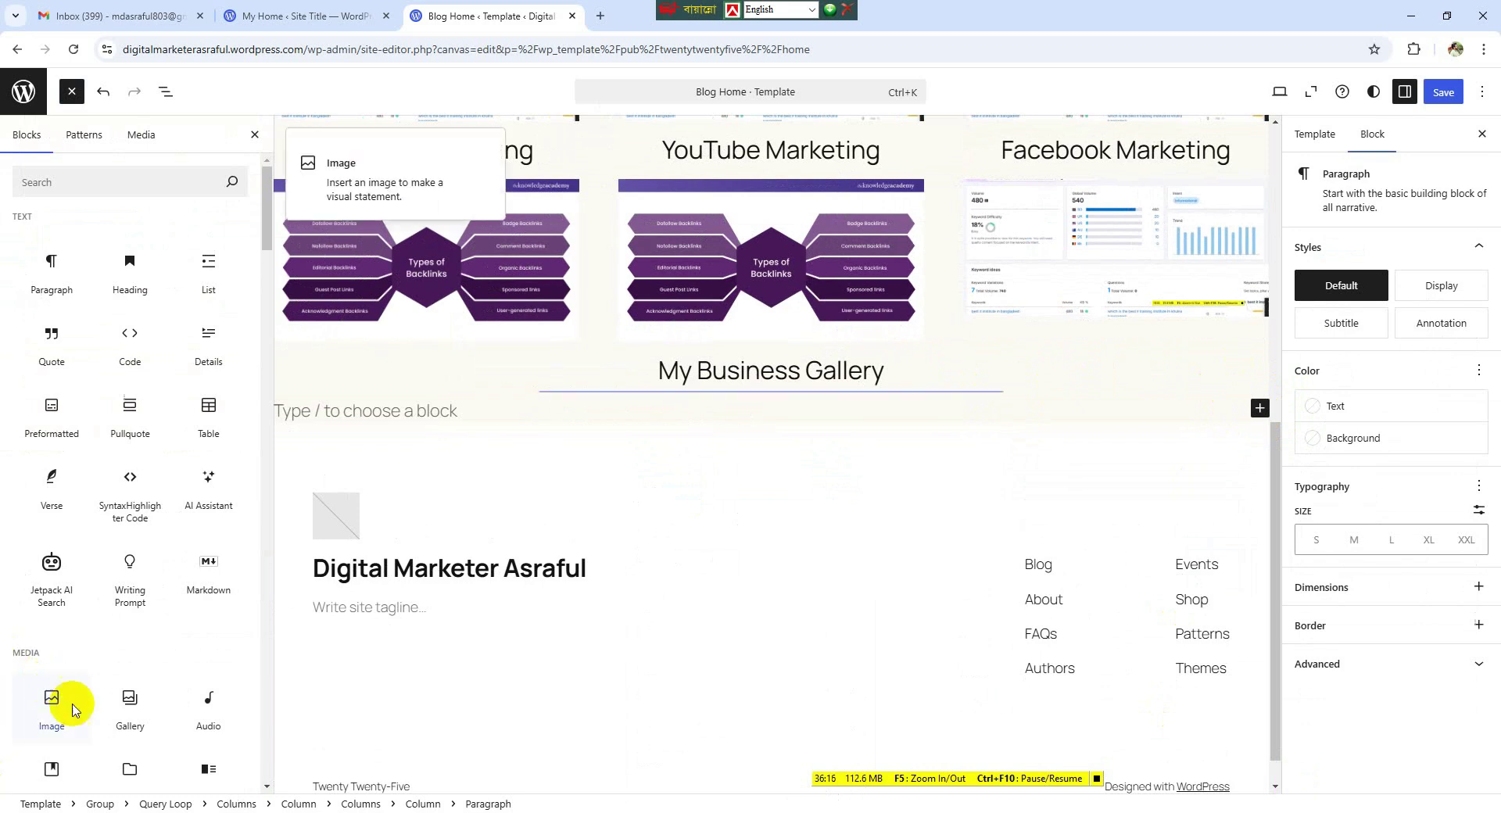
left_click(130, 702)
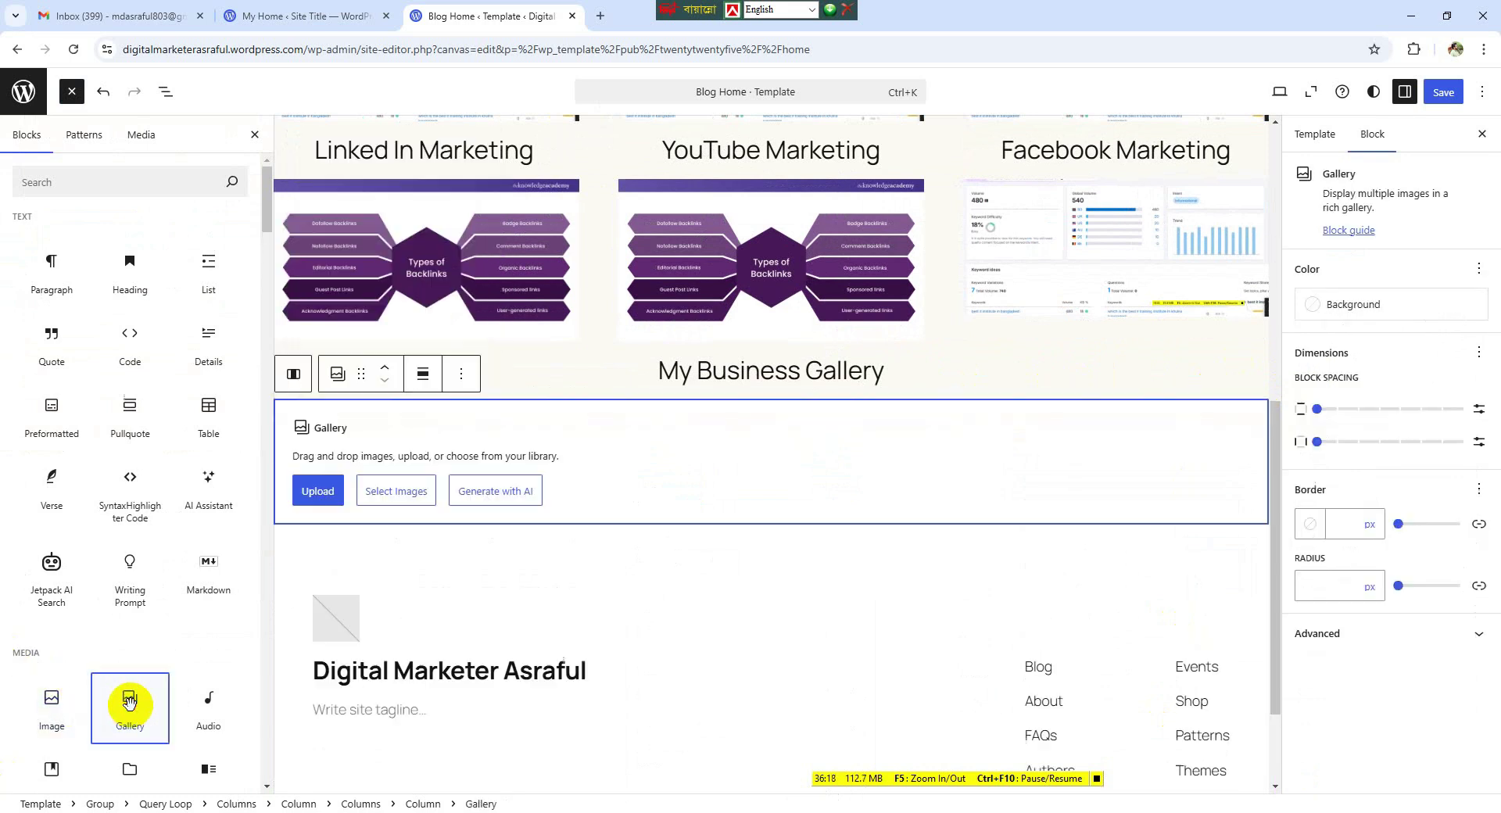
- Start an image upload for the gallery and browse the Downloads folder to the photos from 2023
left_click(324, 488)
scroll(408, 641, "down", 3)
scroll(405, 639, "up", 3)
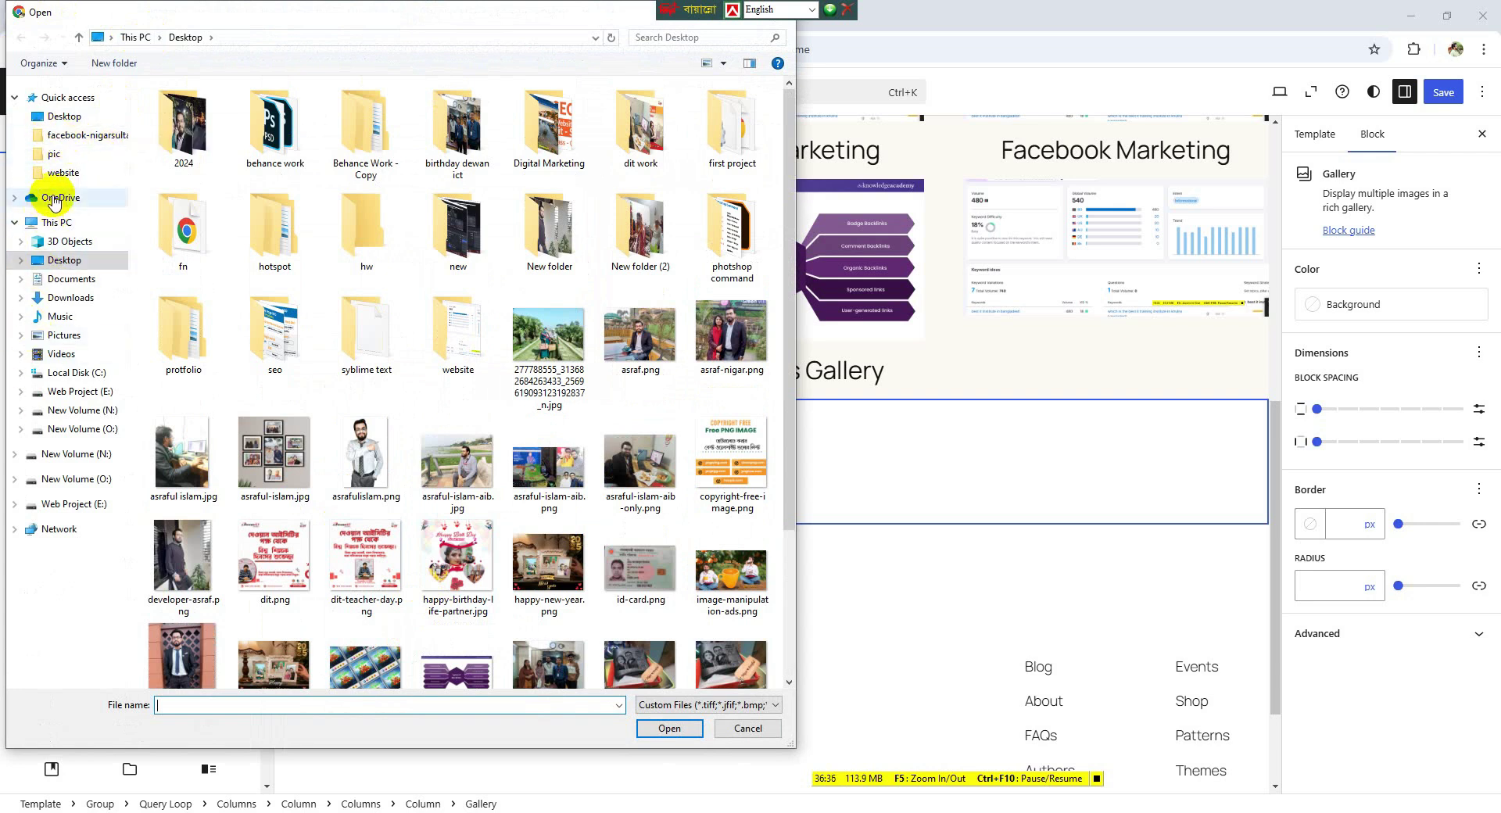
left_click(93, 300)
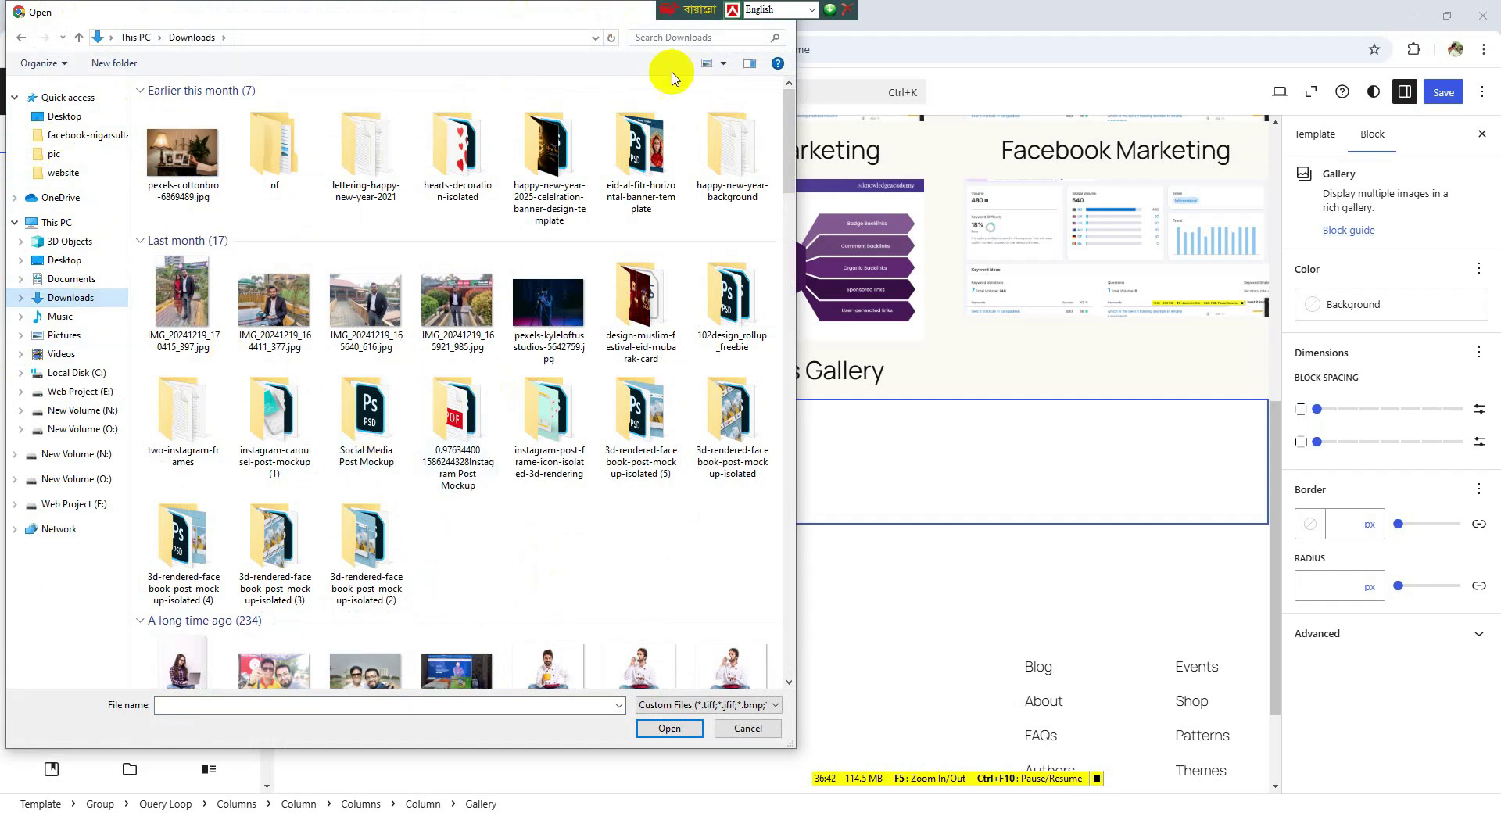
scroll(592, 451, "down", 5)
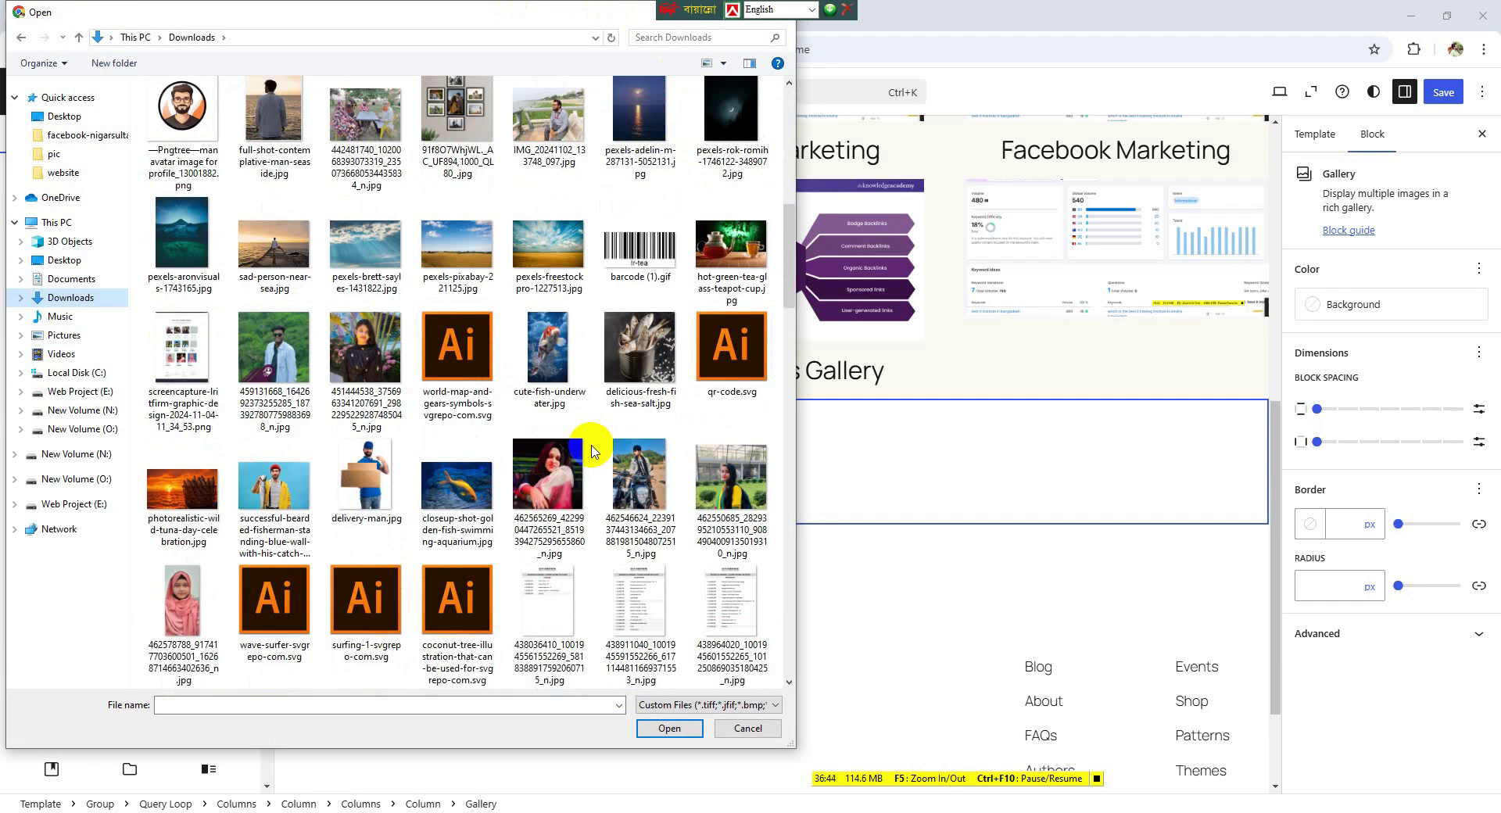
scroll(592, 451, "down", 5)
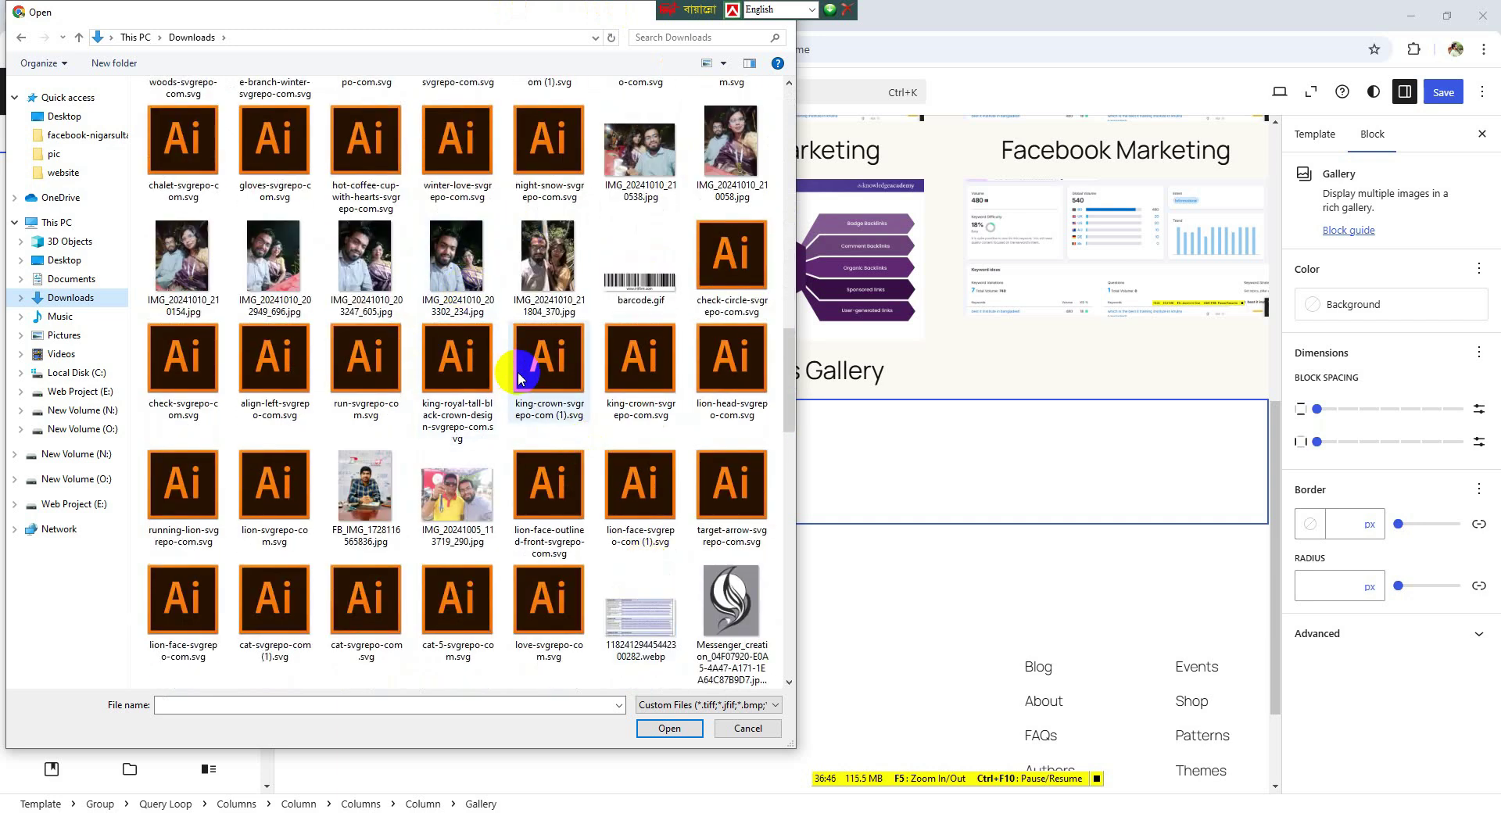
scroll(520, 379, "down", 5)
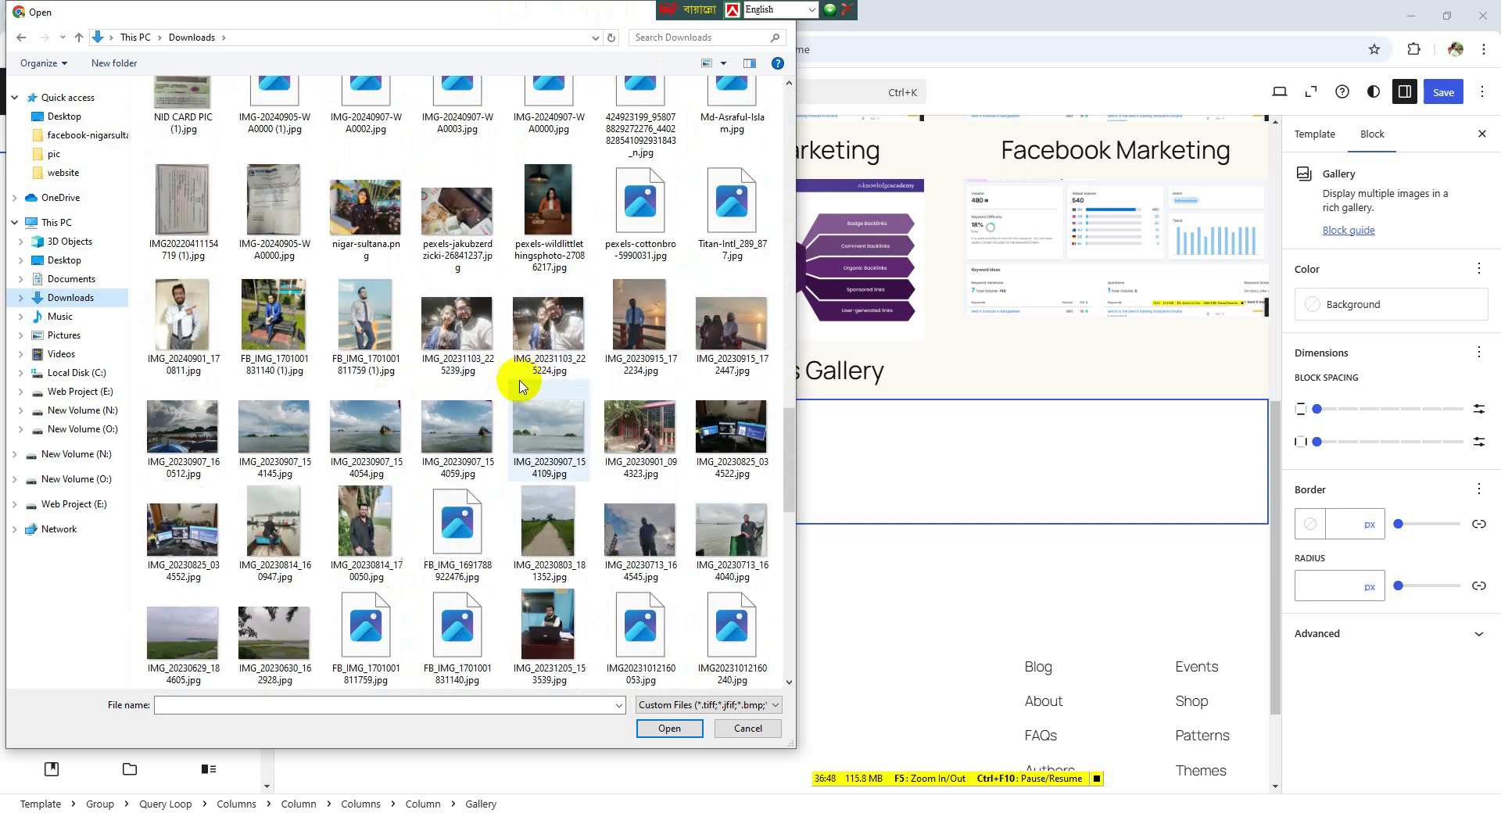
- Upload seven photos to the gallery: the four IMG_20230907_154* shots, IMG_20230629_184605.jpg, IMG_20230630_162928.jpg and IMG20231012160053.jpg
left_click(274, 428)
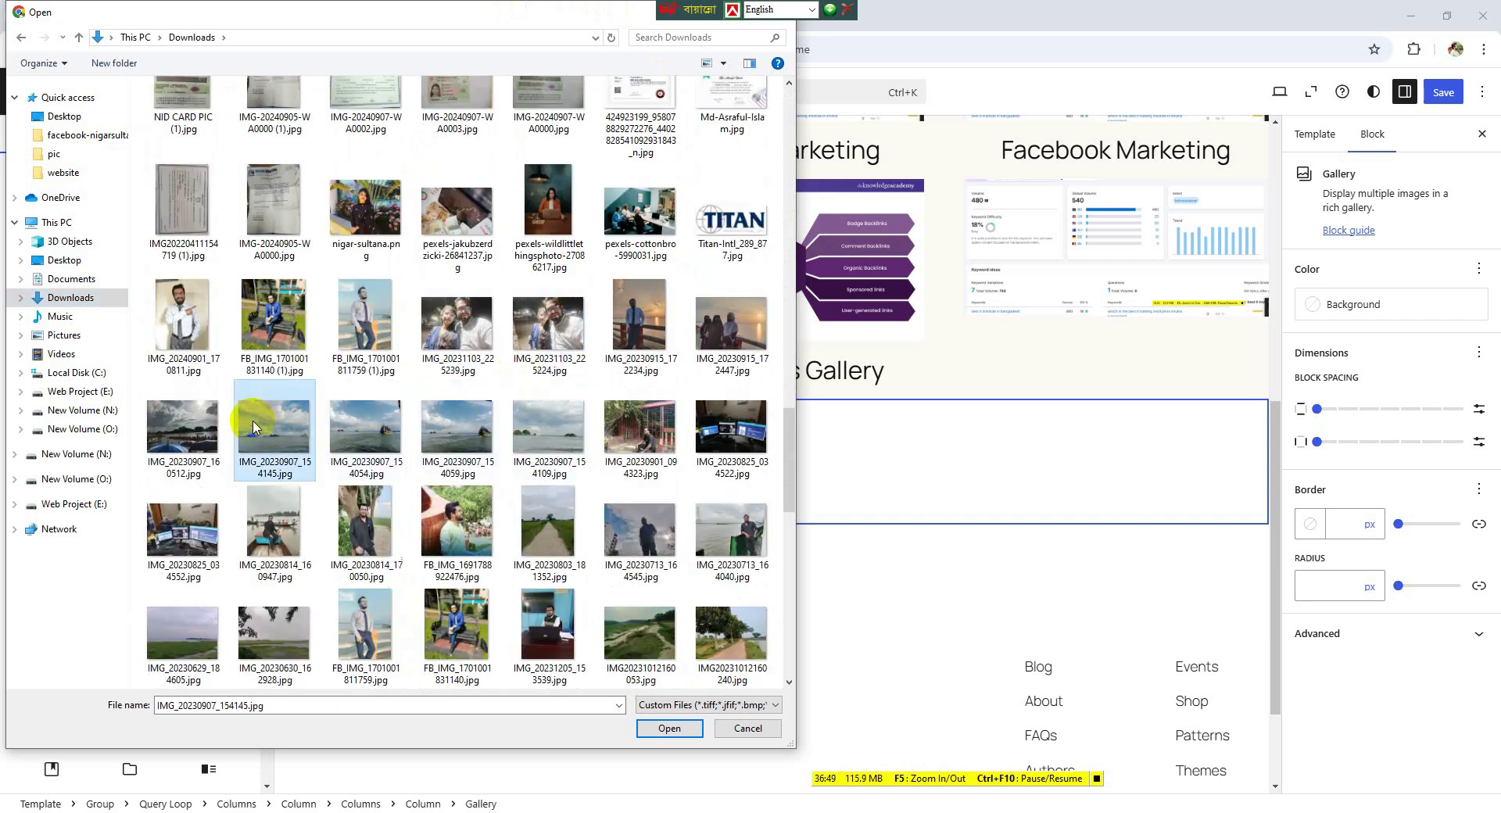
left_click(372, 454, "ctrl")
left_click(458, 448, "ctrl")
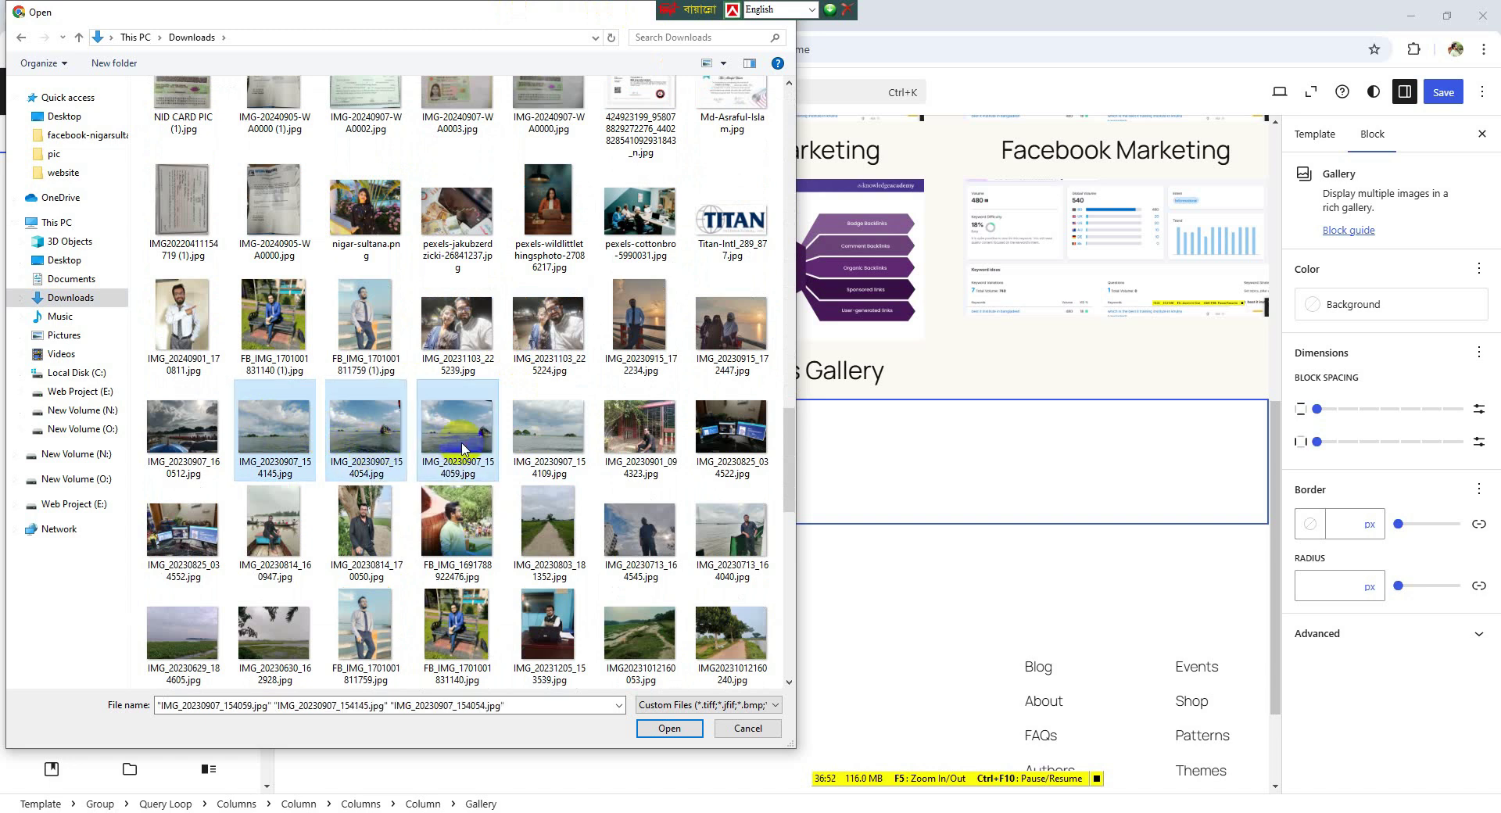
left_click(538, 452, "ctrl")
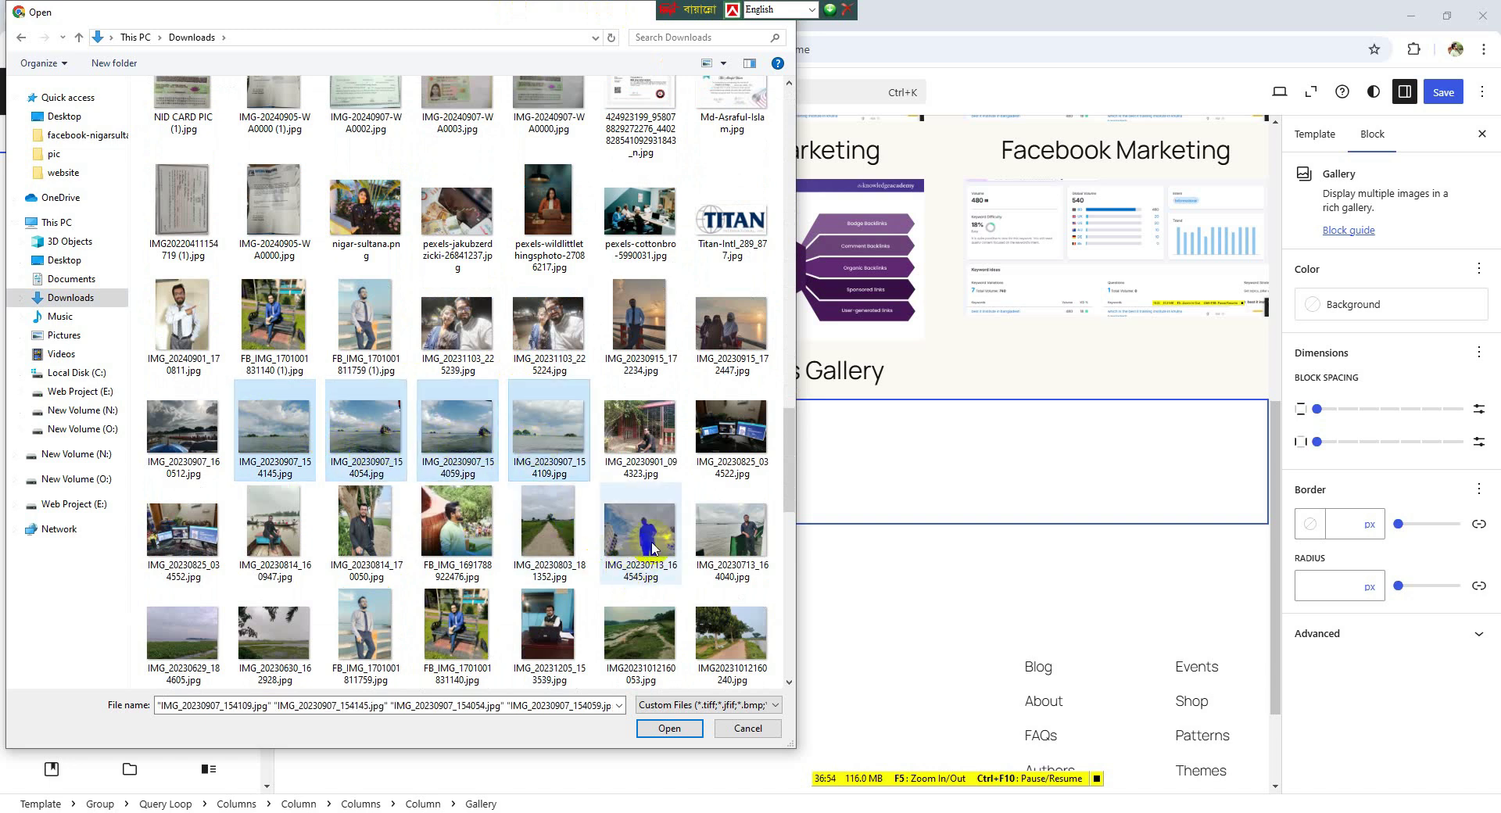
left_click(653, 547, "ctrl")
left_click(278, 625, "ctrl")
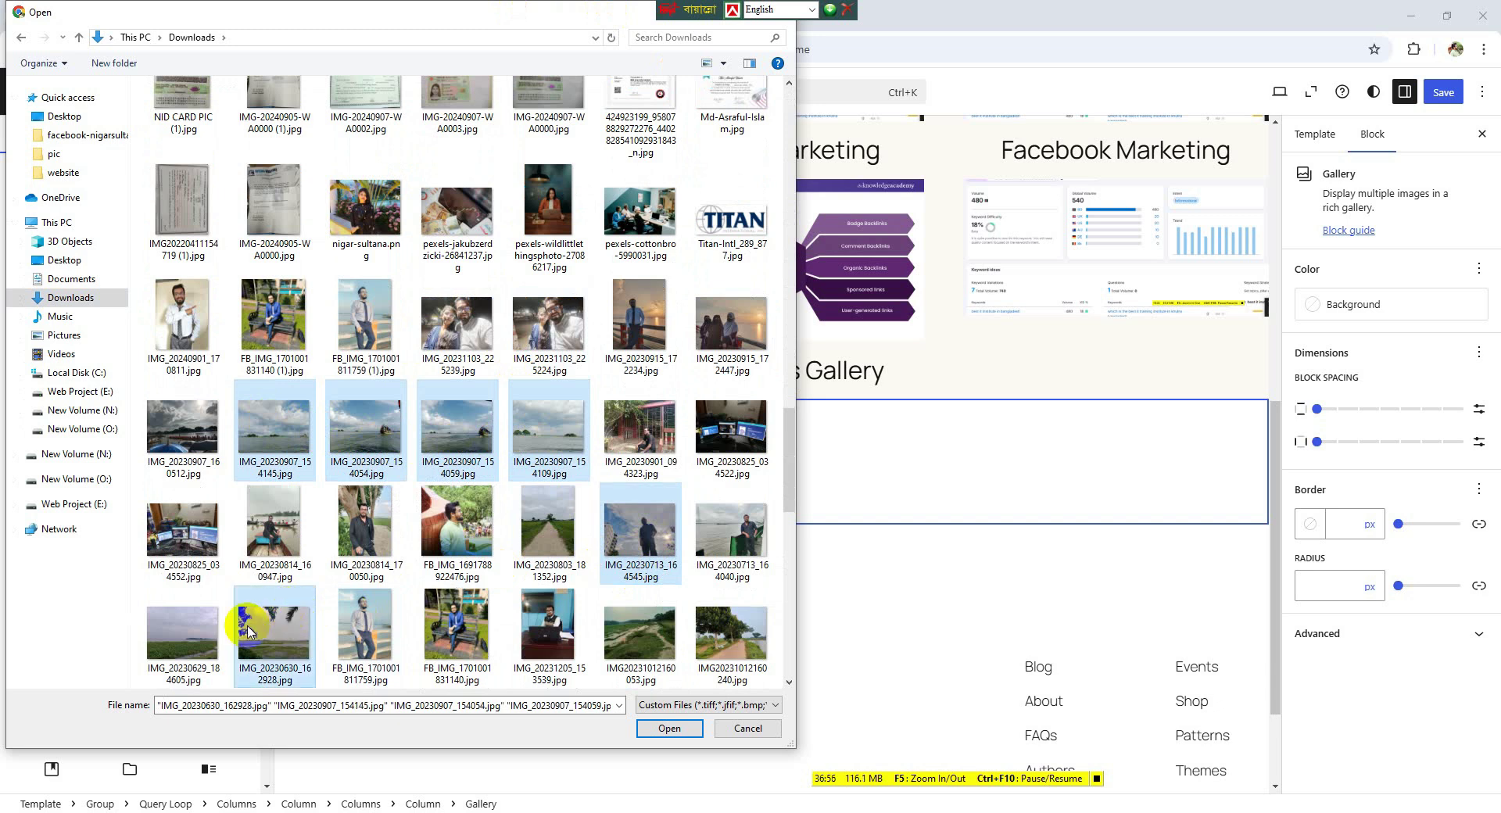
left_click(182, 645, "ctrl")
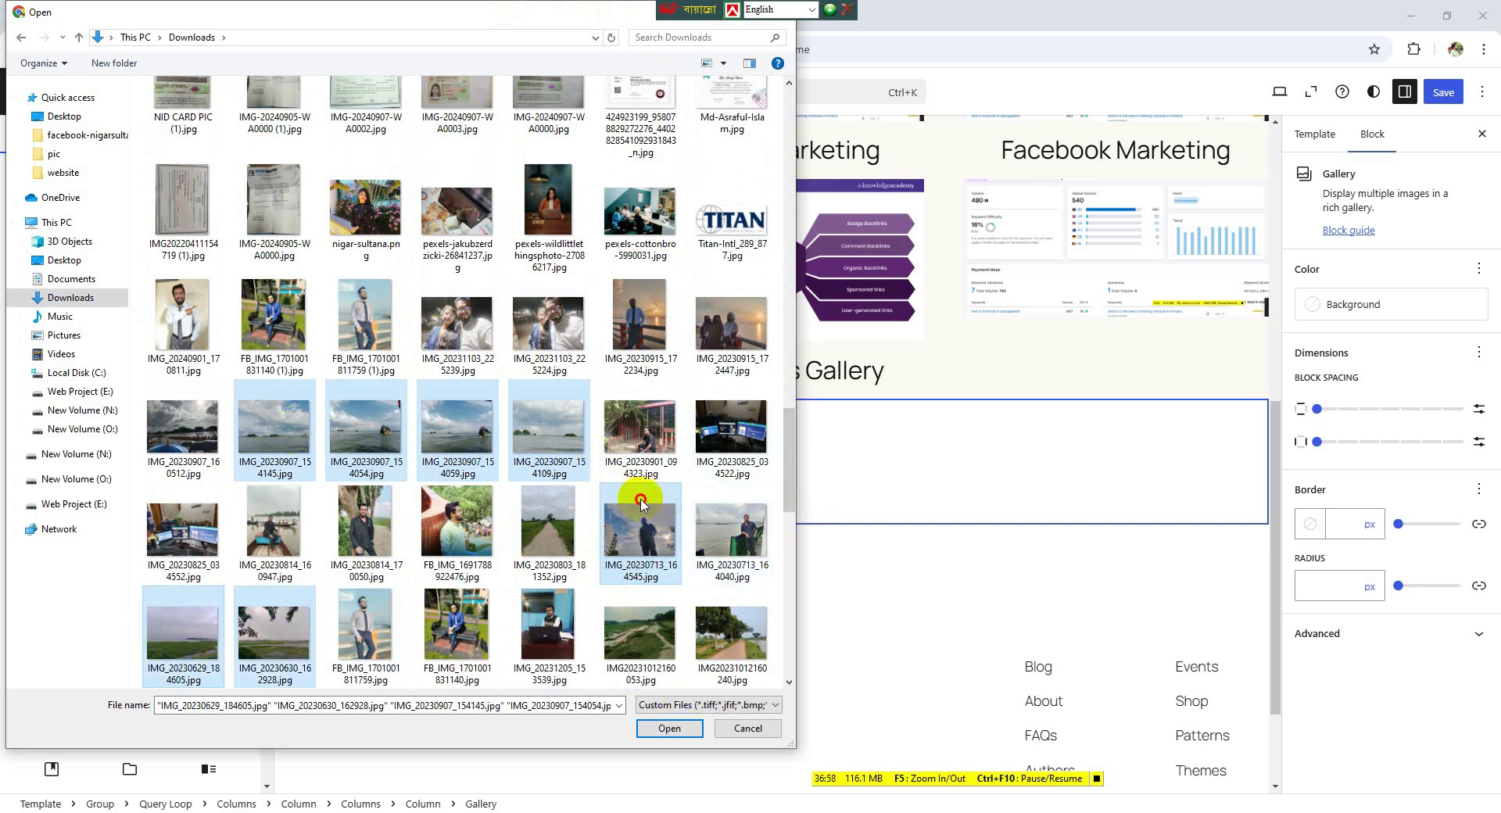
left_click(653, 540, "ctrl")
left_click(688, 629, "ctrl")
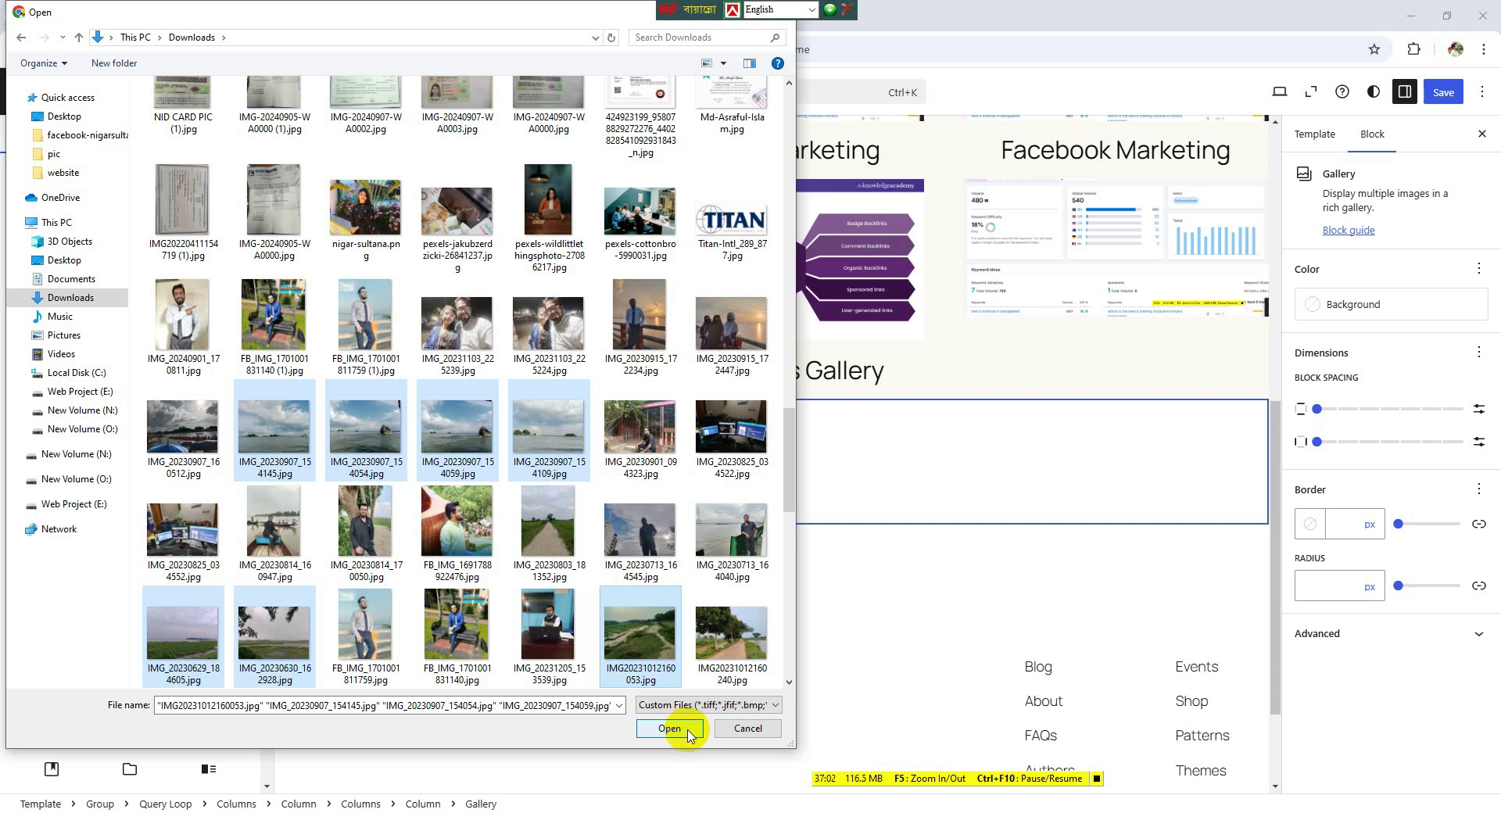
left_click(669, 728)
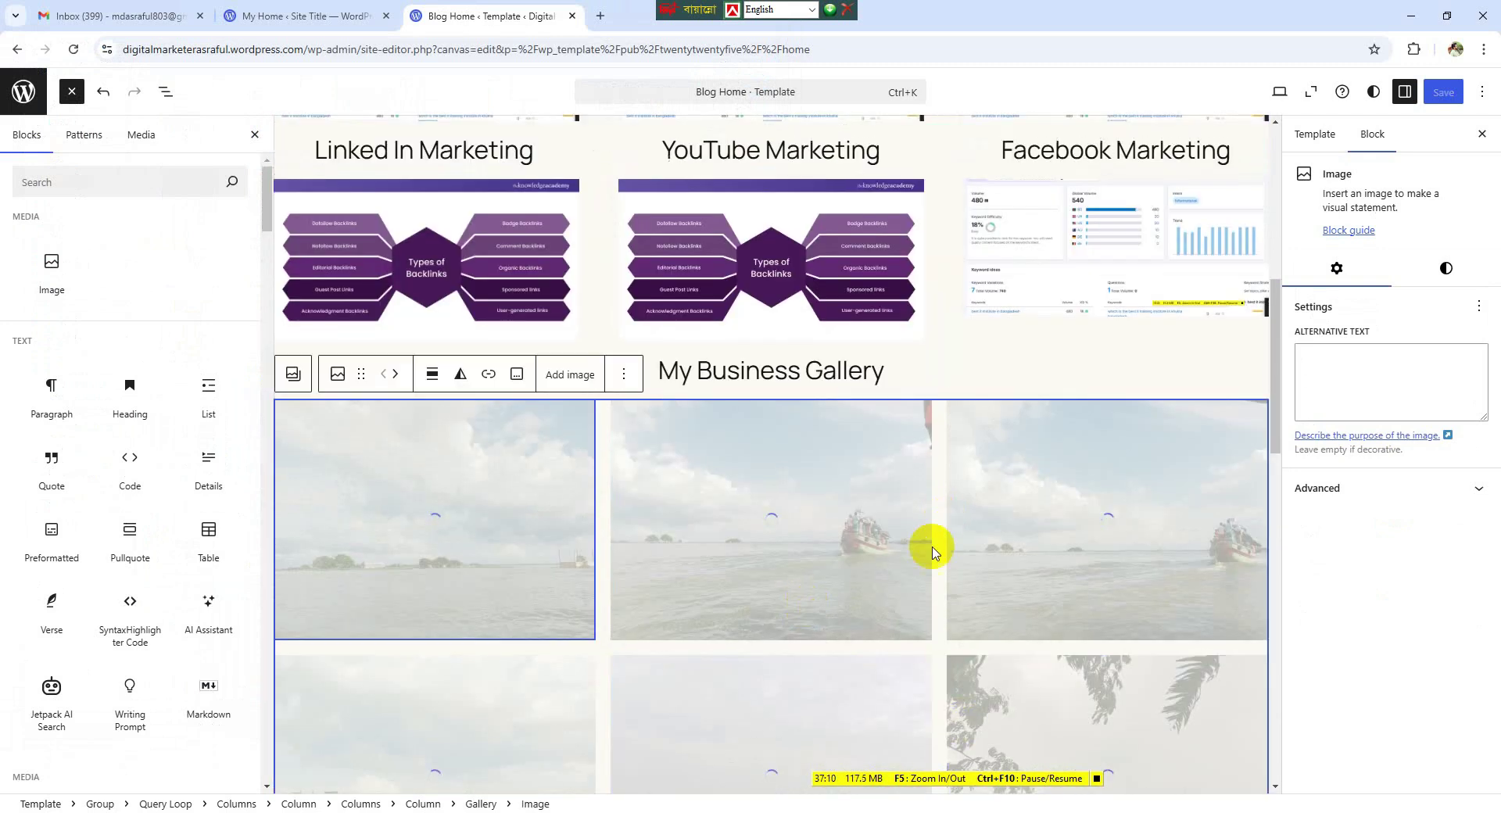
- Examine the uploading photos below the "My Business Gallery" heading and look over the page from header to footer
left_click(705, 479)
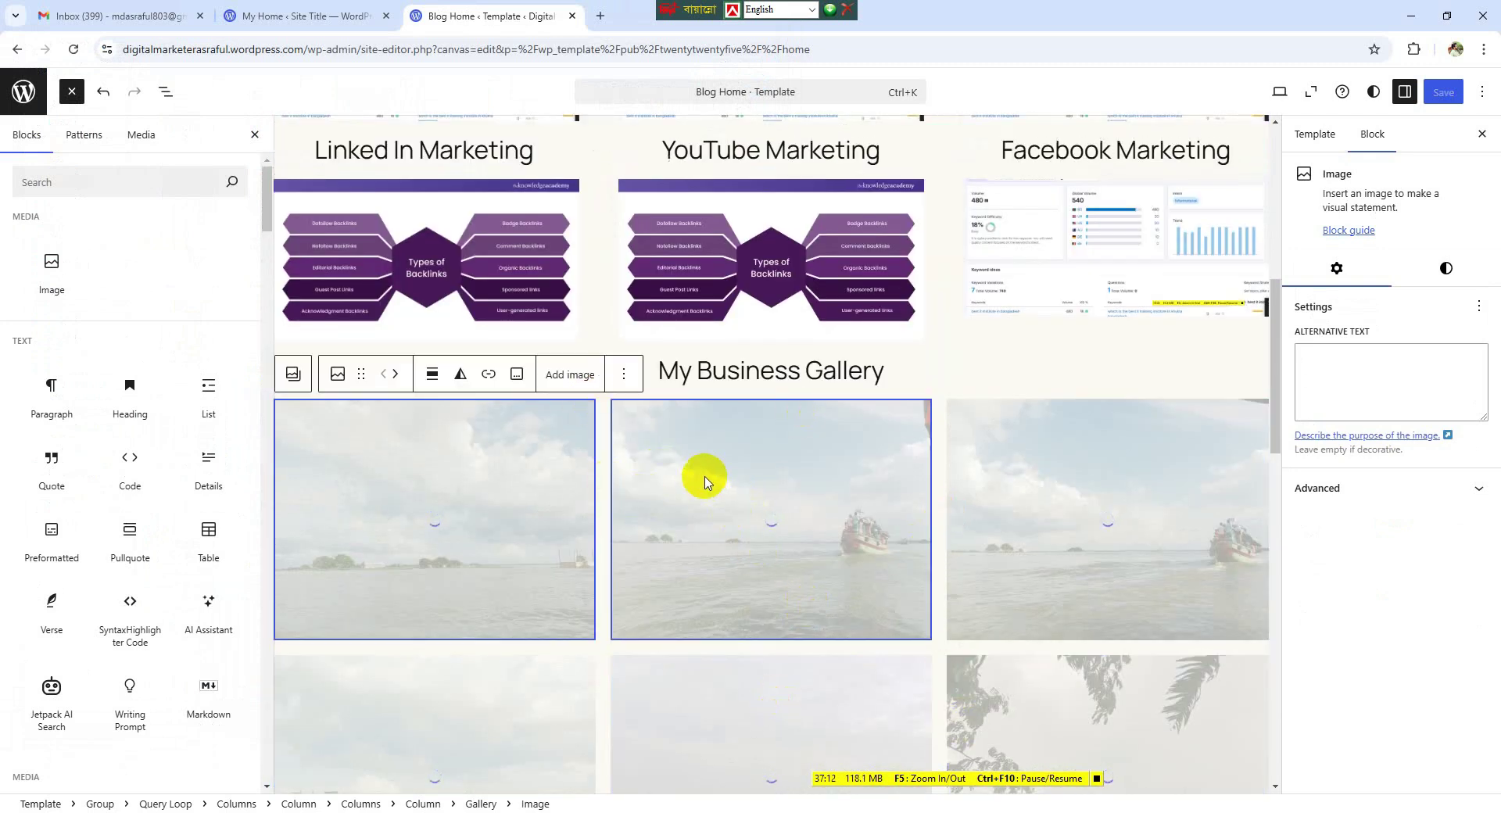
left_click(805, 365)
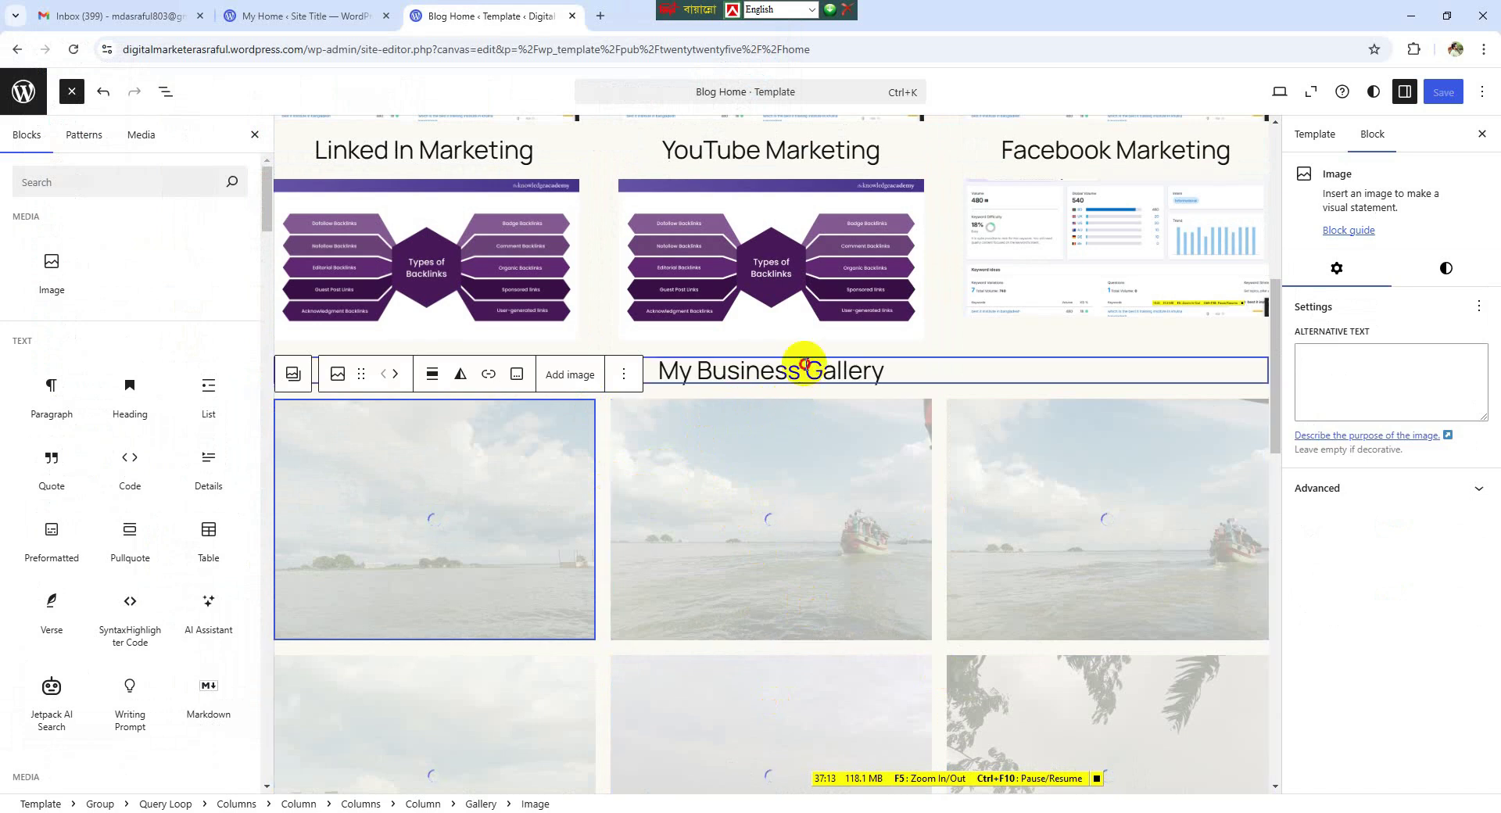
scroll(778, 438, "down", 5)
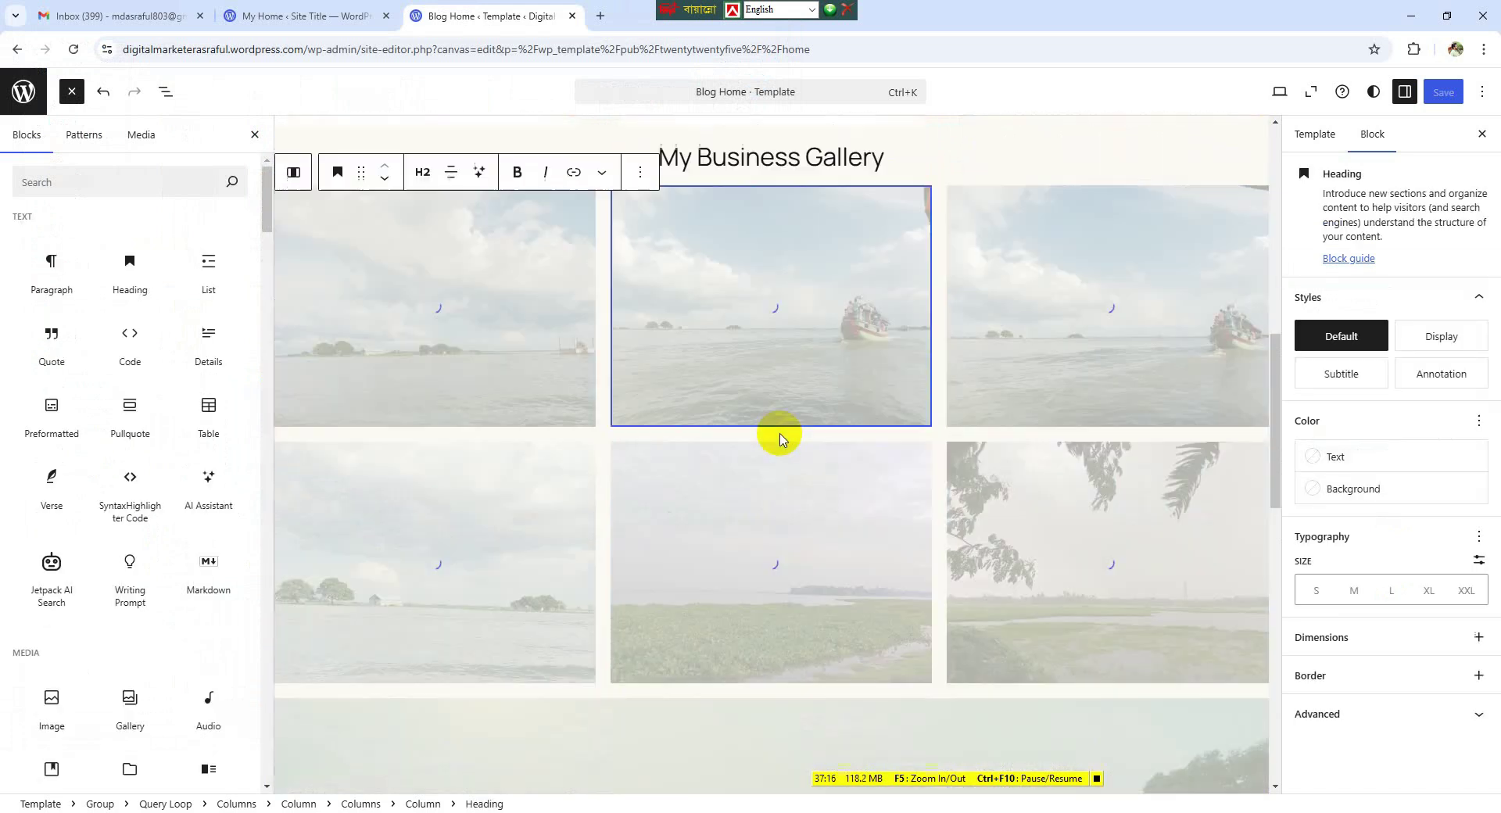
scroll(782, 463, "down", 10)
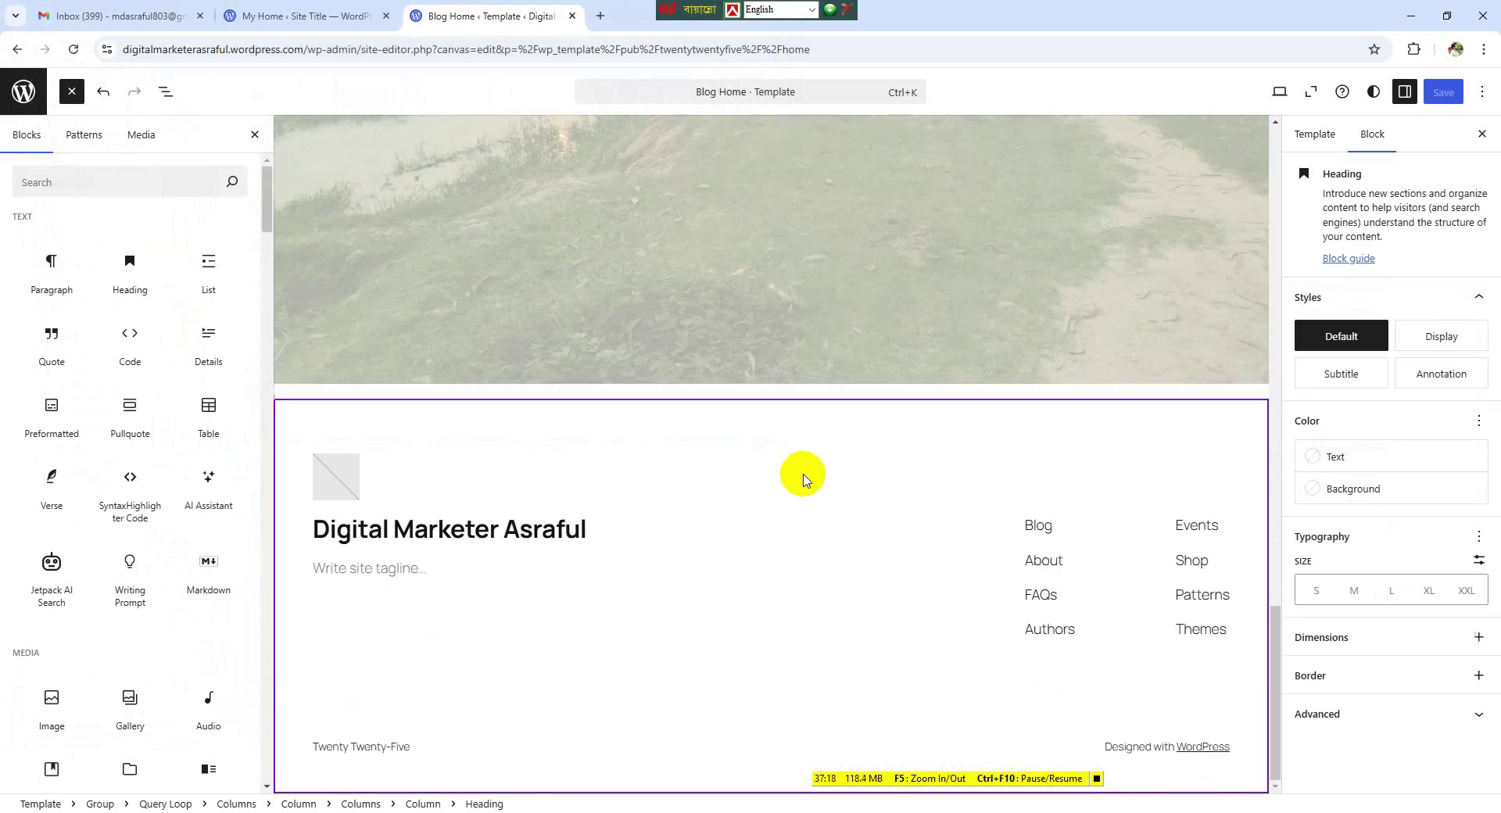
scroll(807, 456, "up", 3)
scroll(808, 456, "down", 3)
scroll(808, 456, "up", 15)
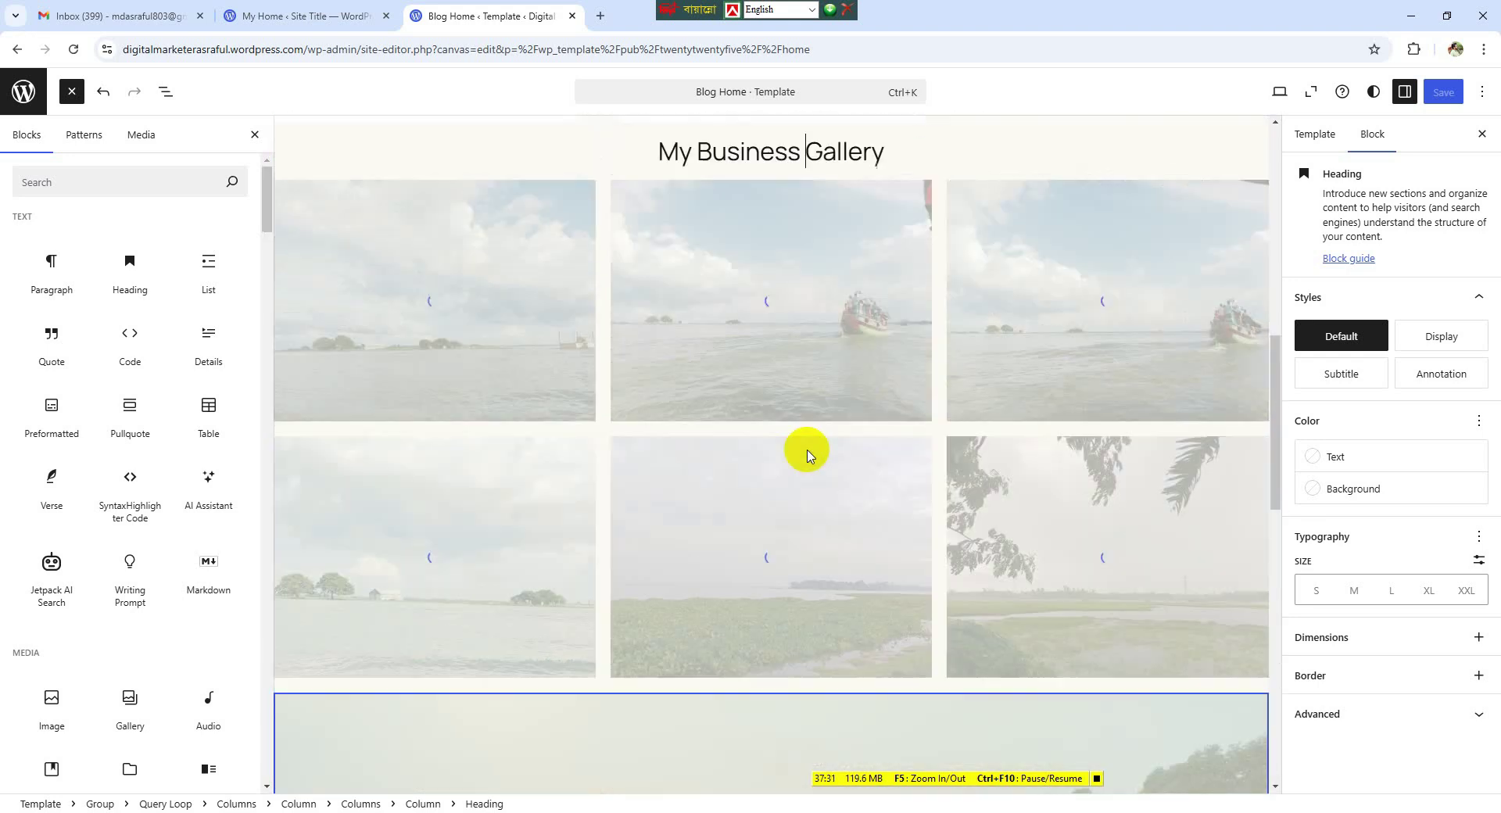
scroll(807, 456, "up", 3)
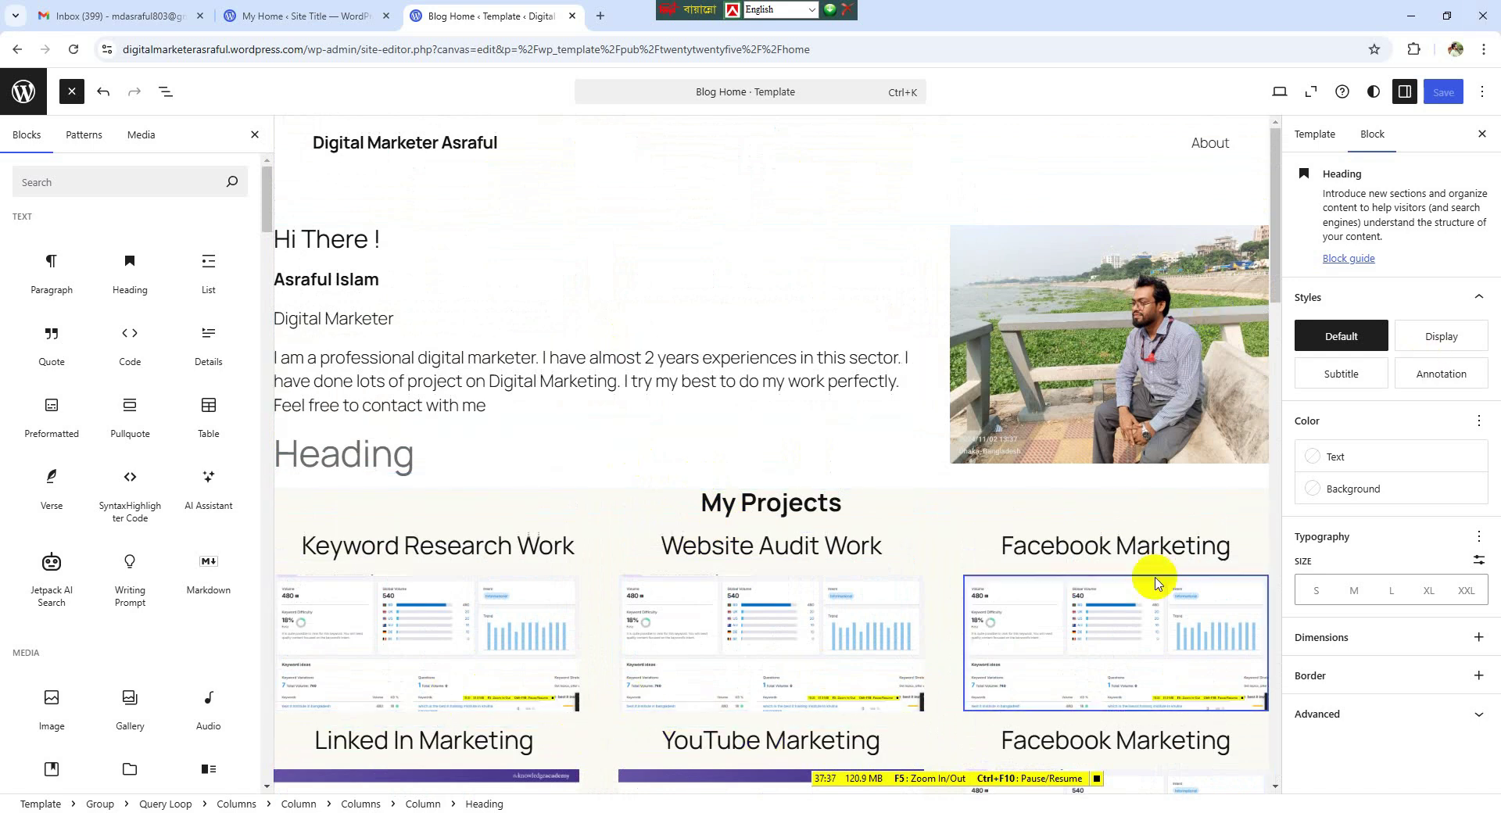
scroll(435, 712, "down", 8)
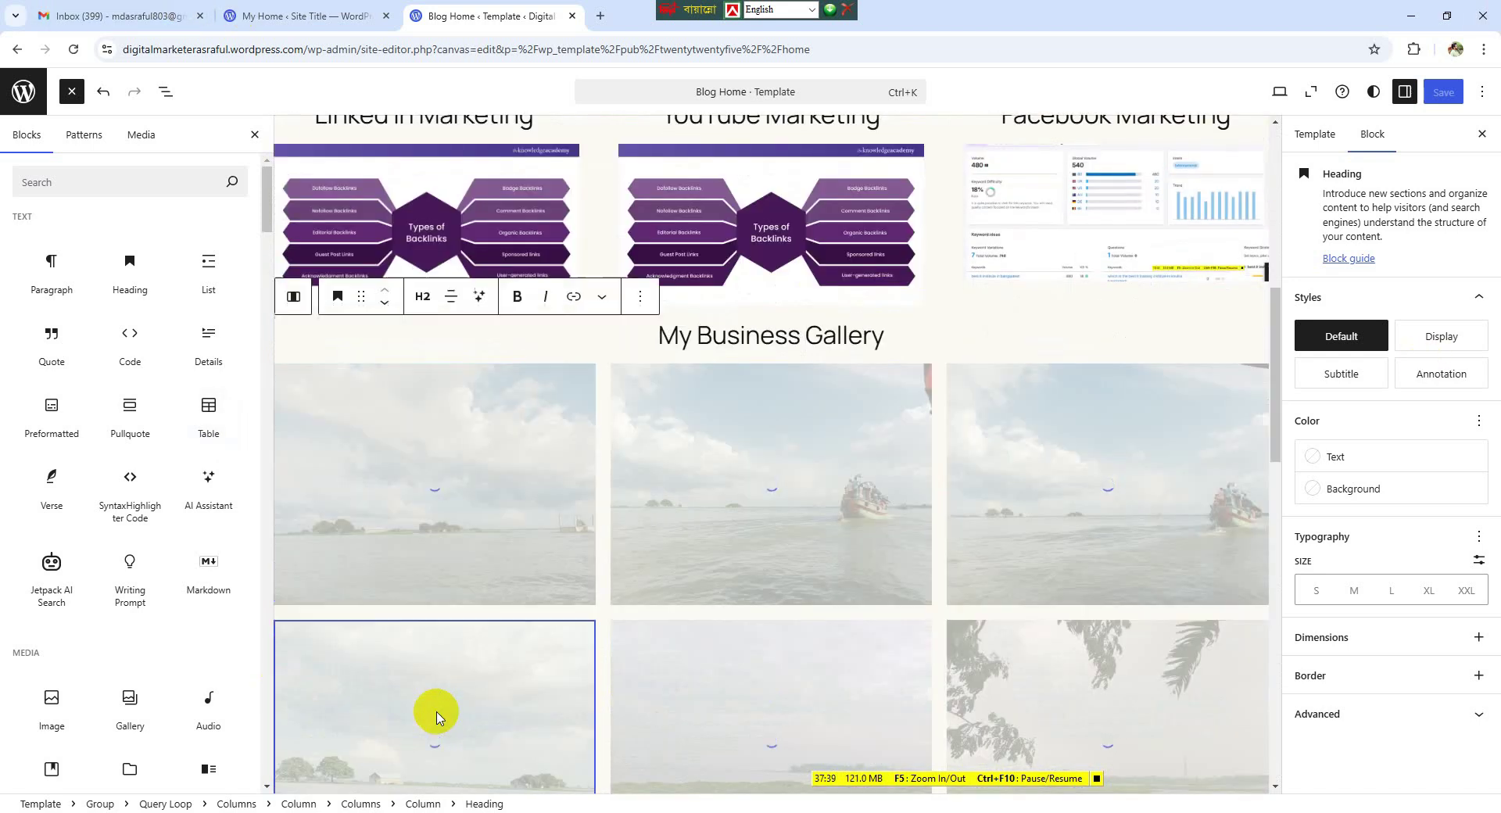
scroll(436, 712, "down", 10)
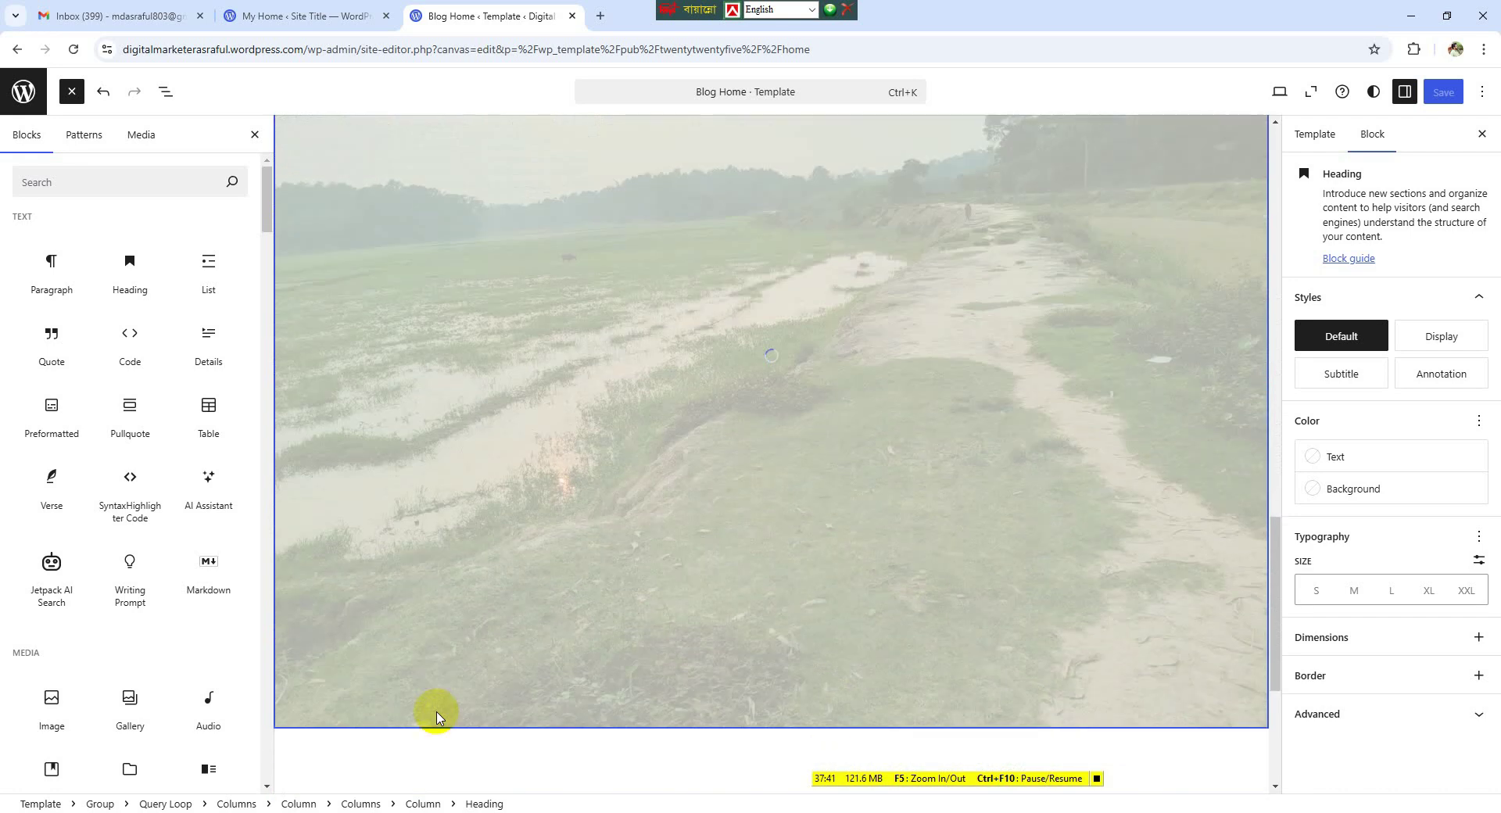
scroll(435, 712, "up", 10)
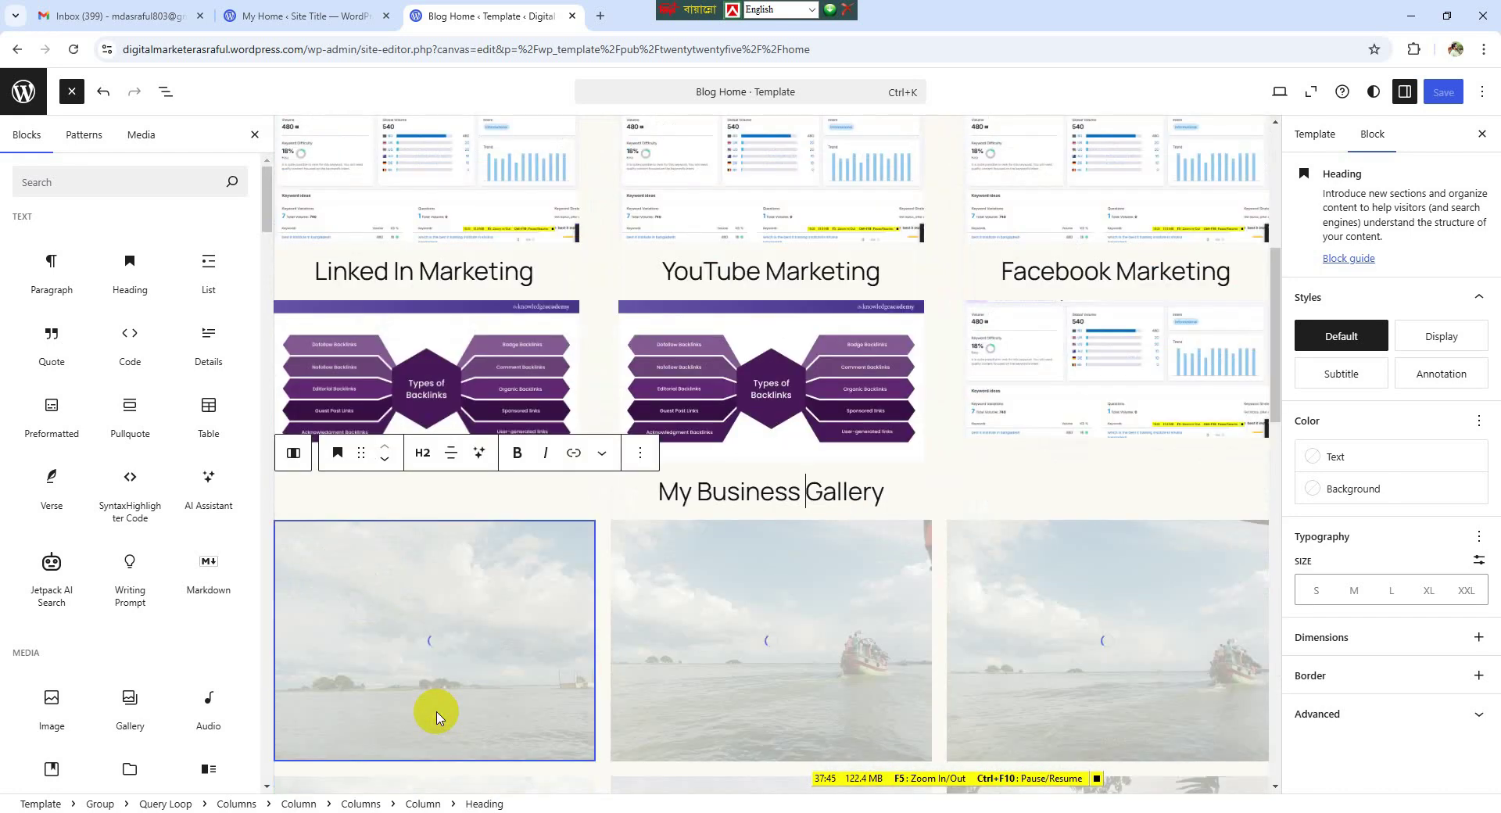
scroll(436, 711, "up", 10)
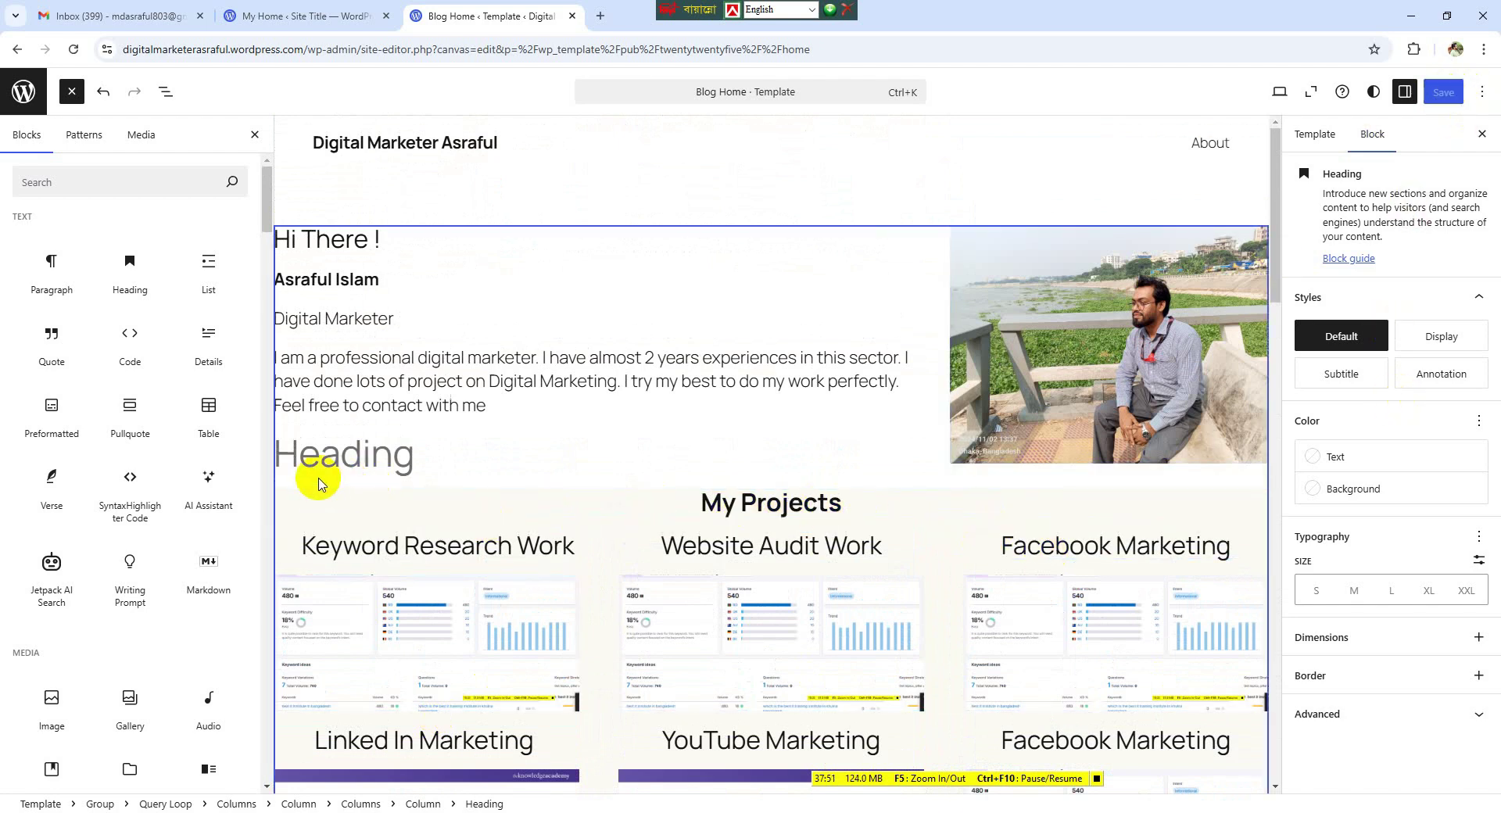
scroll(318, 483, "down", 7)
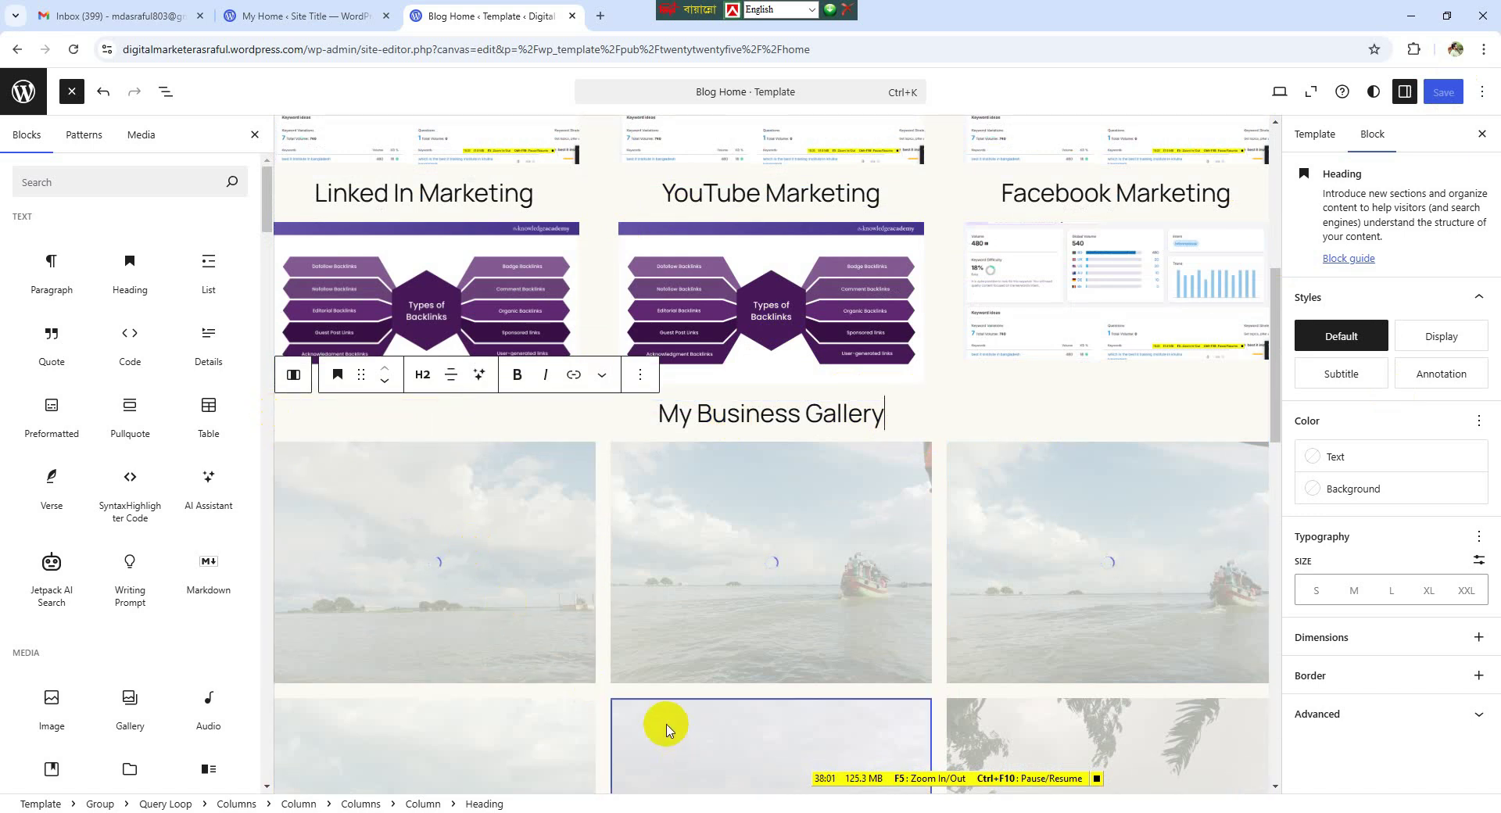
scroll(667, 730, "up", 2)
scroll(667, 730, "up", 5)
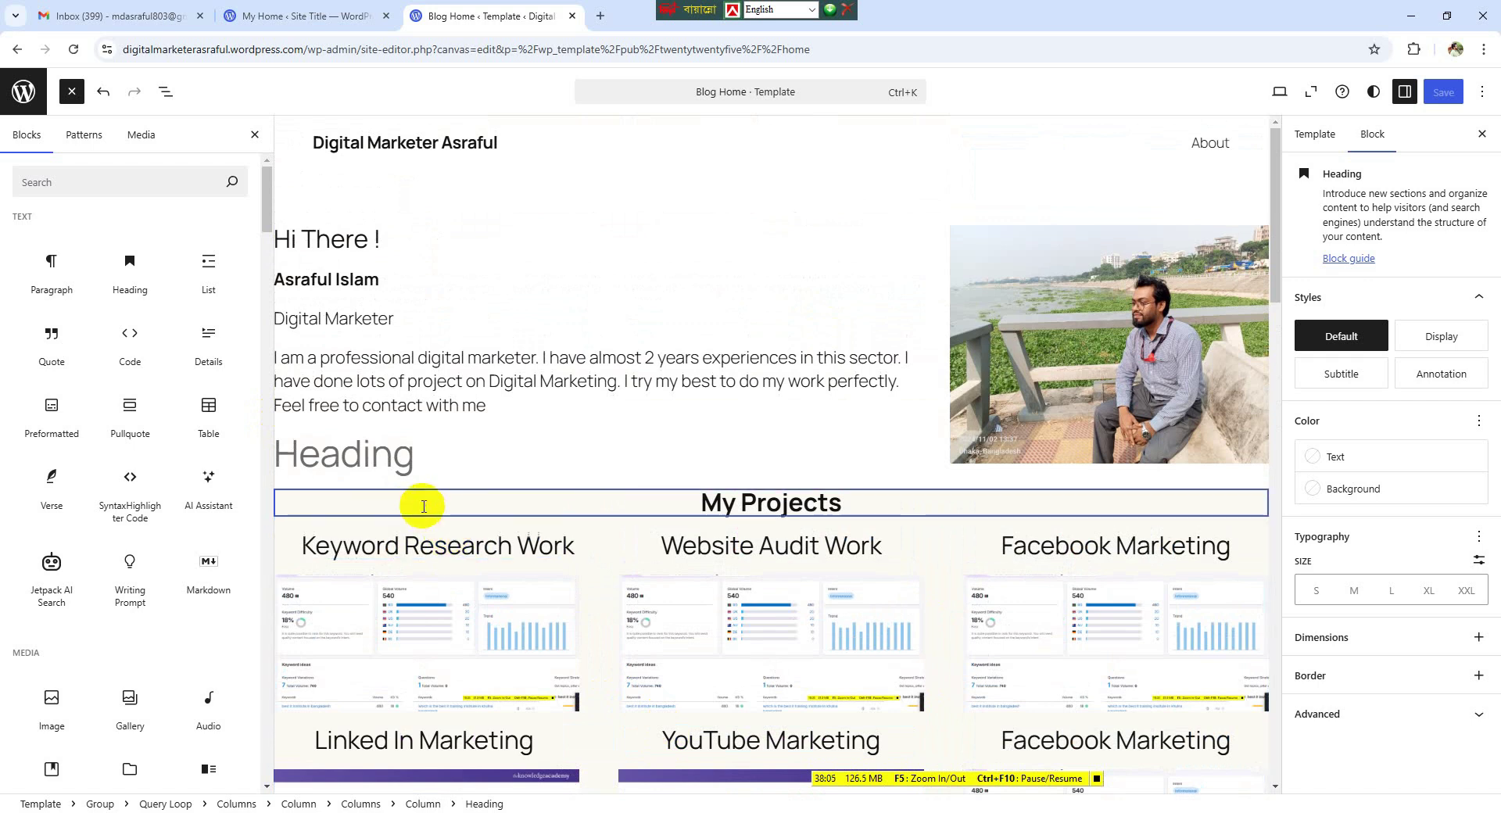
- Review the "My Projects" section and check the upload progress of each photo in the business gallery
left_click(423, 506)
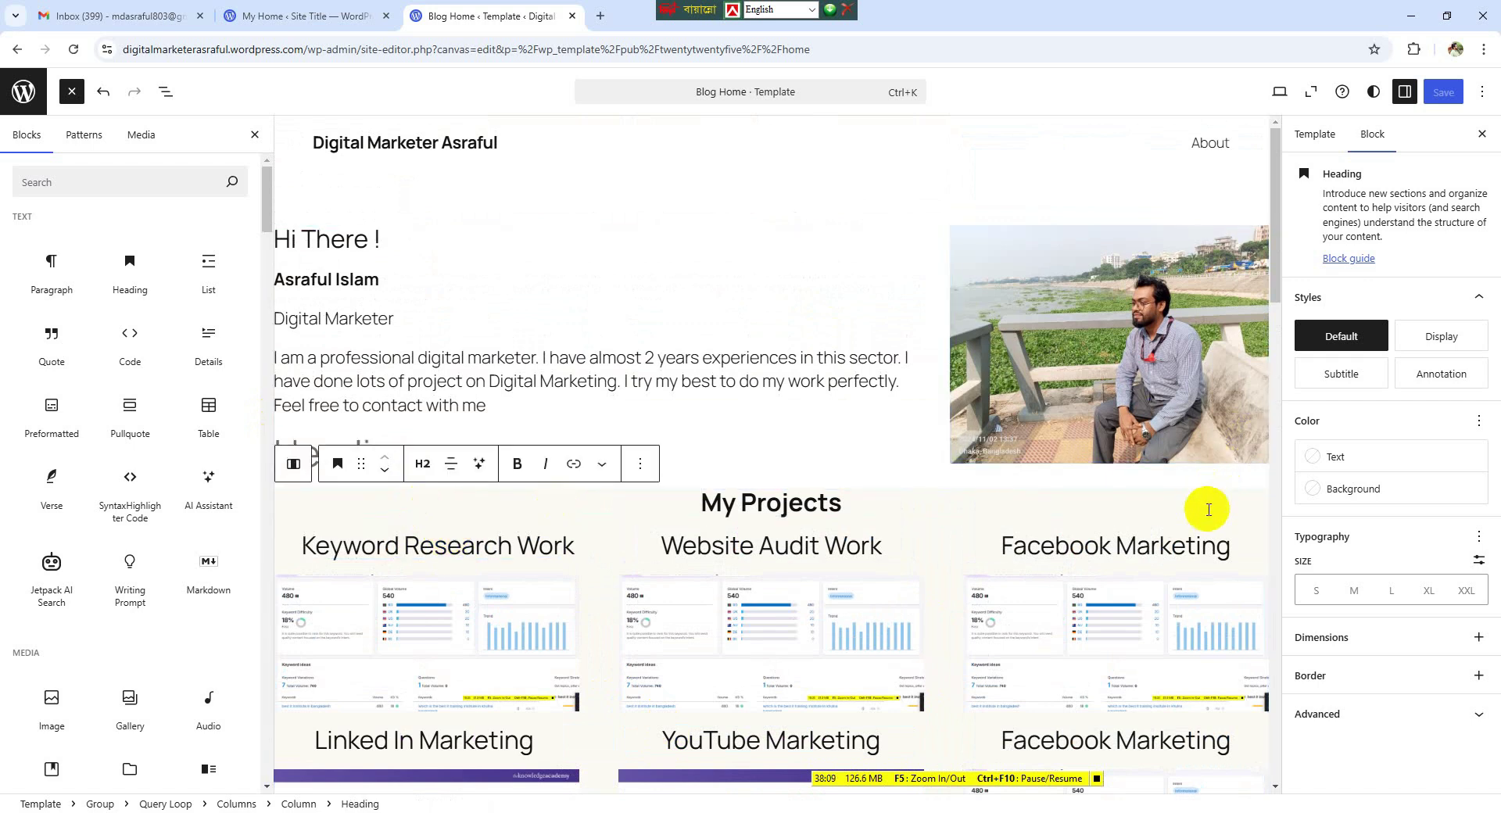
scroll(977, 641, "down", 3)
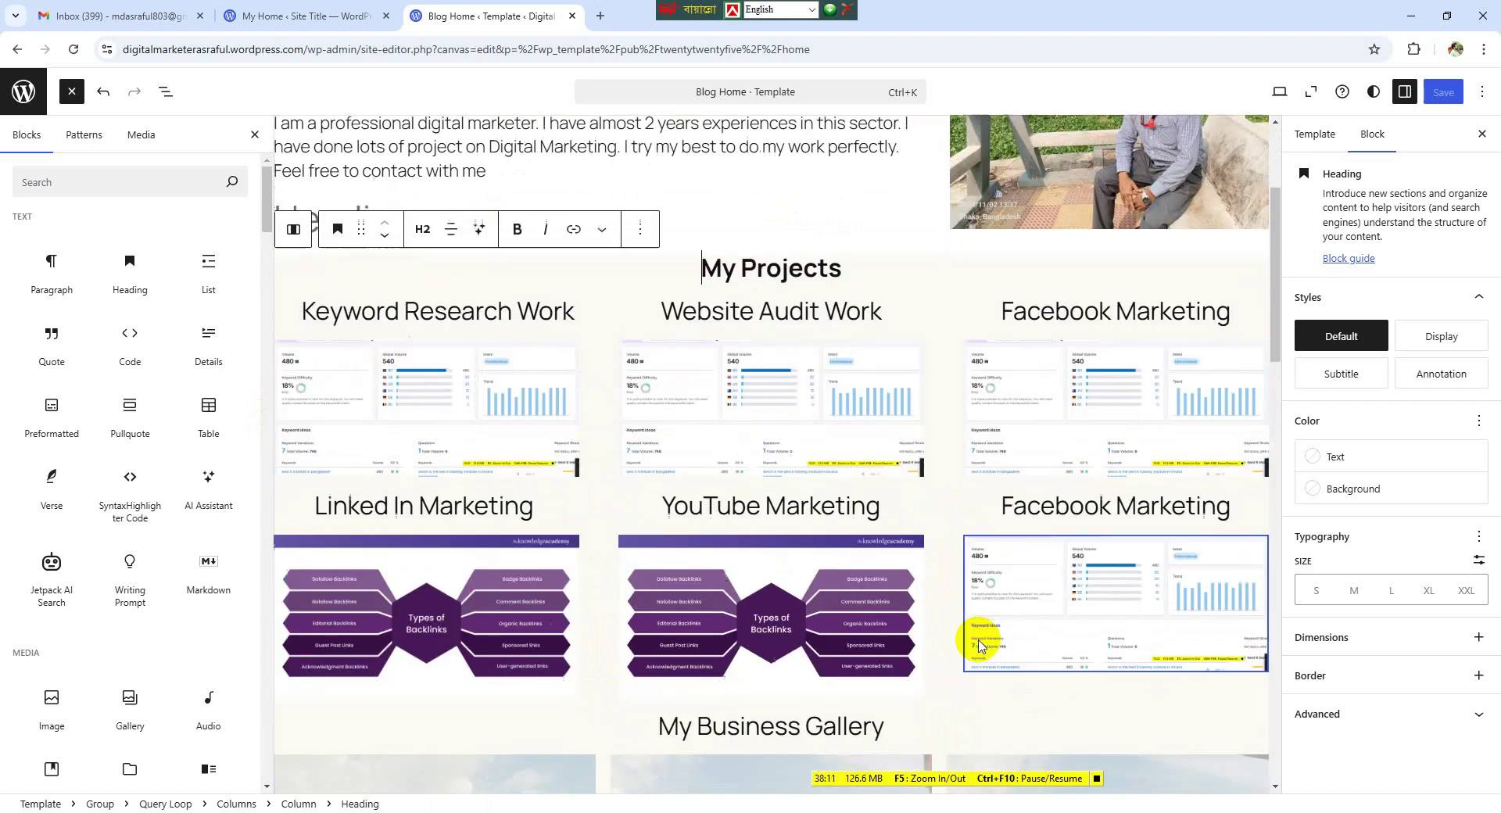
scroll(979, 645, "down", 6)
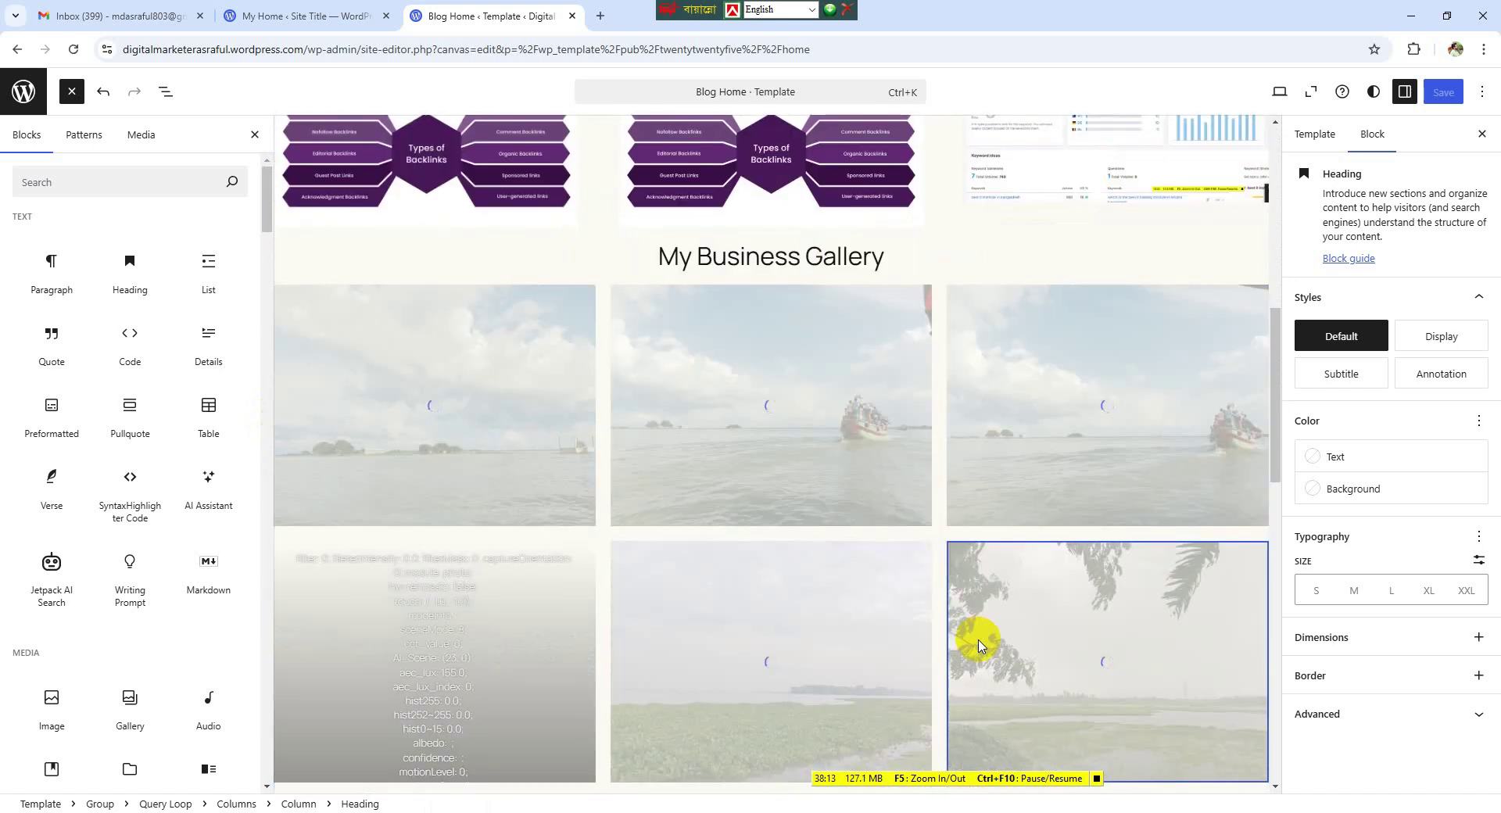
scroll(979, 645, "down", 5)
scroll(979, 645, "down", 1)
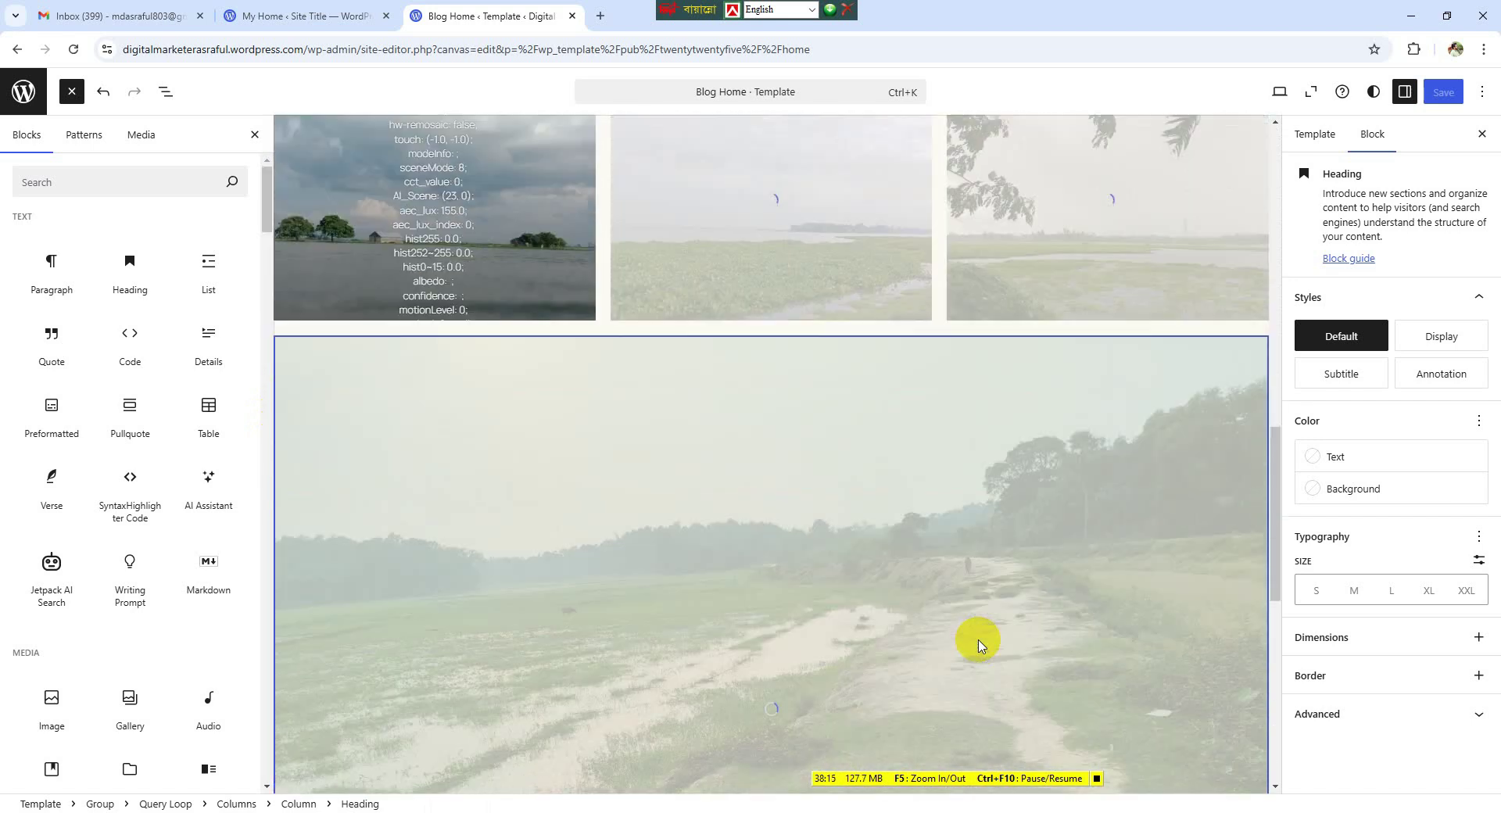
scroll(979, 644, "up", 6)
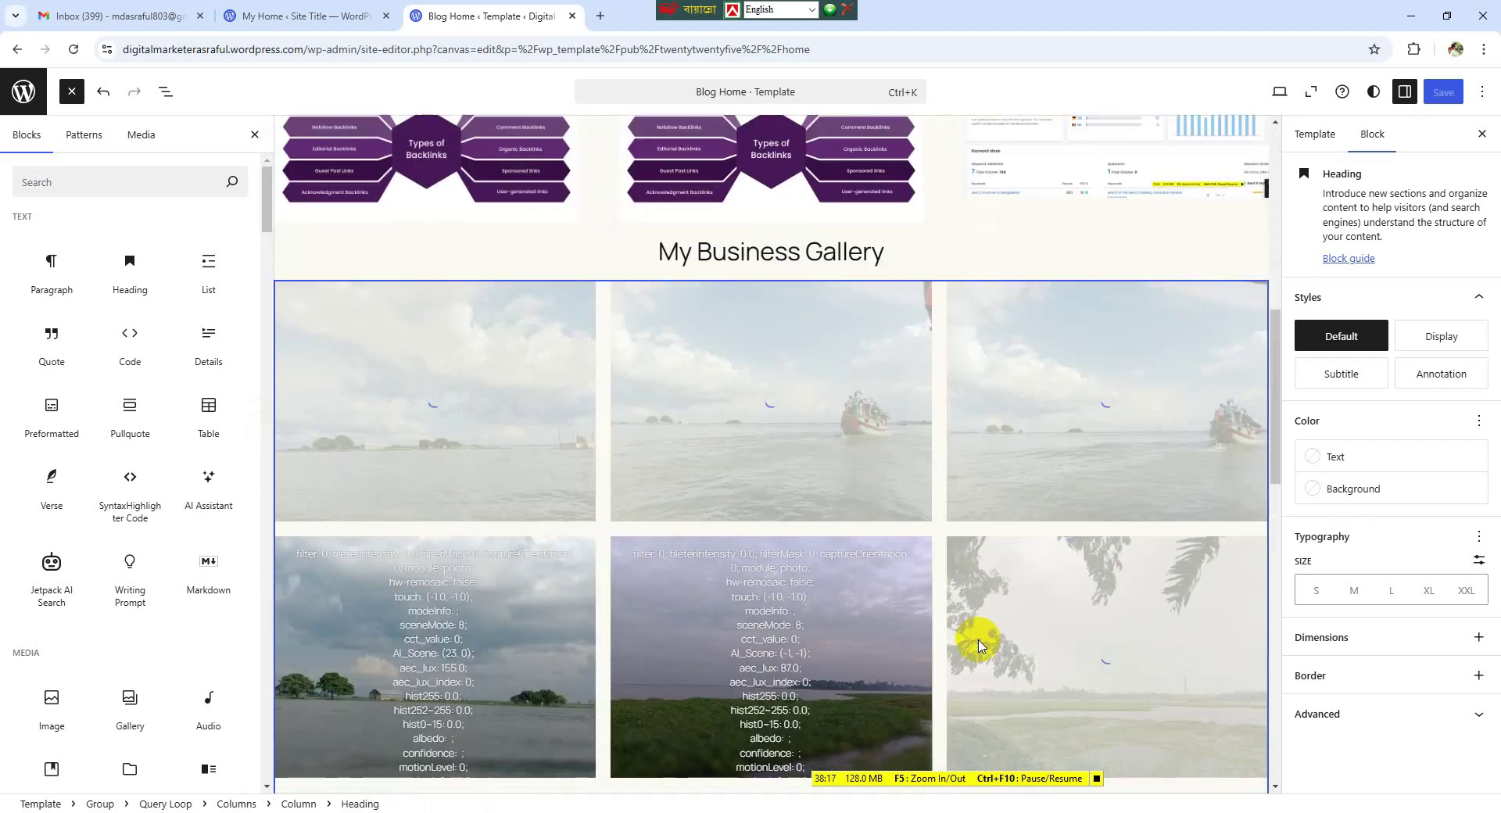
scroll(977, 640, "up", 2)
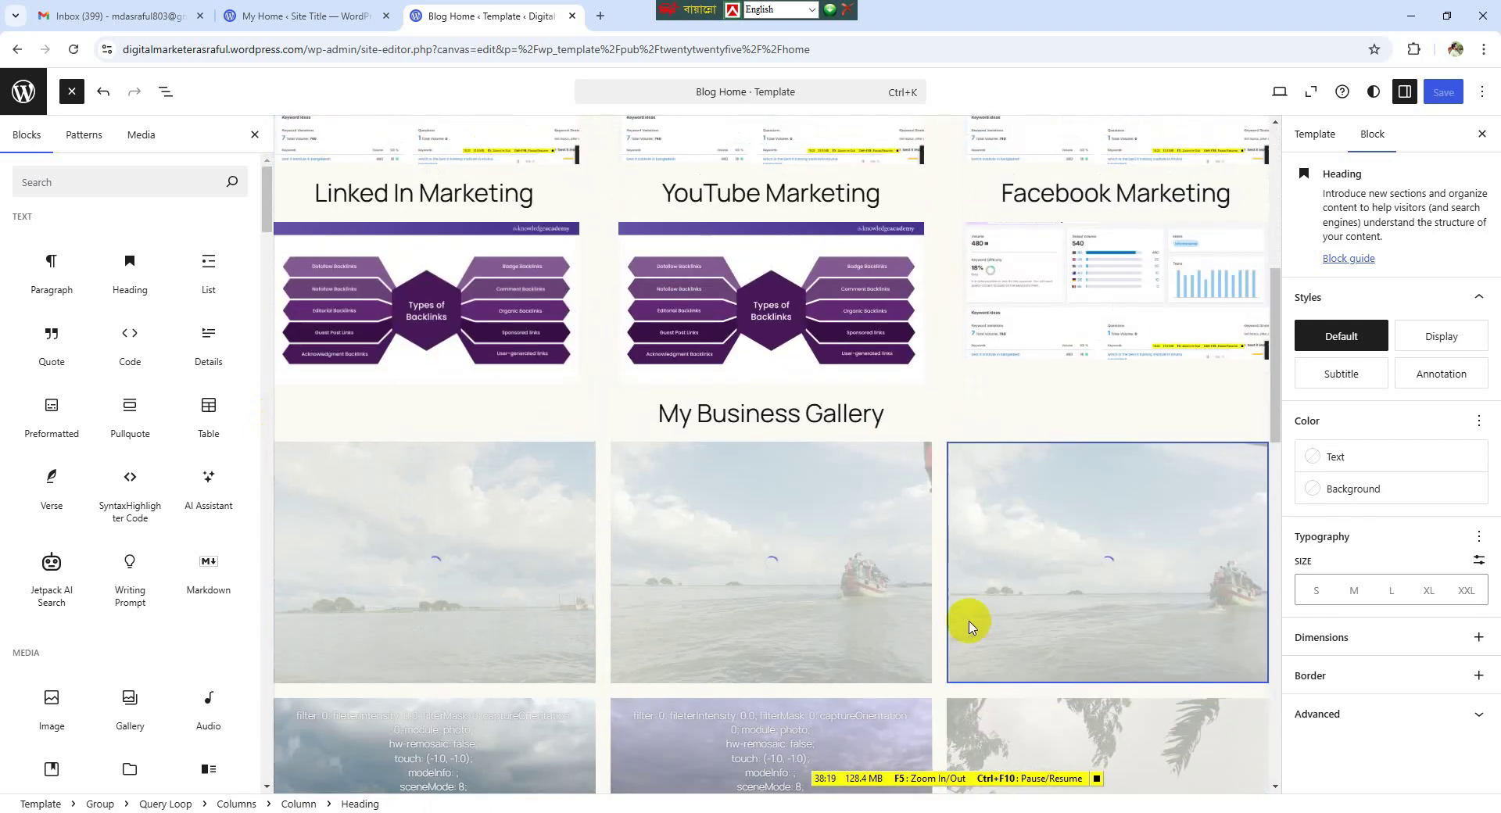
scroll(842, 619, "down", 6)
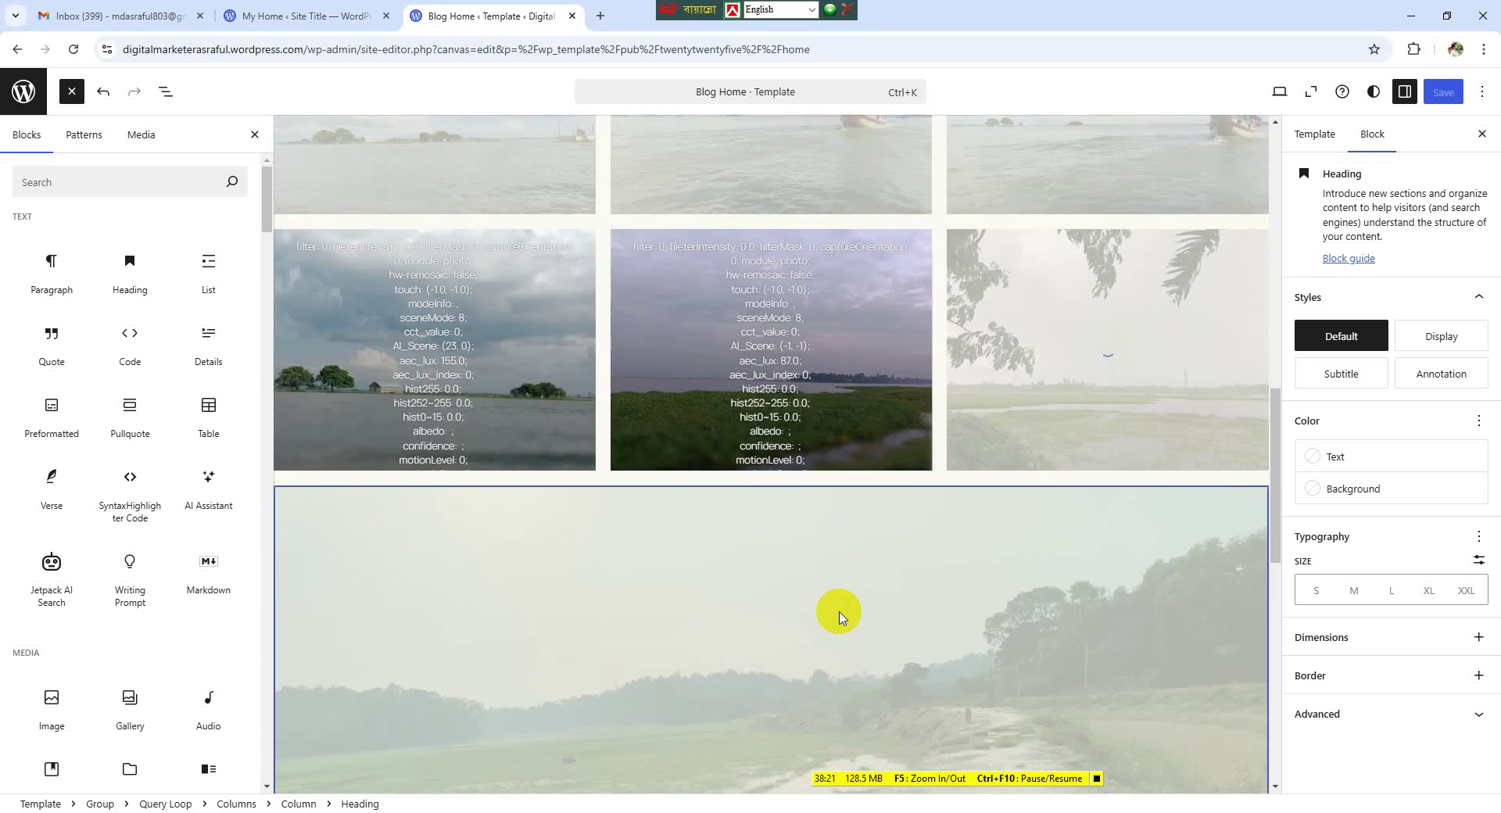
scroll(839, 618, "up", 14)
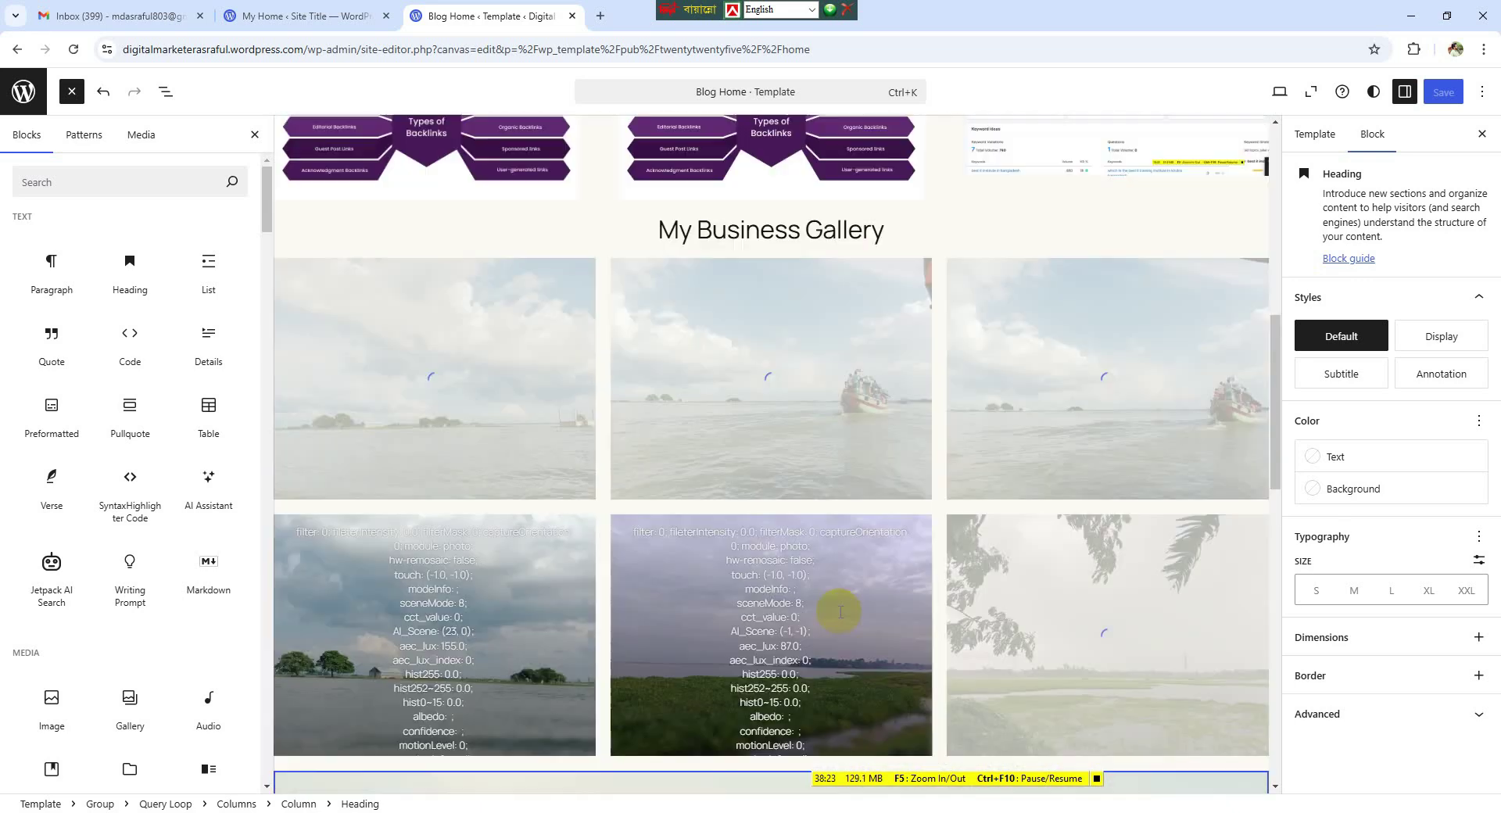
scroll(842, 619, "up", 1)
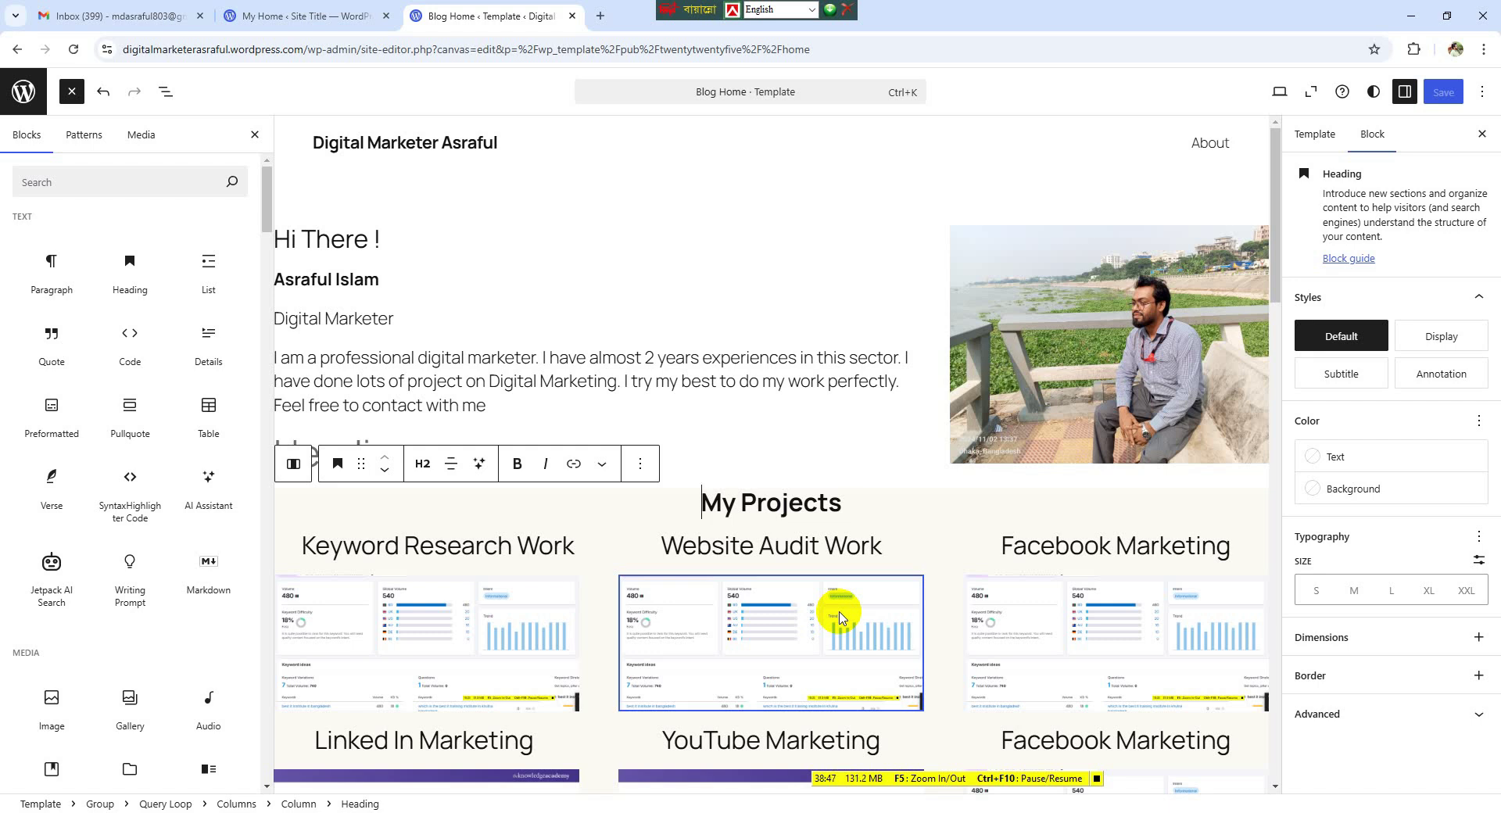
scroll(1020, 438, "down", 15)
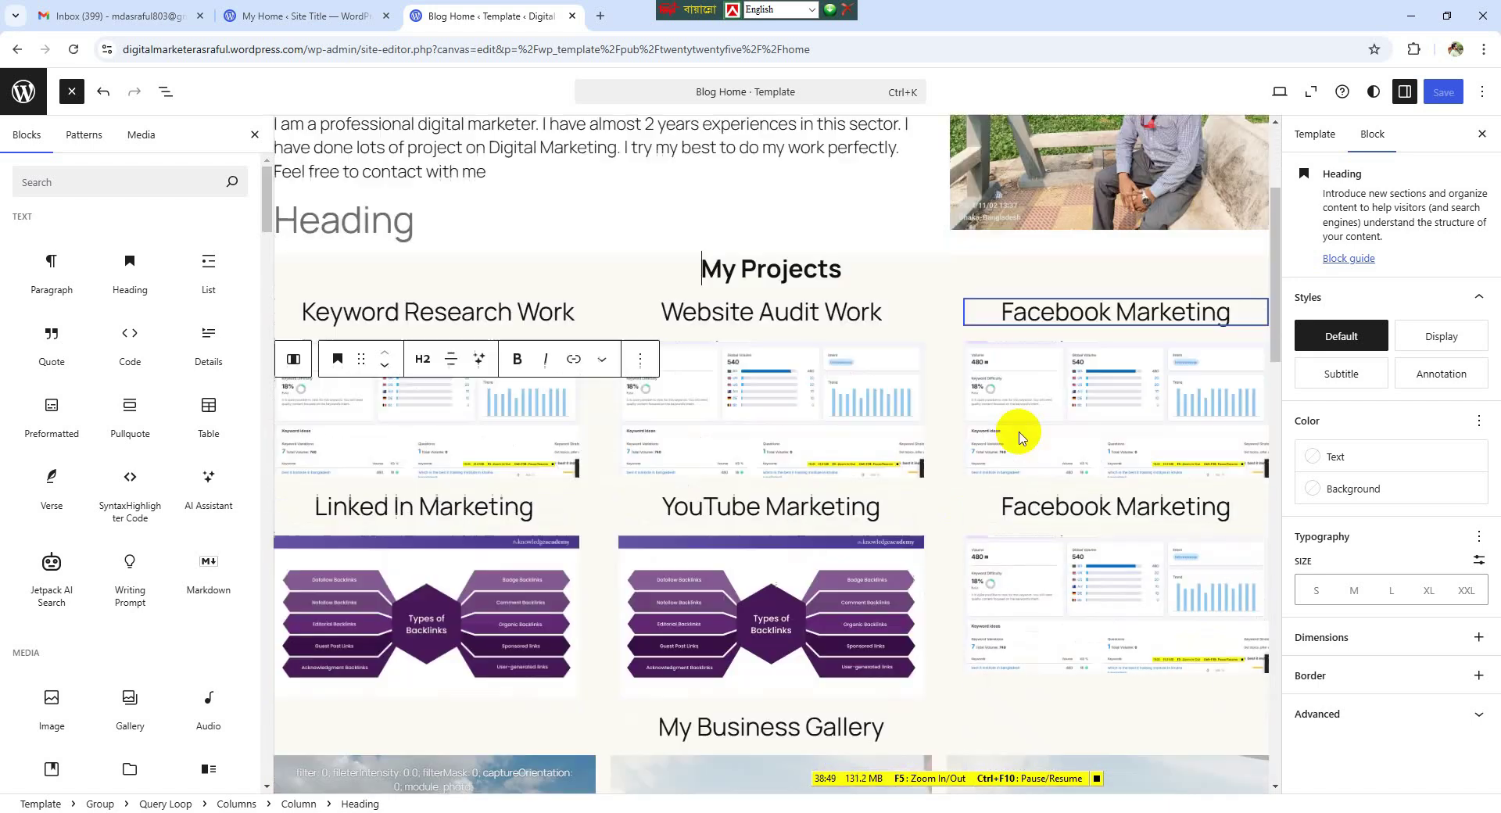
scroll(1020, 432, "down", 9)
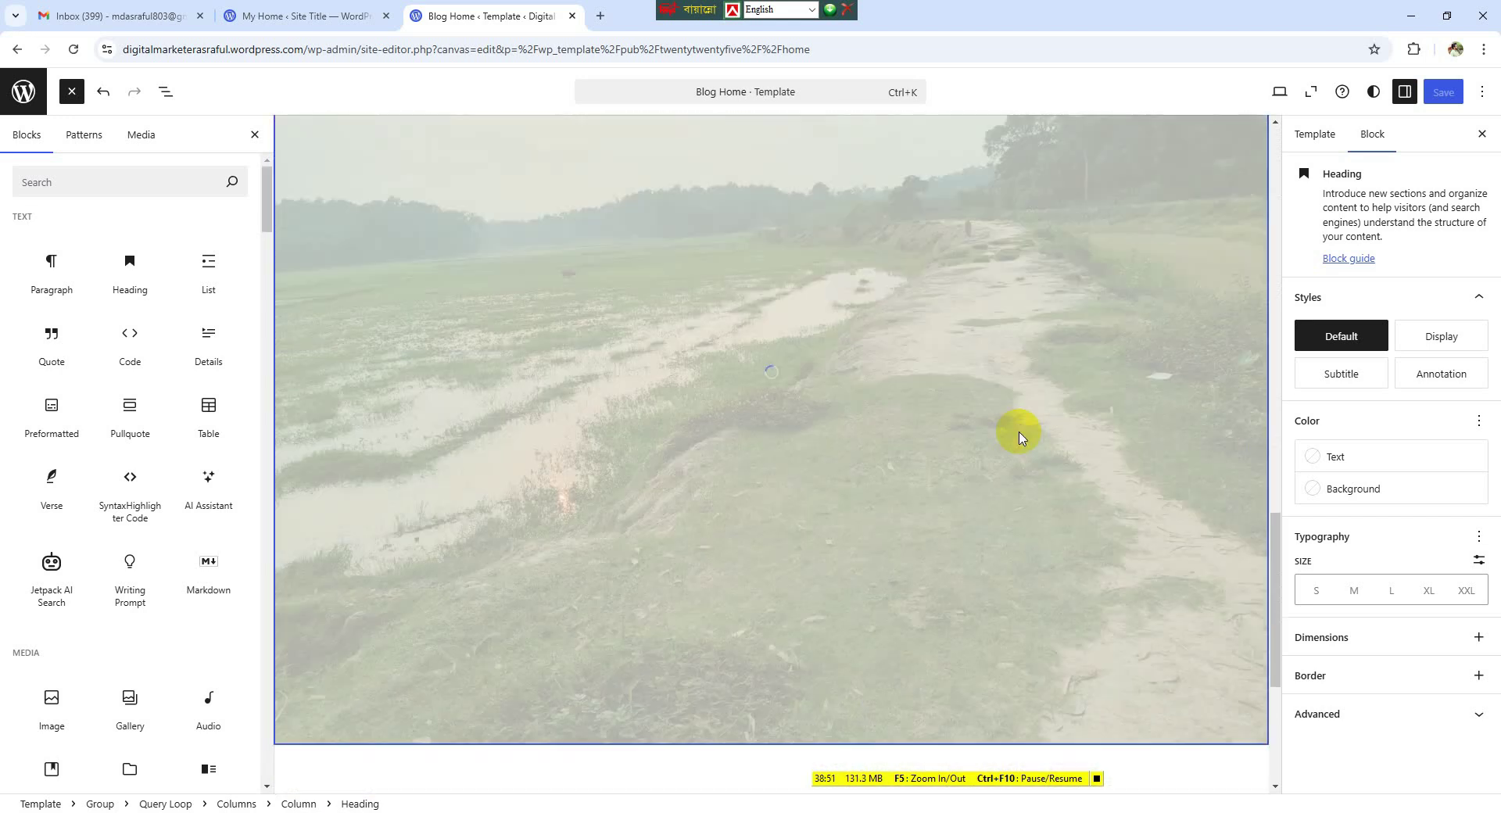
scroll(1020, 436, "up", 6)
scroll(1020, 438, "up", 15)
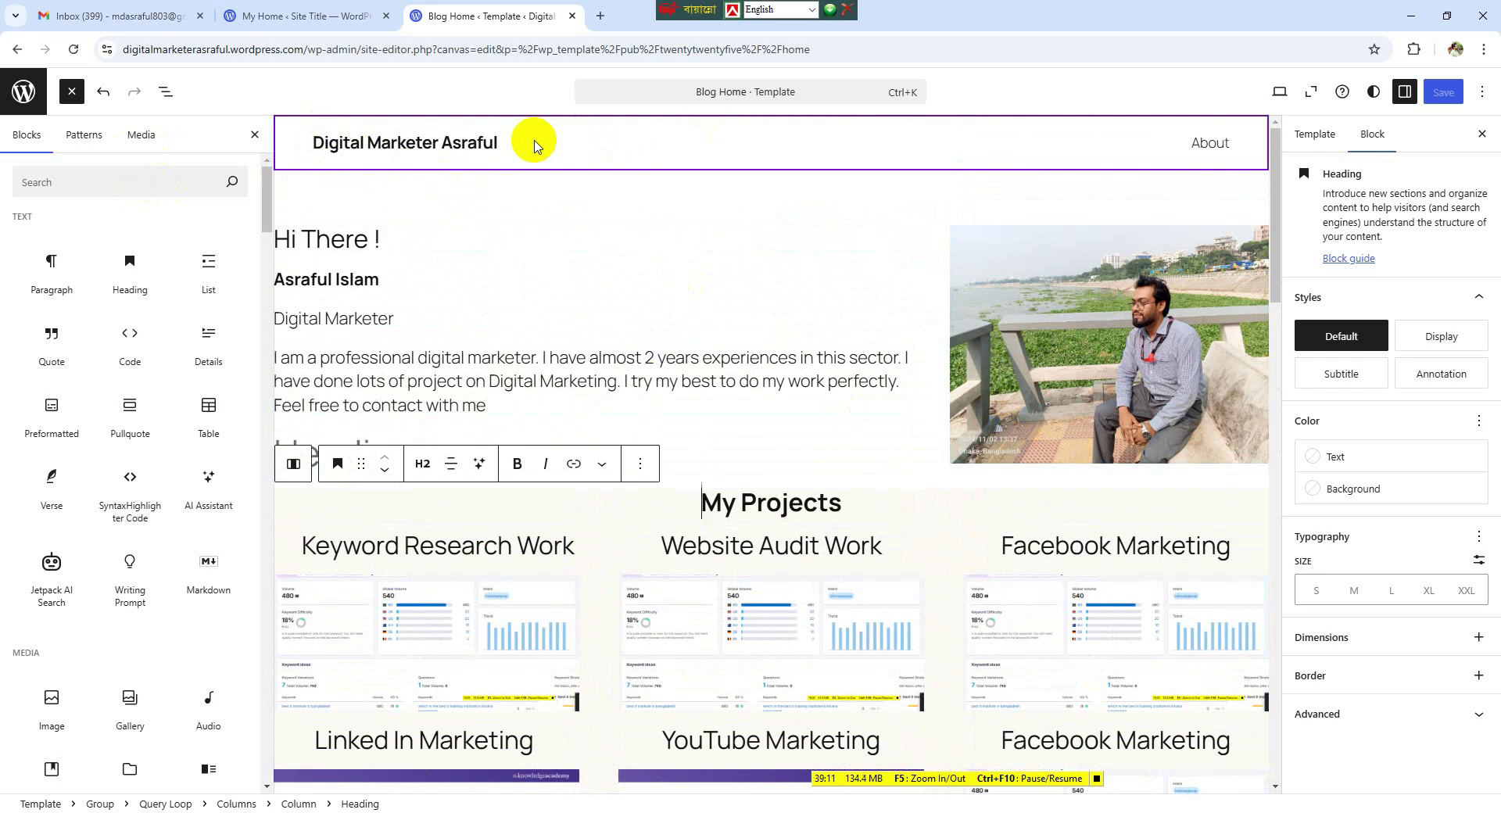
scroll(737, 461, "down", 8)
scroll(737, 461, "down", 4)
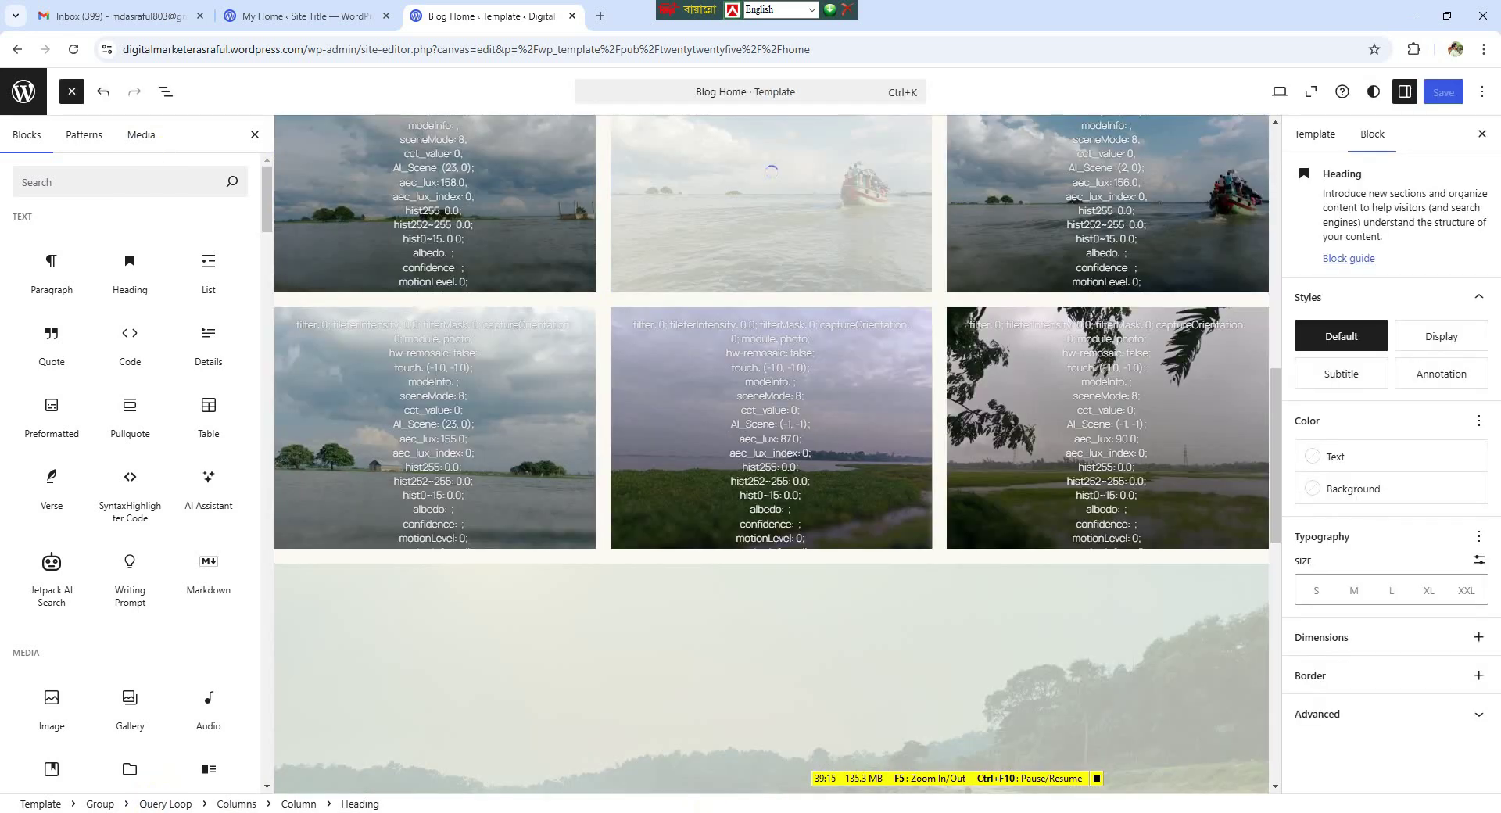
- Switch to the other Chrome window and search Google Images in a new tab for the site owner's online handle
mouse_move(464, 805)
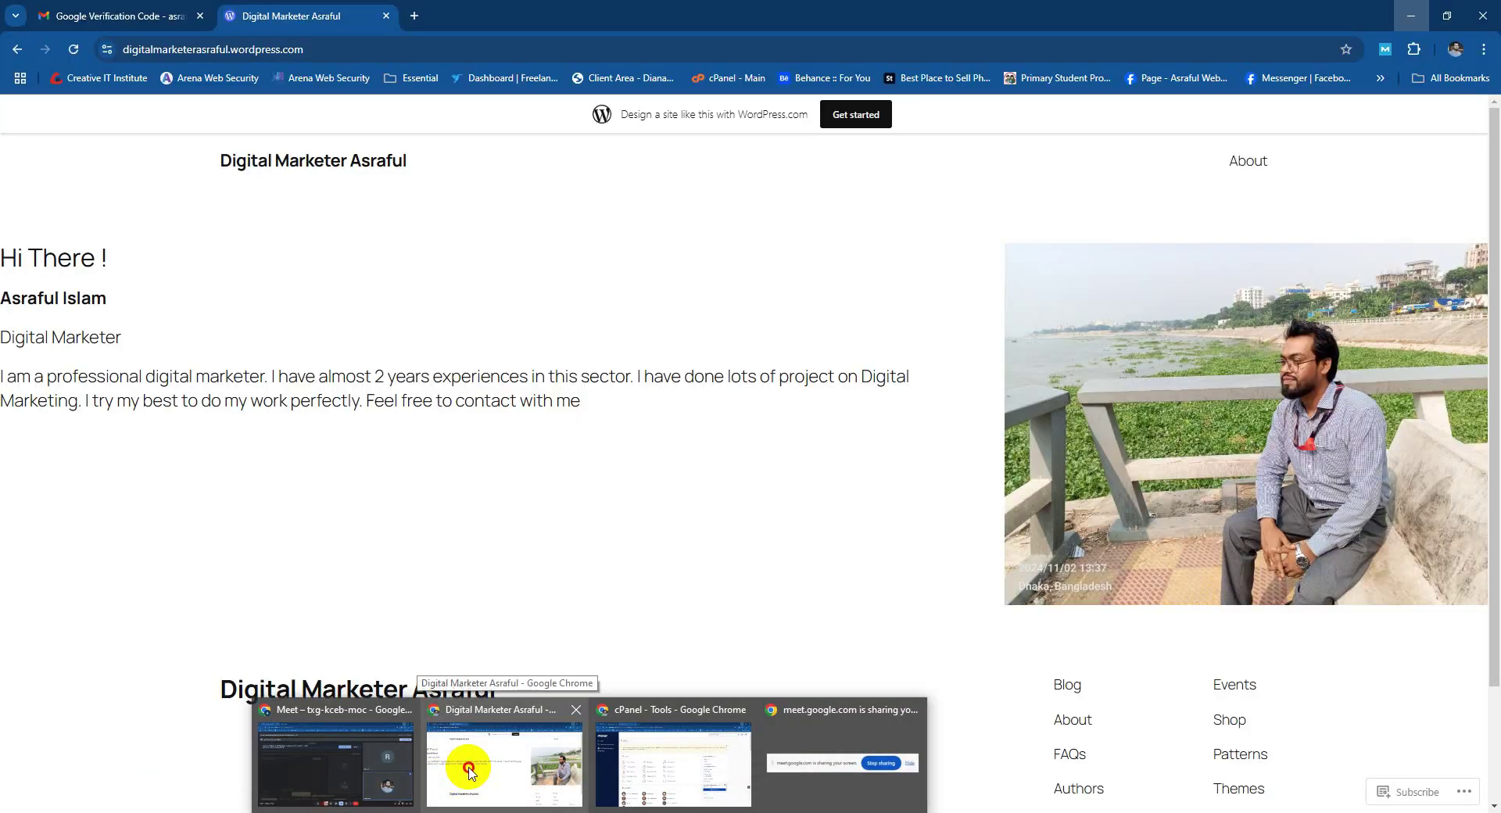
left_click(469, 772)
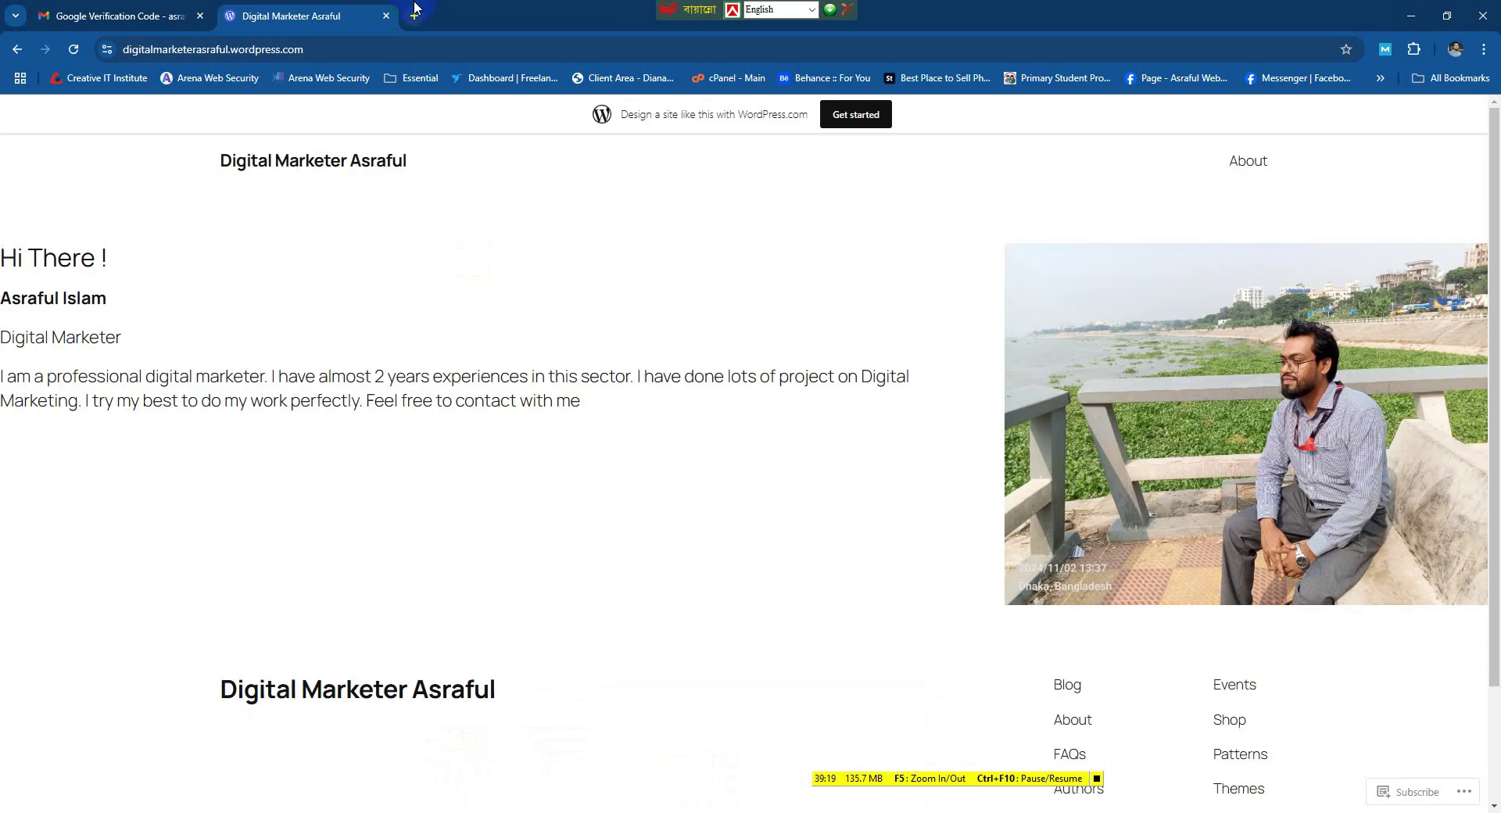
left_click(414, 16)
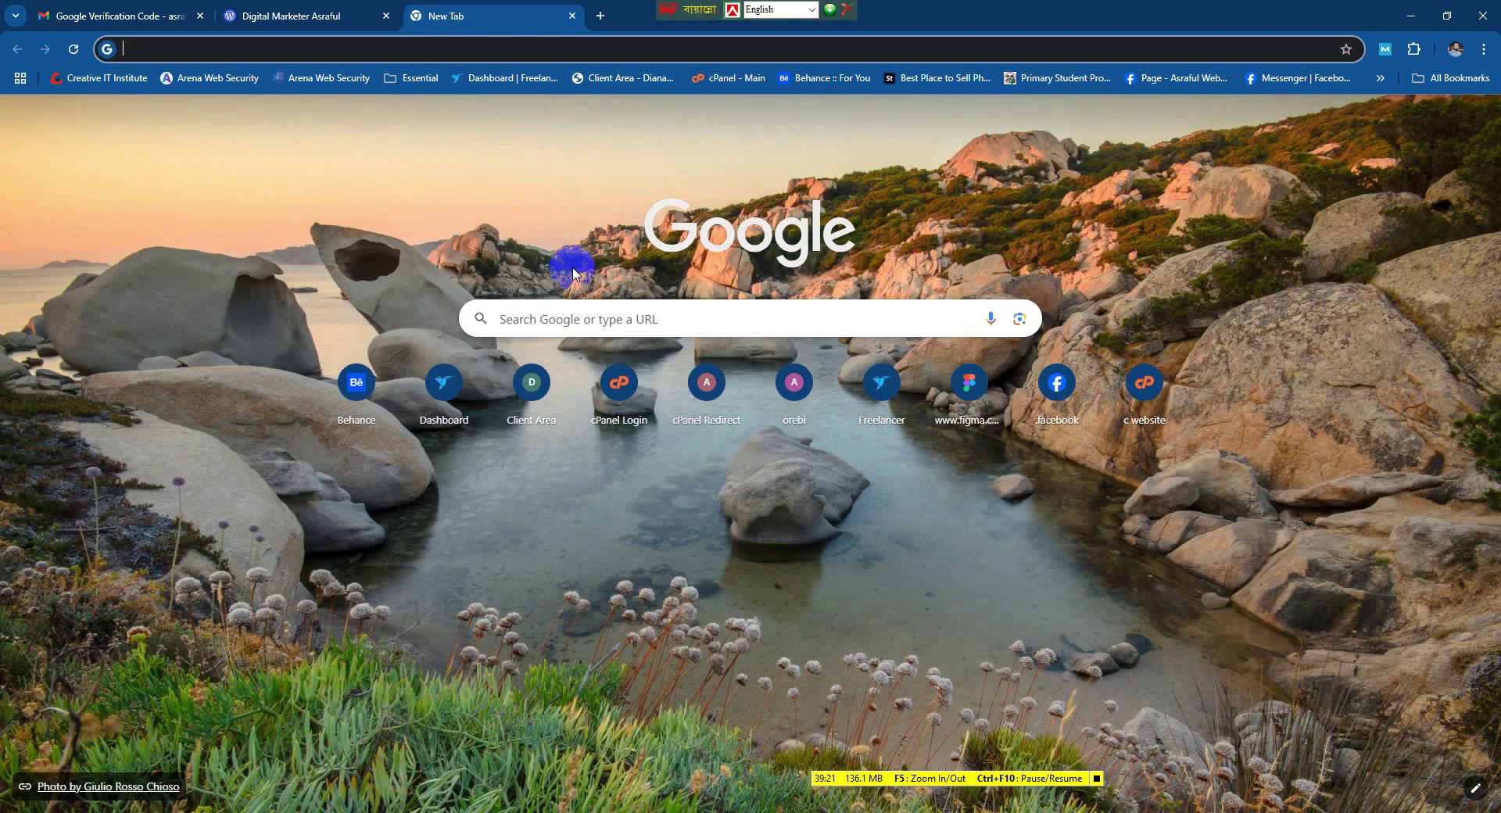
left_click(576, 317)
type("asraful")
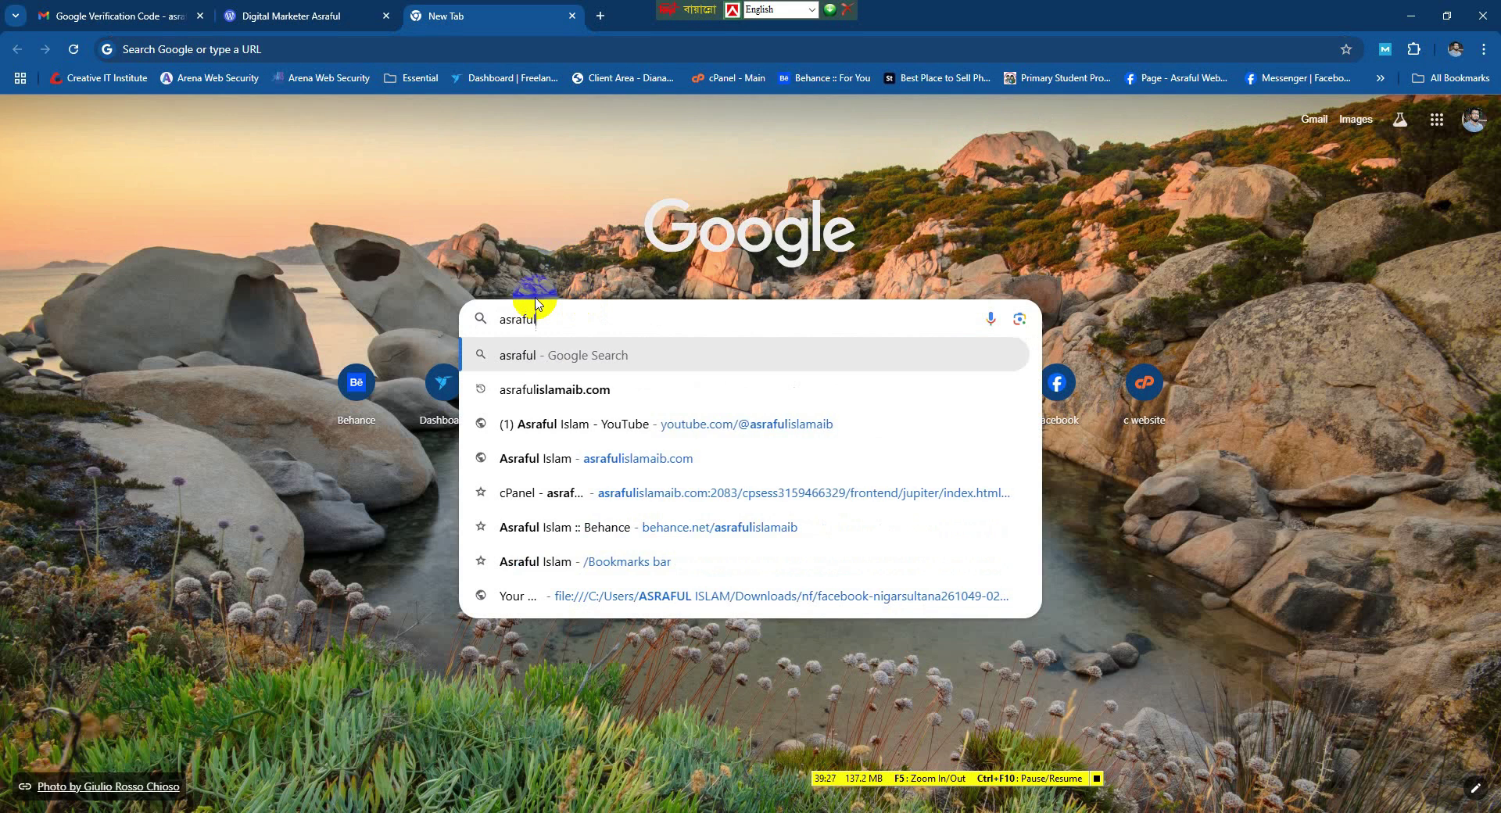
type("islam")
type("aib")
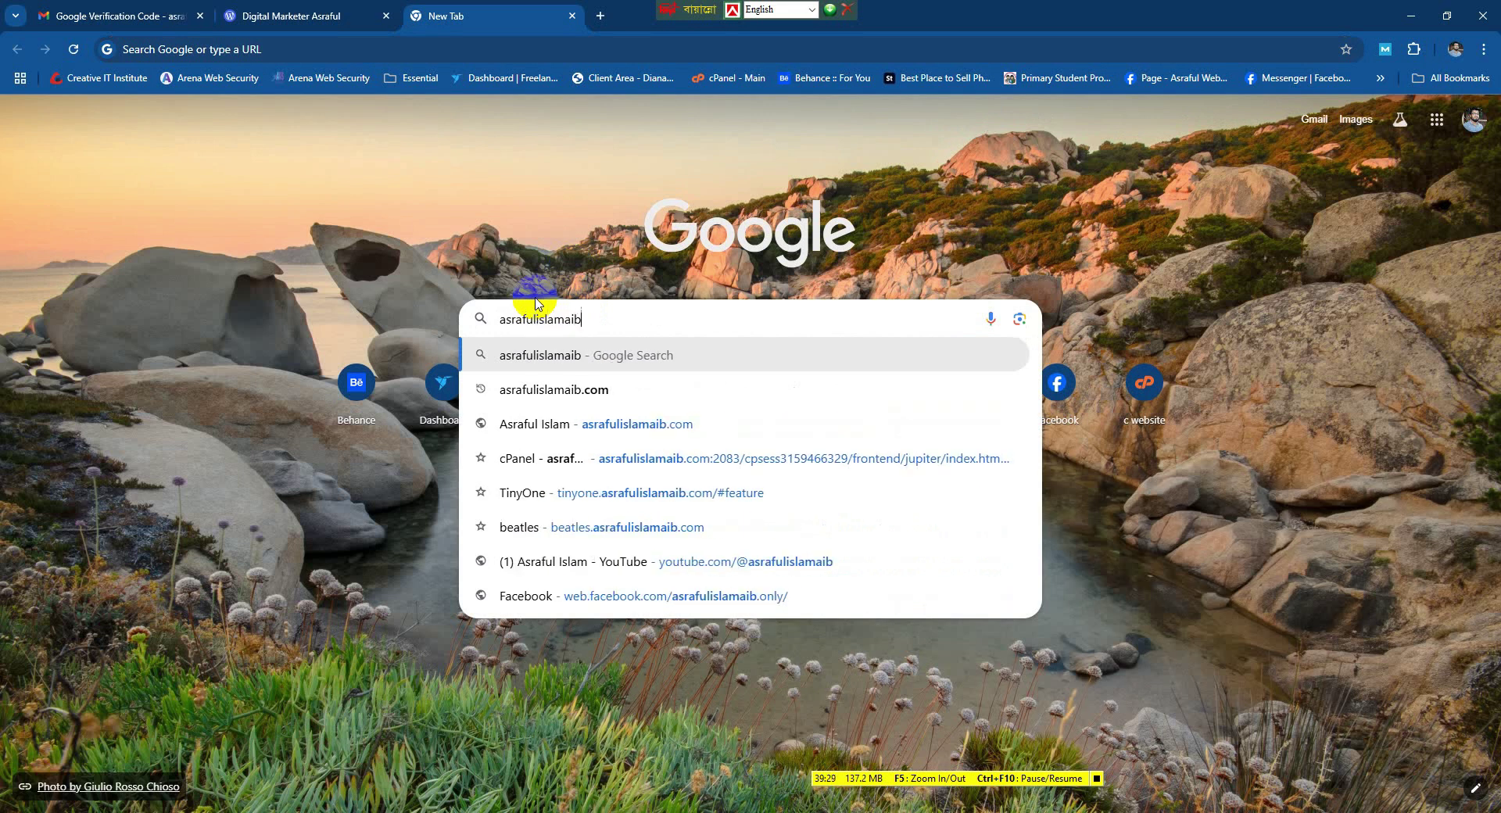
key("Return")
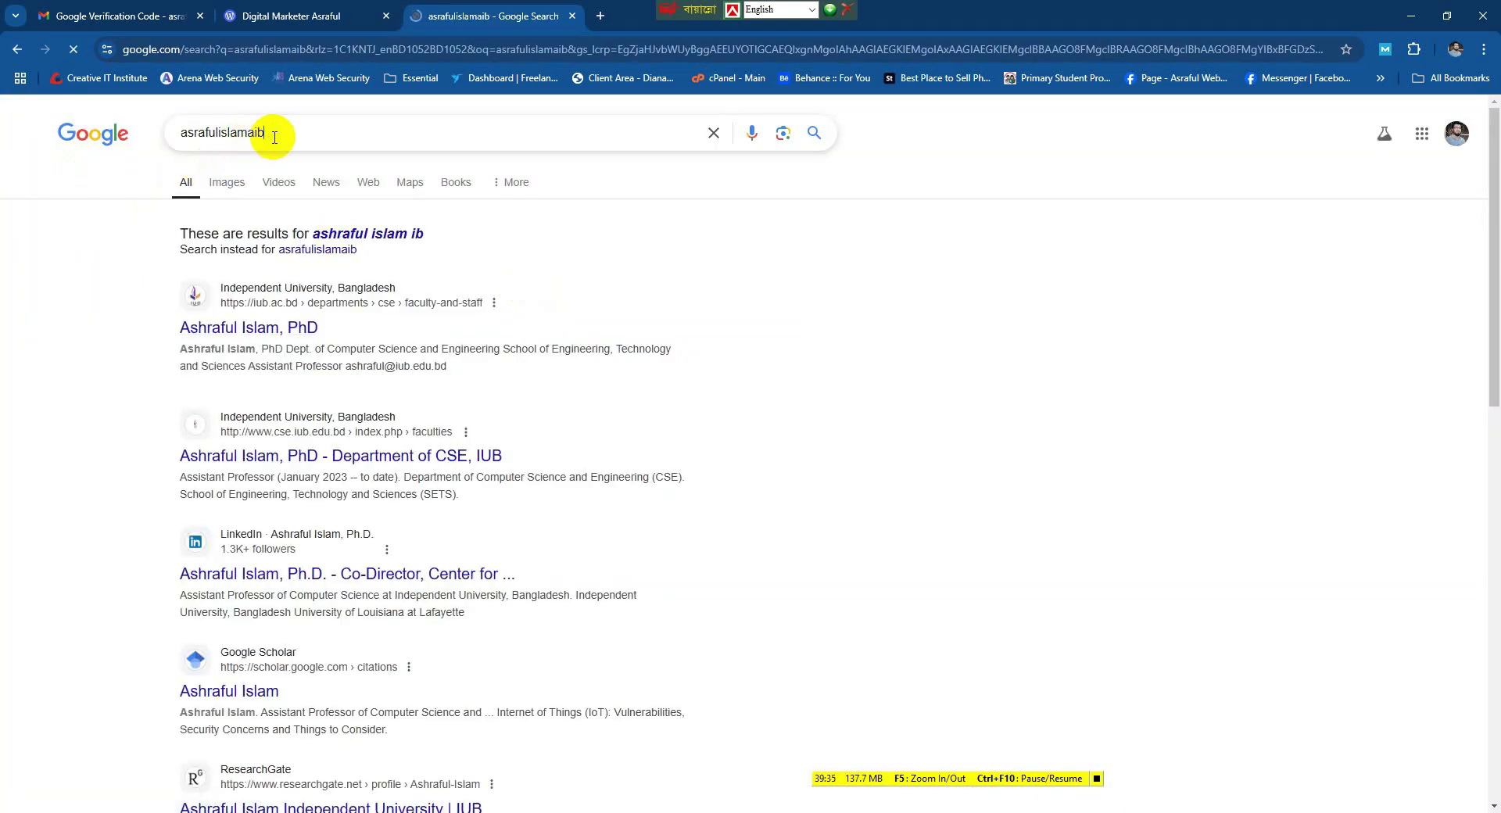
left_click(238, 191)
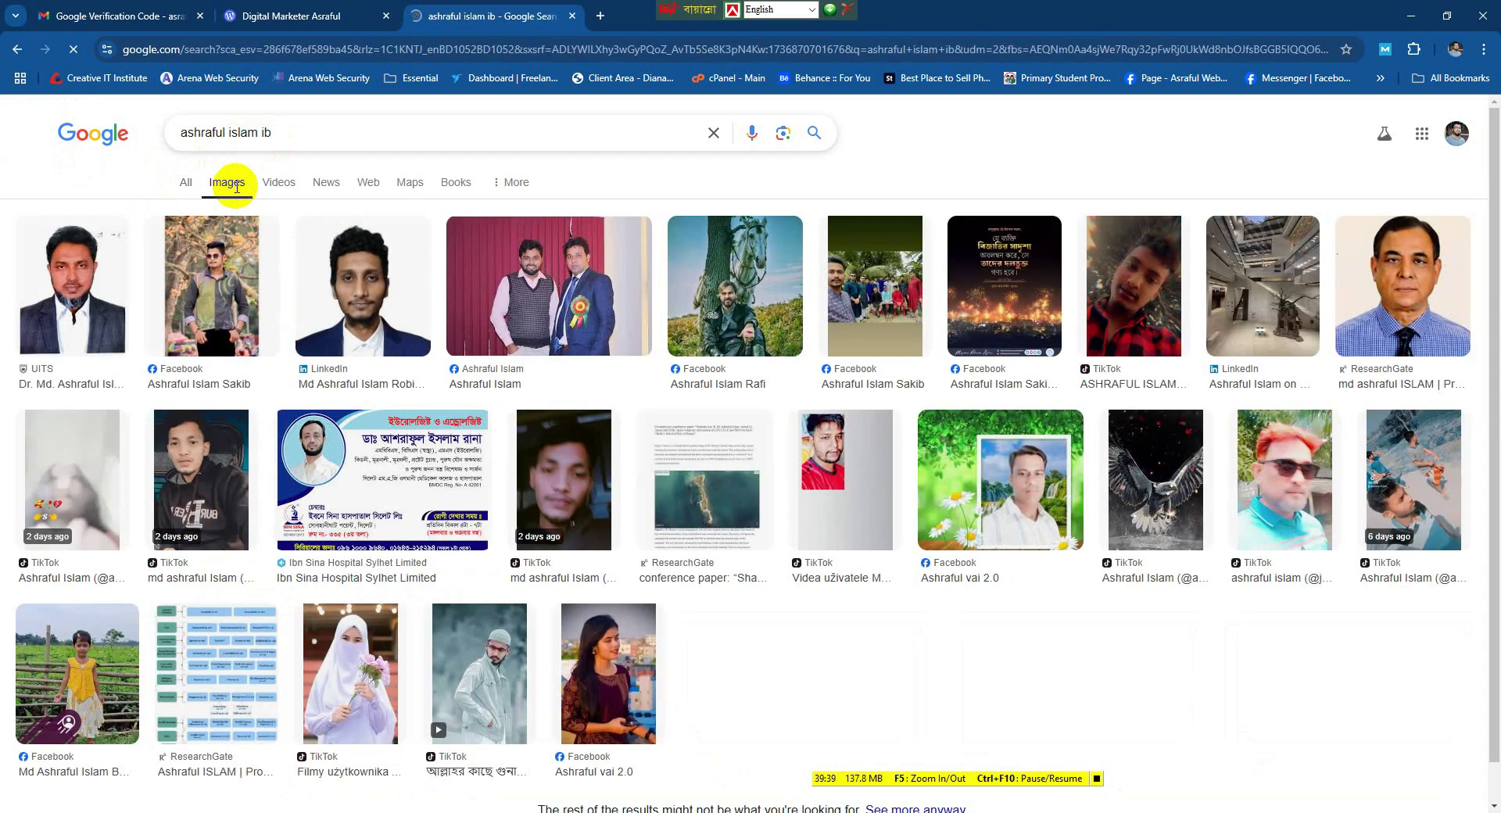
- Search Google Images for the site owner's full name with spaces, checking the Google Meet call in between
left_click(202, 133)
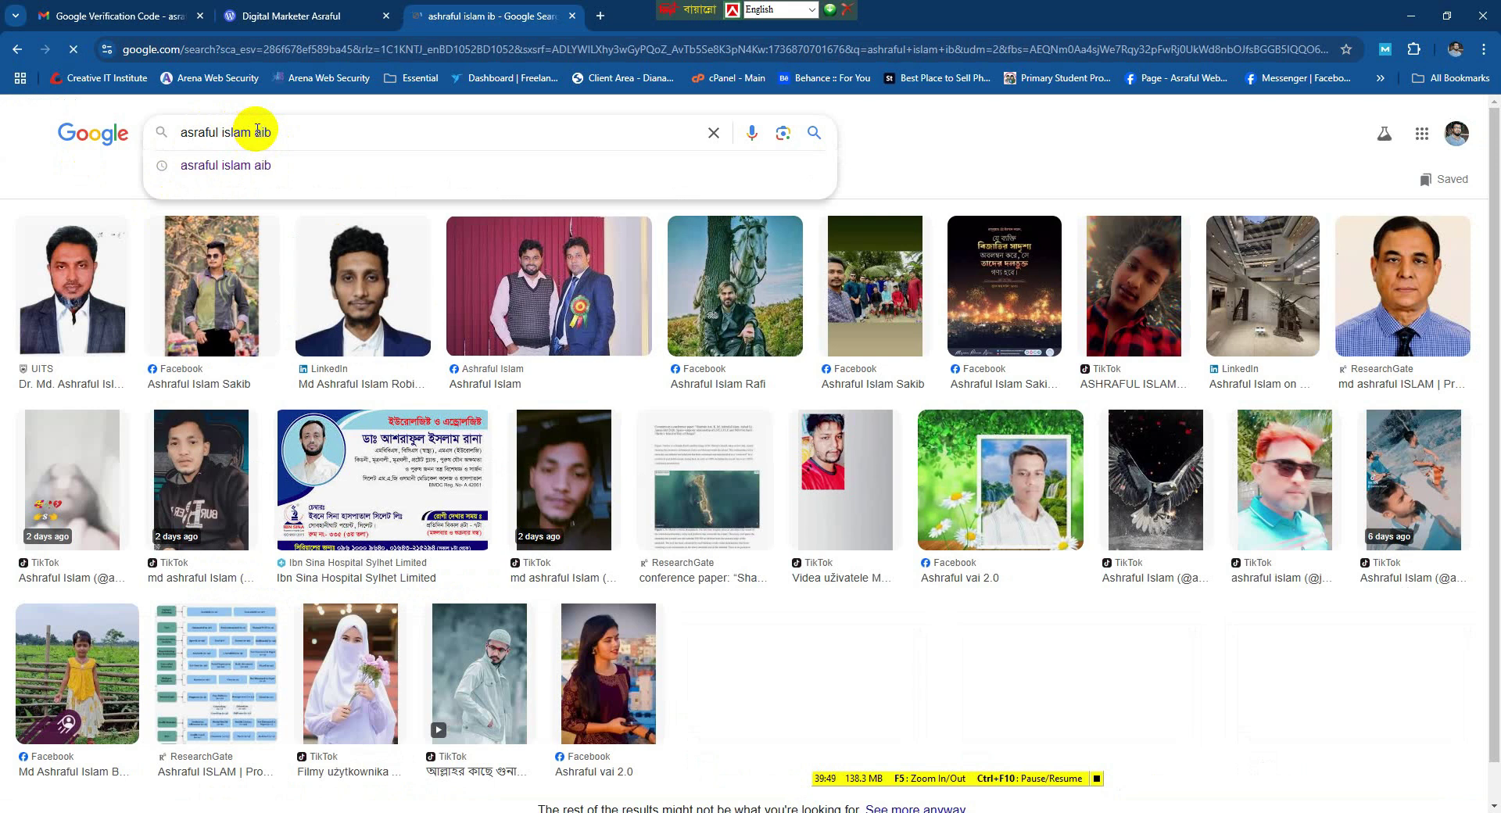
key("Return")
mouse_move(590, 812)
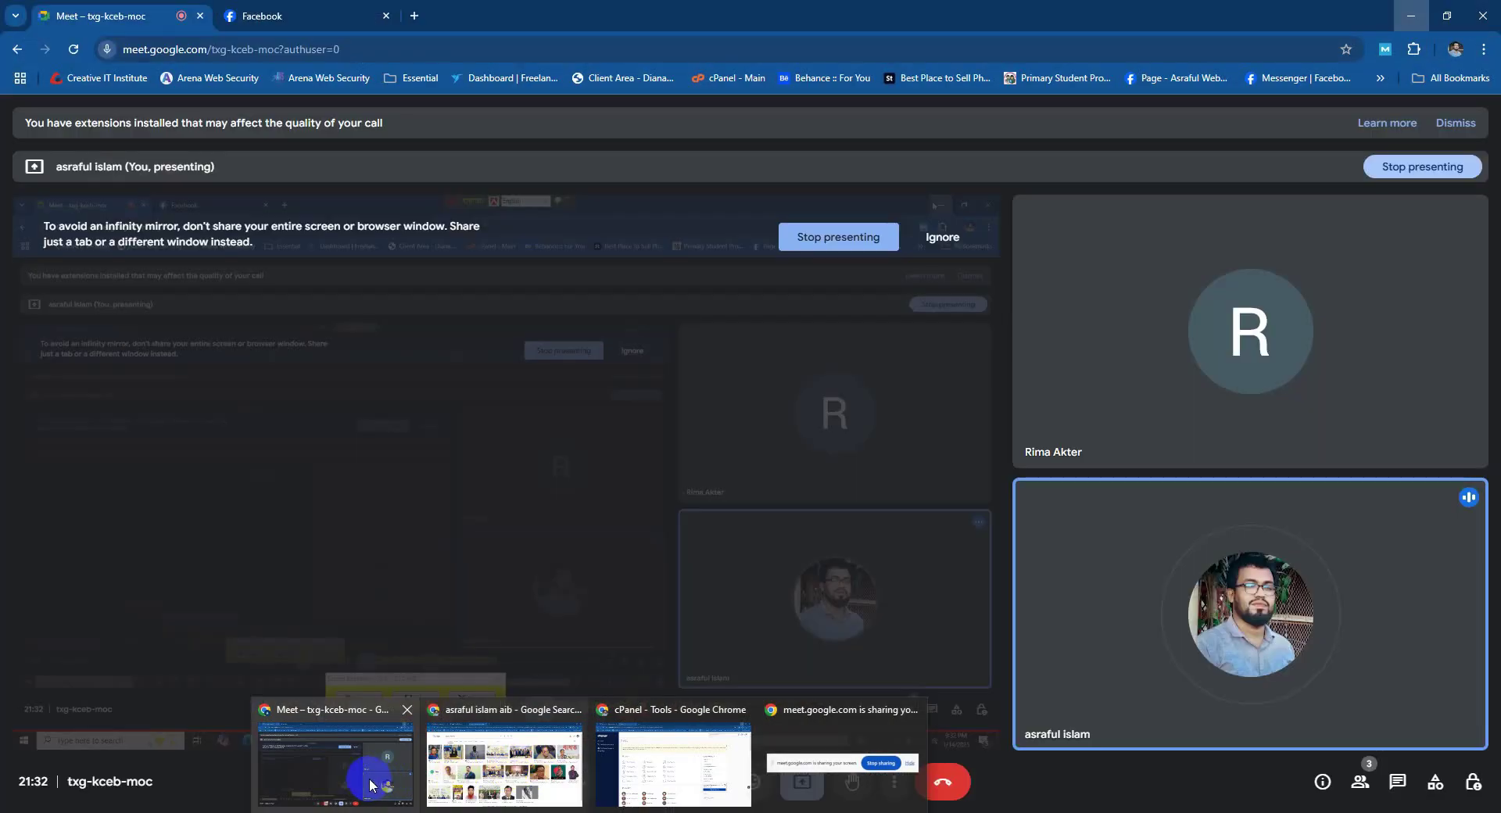
left_click(369, 779)
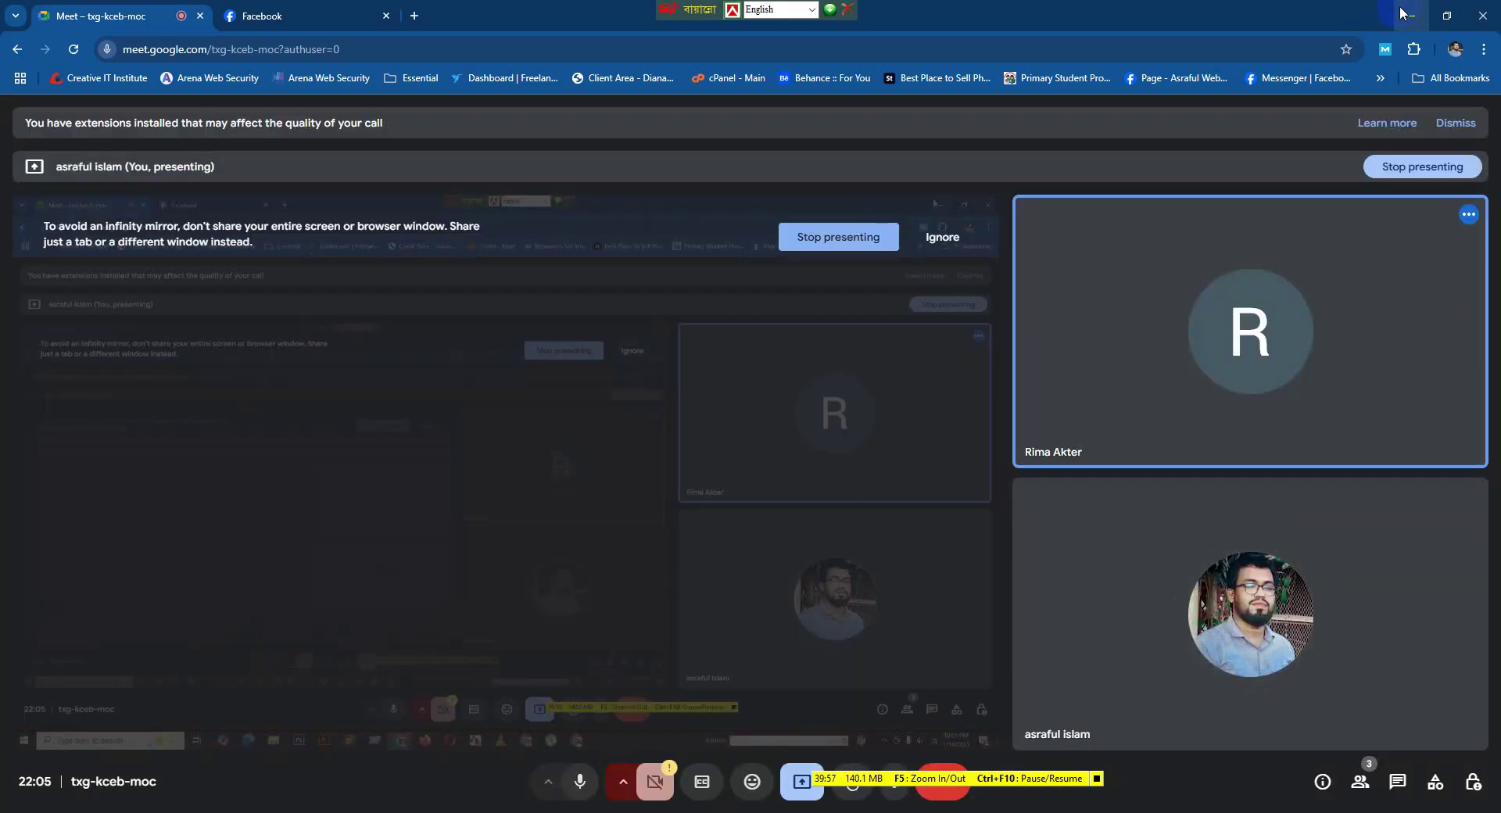
left_click(1407, 15)
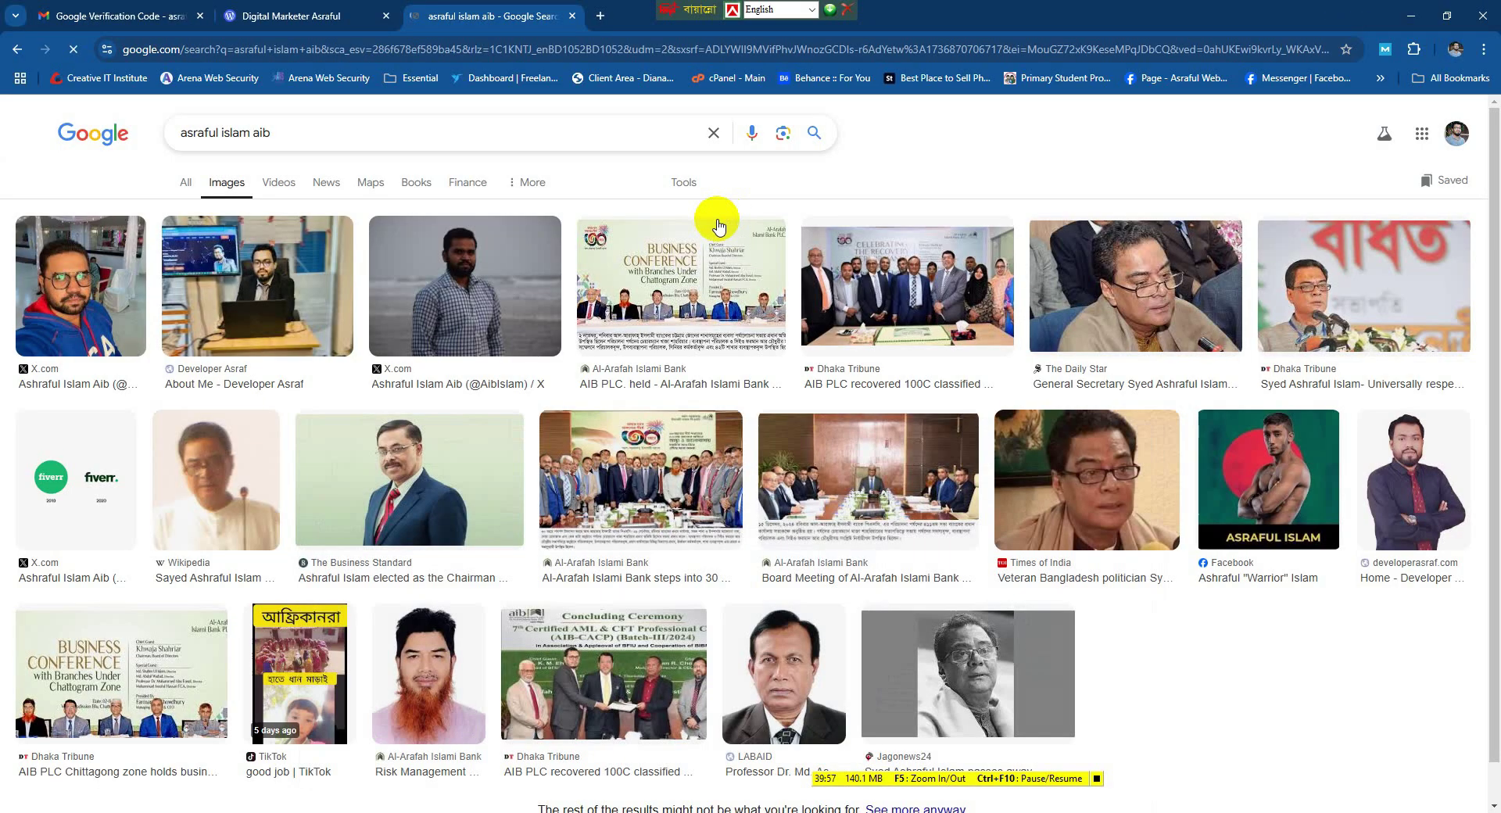
- Remove the spaces from the name in the image search and look over the results for the handle
left_click(221, 133)
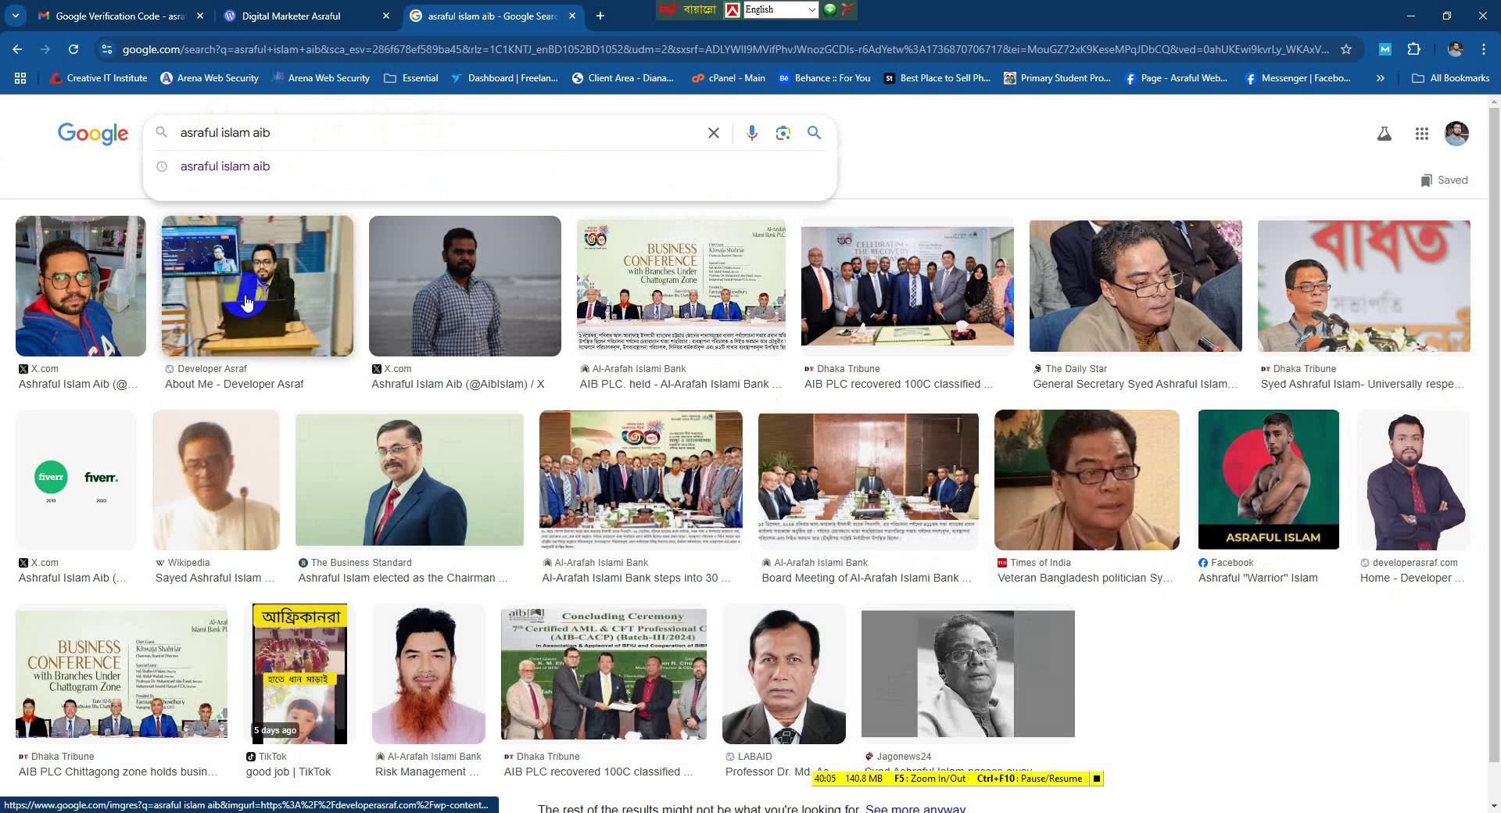
key("Delete")
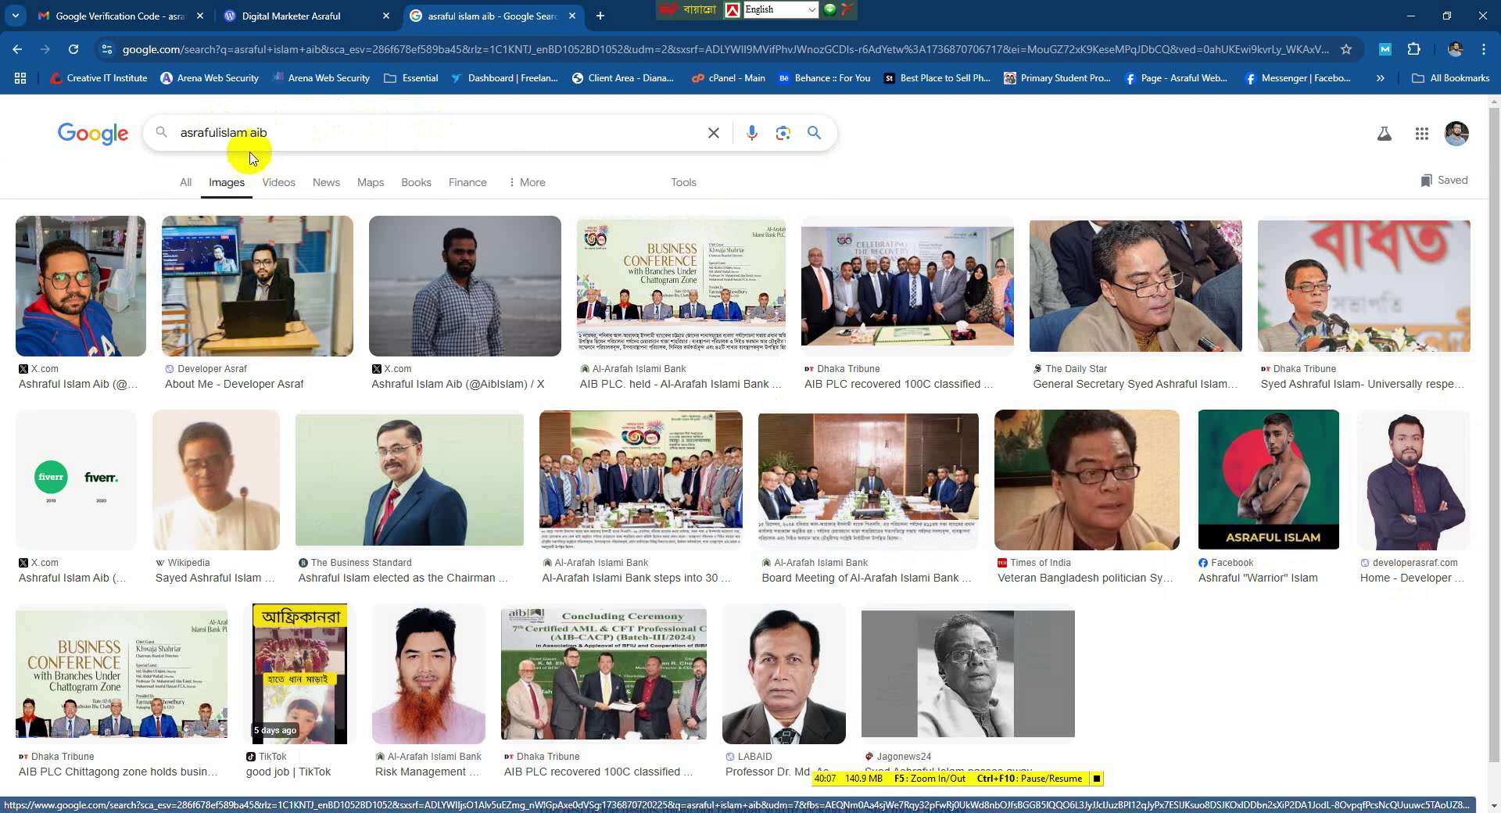
left_click(250, 133)
key("Delete")
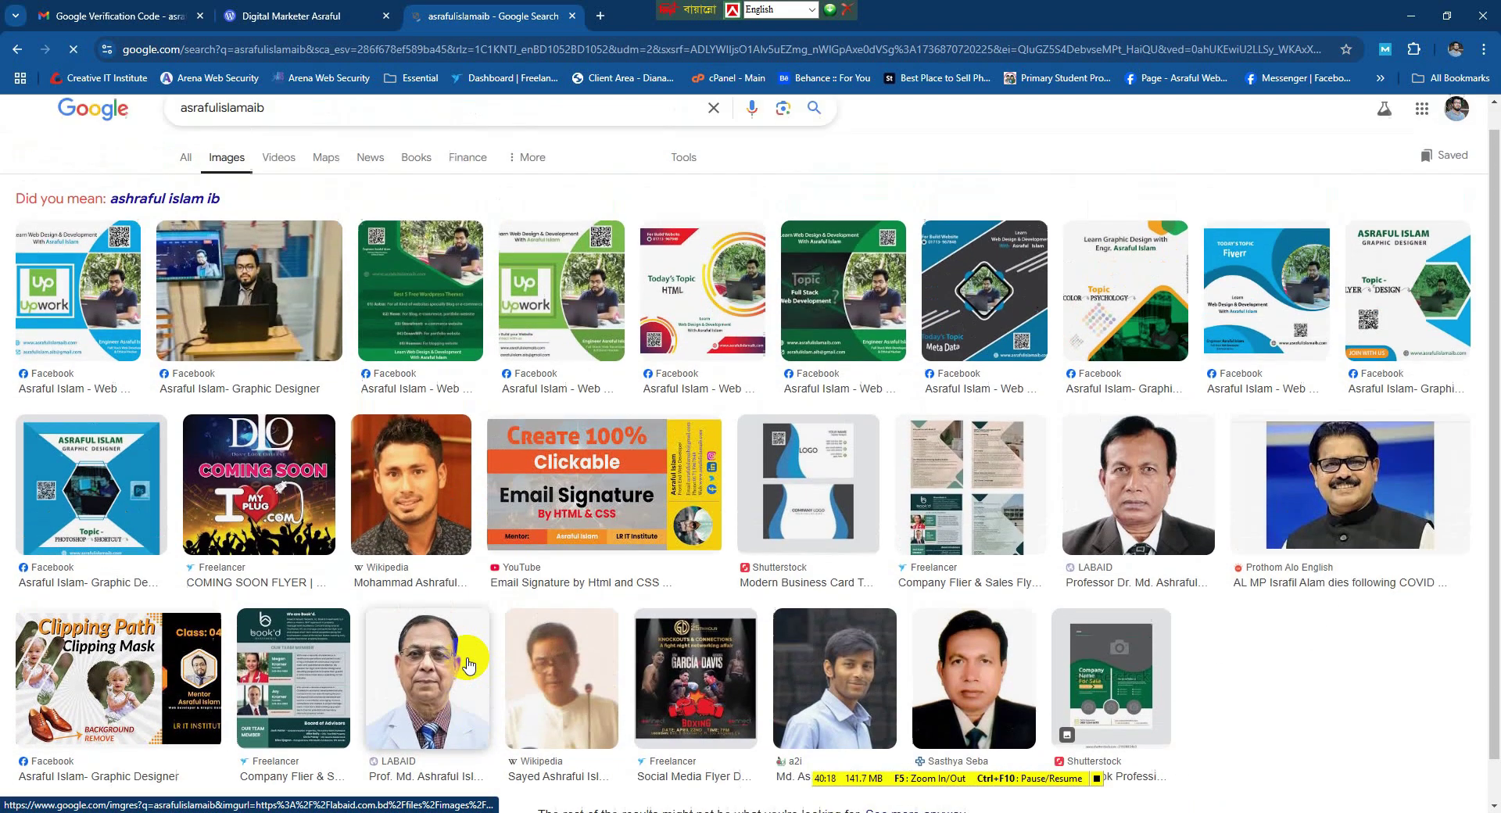
left_click(226, 360)
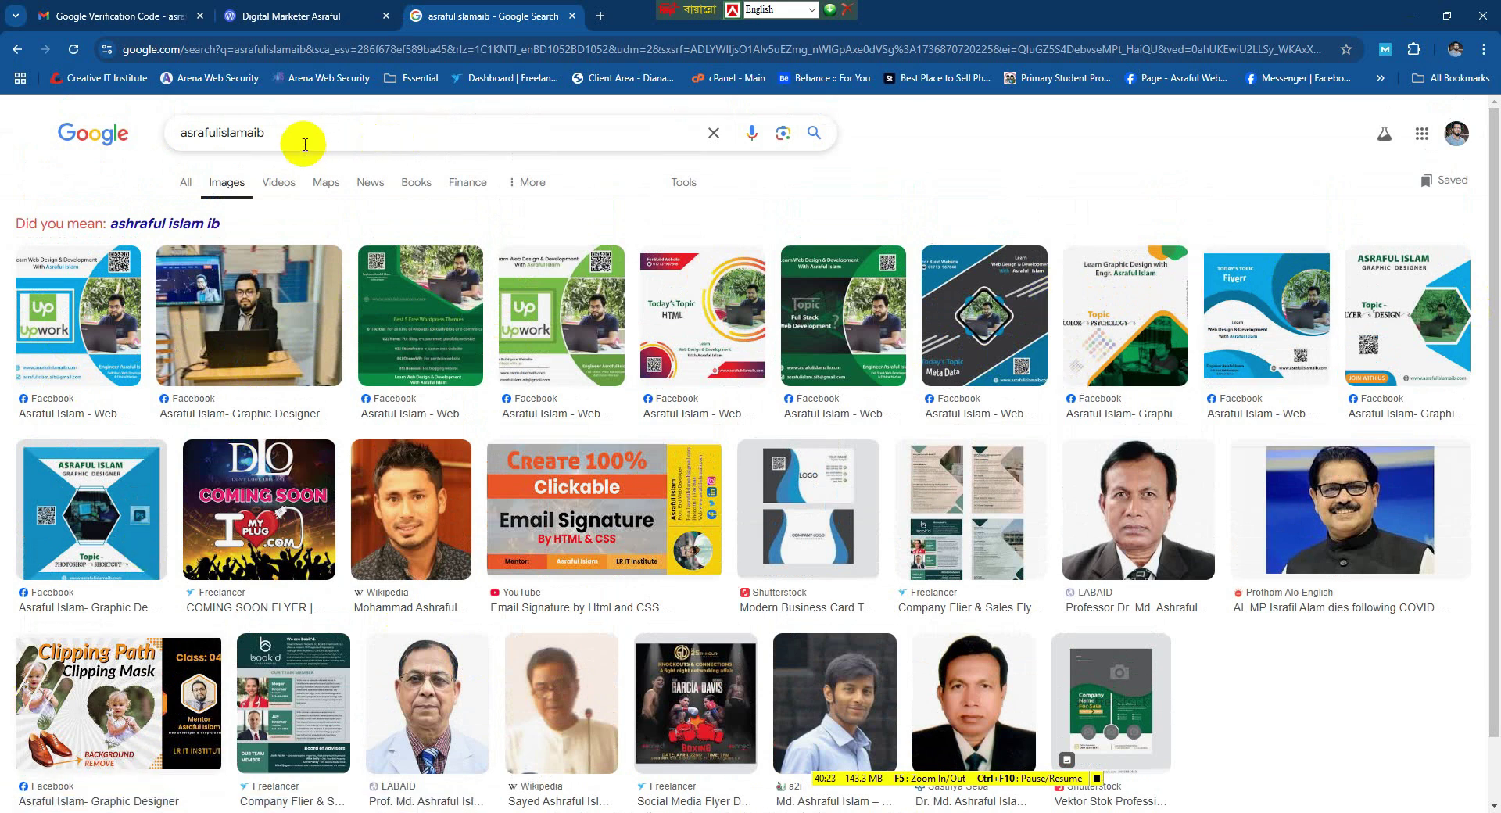
- Search Google Images for the owner's developer site name and browse through its portfolio and profile images
left_click_drag(302, 145, 94, 132)
type("developeras")
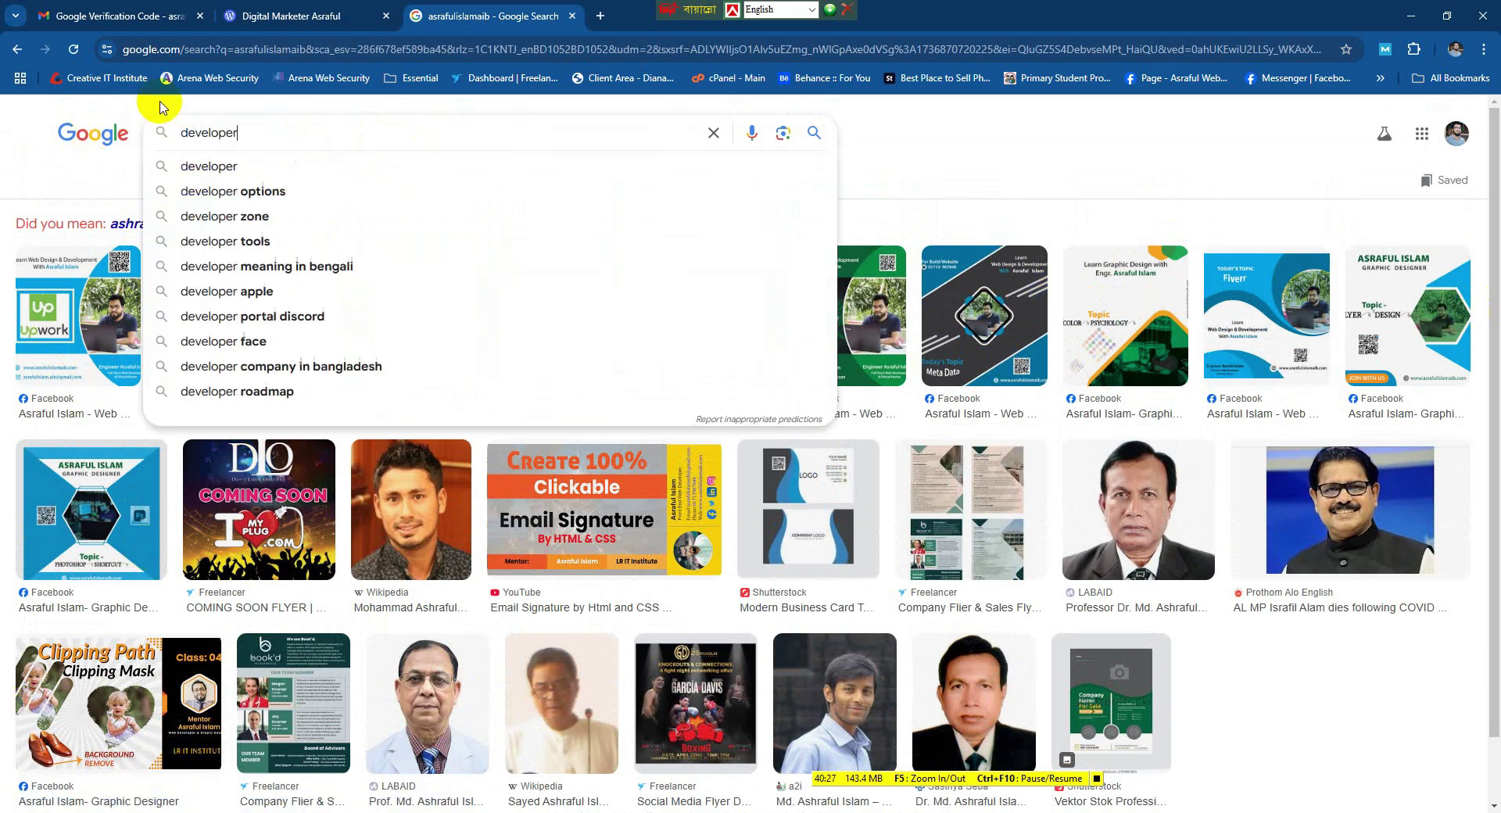
type("raf")
key("Return")
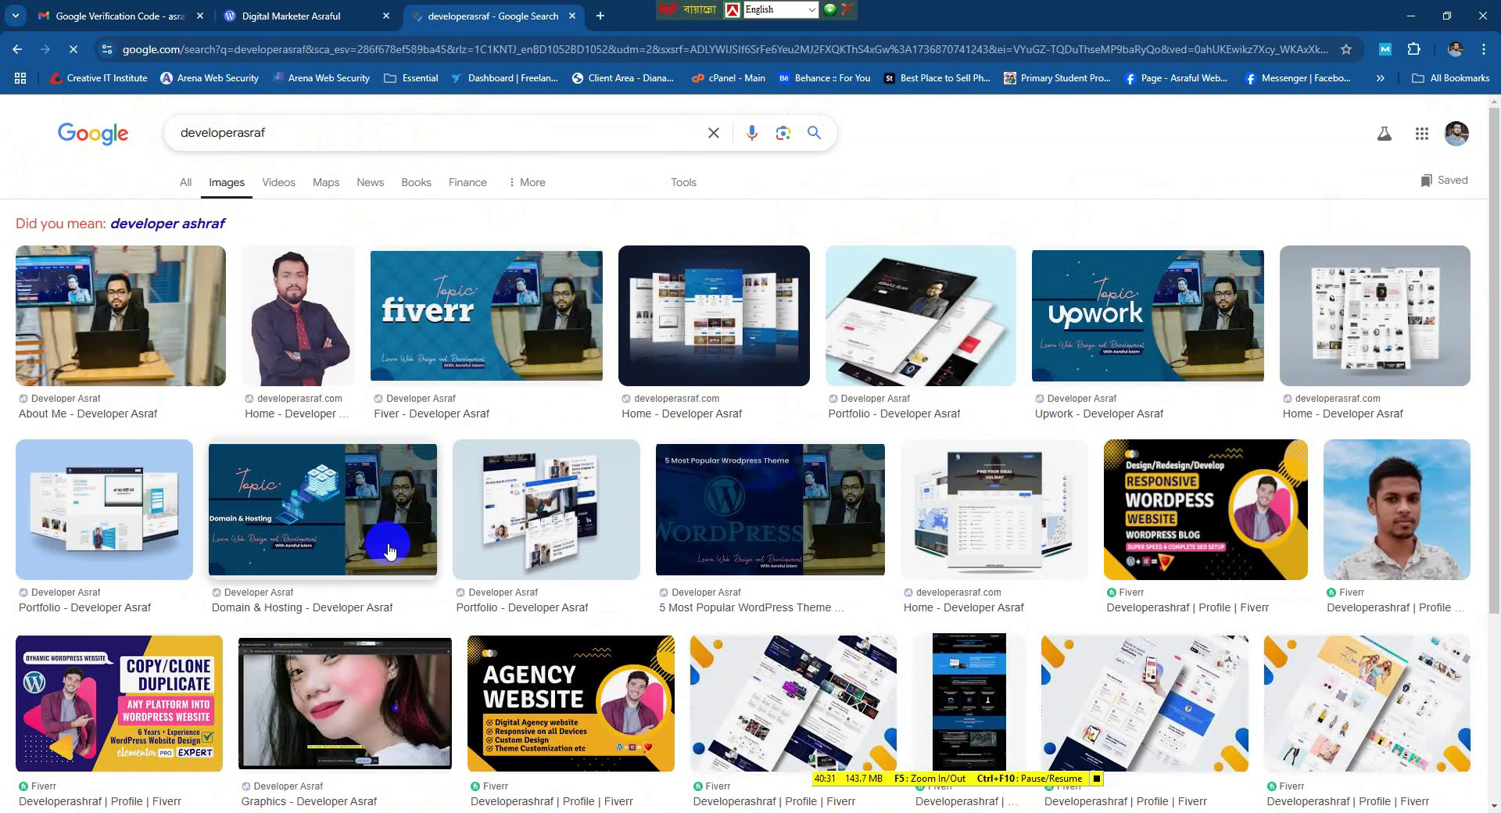
scroll(995, 574, "down", 3)
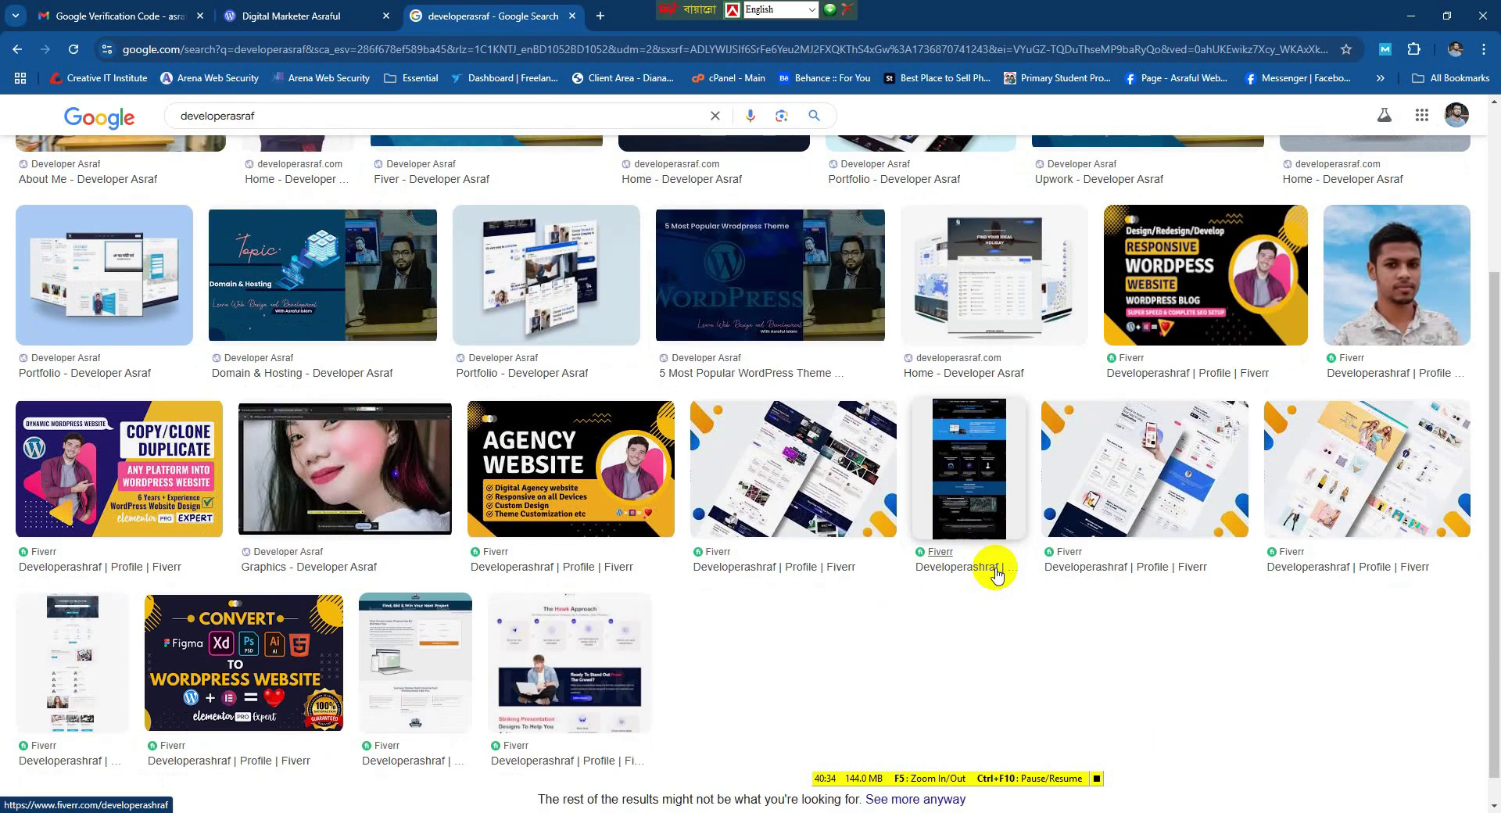
scroll(995, 574, "down", 1)
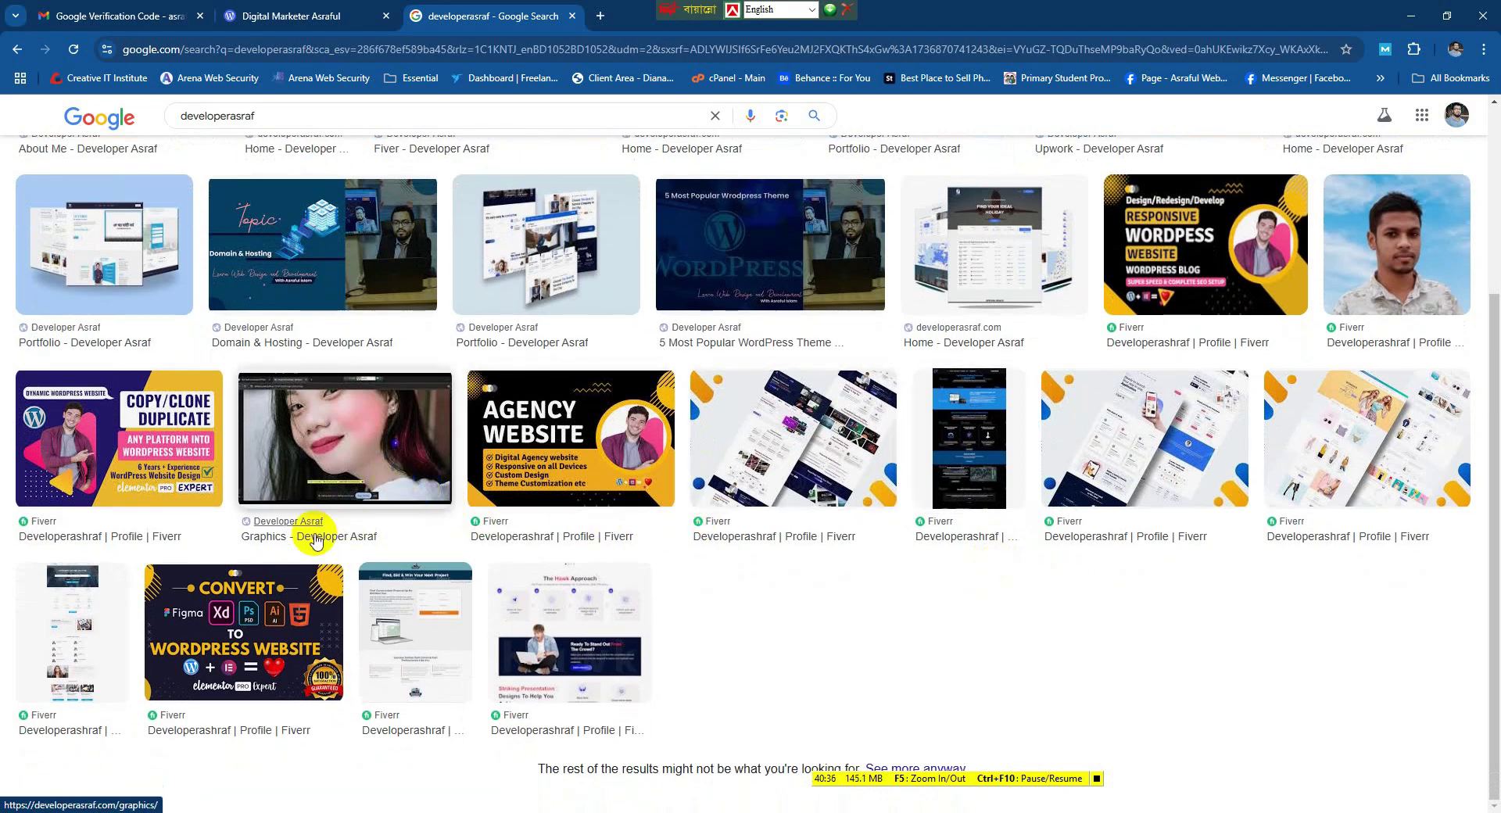
scroll(313, 540, "up", 4)
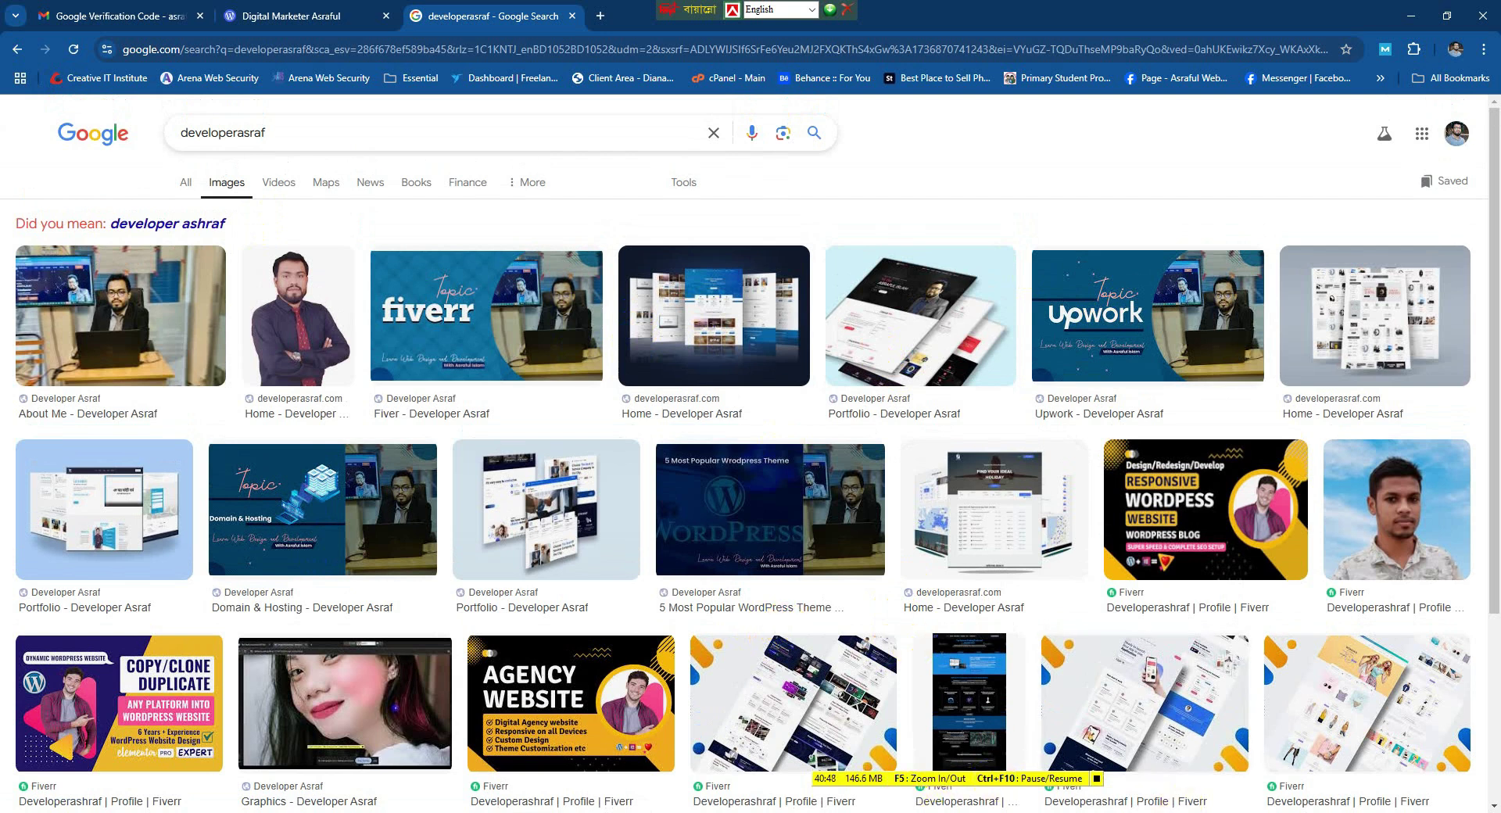
- Return to the WordPress site editor, check the uploaded gallery photos and save the Blog Home template
mouse_move(590, 812)
mouse_move(858, 812)
left_click(750, 738)
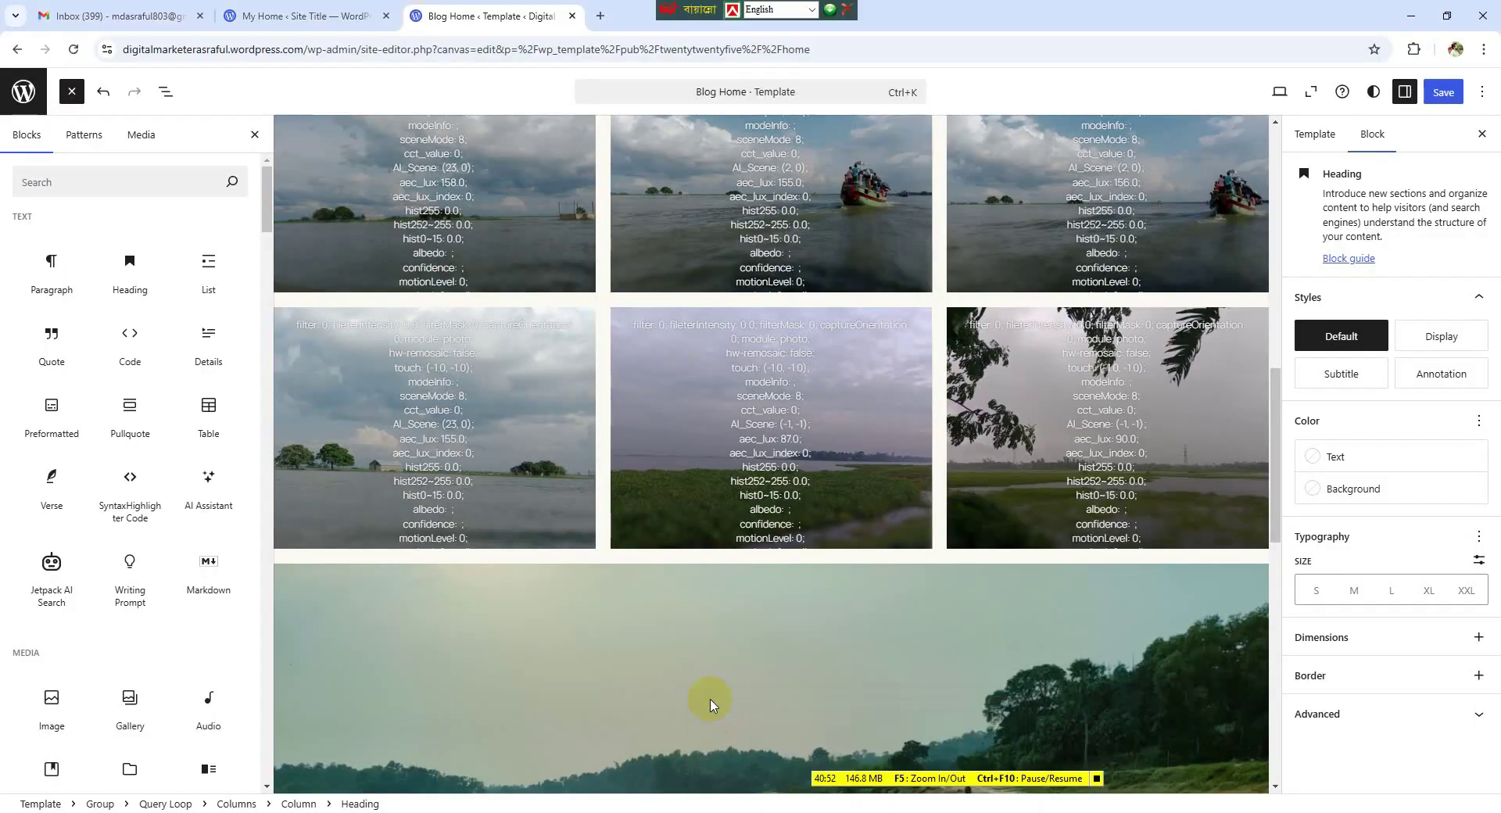
scroll(698, 629, "up", 15)
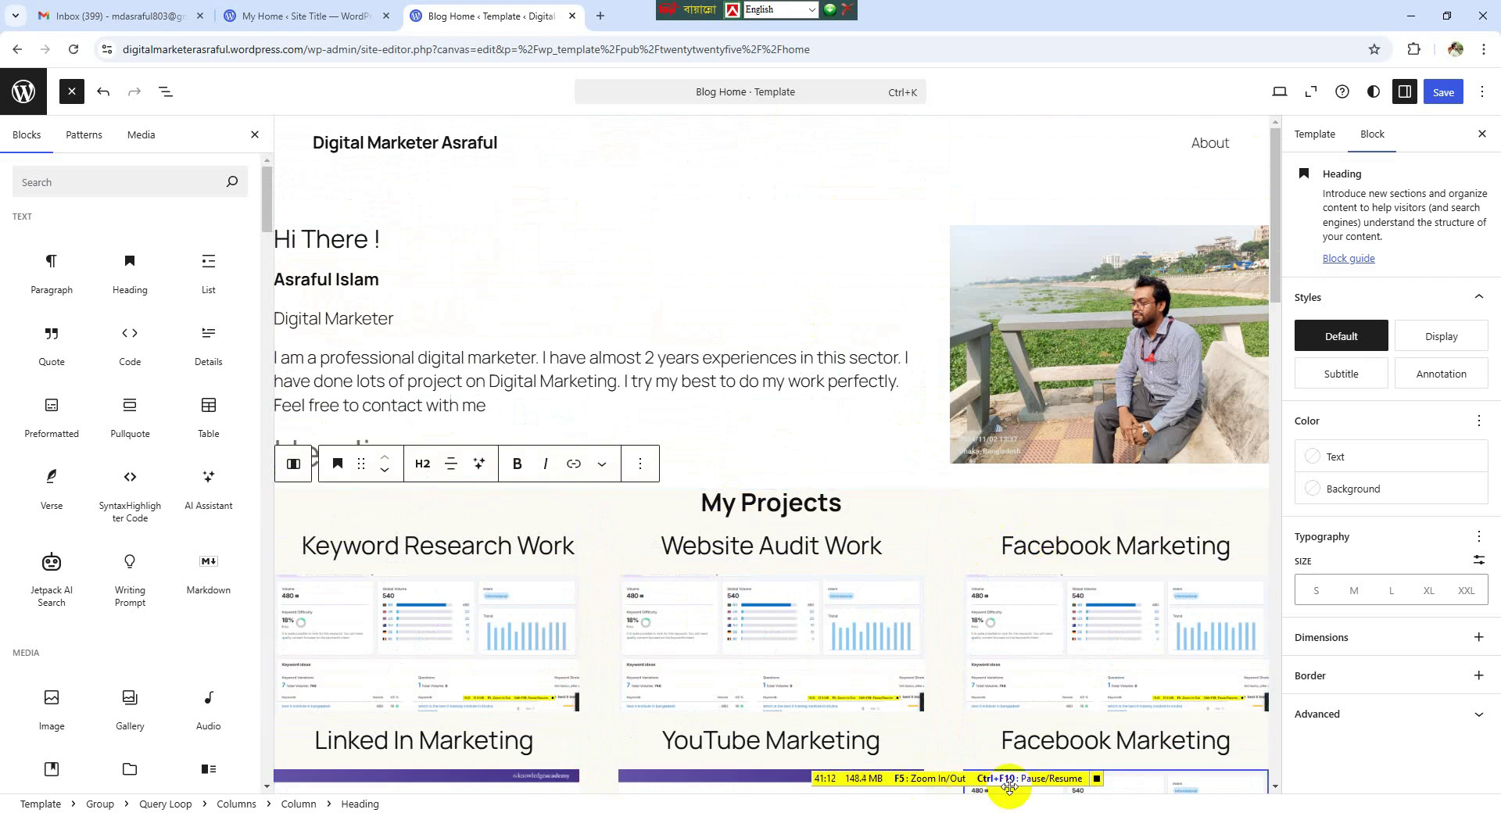
left_click(1097, 779)
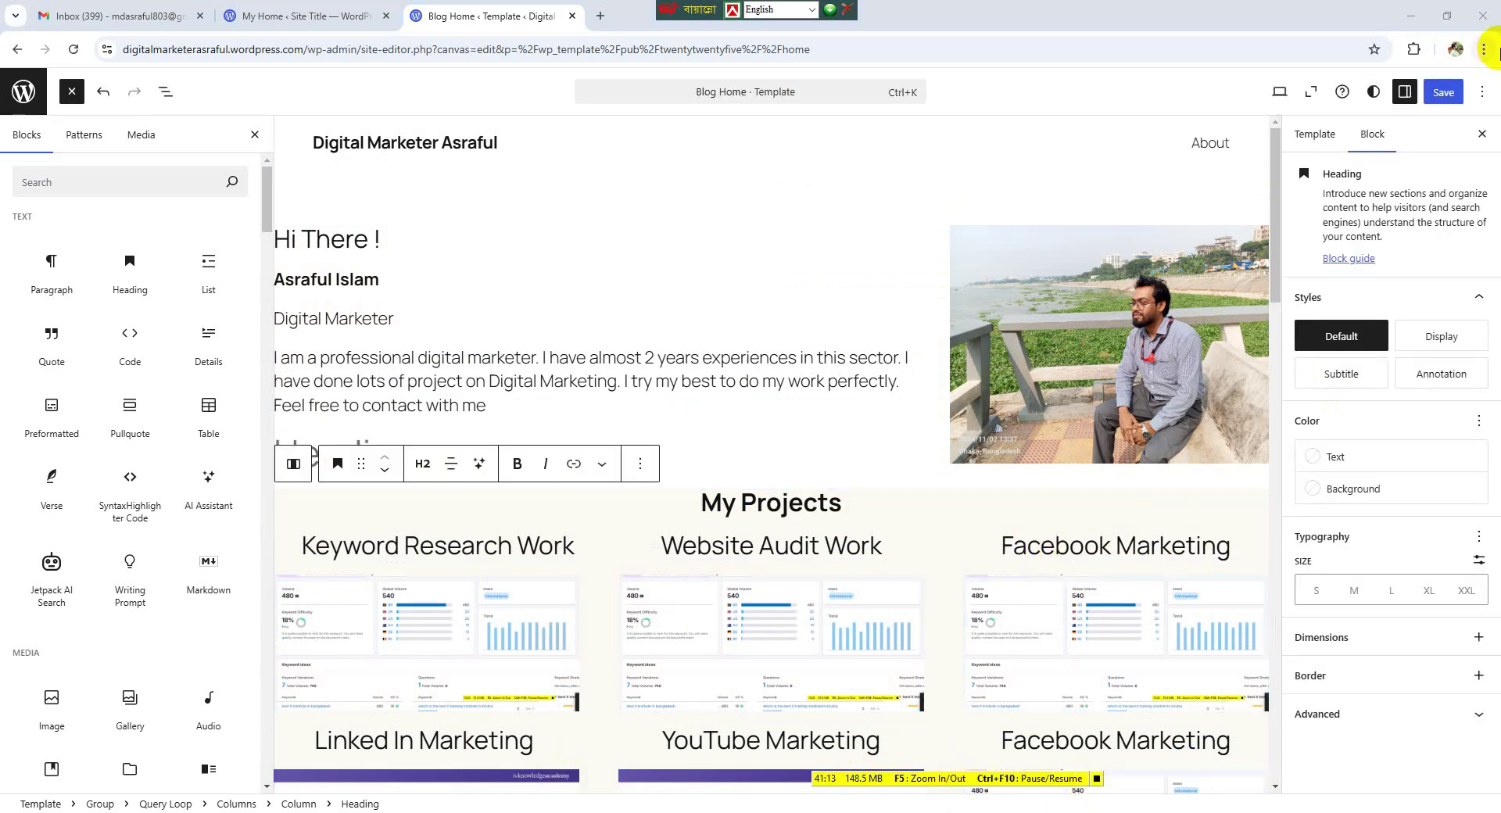
left_click(1445, 91)
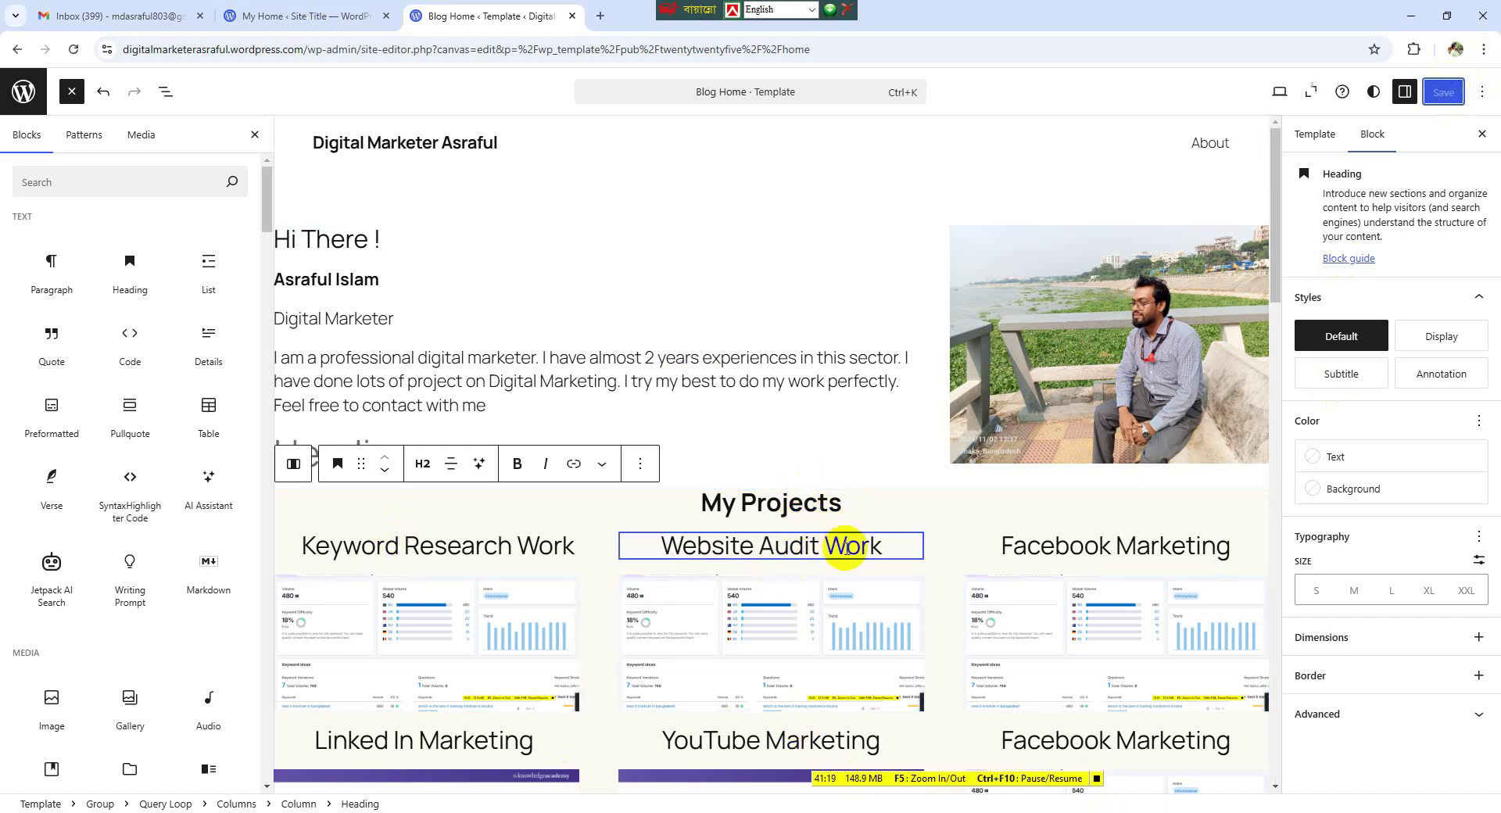
- Review the saved page down to the gallery and bookmark the Blog Home template editor in All Bookmarks
scroll(868, 486, "down", 3)
scroll(870, 485, "down", 8)
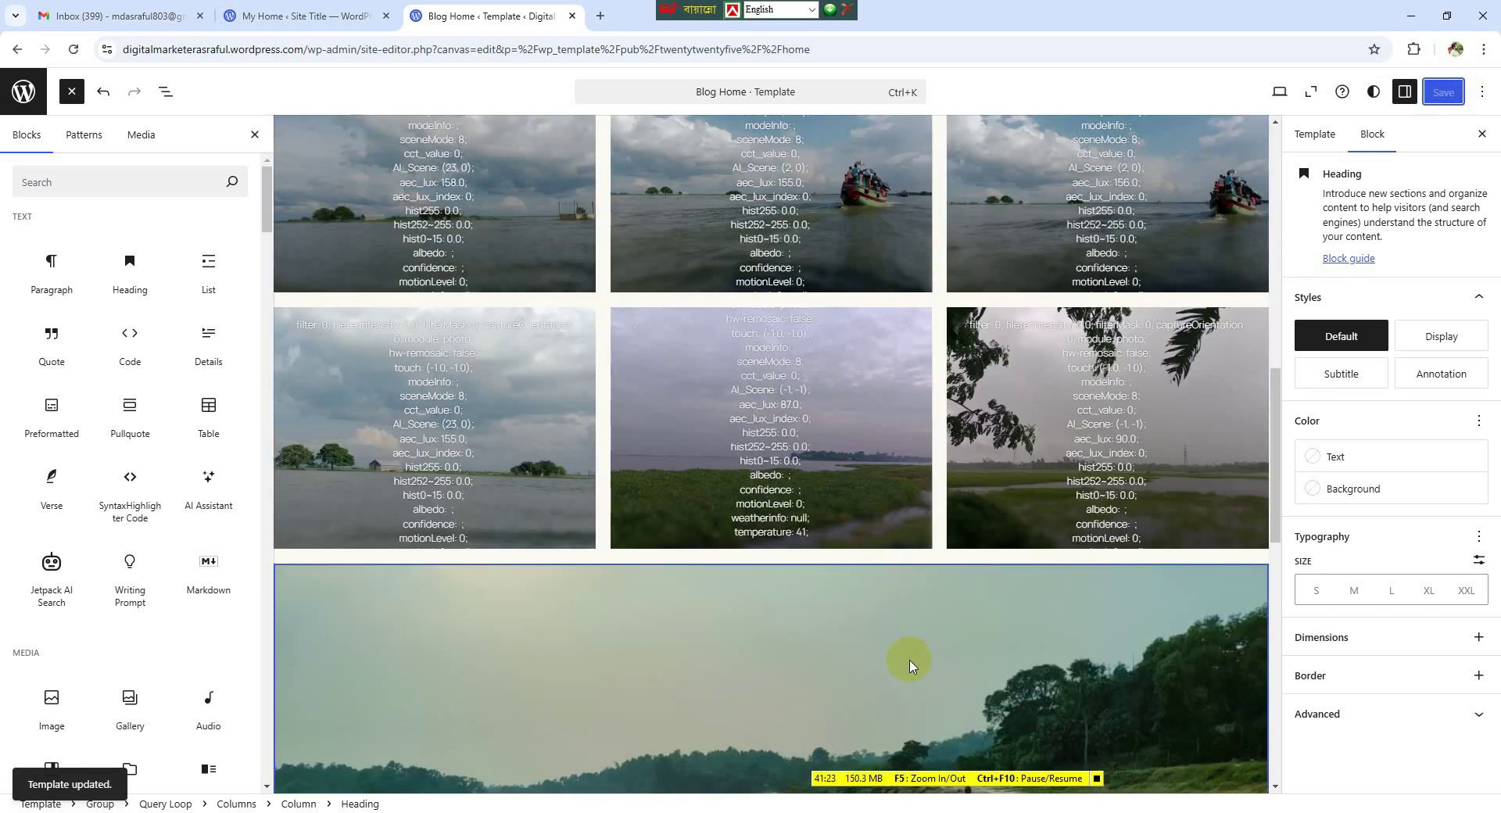
scroll(904, 659, "up", 9)
scroll(925, 695, "up", 3)
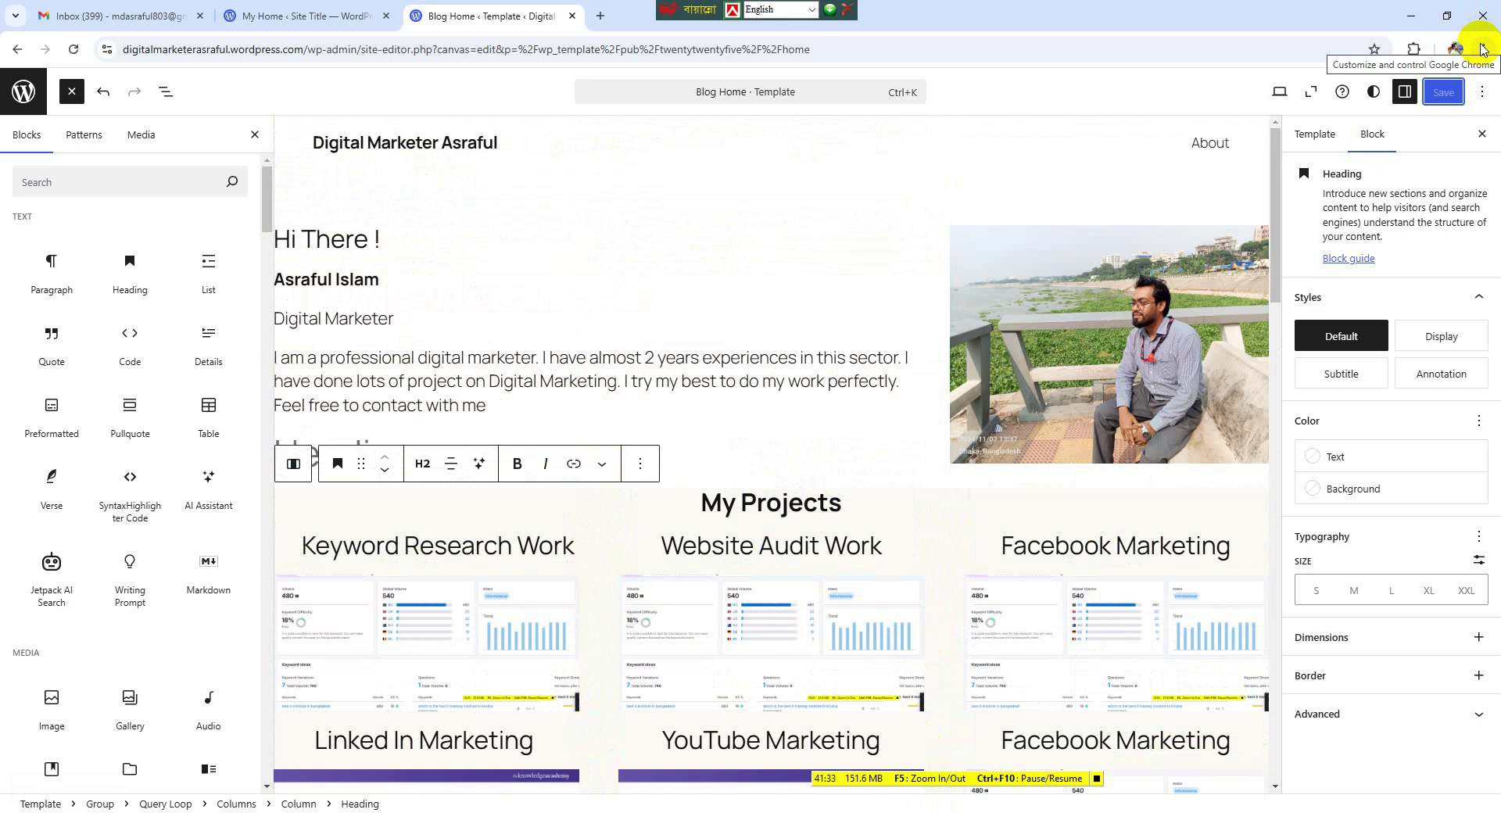
left_click(1483, 50)
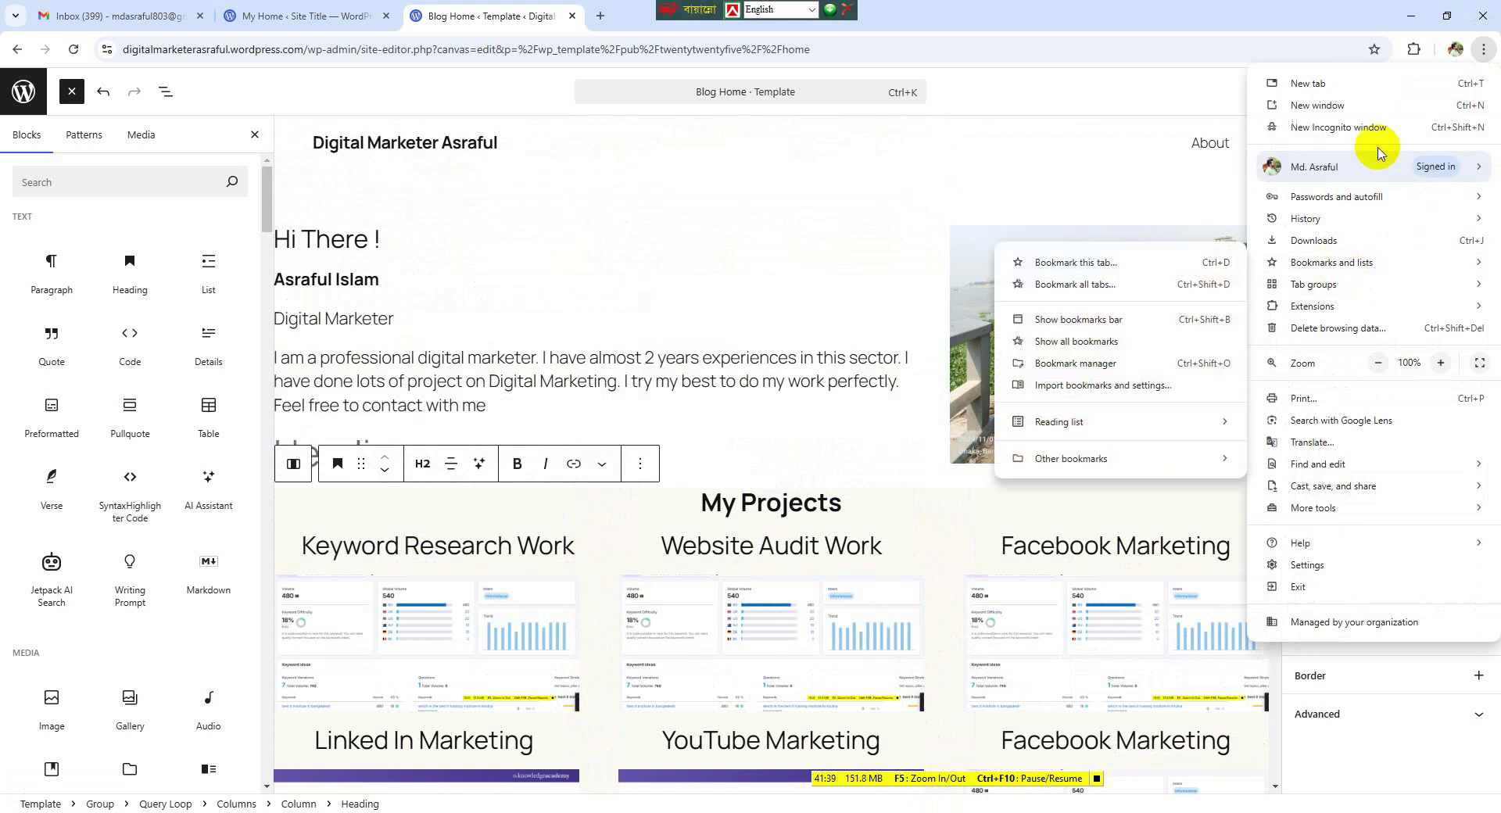
left_click(1373, 50)
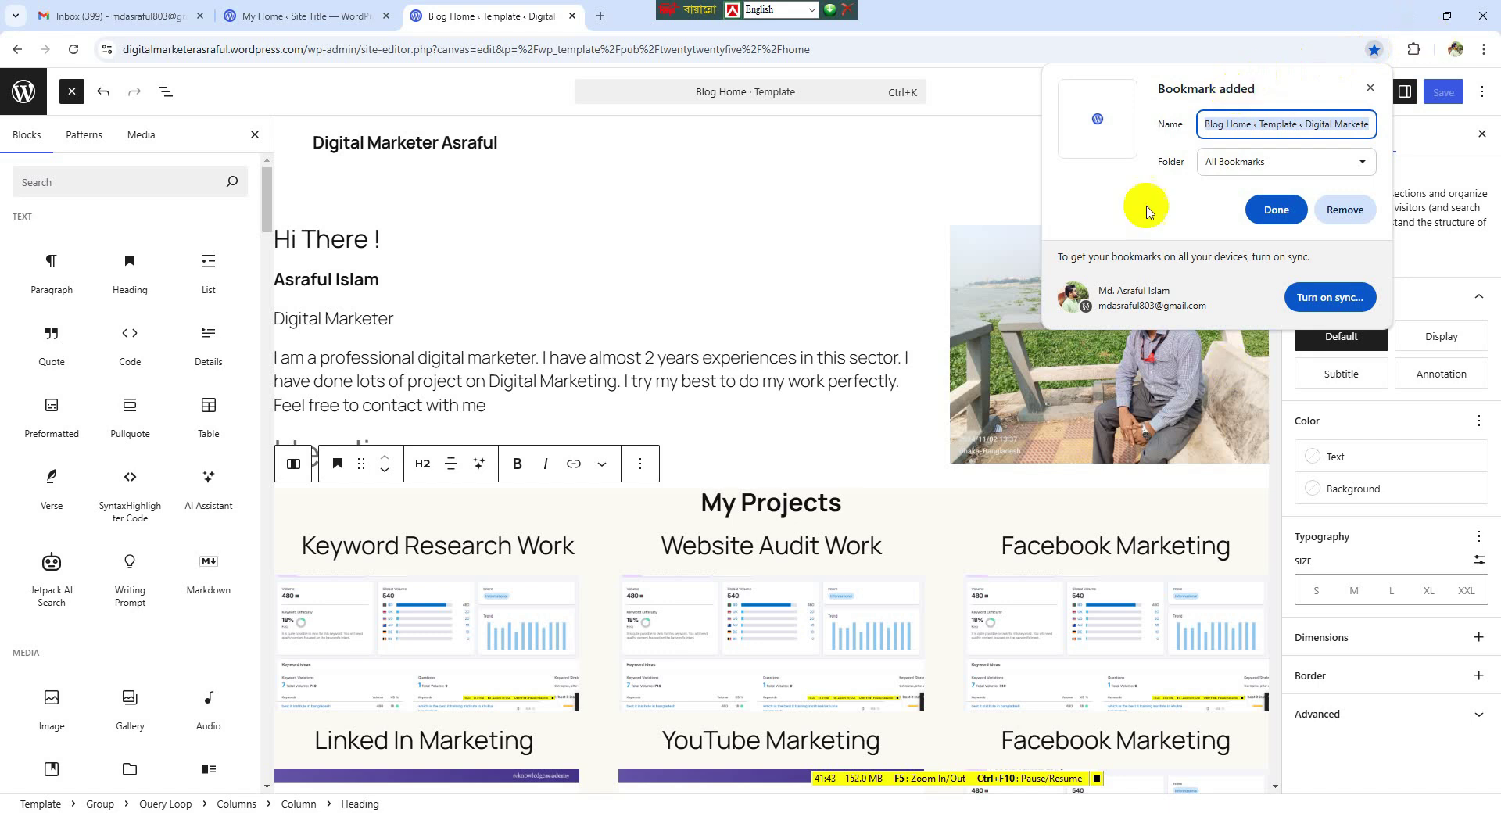
left_click(1276, 209)
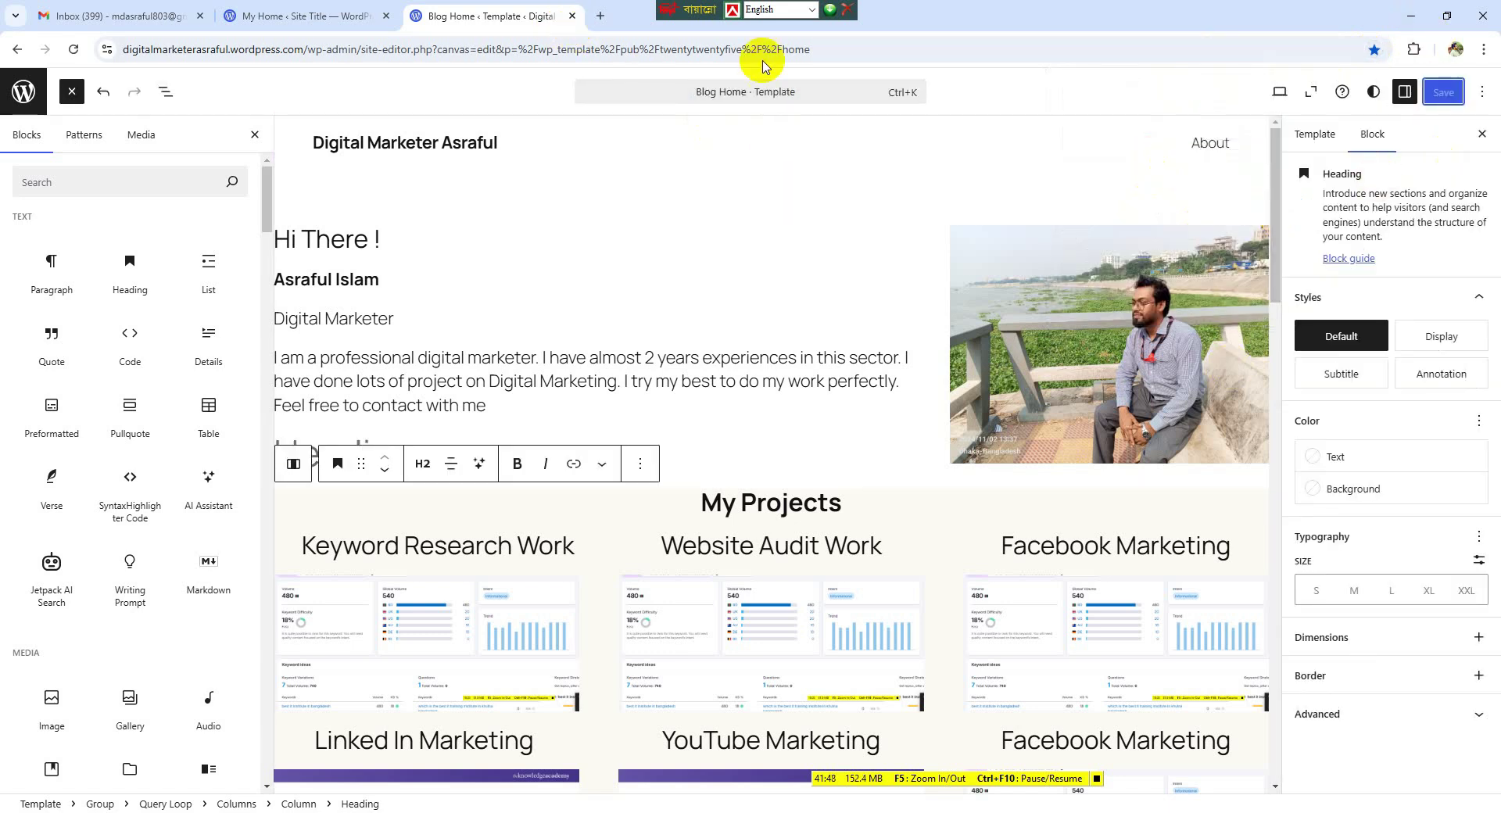
- Close the site editor, My Home and Gmail tabs, and minimize the image search window to reach the desktop
left_click(571, 16)
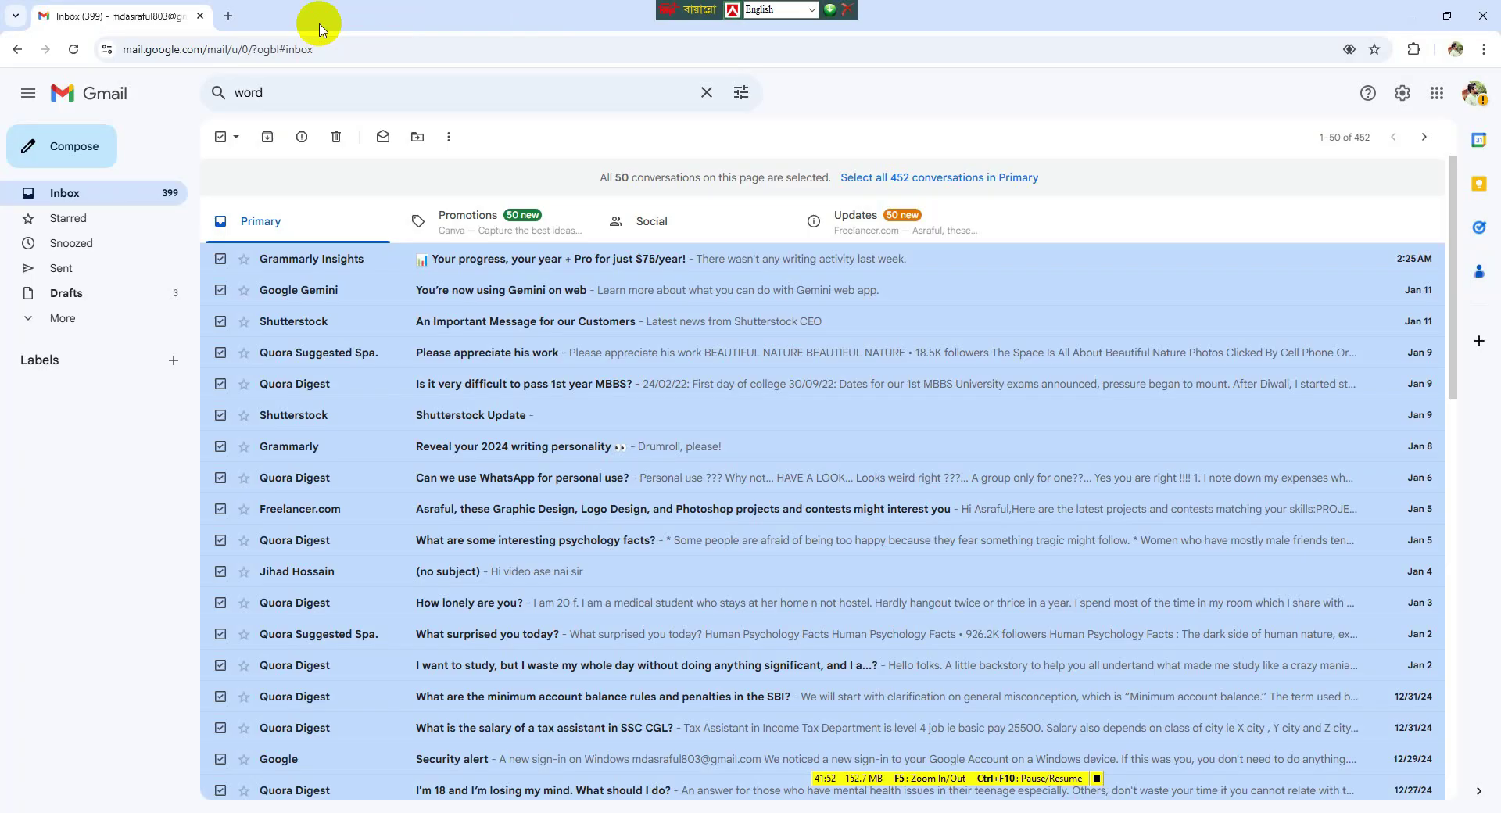
left_click(386, 17)
left_click(205, 17)
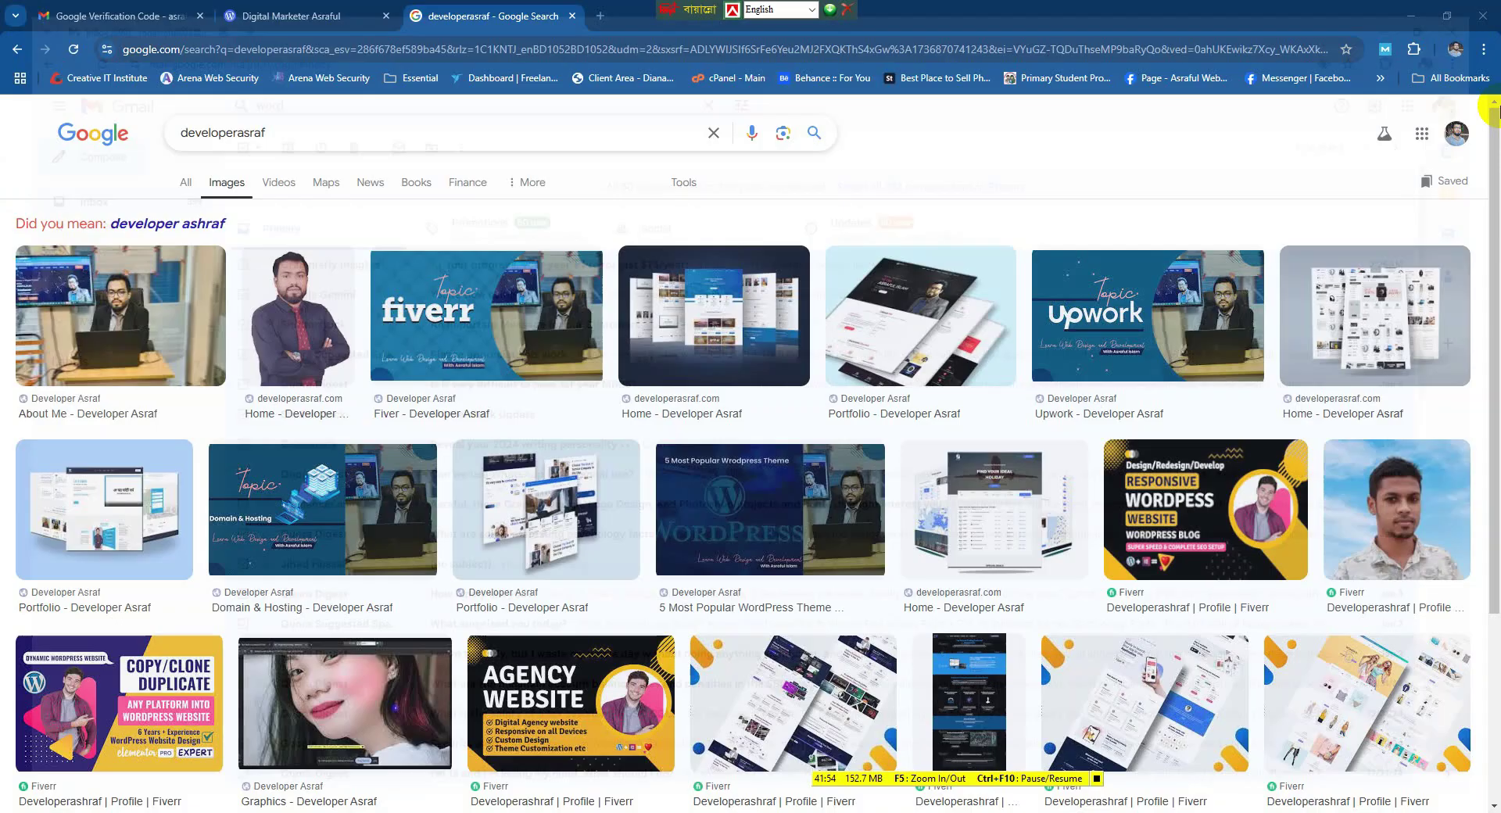
left_click(1407, 10)
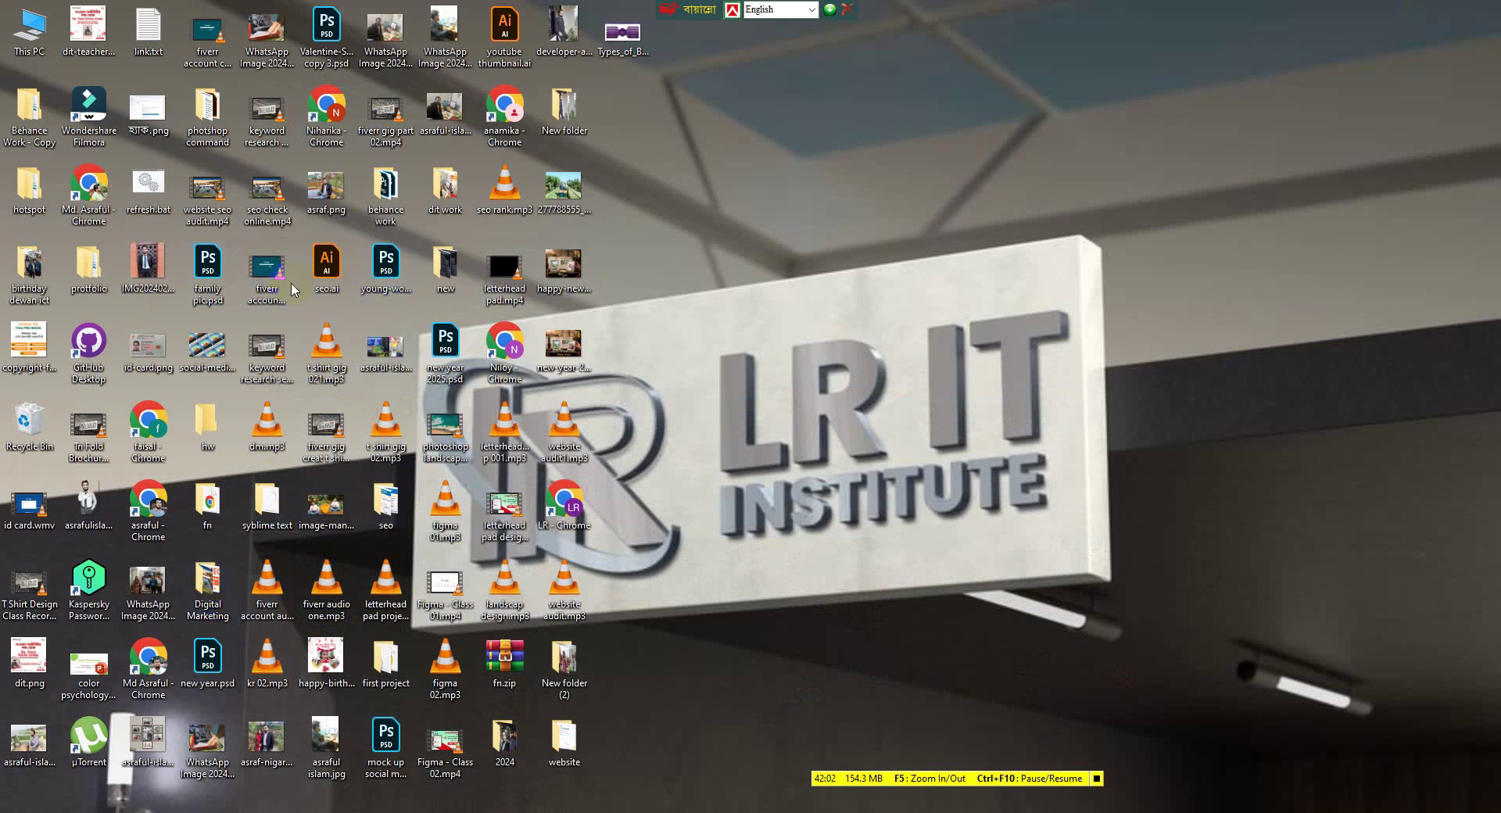
- Launch Chrome from the site owner's desktop profile shortcut, maximize it and open the bookmarked Blog Home template from All Bookmarks
double_click(92, 192)
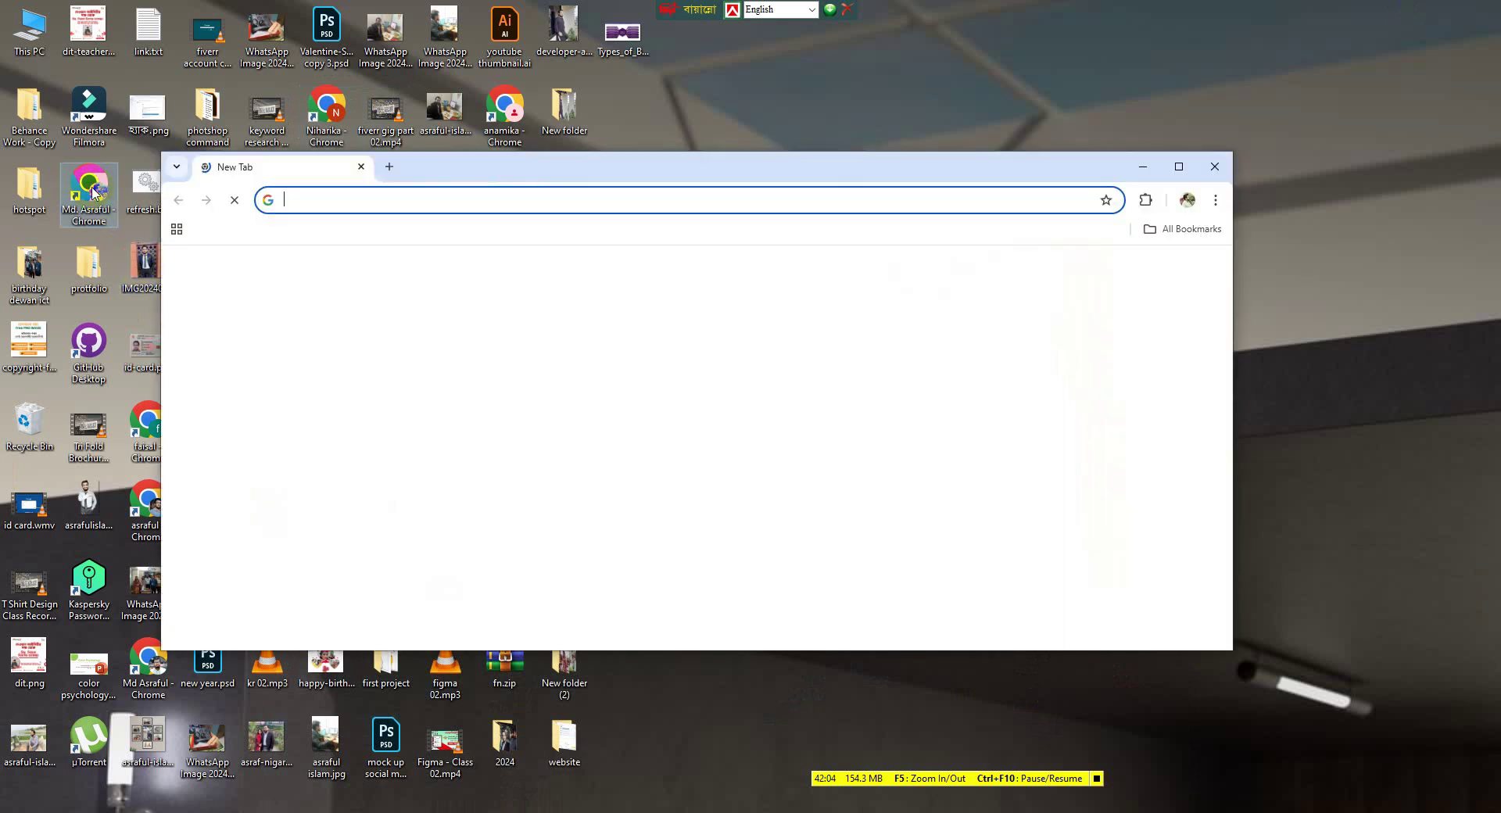
left_click(1182, 165)
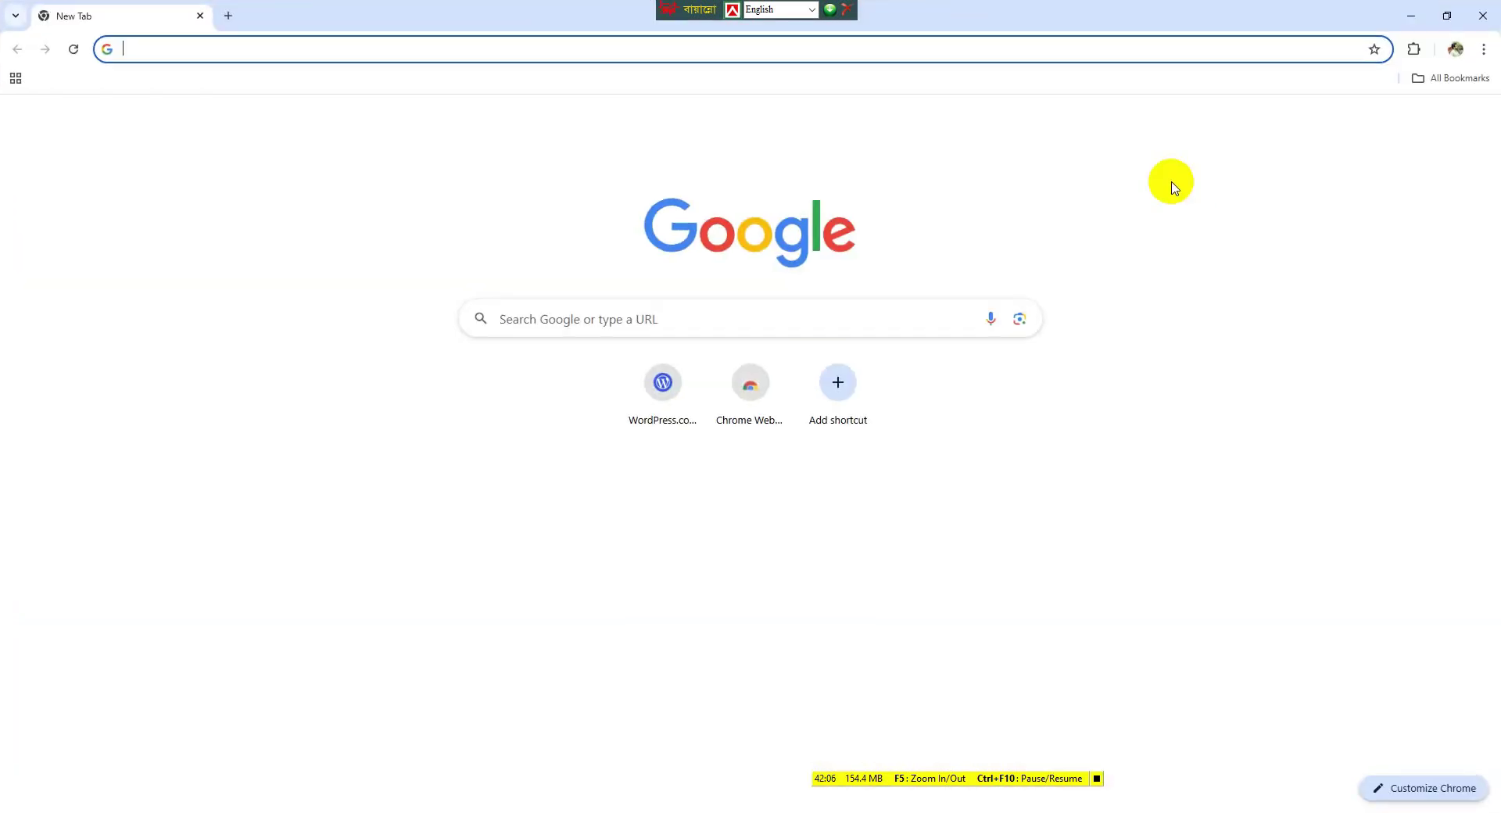
left_click(1432, 77)
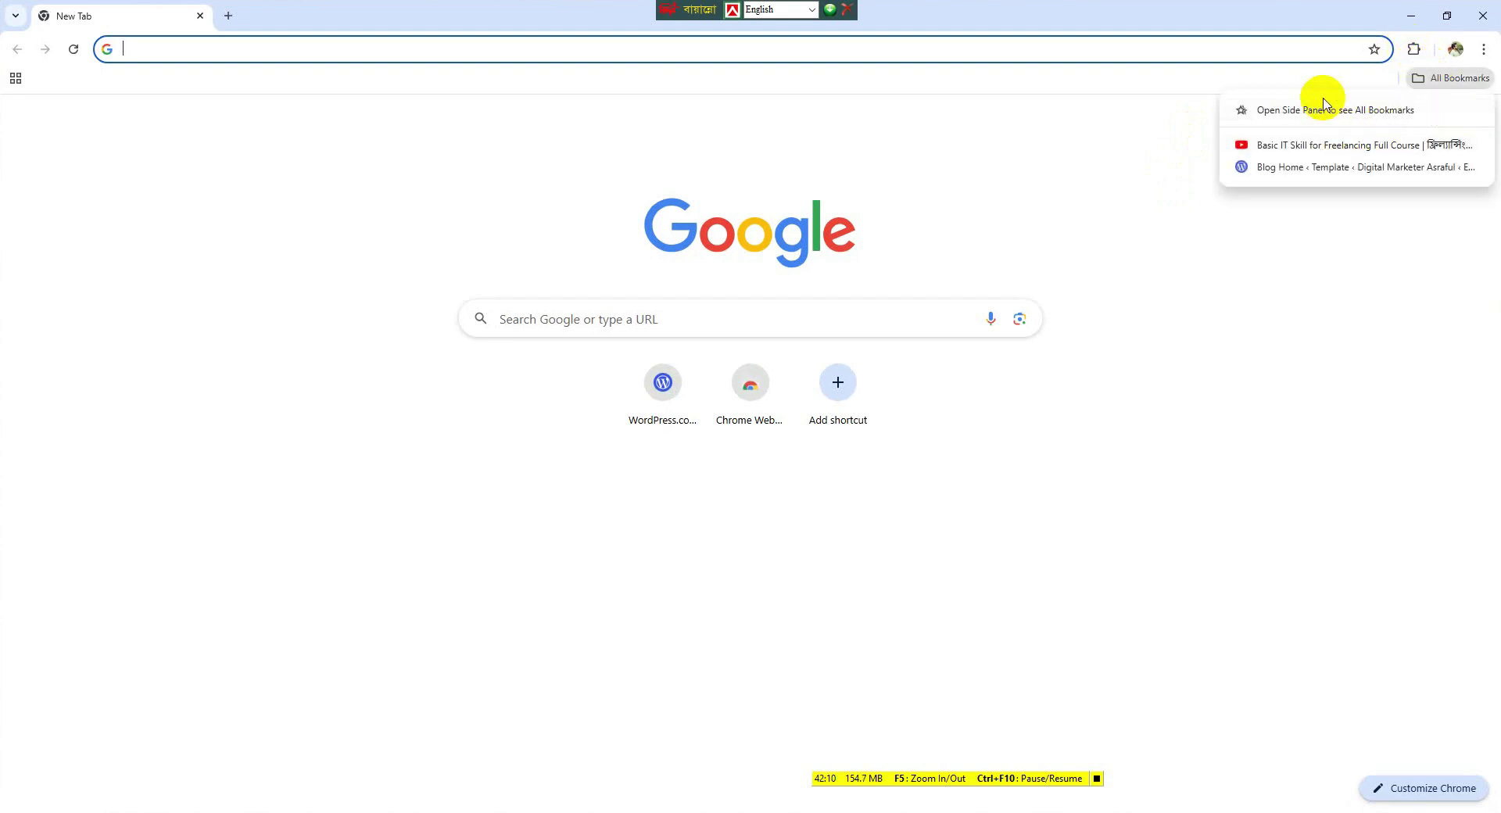
left_click(1374, 176)
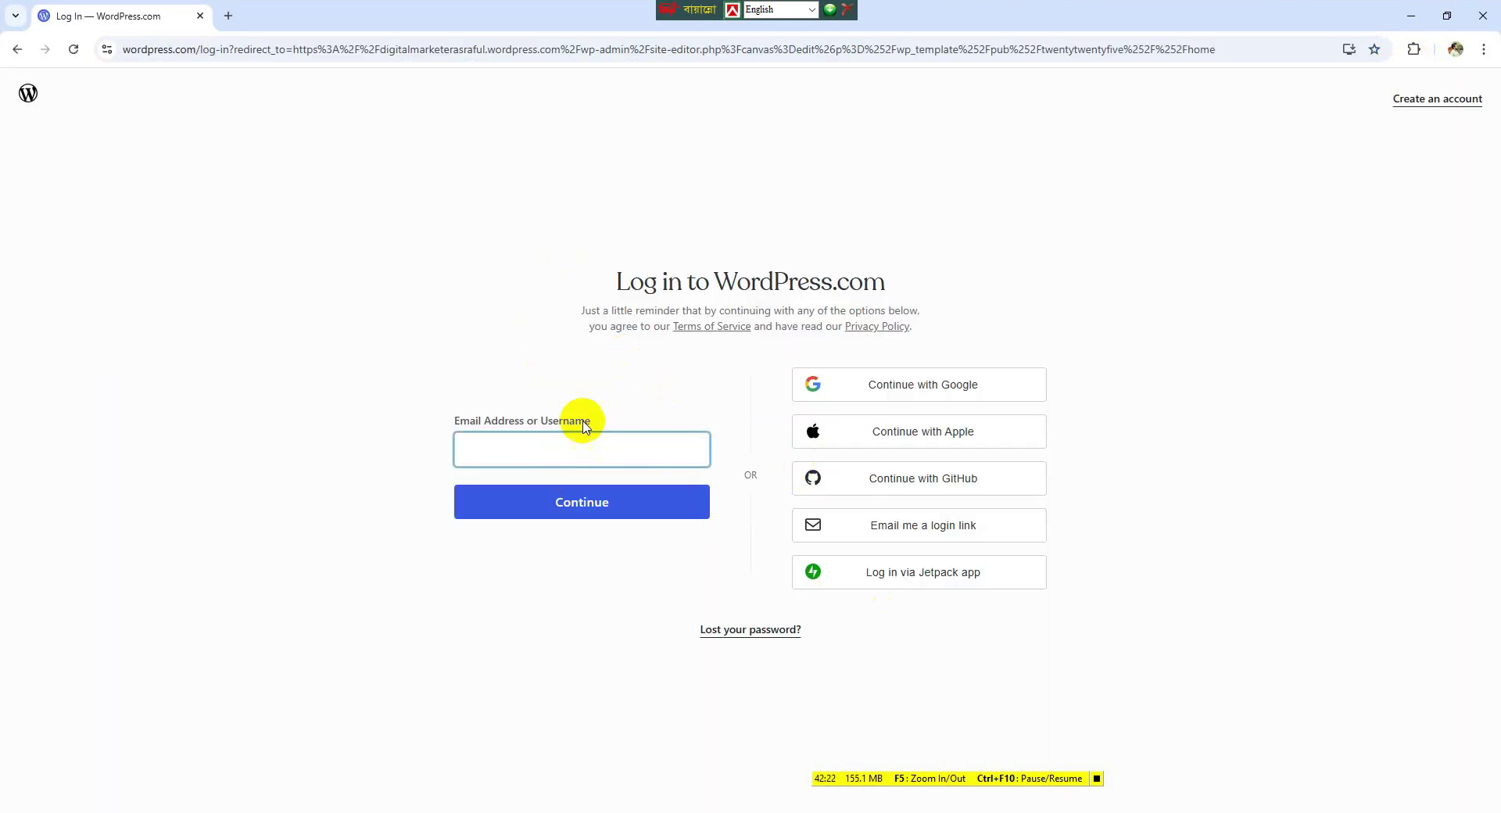
- Log in to WordPress.com with the owner's Google account and continue to the bookmarked template editor
left_click(900, 400)
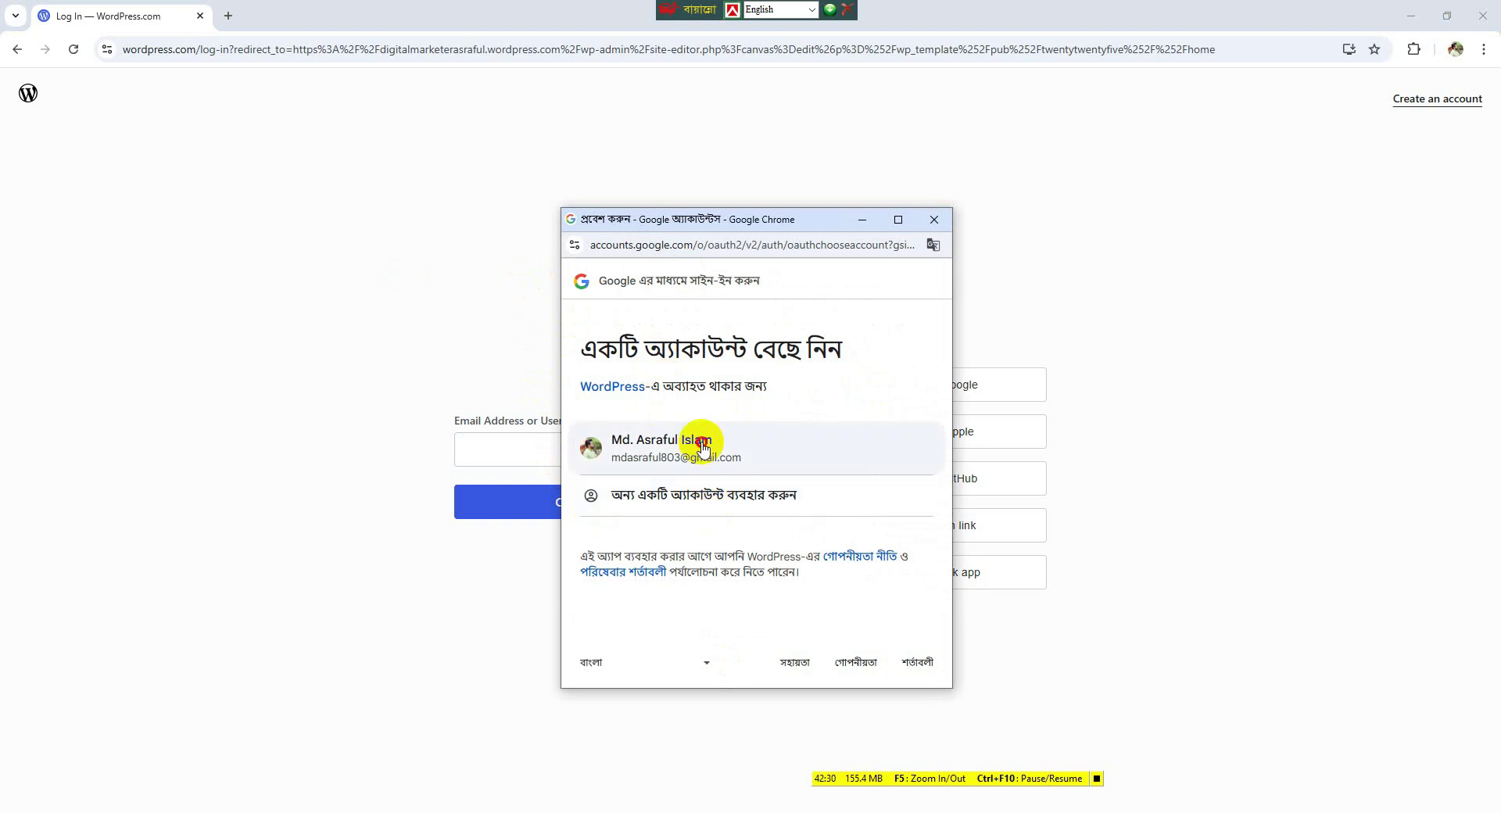
left_click(701, 445)
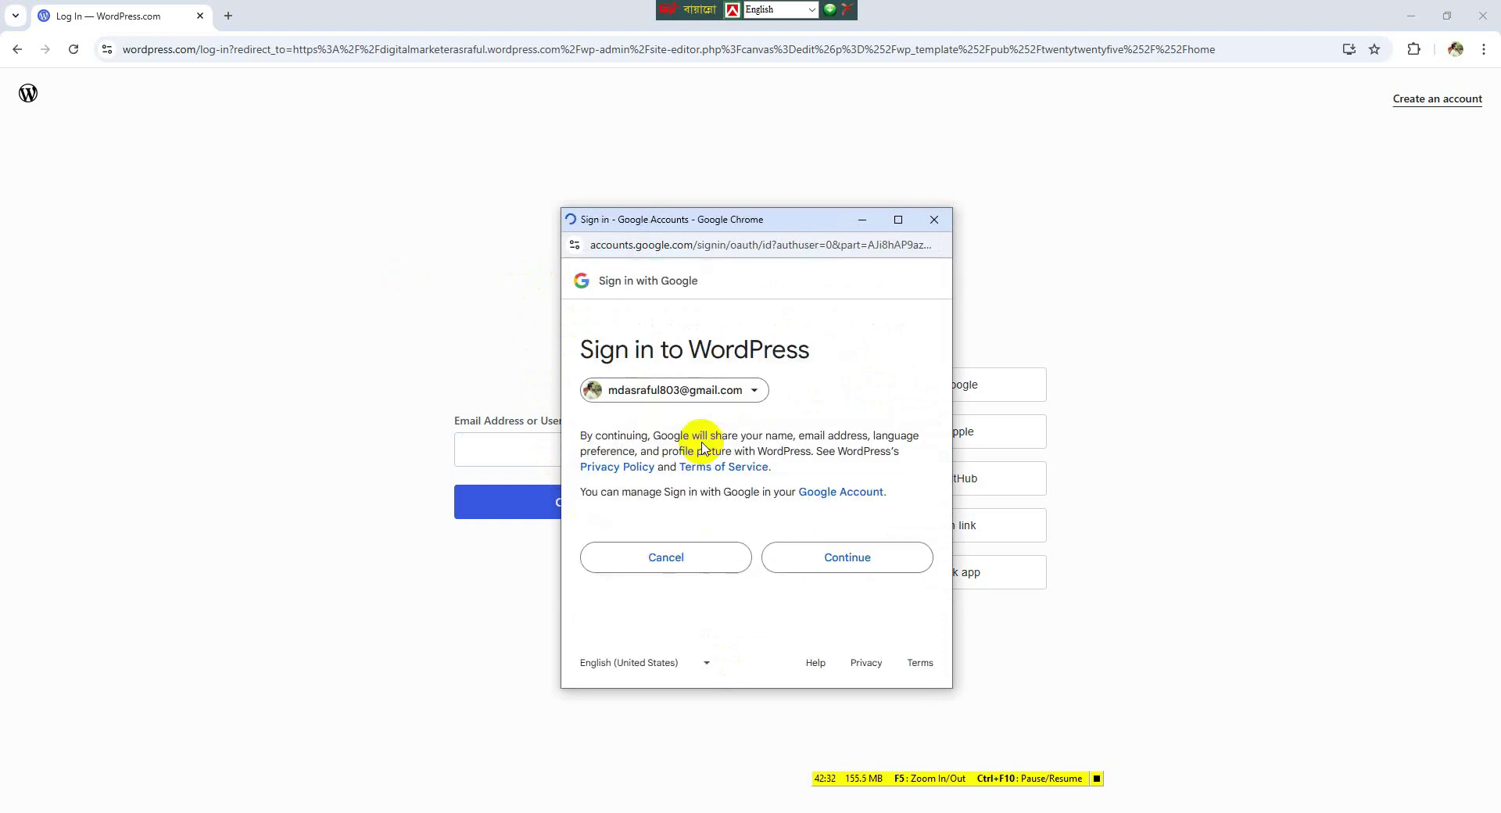
left_click(801, 569)
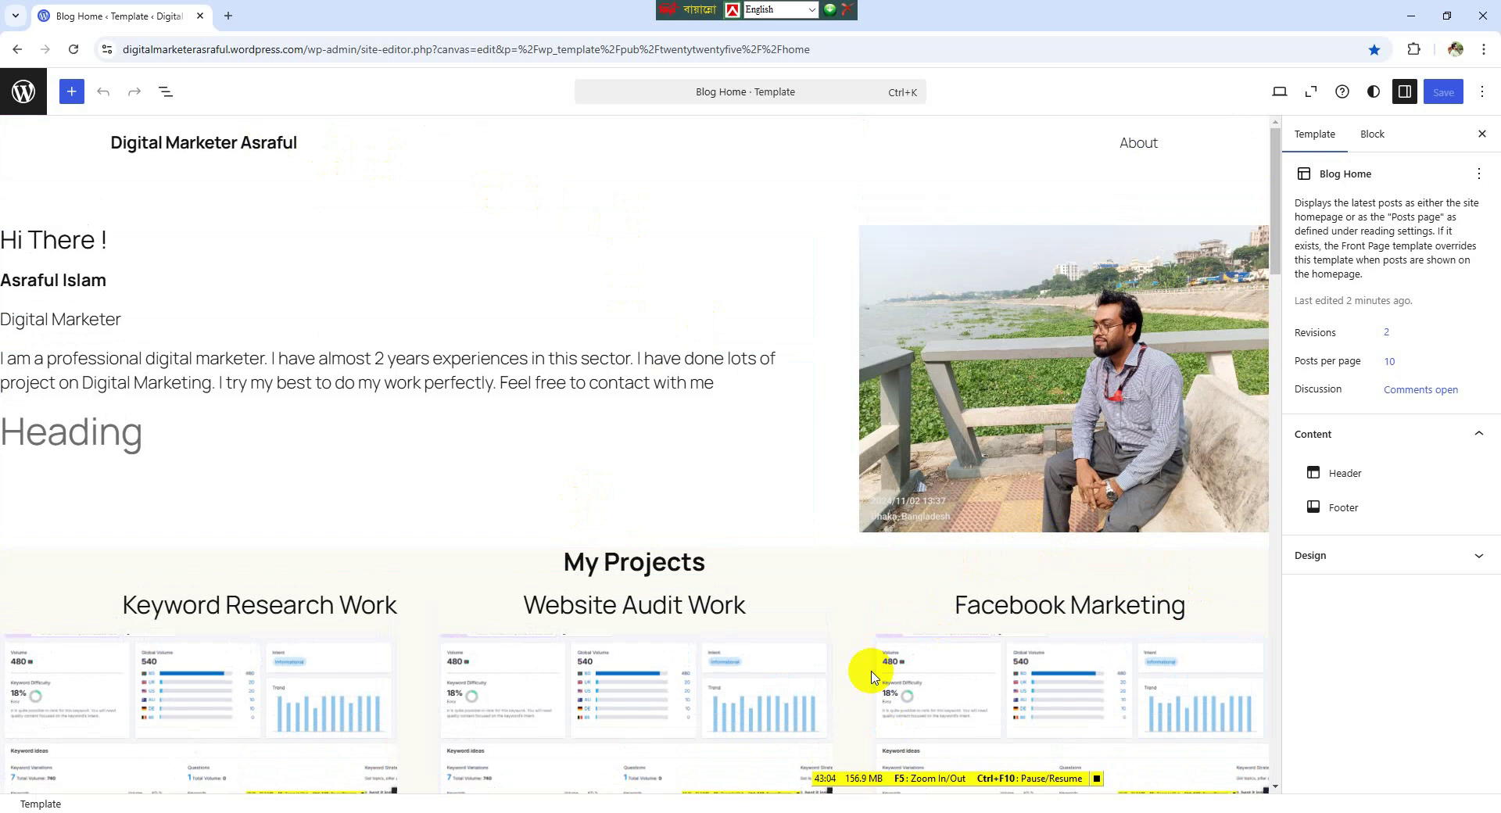
- Examine the reopened Blog Home template, checking the My Projects heading and images, the photo gallery and the footer
left_click(721, 647)
scroll(715, 640, "down", 2)
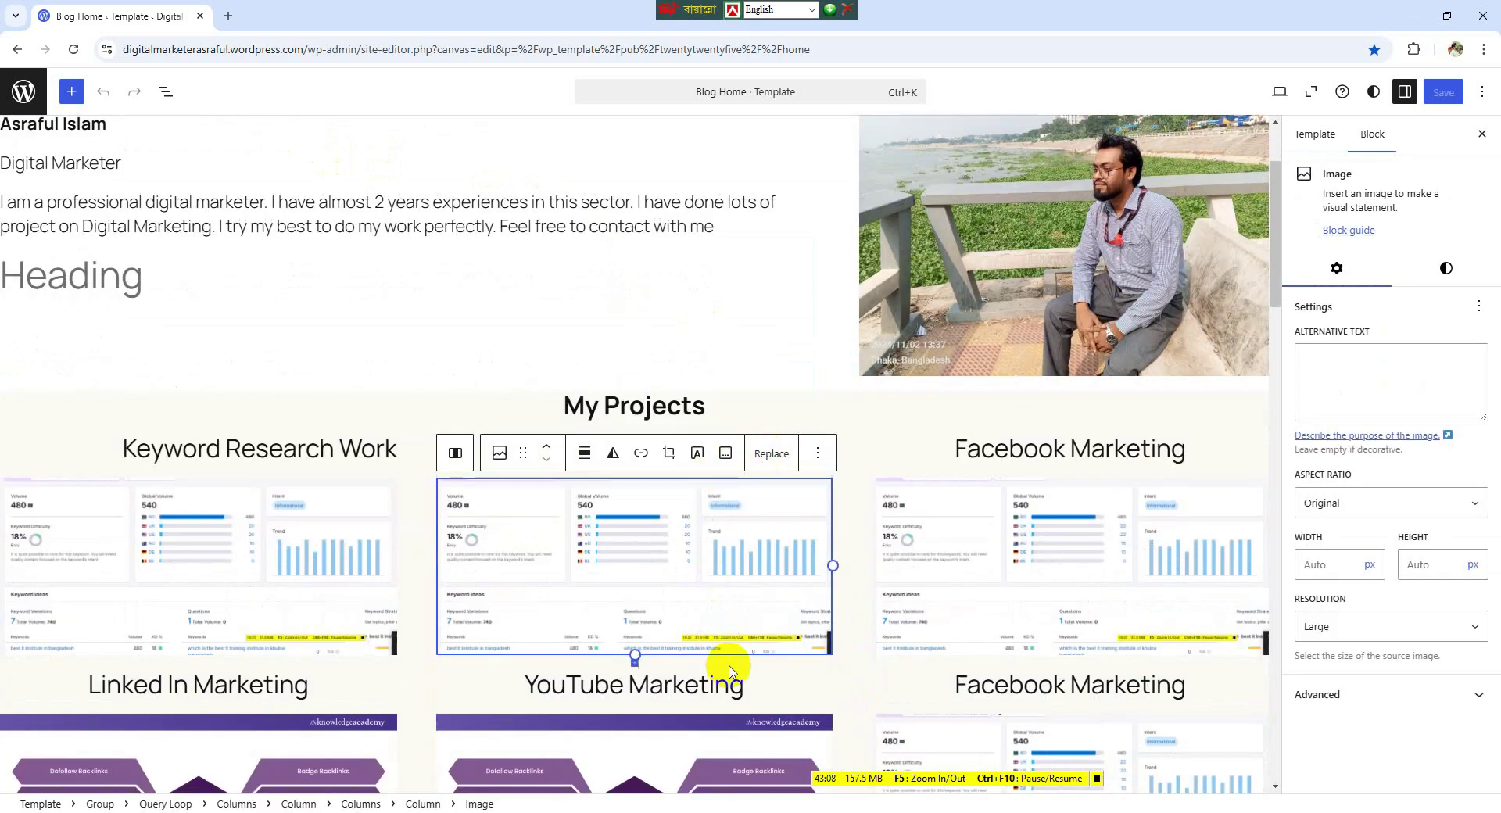
left_click(108, 419)
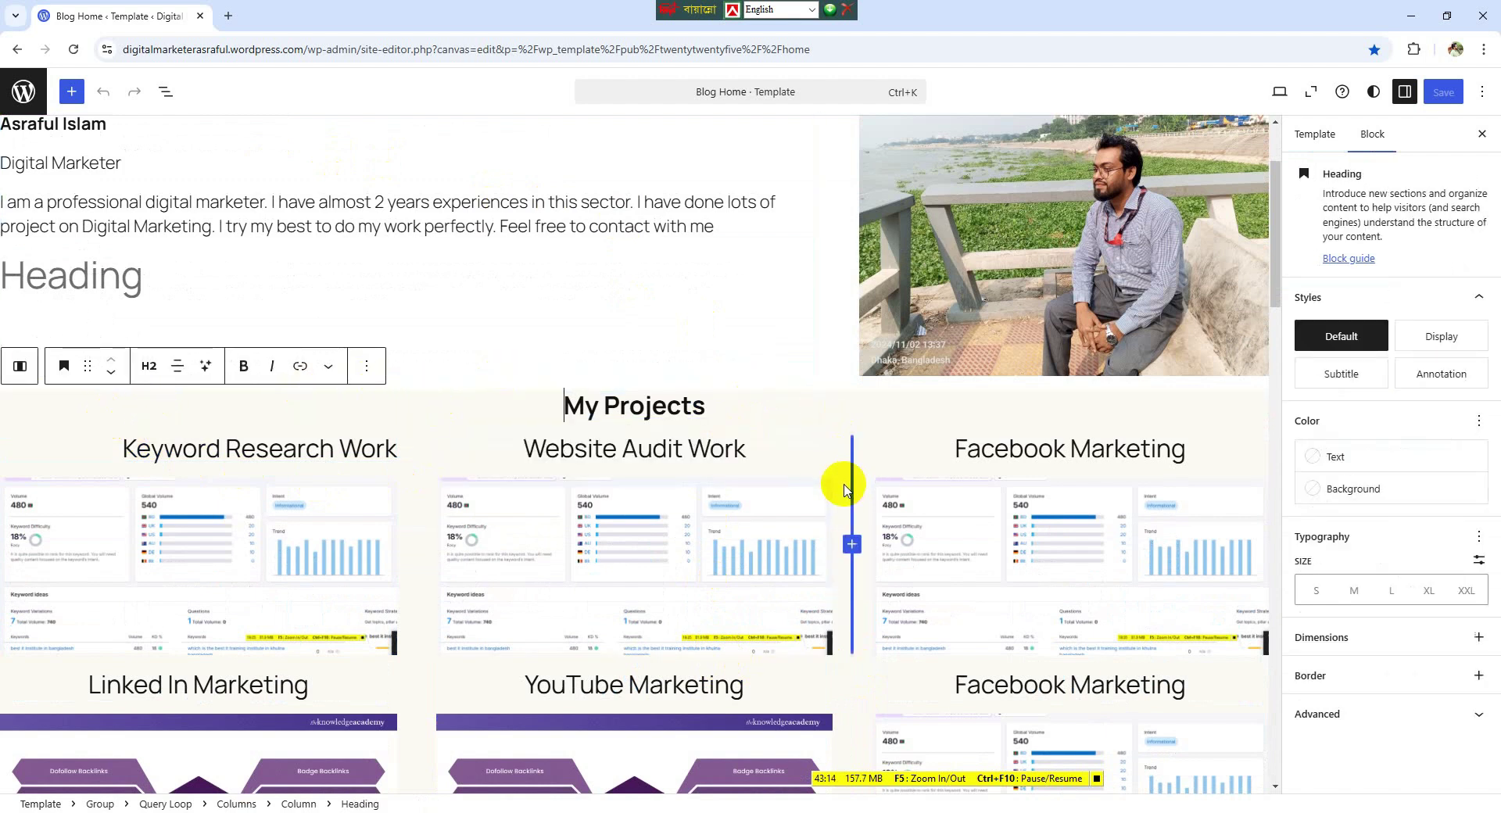
left_click(706, 559)
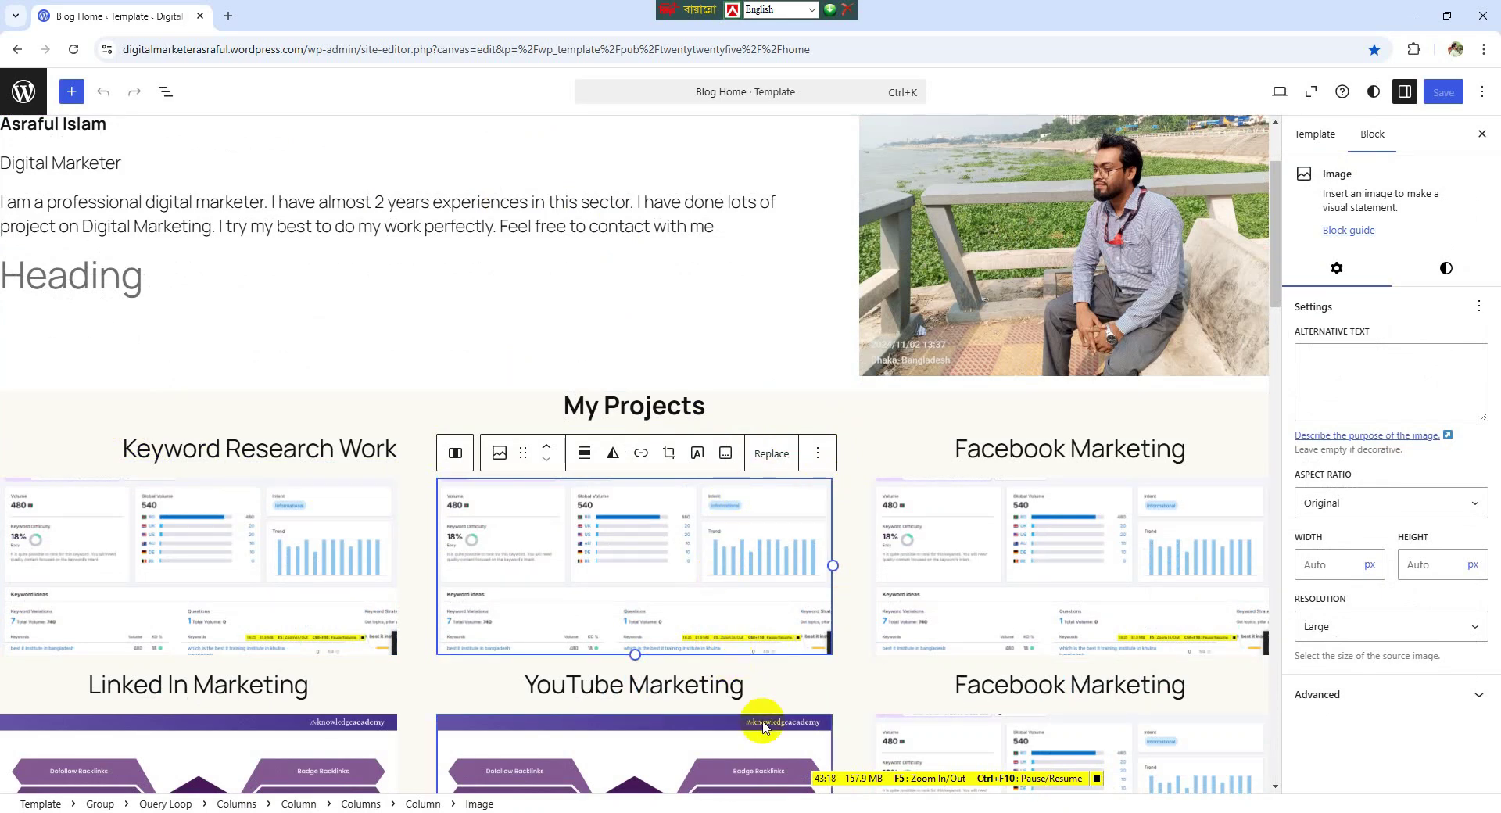
scroll(763, 725, "down", 15)
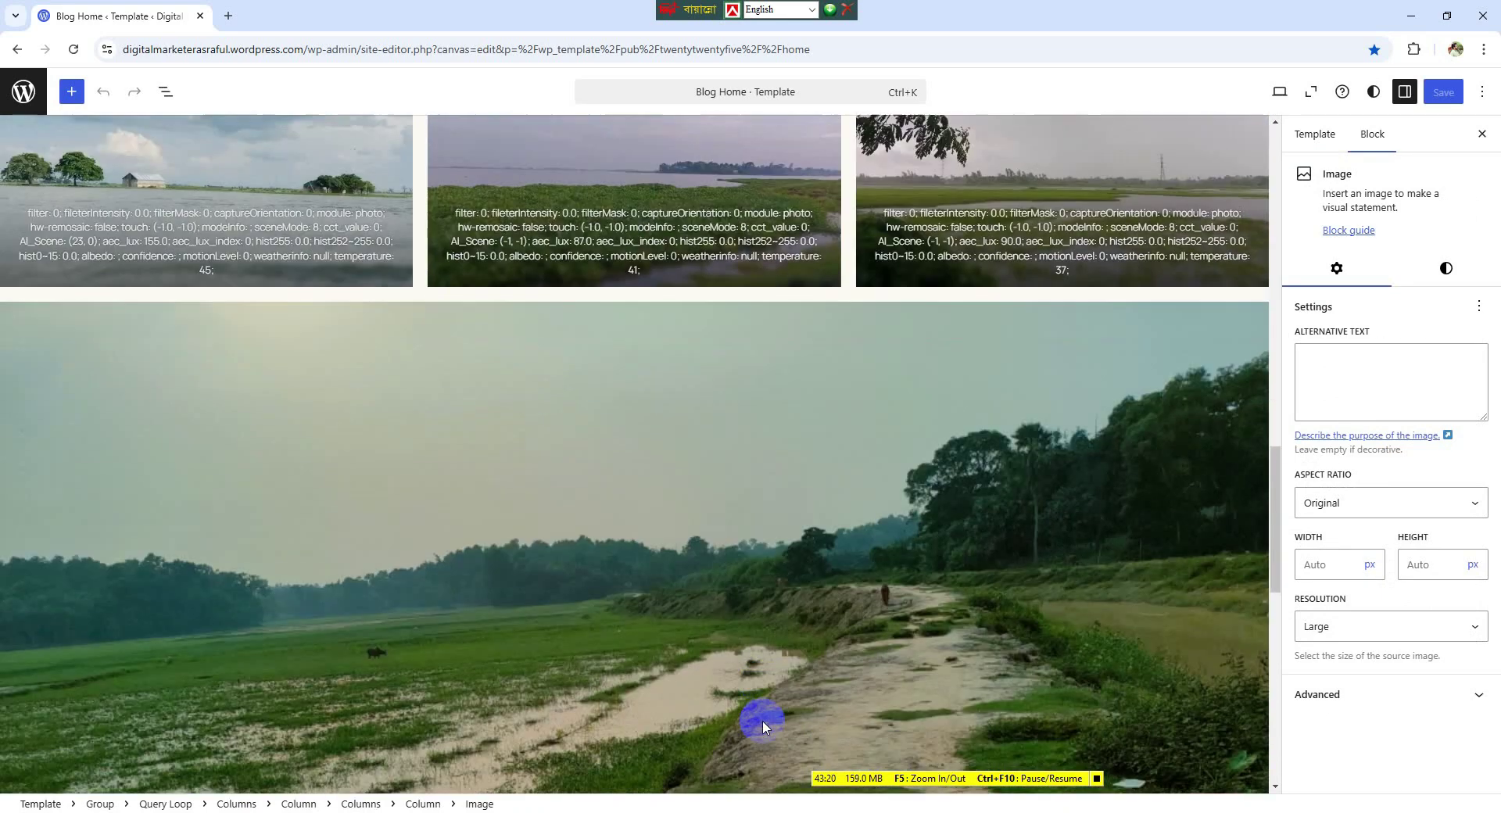
scroll(763, 726, "down", 10)
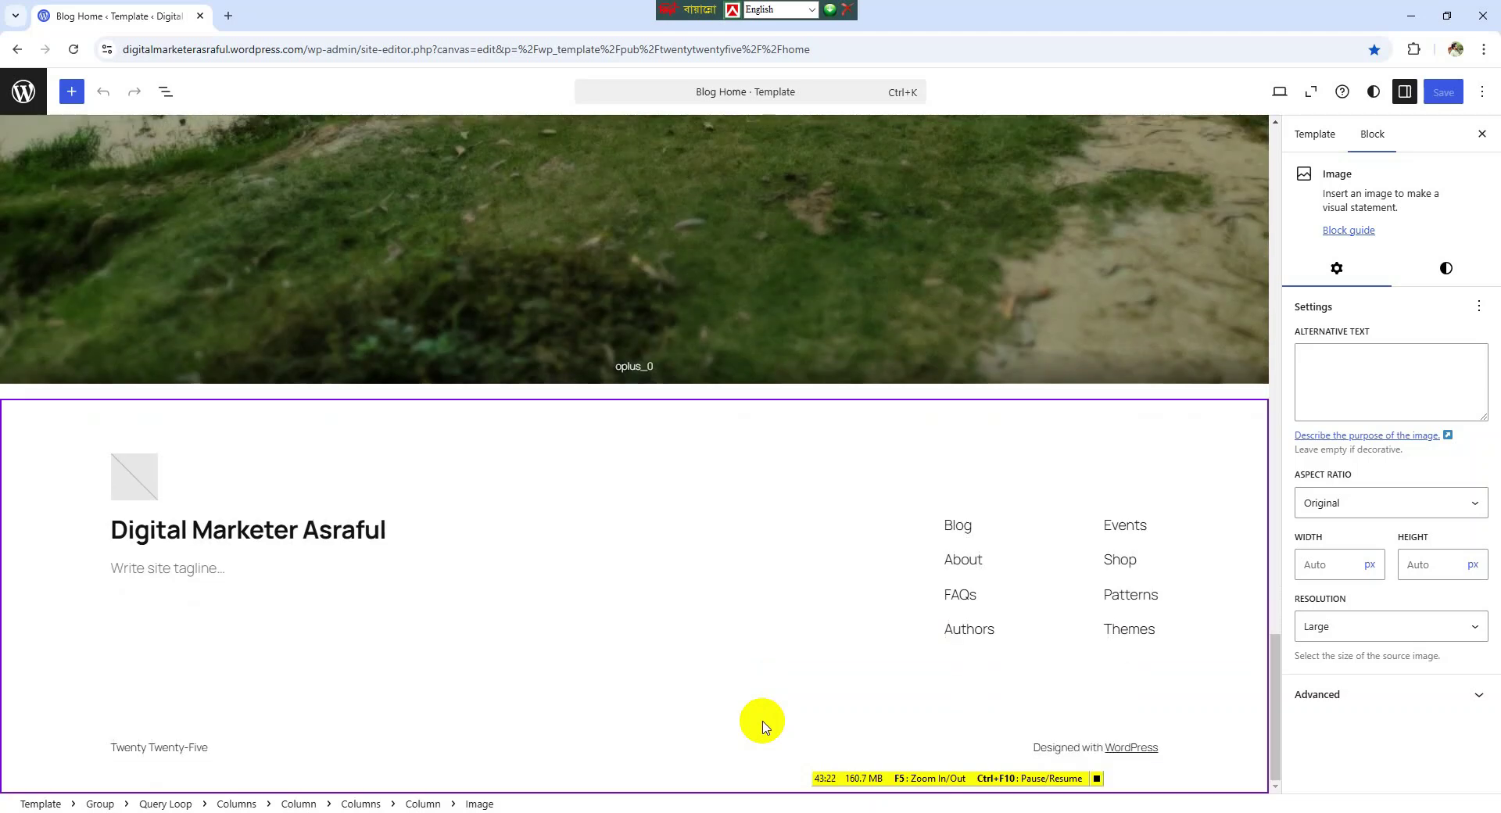
scroll(764, 727, "up", 15)
scroll(770, 688, "up", 4)
scroll(735, 532, "down", 3)
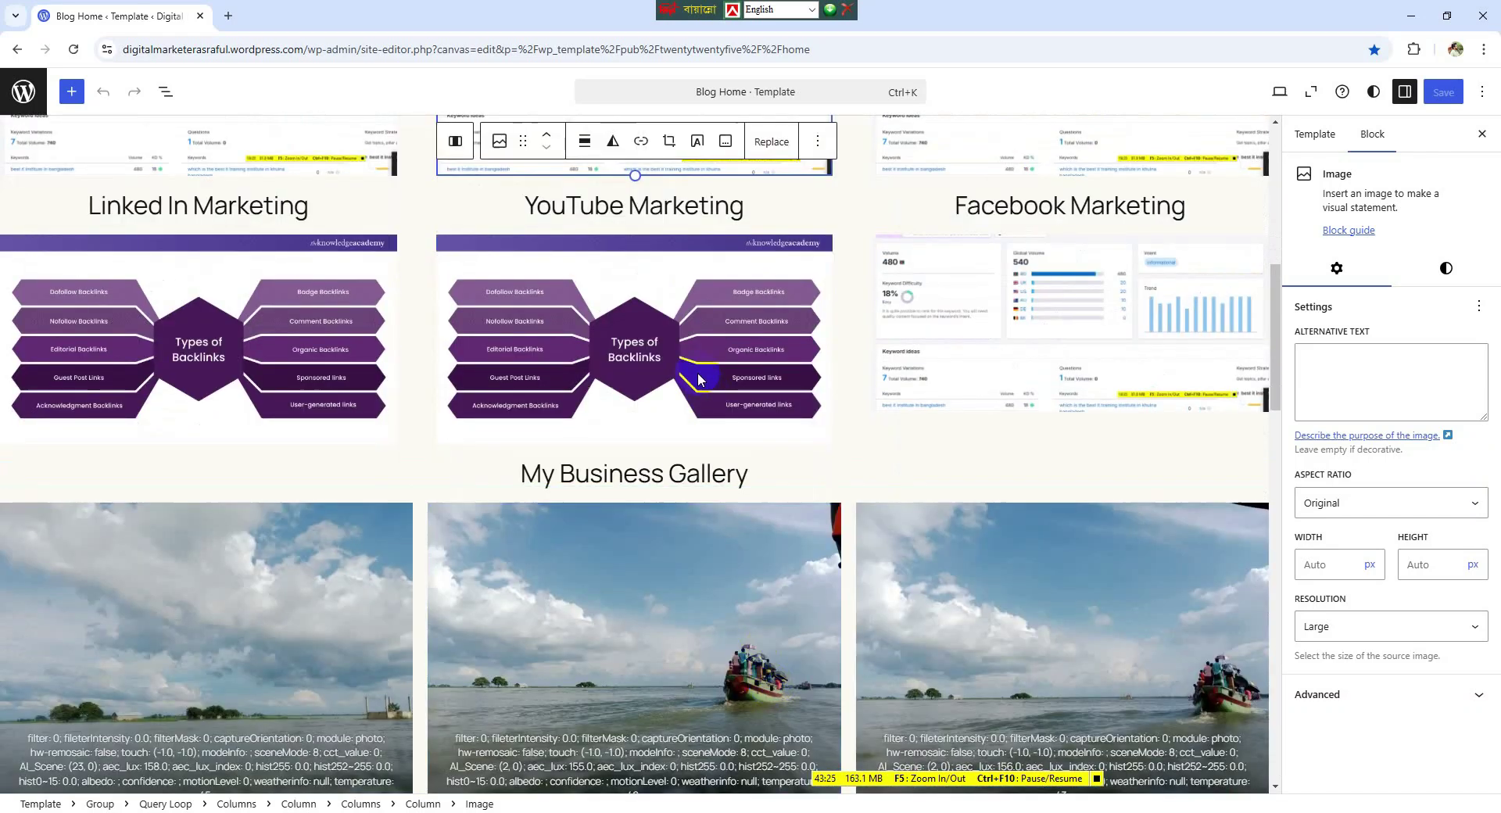
- Replace the middle photo in the first row of My Business Gallery by uploading IMG_20241219_164411_377.jpg from Downloads
left_click(751, 514)
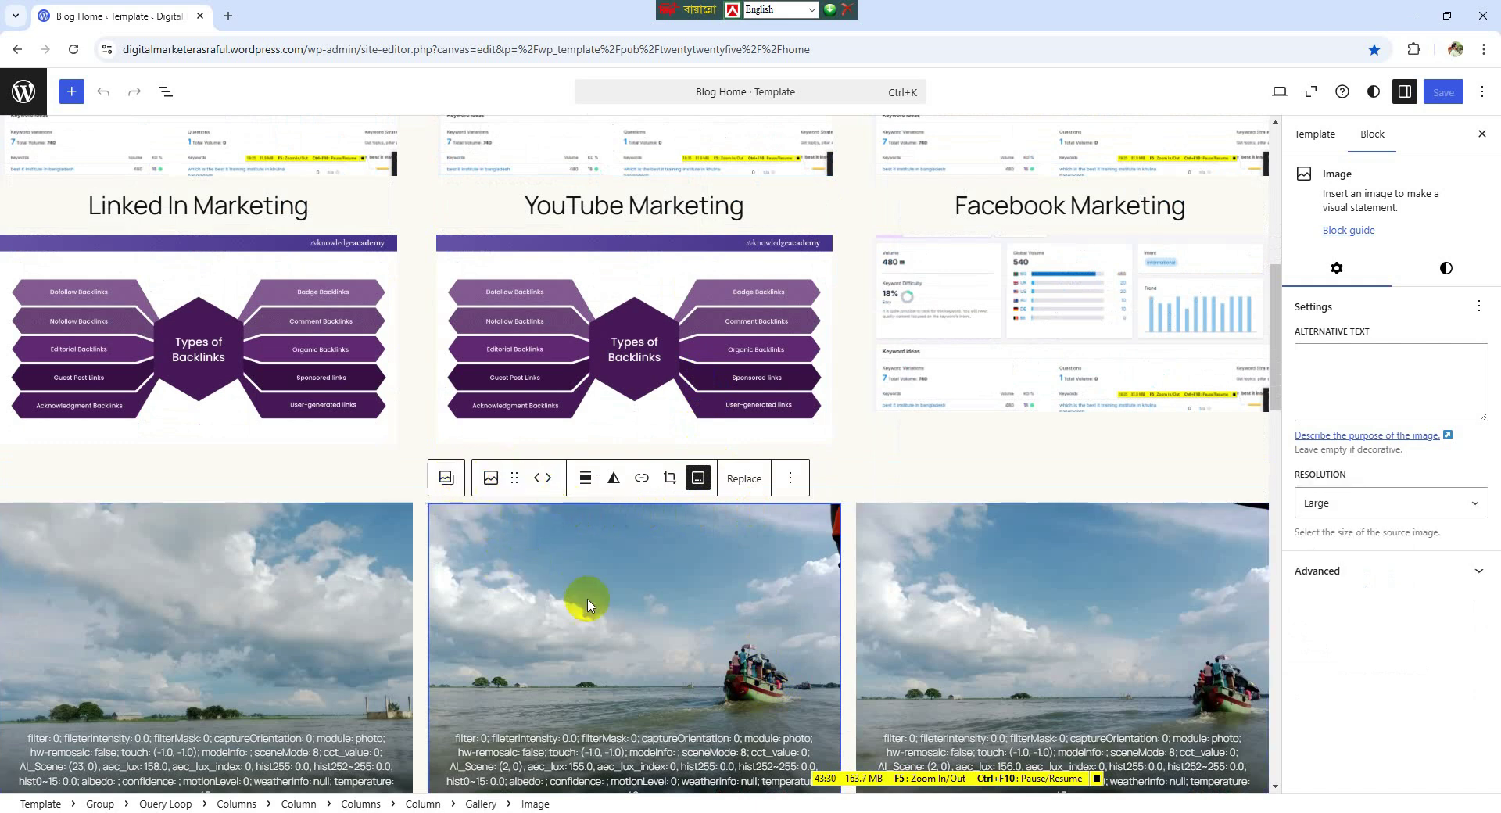
left_click(748, 479)
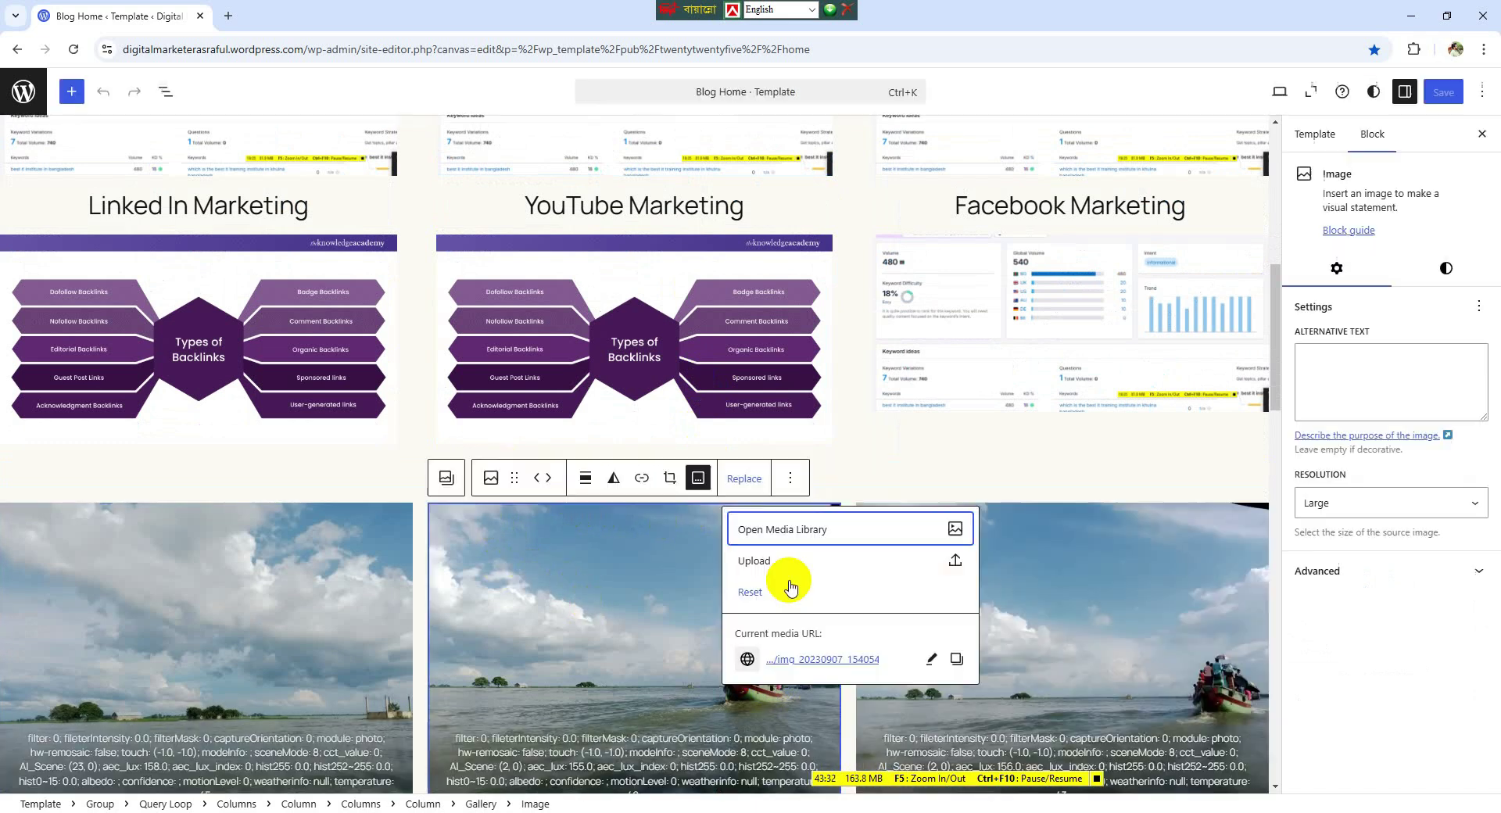
left_click(780, 560)
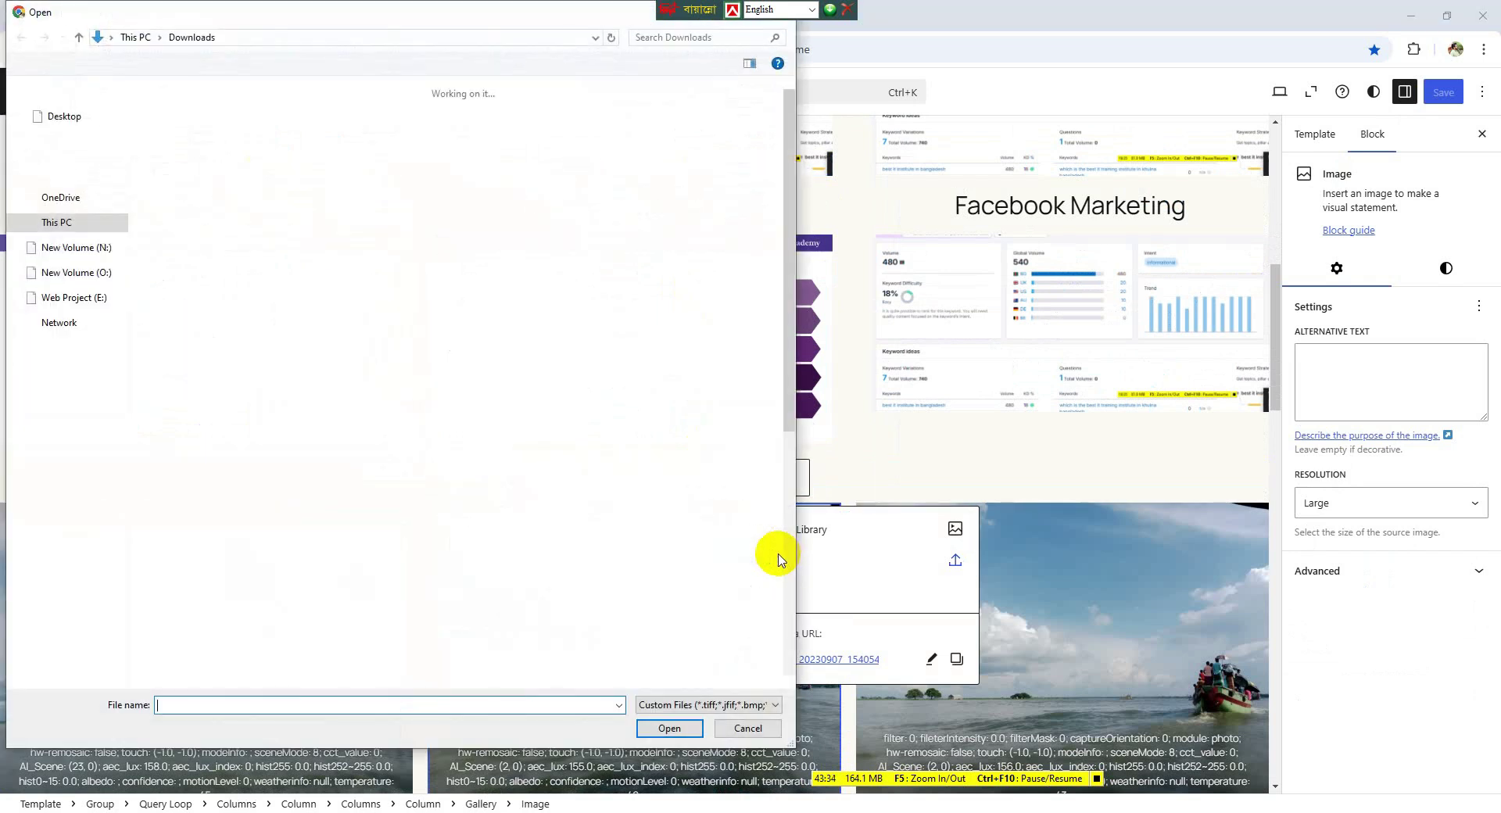
left_click(307, 325)
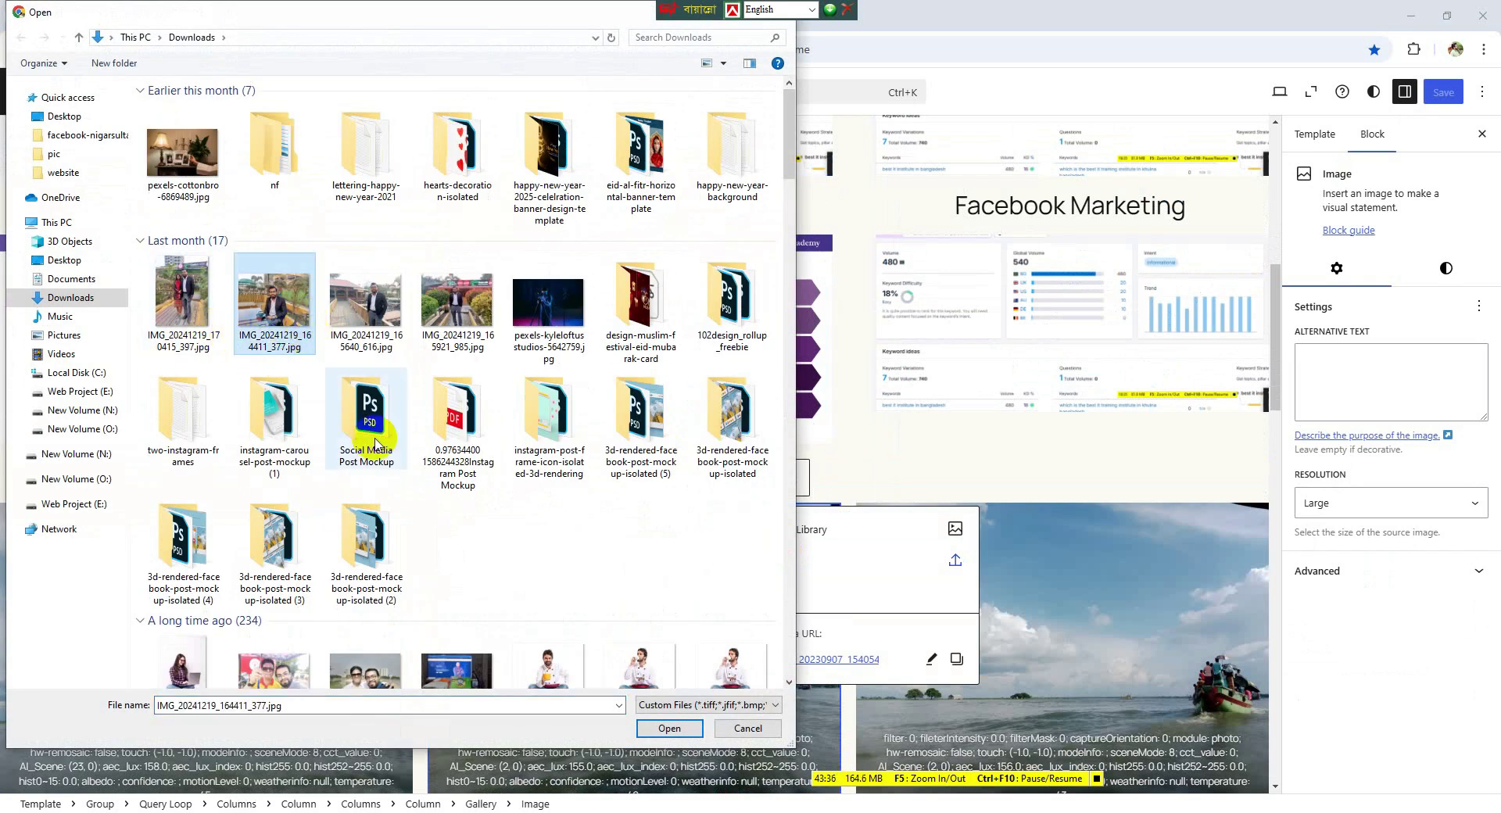
left_click(669, 728)
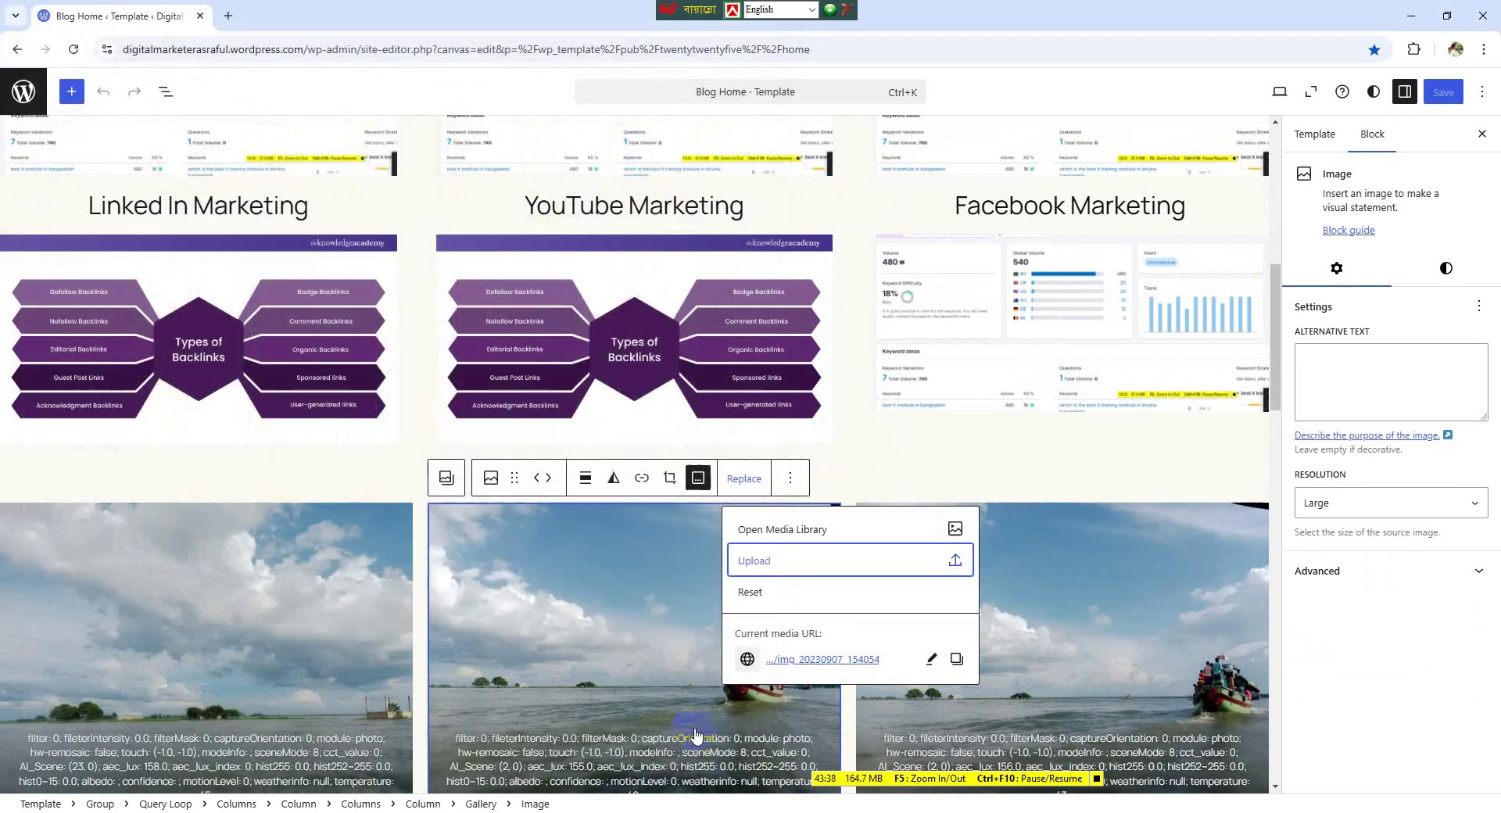
scroll(713, 726, "down", 2)
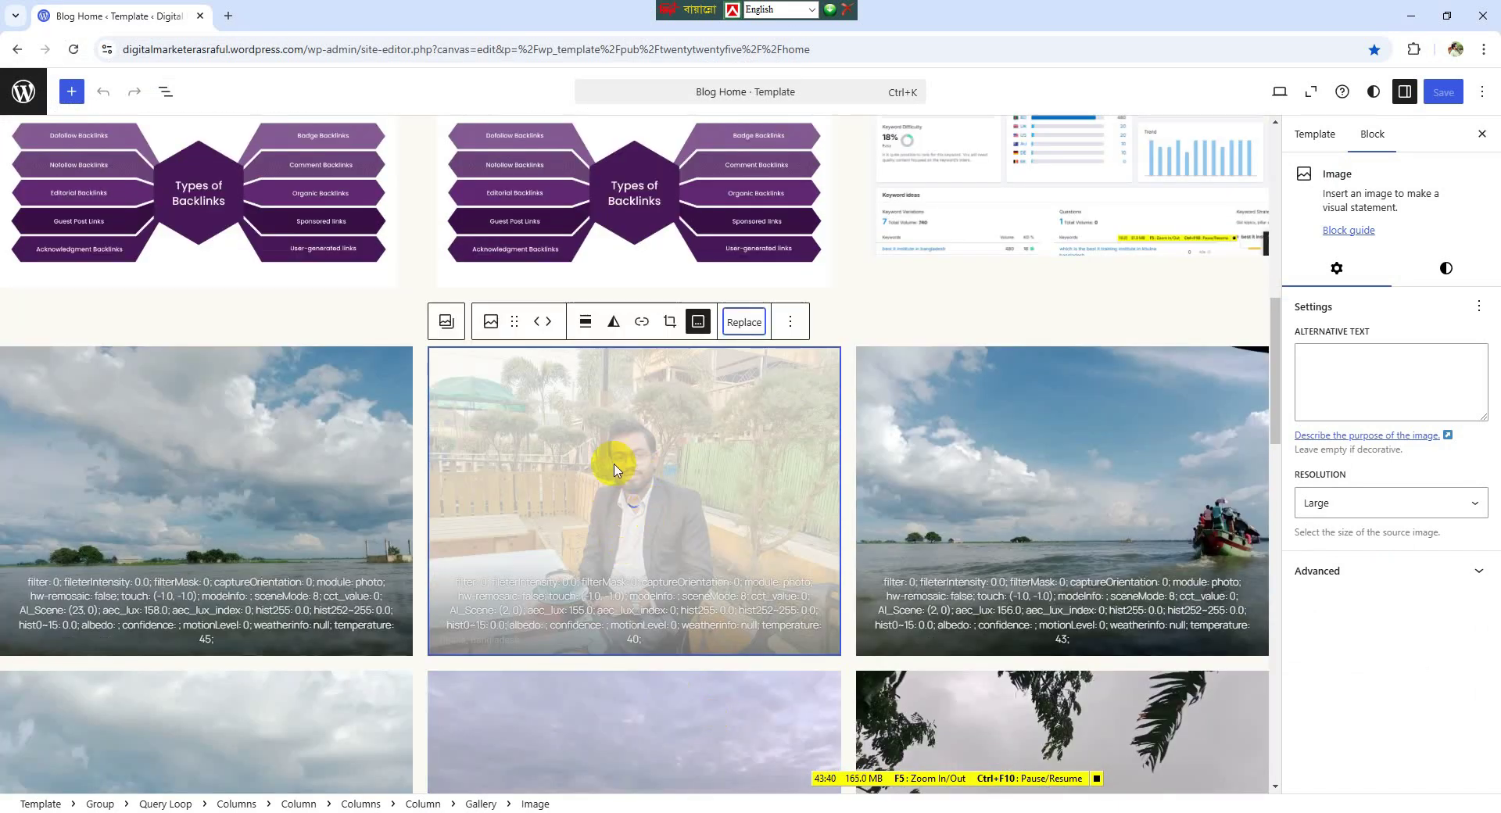
- Review the whole Blog Home page, from the introduction and My Projects section through the gallery to the footer
scroll(677, 520, "down", 8)
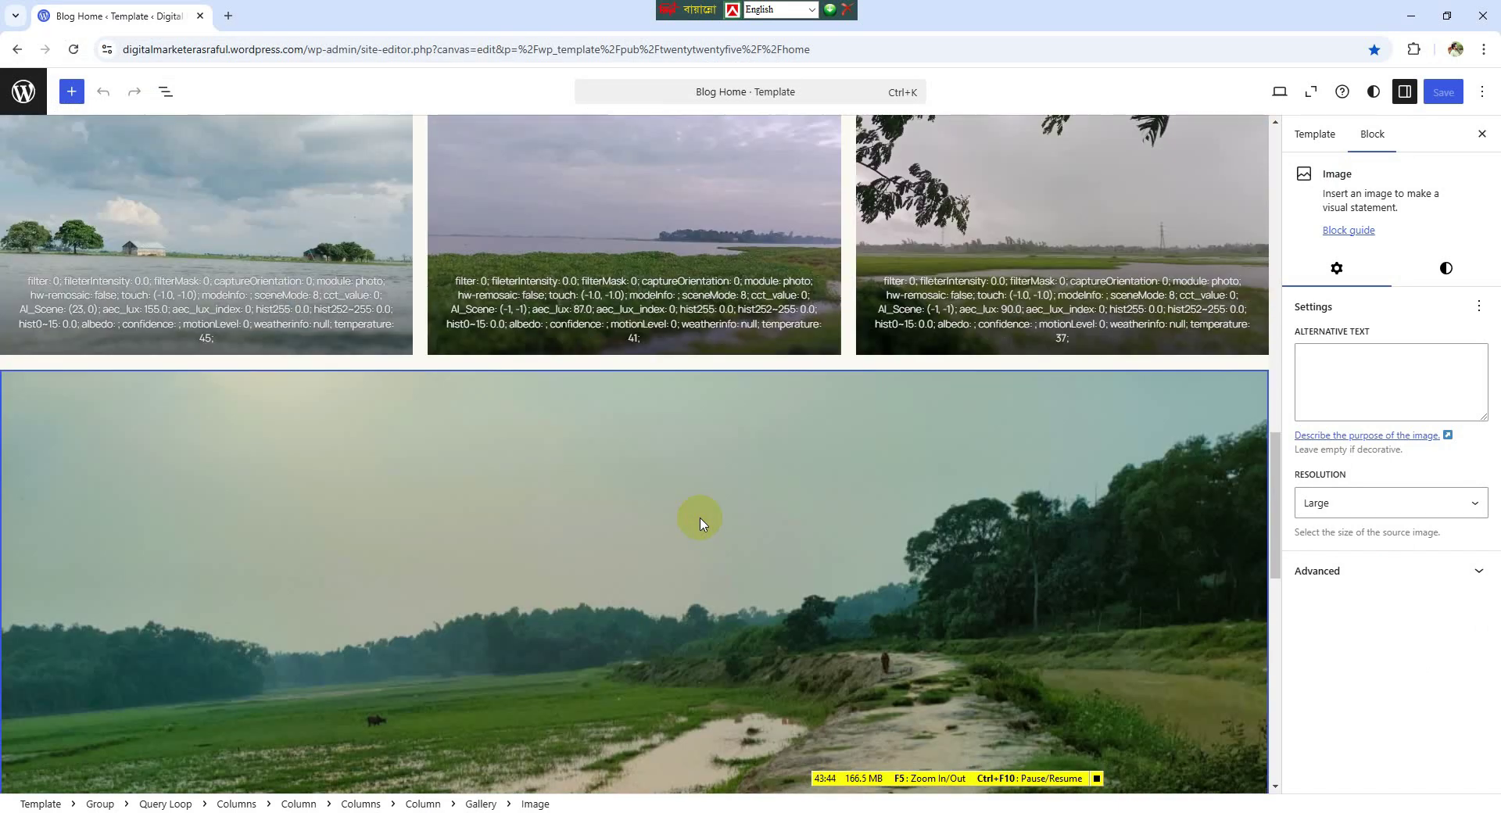
scroll(700, 522, "down", 10)
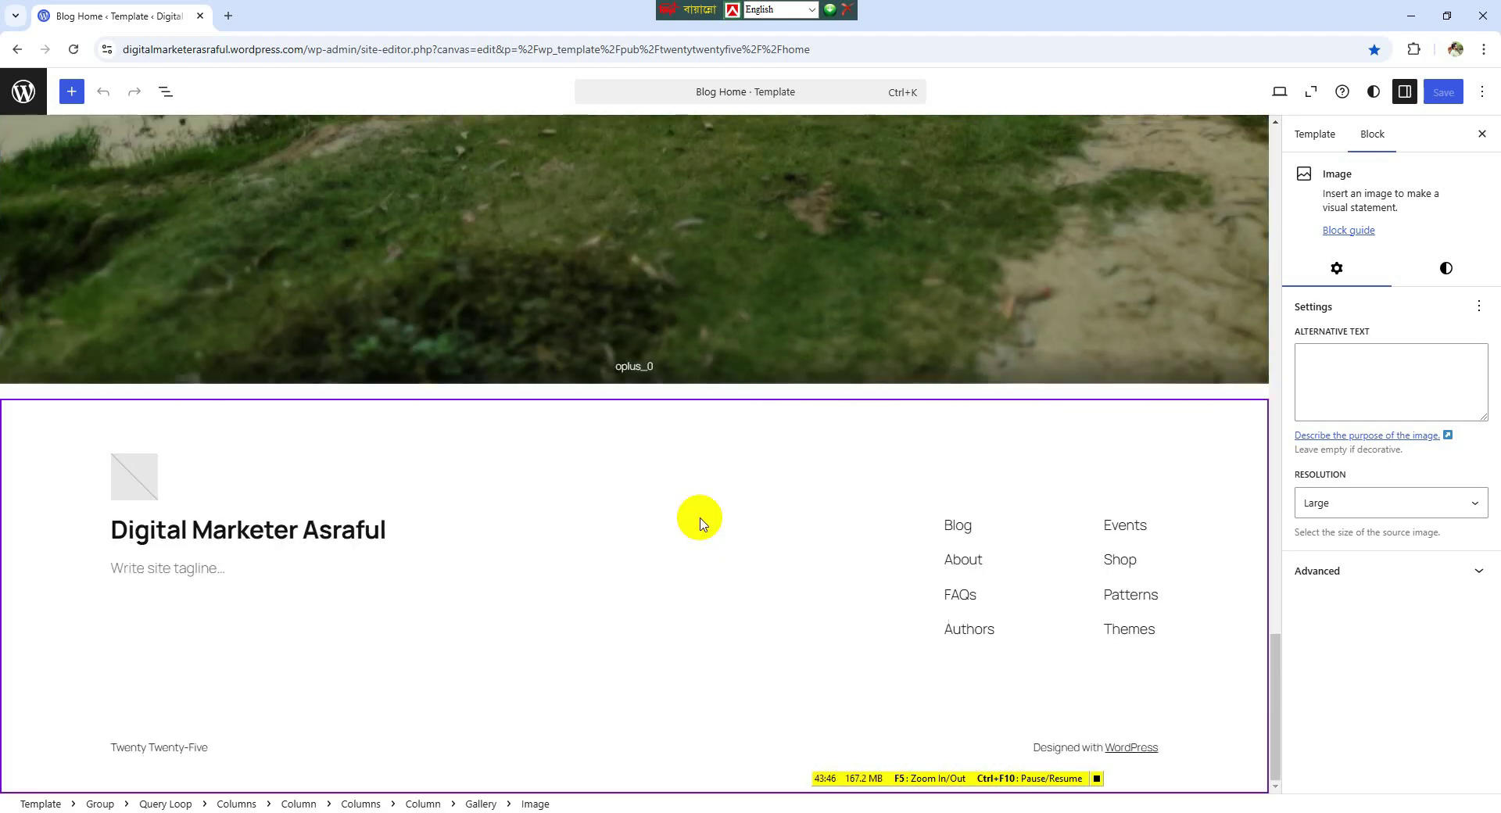
scroll(702, 520, "up", 15)
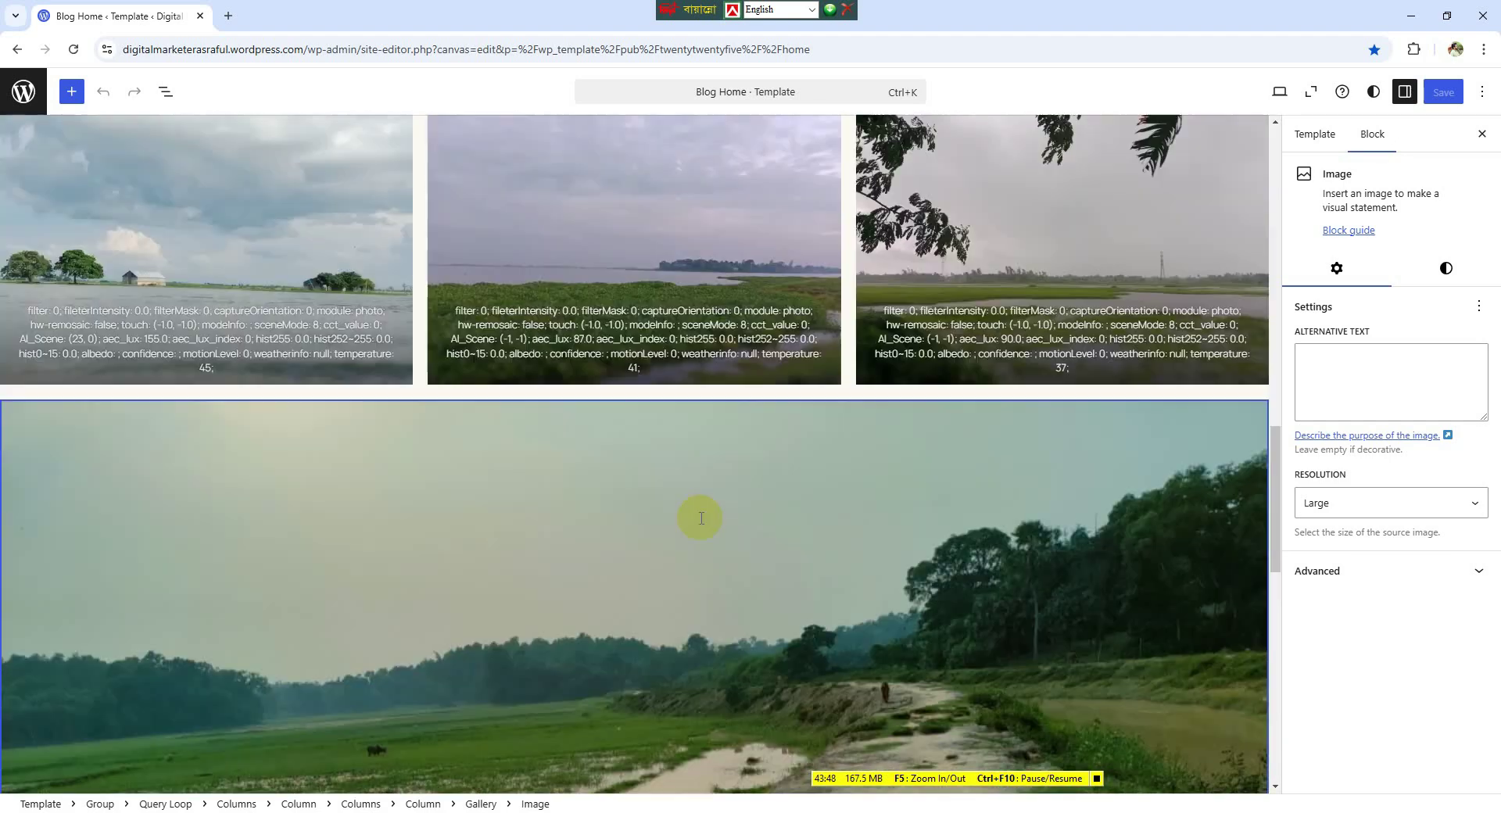
scroll(702, 522, "up", 10)
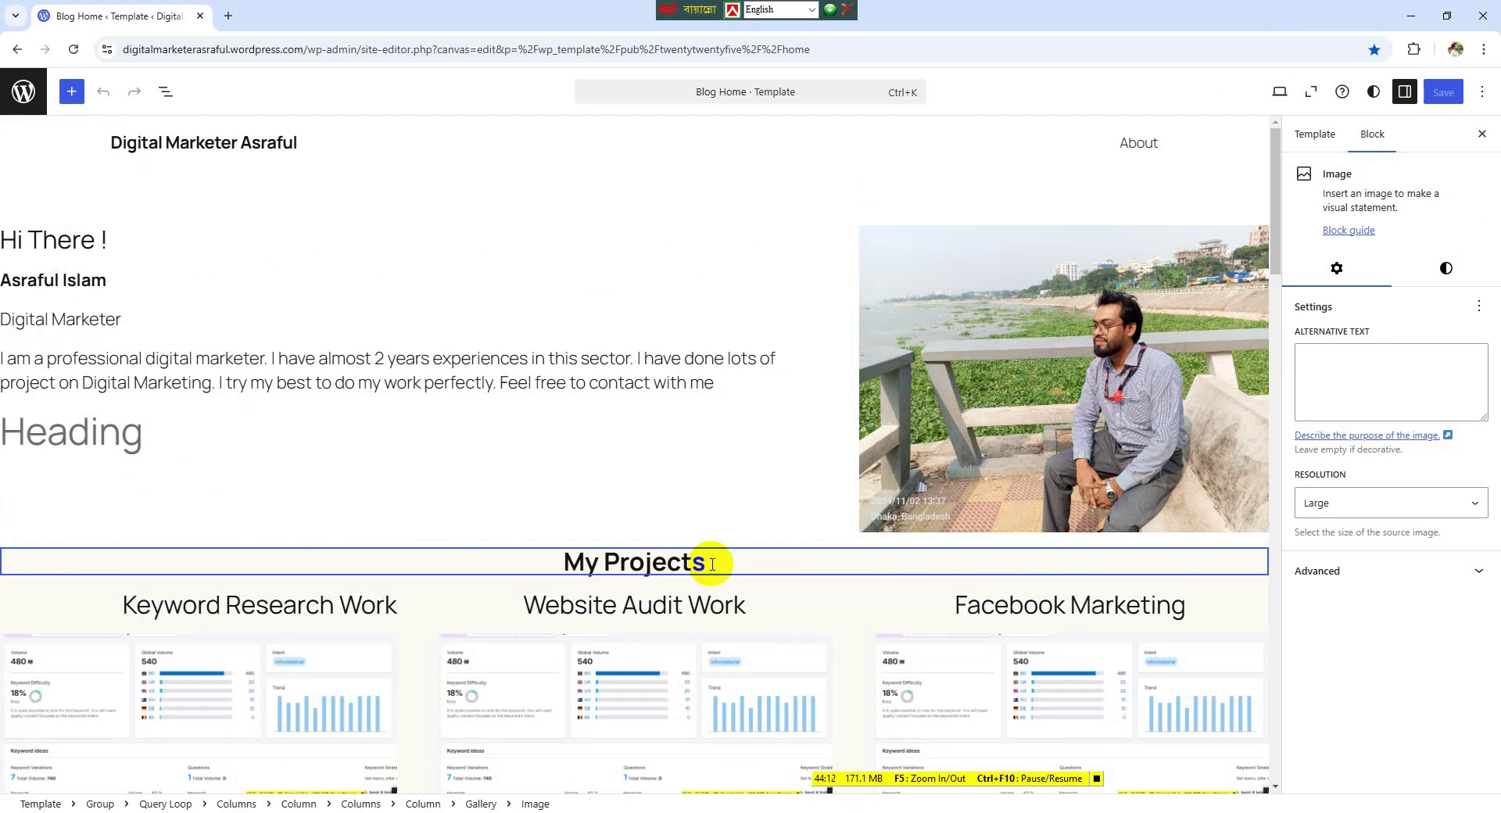
scroll(712, 564, "down", 4)
scroll(720, 581, "down", 9)
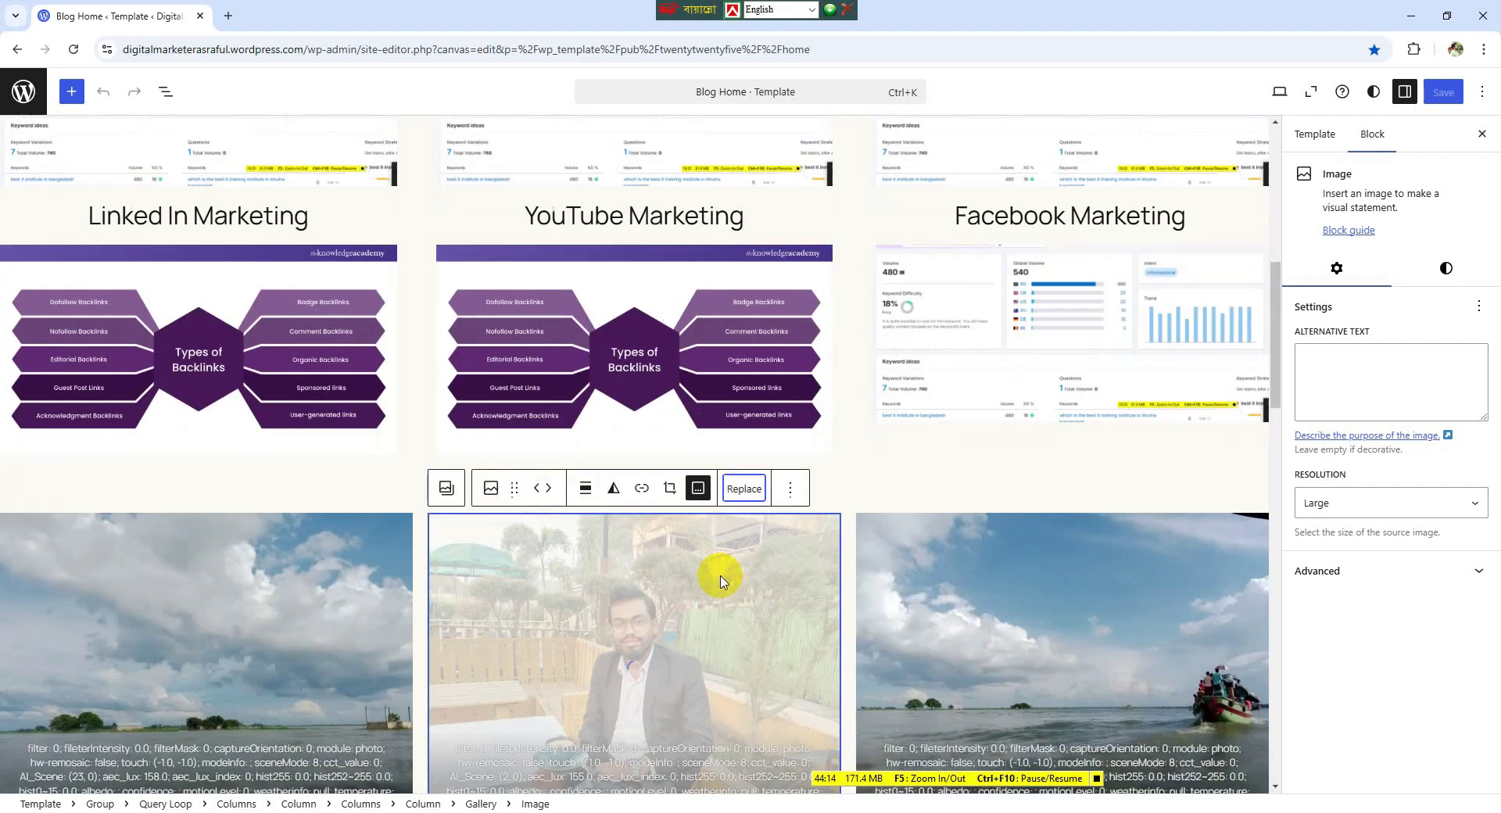
scroll(720, 575, "up", 13)
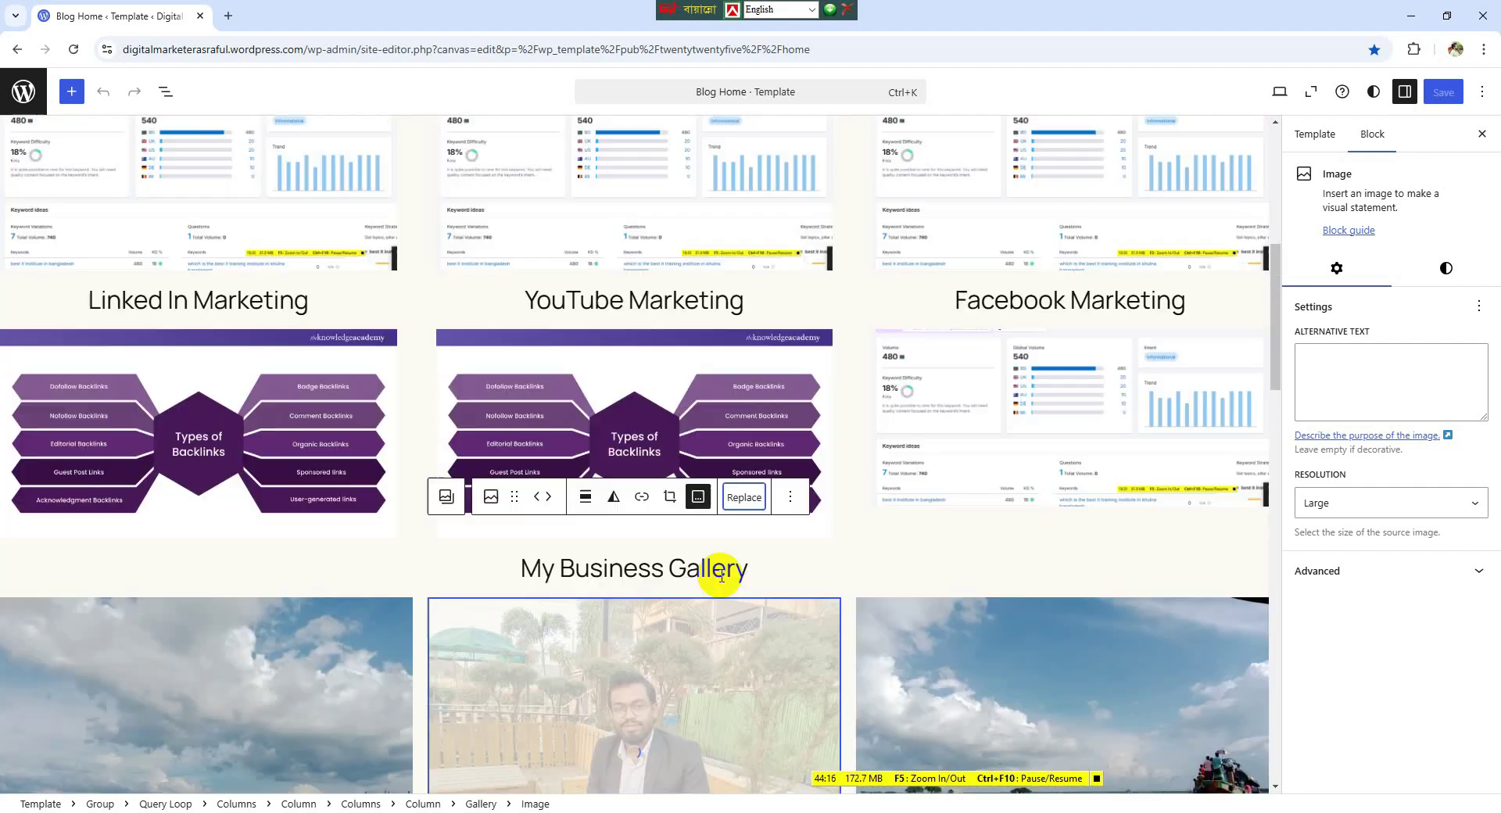
scroll(1051, 489, "down", 15)
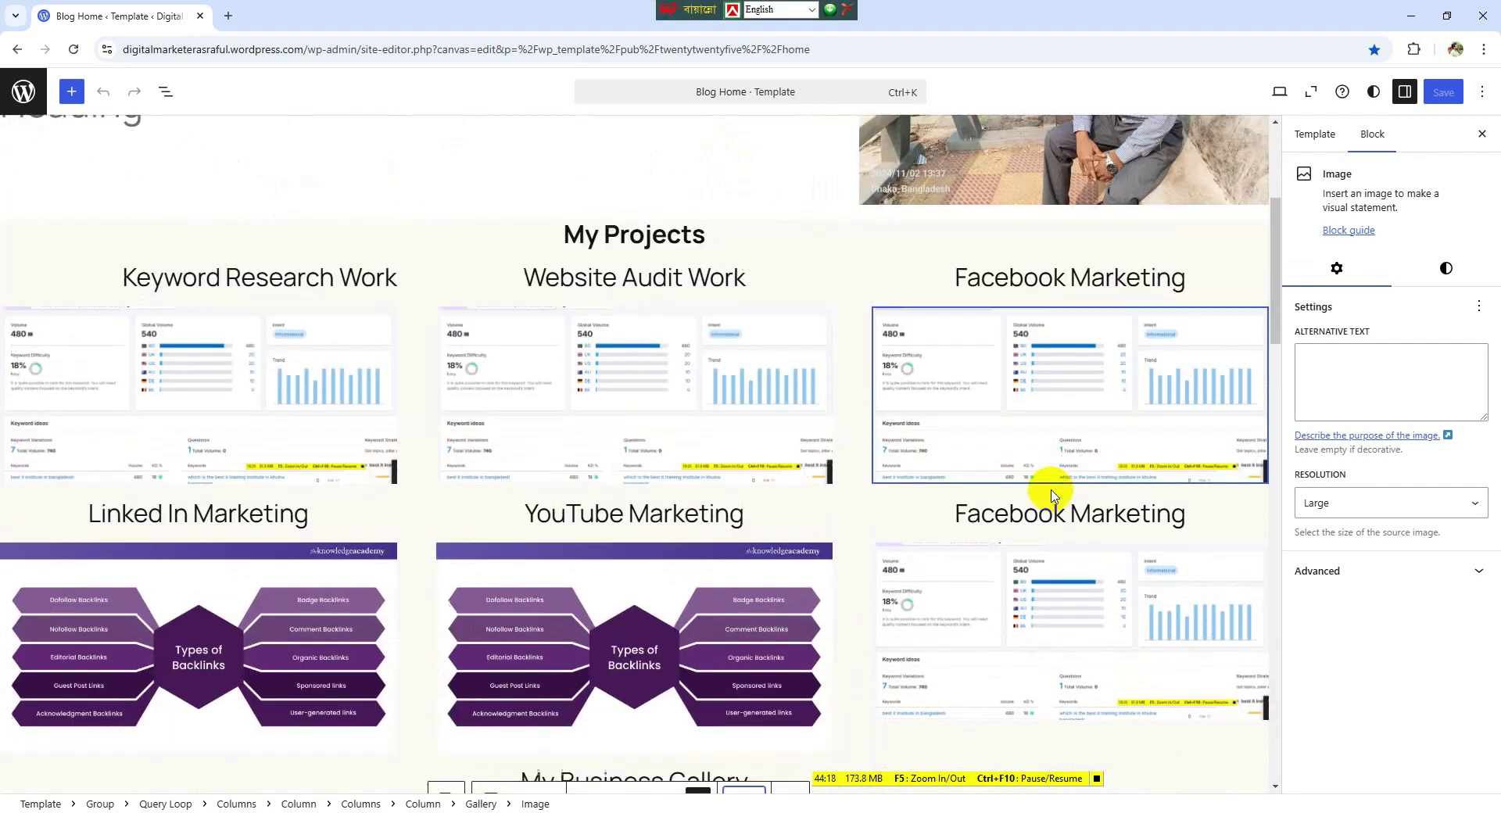
scroll(1051, 489, "down", 10)
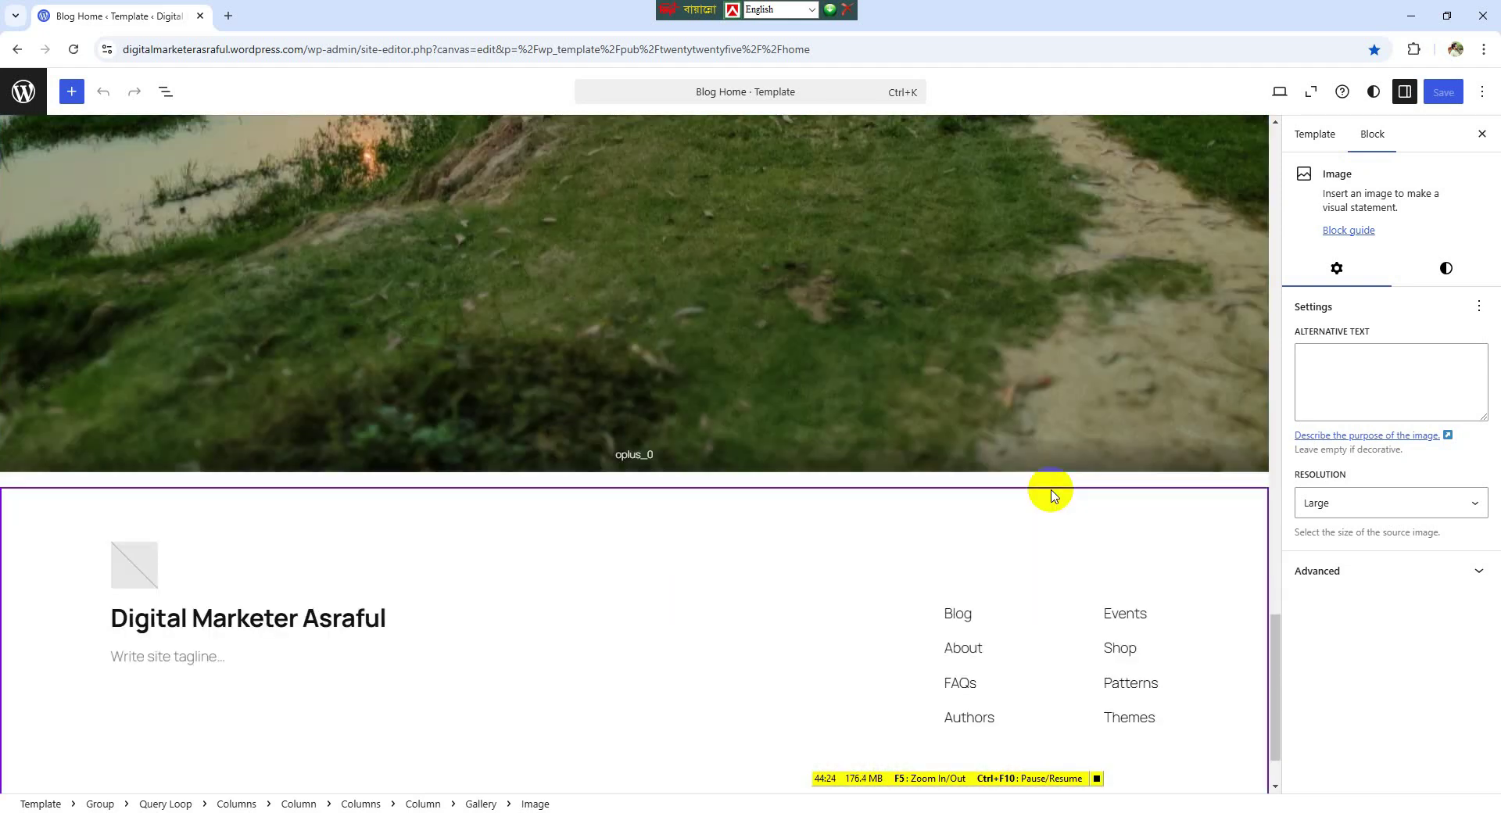
scroll(1051, 493, "down", 1)
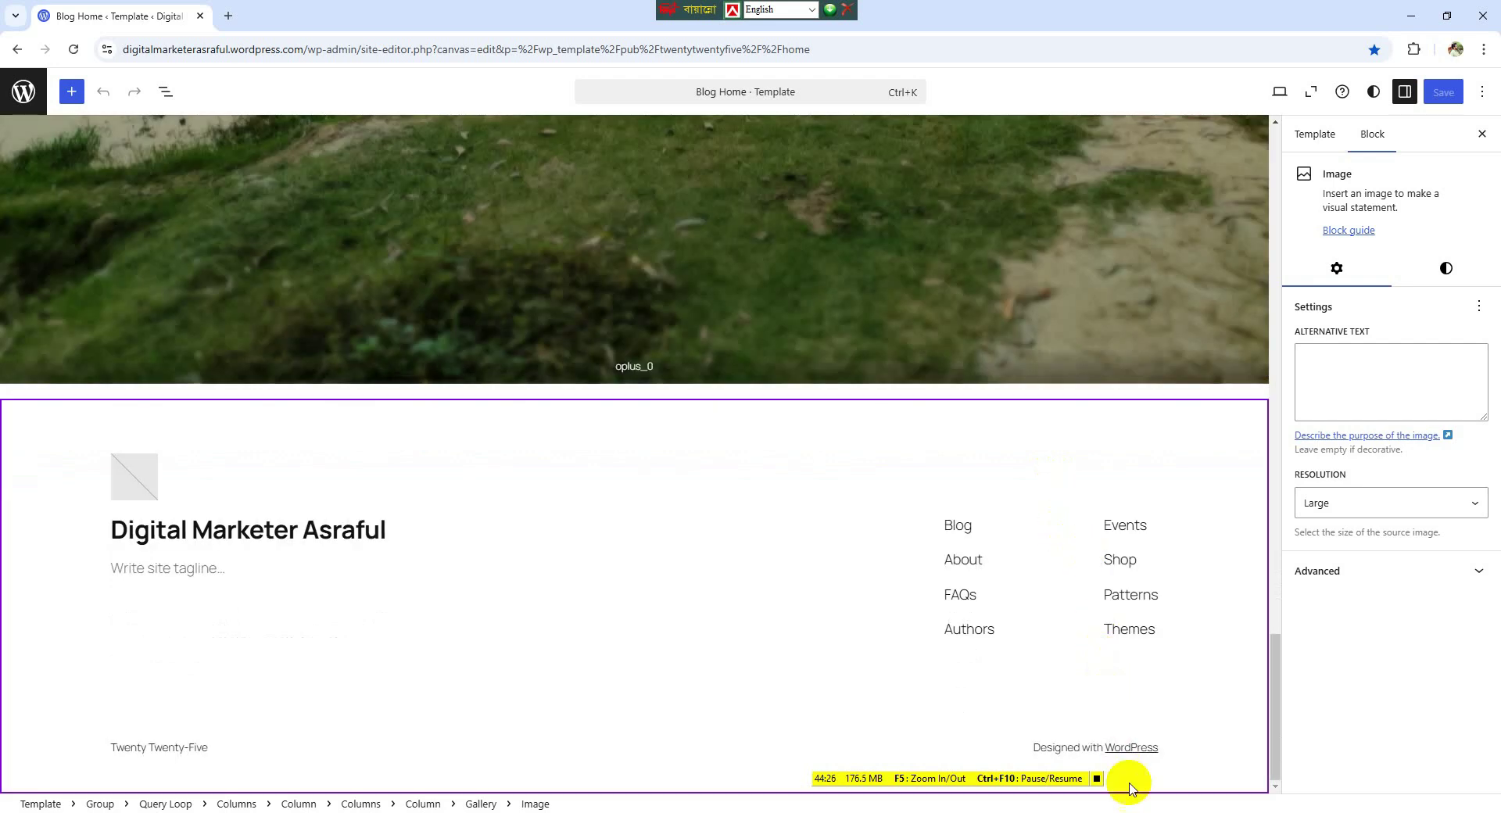